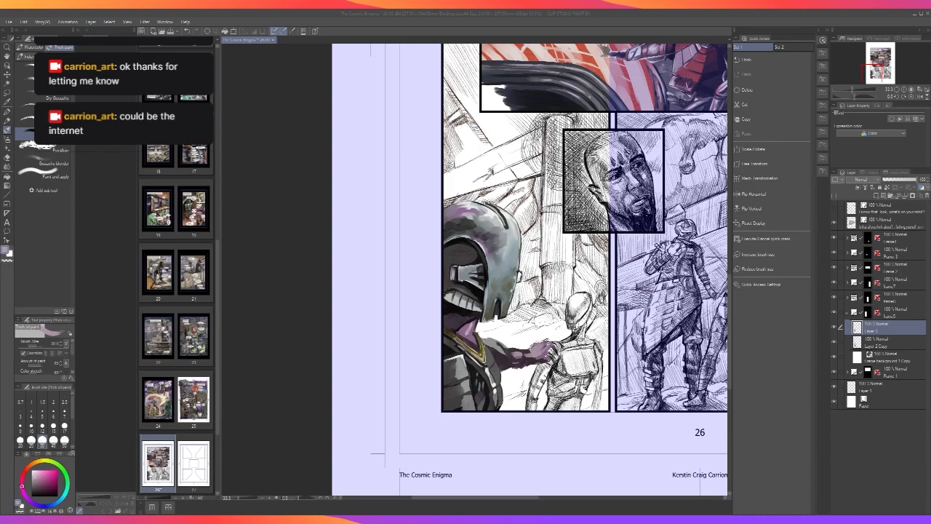
Paint a dark accent where the armoured figure's gold collar meets the shoulder, using a smaller brush.
{"action": "left_click", "coordinate": [533, 21]}
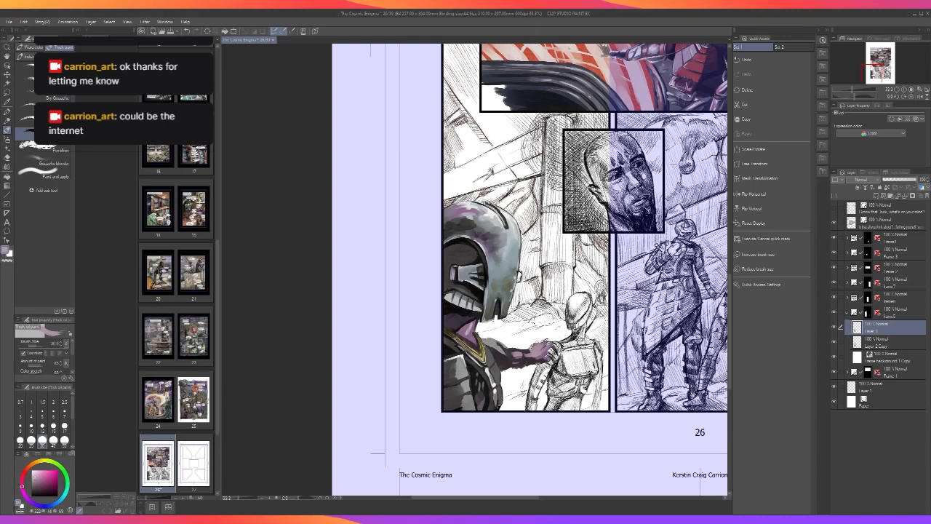
{"action": "scroll", "coordinate": [528, 186], "scroll_direction": "down", "scroll_amount": 1}
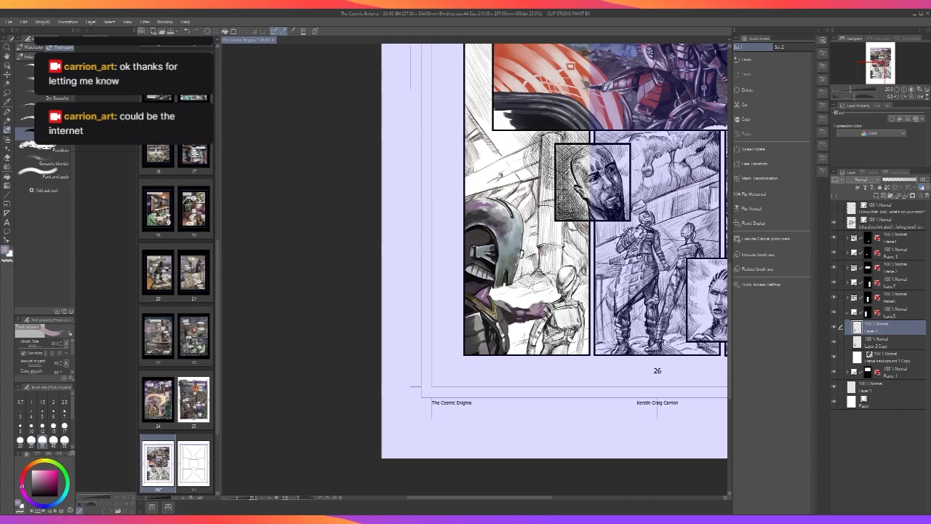
{"action": "scroll", "coordinate": [543, 379], "scroll_direction": "up", "scroll_amount": 3}
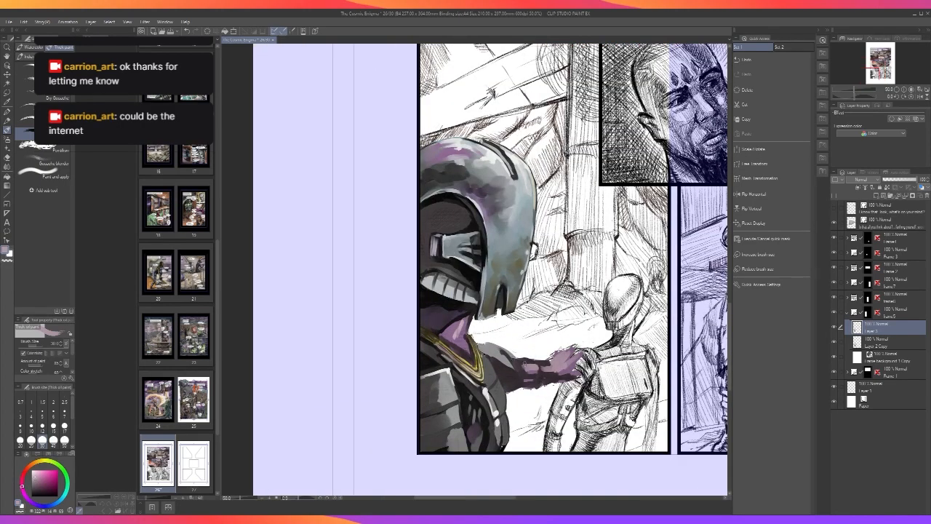
{"action": "scroll", "coordinate": [514, 393], "scroll_direction": "up", "scroll_amount": 1}
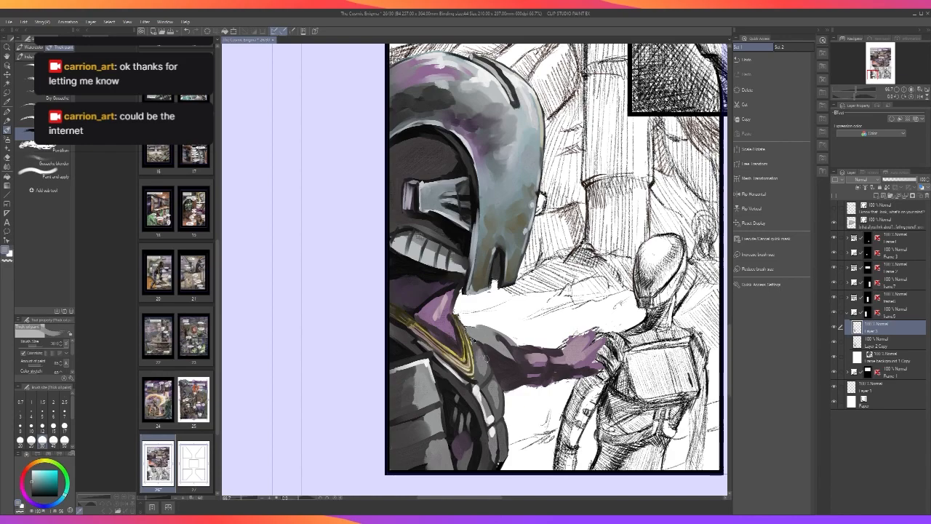
{"action": "scroll", "coordinate": [486, 340], "scroll_direction": "up", "scroll_amount": 1}
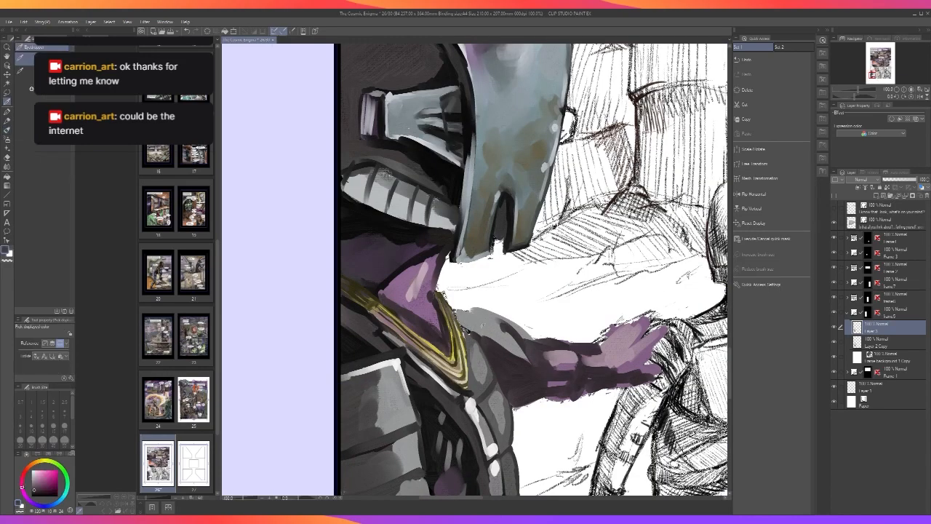
{"action": "key", "text": "bracketleft"}
{"action": "key", "text": "bracketleft"}
{"action": "key", "text": "bracketleft"}
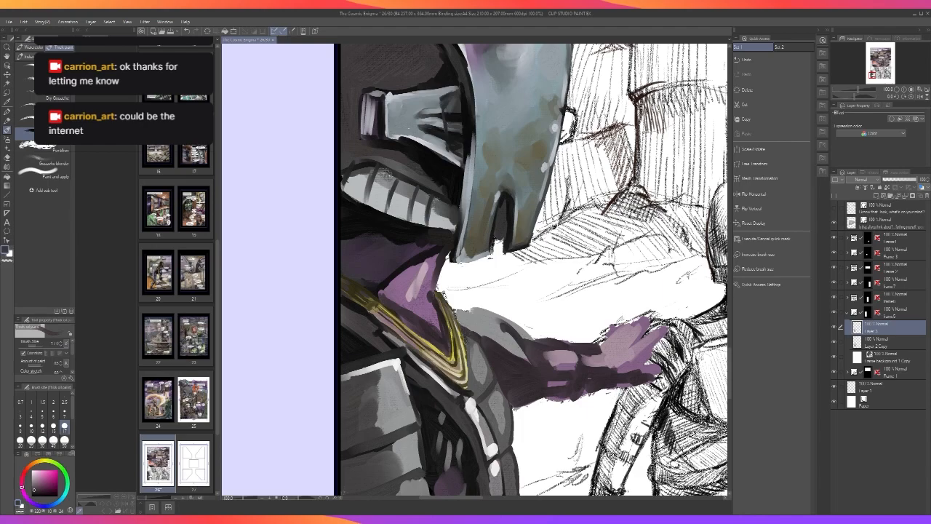
{"action": "left_click_drag", "start_coordinate": [466, 346], "coordinate": [466, 378]}
{"action": "scroll", "coordinate": [451, 435], "scroll_direction": "down", "scroll_amount": 3}
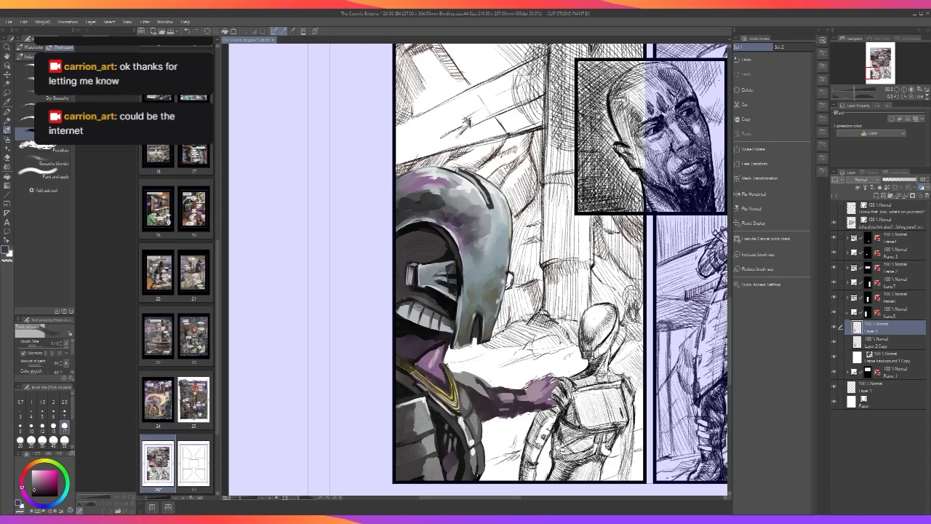
{"action": "scroll", "coordinate": [451, 436], "scroll_direction": "up", "scroll_amount": 3}
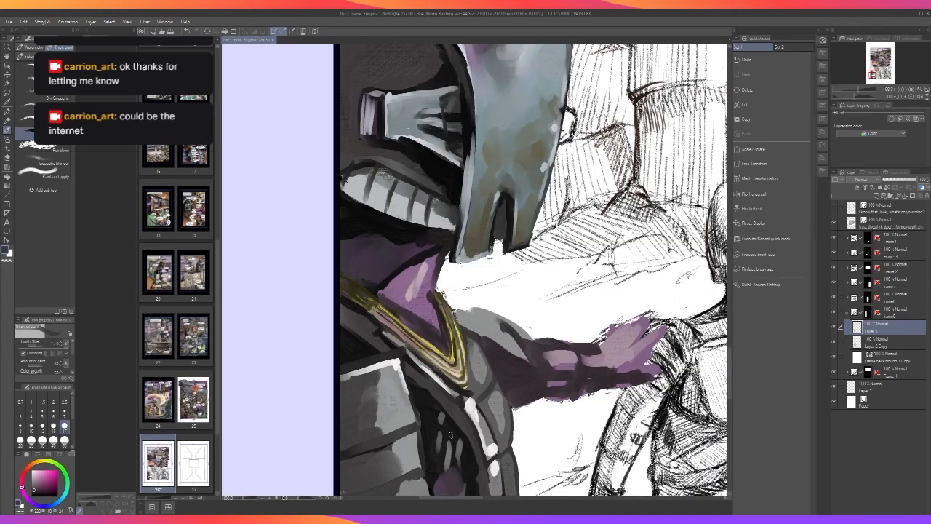
Sample a grey from the shoulder armour and paint light grey strokes down the upper sleeve with an enlarged brush.
{"action": "key", "text": "alt"}
{"action": "left_click", "coordinate": [482, 332], "text": "alt"}
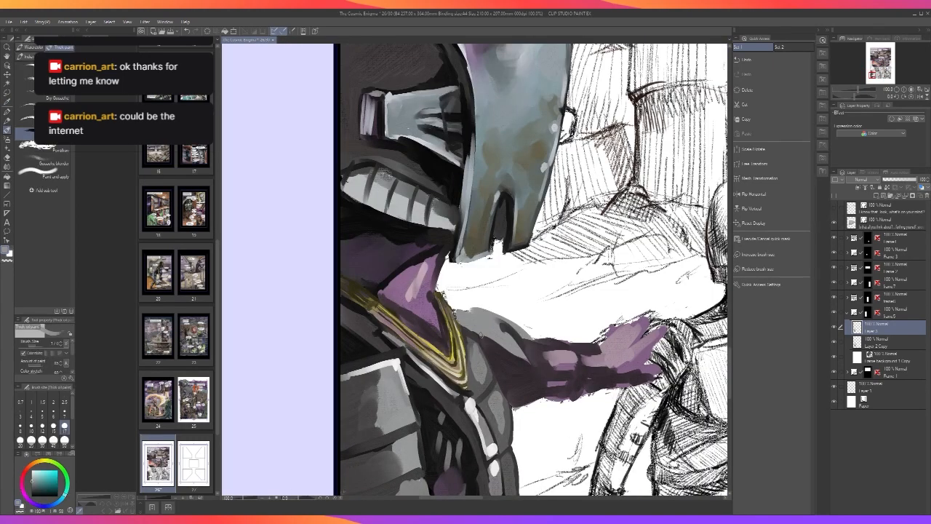
{"action": "mouse_move", "coordinate": [486, 338]}
{"action": "left_mouse_down"}
{"action": "mouse_move", "coordinate": [489, 354]}
{"action": "mouse_move", "coordinate": [513, 360]}
{"action": "left_mouse_up"}
{"action": "key", "text": "bracketright"}
{"action": "key", "text": "bracketright"}
{"action": "key", "text": "bracketright"}
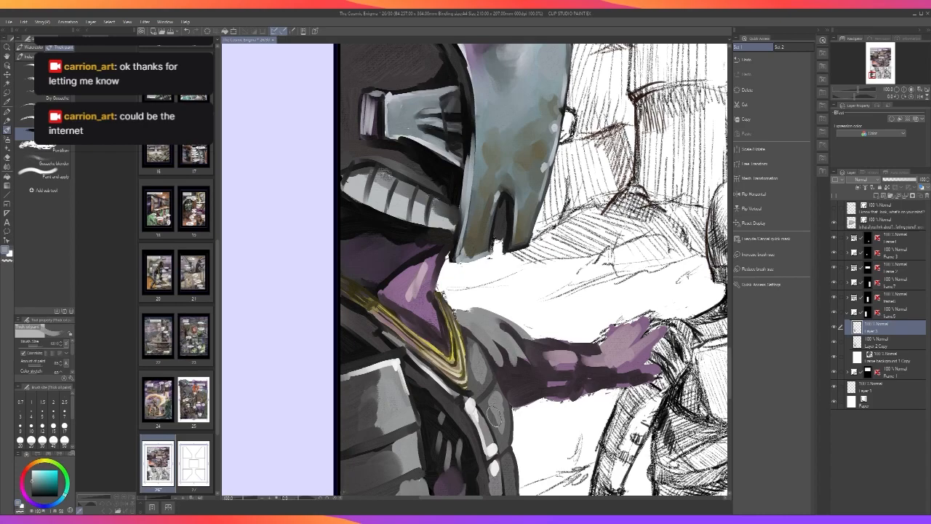
{"action": "left_click_drag", "start_coordinate": [518, 357], "coordinate": [524, 375]}
{"action": "mouse_move", "coordinate": [505, 321]}
{"action": "left_mouse_down"}
{"action": "mouse_move", "coordinate": [530, 373]}
{"action": "mouse_move", "coordinate": [524, 364]}
{"action": "left_mouse_up"}
{"action": "scroll", "coordinate": [553, 378], "scroll_direction": "down", "scroll_amount": 3}
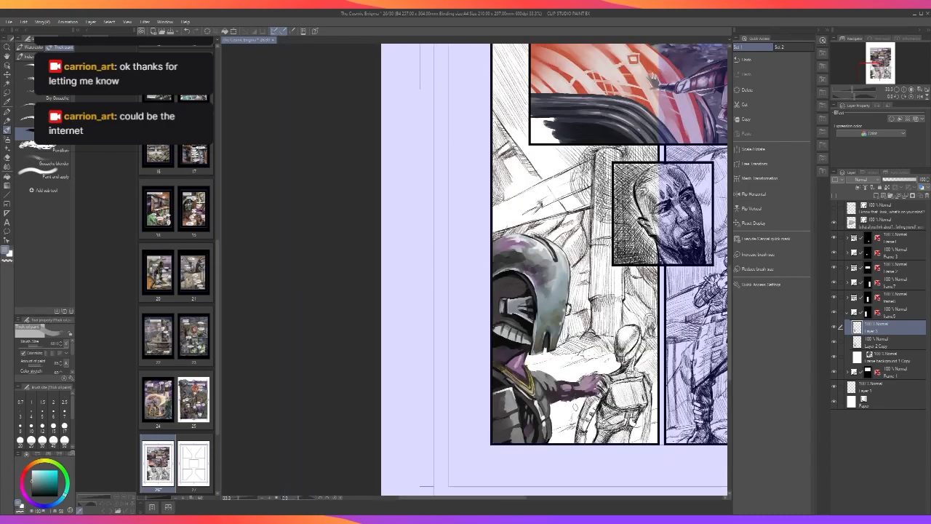
Sample a dark tone from the shoulder and paint shadow strokes where the sleeve joins the forearm.
{"action": "scroll", "coordinate": [575, 406], "scroll_direction": "up", "scroll_amount": 1}
{"action": "key", "text": "alt"}
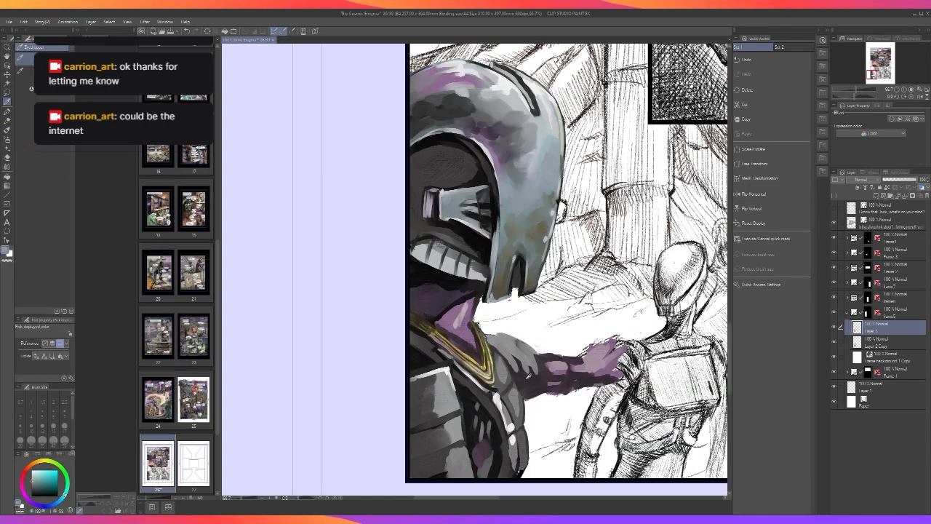
{"action": "left_click", "coordinate": [518, 362], "text": "alt"}
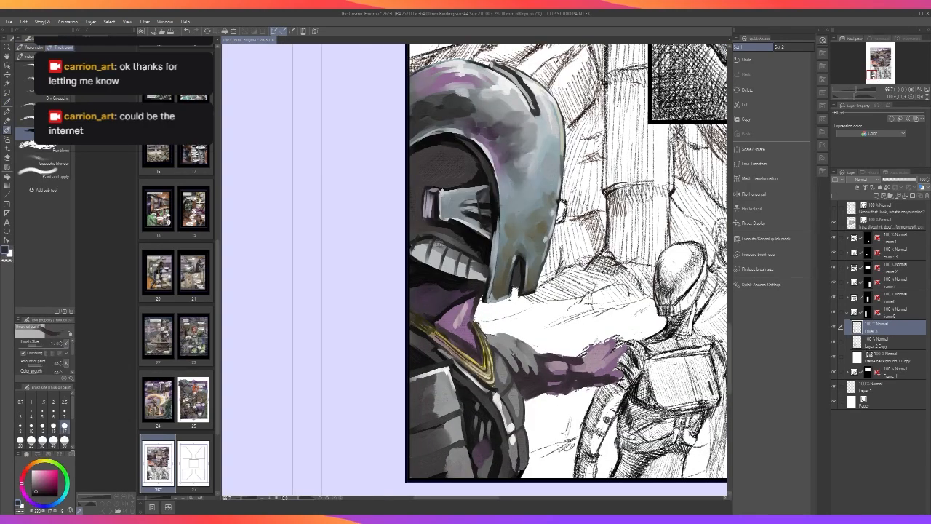
{"action": "left_click_drag", "start_coordinate": [533, 345], "coordinate": [532, 377]}
{"action": "scroll", "coordinate": [552, 377], "scroll_direction": "down", "scroll_amount": 3}
{"action": "scroll", "coordinate": [552, 377], "scroll_direction": "up", "scroll_amount": 3}
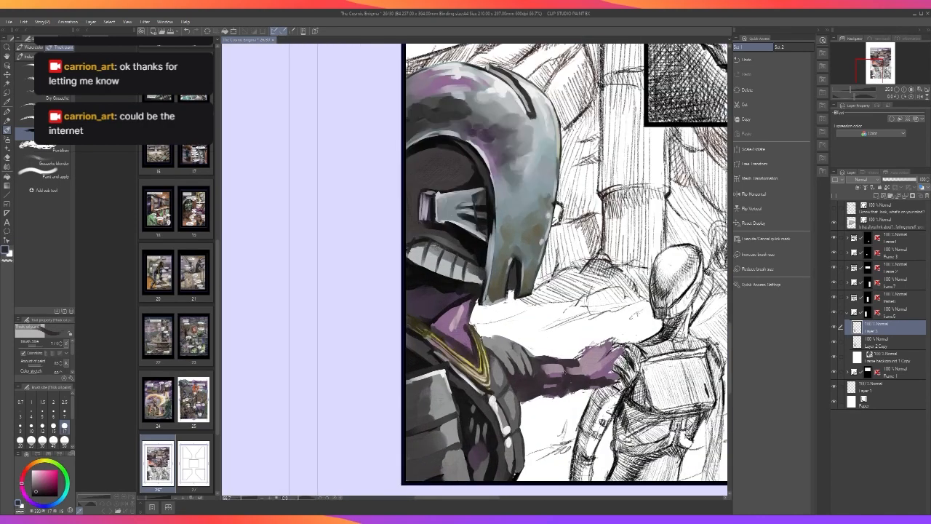
Paint dark creases across the shoulder armour with a larger brush and undo the last stroke.
{"action": "key", "text": "bracketright"}
{"action": "key", "text": "bracketright"}
{"action": "key", "text": "bracketright"}
{"action": "mouse_move", "coordinate": [504, 353]}
{"action": "left_mouse_down"}
{"action": "mouse_move", "coordinate": [494, 339]}
{"action": "mouse_move", "coordinate": [521, 362]}
{"action": "mouse_move", "coordinate": [480, 337]}
{"action": "mouse_move", "coordinate": [533, 355]}
{"action": "left_mouse_up"}
{"action": "scroll", "coordinate": [551, 344], "scroll_direction": "down", "scroll_amount": 3}
{"action": "scroll", "coordinate": [551, 344], "scroll_direction": "up", "scroll_amount": 3}
{"action": "key", "text": "ctrl+z"}
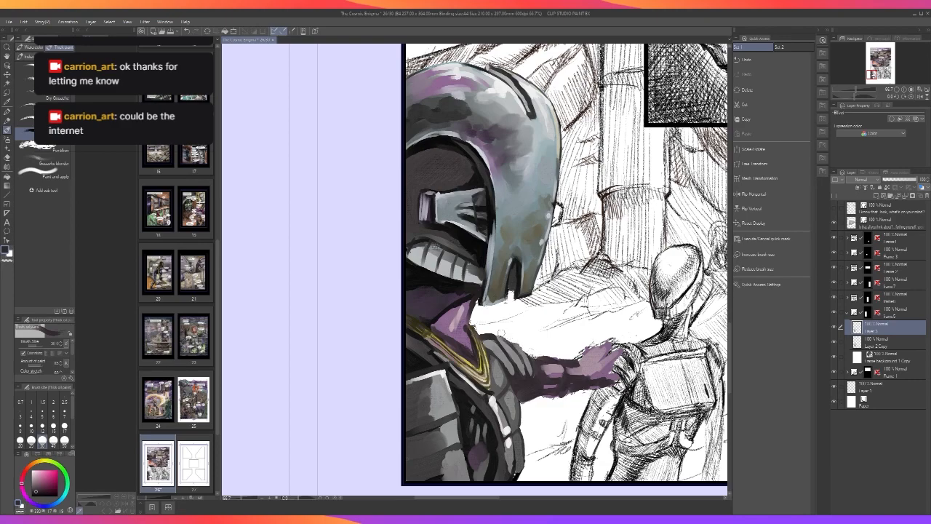
Paint dark purple shadows along the outstretched forearm and over the hand on the second figure's shoulder.
{"action": "scroll", "coordinate": [502, 333], "scroll_direction": "down", "scroll_amount": 3}
{"action": "scroll", "coordinate": [507, 332], "scroll_direction": "up", "scroll_amount": 2}
{"action": "scroll", "coordinate": [507, 332], "scroll_direction": "up", "scroll_amount": 1}
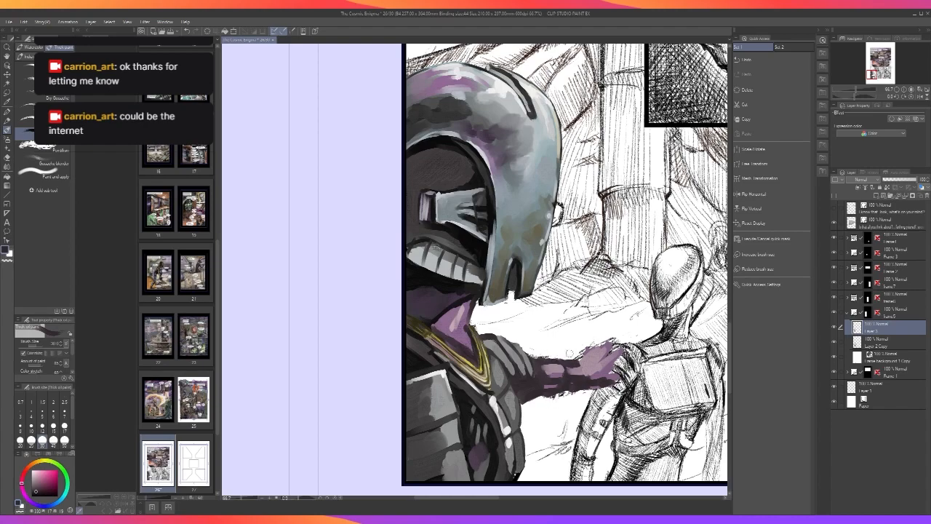
{"action": "scroll", "coordinate": [610, 326], "scroll_direction": "down", "scroll_amount": 2}
{"action": "scroll", "coordinate": [610, 326], "scroll_direction": "up", "scroll_amount": 1}
{"action": "scroll", "coordinate": [610, 326], "scroll_direction": "up", "scroll_amount": 1}
{"action": "scroll", "coordinate": [630, 375], "scroll_direction": "down", "scroll_amount": 1}
{"action": "scroll", "coordinate": [630, 374], "scroll_direction": "up", "scroll_amount": 1}
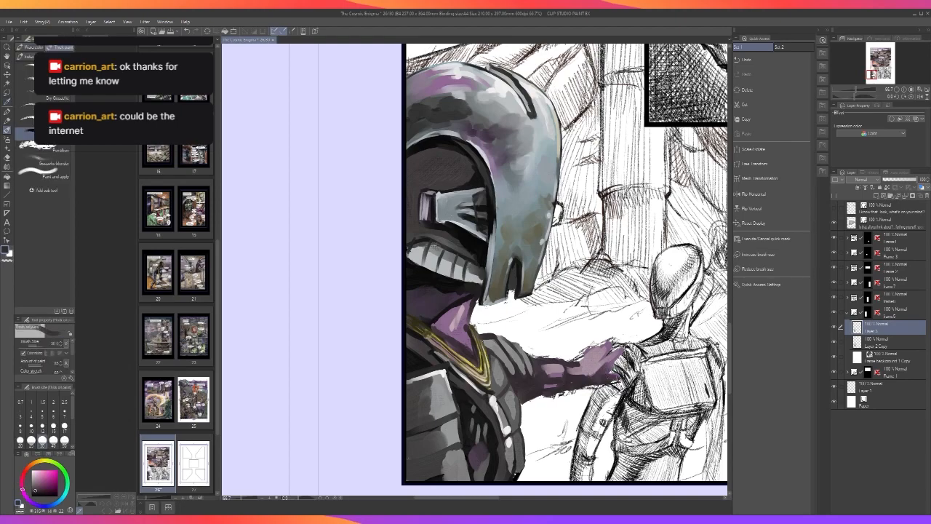
{"action": "mouse_move", "coordinate": [615, 373]}
{"action": "left_mouse_down"}
{"action": "mouse_move", "coordinate": [578, 368]}
{"action": "mouse_move", "coordinate": [586, 365]}
{"action": "left_mouse_up"}
{"action": "scroll", "coordinate": [611, 352], "scroll_direction": "down", "scroll_amount": 2}
{"action": "scroll", "coordinate": [610, 352], "scroll_direction": "up", "scroll_amount": 1}
{"action": "scroll", "coordinate": [608, 353], "scroll_direction": "up", "scroll_amount": 1}
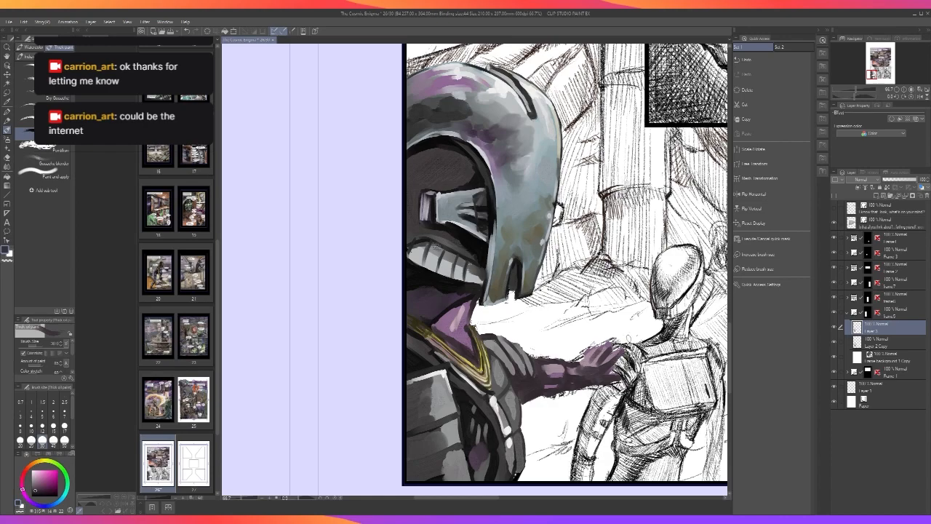
Refine the outstretched hand with dark strokes that separate the fingers and darken its edges.
{"action": "scroll", "coordinate": [629, 337], "scroll_direction": "down", "scroll_amount": 2}
{"action": "scroll", "coordinate": [602, 358], "scroll_direction": "up", "scroll_amount": 2}
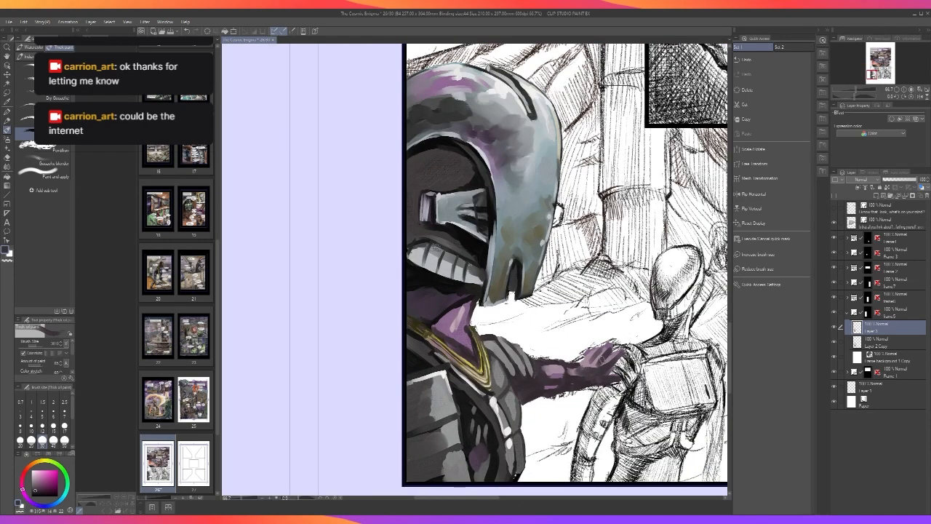
{"action": "left_click_drag", "start_coordinate": [607, 366], "coordinate": [615, 362]}
{"action": "scroll", "coordinate": [608, 360], "scroll_direction": "down", "scroll_amount": 1}
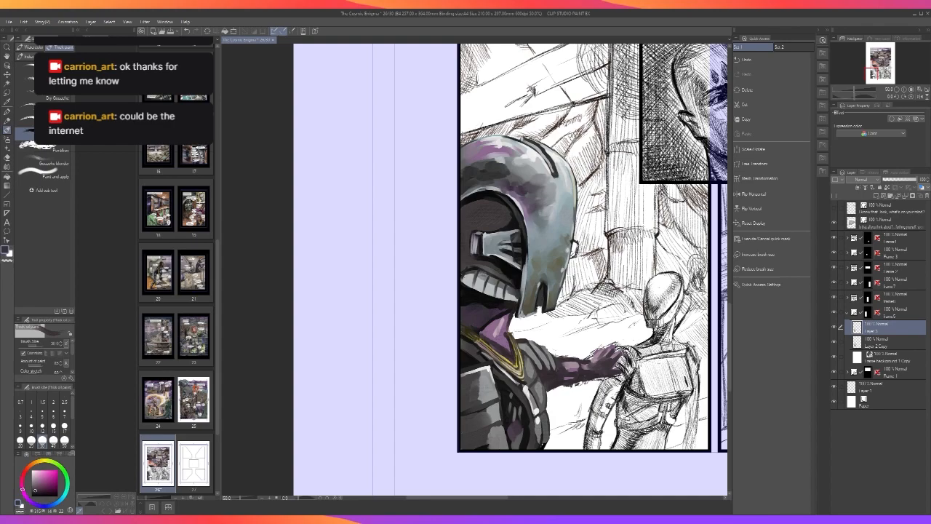
{"action": "scroll", "coordinate": [614, 356], "scroll_direction": "up", "scroll_amount": 2}
{"action": "scroll", "coordinate": [615, 357], "scroll_direction": "down", "scroll_amount": 3}
{"action": "scroll", "coordinate": [621, 348], "scroll_direction": "down", "scroll_amount": 1}
{"action": "scroll", "coordinate": [623, 350], "scroll_direction": "up", "scroll_amount": 2}
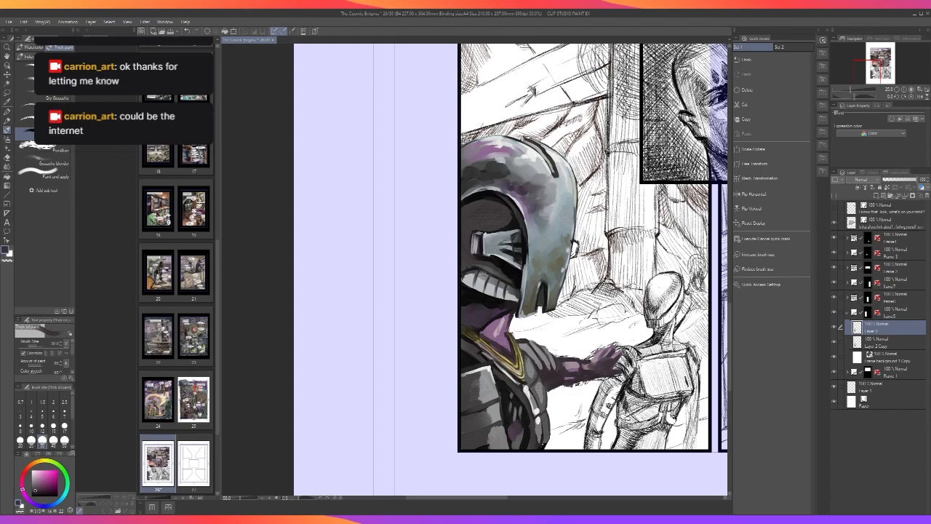
{"action": "left_click_drag", "start_coordinate": [657, 335], "coordinate": [598, 336]}
{"action": "scroll", "coordinate": [604, 338], "scroll_direction": "down", "scroll_amount": 1}
{"action": "scroll", "coordinate": [603, 339], "scroll_direction": "up", "scroll_amount": 1}
{"action": "left_click_drag", "start_coordinate": [595, 344], "coordinate": [664, 351]}
Select the round mixing brush and check the painted helmeted figure against the whole comic page.
{"action": "left_click", "coordinate": [26, 68]}
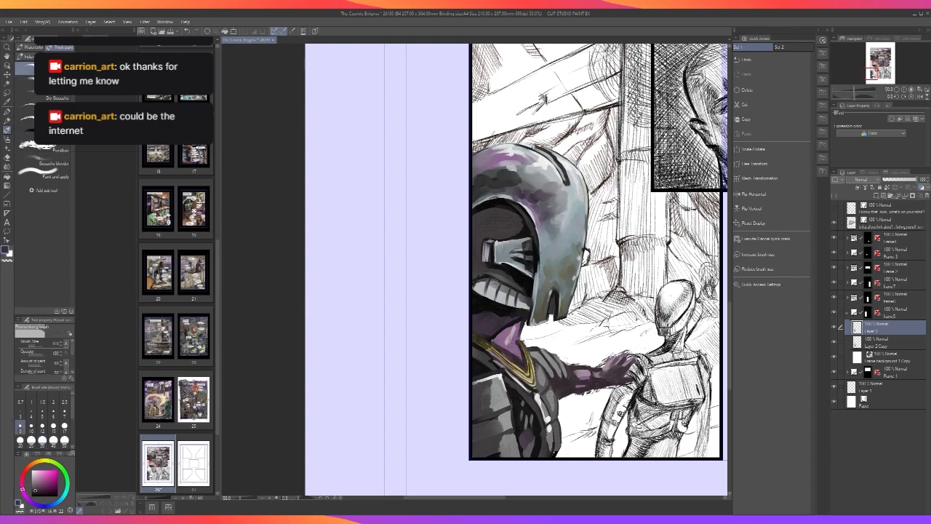
{"action": "key", "text": "ctrl+plus"}
{"action": "key", "text": "ctrl+plus"}
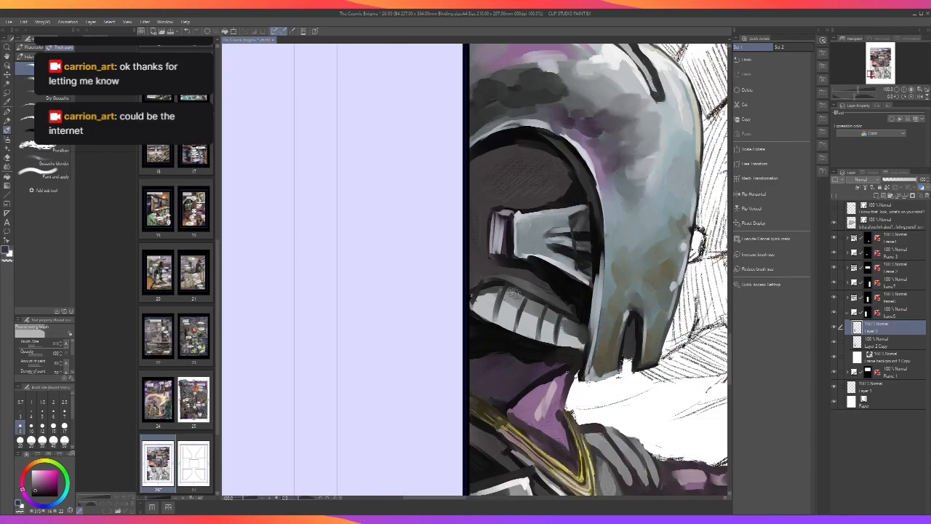
{"action": "key", "text": "ctrl+minus"}
{"action": "key", "text": "ctrl+minus"}
{"action": "key", "text": "ctrl+minus"}
{"action": "key", "text": "ctrl+minus"}
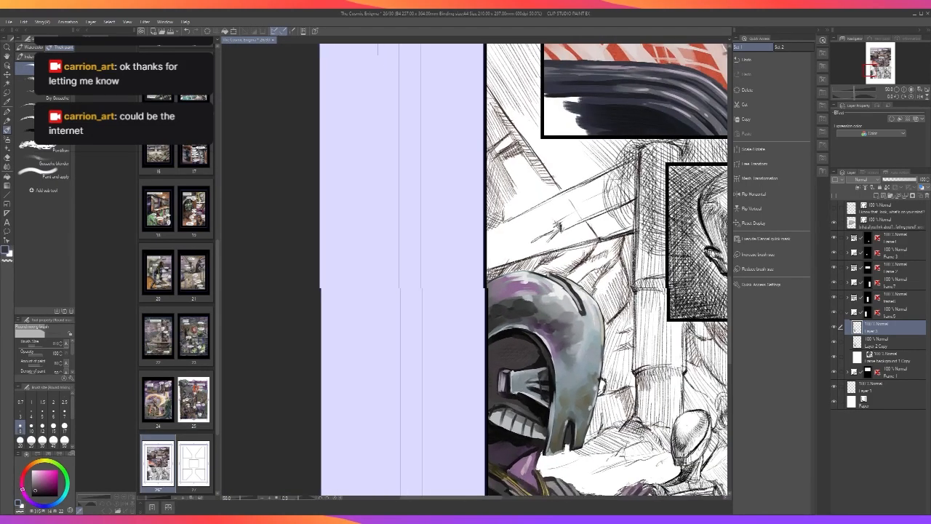
{"action": "key", "text": "ctrl+minus"}
{"action": "key", "text": "ctrl+minus"}
{"action": "key", "text": "ctrl+minus"}
{"action": "left_click_drag", "start_coordinate": [433, 87], "coordinate": [328, 195]}
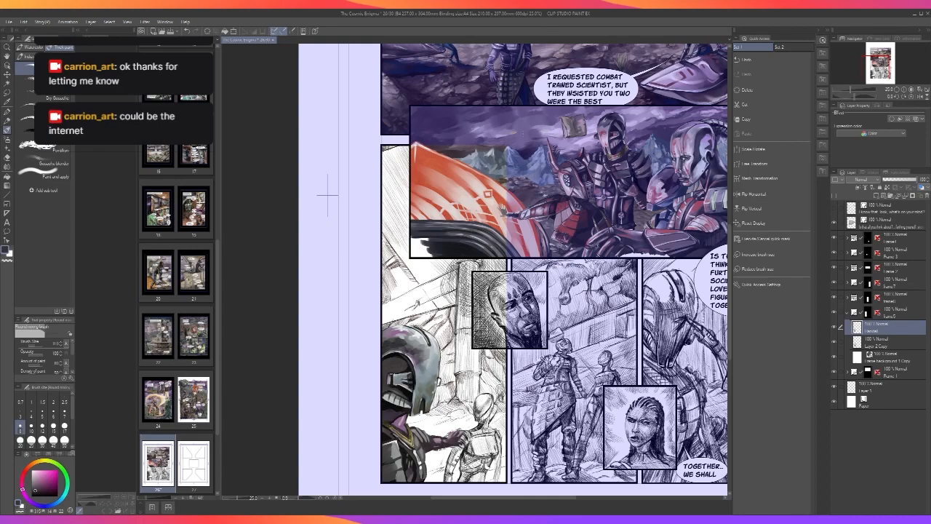
{"action": "scroll", "coordinate": [454, 395], "scroll_direction": "up", "scroll_amount": 1}
{"action": "scroll", "coordinate": [470, 380], "scroll_direction": "down", "scroll_amount": 1}
Add a small white highlight to the trim on the helmeted figure's chest armour.
{"action": "left_click_drag", "start_coordinate": [493, 432], "coordinate": [539, 337]}
{"action": "scroll", "coordinate": [478, 362], "scroll_direction": "up", "scroll_amount": 2}
{"action": "scroll", "coordinate": [482, 366], "scroll_direction": "up", "scroll_amount": 2}
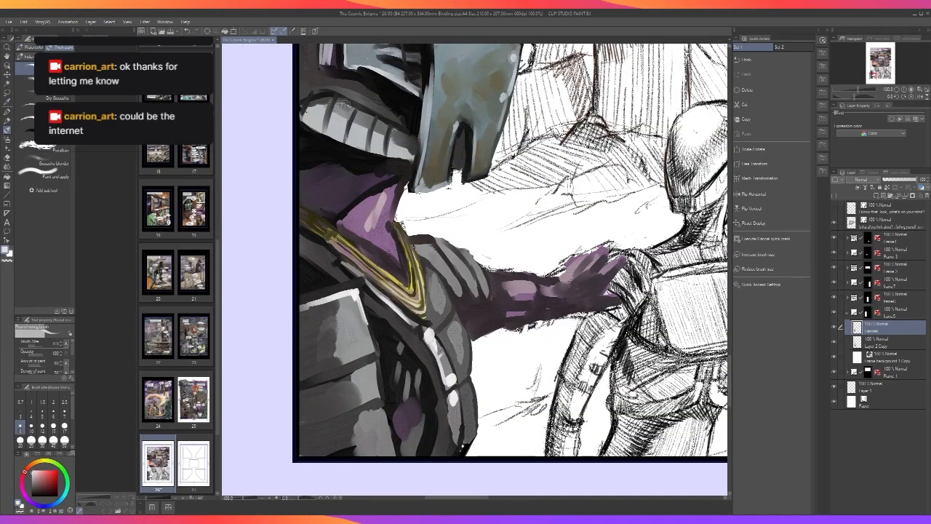
{"action": "left_click_drag", "start_coordinate": [442, 363], "coordinate": [449, 370]}
Sample a near-black tone and darken the armour's outer edge beside the lower panel border with an enlarged brush.
{"action": "left_click", "coordinate": [443, 382], "text": "alt"}
{"action": "left_click", "coordinate": [464, 429], "text": "alt"}
{"action": "key", "text": "]"}
{"action": "key", "text": "]"}
{"action": "key", "text": "]"}
{"action": "key", "text": "]"}
{"action": "key", "text": "]"}
{"action": "key", "text": "]"}
{"action": "mouse_move", "coordinate": [457, 438]}
{"action": "left_mouse_down"}
{"action": "mouse_move", "coordinate": [447, 408]}
{"action": "mouse_move", "coordinate": [480, 458]}
{"action": "left_mouse_up"}
{"action": "scroll", "coordinate": [466, 388], "scroll_direction": "down", "scroll_amount": 3}
{"action": "scroll", "coordinate": [551, 414], "scroll_direction": "down", "scroll_amount": 2}
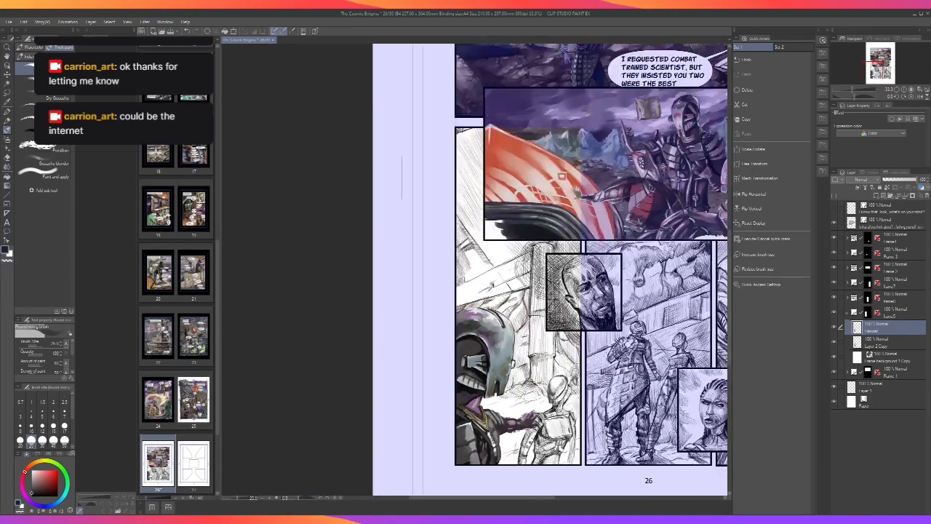
Add a new raster layer directly above Layer 2 Copy, beneath the painted helmeted figure's layer.
{"action": "scroll", "coordinate": [551, 414], "scroll_direction": "up", "scroll_amount": 1}
{"action": "scroll", "coordinate": [553, 451], "scroll_direction": "up", "scroll_amount": 3}
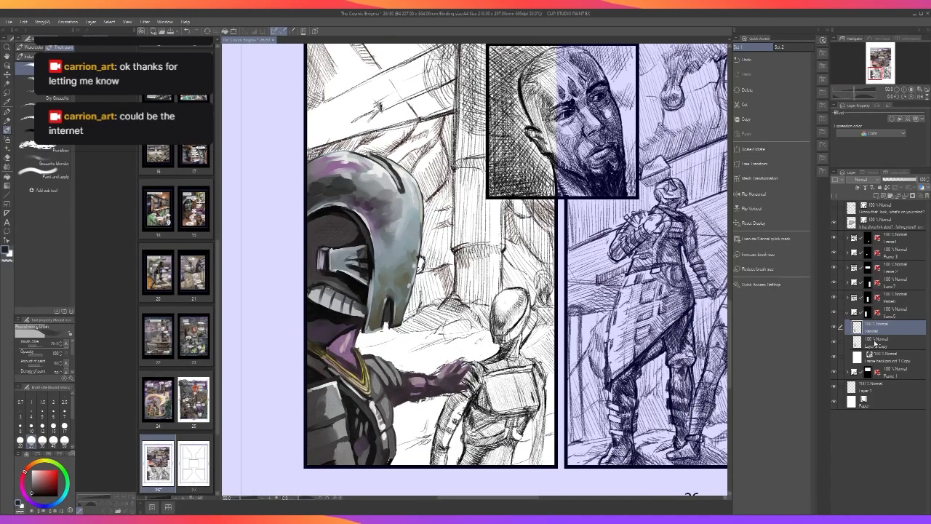
{"action": "left_click", "coordinate": [880, 343]}
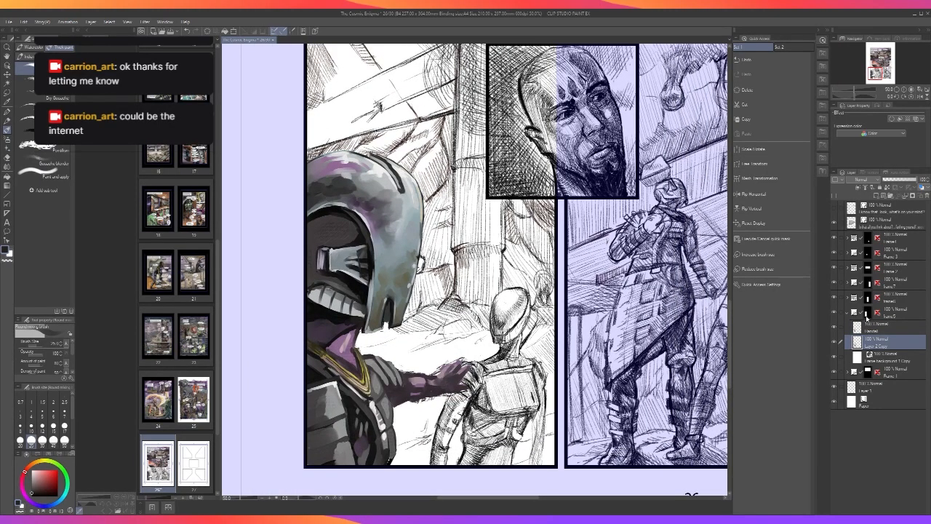
{"action": "left_click", "coordinate": [876, 196]}
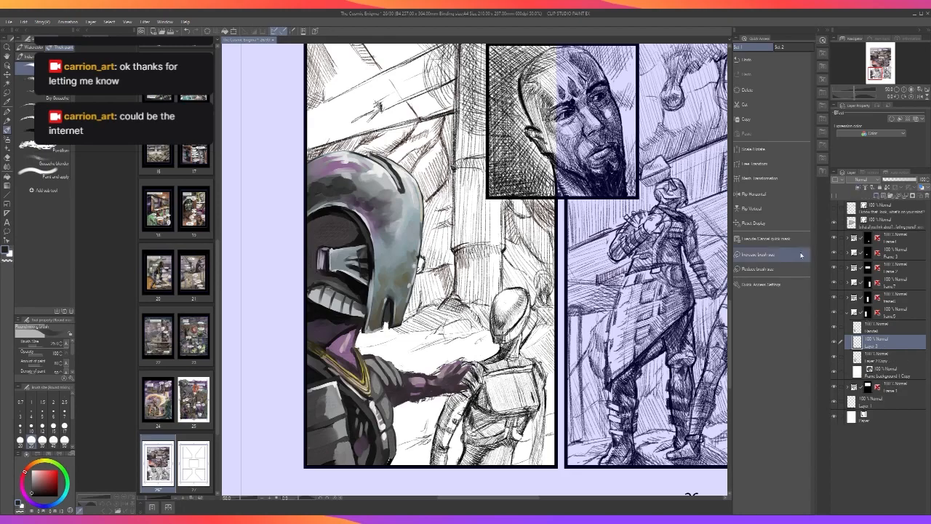
Choose a muted blue and the thick paint brush, then lay an enlarged stroke across the base of the second figure's head.
{"action": "left_click_drag", "start_coordinate": [518, 393], "coordinate": [512, 383]}
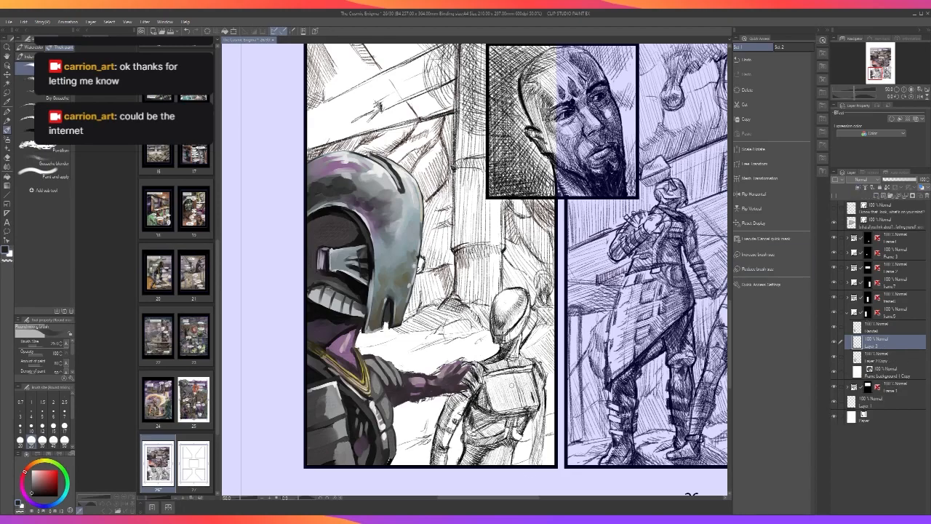
{"action": "key", "text": "c"}
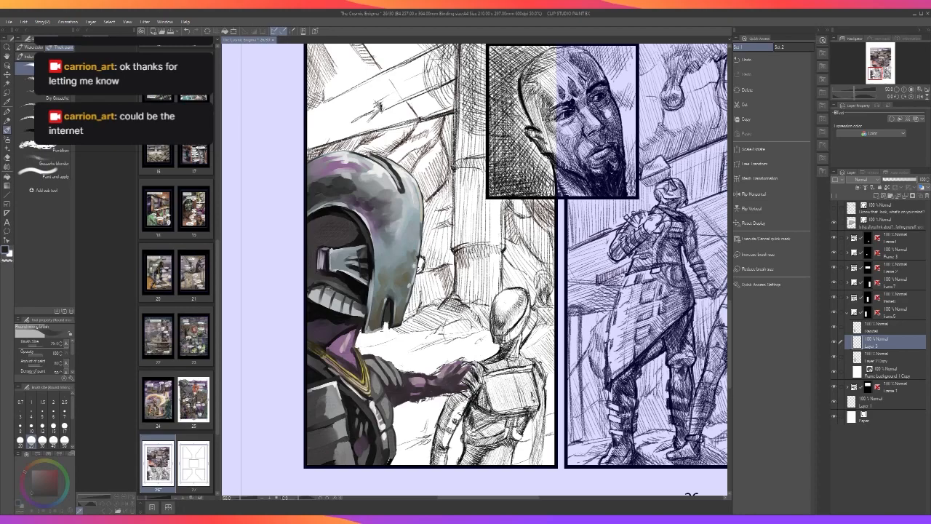
{"action": "key", "text": "c"}
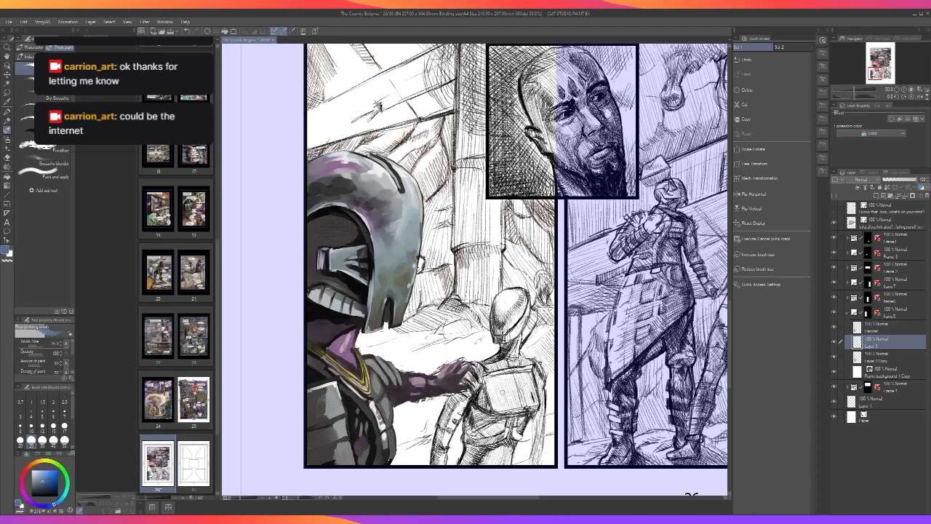
{"action": "left_click", "coordinate": [55, 135]}
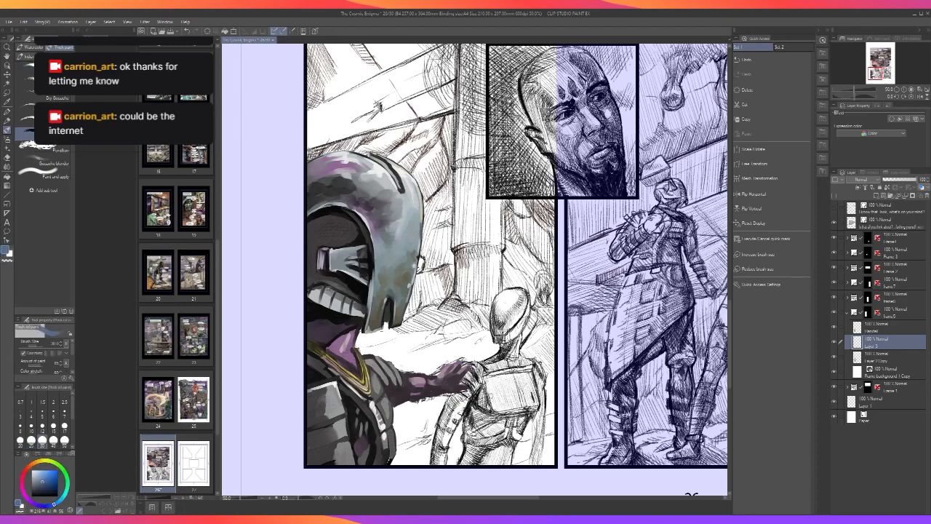
{"action": "key", "text": "]"}
{"action": "left_click_drag", "start_coordinate": [497, 339], "coordinate": [507, 340]}
{"action": "scroll", "coordinate": [513, 324], "scroll_direction": "up", "scroll_amount": 3}
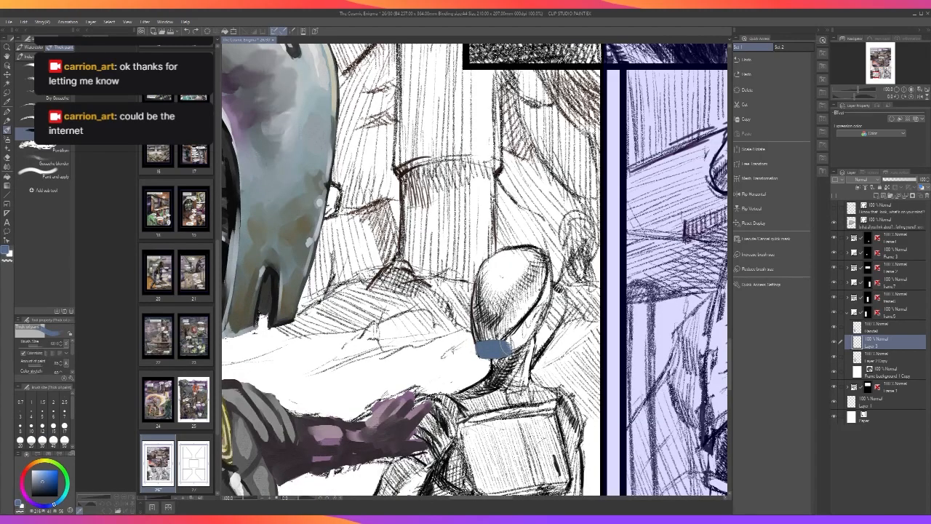
Paint the back of the second figure's head and neck in a lighter grey-blue with a smaller brush.
{"action": "key", "text": "c"}
{"action": "key", "text": "c"}
{"action": "key", "text": "["}
{"action": "key", "text": "["}
{"action": "key", "text": "["}
{"action": "left_click_drag", "start_coordinate": [514, 341], "coordinate": [549, 274]}
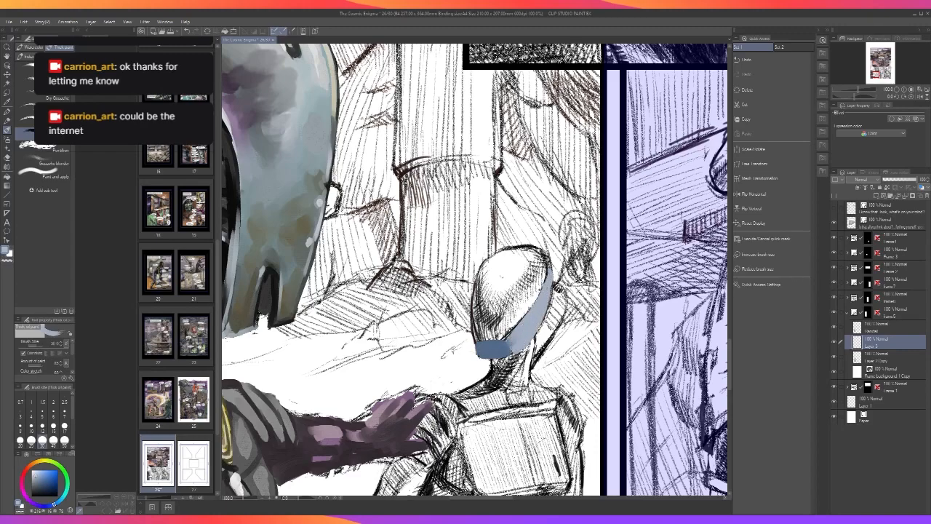
{"action": "left_click_drag", "start_coordinate": [498, 371], "coordinate": [519, 363]}
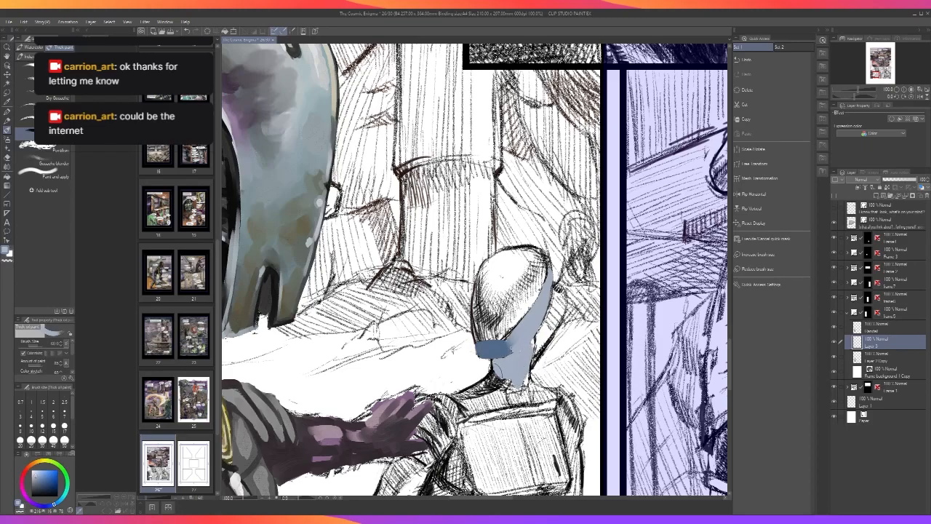
Sample the darker blue and block in the second figure's neck and shoulder line, undoing a stray stroke and reducing the brush size.
{"action": "key", "text": "ctrl+0"}
{"action": "scroll", "coordinate": [516, 363], "scroll_direction": "up", "scroll_amount": 1}
{"action": "left_click", "coordinate": [500, 355], "text": "alt"}
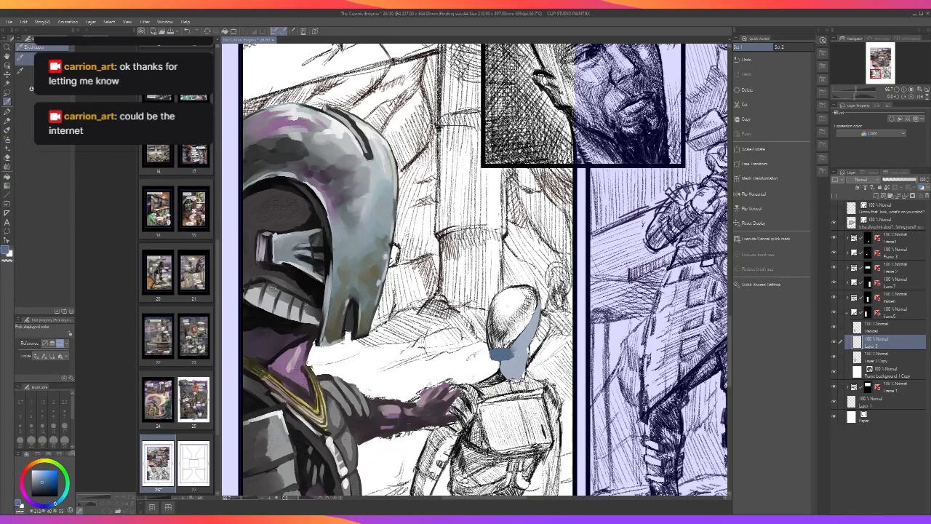
{"action": "mouse_move", "coordinate": [505, 358]}
{"action": "left_mouse_down"}
{"action": "mouse_move", "coordinate": [525, 357]}
{"action": "mouse_move", "coordinate": [502, 375]}
{"action": "mouse_move", "coordinate": [519, 355]}
{"action": "mouse_move", "coordinate": [518, 375]}
{"action": "mouse_move", "coordinate": [482, 384]}
{"action": "mouse_move", "coordinate": [504, 375]}
{"action": "mouse_move", "coordinate": [542, 379]}
{"action": "left_mouse_up"}
{"action": "key", "text": "ctrl+z"}
{"action": "key", "text": "bracketleft"}
{"action": "key", "text": "bracketleft"}
{"action": "scroll", "coordinate": [542, 385], "scroll_direction": "up", "scroll_amount": 2}
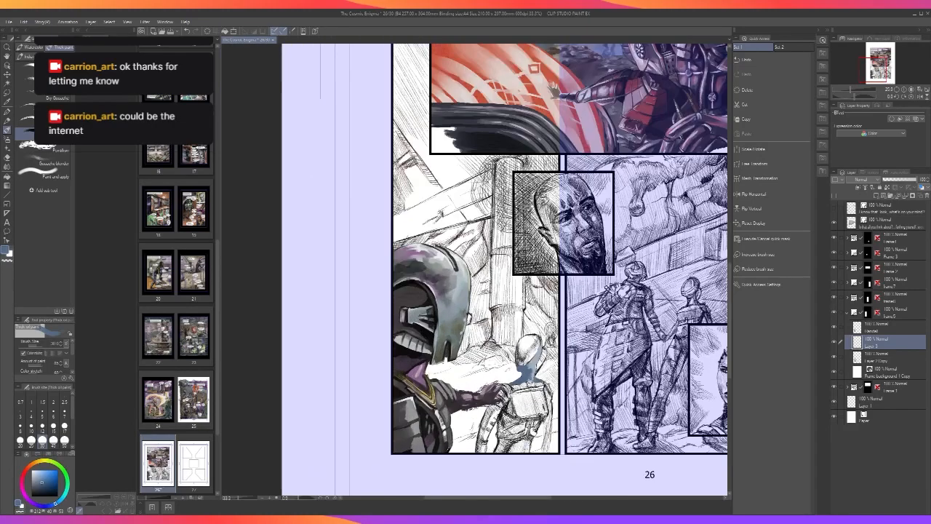
Paint darker blue up the rear edge of the second figure's head and along the curved tube behind it.
{"action": "mouse_move", "coordinate": [528, 369]}
{"action": "left_mouse_down"}
{"action": "mouse_move", "coordinate": [527, 349]}
{"action": "mouse_move", "coordinate": [520, 352]}
{"action": "mouse_move", "coordinate": [537, 295]}
{"action": "left_mouse_up"}
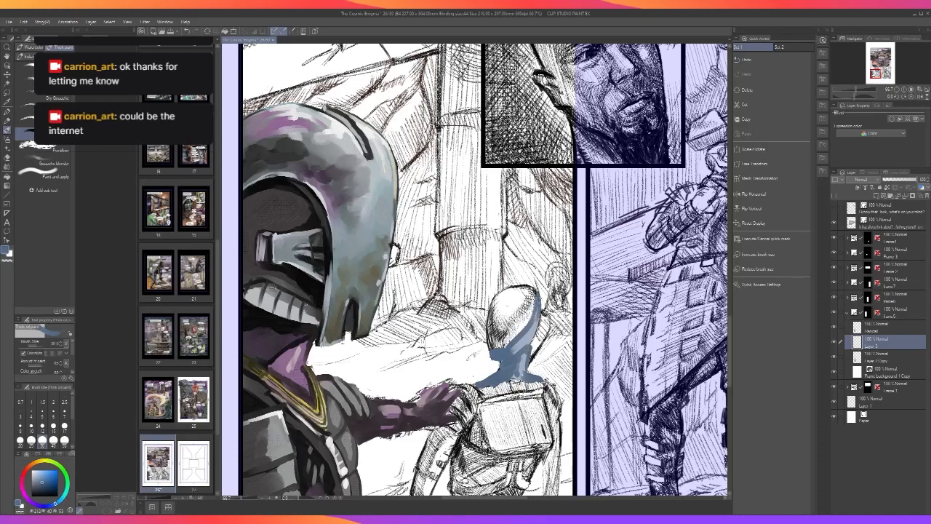
{"action": "left_click_drag", "start_coordinate": [537, 331], "coordinate": [538, 303]}
{"action": "scroll", "coordinate": [539, 305], "scroll_direction": "down", "scroll_amount": 2}
{"action": "scroll", "coordinate": [540, 306], "scroll_direction": "up", "scroll_amount": 2}
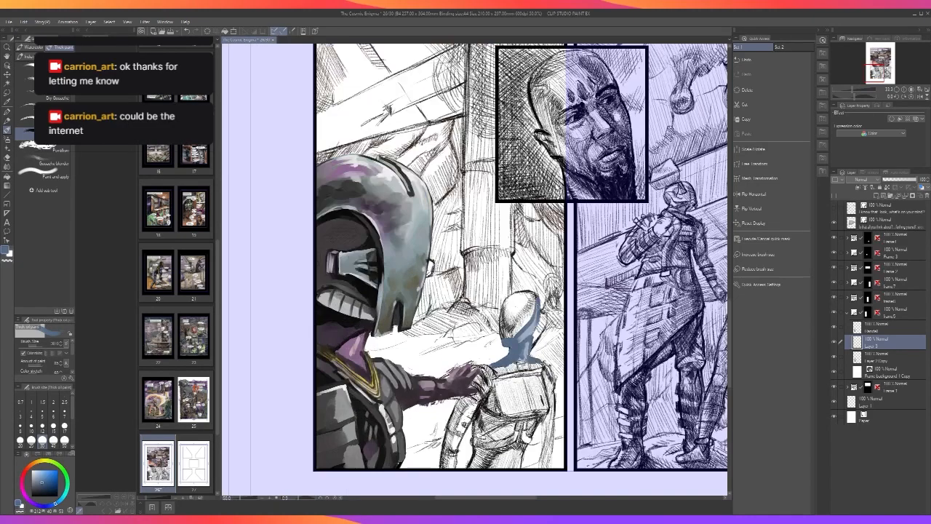
{"action": "mouse_move", "coordinate": [542, 313]}
{"action": "left_mouse_down"}
{"action": "mouse_move", "coordinate": [550, 329]}
{"action": "mouse_move", "coordinate": [528, 370]}
{"action": "left_mouse_up"}
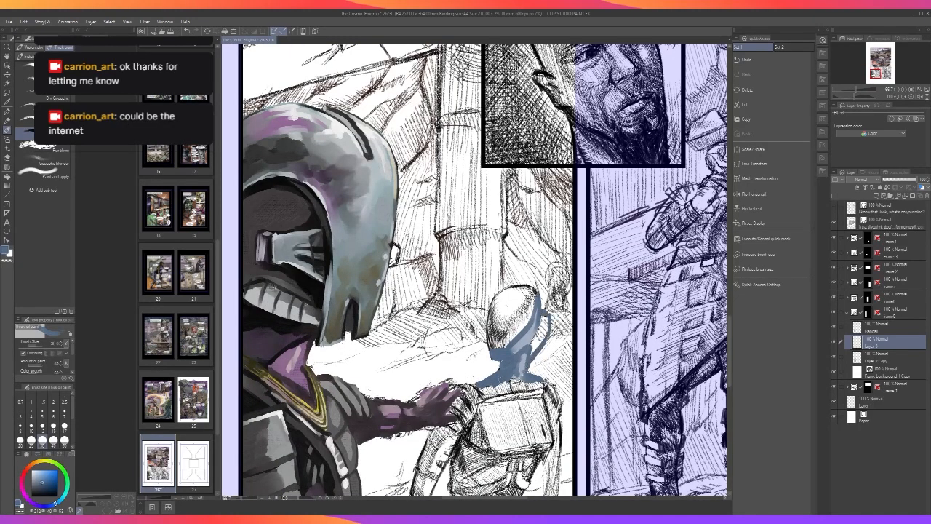
{"action": "scroll", "coordinate": [501, 363], "scroll_direction": "down", "scroll_amount": 2}
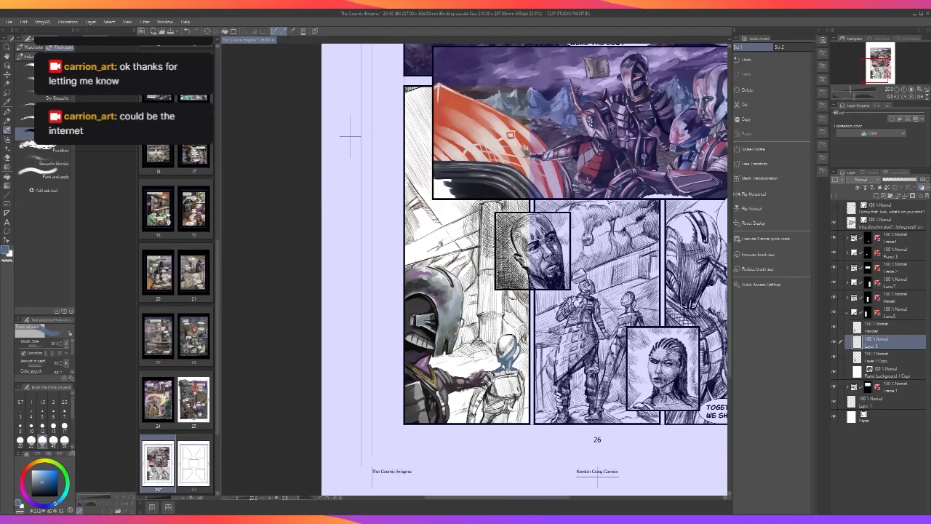
{"action": "scroll", "coordinate": [500, 365], "scroll_direction": "up", "scroll_amount": 2}
Pick a purple tone and dab it onto the middle of the second figure's head.
{"action": "left_click", "coordinate": [516, 328], "text": "alt"}
{"action": "left_click", "coordinate": [516, 376], "text": "alt"}
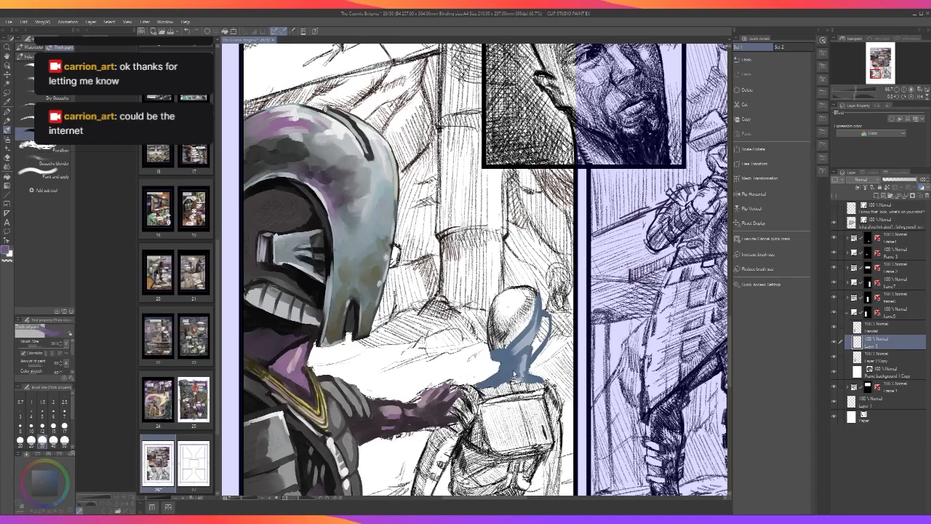
{"action": "left_click_drag", "start_coordinate": [509, 324], "coordinate": [508, 342]}
Sample a dark grey from the helmeted figure and paint dark strokes around the purple patch on the second figure's head.
{"action": "key", "text": "]"}
{"action": "key", "text": "]"}
{"action": "key", "text": "]"}
{"action": "left_click", "coordinate": [379, 175], "text": "alt"}
{"action": "left_click", "coordinate": [311, 252], "text": "alt"}
{"action": "key", "text": "["}
{"action": "key", "text": "["}
{"action": "mouse_move", "coordinate": [532, 304]}
{"action": "left_mouse_down"}
{"action": "mouse_move", "coordinate": [499, 344]}
{"action": "mouse_move", "coordinate": [494, 304]}
{"action": "mouse_move", "coordinate": [494, 353]}
{"action": "mouse_move", "coordinate": [490, 326]}
{"action": "left_mouse_up"}
{"action": "key", "text": "["}
Sample tones from the second figure's head and add dark shading just below the purple patch.
{"action": "left_click", "coordinate": [515, 357], "text": "alt"}
{"action": "left_click", "coordinate": [526, 341], "text": "alt"}
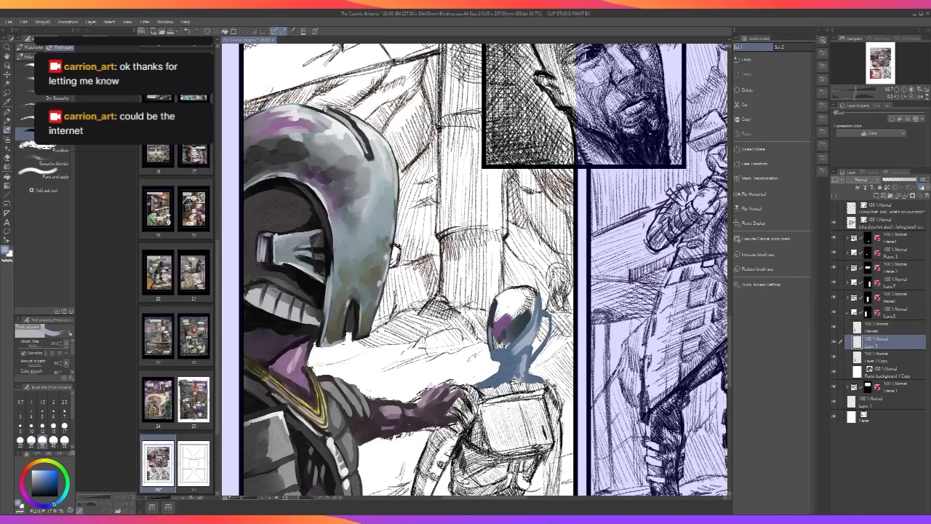
{"action": "left_click", "coordinate": [500, 337], "text": "alt"}
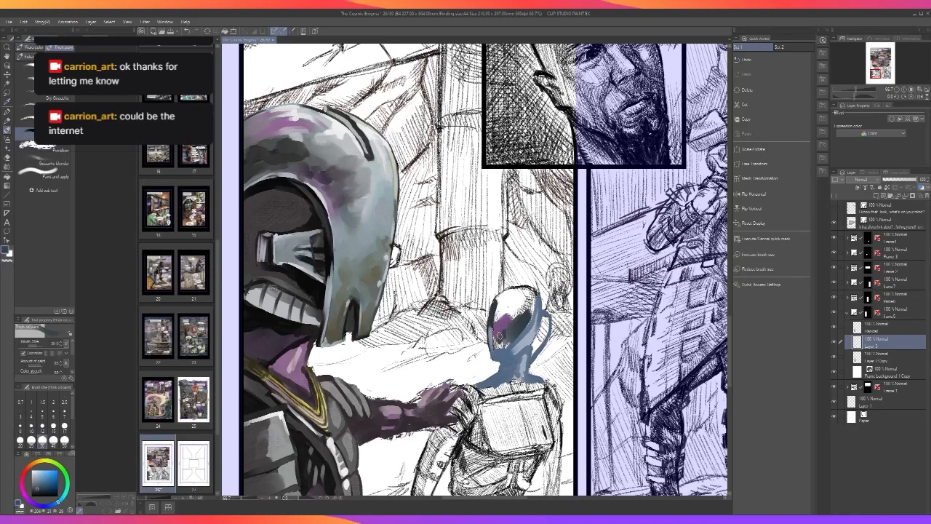
{"action": "mouse_move", "coordinate": [506, 337]}
{"action": "left_mouse_down"}
{"action": "mouse_move", "coordinate": [524, 318]}
{"action": "mouse_move", "coordinate": [516, 330]}
{"action": "mouse_move", "coordinate": [525, 293]}
{"action": "mouse_move", "coordinate": [513, 293]}
{"action": "mouse_move", "coordinate": [533, 296]}
{"action": "mouse_move", "coordinate": [509, 336]}
{"action": "left_mouse_up"}
Sample a grey-blue from the second figure's head and fill in its crown, adjusting the brush size.
{"action": "key", "text": "bracketleft"}
{"action": "key", "text": "bracketleft"}
{"action": "key", "text": "bracketleft"}
{"action": "left_click", "coordinate": [520, 316], "text": "alt"}
{"action": "key", "text": "bracketright"}
{"action": "key", "text": "bracketright"}
{"action": "key", "text": "bracketright"}
{"action": "mouse_move", "coordinate": [515, 299]}
{"action": "left_mouse_down"}
{"action": "mouse_move", "coordinate": [494, 324]}
{"action": "mouse_move", "coordinate": [523, 302]}
{"action": "left_mouse_up"}
{"action": "scroll", "coordinate": [528, 296], "scroll_direction": "down", "scroll_amount": 3}
{"action": "scroll", "coordinate": [529, 296], "scroll_direction": "up", "scroll_amount": 1}
{"action": "scroll", "coordinate": [523, 302], "scroll_direction": "up", "scroll_amount": 1}
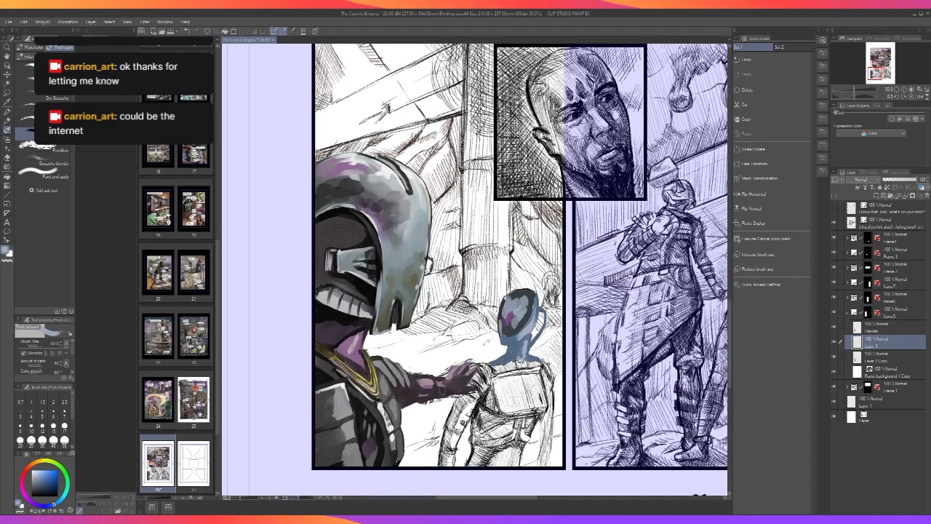
{"action": "scroll", "coordinate": [478, 325], "scroll_direction": "up", "scroll_amount": 1}
Paint near-white highlights down the dome of the second figure's head, reduce the brush size and undo the last stroke.
{"action": "key", "text": "c"}
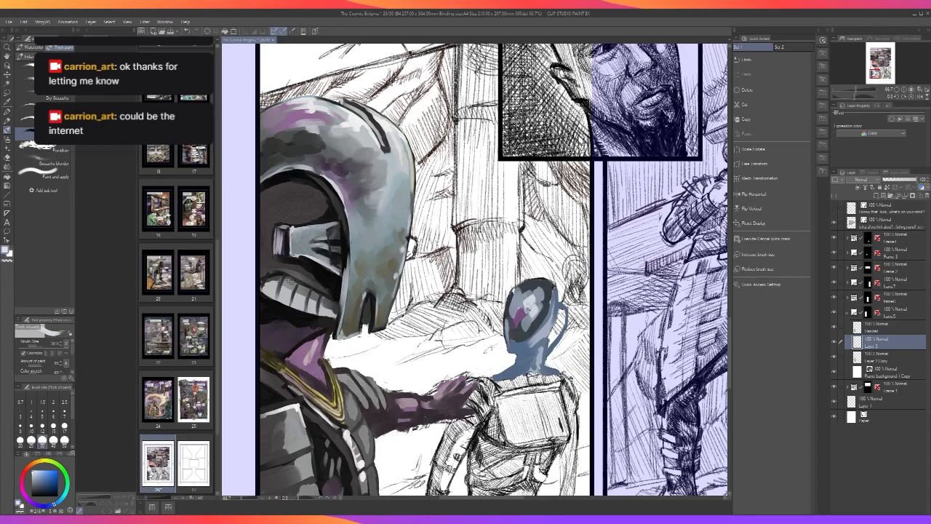
{"action": "mouse_move", "coordinate": [526, 299]}
{"action": "left_mouse_down"}
{"action": "mouse_move", "coordinate": [524, 285]}
{"action": "mouse_move", "coordinate": [536, 283]}
{"action": "mouse_move", "coordinate": [510, 308]}
{"action": "mouse_move", "coordinate": [511, 336]}
{"action": "mouse_move", "coordinate": [527, 339]}
{"action": "left_mouse_up"}
{"action": "key", "text": "bracketleft"}
{"action": "key", "text": "bracketleft"}
{"action": "key", "text": "bracketleft"}
{"action": "key", "text": "ctrl+z"}
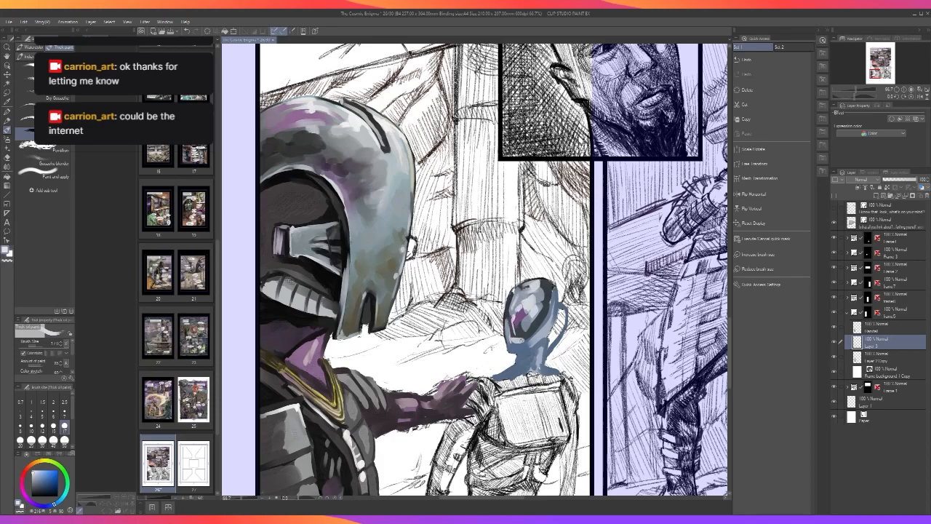
{"action": "scroll", "coordinate": [534, 320], "scroll_direction": "down", "scroll_amount": 4}
{"action": "scroll", "coordinate": [534, 320], "scroll_direction": "up", "scroll_amount": 3}
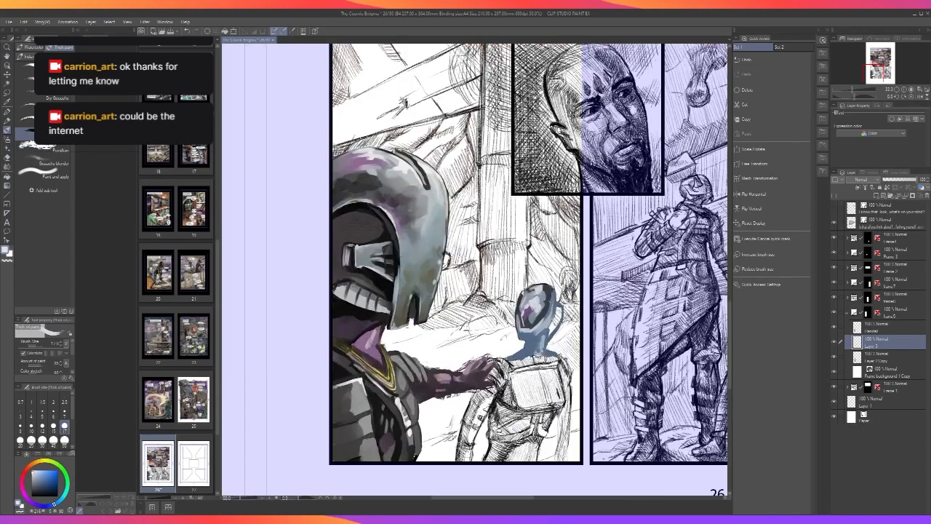
Sample a dark tone from the second figure's head and darken the lower part of its dome.
{"action": "left_click", "coordinate": [551, 304], "text": "alt"}
{"action": "left_click", "coordinate": [550, 304], "text": "alt"}
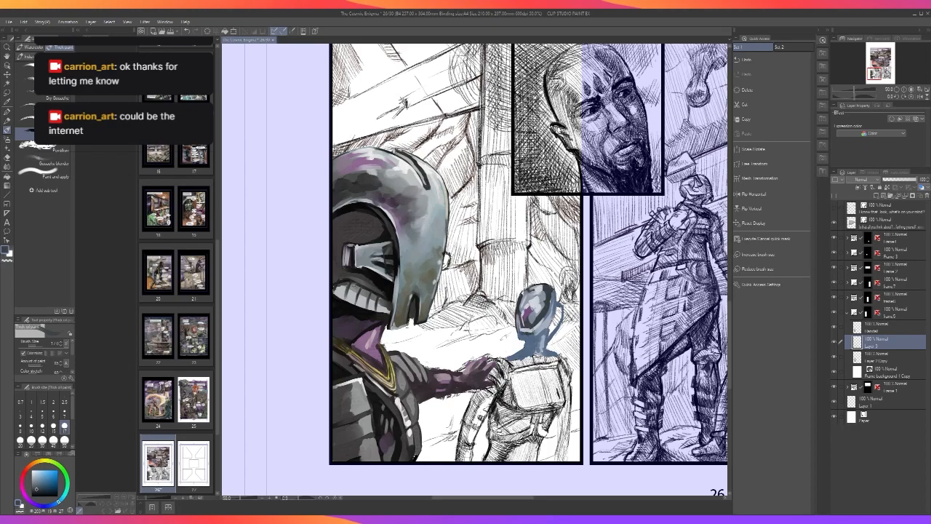
{"action": "left_click_drag", "start_coordinate": [544, 322], "coordinate": [531, 332]}
Pick a dark blue on the colour wheel, resize the brush and try a stroke along the crown's outer edge, then undo it.
{"action": "left_click", "coordinate": [41, 488]}
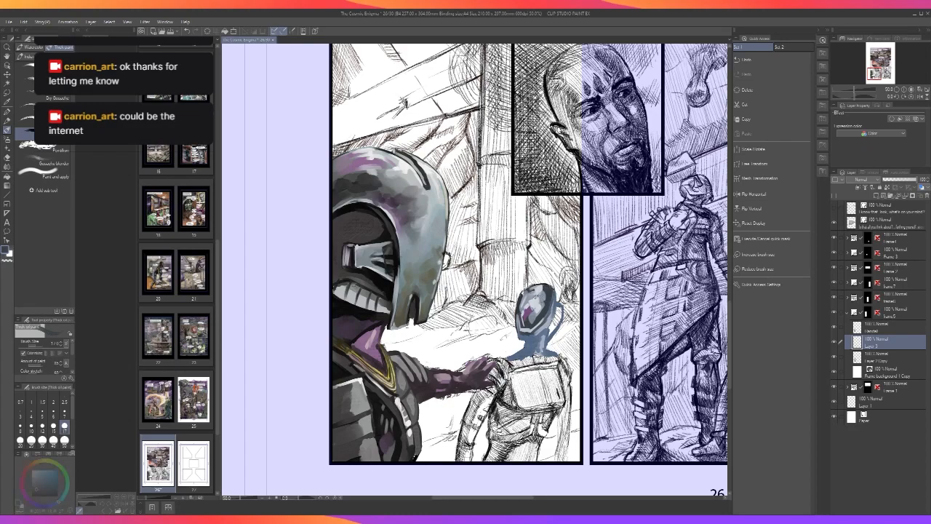
{"action": "key", "text": "bracketright"}
{"action": "key", "text": "bracketright"}
{"action": "key", "text": "bracketright"}
{"action": "key", "text": "bracketright"}
{"action": "key", "text": "bracketright"}
{"action": "key", "text": "bracketright"}
{"action": "key", "text": "bracketright"}
{"action": "key", "text": "bracketright"}
{"action": "key", "text": "bracketright"}
{"action": "key", "text": "bracketleft"}
{"action": "key", "text": "bracketleft"}
{"action": "key", "text": "bracketleft"}
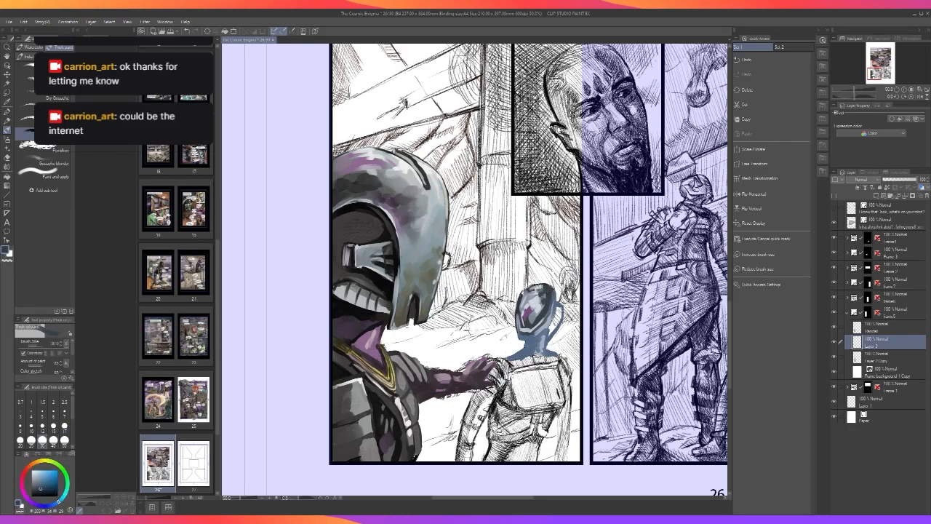
{"action": "left_click_drag", "start_coordinate": [523, 294], "coordinate": [533, 286]}
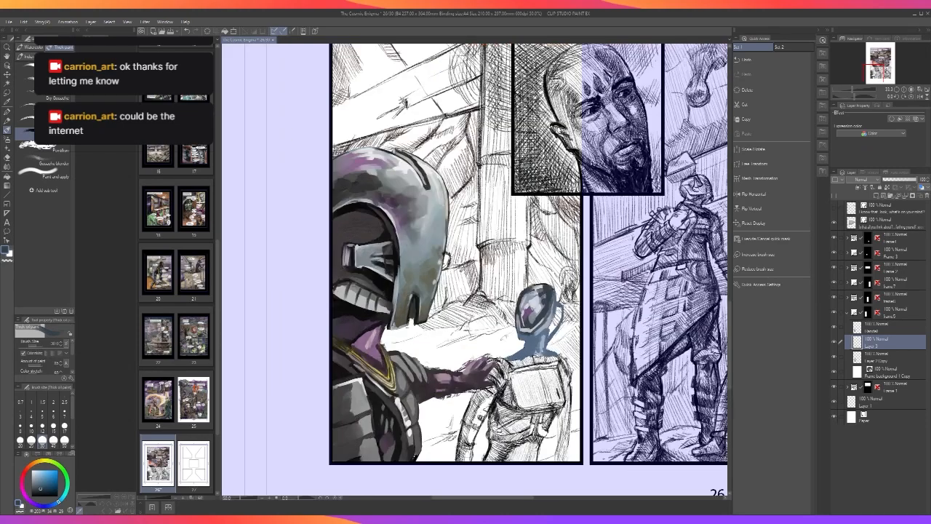
{"action": "scroll", "coordinate": [571, 327], "scroll_direction": "up", "scroll_amount": 1}
{"action": "key", "text": "ctrl+z"}
Shade beneath the second figure's jaw in dark blue, then darken the rear edge of the head with a finer brush.
{"action": "mouse_move", "coordinate": [530, 349]}
{"action": "left_mouse_down"}
{"action": "mouse_move", "coordinate": [511, 371]}
{"action": "mouse_move", "coordinate": [520, 348]}
{"action": "left_mouse_up"}
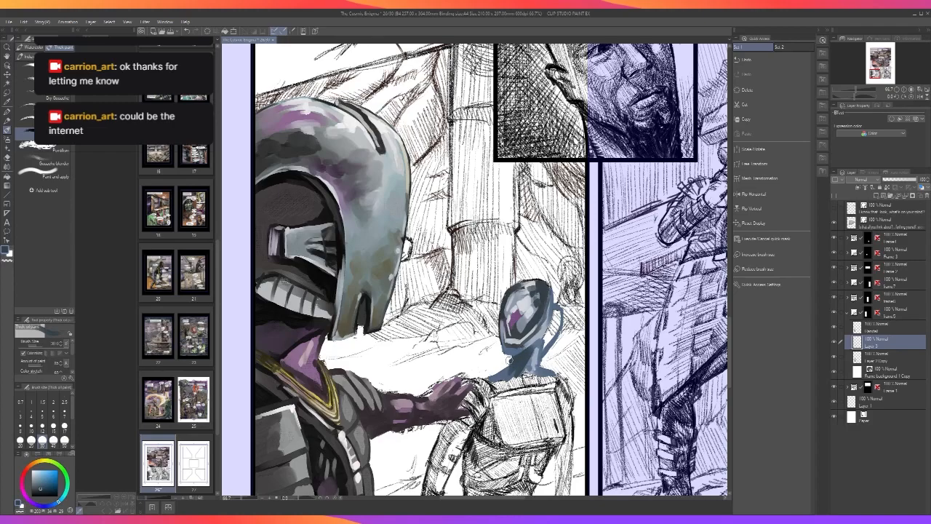
{"action": "scroll", "coordinate": [516, 348], "scroll_direction": "down", "scroll_amount": 1}
{"action": "scroll", "coordinate": [516, 347], "scroll_direction": "up", "scroll_amount": 1}
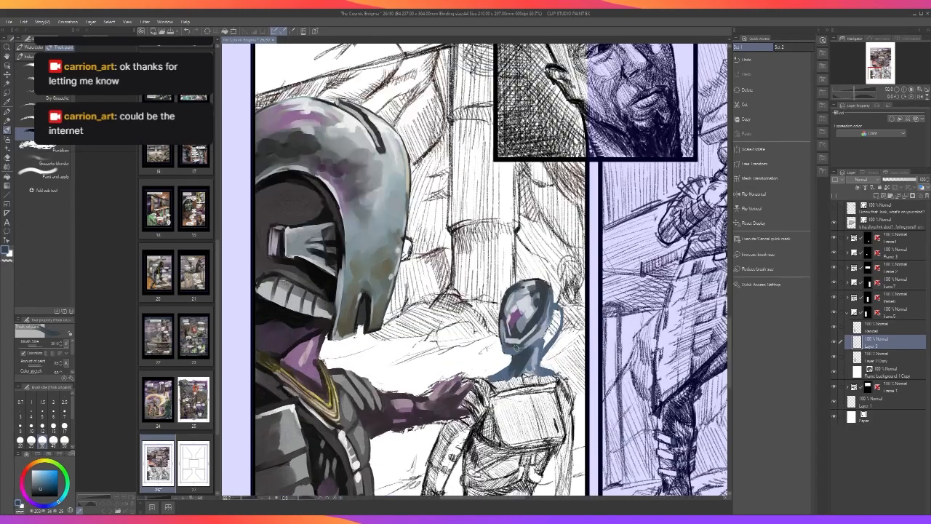
{"action": "key", "text": "bracketleft"}
{"action": "key", "text": "bracketleft"}
{"action": "key", "text": "bracketleft"}
{"action": "left_click_drag", "start_coordinate": [548, 326], "coordinate": [539, 338]}
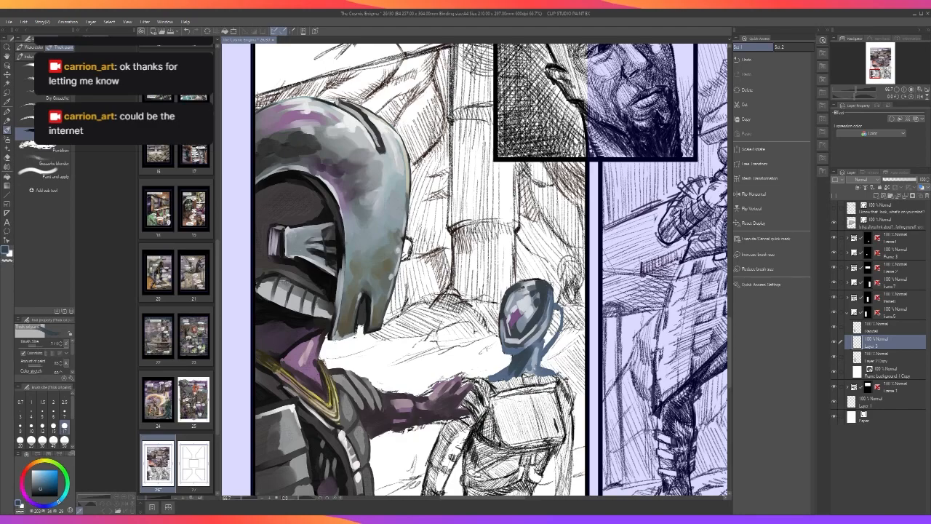
Add darker strokes down the second figure's neck, then refine its shading with a finer brush and a dark tone sampled from the crown.
{"action": "scroll", "coordinate": [551, 283], "scroll_direction": "up", "scroll_amount": 1}
{"action": "left_click_drag", "start_coordinate": [524, 376], "coordinate": [505, 415]}
{"action": "left_click", "coordinate": [533, 293], "text": "alt"}
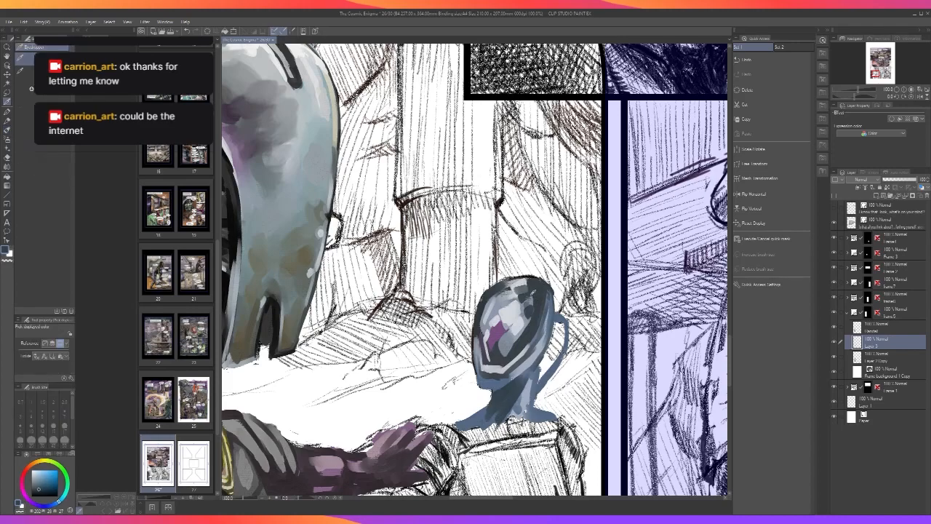
{"action": "key", "text": "bracketleft"}
{"action": "key", "text": "bracketleft"}
{"action": "key", "text": "bracketleft"}
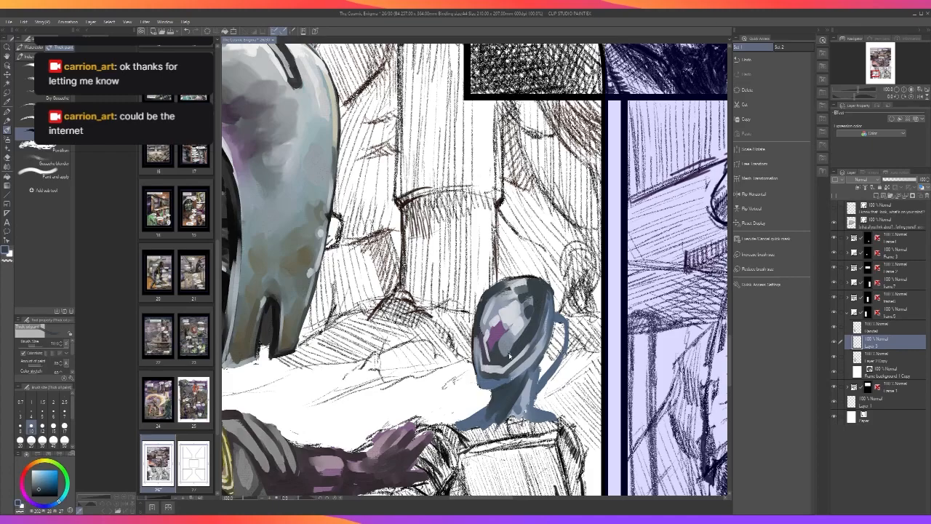
{"action": "scroll", "coordinate": [509, 355], "scroll_direction": "down", "scroll_amount": 2}
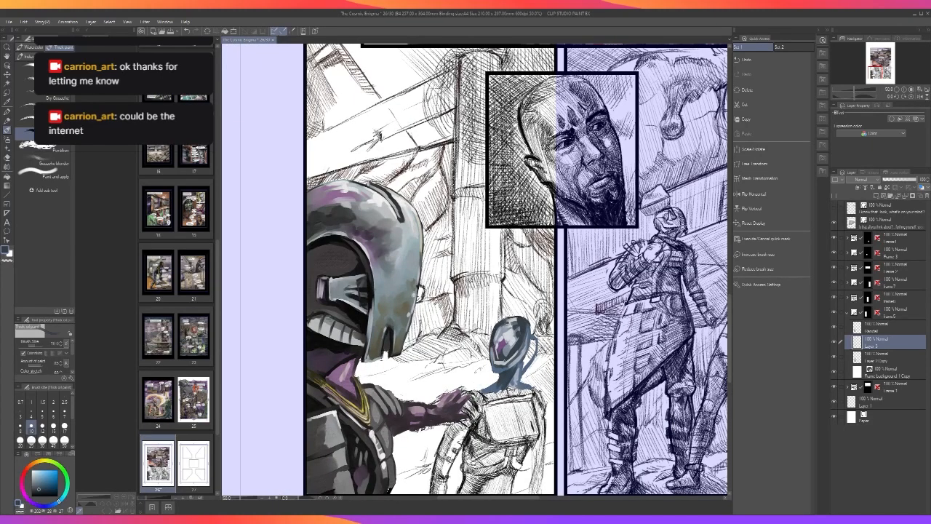
{"action": "scroll", "coordinate": [507, 363], "scroll_direction": "up", "scroll_amount": 1}
{"action": "scroll", "coordinate": [492, 373], "scroll_direction": "up", "scroll_amount": 1}
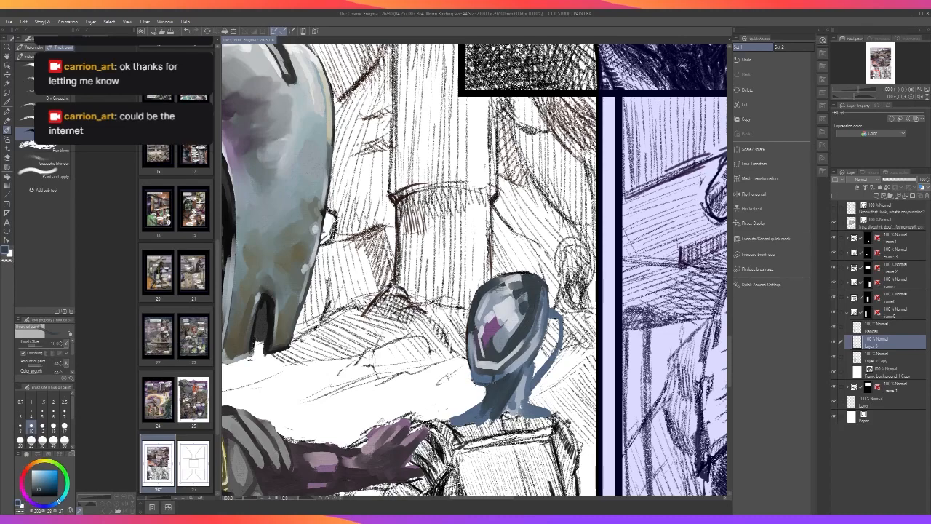
Sample a near-white tone and add highlights to the dome and front rim of the second figure's head, then enlarge the brush.
{"action": "key", "text": "i"}
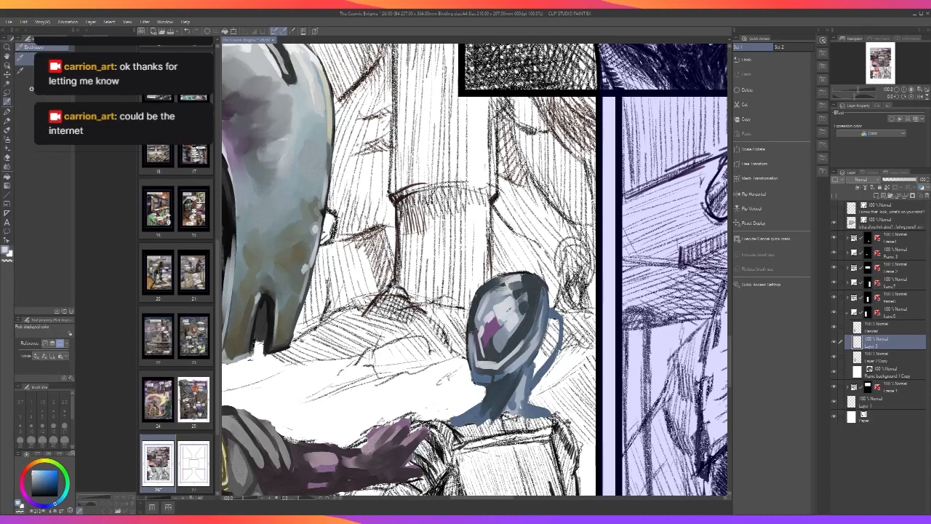
{"action": "key", "text": "b"}
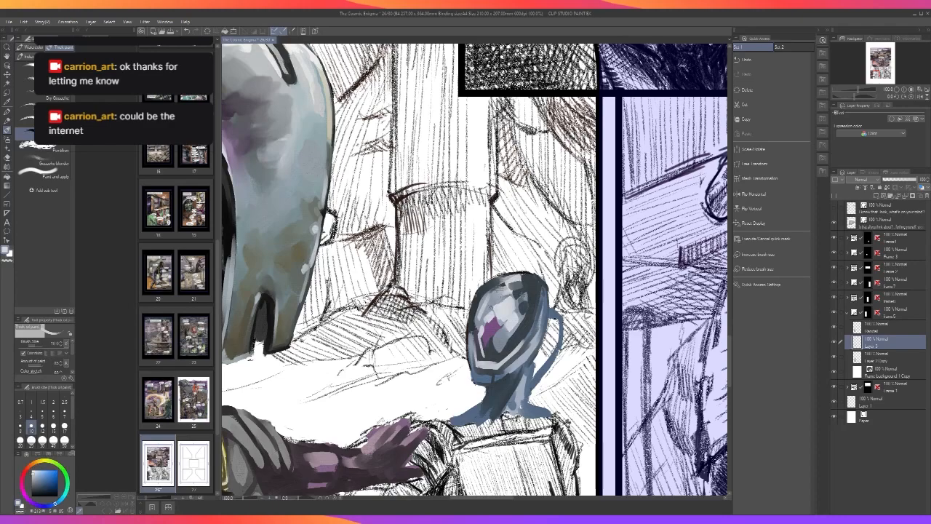
{"action": "left_click_drag", "start_coordinate": [504, 305], "coordinate": [504, 316]}
{"action": "left_click_drag", "start_coordinate": [472, 361], "coordinate": [471, 315]}
{"action": "scroll", "coordinate": [472, 307], "scroll_direction": "down", "scroll_amount": 2}
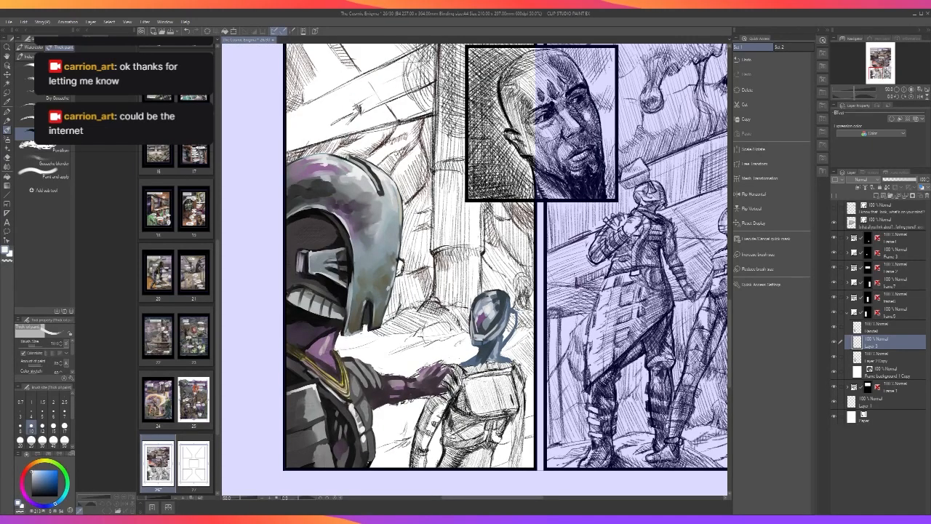
{"action": "scroll", "coordinate": [502, 335], "scroll_direction": "up", "scroll_amount": 2}
{"action": "key", "text": "bracketright"}
{"action": "key", "text": "bracketright"}
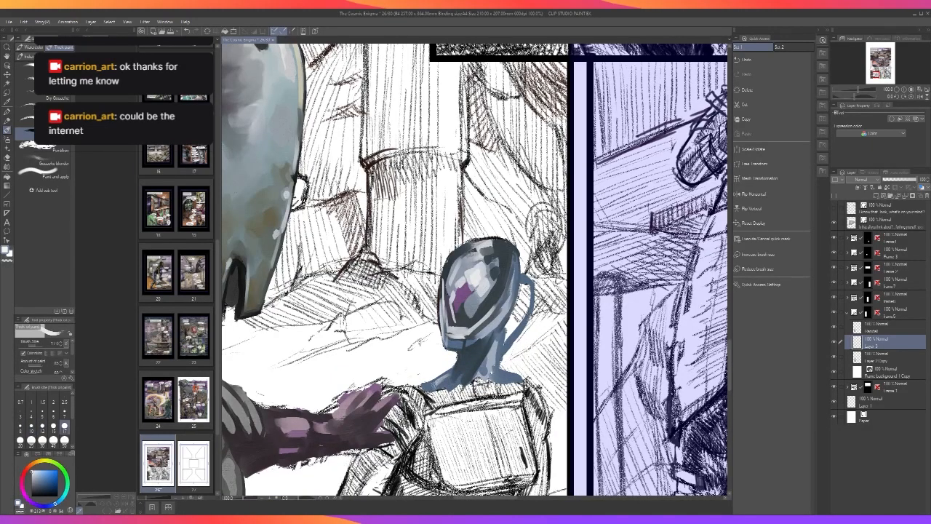
Sample a dark blue and block in the shoulder line at the base of the second figure's neck, then enlarge the brush.
{"action": "key", "text": "i"}
{"action": "key", "text": "b"}
{"action": "mouse_move", "coordinate": [461, 381]}
{"action": "left_mouse_down"}
{"action": "mouse_move", "coordinate": [435, 390]}
{"action": "mouse_move", "coordinate": [487, 377]}
{"action": "mouse_move", "coordinate": [457, 389]}
{"action": "mouse_move", "coordinate": [521, 384]}
{"action": "mouse_move", "coordinate": [445, 399]}
{"action": "mouse_move", "coordinate": [431, 388]}
{"action": "mouse_move", "coordinate": [515, 334]}
{"action": "left_mouse_up"}
{"action": "key", "text": "bracketright"}
{"action": "key", "text": "bracketright"}
{"action": "key", "text": "bracketright"}
Sample a lighter blue and add strokes along the back of the second figure's neck and the near shoulder.
{"action": "scroll", "coordinate": [419, 387], "scroll_direction": "down", "scroll_amount": 2}
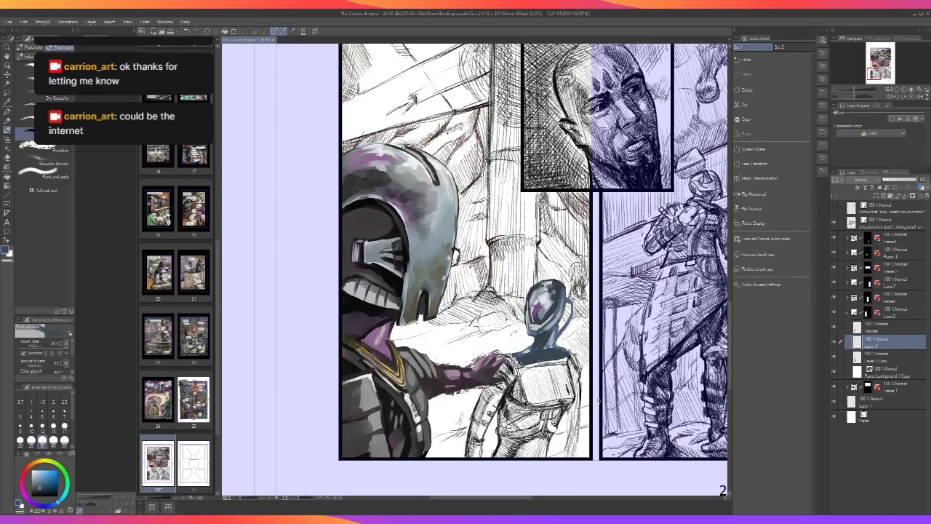
{"action": "scroll", "coordinate": [522, 345], "scroll_direction": "up", "scroll_amount": 1}
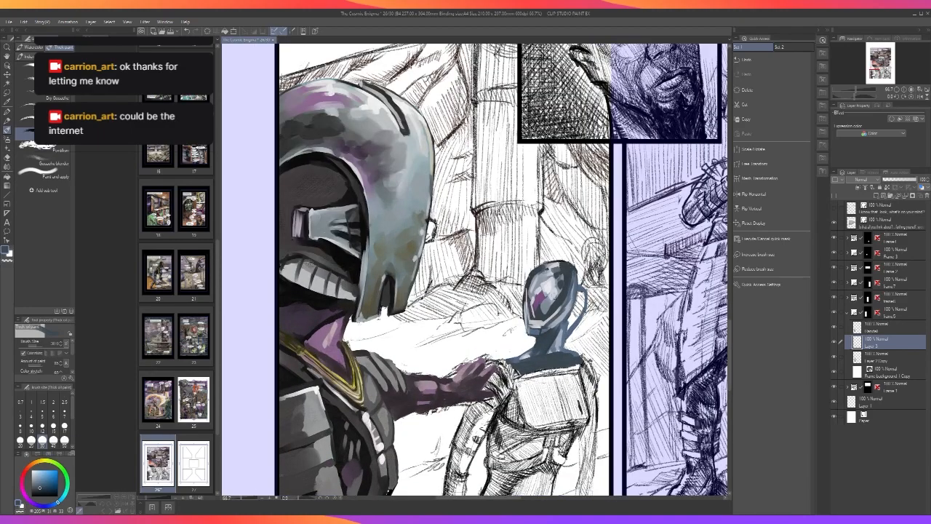
{"action": "scroll", "coordinate": [568, 303], "scroll_direction": "up", "scroll_amount": 1}
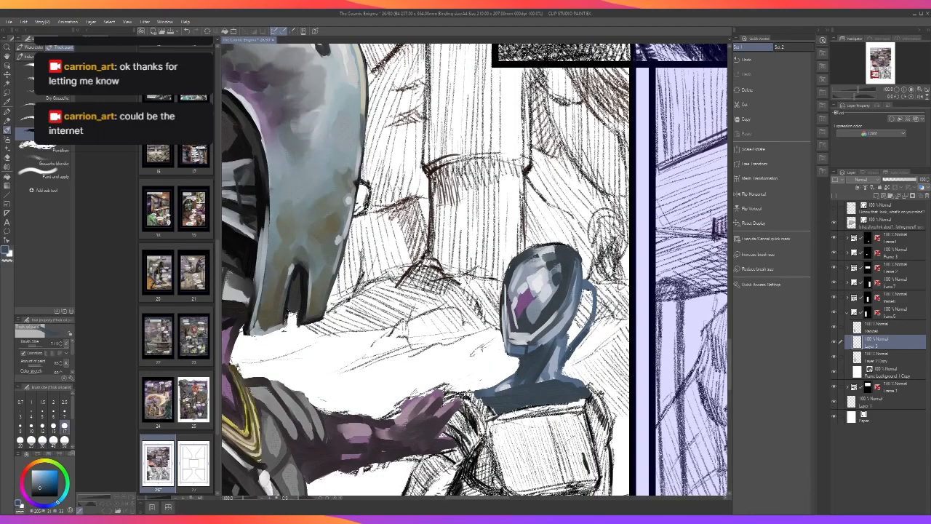
{"action": "left_click", "coordinate": [568, 398], "text": "alt"}
{"action": "key", "text": "alt"}
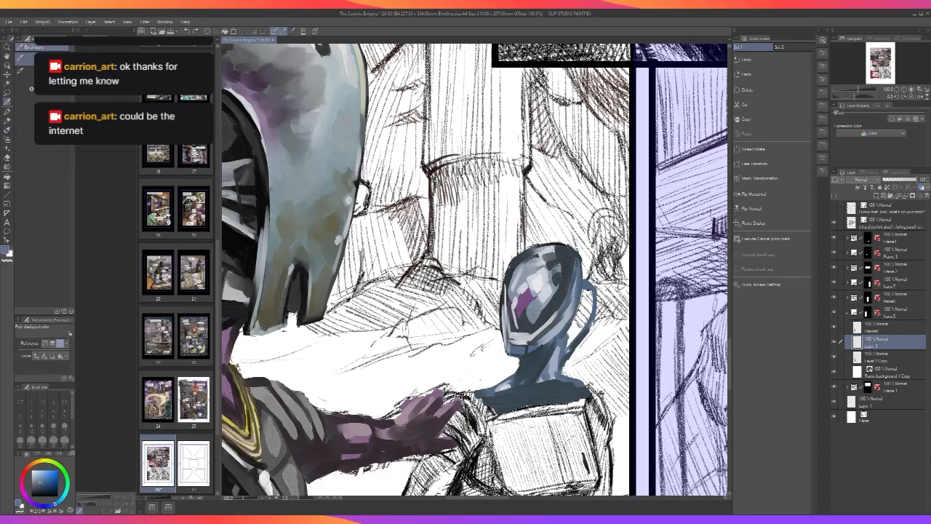
{"action": "left_click_drag", "start_coordinate": [566, 347], "coordinate": [560, 375]}
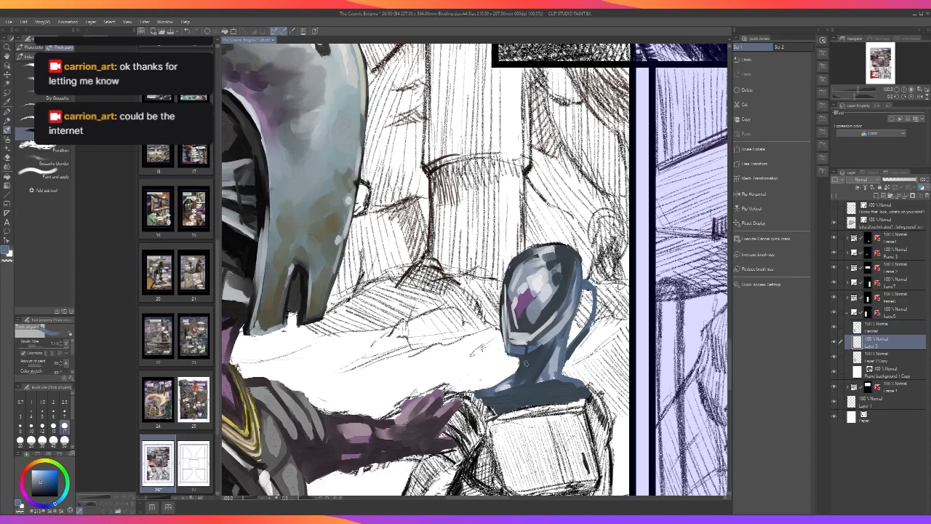
{"action": "left_click_drag", "start_coordinate": [494, 405], "coordinate": [497, 408]}
Sample yellow from the helmeted figure's necklace and block in the second figure's near shoulder and arm down to the panel border.
{"action": "left_click", "coordinate": [248, 429], "text": "alt"}
{"action": "left_click", "coordinate": [252, 440], "text": "alt"}
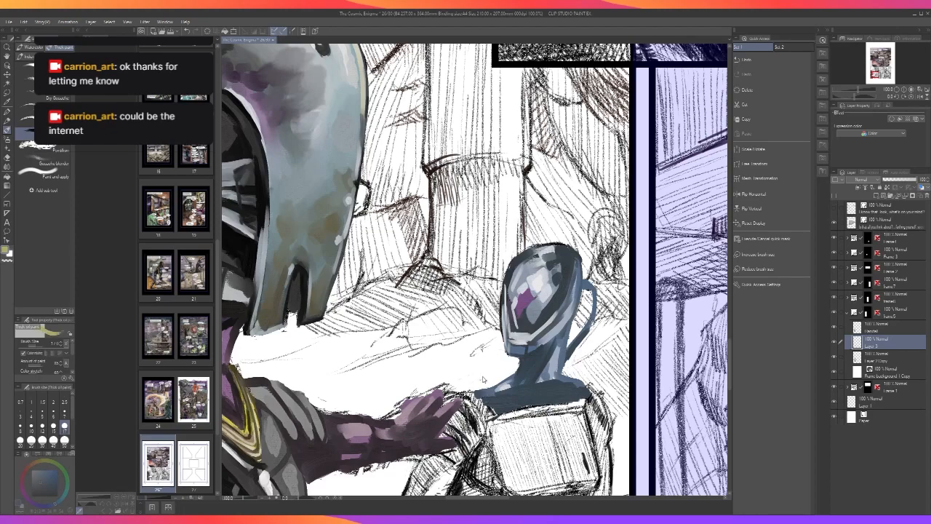
{"action": "left_click", "coordinate": [252, 439], "text": "alt"}
{"action": "left_click", "coordinate": [249, 433], "text": "alt"}
{"action": "left_click", "coordinate": [250, 434], "text": "alt"}
{"action": "mouse_move", "coordinate": [477, 422]}
{"action": "left_mouse_down"}
{"action": "mouse_move", "coordinate": [462, 458]}
{"action": "mouse_move", "coordinate": [470, 419]}
{"action": "mouse_move", "coordinate": [442, 445]}
{"action": "mouse_move", "coordinate": [463, 405]}
{"action": "mouse_move", "coordinate": [481, 411]}
{"action": "mouse_move", "coordinate": [467, 398]}
{"action": "left_mouse_up"}
{"action": "mouse_move", "coordinate": [458, 451]}
{"action": "left_mouse_down"}
{"action": "mouse_move", "coordinate": [520, 353]}
{"action": "mouse_move", "coordinate": [473, 457]}
{"action": "mouse_move", "coordinate": [464, 454]}
{"action": "left_mouse_up"}
{"action": "mouse_move", "coordinate": [502, 362]}
{"action": "left_mouse_down"}
{"action": "mouse_move", "coordinate": [467, 415]}
{"action": "mouse_move", "coordinate": [457, 451]}
{"action": "mouse_move", "coordinate": [533, 377]}
{"action": "left_mouse_up"}
{"action": "mouse_move", "coordinate": [480, 398]}
{"action": "left_mouse_down"}
{"action": "mouse_move", "coordinate": [514, 347]}
{"action": "mouse_move", "coordinate": [503, 416]}
{"action": "left_mouse_up"}
{"action": "left_click_drag", "start_coordinate": [512, 346], "coordinate": [497, 416]}
{"action": "left_click_drag", "start_coordinate": [515, 364], "coordinate": [515, 419]}
{"action": "scroll", "coordinate": [615, 288], "scroll_direction": "down", "scroll_amount": 1}
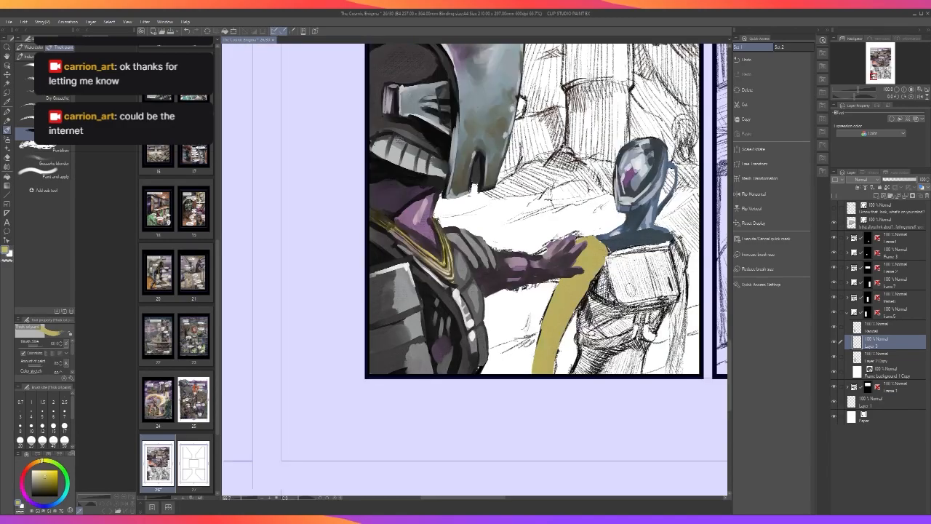
{"action": "left_click_drag", "start_coordinate": [587, 353], "coordinate": [485, 473]}
{"action": "key", "text": "ctrl+z"}
Sample blue from the second figure's neck and block in the chest plate below the shoulders.
{"action": "left_click_drag", "start_coordinate": [600, 347], "coordinate": [474, 464]}
{"action": "key", "text": "alt"}
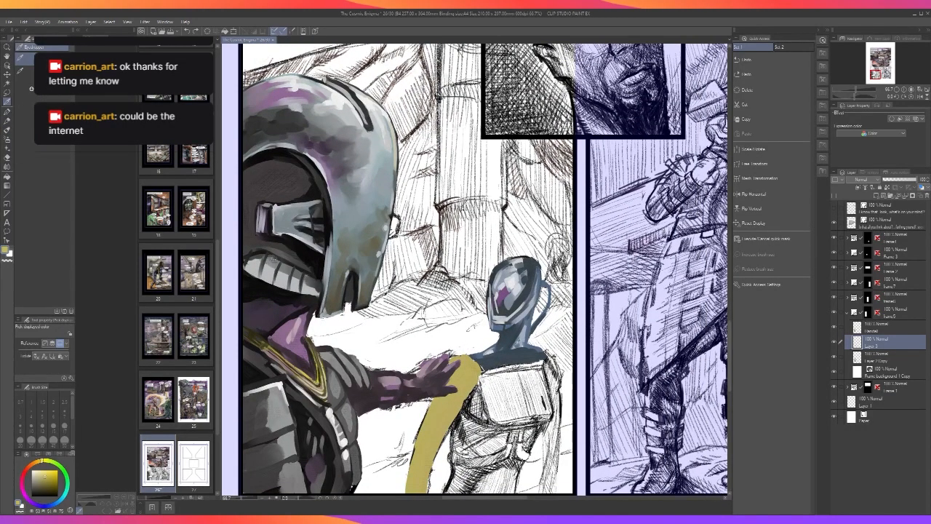
{"action": "left_click", "coordinate": [519, 342], "text": "alt"}
{"action": "mouse_move", "coordinate": [486, 384]}
{"action": "left_mouse_down"}
{"action": "mouse_move", "coordinate": [530, 371]}
{"action": "mouse_move", "coordinate": [512, 356]}
{"action": "mouse_move", "coordinate": [497, 377]}
{"action": "mouse_move", "coordinate": [526, 379]}
{"action": "mouse_move", "coordinate": [506, 396]}
{"action": "mouse_move", "coordinate": [510, 403]}
{"action": "mouse_move", "coordinate": [491, 406]}
{"action": "mouse_move", "coordinate": [482, 379]}
{"action": "mouse_move", "coordinate": [539, 359]}
{"action": "left_mouse_up"}
{"action": "mouse_move", "coordinate": [545, 407]}
{"action": "left_mouse_down"}
{"action": "mouse_move", "coordinate": [507, 420]}
{"action": "mouse_move", "coordinate": [547, 406]}
{"action": "mouse_move", "coordinate": [487, 413]}
{"action": "mouse_move", "coordinate": [500, 355]}
{"action": "mouse_move", "coordinate": [471, 403]}
{"action": "mouse_move", "coordinate": [483, 396]}
{"action": "mouse_move", "coordinate": [483, 411]}
{"action": "mouse_move", "coordinate": [469, 406]}
{"action": "mouse_move", "coordinate": [513, 420]}
{"action": "mouse_move", "coordinate": [499, 423]}
{"action": "mouse_move", "coordinate": [546, 415]}
{"action": "left_mouse_up"}
Sample a darker blue, undo a stray stroke and paint the second figure's far shoulder and upper arm.
{"action": "left_click", "coordinate": [482, 378], "text": "alt"}
{"action": "left_click", "coordinate": [483, 381], "text": "alt"}
{"action": "left_click", "coordinate": [501, 356], "text": "alt"}
{"action": "key", "text": "ctrl+z"}
{"action": "left_click_drag", "start_coordinate": [544, 355], "coordinate": [558, 385]}
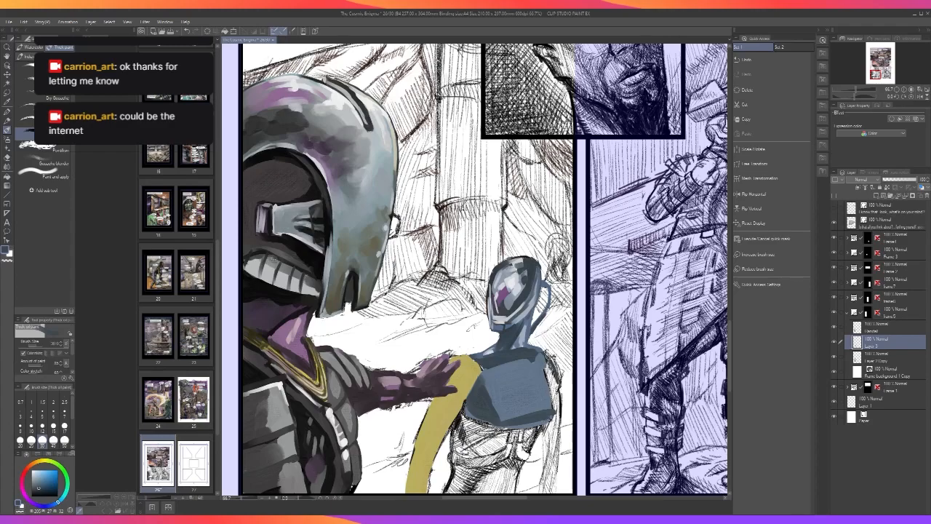
{"action": "left_click_drag", "start_coordinate": [541, 352], "coordinate": [557, 404]}
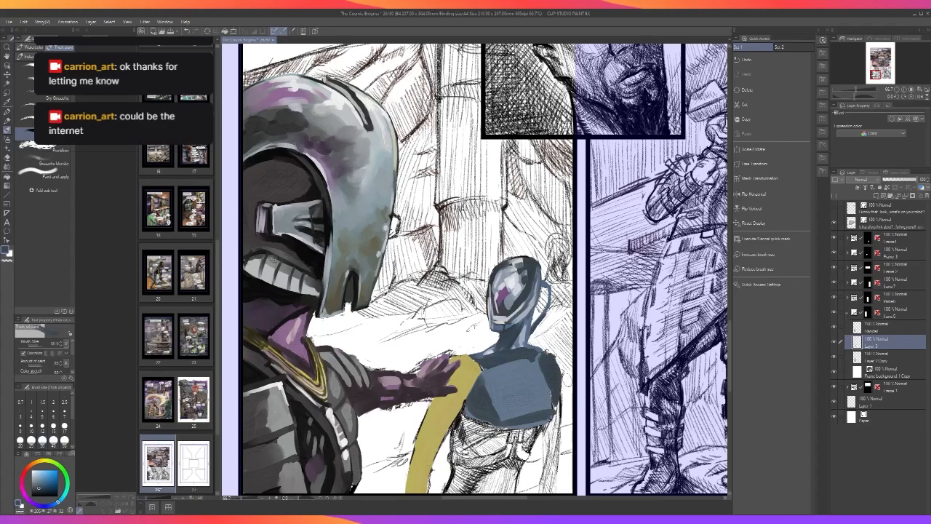
Paint the near side of the second figure's torso and the area under the chest plate in dark blue.
{"action": "scroll", "coordinate": [566, 381], "scroll_direction": "down", "scroll_amount": 3}
{"action": "scroll", "coordinate": [566, 381], "scroll_direction": "up", "scroll_amount": 1}
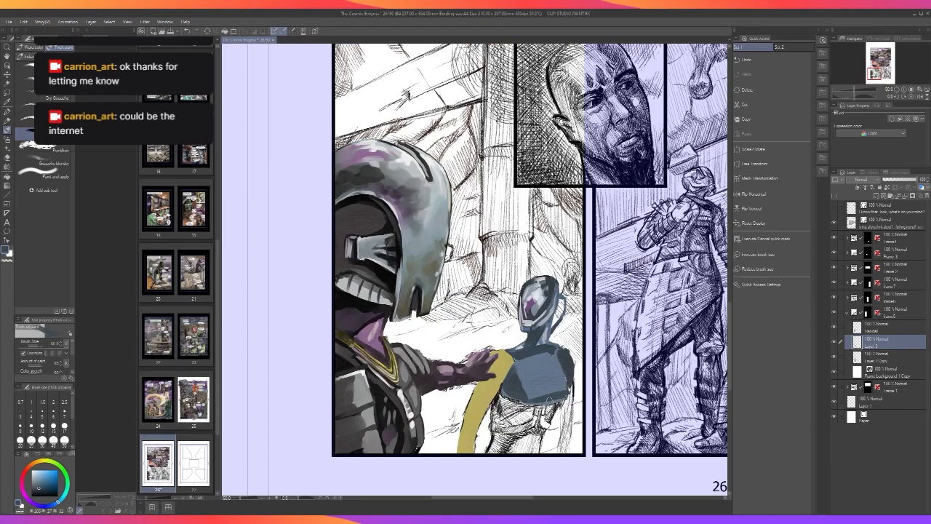
{"action": "scroll", "coordinate": [549, 398], "scroll_direction": "up", "scroll_amount": 1}
{"action": "mouse_move", "coordinate": [483, 391]}
{"action": "left_mouse_down"}
{"action": "mouse_move", "coordinate": [480, 410]}
{"action": "mouse_move", "coordinate": [502, 423]}
{"action": "mouse_move", "coordinate": [500, 402]}
{"action": "left_mouse_up"}
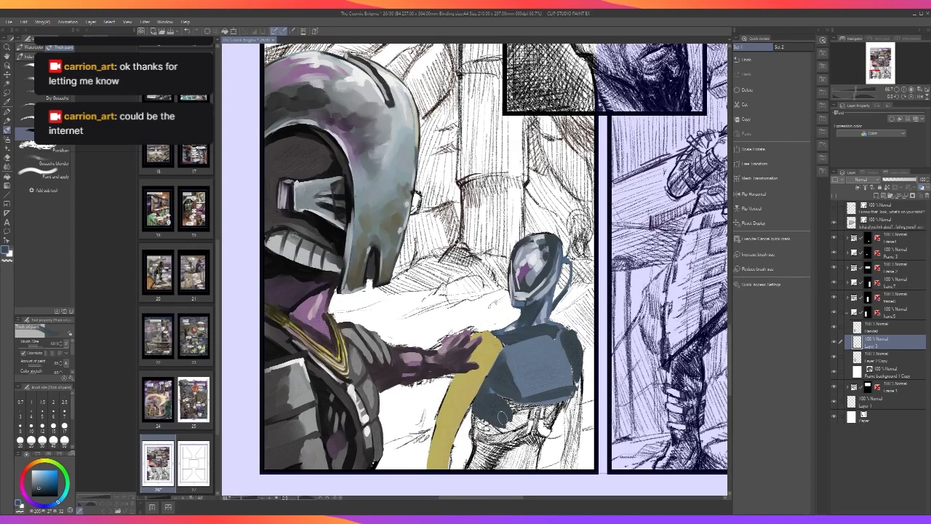
{"action": "scroll", "coordinate": [524, 411], "scroll_direction": "down", "scroll_amount": 2}
{"action": "scroll", "coordinate": [537, 401], "scroll_direction": "up", "scroll_amount": 2}
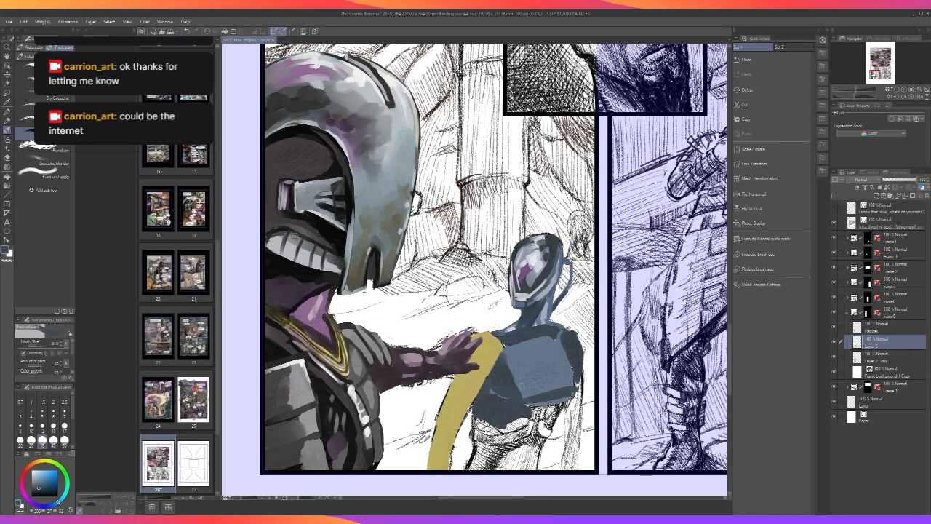
{"action": "left_click_drag", "start_coordinate": [511, 410], "coordinate": [549, 415]}
{"action": "mouse_move", "coordinate": [478, 416]}
{"action": "left_mouse_down"}
{"action": "mouse_move", "coordinate": [477, 455]}
{"action": "mouse_move", "coordinate": [459, 470]}
{"action": "left_mouse_up"}
{"action": "scroll", "coordinate": [486, 429], "scroll_direction": "down", "scroll_amount": 2}
{"action": "scroll", "coordinate": [486, 429], "scroll_direction": "up", "scroll_amount": 2}
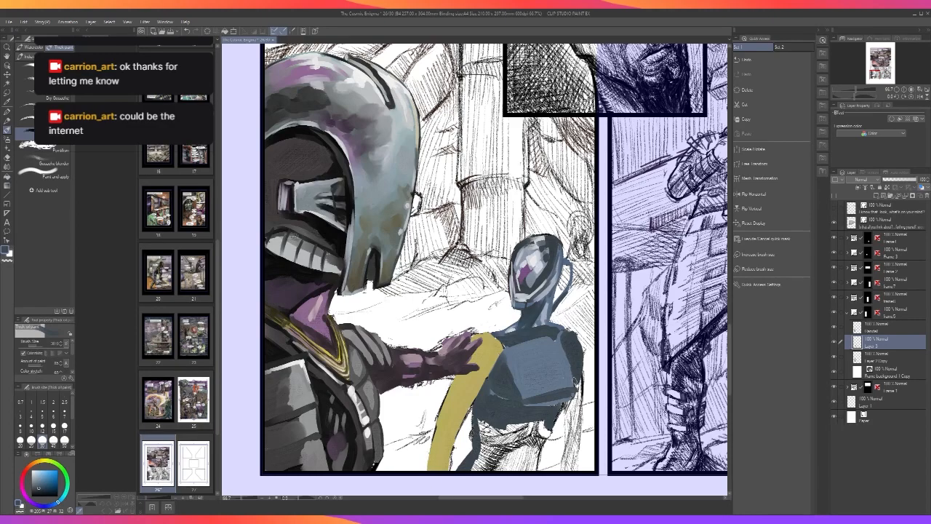
Extend the dark blue down the second figure's far arm and fill the remaining lower torso to the panel border.
{"action": "left_click_drag", "start_coordinate": [576, 384], "coordinate": [570, 446]}
{"action": "mouse_move", "coordinate": [568, 412]}
{"action": "left_mouse_down"}
{"action": "mouse_move", "coordinate": [562, 477]}
{"action": "mouse_move", "coordinate": [569, 464]}
{"action": "left_mouse_up"}
{"action": "scroll", "coordinate": [568, 465], "scroll_direction": "down", "scroll_amount": 2}
{"action": "scroll", "coordinate": [569, 465], "scroll_direction": "up", "scroll_amount": 2}
{"action": "mouse_move", "coordinate": [557, 428]}
{"action": "left_mouse_down"}
{"action": "mouse_move", "coordinate": [541, 477]}
{"action": "mouse_move", "coordinate": [549, 481]}
{"action": "mouse_move", "coordinate": [531, 488]}
{"action": "mouse_move", "coordinate": [545, 424]}
{"action": "mouse_move", "coordinate": [518, 469]}
{"action": "mouse_move", "coordinate": [502, 436]}
{"action": "mouse_move", "coordinate": [482, 480]}
{"action": "left_mouse_up"}
{"action": "scroll", "coordinate": [514, 391], "scroll_direction": "down", "scroll_amount": 2}
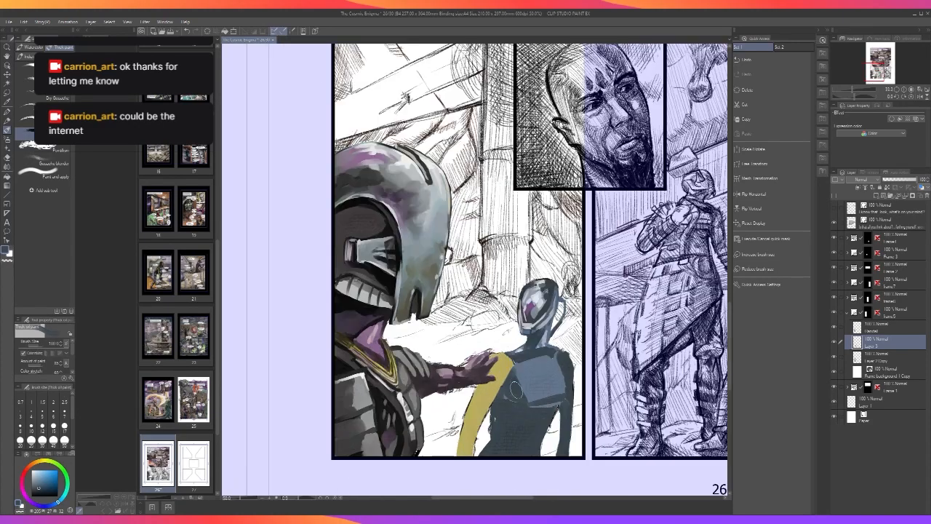
Refine the lower edge of the chest plate with its own lighter blue, then sample a dark blue from the torso.
{"action": "scroll", "coordinate": [532, 401], "scroll_direction": "up", "scroll_amount": 2}
{"action": "left_click", "coordinate": [542, 404], "text": "alt"}
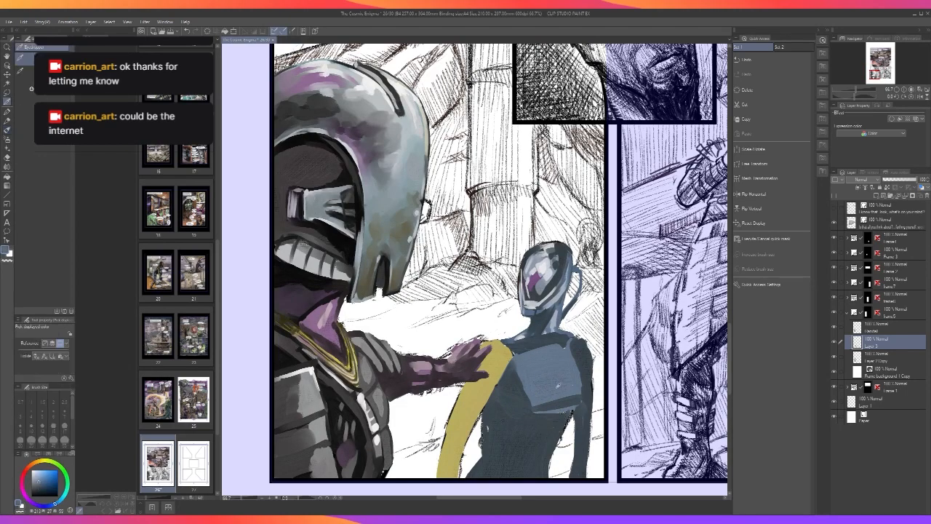
{"action": "mouse_move", "coordinate": [544, 405]}
{"action": "left_mouse_down"}
{"action": "mouse_move", "coordinate": [530, 413]}
{"action": "mouse_move", "coordinate": [570, 409]}
{"action": "left_mouse_up"}
{"action": "left_click", "coordinate": [560, 416], "text": "alt"}
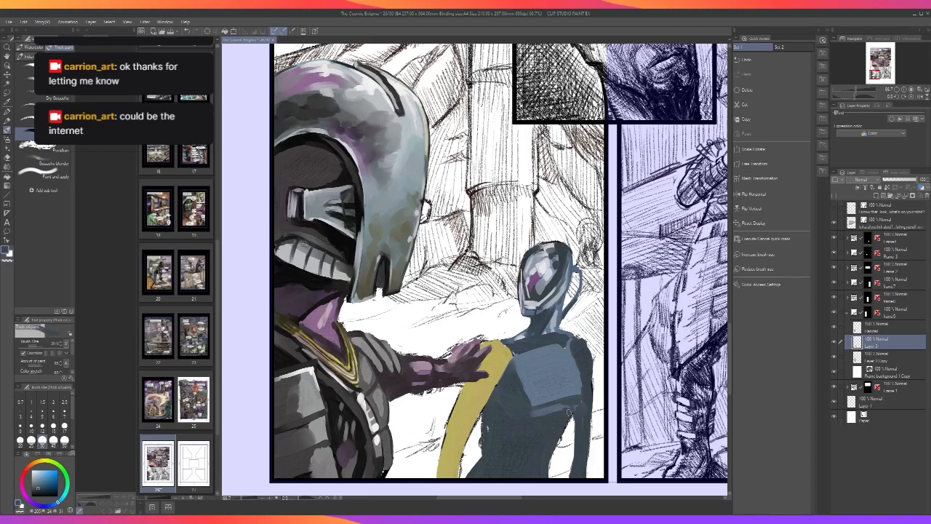
Shade beneath and around the second figure's chest plate with a darker blue.
{"action": "scroll", "coordinate": [568, 412], "scroll_direction": "down", "scroll_amount": 3}
{"action": "scroll", "coordinate": [564, 411], "scroll_direction": "up", "scroll_amount": 2}
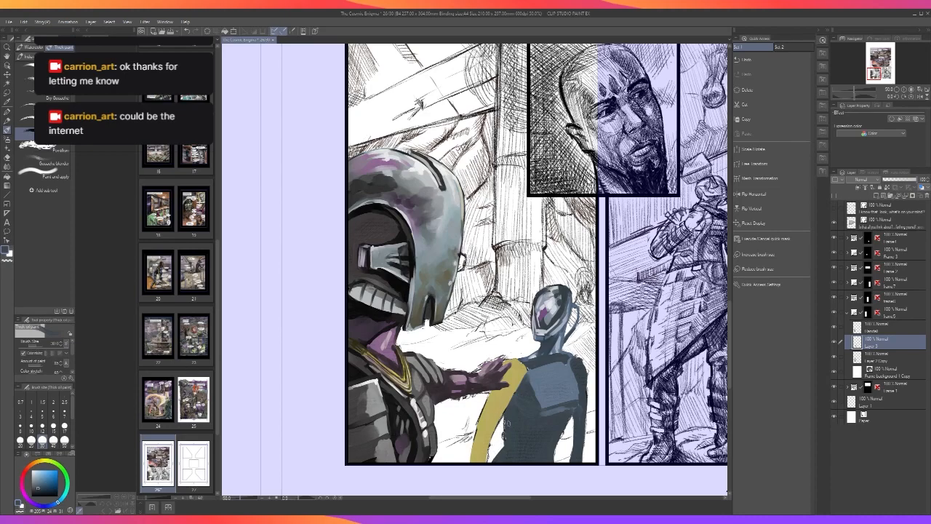
{"action": "left_click", "coordinate": [534, 426], "text": "alt"}
{"action": "mouse_move", "coordinate": [509, 411]}
{"action": "left_mouse_down"}
{"action": "mouse_move", "coordinate": [528, 387]}
{"action": "mouse_move", "coordinate": [524, 413]}
{"action": "mouse_move", "coordinate": [508, 415]}
{"action": "mouse_move", "coordinate": [531, 390]}
{"action": "mouse_move", "coordinate": [525, 406]}
{"action": "mouse_move", "coordinate": [549, 419]}
{"action": "mouse_move", "coordinate": [541, 419]}
{"action": "mouse_move", "coordinate": [584, 394]}
{"action": "left_mouse_up"}
{"action": "scroll", "coordinate": [529, 390], "scroll_direction": "down", "scroll_amount": 2}
{"action": "scroll", "coordinate": [526, 394], "scroll_direction": "up", "scroll_amount": 2}
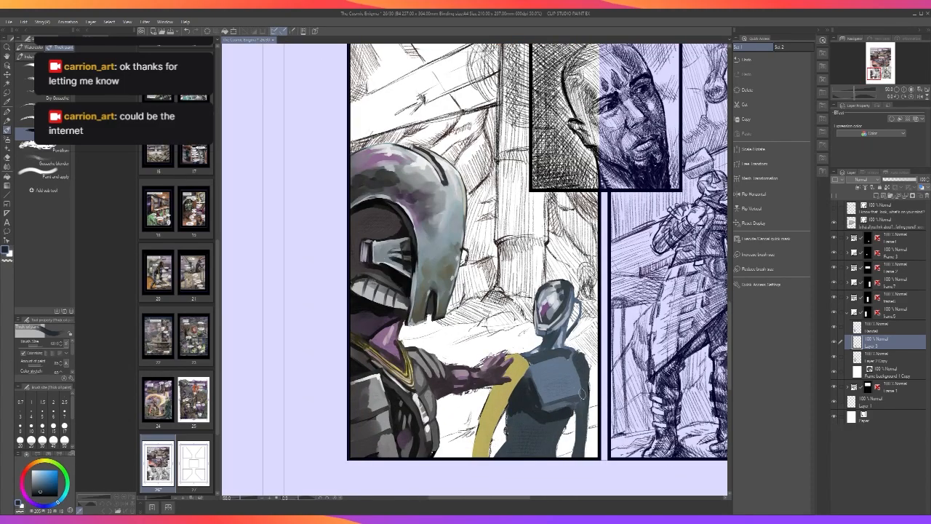
Add further dark blue shading to the torso below the chest plate, then choose a different brush size preset.
{"action": "scroll", "coordinate": [581, 394], "scroll_direction": "down", "scroll_amount": 2}
{"action": "scroll", "coordinate": [567, 405], "scroll_direction": "up", "scroll_amount": 2}
{"action": "mouse_move", "coordinate": [545, 428]}
{"action": "left_mouse_down"}
{"action": "mouse_move", "coordinate": [576, 422]}
{"action": "mouse_move", "coordinate": [565, 439]}
{"action": "left_mouse_up"}
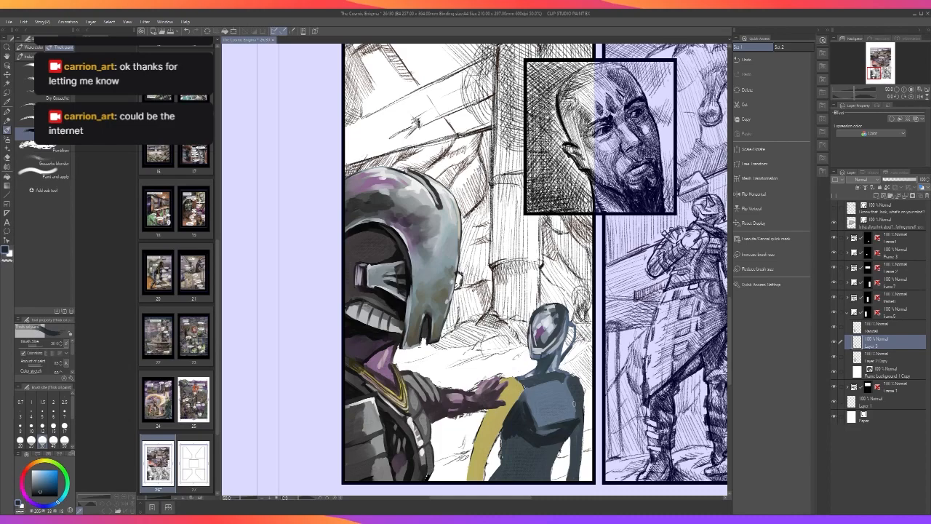
{"action": "scroll", "coordinate": [575, 378], "scroll_direction": "down", "scroll_amount": 2}
{"action": "scroll", "coordinate": [574, 378], "scroll_direction": "up", "scroll_amount": 3}
{"action": "left_click", "coordinate": [64, 425]}
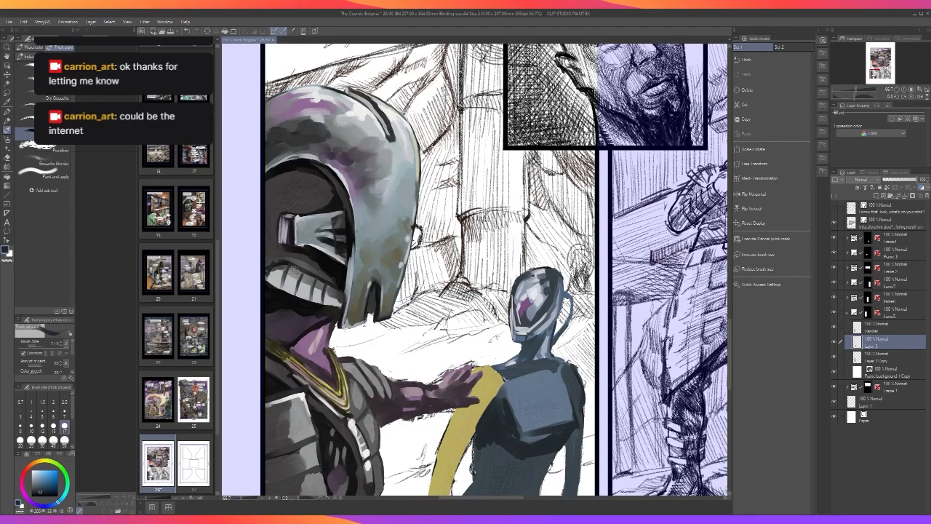
{"action": "scroll", "coordinate": [576, 379], "scroll_direction": "down", "scroll_amount": 2}
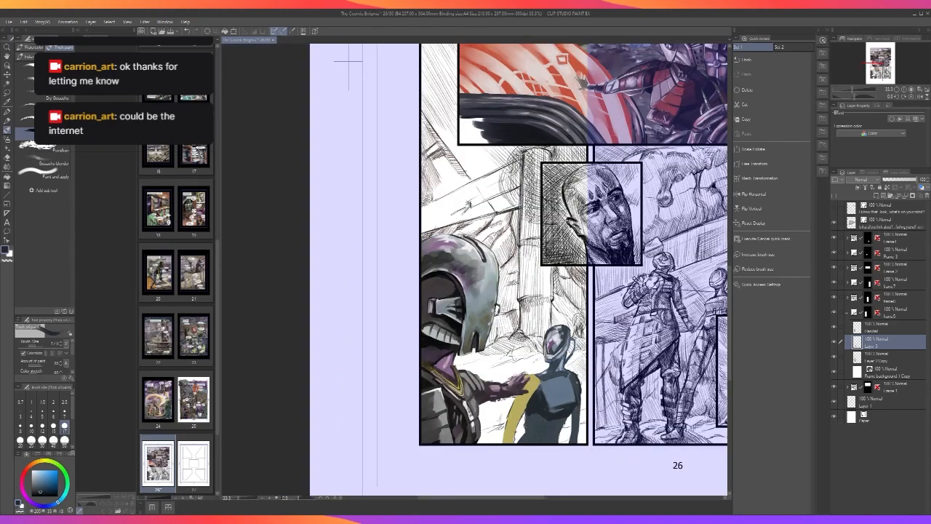
{"action": "scroll", "coordinate": [577, 380], "scroll_direction": "up", "scroll_amount": 1}
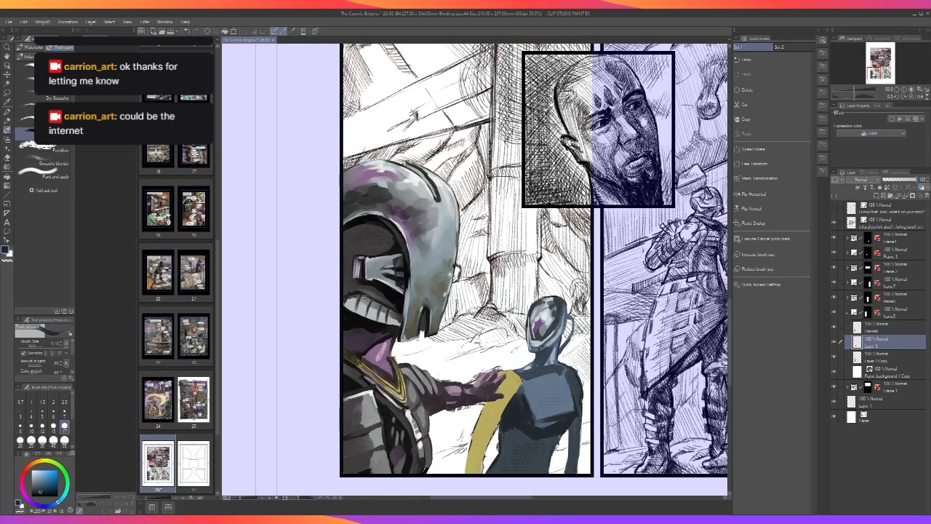
{"action": "scroll", "coordinate": [548, 448], "scroll_direction": "down", "scroll_amount": 1}
{"action": "scroll", "coordinate": [548, 448], "scroll_direction": "up", "scroll_amount": 2}
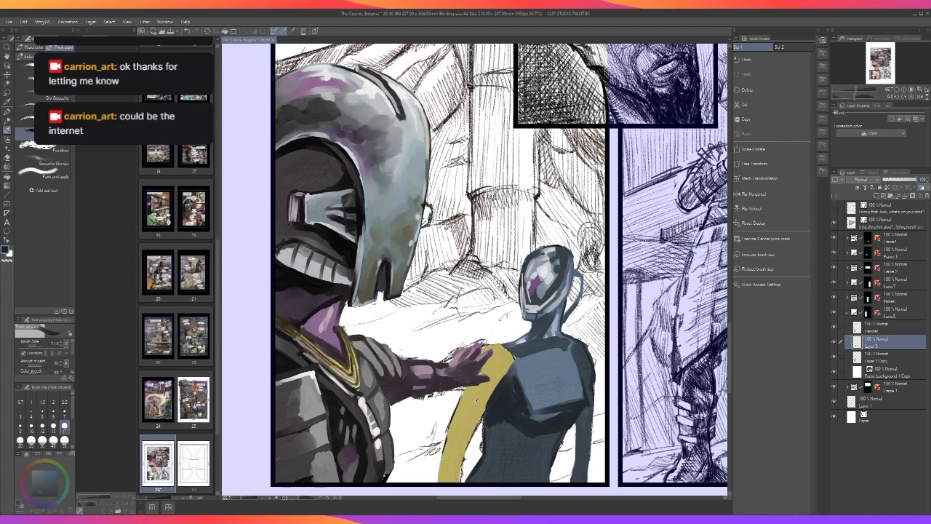
Sample an olive tone where the yellow arm meets the torso, enlarge the brush and shade along the second figure's near arm.
{"action": "left_click", "coordinate": [490, 408], "text": "alt"}
{"action": "left_click", "coordinate": [489, 411], "text": "alt"}
{"action": "left_click", "coordinate": [489, 411], "text": "alt"}
{"action": "key", "text": "]"}
{"action": "key", "text": "]"}
{"action": "key", "text": "]"}
{"action": "key", "text": "]"}
{"action": "key", "text": "]"}
{"action": "key", "text": "]"}
{"action": "mouse_move", "coordinate": [480, 387]}
{"action": "left_mouse_down"}
{"action": "mouse_move", "coordinate": [510, 356]}
{"action": "mouse_move", "coordinate": [494, 349]}
{"action": "mouse_move", "coordinate": [509, 365]}
{"action": "mouse_move", "coordinate": [500, 380]}
{"action": "mouse_move", "coordinate": [502, 368]}
{"action": "mouse_move", "coordinate": [477, 367]}
{"action": "mouse_move", "coordinate": [494, 383]}
{"action": "mouse_move", "coordinate": [491, 352]}
{"action": "mouse_move", "coordinate": [495, 380]}
{"action": "mouse_move", "coordinate": [447, 466]}
{"action": "left_mouse_up"}
{"action": "left_click_drag", "start_coordinate": [486, 404], "coordinate": [464, 456]}
{"action": "mouse_move", "coordinate": [490, 394]}
{"action": "left_mouse_down"}
{"action": "mouse_move", "coordinate": [458, 448]}
{"action": "mouse_move", "coordinate": [451, 479]}
{"action": "mouse_move", "coordinate": [461, 458]}
{"action": "mouse_move", "coordinate": [458, 473]}
{"action": "left_mouse_up"}
Enlarge the brush further and add olive strokes to the near shoulder beside the helmeted figure's hand.
{"action": "key", "text": "bracketright"}
{"action": "key", "text": "bracketright"}
{"action": "key", "text": "bracketright"}
{"action": "scroll", "coordinate": [468, 448], "scroll_direction": "down", "scroll_amount": 1}
{"action": "scroll", "coordinate": [467, 444], "scroll_direction": "down", "scroll_amount": 1}
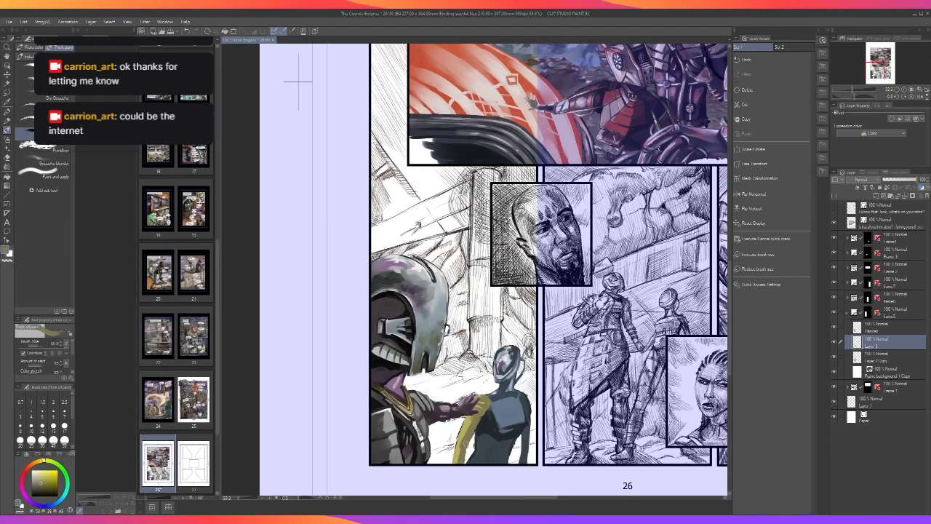
{"action": "scroll", "coordinate": [466, 445], "scroll_direction": "up", "scroll_amount": 2}
{"action": "mouse_move", "coordinate": [495, 360]}
{"action": "left_mouse_down"}
{"action": "mouse_move", "coordinate": [481, 388]}
{"action": "mouse_move", "coordinate": [505, 345]}
{"action": "left_mouse_up"}
{"action": "scroll", "coordinate": [511, 341], "scroll_direction": "down", "scroll_amount": 2}
{"action": "scroll", "coordinate": [512, 341], "scroll_direction": "up", "scroll_amount": 2}
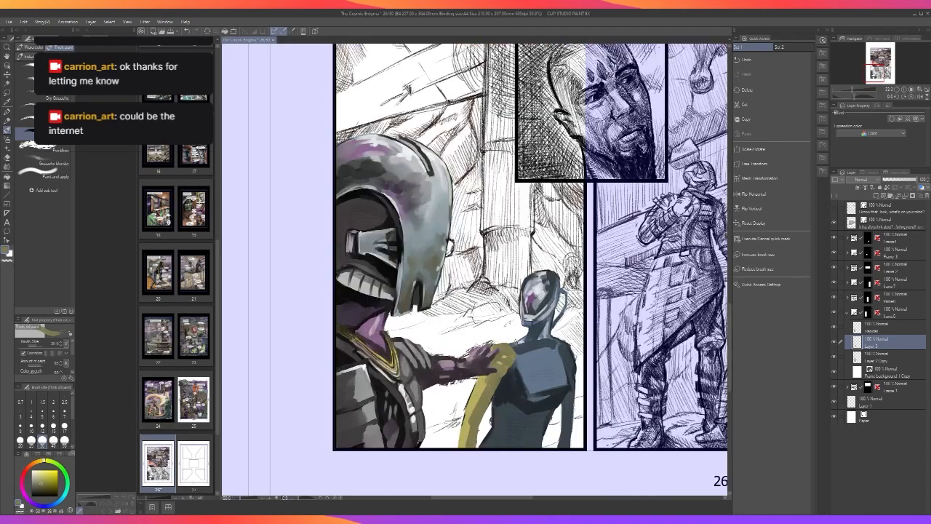
Sample blue from the second figure's upper chest and paint over the far shoulder.
{"action": "left_click", "coordinate": [555, 348], "text": "alt"}
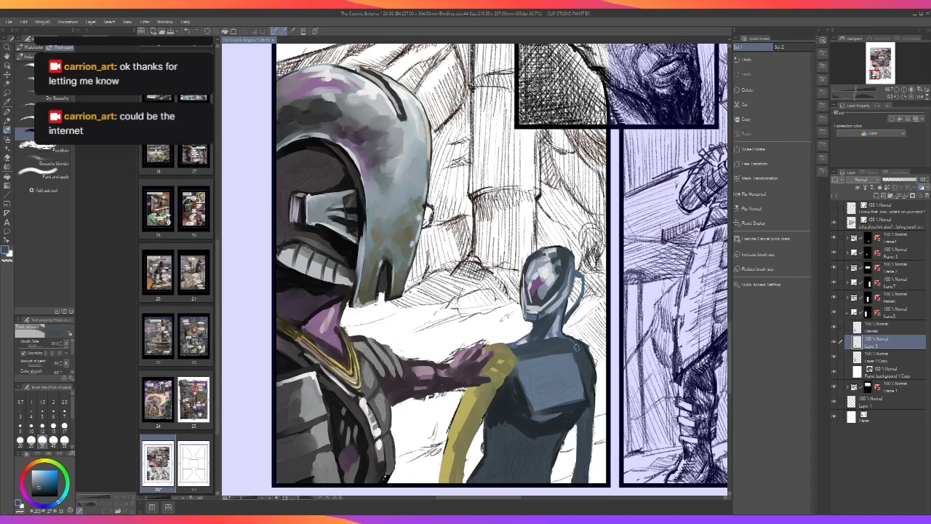
{"action": "left_click_drag", "start_coordinate": [584, 343], "coordinate": [593, 380]}
{"action": "scroll", "coordinate": [558, 355], "scroll_direction": "down", "scroll_amount": 1}
{"action": "scroll", "coordinate": [547, 405], "scroll_direction": "up", "scroll_amount": 1}
Sample a dark blue and deepen the shadow on the torso's near side below the chest plate, using a larger brush.
{"action": "left_click", "coordinate": [511, 400], "text": "alt"}
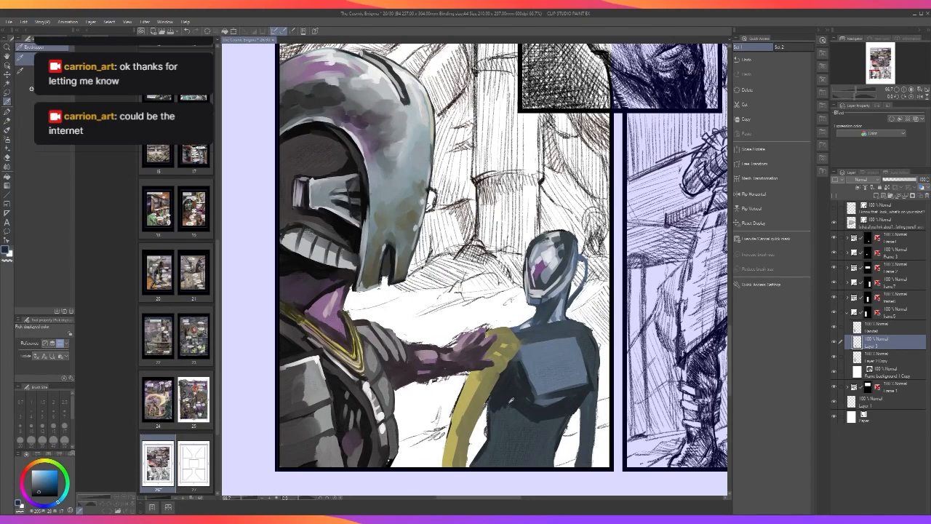
{"action": "mouse_move", "coordinate": [506, 411]}
{"action": "left_mouse_down"}
{"action": "mouse_move", "coordinate": [493, 412]}
{"action": "mouse_move", "coordinate": [505, 423]}
{"action": "left_mouse_up"}
{"action": "key", "text": "bracketright"}
{"action": "key", "text": "bracketright"}
{"action": "key", "text": "bracketright"}
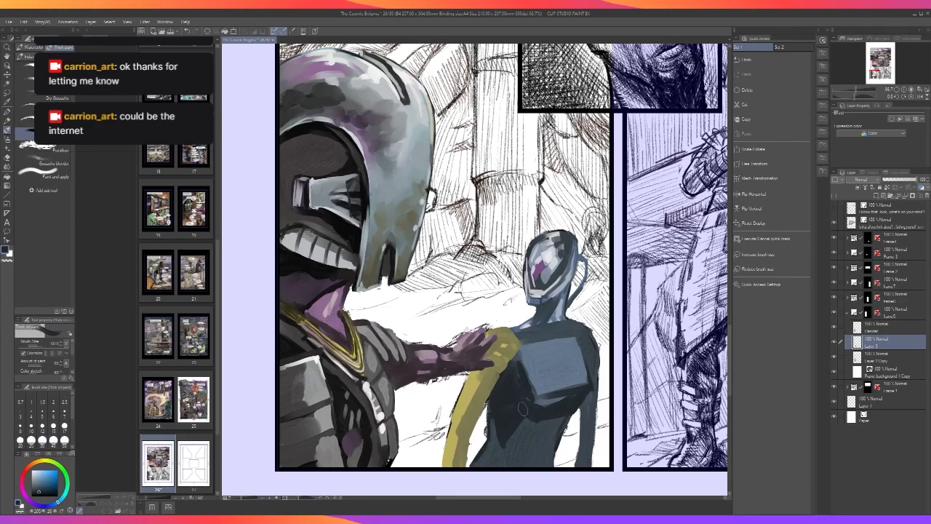
{"action": "scroll", "coordinate": [515, 371], "scroll_direction": "down", "scroll_amount": 2}
{"action": "scroll", "coordinate": [528, 393], "scroll_direction": "up", "scroll_amount": 1}
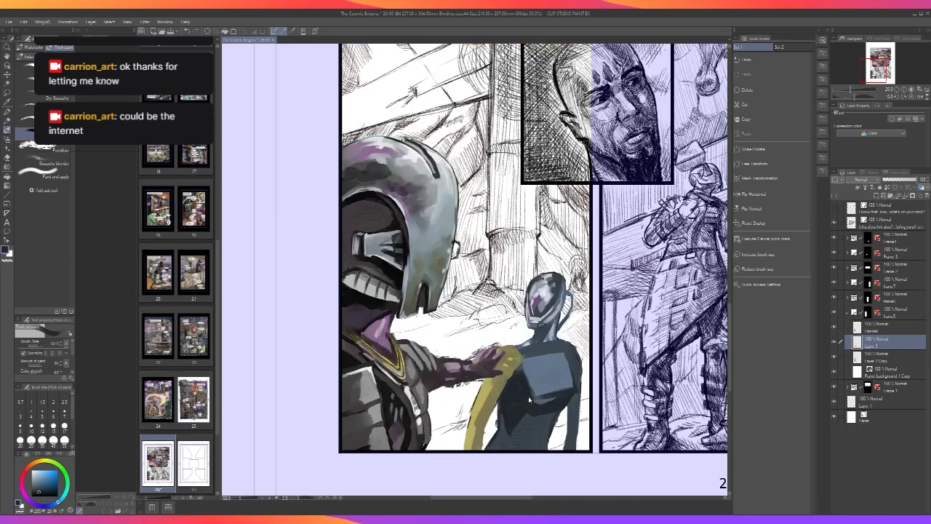
{"action": "left_click_drag", "start_coordinate": [503, 387], "coordinate": [504, 382]}
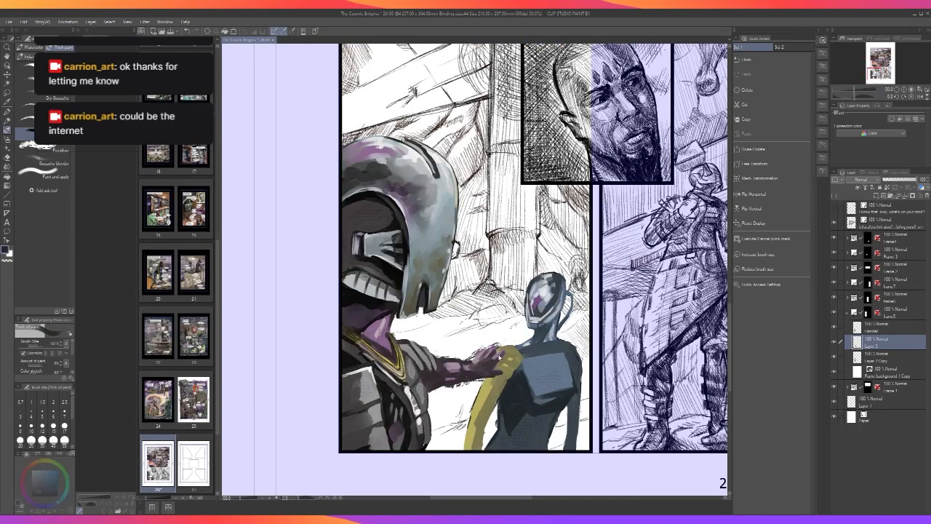
Sample dark tones around the near shoulder and paint a dark brown shadow down the yellow arm with a finer brush.
{"action": "left_click", "coordinate": [491, 367], "text": "alt"}
{"action": "left_click", "coordinate": [508, 378], "text": "alt"}
{"action": "left_click_drag", "start_coordinate": [493, 356], "coordinate": [486, 355]}
{"action": "left_click", "coordinate": [503, 379], "text": "alt"}
{"action": "left_click", "coordinate": [502, 383], "text": "alt"}
{"action": "key", "text": "bracketleft"}
{"action": "key", "text": "bracketleft"}
{"action": "key", "text": "bracketleft"}
{"action": "left_click", "coordinate": [495, 394], "text": "alt"}
{"action": "mouse_move", "coordinate": [495, 394]}
{"action": "left_mouse_down"}
{"action": "mouse_move", "coordinate": [479, 423]}
{"action": "mouse_move", "coordinate": [498, 376]}
{"action": "mouse_move", "coordinate": [472, 458]}
{"action": "mouse_move", "coordinate": [478, 429]}
{"action": "left_mouse_up"}
Readjust the brush size and add dark brown shading to the yellow shoulder and the lower part of the arm.
{"action": "key", "text": "bracketright"}
{"action": "key", "text": "bracketright"}
{"action": "key", "text": "bracketright"}
{"action": "key", "text": "bracketleft"}
{"action": "key", "text": "bracketleft"}
{"action": "key", "text": "bracketleft"}
{"action": "key", "text": "bracketright"}
{"action": "key", "text": "bracketright"}
{"action": "key", "text": "bracketright"}
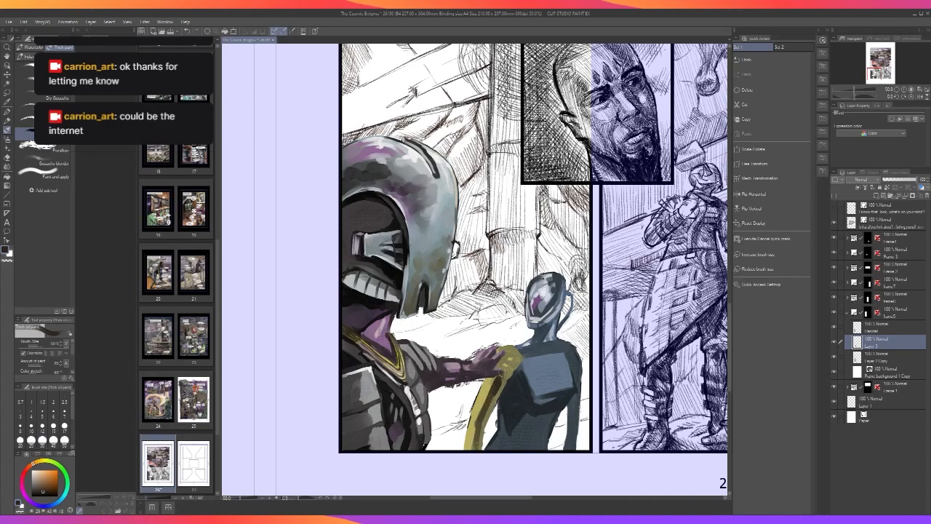
{"action": "left_click_drag", "start_coordinate": [507, 362], "coordinate": [517, 350]}
{"action": "scroll", "coordinate": [521, 349], "scroll_direction": "down", "scroll_amount": 2}
{"action": "scroll", "coordinate": [520, 351], "scroll_direction": "up", "scroll_amount": 1}
{"action": "scroll", "coordinate": [520, 351], "scroll_direction": "up", "scroll_amount": 2}
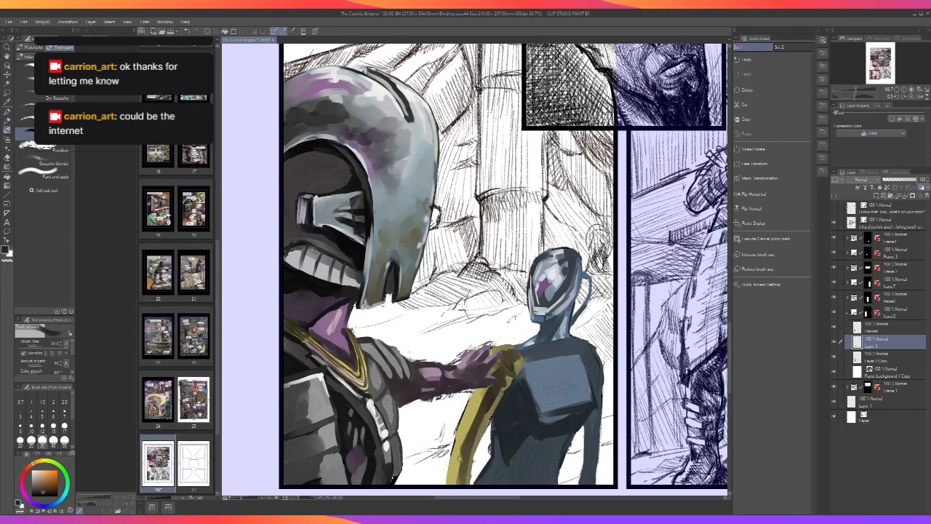
{"action": "left_click_drag", "start_coordinate": [464, 446], "coordinate": [461, 483]}
{"action": "scroll", "coordinate": [480, 415], "scroll_direction": "down", "scroll_amount": 1}
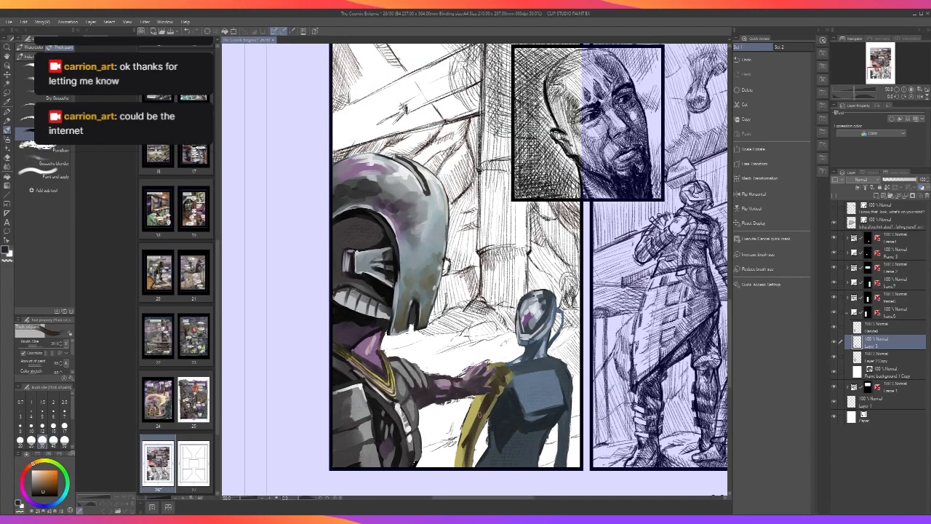
{"action": "scroll", "coordinate": [480, 414], "scroll_direction": "up", "scroll_amount": 1}
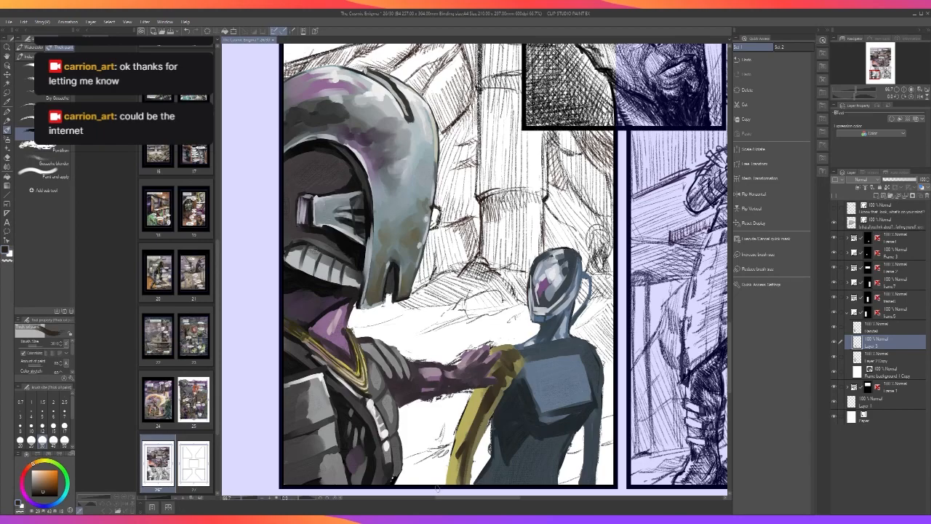
Add a dark brown shadow along the inner side of the yellow arm up towards the shoulder.
{"action": "mouse_move", "coordinate": [482, 412]}
{"action": "left_mouse_down"}
{"action": "mouse_move", "coordinate": [467, 448]}
{"action": "mouse_move", "coordinate": [512, 369]}
{"action": "left_mouse_up"}
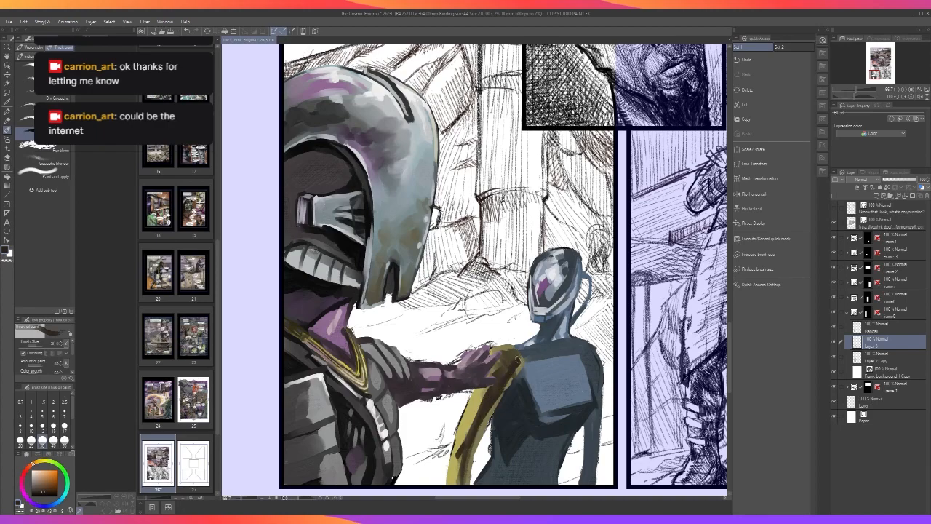
{"action": "scroll", "coordinate": [527, 355], "scroll_direction": "down", "scroll_amount": 1}
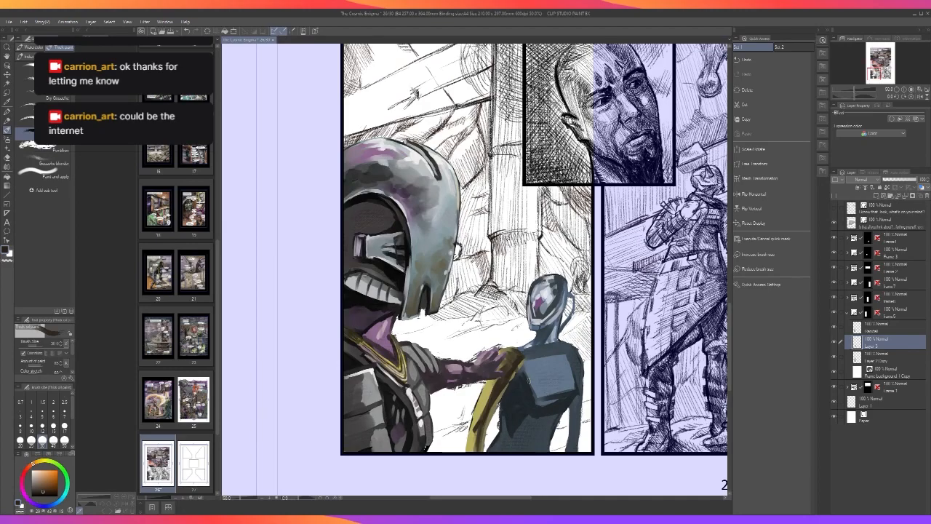
{"action": "scroll", "coordinate": [532, 379], "scroll_direction": "up", "scroll_amount": 1}
Sample a dark blue and paint around the chest plate's upper edge and shoulder, enlarging the brush and undoing the last stroke.
{"action": "left_click", "coordinate": [517, 385], "text": "alt"}
{"action": "mouse_move", "coordinate": [528, 376]}
{"action": "left_mouse_down"}
{"action": "mouse_move", "coordinate": [534, 349]}
{"action": "mouse_move", "coordinate": [520, 361]}
{"action": "mouse_move", "coordinate": [549, 339]}
{"action": "mouse_move", "coordinate": [523, 388]}
{"action": "mouse_move", "coordinate": [547, 334]}
{"action": "mouse_move", "coordinate": [535, 354]}
{"action": "mouse_move", "coordinate": [573, 345]}
{"action": "left_mouse_up"}
{"action": "key", "text": "bracketright"}
{"action": "key", "text": "bracketright"}
{"action": "key", "text": "bracketright"}
{"action": "key", "text": "ctrl+z"}
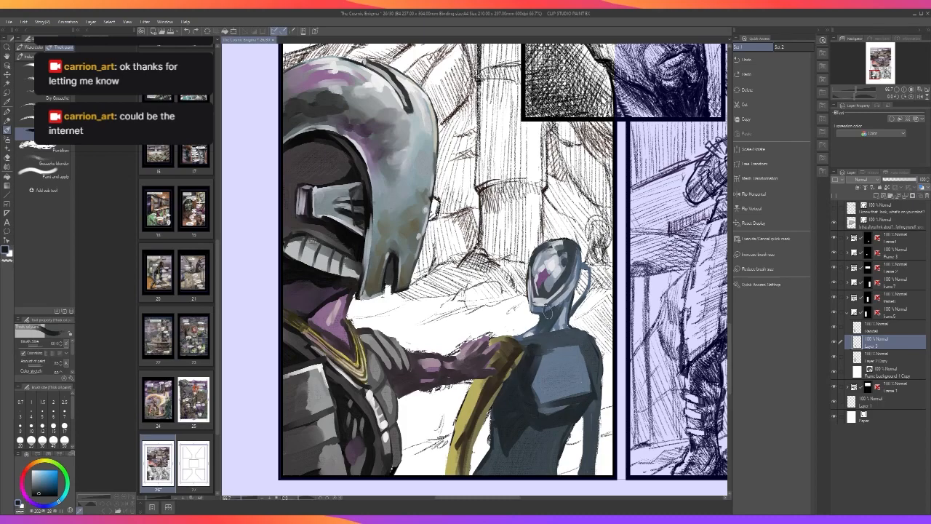
Sample the light grey-blue of the second figure's neck and paint a lighter band across the collar area between the shoulders.
{"action": "left_click", "coordinate": [548, 311], "text": "alt"}
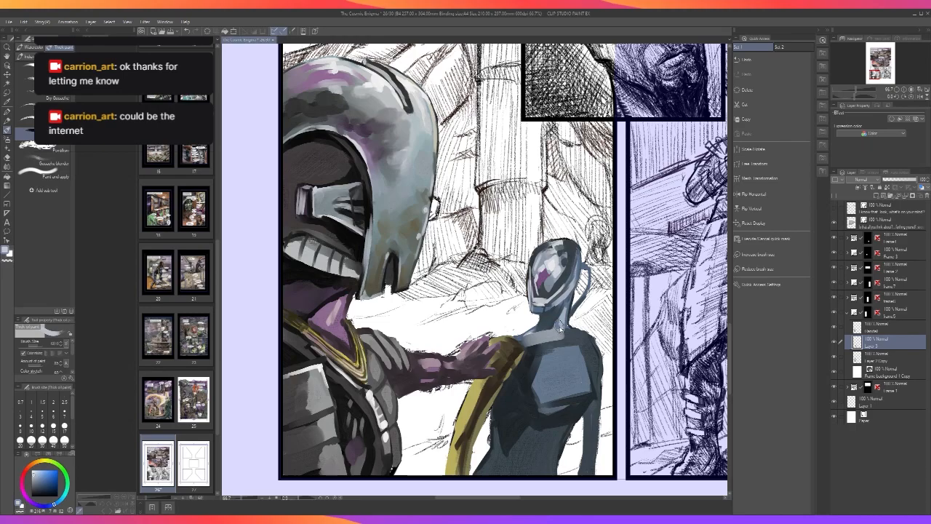
{"action": "left_click_drag", "start_coordinate": [525, 342], "coordinate": [574, 333]}
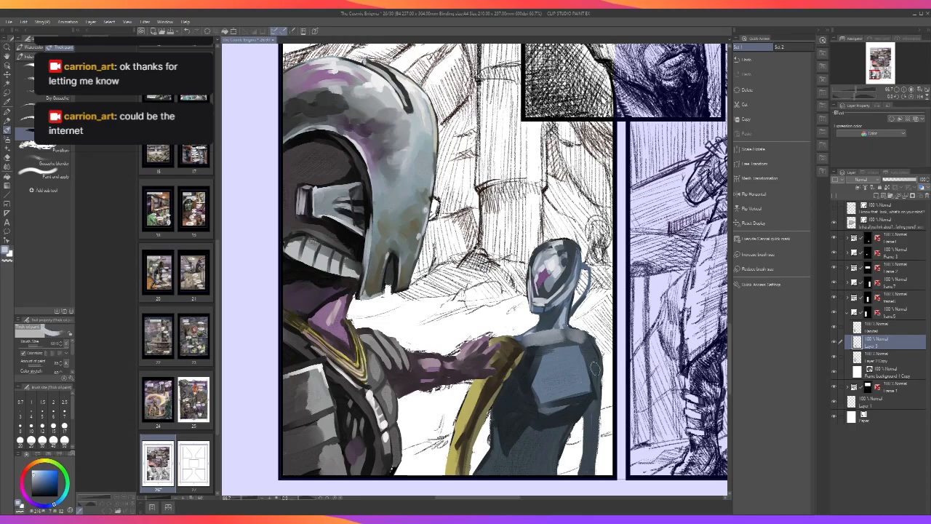
{"action": "scroll", "coordinate": [594, 368], "scroll_direction": "down", "scroll_amount": 2}
{"action": "scroll", "coordinate": [594, 368], "scroll_direction": "up", "scroll_amount": 2}
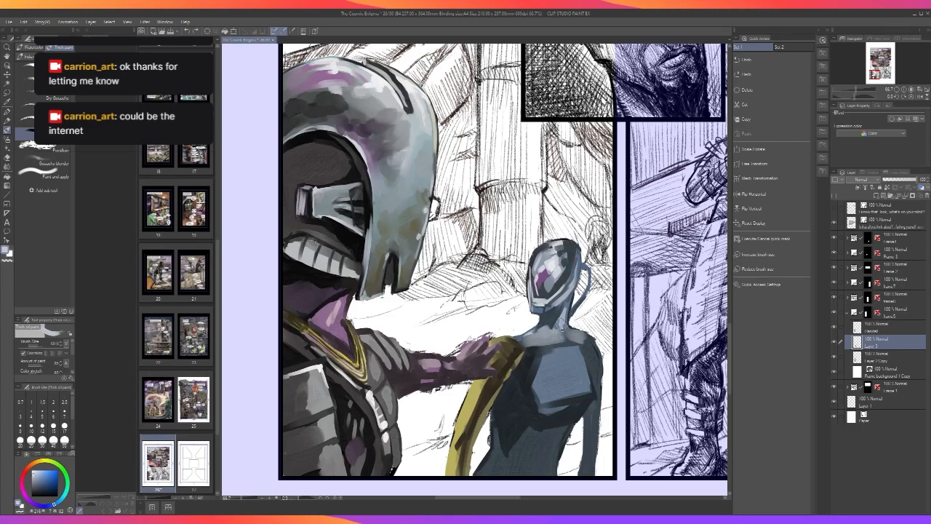
{"action": "scroll", "coordinate": [550, 415], "scroll_direction": "down", "scroll_amount": 2}
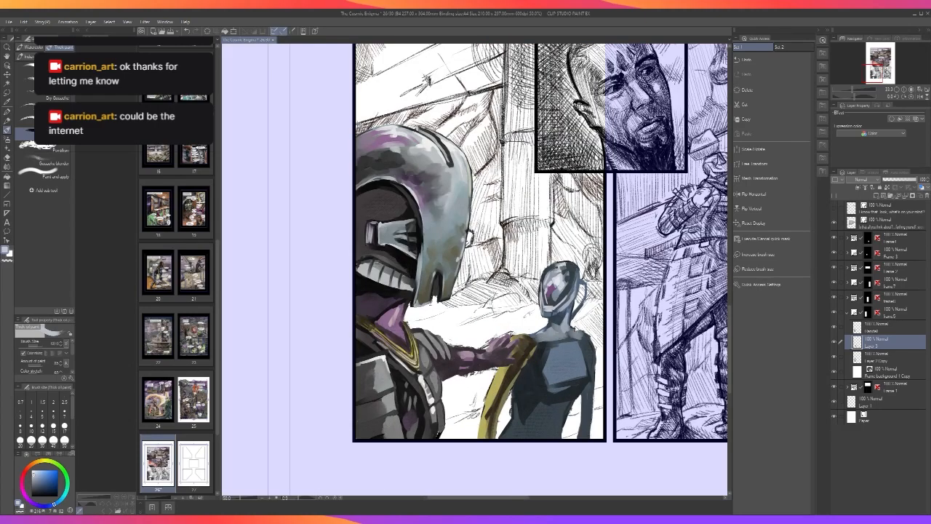
Sample dark blue from the torso and deepen the shadow down the near side of the waist.
{"action": "scroll", "coordinate": [550, 416], "scroll_direction": "up", "scroll_amount": 2}
{"action": "left_click", "coordinate": [510, 431], "text": "alt"}
{"action": "mouse_move", "coordinate": [510, 453]}
{"action": "left_mouse_down"}
{"action": "mouse_move", "coordinate": [499, 470]}
{"action": "mouse_move", "coordinate": [508, 461]}
{"action": "left_mouse_up"}
{"action": "mouse_move", "coordinate": [501, 428]}
{"action": "left_mouse_down"}
{"action": "mouse_move", "coordinate": [496, 473]}
{"action": "mouse_move", "coordinate": [507, 444]}
{"action": "mouse_move", "coordinate": [492, 472]}
{"action": "left_mouse_up"}
{"action": "scroll", "coordinate": [515, 445], "scroll_direction": "down", "scroll_amount": 2}
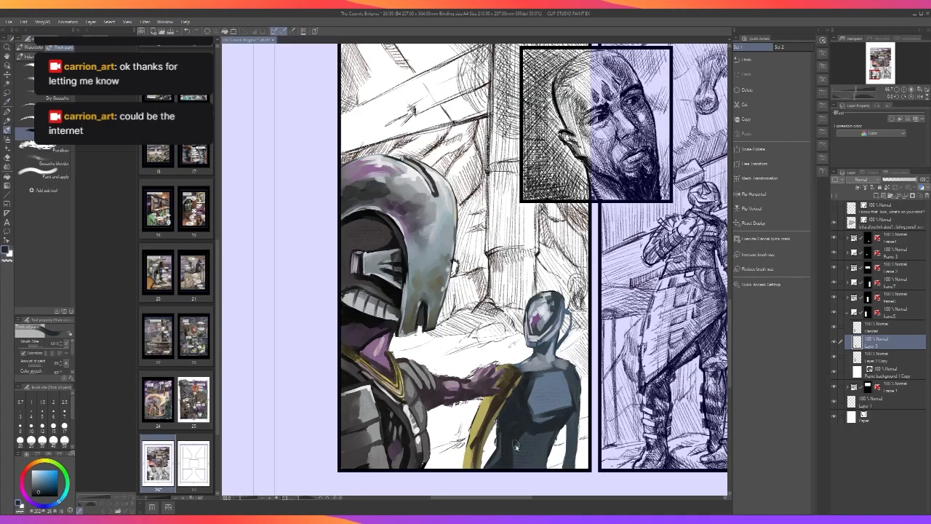
{"action": "scroll", "coordinate": [546, 435], "scroll_direction": "up", "scroll_amount": 1}
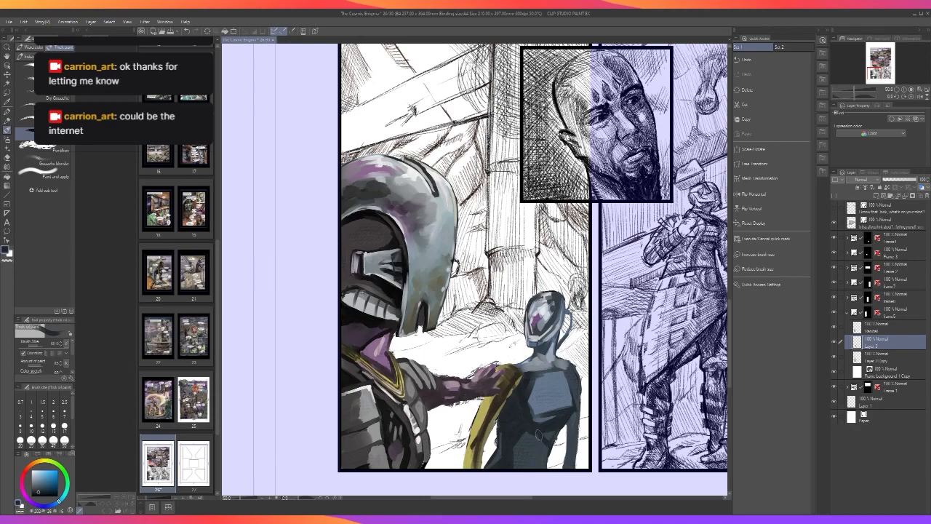
Readjust the brush size and paint a dark blue shadow down the second figure's far arm.
{"action": "key", "text": "bracketleft"}
{"action": "key", "text": "bracketleft"}
{"action": "key", "text": "bracketleft"}
{"action": "key", "text": "bracketright"}
{"action": "key", "text": "bracketright"}
{"action": "key", "text": "bracketright"}
{"action": "left_click_drag", "start_coordinate": [572, 418], "coordinate": [568, 464]}
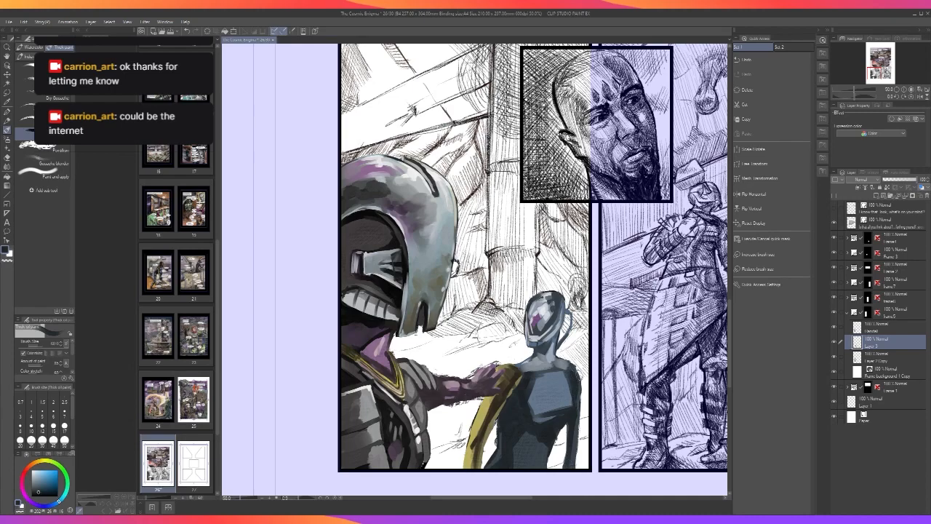
{"action": "scroll", "coordinate": [581, 365], "scroll_direction": "down", "scroll_amount": 1}
{"action": "scroll", "coordinate": [586, 365], "scroll_direction": "up", "scroll_amount": 2}
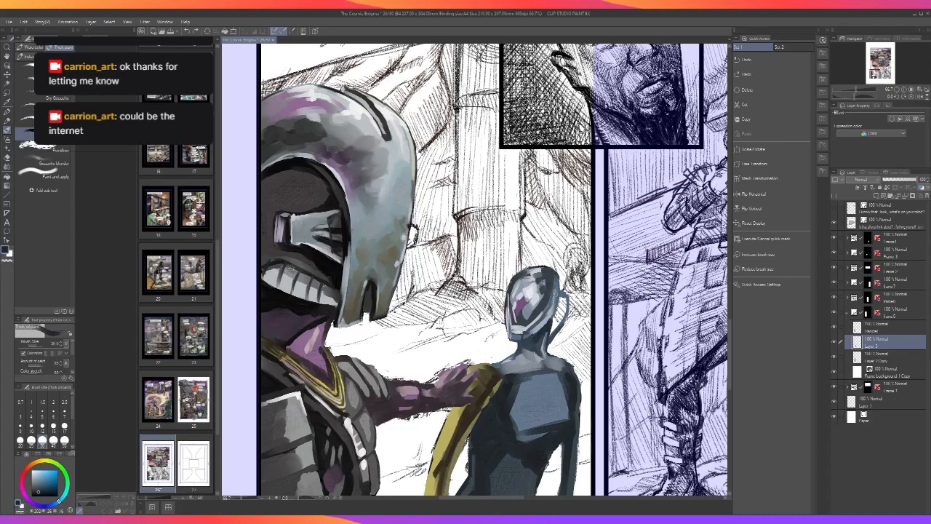
Darken the back of the second figure's neck and start a dark collar line above the chest plate with a finer brush.
{"action": "left_click_drag", "start_coordinate": [549, 341], "coordinate": [560, 325]}
{"action": "key", "text": "bracketleft"}
{"action": "key", "text": "bracketleft"}
{"action": "key", "text": "bracketleft"}
{"action": "left_click_drag", "start_coordinate": [522, 374], "coordinate": [547, 369]}
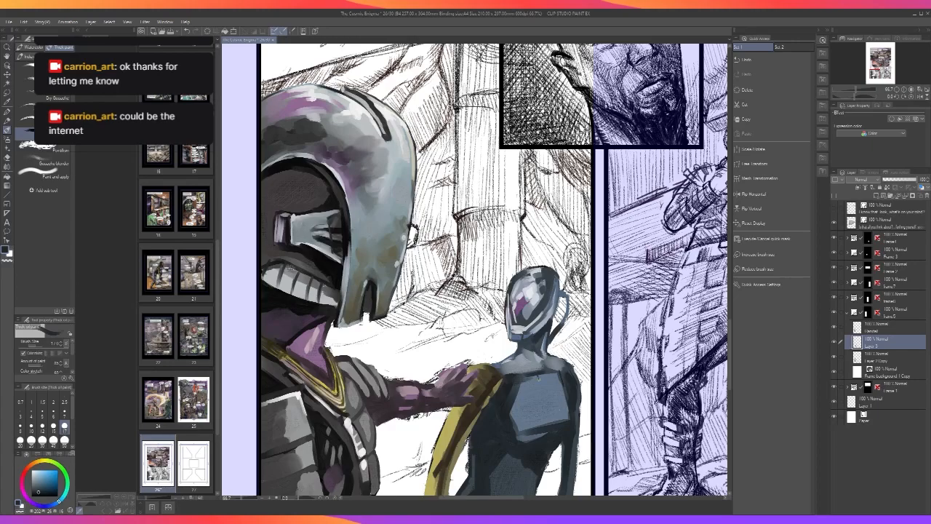
Paint a short dark vertical notch into the top of the chest plate with a larger brush.
{"action": "key", "text": "bracketright"}
{"action": "key", "text": "bracketright"}
{"action": "key", "text": "bracketright"}
{"action": "left_click_drag", "start_coordinate": [540, 373], "coordinate": [548, 396]}
{"action": "scroll", "coordinate": [550, 391], "scroll_direction": "down", "scroll_amount": 1}
{"action": "scroll", "coordinate": [538, 320], "scroll_direction": "down", "scroll_amount": 1}
{"action": "scroll", "coordinate": [539, 320], "scroll_direction": "up", "scroll_amount": 2}
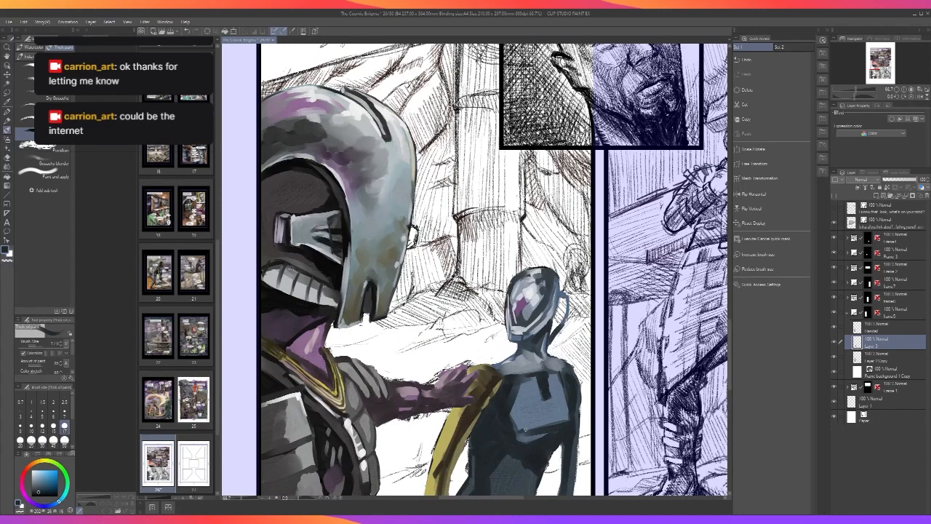
Define the chest plate's lower edge and the collar line in dark blue with a finer brush, undoing a stray collar stroke.
{"action": "key", "text": "bracketleft"}
{"action": "key", "text": "bracketleft"}
{"action": "key", "text": "bracketleft"}
{"action": "left_click_drag", "start_coordinate": [518, 432], "coordinate": [567, 420]}
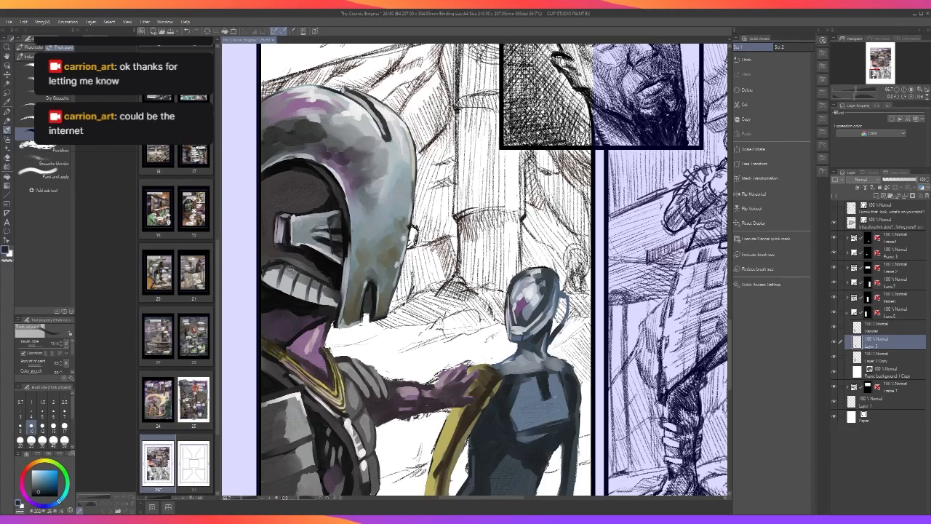
{"action": "mouse_move", "coordinate": [546, 371]}
{"action": "left_mouse_down"}
{"action": "mouse_move", "coordinate": [563, 370]}
{"action": "mouse_move", "coordinate": [528, 372]}
{"action": "left_mouse_up"}
{"action": "key", "text": "ctrl+z"}
{"action": "key", "text": "]"}
{"action": "key", "text": "]"}
{"action": "key", "text": "]"}
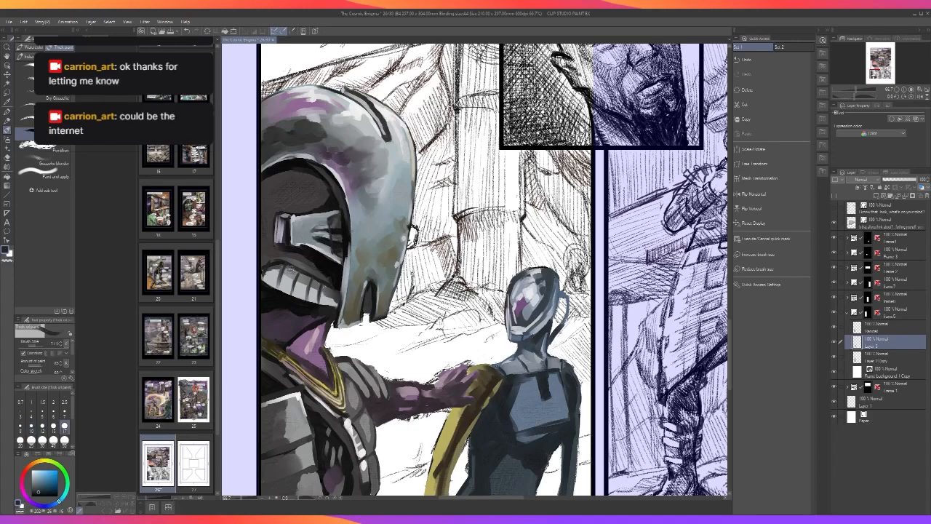
Sample a light grey-blue from the chest plate and paint highlights along its edges and around the dark notch.
{"action": "left_click", "coordinate": [497, 366], "text": "alt"}
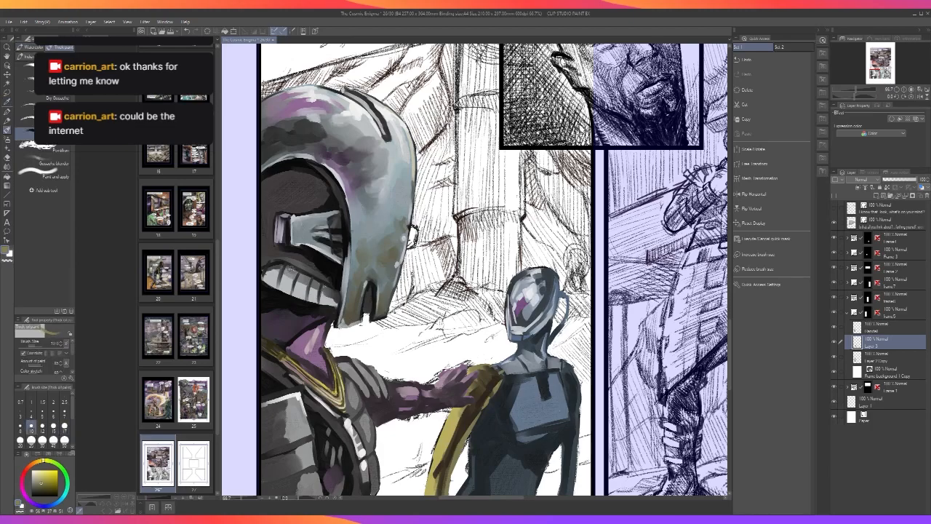
{"action": "scroll", "coordinate": [507, 404], "scroll_direction": "down", "scroll_amount": 2}
{"action": "scroll", "coordinate": [519, 404], "scroll_direction": "up", "scroll_amount": 2}
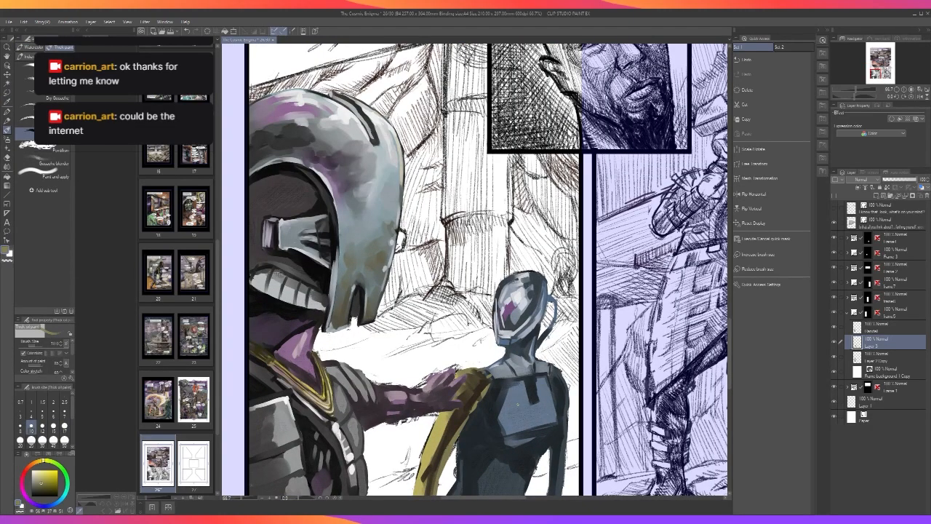
{"action": "key", "text": "alt"}
{"action": "left_click", "coordinate": [501, 420], "text": "alt"}
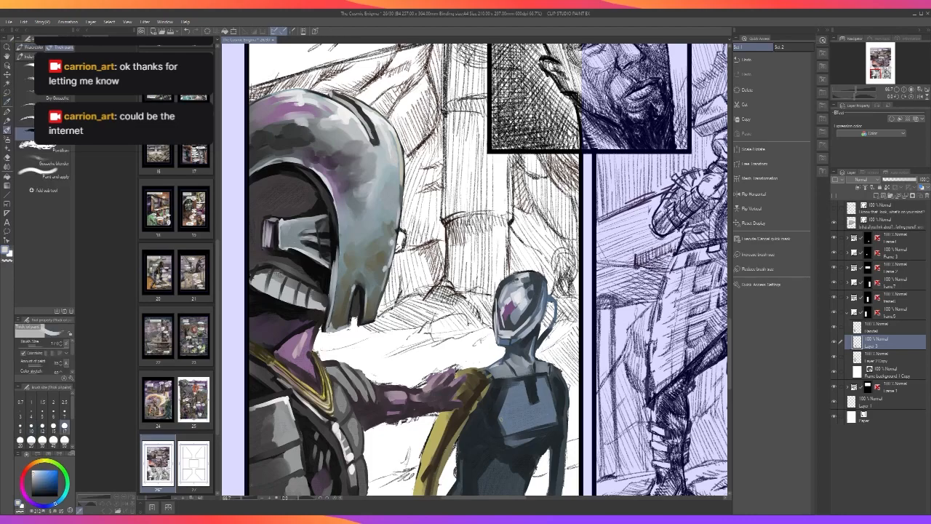
{"action": "scroll", "coordinate": [507, 396], "scroll_direction": "down", "scroll_amount": 1}
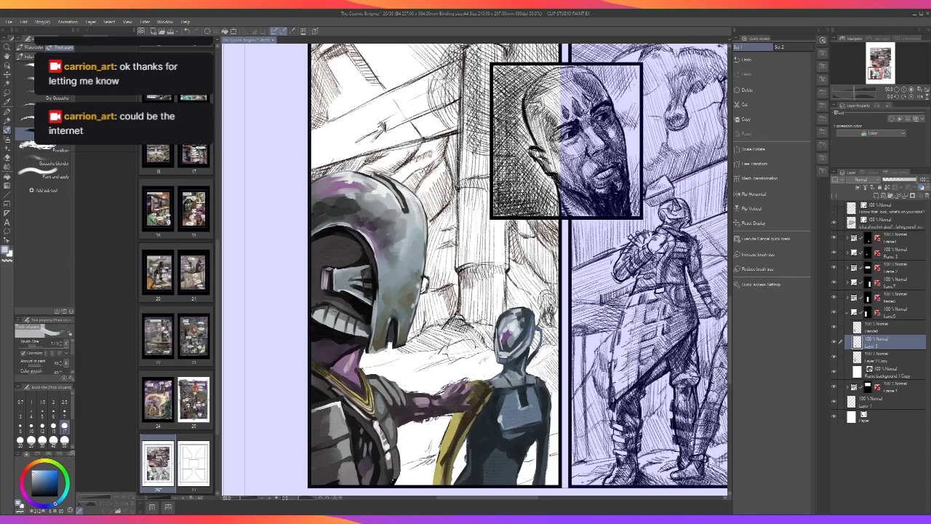
{"action": "scroll", "coordinate": [532, 402], "scroll_direction": "down", "scroll_amount": 2}
{"action": "scroll", "coordinate": [533, 402], "scroll_direction": "up", "scroll_amount": 2}
{"action": "scroll", "coordinate": [516, 404], "scroll_direction": "up", "scroll_amount": 1}
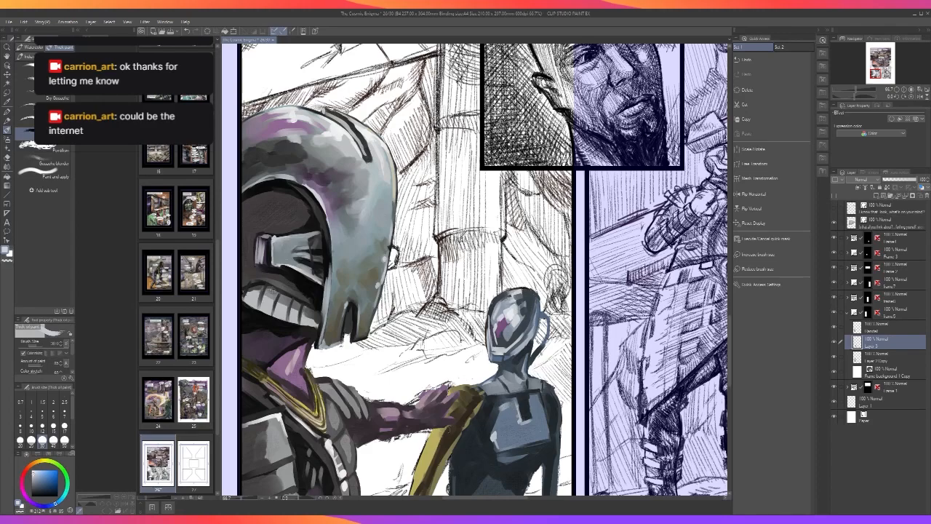
Paint a pale highlight down the yellow arm and sample a dark brown to reinforce the shadow beside it.
{"action": "key", "text": "space"}
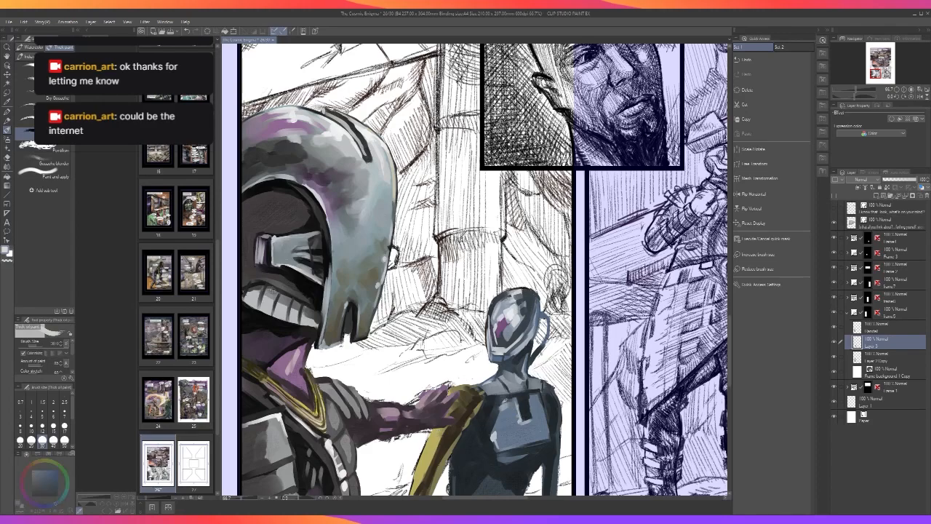
{"action": "left_click", "coordinate": [506, 403], "text": "alt"}
{"action": "left_click_drag", "start_coordinate": [440, 433], "coordinate": [421, 472]}
{"action": "left_click", "coordinate": [465, 422], "text": "alt"}
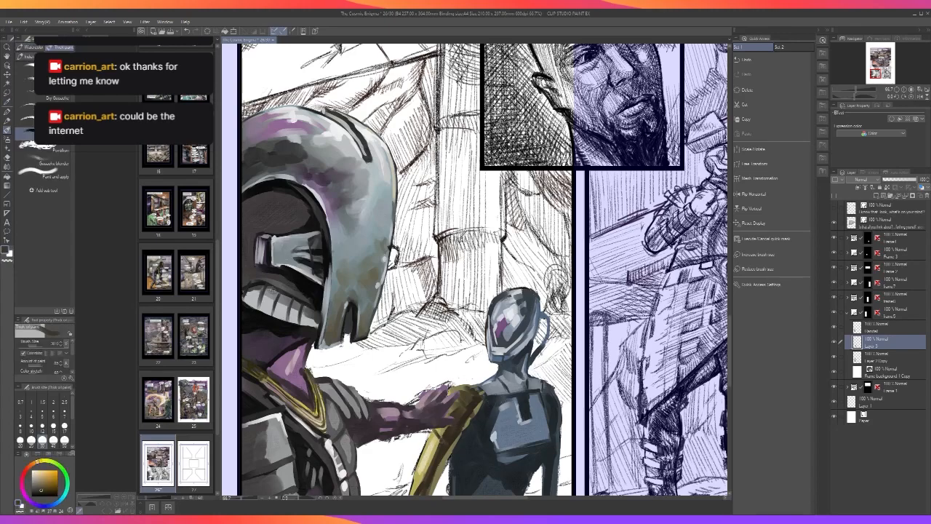
{"action": "left_click_drag", "start_coordinate": [443, 437], "coordinate": [457, 412]}
{"action": "scroll", "coordinate": [475, 399], "scroll_direction": "down", "scroll_amount": 2}
{"action": "scroll", "coordinate": [642, 304], "scroll_direction": "up", "scroll_amount": 2}
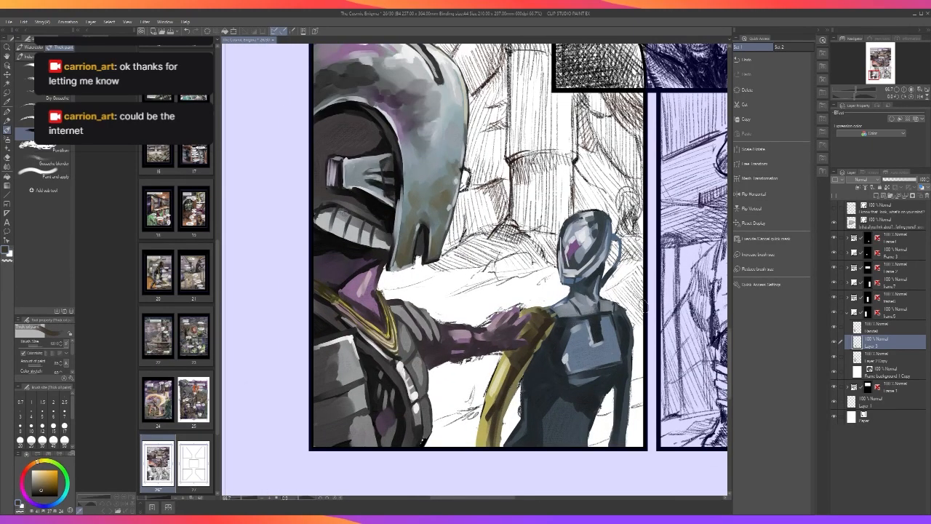
Change the brush size and refine the yellow shoulder beneath the hand with sampled dark brown and olive tones.
{"action": "left_click", "coordinate": [64, 426]}
{"action": "left_click", "coordinate": [43, 441]}
{"action": "left_click_drag", "start_coordinate": [524, 332], "coordinate": [535, 326]}
{"action": "key", "text": "ctrl+z"}
{"action": "left_click", "coordinate": [544, 327], "text": "alt"}
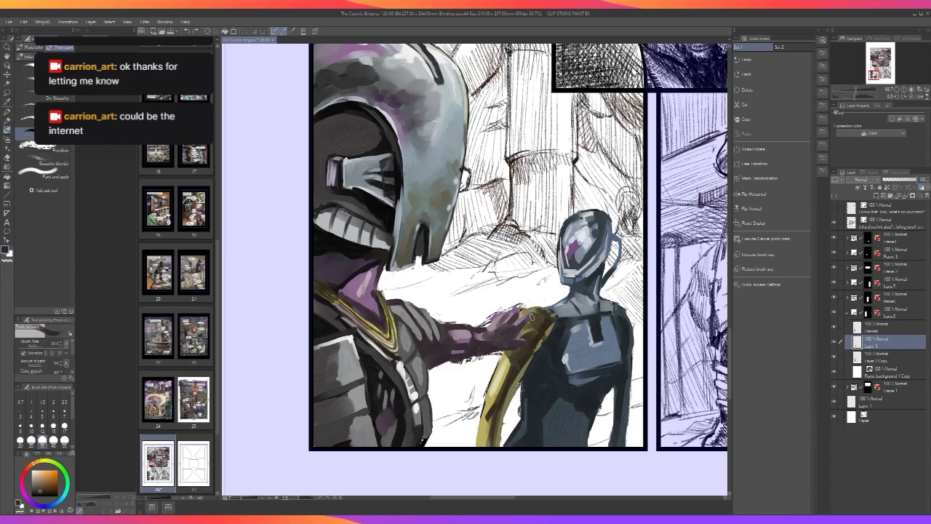
{"action": "left_click", "coordinate": [536, 322], "text": "alt"}
{"action": "left_click_drag", "start_coordinate": [536, 325], "coordinate": [523, 330]}
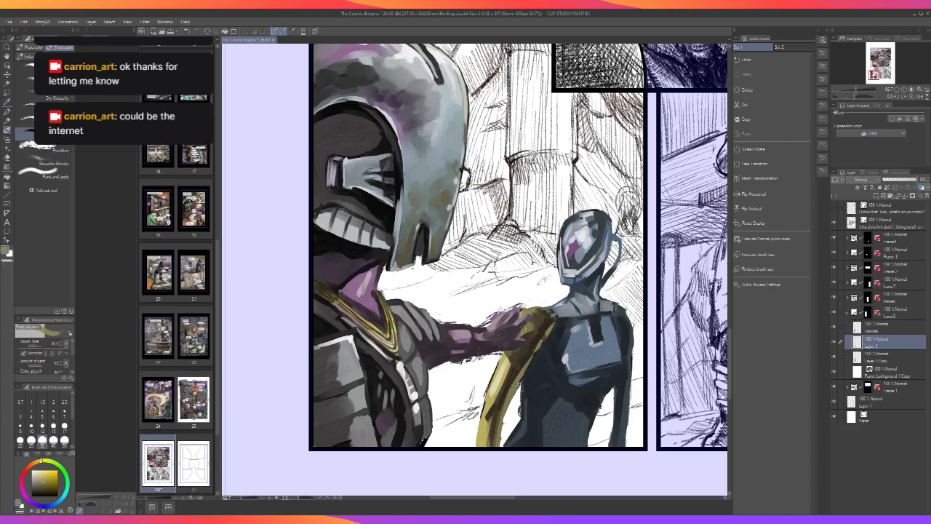
{"action": "left_click", "coordinate": [546, 324], "text": "alt"}
{"action": "mouse_move", "coordinate": [537, 315]}
{"action": "left_mouse_down"}
{"action": "mouse_move", "coordinate": [524, 321]}
{"action": "mouse_move", "coordinate": [534, 318]}
{"action": "mouse_move", "coordinate": [522, 313]}
{"action": "left_mouse_up"}
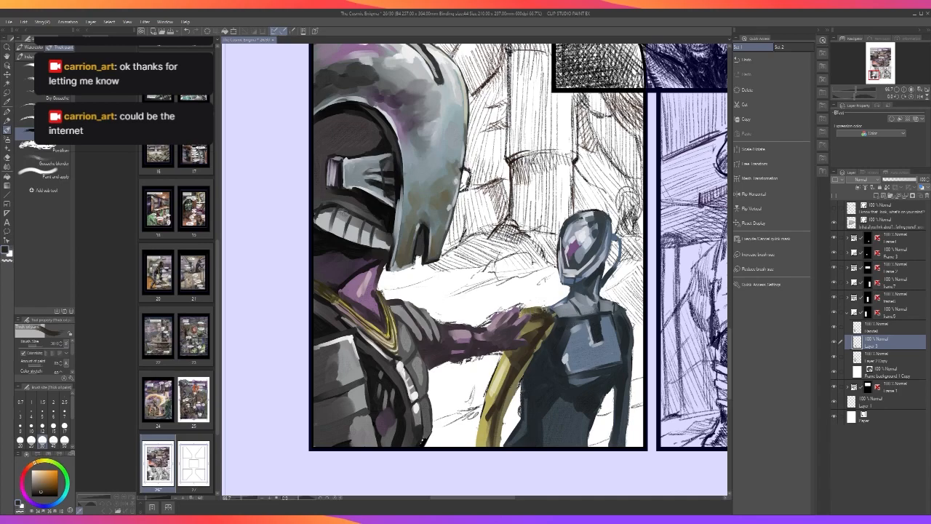
{"action": "scroll", "coordinate": [562, 310], "scroll_direction": "down", "scroll_amount": 2}
{"action": "scroll", "coordinate": [563, 310], "scroll_direction": "up", "scroll_amount": 2}
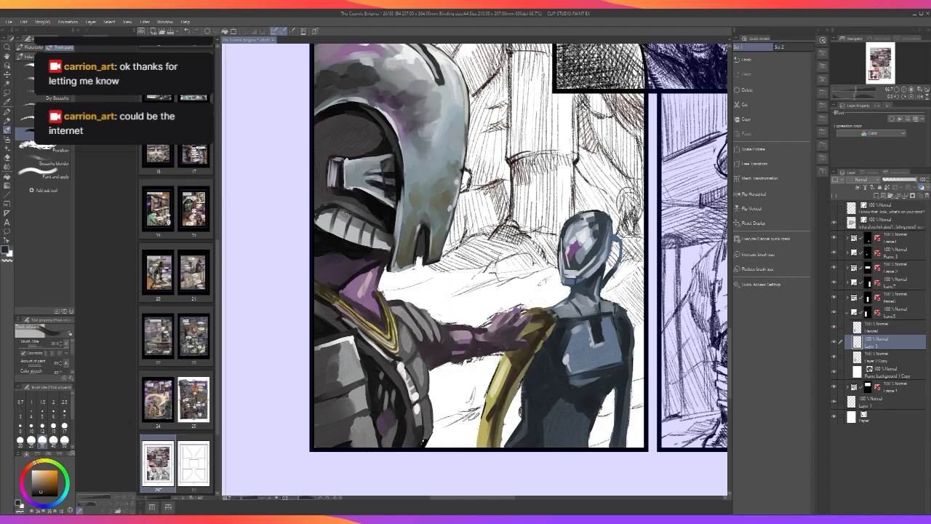
Sample the arm's bright yellow and try a broader stroke across the upper arm, undoing it and reducing the brush size.
{"action": "scroll", "coordinate": [542, 304], "scroll_direction": "up", "scroll_amount": 2}
{"action": "scroll", "coordinate": [543, 294], "scroll_direction": "down", "scroll_amount": 2}
{"action": "scroll", "coordinate": [544, 295], "scroll_direction": "down", "scroll_amount": 1}
{"action": "scroll", "coordinate": [543, 294], "scroll_direction": "up", "scroll_amount": 1}
{"action": "left_click", "coordinate": [512, 365], "text": "alt"}
{"action": "key", "text": "]"}
{"action": "key", "text": "]"}
{"action": "key", "text": "]"}
{"action": "left_click_drag", "start_coordinate": [508, 357], "coordinate": [531, 351]}
{"action": "key", "text": "ctrl+z"}
{"action": "key", "text": "["}
{"action": "key", "text": "["}
{"action": "key", "text": "["}
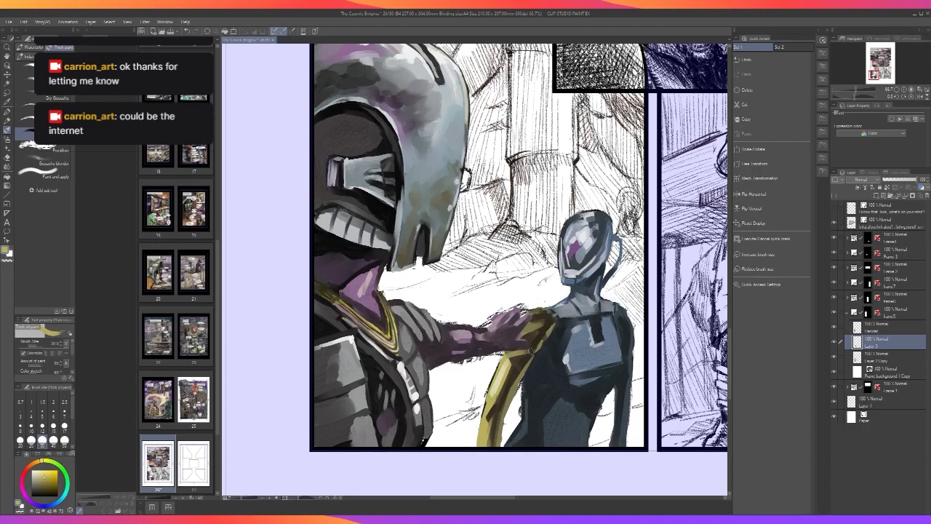
Paint a pale yellow highlight down the lower part of the yellow arm with a different brush size.
{"action": "scroll", "coordinate": [536, 347], "scroll_direction": "down", "scroll_amount": 2}
{"action": "scroll", "coordinate": [535, 347], "scroll_direction": "up", "scroll_amount": 1}
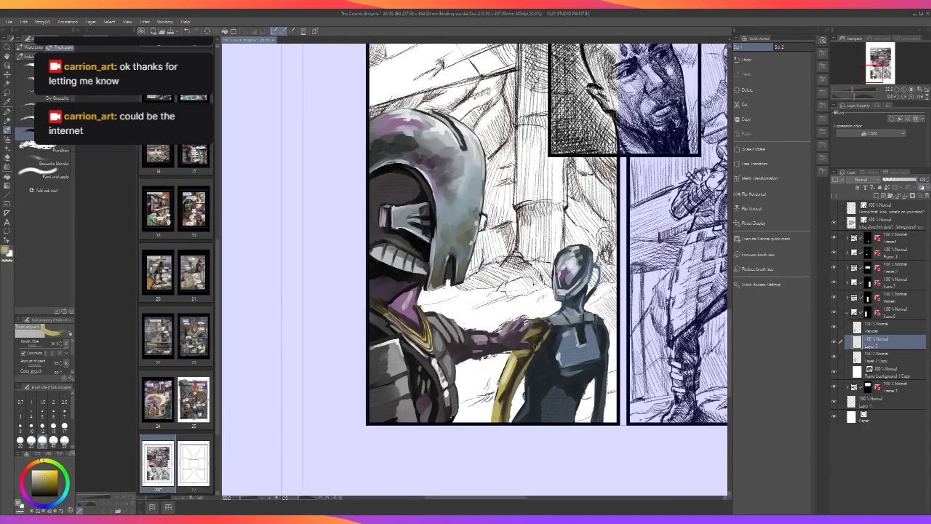
{"action": "scroll", "coordinate": [539, 336], "scroll_direction": "up", "scroll_amount": 1}
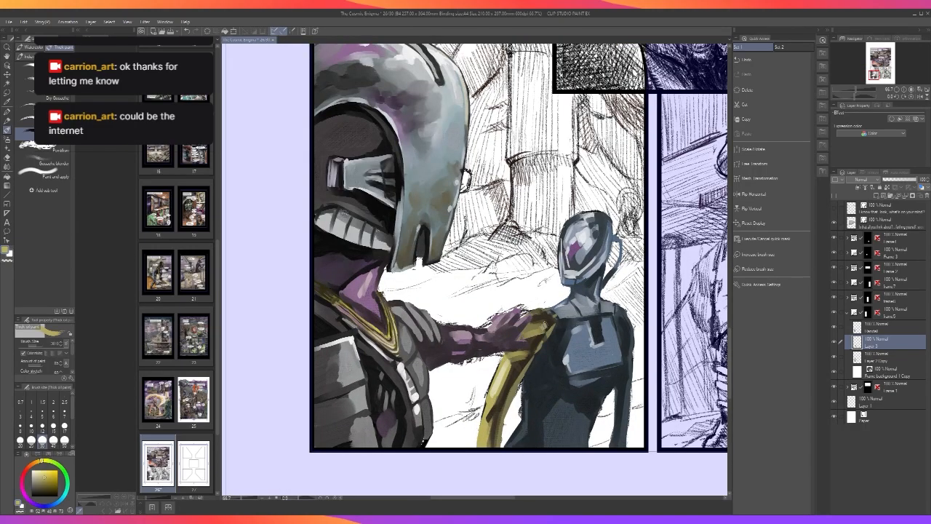
{"action": "scroll", "coordinate": [546, 322], "scroll_direction": "down", "scroll_amount": 2}
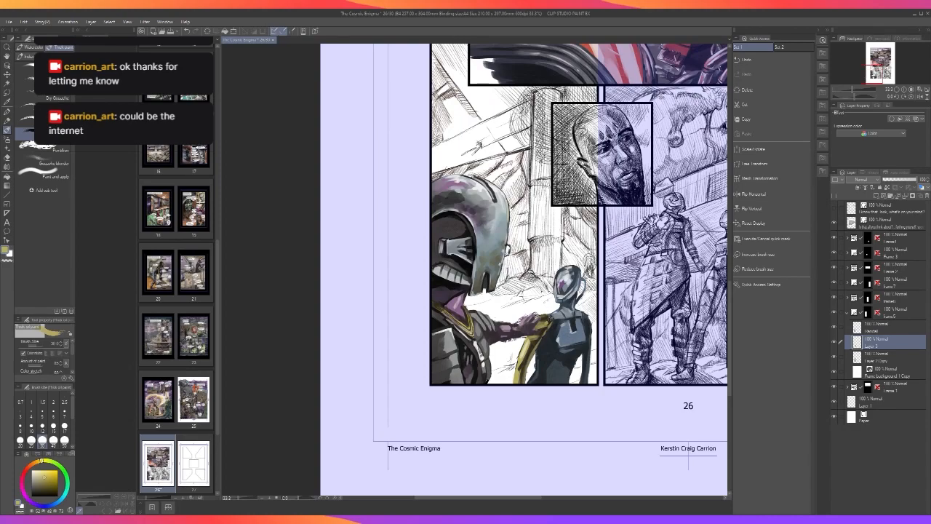
{"action": "scroll", "coordinate": [570, 326], "scroll_direction": "up", "scroll_amount": 2}
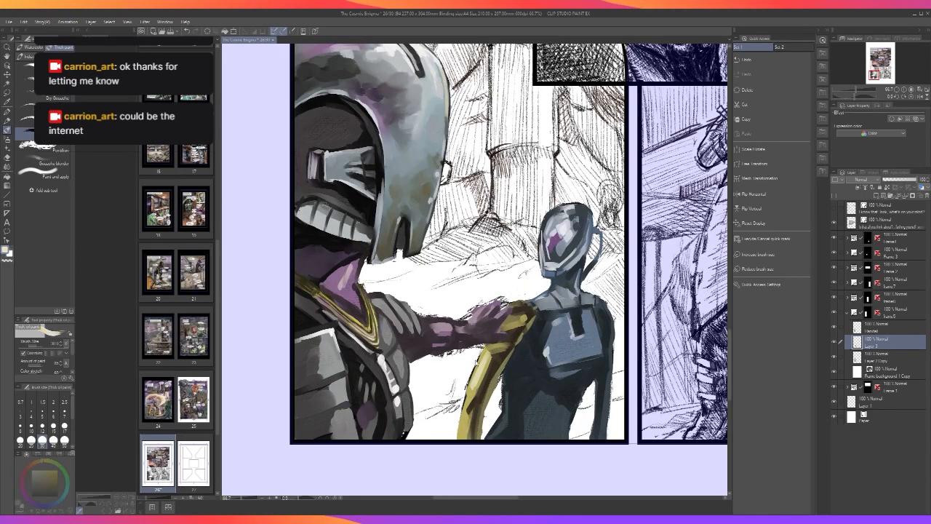
{"action": "left_click", "coordinate": [64, 425]}
{"action": "left_click_drag", "start_coordinate": [471, 389], "coordinate": [464, 435]}
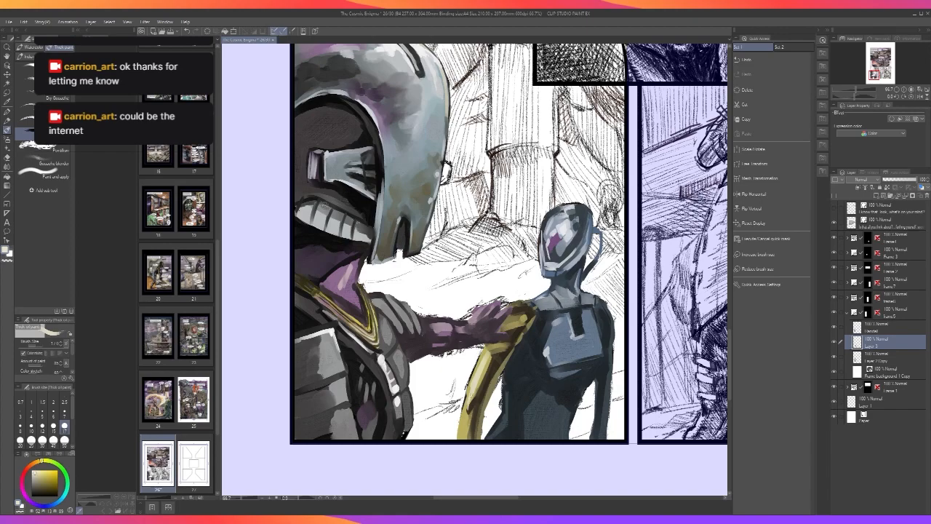
Sample a dark brown and paint a thin shadow line along the yellow arm's outer edge, undoing the first attempts.
{"action": "left_click", "coordinate": [472, 412], "text": "alt"}
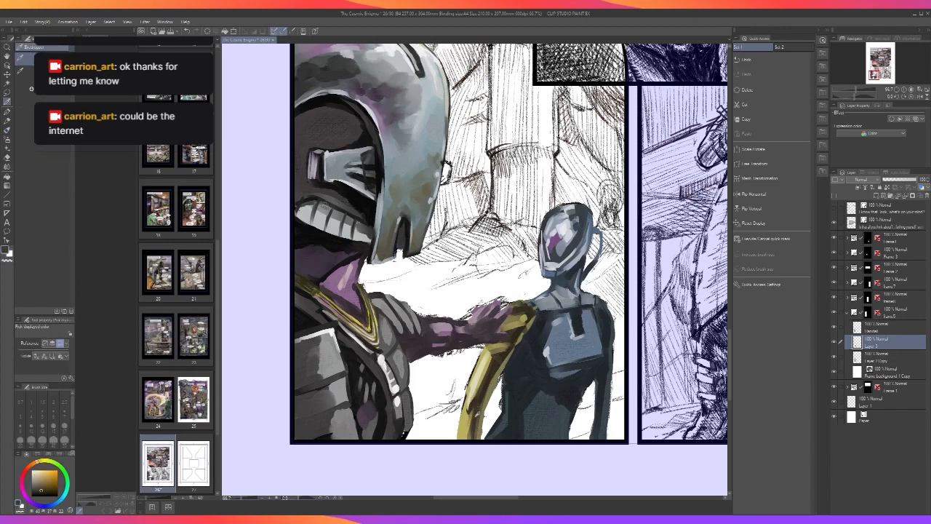
{"action": "key", "text": "bracketright"}
{"action": "key", "text": "bracketright"}
{"action": "key", "text": "bracketright"}
{"action": "mouse_move", "coordinate": [478, 405]}
{"action": "left_mouse_down"}
{"action": "mouse_move", "coordinate": [461, 416]}
{"action": "mouse_move", "coordinate": [460, 443]}
{"action": "mouse_move", "coordinate": [471, 440]}
{"action": "mouse_move", "coordinate": [478, 413]}
{"action": "left_mouse_up"}
{"action": "key", "text": "ctrl+z"}
{"action": "key", "text": "bracketleft"}
{"action": "key", "text": "bracketleft"}
{"action": "key", "text": "bracketleft"}
{"action": "scroll", "coordinate": [486, 403], "scroll_direction": "down", "scroll_amount": 1}
{"action": "scroll", "coordinate": [487, 403], "scroll_direction": "up", "scroll_amount": 1}
{"action": "left_click_drag", "start_coordinate": [462, 409], "coordinate": [470, 374]}
{"action": "key", "text": "ctrl+z"}
{"action": "left_click_drag", "start_coordinate": [462, 406], "coordinate": [477, 357]}
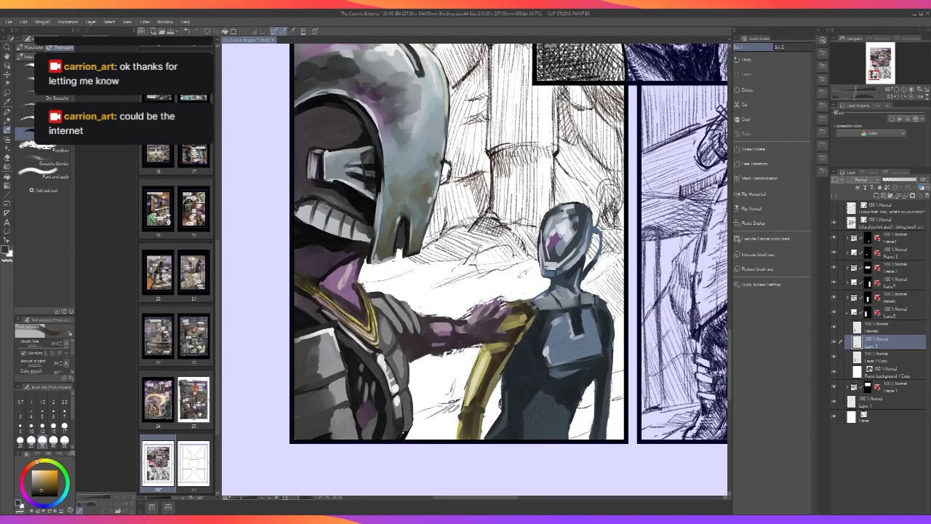
Paint dark brown bands across the yellow arm and shoulder, varying the brush size.
{"action": "left_click_drag", "start_coordinate": [483, 391], "coordinate": [494, 375]}
{"action": "scroll", "coordinate": [502, 374], "scroll_direction": "down", "scroll_amount": 1}
{"action": "scroll", "coordinate": [502, 374], "scroll_direction": "up", "scroll_amount": 1}
{"action": "key", "text": "["}
{"action": "key", "text": "["}
{"action": "key", "text": "["}
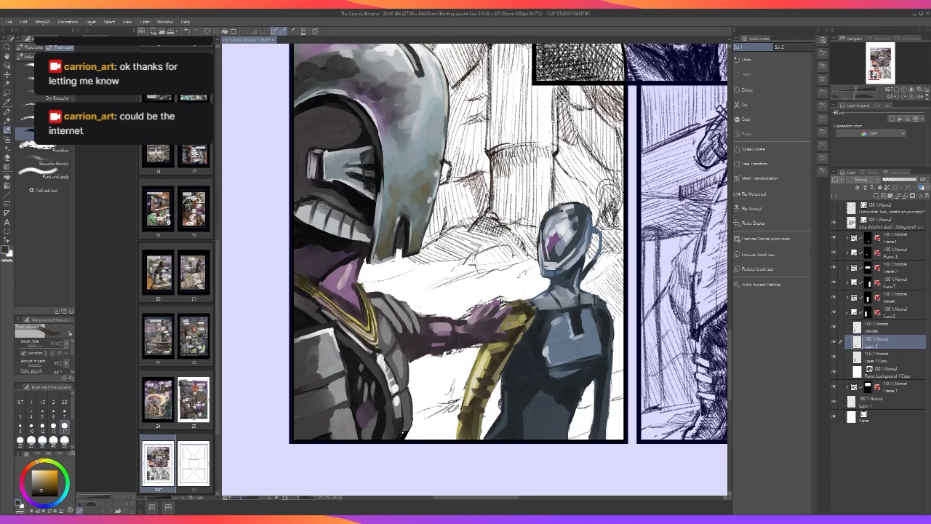
{"action": "key", "text": "]"}
{"action": "key", "text": "]"}
{"action": "key", "text": "]"}
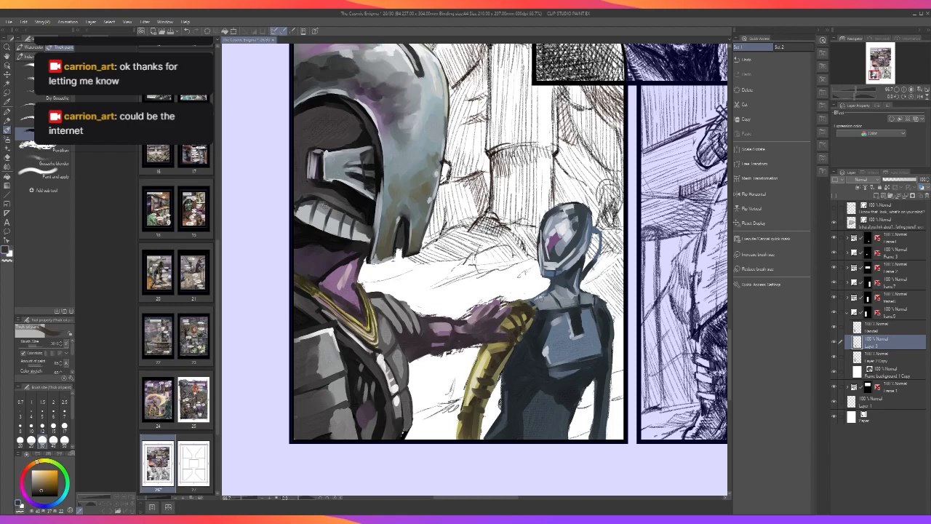
Reduce the brush size and touch up the yellow arm's outer edge with sampled olive and golden yellow tones.
{"action": "scroll", "coordinate": [541, 297], "scroll_direction": "down", "scroll_amount": 2}
{"action": "scroll", "coordinate": [541, 297], "scroll_direction": "up", "scroll_amount": 2}
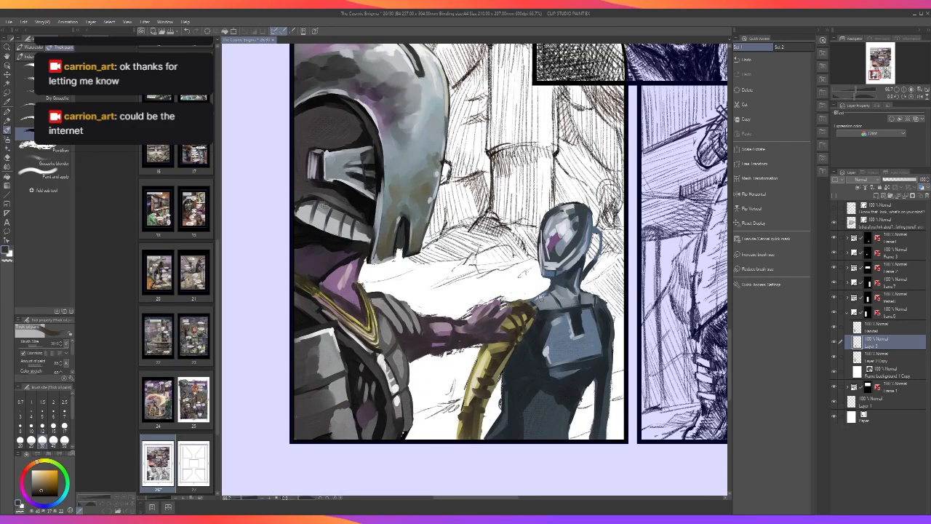
{"action": "key", "text": "bracketleft"}
{"action": "key", "text": "bracketleft"}
{"action": "key", "text": "bracketleft"}
{"action": "left_click", "coordinate": [462, 424], "text": "alt"}
{"action": "left_click_drag", "start_coordinate": [461, 422], "coordinate": [459, 438]}
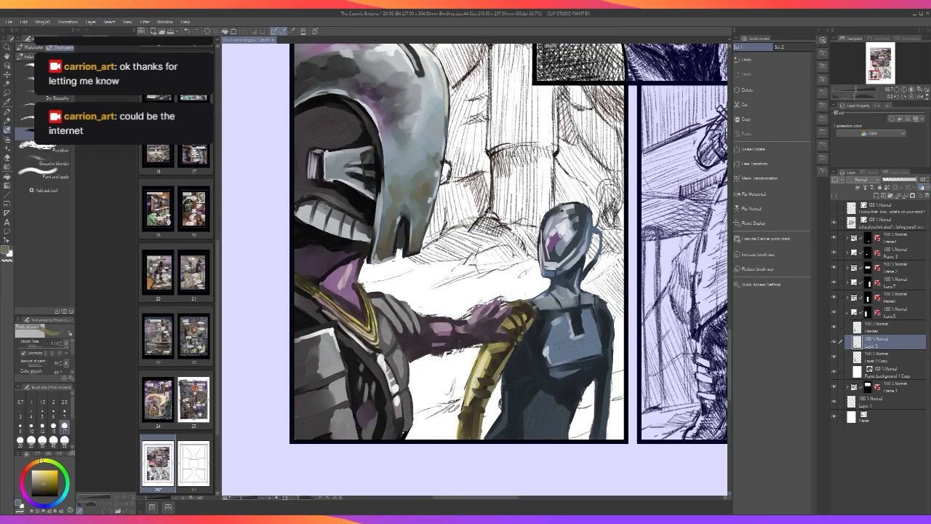
{"action": "left_click", "coordinate": [480, 364], "text": "alt"}
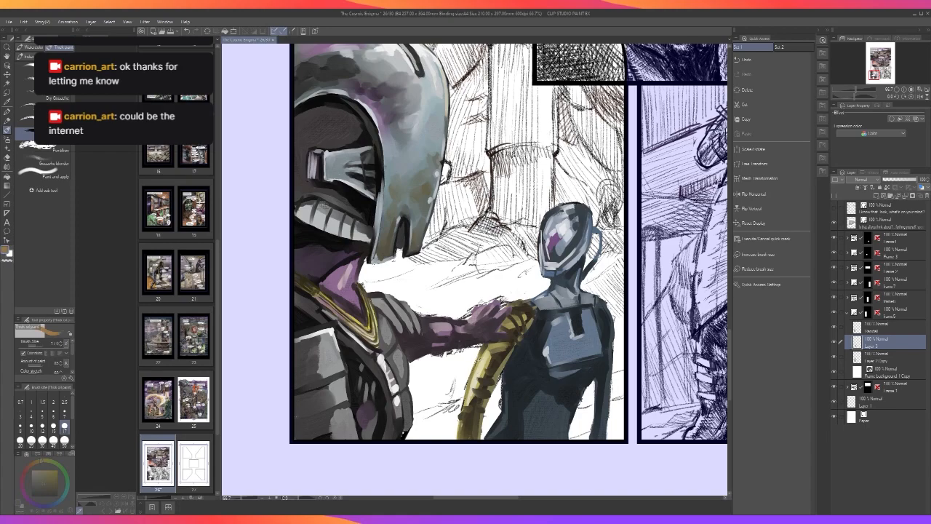
{"action": "left_click", "coordinate": [481, 350], "text": "alt"}
{"action": "left_click_drag", "start_coordinate": [484, 350], "coordinate": [479, 362]}
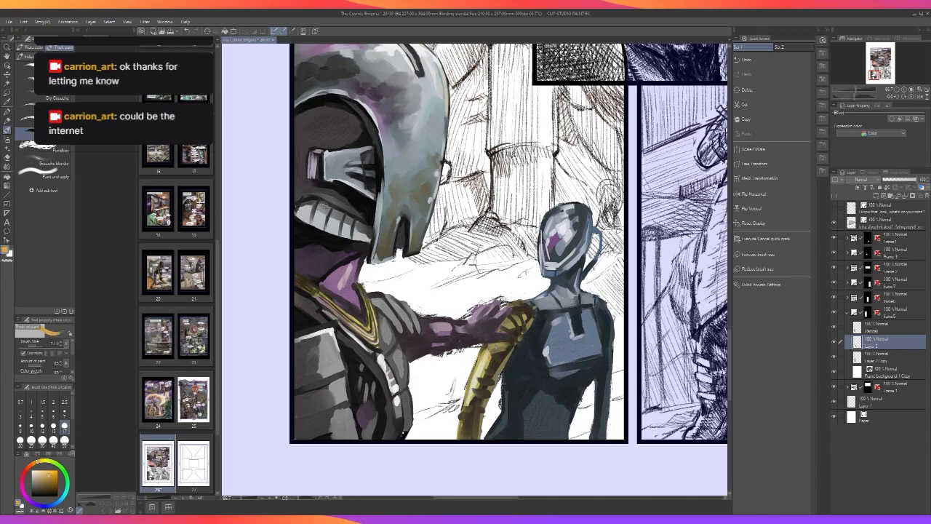
Try a golden yellow stroke along the inner edge of the arm and undo it.
{"action": "scroll", "coordinate": [492, 339], "scroll_direction": "down", "scroll_amount": 1}
{"action": "scroll", "coordinate": [491, 339], "scroll_direction": "up", "scroll_amount": 1}
{"action": "left_click_drag", "start_coordinate": [502, 360], "coordinate": [499, 368]}
{"action": "key", "text": "ctrl+z"}
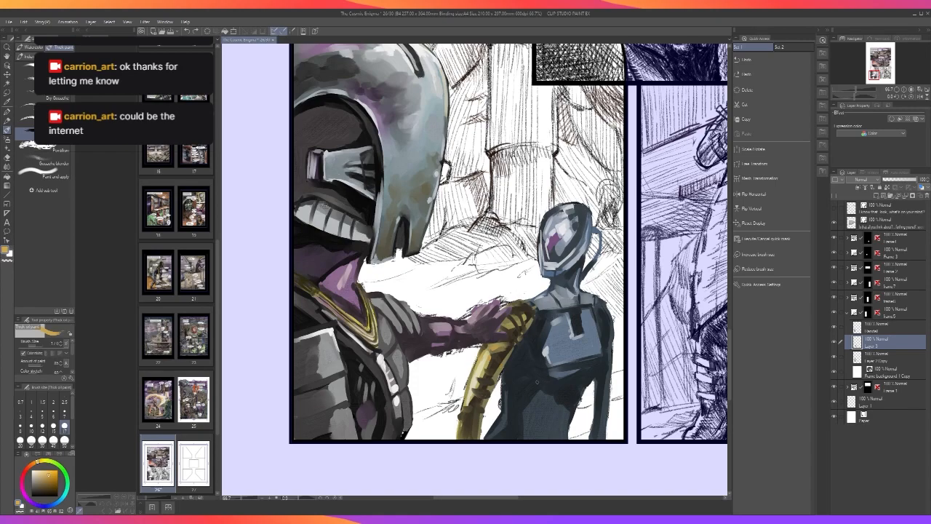
Sample the chest plate's blue-grey and try a reflected-light stroke down the yellow arm's inner edge, undoing the attempt.
{"action": "scroll", "coordinate": [538, 386], "scroll_direction": "up", "scroll_amount": 1}
{"action": "left_click", "coordinate": [576, 335], "text": "alt"}
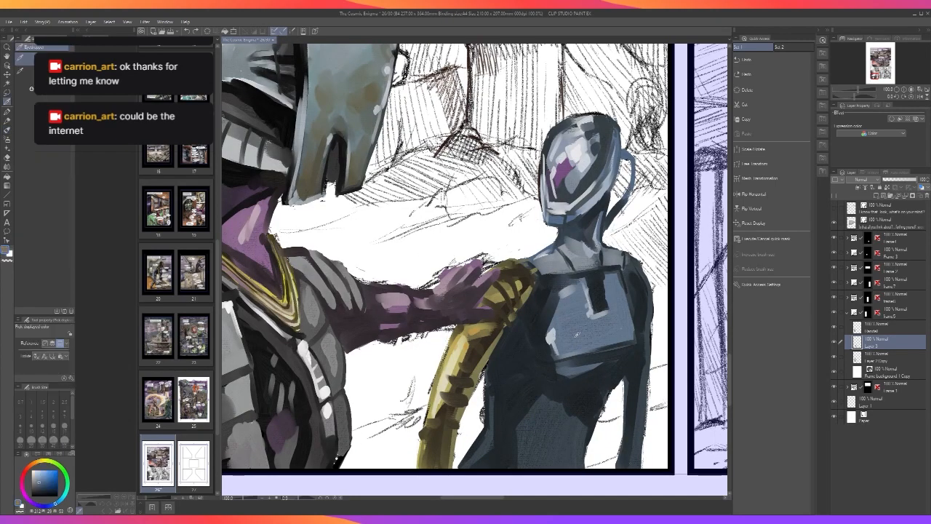
{"action": "left_click_drag", "start_coordinate": [502, 331], "coordinate": [479, 375]}
{"action": "key", "text": "ctrl+z"}
{"action": "scroll", "coordinate": [507, 320], "scroll_direction": "down", "scroll_amount": 3}
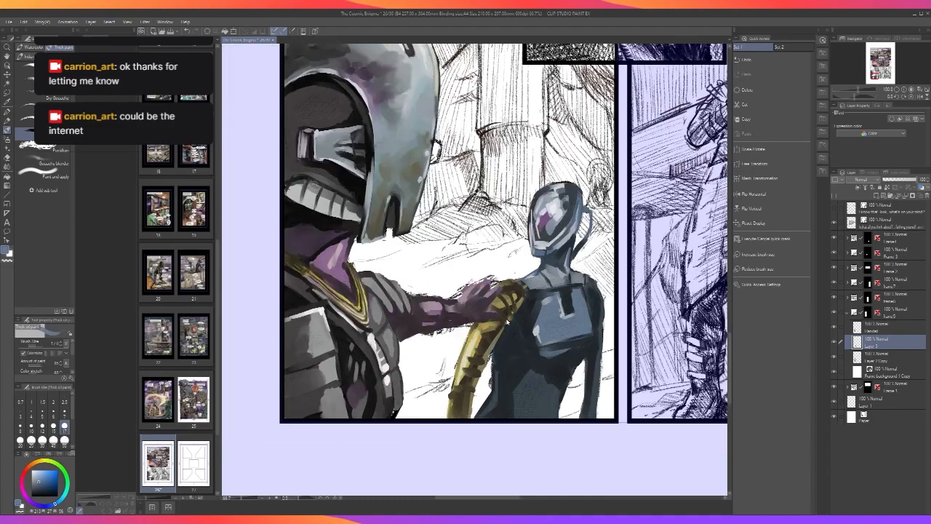
{"action": "scroll", "coordinate": [509, 313], "scroll_direction": "up", "scroll_amount": 3}
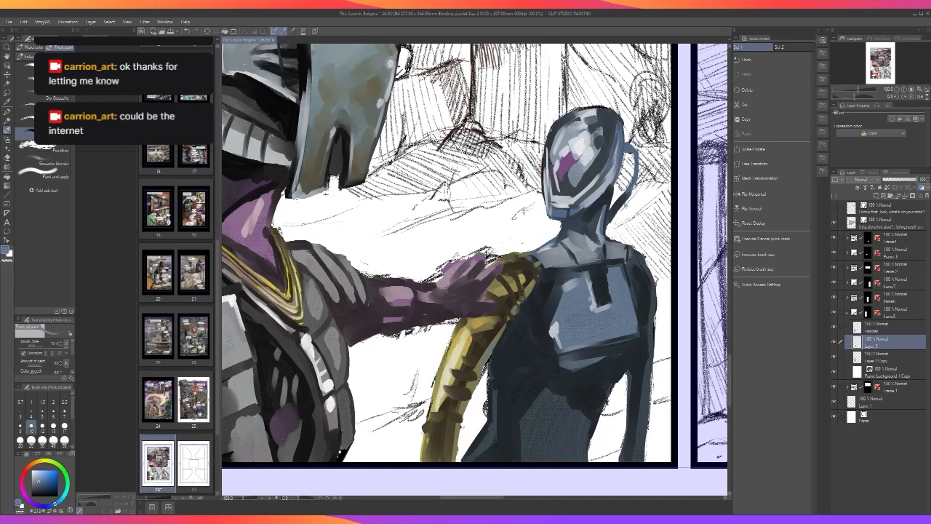
Enlarge the brush and add blue-grey touches to the yellow shoulder beneath the hand and to the upper arm.
{"action": "key", "text": "bracketright"}
{"action": "key", "text": "bracketright"}
{"action": "key", "text": "bracketright"}
{"action": "mouse_move", "coordinate": [513, 293]}
{"action": "left_mouse_down"}
{"action": "mouse_move", "coordinate": [520, 302]}
{"action": "mouse_move", "coordinate": [536, 267]}
{"action": "mouse_move", "coordinate": [524, 270]}
{"action": "mouse_move", "coordinate": [526, 261]}
{"action": "mouse_move", "coordinate": [515, 304]}
{"action": "left_mouse_up"}
{"action": "scroll", "coordinate": [516, 305], "scroll_direction": "down", "scroll_amount": 3}
{"action": "scroll", "coordinate": [516, 304], "scroll_direction": "up", "scroll_amount": 2}
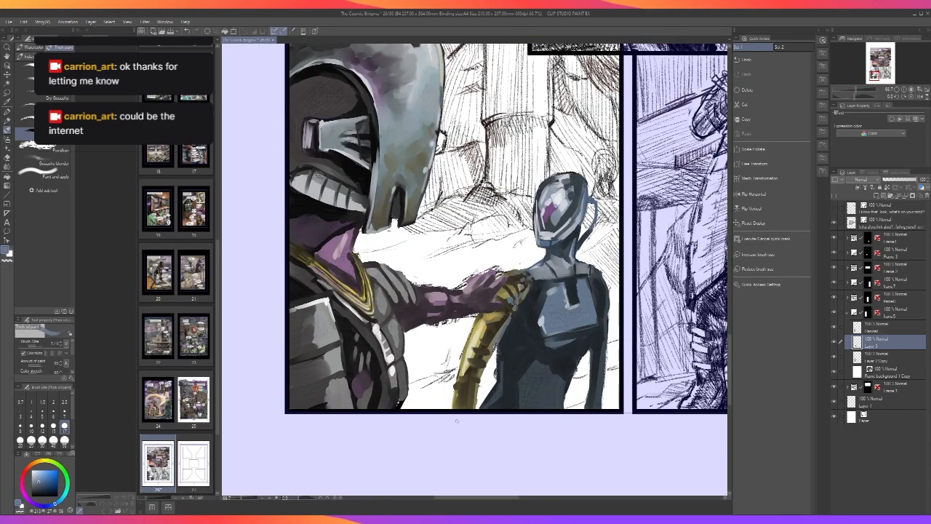
{"action": "left_click_drag", "start_coordinate": [486, 356], "coordinate": [481, 362]}
{"action": "scroll", "coordinate": [471, 412], "scroll_direction": "down", "scroll_amount": 2}
{"action": "scroll", "coordinate": [470, 420], "scroll_direction": "up", "scroll_amount": 2}
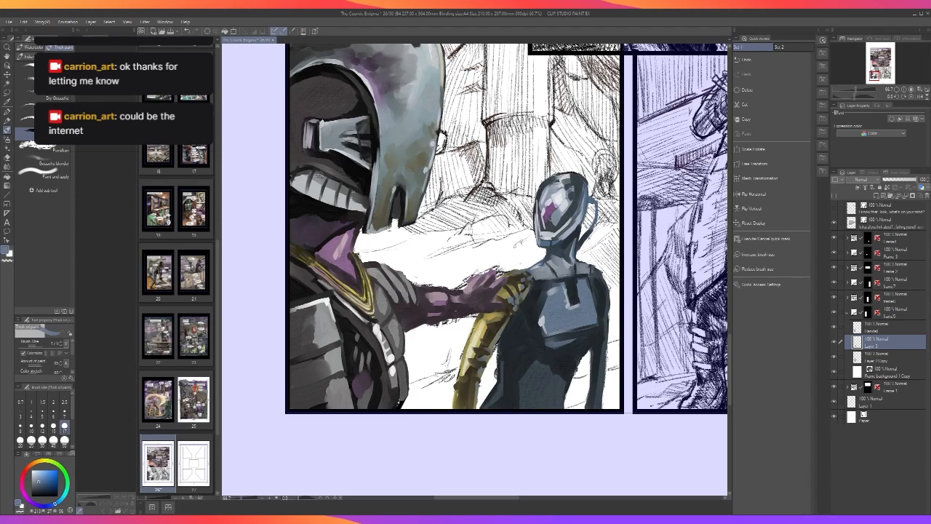
Sample the purple of the second figure's visor and dab more of it on the visor with the Thick paint brush.
{"action": "left_click", "coordinate": [551, 209], "text": "alt"}
{"action": "key", "text": "b"}
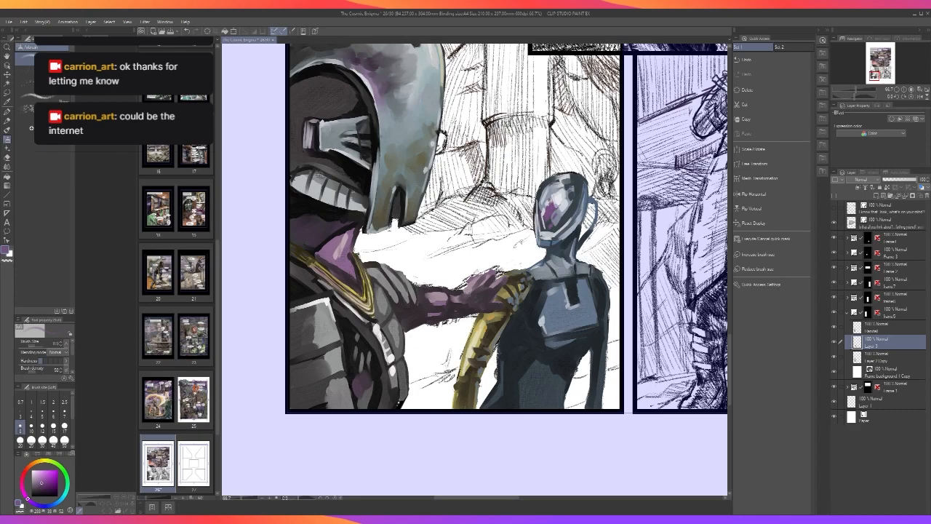
{"action": "key", "text": "b"}
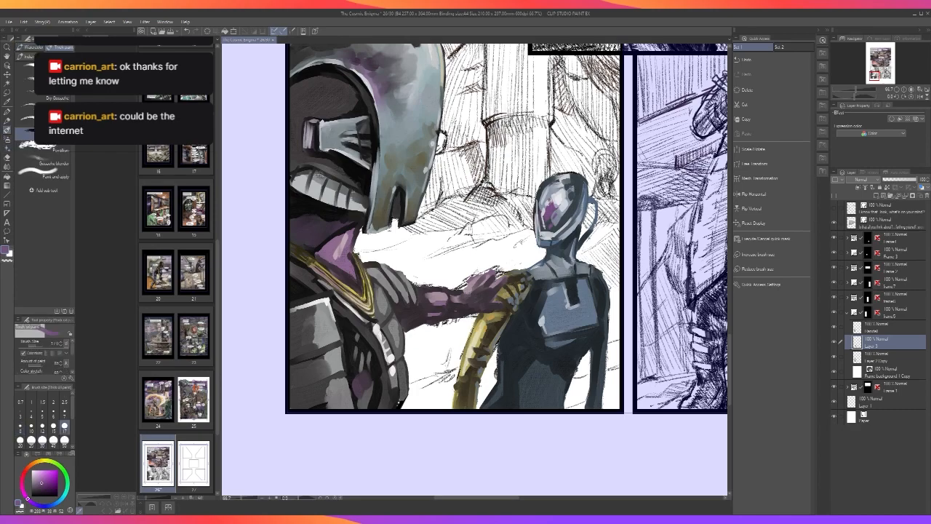
{"action": "left_click_drag", "start_coordinate": [551, 196], "coordinate": [550, 202]}
Enlarge the brush and paint purple shading along the outer edge of the yellow arm down to the forearm.
{"action": "scroll", "coordinate": [480, 327], "scroll_direction": "up", "scroll_amount": 1}
{"action": "key", "text": "bracketright"}
{"action": "key", "text": "bracketright"}
{"action": "key", "text": "bracketright"}
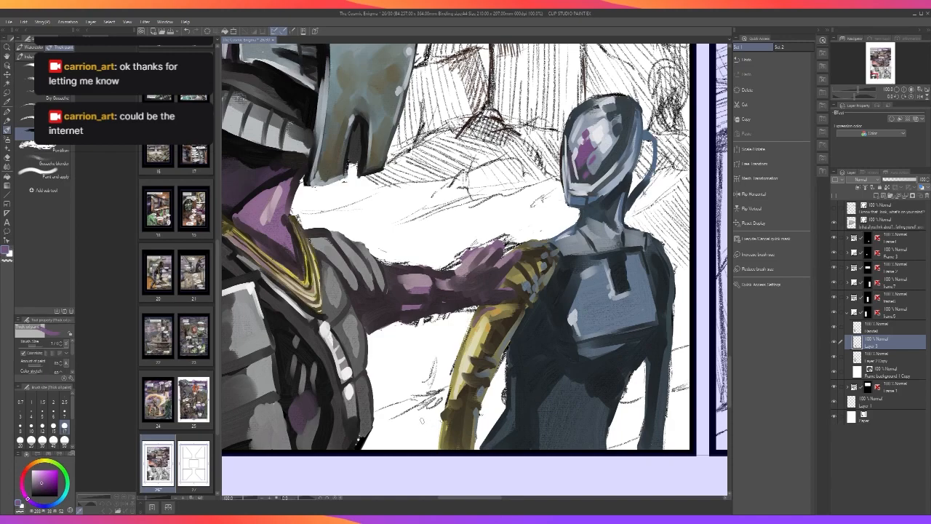
{"action": "left_click_drag", "start_coordinate": [480, 327], "coordinate": [498, 306]}
{"action": "scroll", "coordinate": [463, 385], "scroll_direction": "down", "scroll_amount": 2}
{"action": "scroll", "coordinate": [464, 386], "scroll_direction": "up", "scroll_amount": 2}
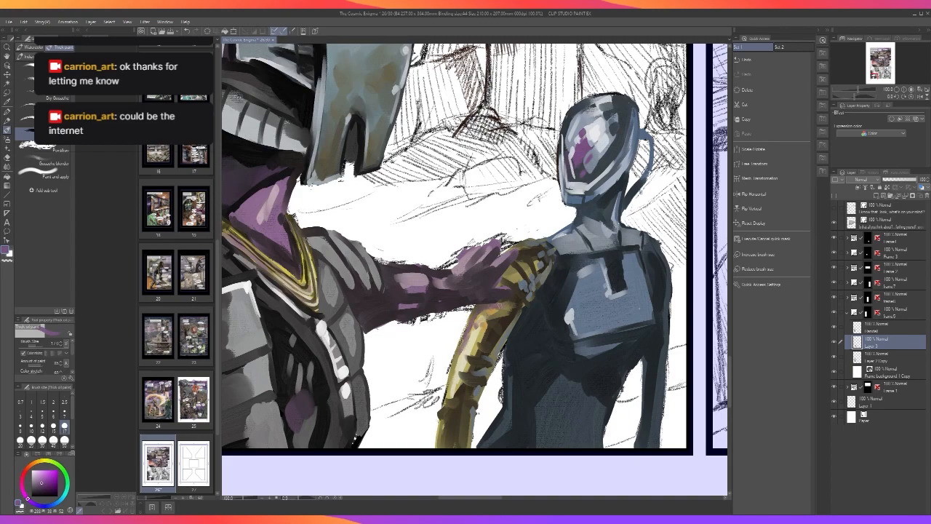
{"action": "left_click_drag", "start_coordinate": [457, 360], "coordinate": [445, 416]}
Enlarge the brush further and paint a soft purple tint on the torso beside the chest plate's lower corner.
{"action": "scroll", "coordinate": [446, 481], "scroll_direction": "down", "scroll_amount": 4}
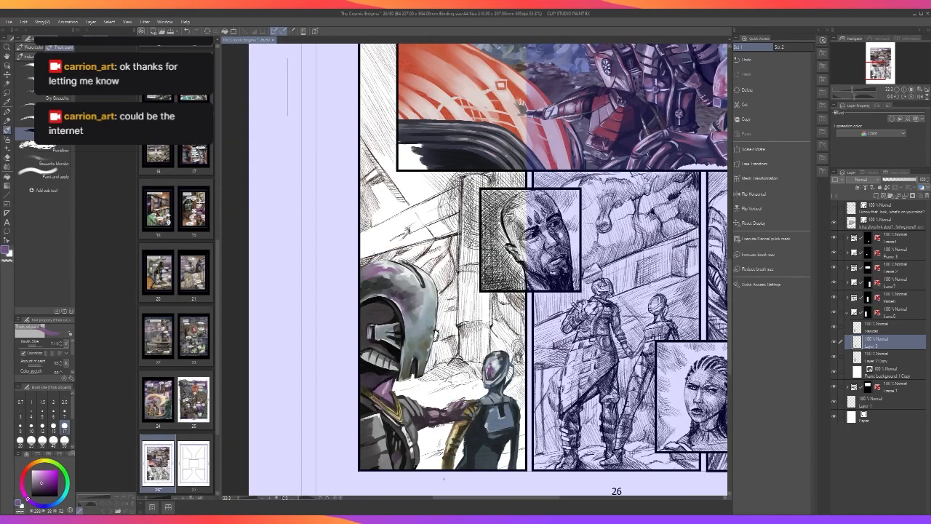
{"action": "scroll", "coordinate": [445, 472], "scroll_direction": "up", "scroll_amount": 4}
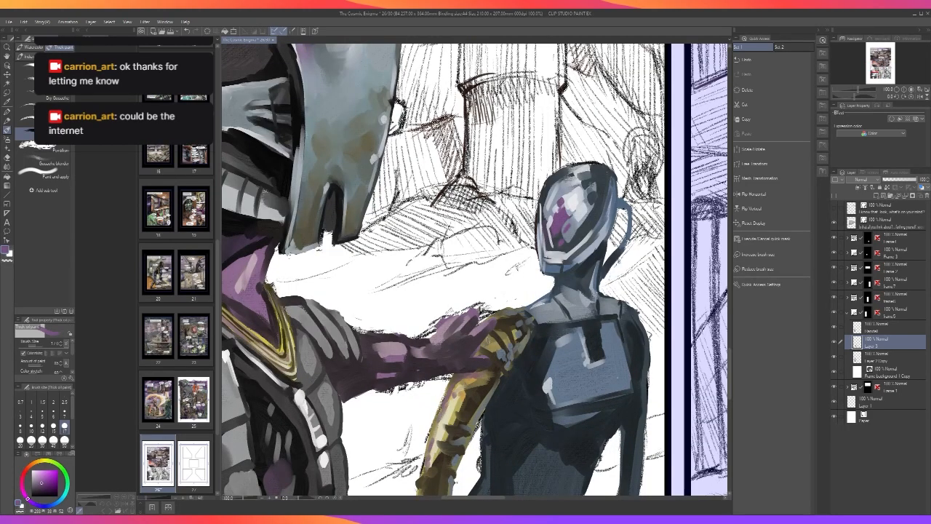
{"action": "scroll", "coordinate": [494, 335], "scroll_direction": "down", "scroll_amount": 3}
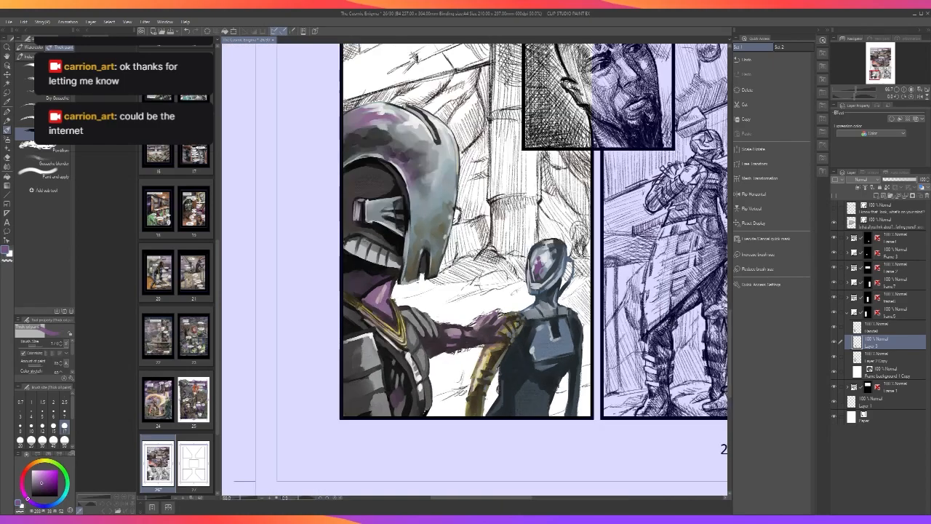
{"action": "scroll", "coordinate": [495, 335], "scroll_direction": "up", "scroll_amount": 2}
{"action": "key", "text": "bracketright"}
{"action": "key", "text": "bracketright"}
{"action": "key", "text": "bracketright"}
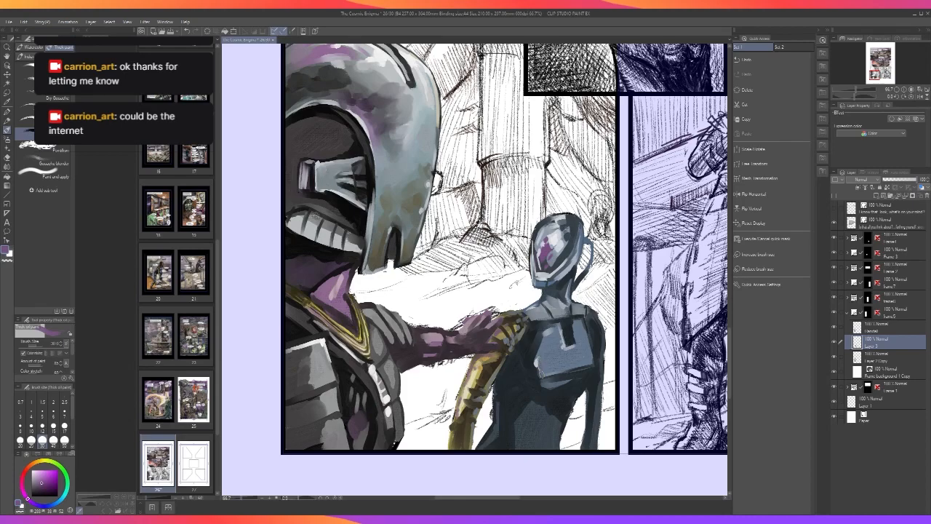
{"action": "mouse_move", "coordinate": [542, 366]}
{"action": "left_mouse_down"}
{"action": "mouse_move", "coordinate": [558, 346]}
{"action": "mouse_move", "coordinate": [542, 376]}
{"action": "mouse_move", "coordinate": [531, 360]}
{"action": "left_mouse_up"}
Reduce the brush size, add a small purple touch to the helmet's chin, and check the panel against the whole page.
{"action": "scroll", "coordinate": [518, 370], "scroll_direction": "down", "scroll_amount": 2}
{"action": "scroll", "coordinate": [534, 369], "scroll_direction": "up", "scroll_amount": 2}
{"action": "scroll", "coordinate": [539, 278], "scroll_direction": "up", "scroll_amount": 2}
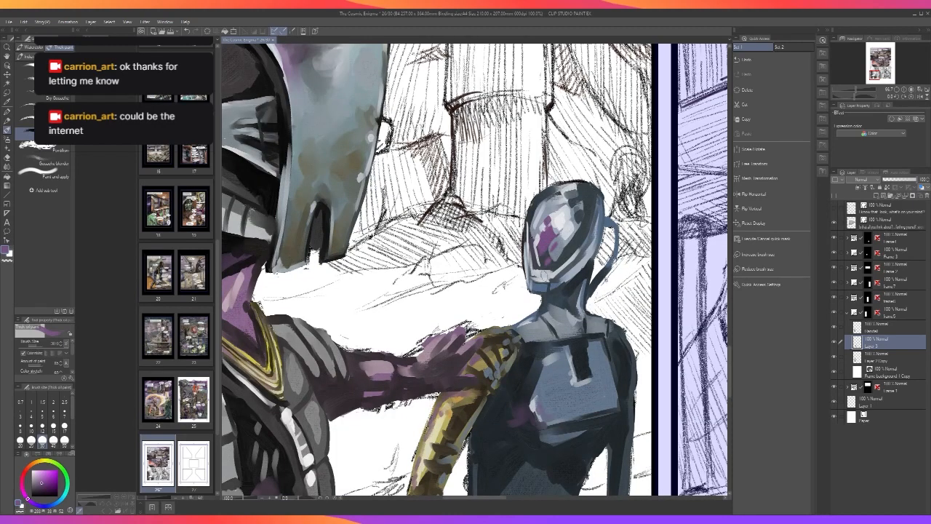
{"action": "key", "text": "bracketleft"}
{"action": "key", "text": "bracketleft"}
{"action": "key", "text": "bracketleft"}
{"action": "mouse_move", "coordinate": [545, 284]}
{"action": "left_mouse_down"}
{"action": "mouse_move", "coordinate": [537, 288]}
{"action": "mouse_move", "coordinate": [546, 289]}
{"action": "left_mouse_up"}
{"action": "scroll", "coordinate": [539, 240], "scroll_direction": "down", "scroll_amount": 3}
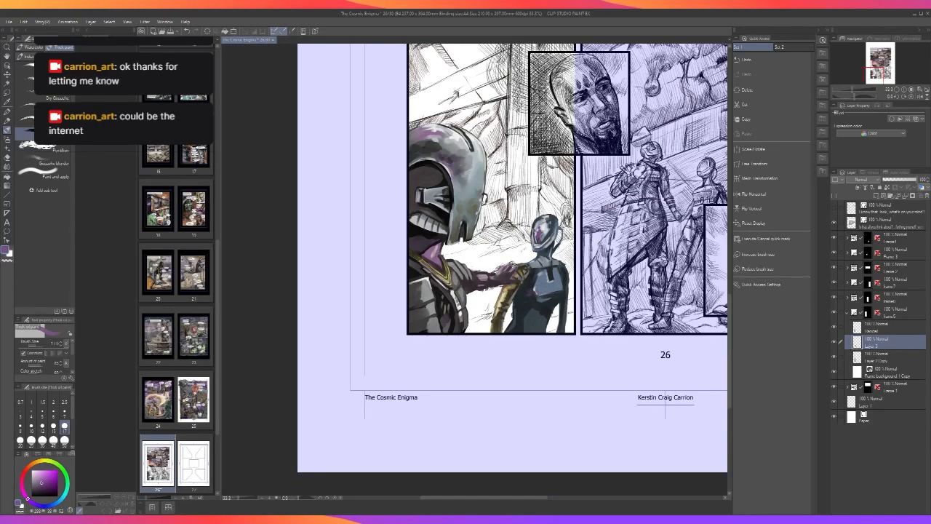
{"action": "scroll", "coordinate": [542, 237], "scroll_direction": "up", "scroll_amount": 2}
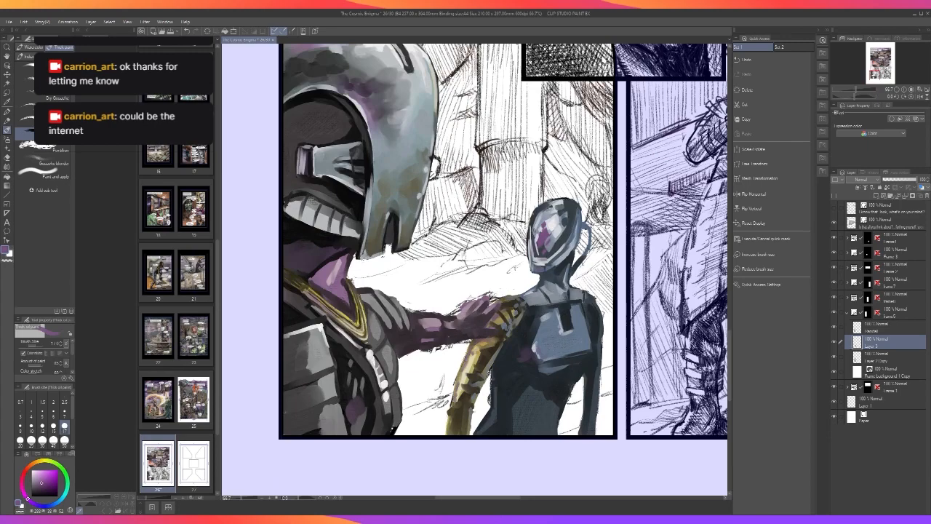
{"action": "scroll", "coordinate": [542, 236], "scroll_direction": "down", "scroll_amount": 2}
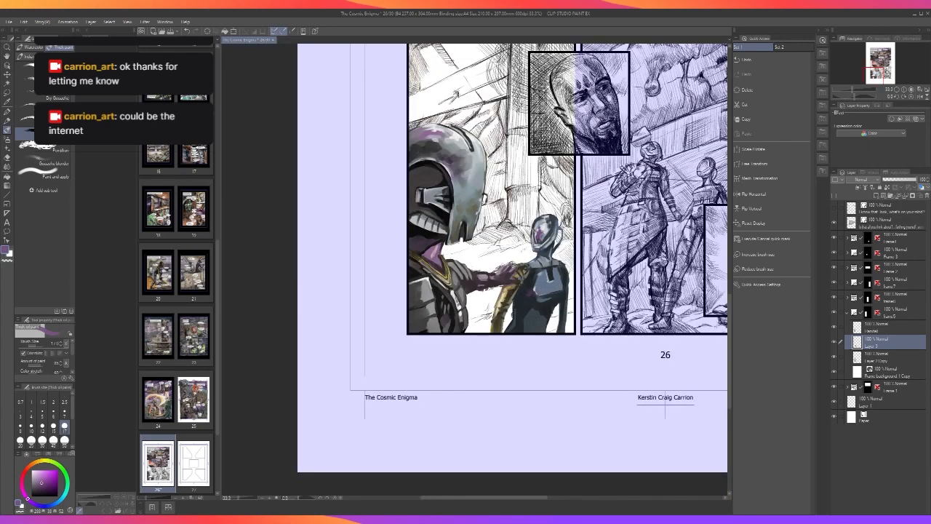
{"action": "scroll", "coordinate": [534, 232], "scroll_direction": "down", "scroll_amount": 1}
{"action": "scroll", "coordinate": [544, 404], "scroll_direction": "up", "scroll_amount": 1}
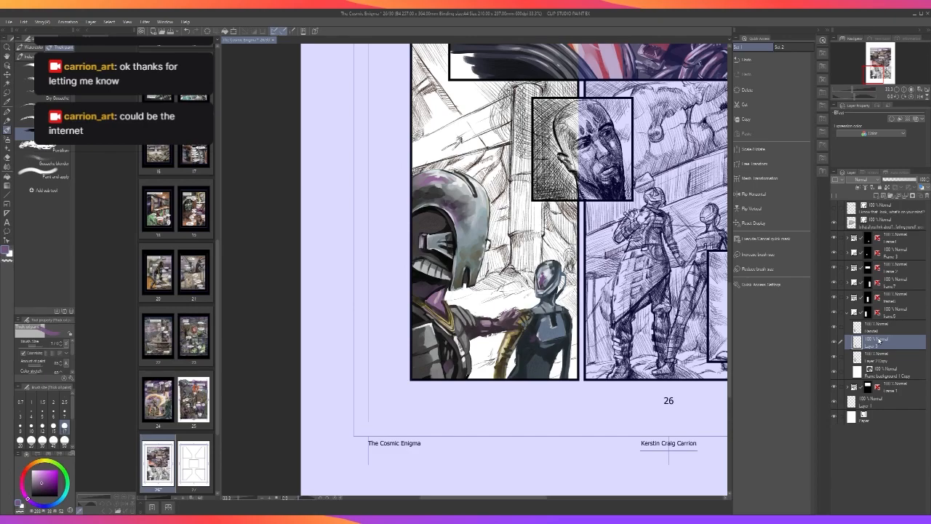
Rename the second figure's paint layer to ASHA and touch up the figure's torso and far arm.
{"action": "double_click", "coordinate": [879, 342]}
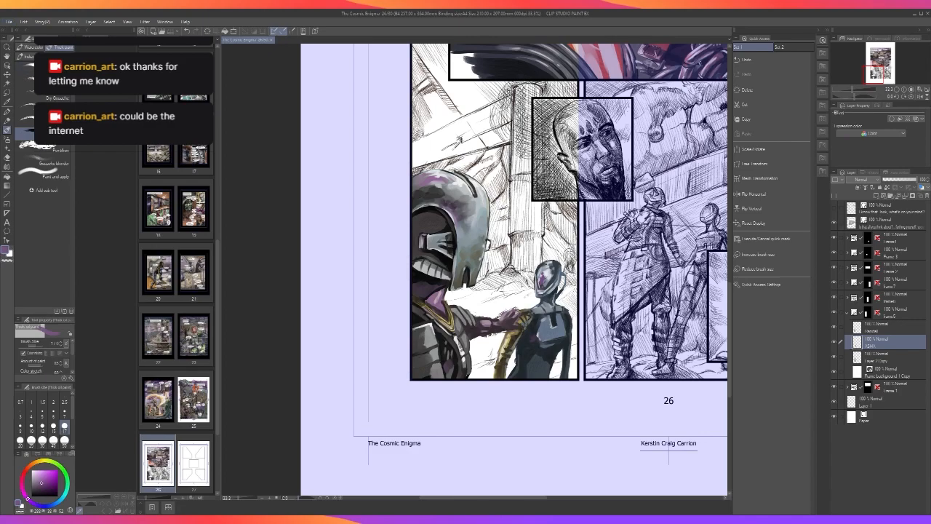
{"action": "left_click_drag", "start_coordinate": [524, 353], "coordinate": [520, 377]}
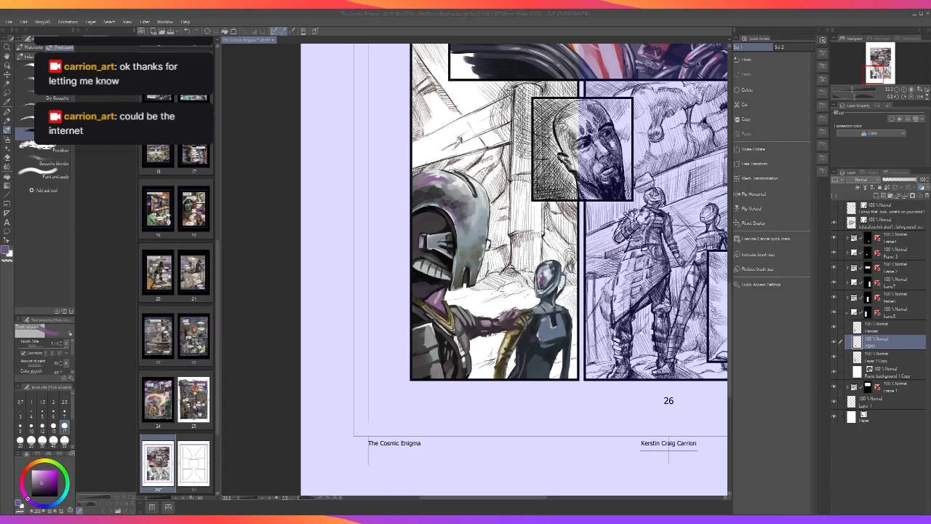
{"action": "left_click", "coordinate": [546, 409]}
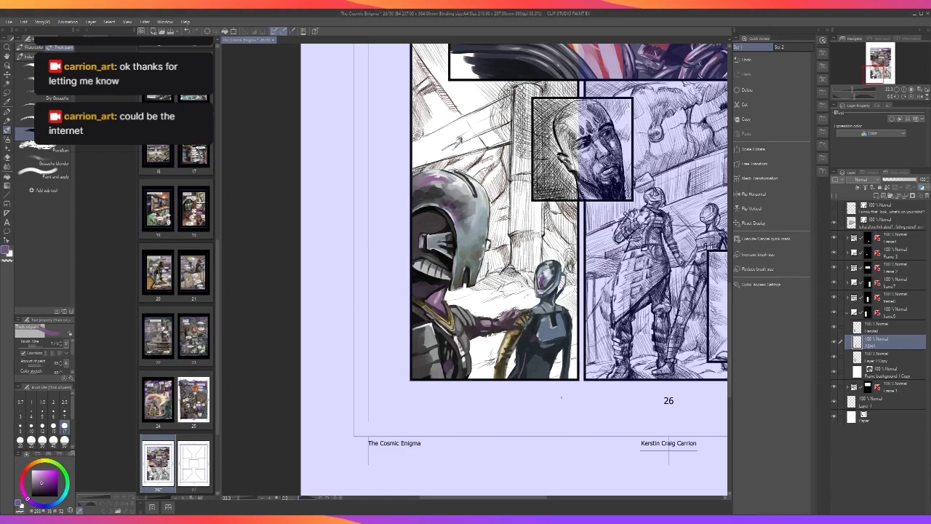
{"action": "scroll", "coordinate": [565, 403], "scroll_direction": "down", "scroll_amount": 1}
{"action": "left_click_drag", "start_coordinate": [561, 355], "coordinate": [547, 383]}
Create a new layer above Layer 2 Copy and block in the ground around the second figure with a sampled olive brown.
{"action": "left_click", "coordinate": [865, 357]}
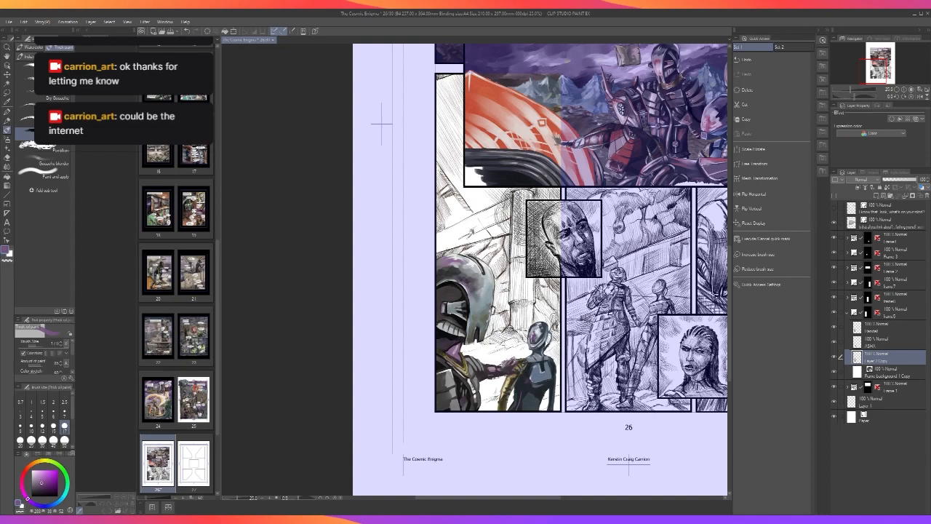
{"action": "left_click", "coordinate": [878, 196]}
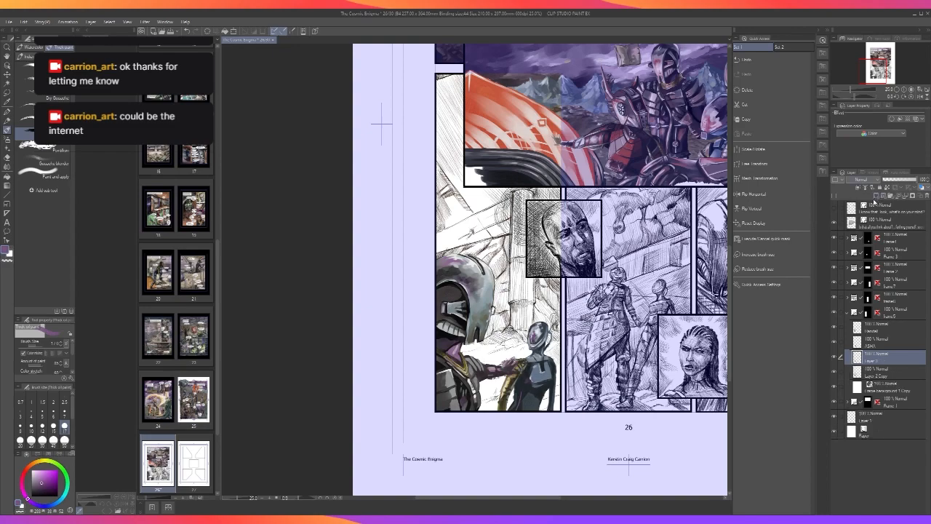
{"action": "scroll", "coordinate": [539, 409], "scroll_direction": "up", "scroll_amount": 1}
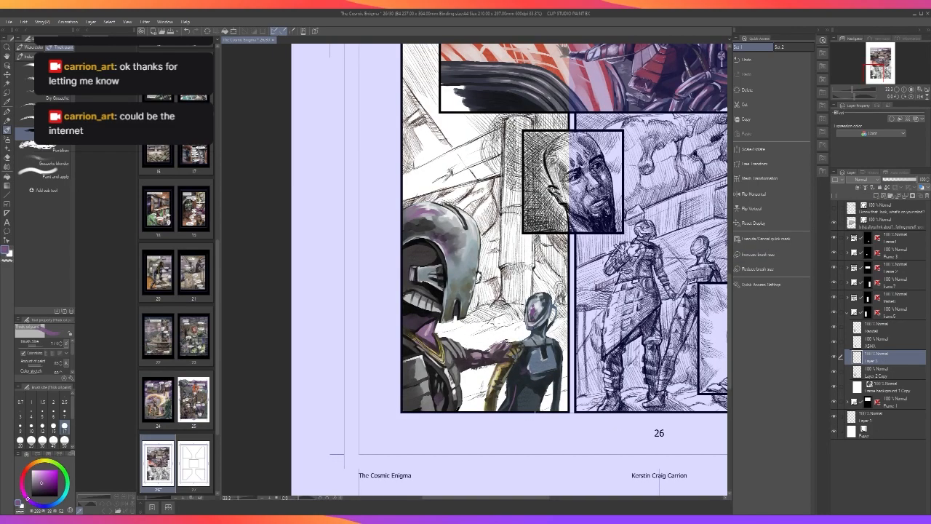
{"action": "left_click", "coordinate": [502, 366], "text": "alt"}
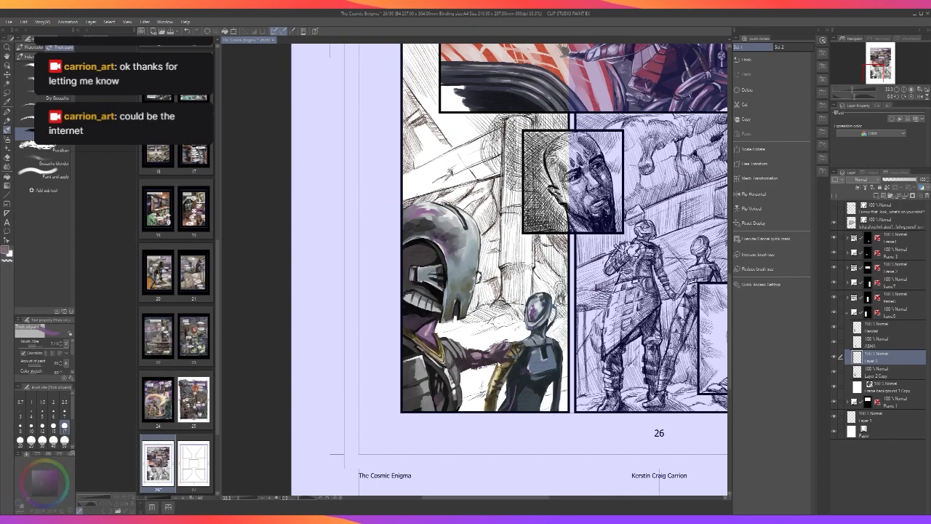
{"action": "left_click", "coordinate": [512, 389], "text": "alt"}
{"action": "left_click", "coordinate": [511, 387], "text": "alt"}
{"action": "left_click", "coordinate": [510, 386], "text": "alt"}
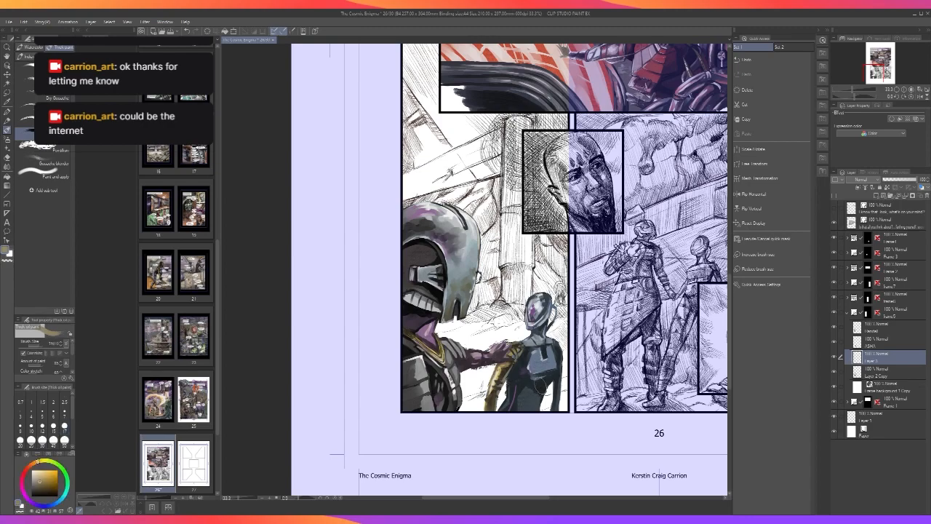
{"action": "left_click_drag", "start_coordinate": [566, 378], "coordinate": [546, 406]}
{"action": "left_click_drag", "start_coordinate": [566, 387], "coordinate": [565, 409]}
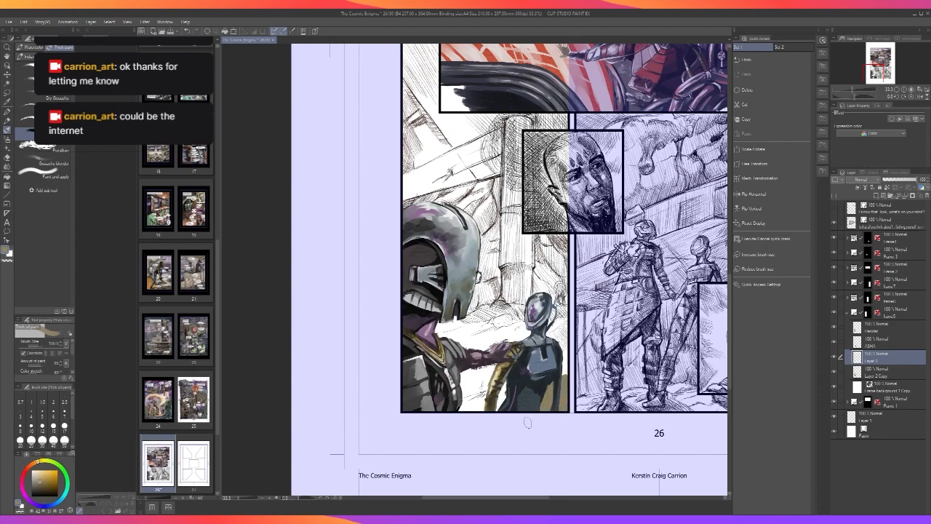
{"action": "mouse_move", "coordinate": [505, 394]}
{"action": "left_mouse_down"}
{"action": "mouse_move", "coordinate": [501, 407]}
{"action": "mouse_move", "coordinate": [488, 399]}
{"action": "mouse_move", "coordinate": [460, 405]}
{"action": "mouse_move", "coordinate": [487, 404]}
{"action": "mouse_move", "coordinate": [466, 402]}
{"action": "mouse_move", "coordinate": [483, 383]}
{"action": "mouse_move", "coordinate": [463, 397]}
{"action": "mouse_move", "coordinate": [483, 384]}
{"action": "left_mouse_up"}
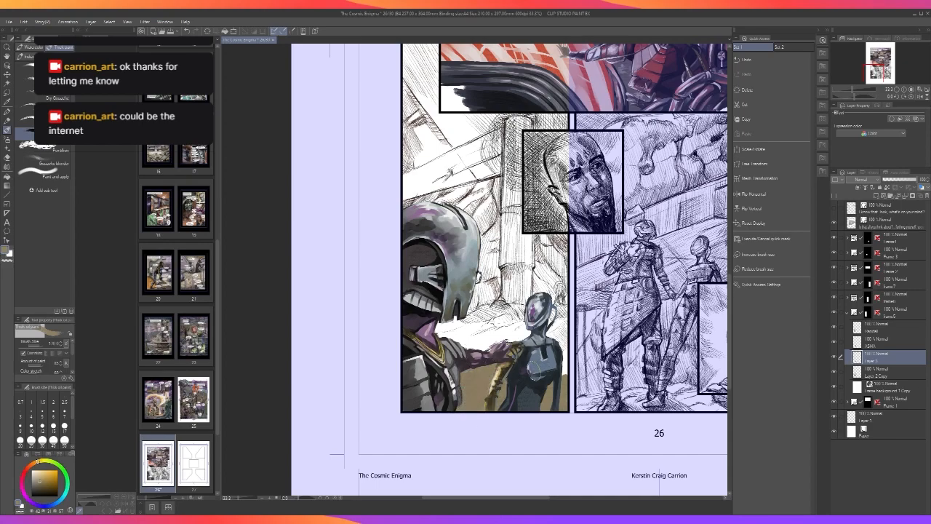
Extend the olive-brown ground up to the horizon beside the second figure and across the gap between the two figures.
{"action": "mouse_move", "coordinate": [561, 373]}
{"action": "left_mouse_down"}
{"action": "mouse_move", "coordinate": [573, 325]}
{"action": "mouse_move", "coordinate": [549, 334]}
{"action": "mouse_move", "coordinate": [554, 307]}
{"action": "mouse_move", "coordinate": [567, 301]}
{"action": "left_mouse_up"}
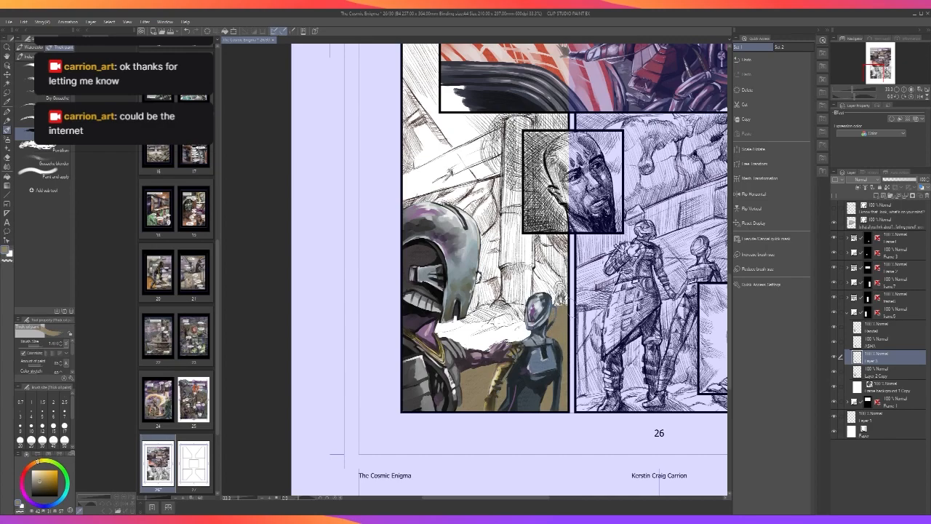
{"action": "key", "text": "bracketleft"}
{"action": "key", "text": "bracketleft"}
{"action": "key", "text": "bracketleft"}
{"action": "mouse_move", "coordinate": [533, 311]}
{"action": "left_mouse_down"}
{"action": "mouse_move", "coordinate": [515, 307]}
{"action": "mouse_move", "coordinate": [520, 320]}
{"action": "mouse_move", "coordinate": [499, 299]}
{"action": "mouse_move", "coordinate": [480, 314]}
{"action": "mouse_move", "coordinate": [532, 326]}
{"action": "mouse_move", "coordinate": [440, 327]}
{"action": "mouse_move", "coordinate": [458, 308]}
{"action": "mouse_move", "coordinate": [466, 306]}
{"action": "mouse_move", "coordinate": [478, 333]}
{"action": "mouse_move", "coordinate": [483, 322]}
{"action": "mouse_move", "coordinate": [530, 329]}
{"action": "mouse_move", "coordinate": [471, 357]}
{"action": "left_mouse_up"}
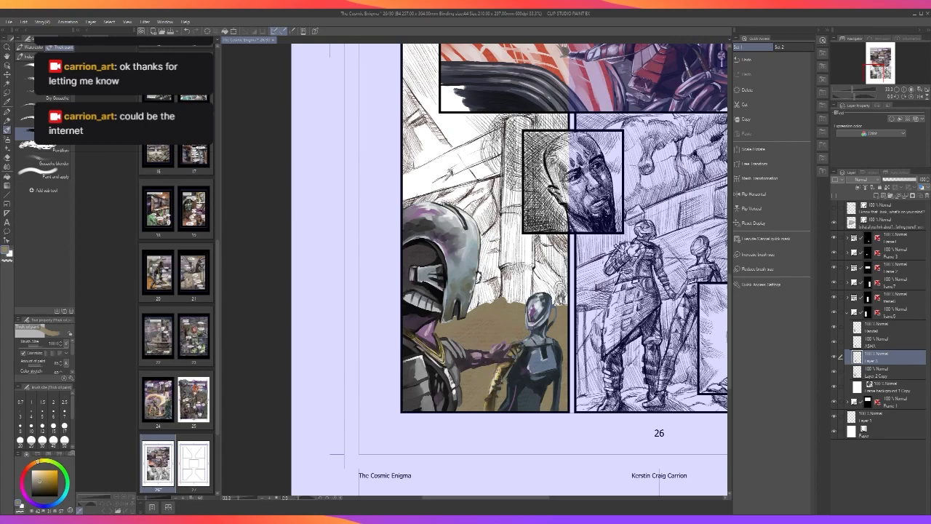
{"action": "scroll", "coordinate": [553, 360], "scroll_direction": "down", "scroll_amount": 3}
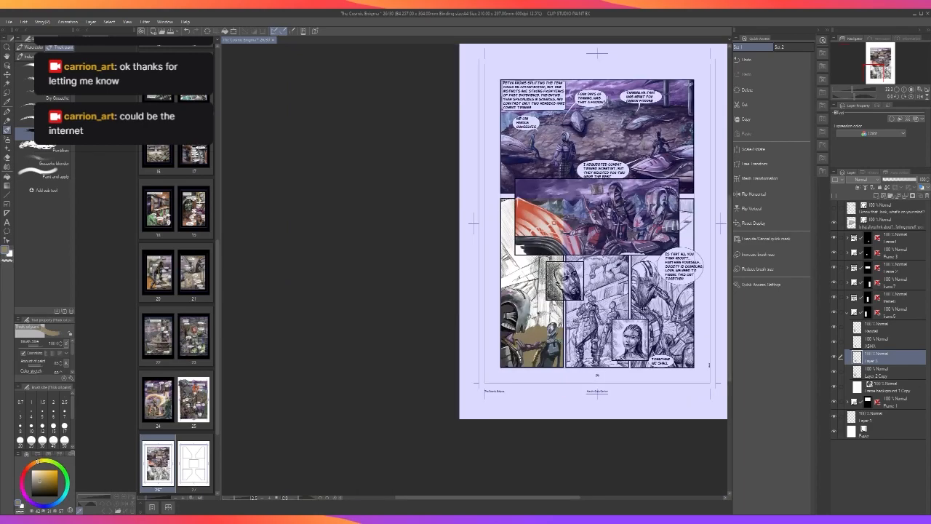
{"action": "scroll", "coordinate": [560, 341], "scroll_direction": "up", "scroll_amount": 3}
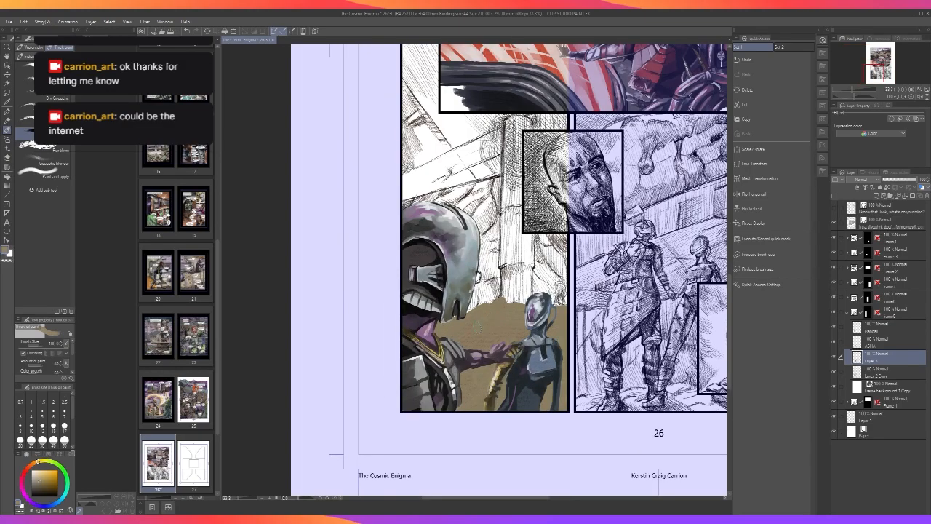
{"action": "left_click_drag", "start_coordinate": [511, 276], "coordinate": [515, 304]}
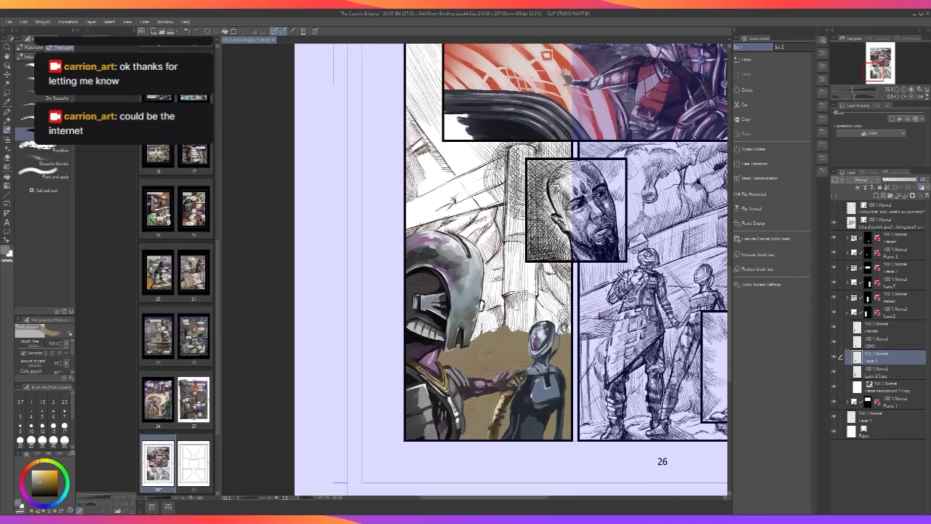
Sample a dark blue and paint soft shadows along the crest of the ground between the figures.
{"action": "left_click", "coordinate": [514, 346], "text": "alt"}
{"action": "left_click", "coordinate": [504, 331], "text": "alt"}
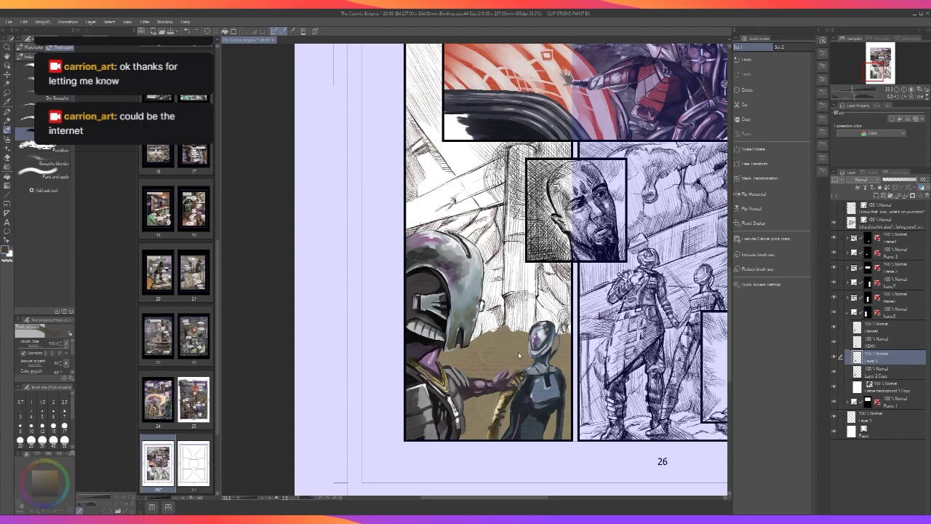
{"action": "left_click", "coordinate": [501, 328], "text": "alt"}
{"action": "left_click", "coordinate": [516, 303], "text": "alt"}
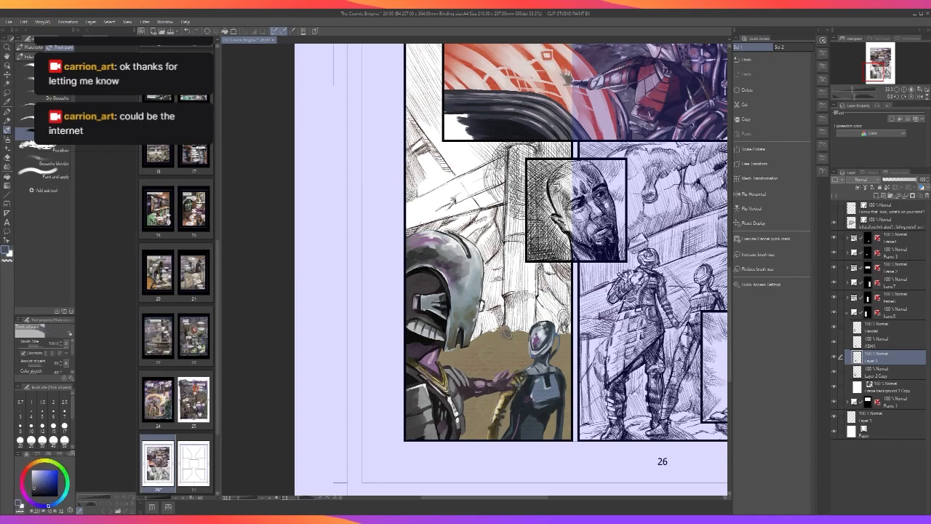
{"action": "mouse_move", "coordinate": [506, 336]}
{"action": "left_mouse_down"}
{"action": "mouse_move", "coordinate": [529, 332]}
{"action": "mouse_move", "coordinate": [525, 347]}
{"action": "mouse_move", "coordinate": [507, 343]}
{"action": "mouse_move", "coordinate": [531, 349]}
{"action": "mouse_move", "coordinate": [538, 334]}
{"action": "left_mouse_up"}
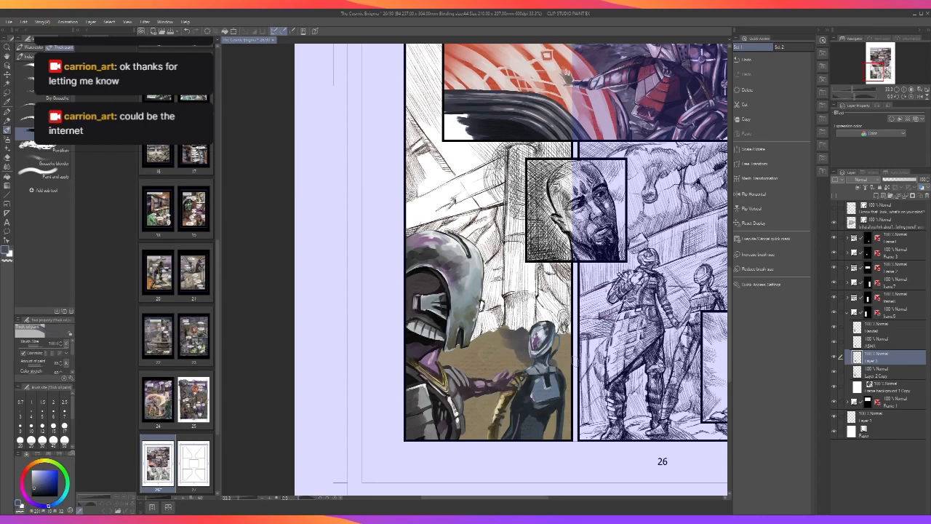
Toggle the ground layer's visibility to check it, and paint dark strokes on the ground beside the second figure's helmet.
{"action": "left_click", "coordinate": [833, 356]}
{"action": "left_click", "coordinate": [834, 355]}
{"action": "left_click", "coordinate": [833, 356]}
{"action": "left_click", "coordinate": [834, 357]}
{"action": "scroll", "coordinate": [519, 324], "scroll_direction": "down", "scroll_amount": 3}
{"action": "scroll", "coordinate": [519, 324], "scroll_direction": "up", "scroll_amount": 3}
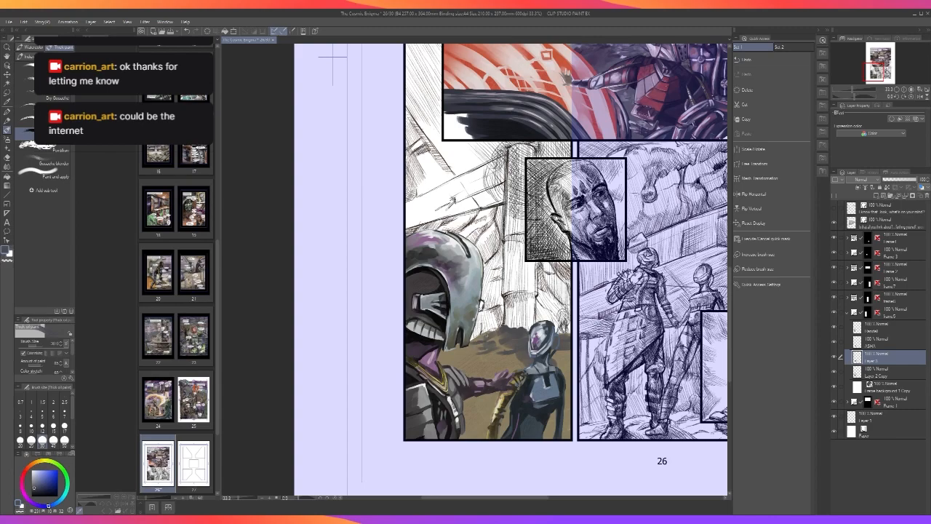
{"action": "scroll", "coordinate": [488, 333], "scroll_direction": "down", "scroll_amount": 1}
{"action": "scroll", "coordinate": [489, 333], "scroll_direction": "up", "scroll_amount": 1}
{"action": "left_click_drag", "start_coordinate": [557, 354], "coordinate": [568, 355]}
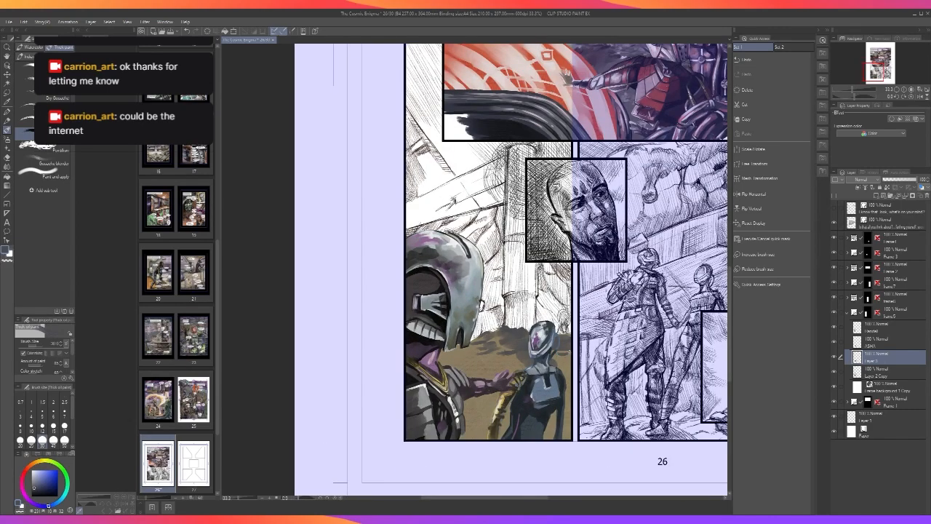
{"action": "scroll", "coordinate": [568, 378], "scroll_direction": "down", "scroll_amount": 2}
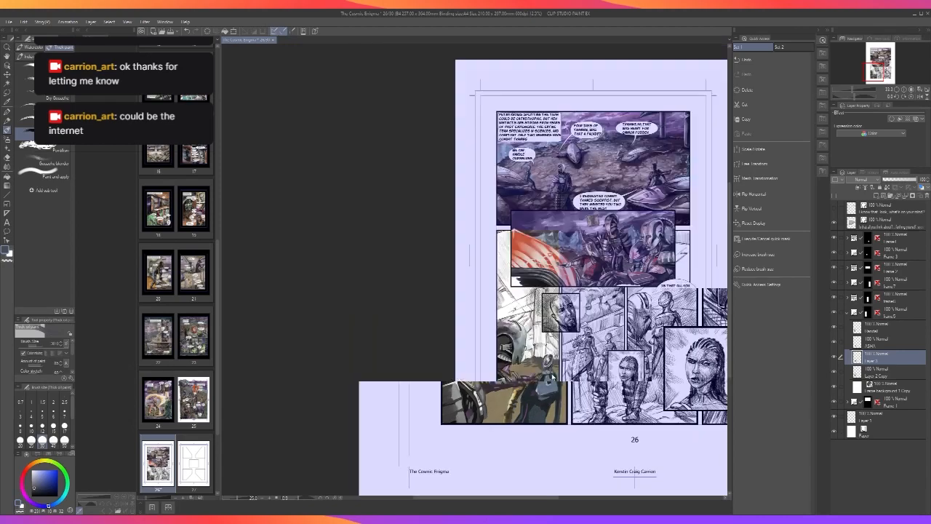
{"action": "scroll", "coordinate": [567, 379], "scroll_direction": "up", "scroll_amount": 2}
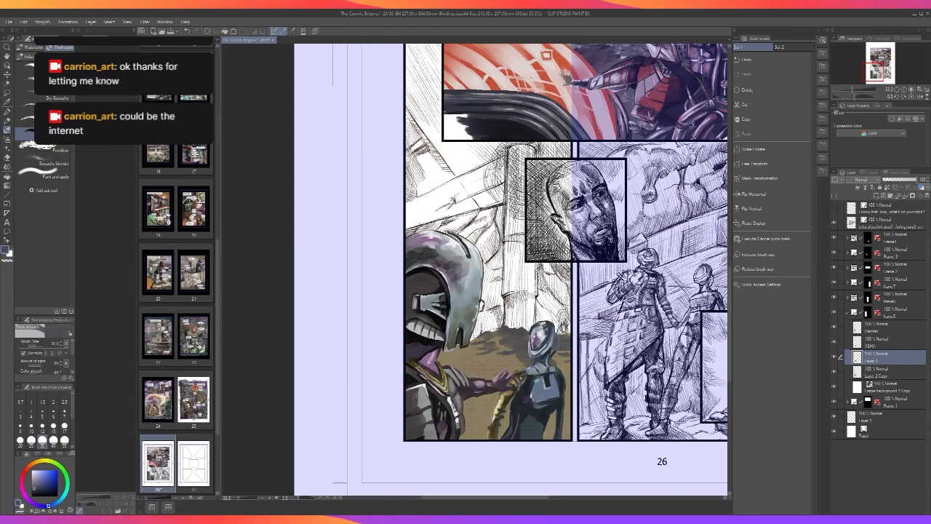
Sample a pale olive tone and paint light patches on the ground between the first helmet and the second figure.
{"action": "key", "text": "c"}
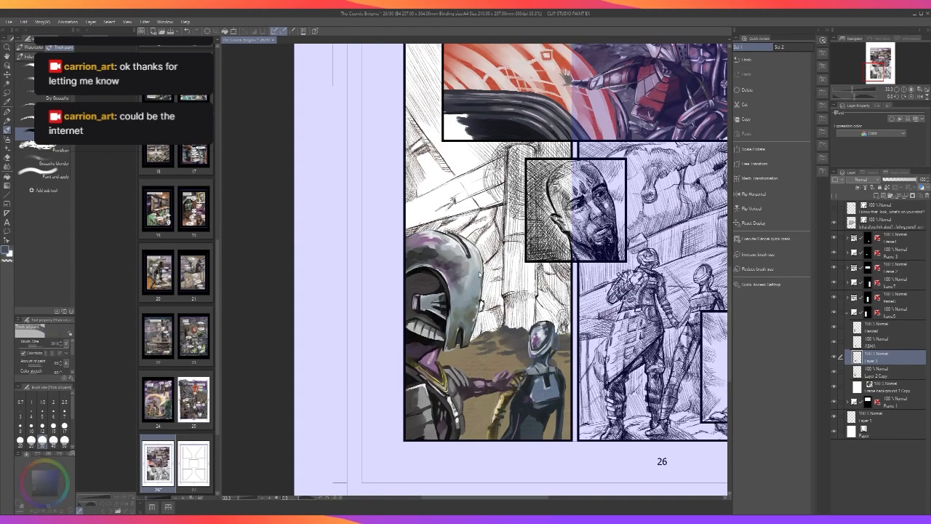
{"action": "key", "text": "c"}
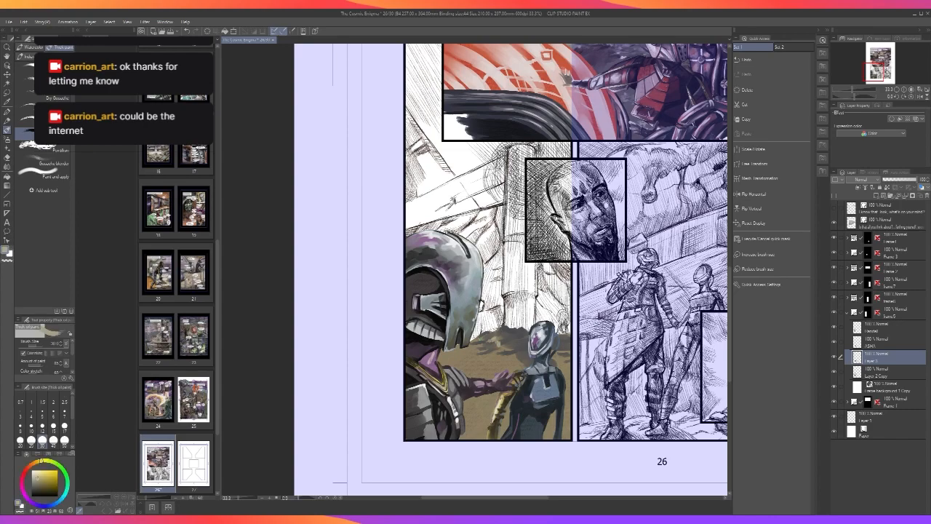
{"action": "scroll", "coordinate": [491, 335], "scroll_direction": "down", "scroll_amount": 3}
{"action": "scroll", "coordinate": [491, 335], "scroll_direction": "up", "scroll_amount": 3}
{"action": "key", "text": "bracketright"}
{"action": "key", "text": "bracketright"}
{"action": "key", "text": "bracketright"}
{"action": "key", "text": "bracketleft"}
{"action": "key", "text": "bracketleft"}
{"action": "key", "text": "bracketleft"}
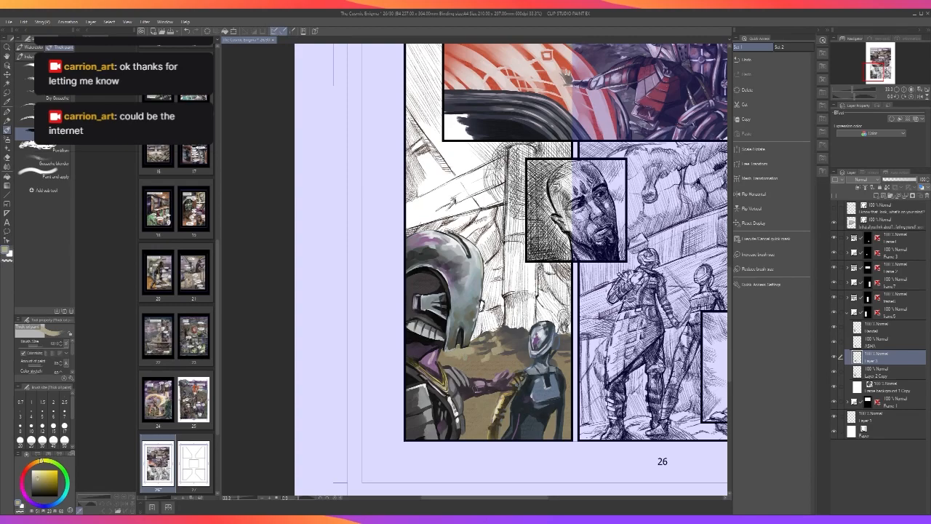
{"action": "scroll", "coordinate": [506, 327], "scroll_direction": "up", "scroll_amount": 1}
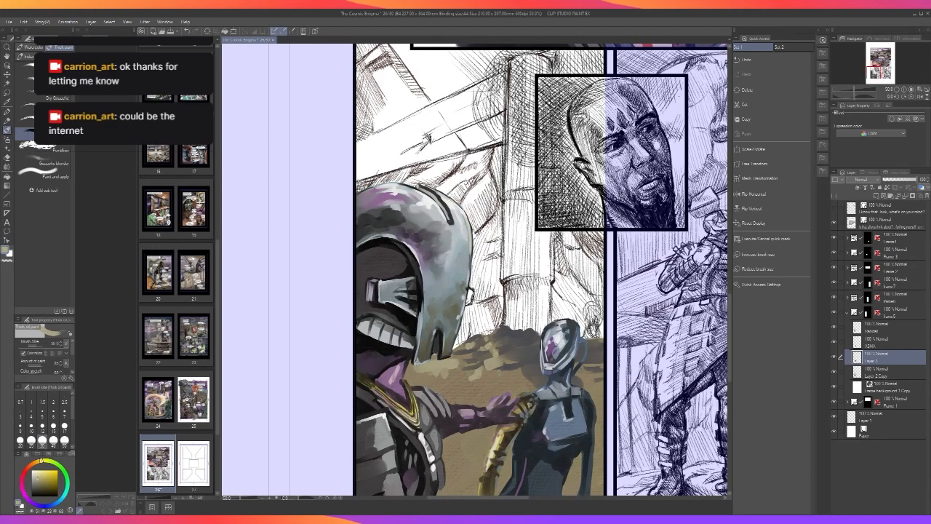
Sample a dark purple and paint dark rocks along the crest of the mound behind the second figure.
{"action": "key", "text": "c"}
{"action": "key", "text": "bracketleft"}
{"action": "key", "text": "bracketleft"}
{"action": "key", "text": "bracketleft"}
{"action": "key", "text": "bracketright"}
{"action": "key", "text": "bracketright"}
{"action": "key", "text": "bracketright"}
{"action": "scroll", "coordinate": [499, 352], "scroll_direction": "down", "scroll_amount": 2}
{"action": "scroll", "coordinate": [518, 333], "scroll_direction": "up", "scroll_amount": 2}
{"action": "key", "text": "bracketleft"}
{"action": "key", "text": "bracketleft"}
{"action": "key", "text": "bracketleft"}
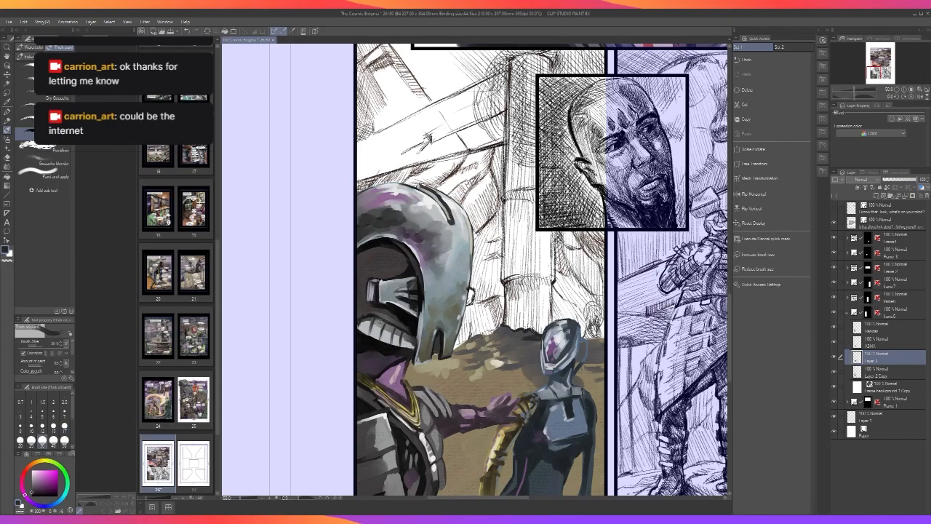
Adjust the brush size and darken the horizon line between the second figure's helmet and the panel border.
{"action": "scroll", "coordinate": [528, 330], "scroll_direction": "down", "scroll_amount": 2}
{"action": "scroll", "coordinate": [531, 328], "scroll_direction": "up", "scroll_amount": 3}
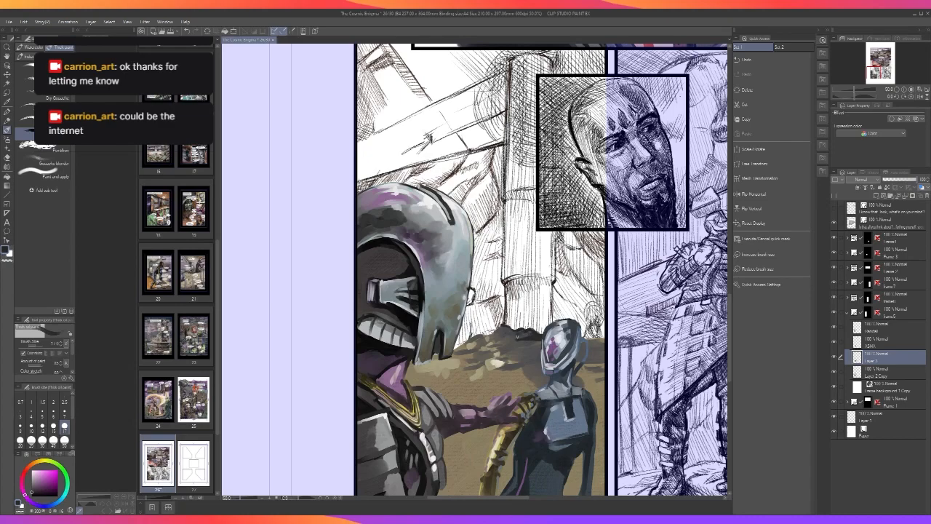
{"action": "key", "text": "]"}
{"action": "key", "text": "]"}
{"action": "key", "text": "]"}
{"action": "key", "text": "["}
{"action": "key", "text": "["}
{"action": "key", "text": "["}
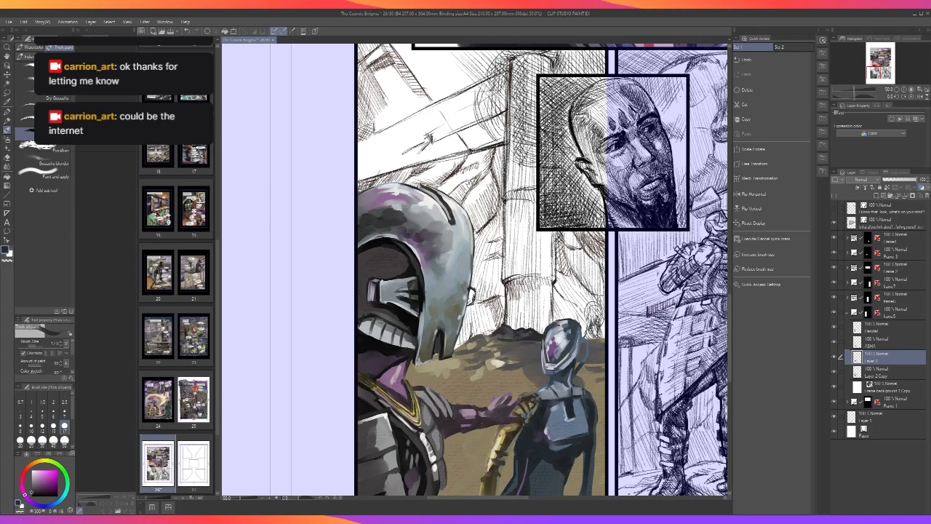
{"action": "scroll", "coordinate": [590, 334], "scroll_direction": "down", "scroll_amount": 2}
{"action": "scroll", "coordinate": [590, 334], "scroll_direction": "up", "scroll_amount": 2}
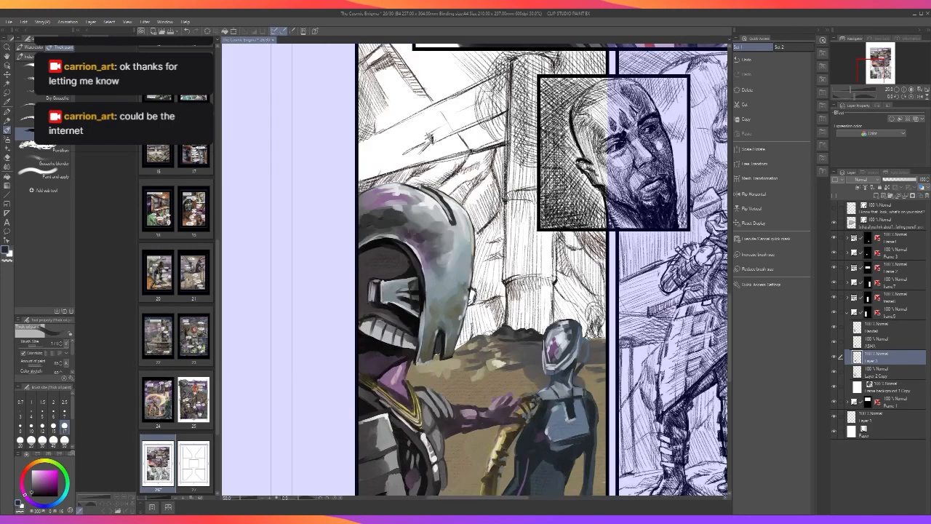
{"action": "left_click_drag", "start_coordinate": [588, 338], "coordinate": [599, 339]}
Paint dark shading down the mound's slope between the figures, enlarge the brush, and check the panel against the page.
{"action": "scroll", "coordinate": [599, 338], "scroll_direction": "up", "scroll_amount": 1}
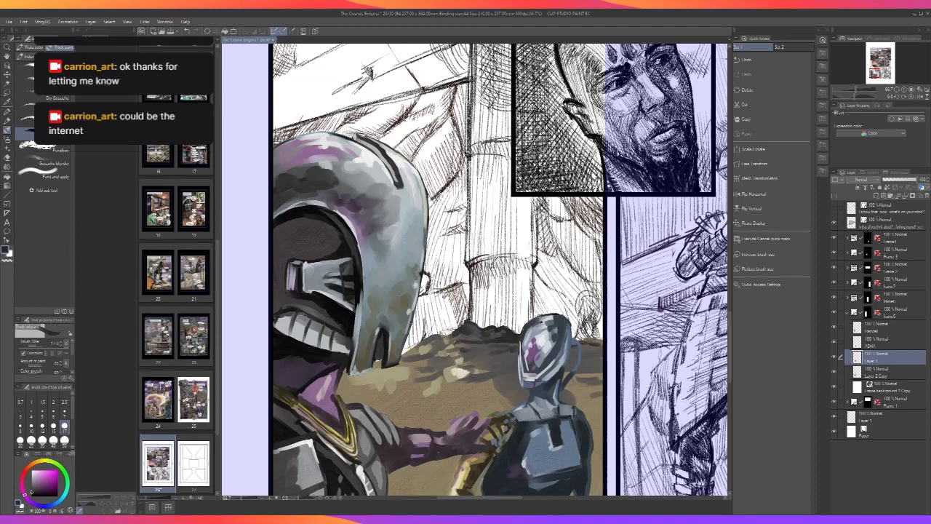
{"action": "scroll", "coordinate": [484, 325], "scroll_direction": "down", "scroll_amount": 2}
{"action": "scroll", "coordinate": [485, 342], "scroll_direction": "up", "scroll_amount": 1}
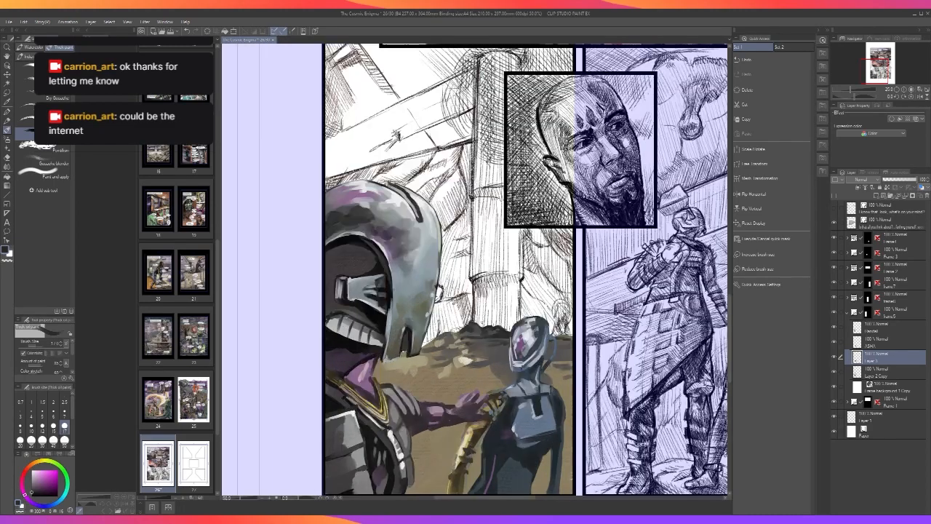
{"action": "mouse_move", "coordinate": [478, 347]}
{"action": "left_mouse_down"}
{"action": "mouse_move", "coordinate": [470, 355]}
{"action": "mouse_move", "coordinate": [493, 363]}
{"action": "mouse_move", "coordinate": [505, 384]}
{"action": "left_mouse_up"}
{"action": "key", "text": "]"}
{"action": "key", "text": "]"}
{"action": "key", "text": "]"}
{"action": "key", "text": "]"}
{"action": "key", "text": "]"}
{"action": "key", "text": "]"}
{"action": "scroll", "coordinate": [374, 159], "scroll_direction": "down", "scroll_amount": 2}
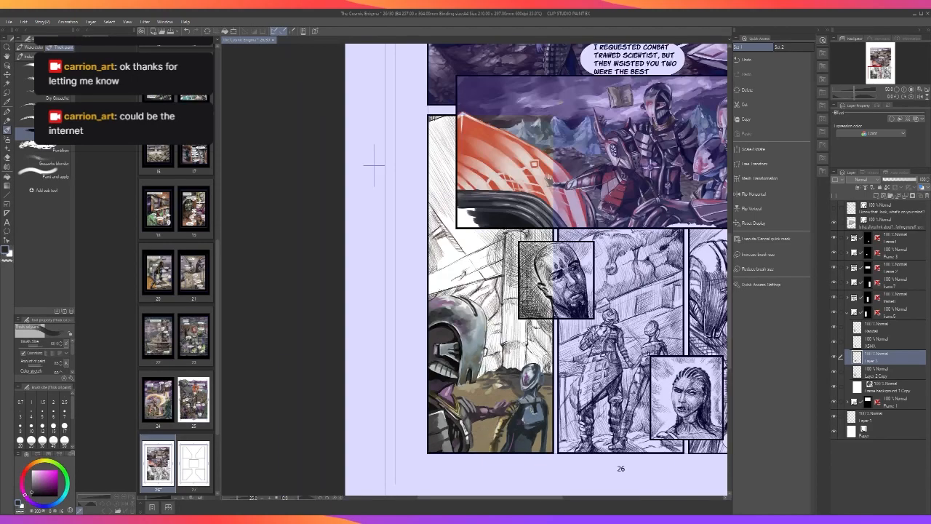
{"action": "scroll", "coordinate": [374, 165], "scroll_direction": "up", "scroll_amount": 1}
Reduce the brush size, sample the brown ground tone, paint over the ground between the figures, and check the full page.
{"action": "key", "text": "["}
{"action": "key", "text": "["}
{"action": "key", "text": "["}
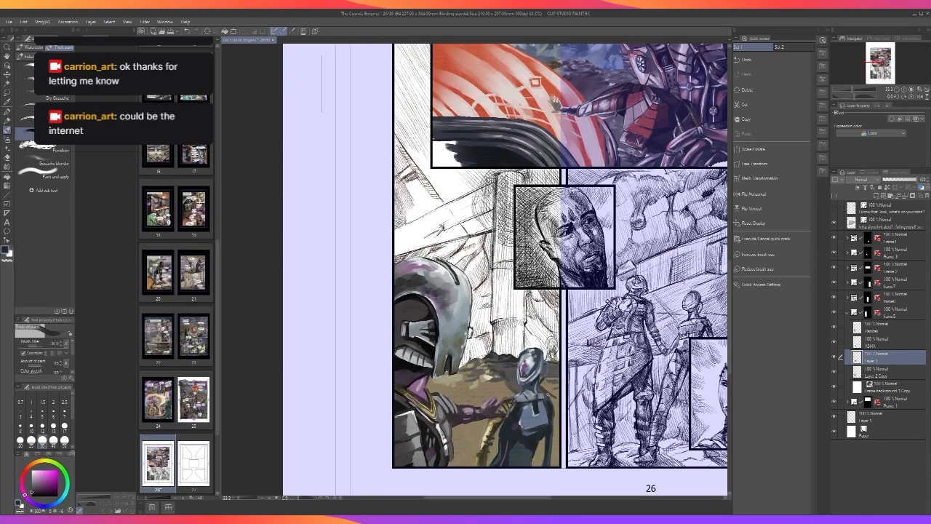
{"action": "left_click", "coordinate": [540, 389], "text": "alt"}
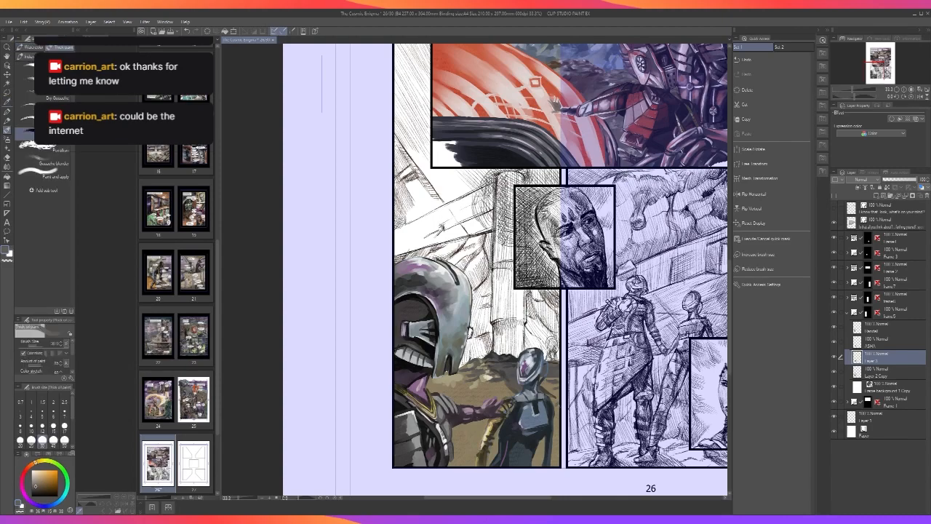
{"action": "mouse_move", "coordinate": [480, 396]}
{"action": "left_mouse_down"}
{"action": "mouse_move", "coordinate": [496, 395]}
{"action": "mouse_move", "coordinate": [455, 381]}
{"action": "left_mouse_up"}
{"action": "key", "text": "ctrl+0"}
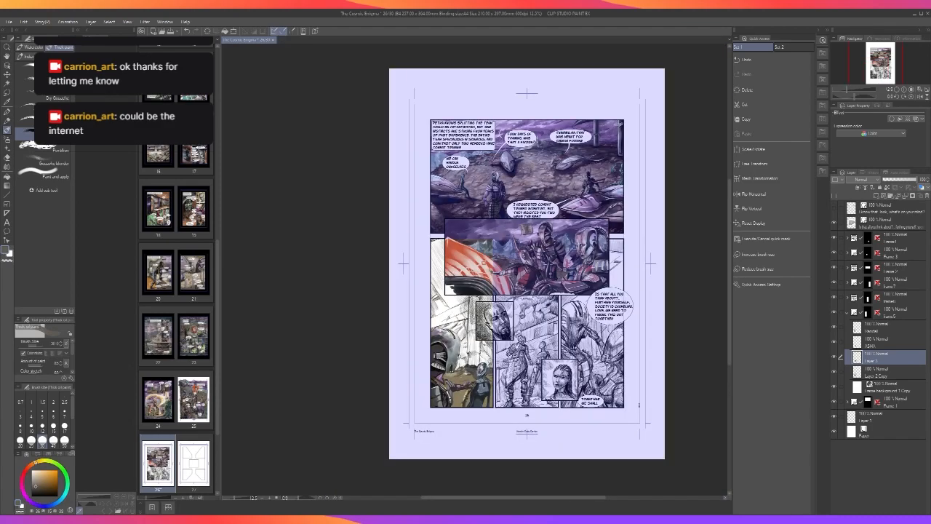
{"action": "scroll", "coordinate": [453, 371], "scroll_direction": "up", "scroll_amount": 2}
Sample a dark blue, shade the ground below the outstretched arm with a larger brush, and compare the ground layer hidden and shown.
{"action": "left_click_drag", "start_coordinate": [475, 432], "coordinate": [475, 442]}
{"action": "left_click", "coordinate": [445, 434], "text": "alt"}
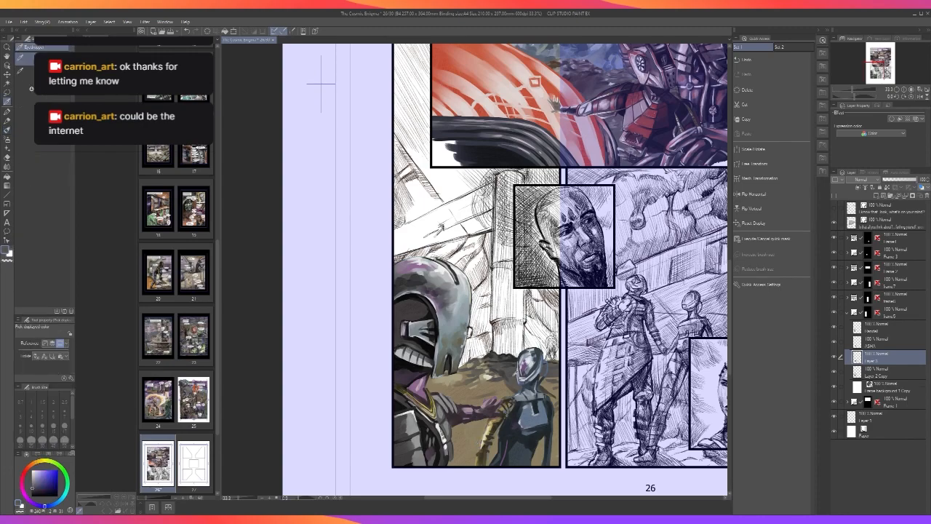
{"action": "key", "text": "bracketright"}
{"action": "key", "text": "bracketright"}
{"action": "key", "text": "bracketright"}
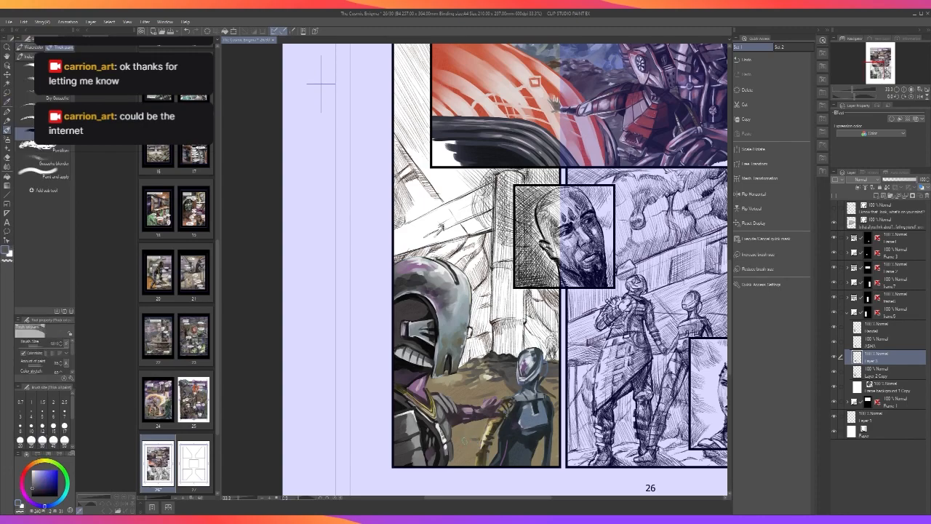
{"action": "left_click", "coordinate": [835, 357]}
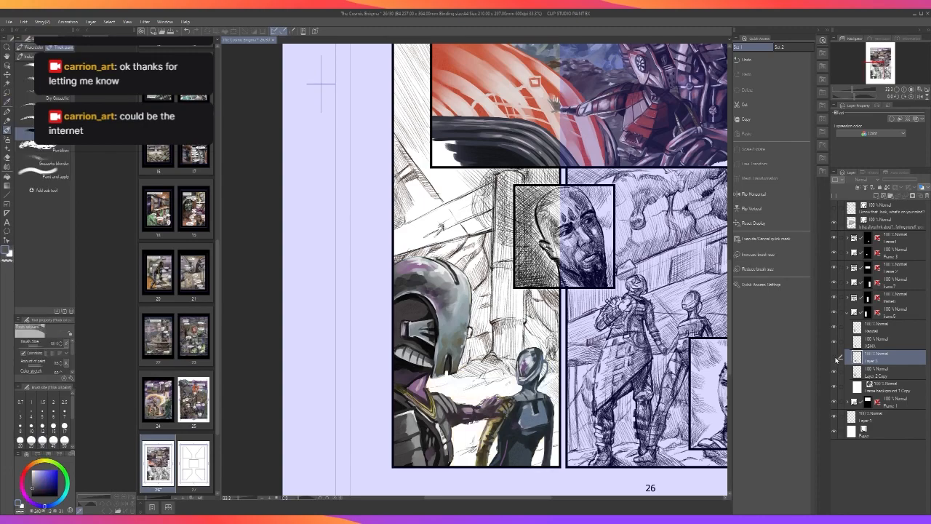
{"action": "left_click", "coordinate": [835, 357]}
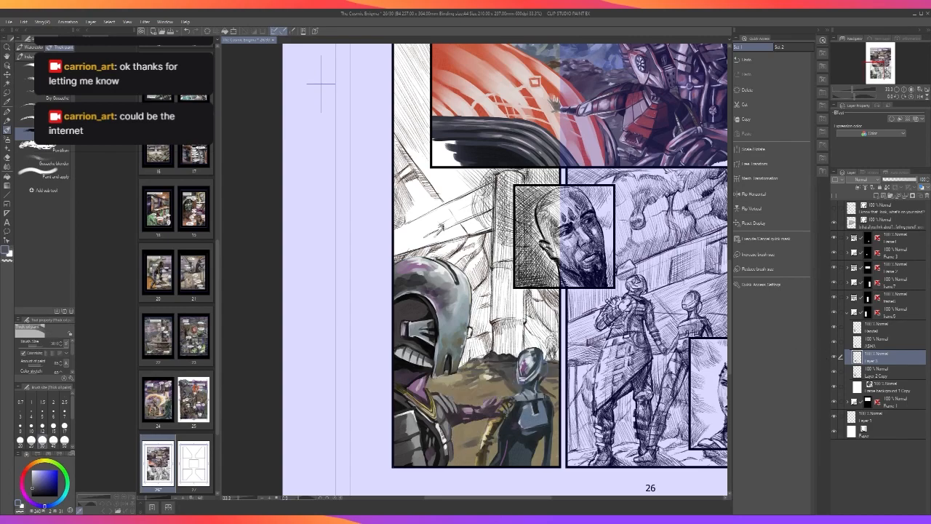
{"action": "scroll", "coordinate": [566, 432], "scroll_direction": "down", "scroll_amount": 3}
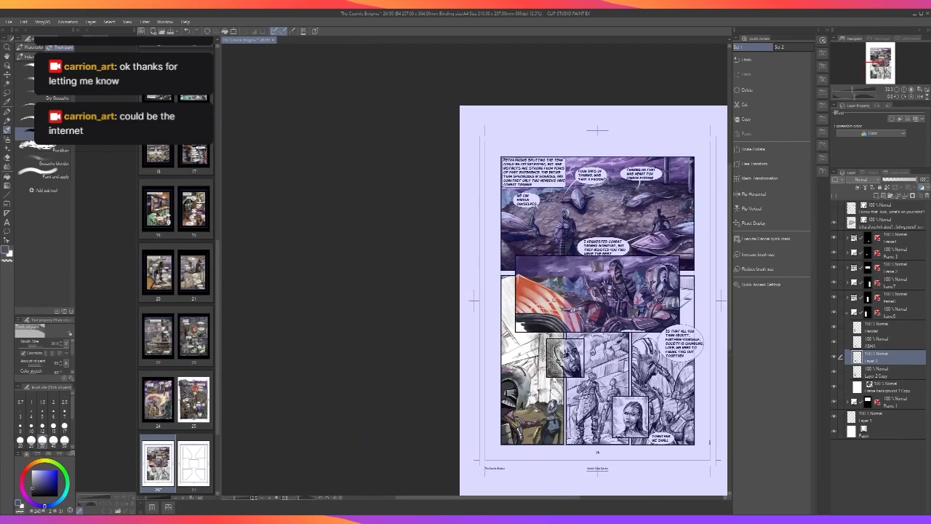
{"action": "scroll", "coordinate": [566, 431], "scroll_direction": "up", "scroll_amount": 4}
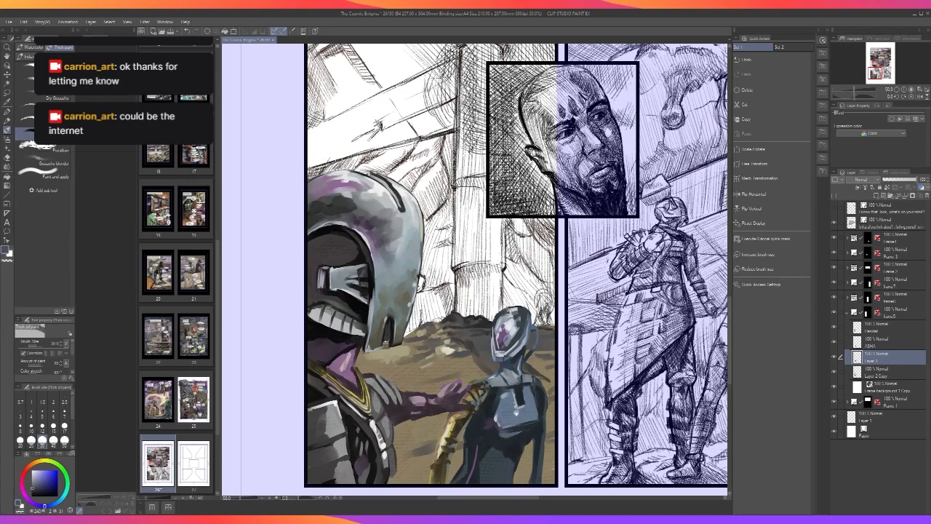
{"action": "left_click_drag", "start_coordinate": [550, 436], "coordinate": [570, 373]}
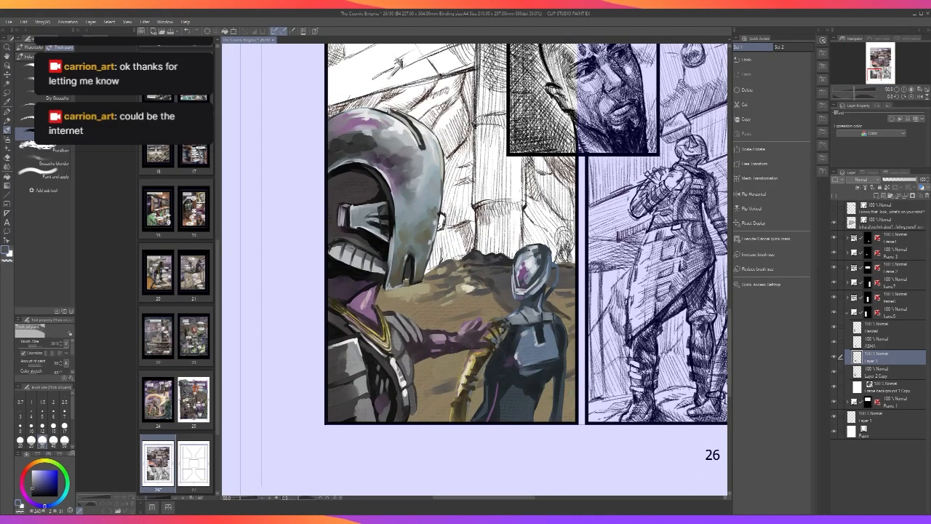
Paint shadow strokes across the foreground ground below the arm and beside the second figure, finishing with a size 17 brush.
{"action": "key", "text": "bracketleft"}
{"action": "key", "text": "bracketleft"}
{"action": "key", "text": "bracketleft"}
{"action": "key", "text": "bracketright"}
{"action": "key", "text": "bracketright"}
{"action": "key", "text": "bracketright"}
{"action": "left_click_drag", "start_coordinate": [421, 412], "coordinate": [446, 408]}
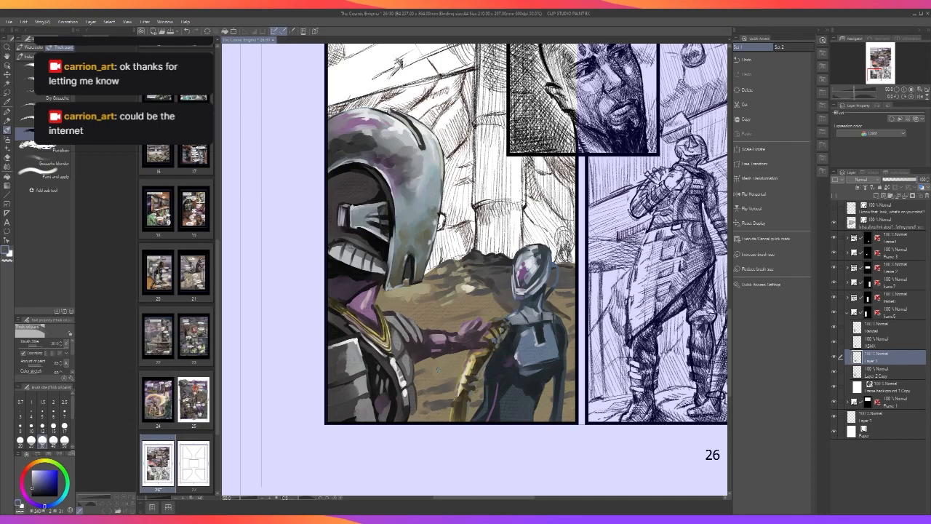
{"action": "left_click_drag", "start_coordinate": [555, 412], "coordinate": [545, 413]}
{"action": "left_click", "coordinate": [64, 427]}
{"action": "left_click_drag", "start_coordinate": [575, 406], "coordinate": [574, 382]}
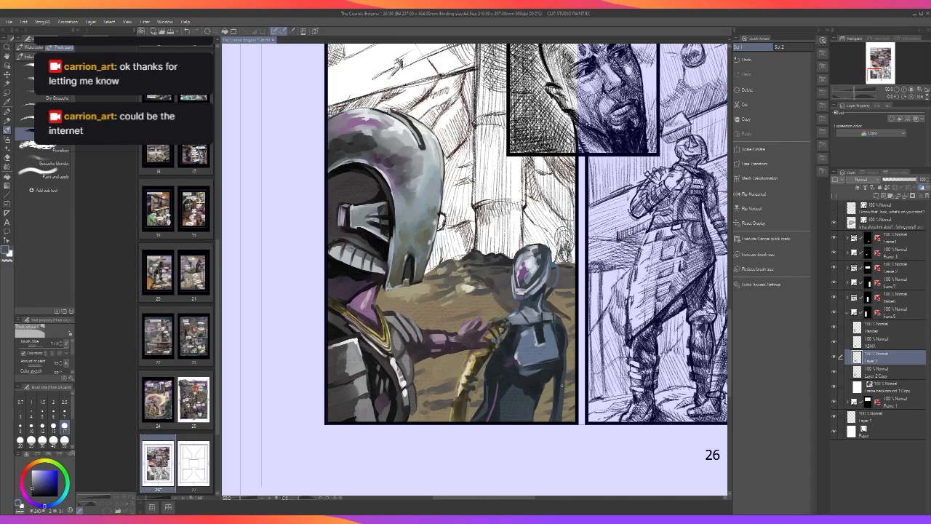
Reduce the brush to size 10, paint fine dark shadow strokes across the ground between the two figures, and check the panel.
{"action": "scroll", "coordinate": [581, 358], "scroll_direction": "down", "scroll_amount": 2}
{"action": "scroll", "coordinate": [581, 357], "scroll_direction": "up", "scroll_amount": 2}
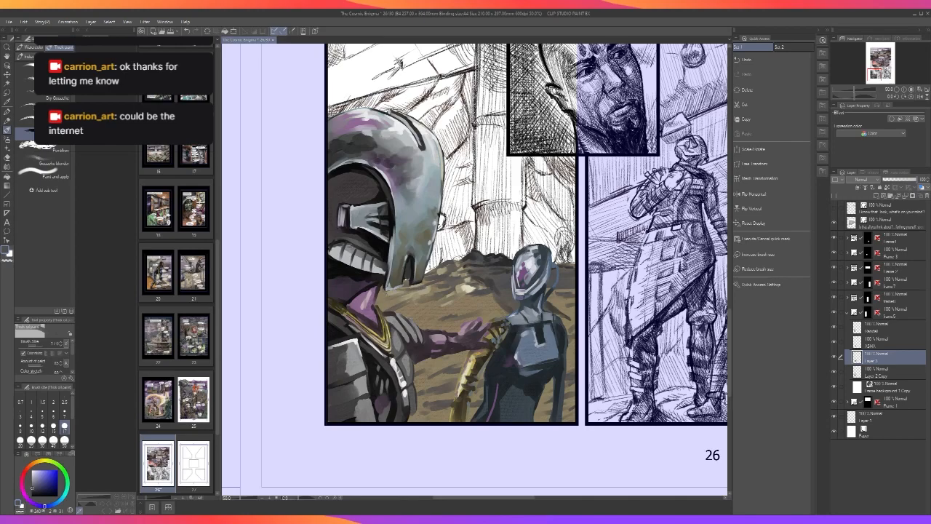
{"action": "key", "text": "bracketleft"}
{"action": "key", "text": "bracketleft"}
{"action": "key", "text": "bracketleft"}
{"action": "left_click_drag", "start_coordinate": [426, 293], "coordinate": [443, 291]}
{"action": "scroll", "coordinate": [440, 277], "scroll_direction": "down", "scroll_amount": 1}
{"action": "scroll", "coordinate": [440, 275], "scroll_direction": "up", "scroll_amount": 1}
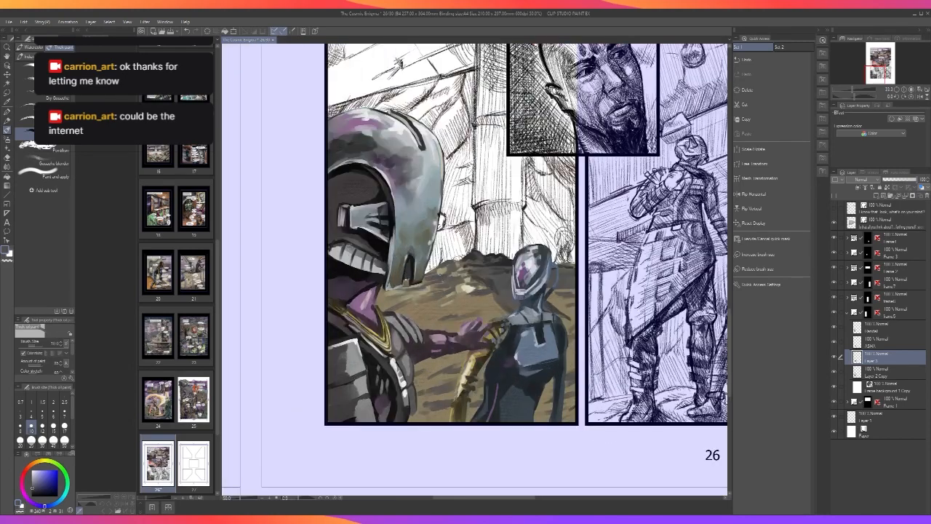
{"action": "left_click_drag", "start_coordinate": [451, 305], "coordinate": [483, 303]}
{"action": "left_click_drag", "start_coordinate": [477, 303], "coordinate": [489, 300]}
{"action": "scroll", "coordinate": [512, 287], "scroll_direction": "down", "scroll_amount": 2}
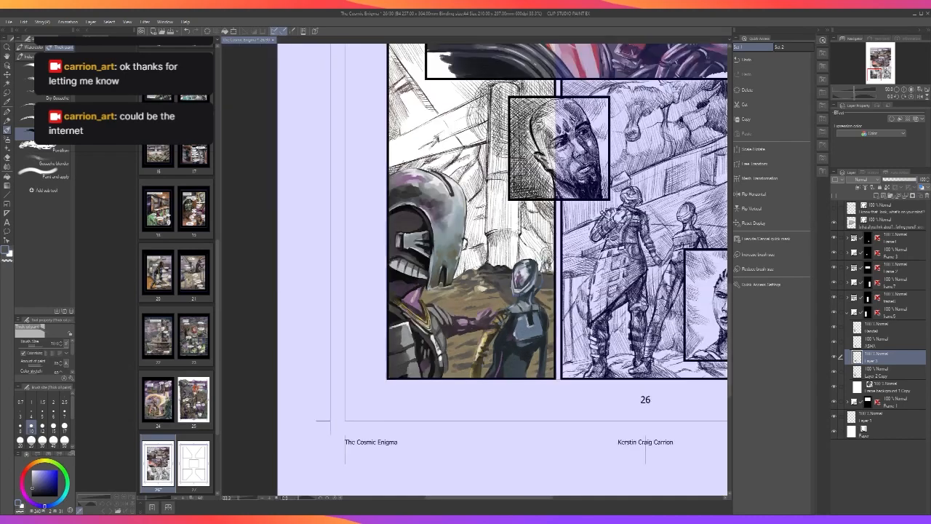
{"action": "scroll", "coordinate": [511, 288], "scroll_direction": "up", "scroll_amount": 2}
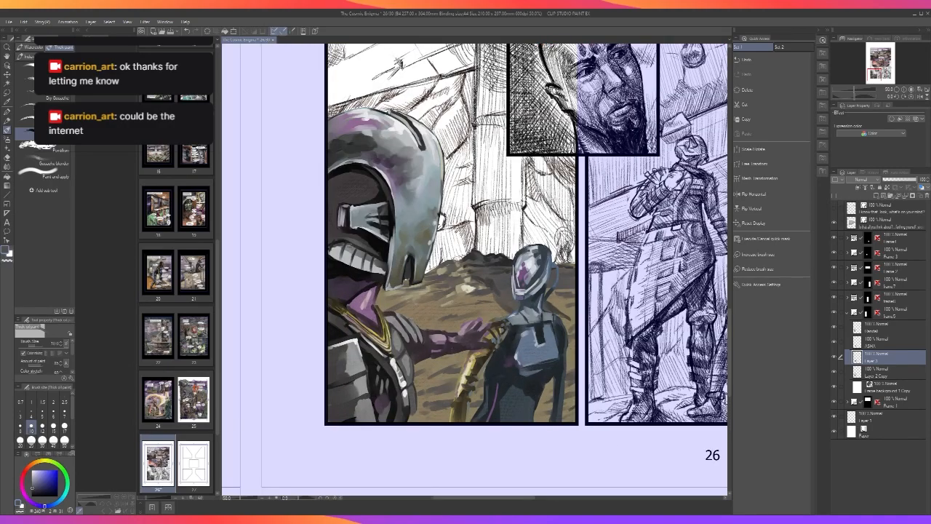
Sample olive and brown tones from the ground, touch up the area around the second figure with a larger brush, and check the page.
{"action": "left_click", "coordinate": [508, 290], "text": "alt"}
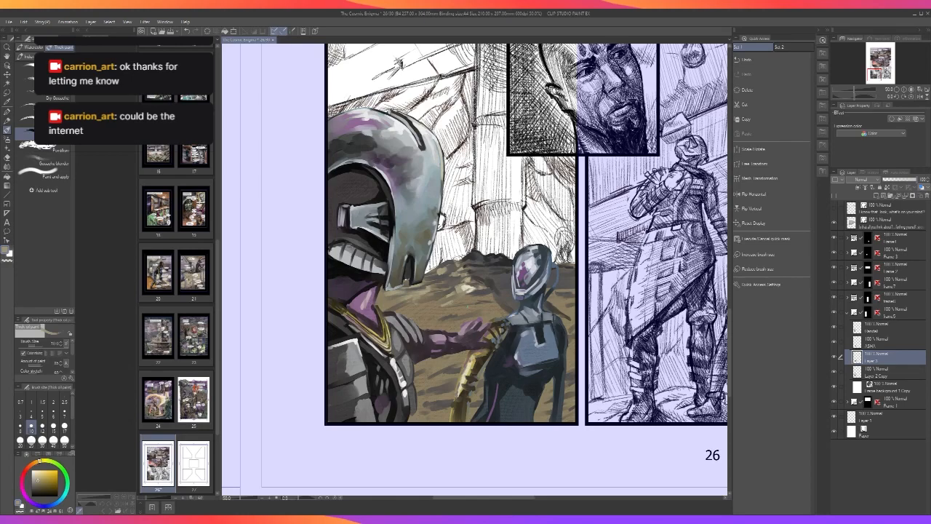
{"action": "left_click", "coordinate": [500, 277], "text": "alt"}
{"action": "left_click", "coordinate": [64, 427]}
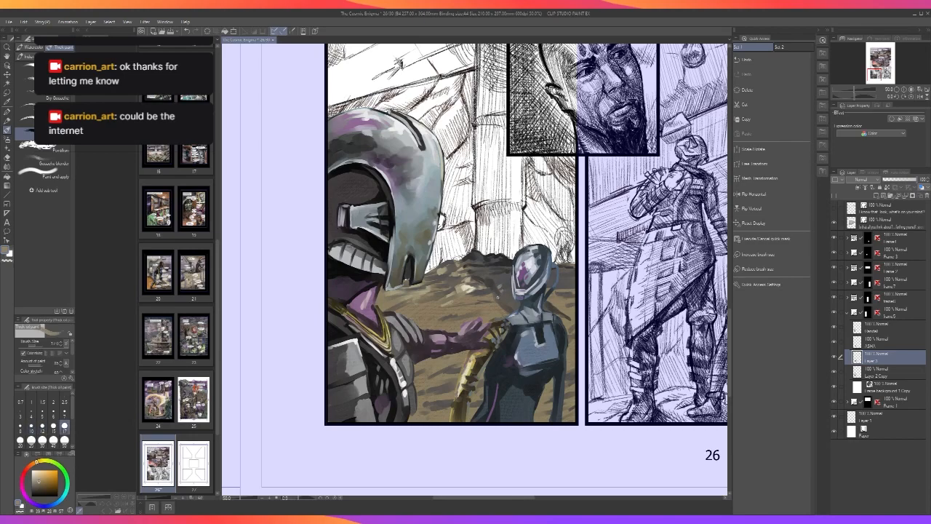
{"action": "key", "text": "bracketright"}
{"action": "key", "text": "bracketright"}
{"action": "key", "text": "bracketright"}
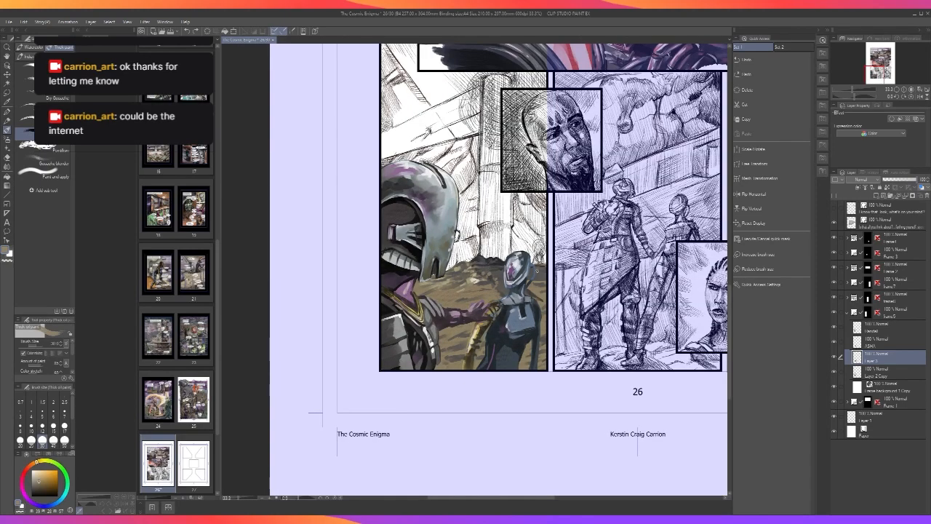
{"action": "scroll", "coordinate": [499, 281], "scroll_direction": "down", "scroll_amount": 1}
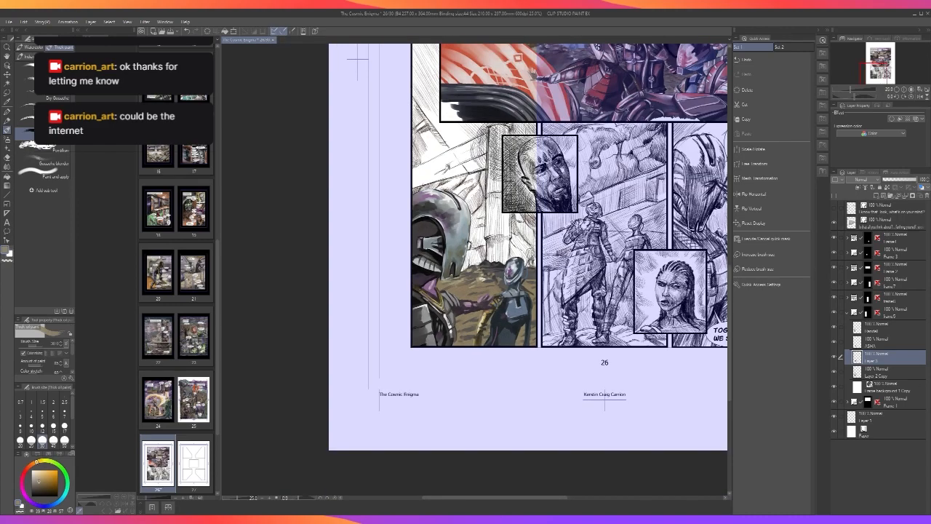
{"action": "scroll", "coordinate": [498, 281], "scroll_direction": "down", "scroll_amount": 2}
{"action": "scroll", "coordinate": [498, 280], "scroll_direction": "up", "scroll_amount": 3}
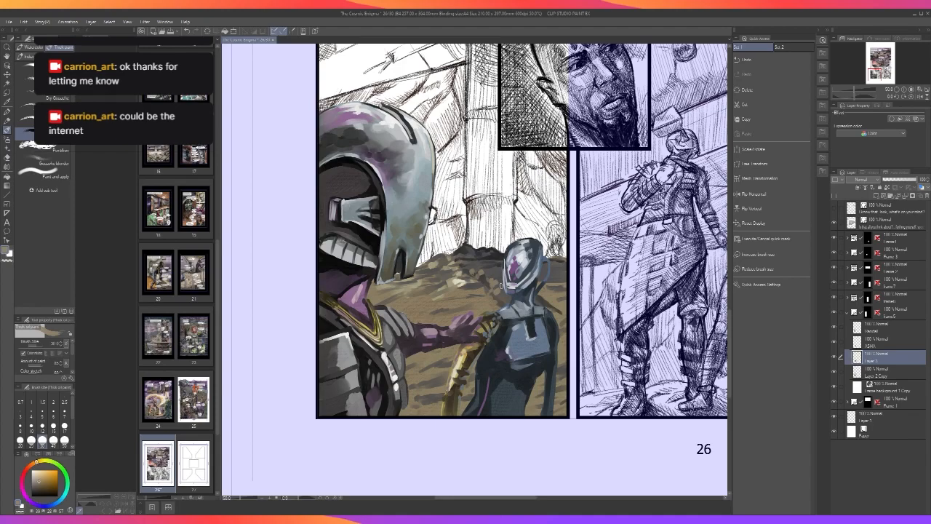
Rename the painted ground layer as ground and check the panel against the full page.
{"action": "scroll", "coordinate": [500, 286], "scroll_direction": "down", "scroll_amount": 1}
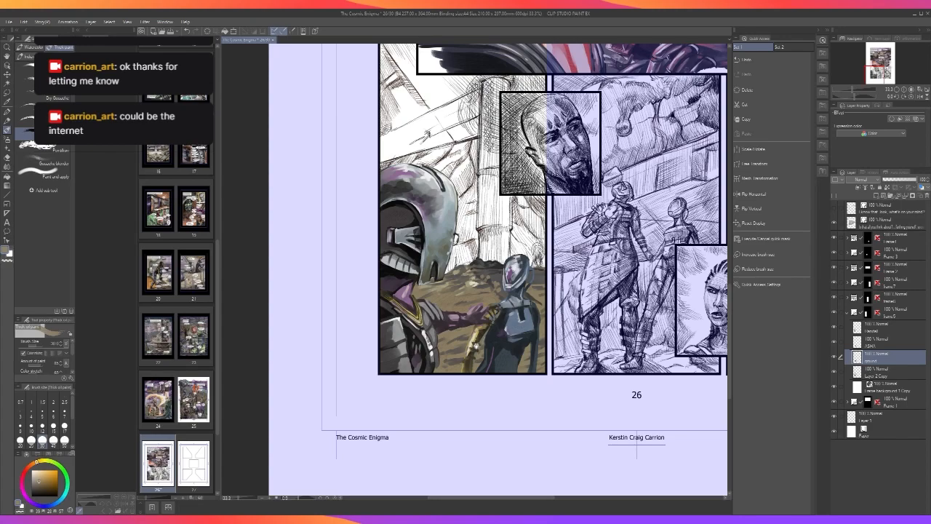
{"action": "left_click_drag", "start_coordinate": [482, 370], "coordinate": [490, 472]}
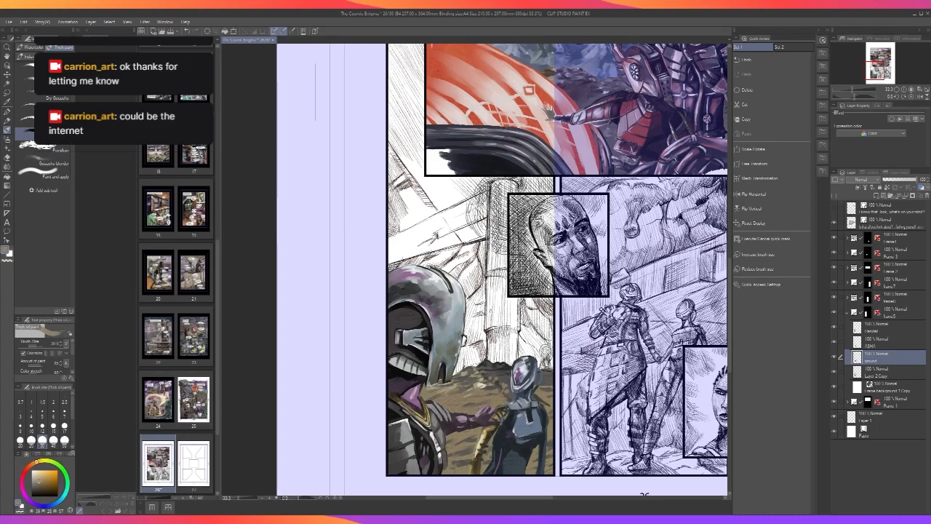
{"action": "scroll", "coordinate": [491, 310], "scroll_direction": "down", "scroll_amount": 3}
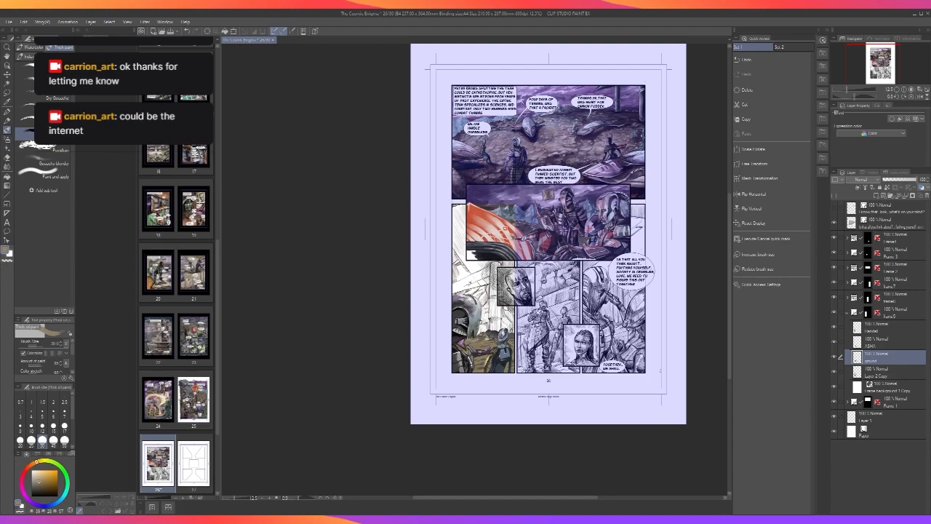
{"action": "scroll", "coordinate": [476, 270], "scroll_direction": "up", "scroll_amount": 3}
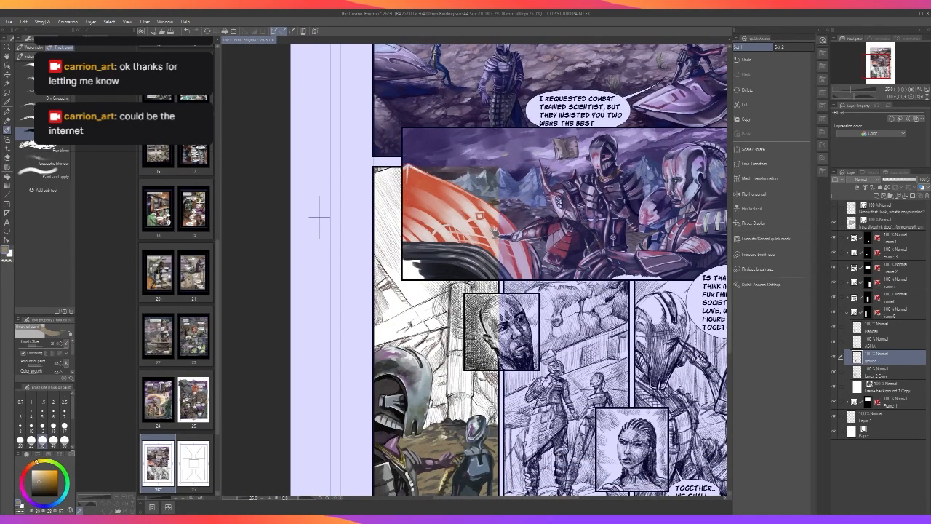
{"action": "scroll", "coordinate": [622, 263], "scroll_direction": "up", "scroll_amount": 1}
{"action": "left_click_drag", "start_coordinate": [568, 335], "coordinate": [666, 193]}
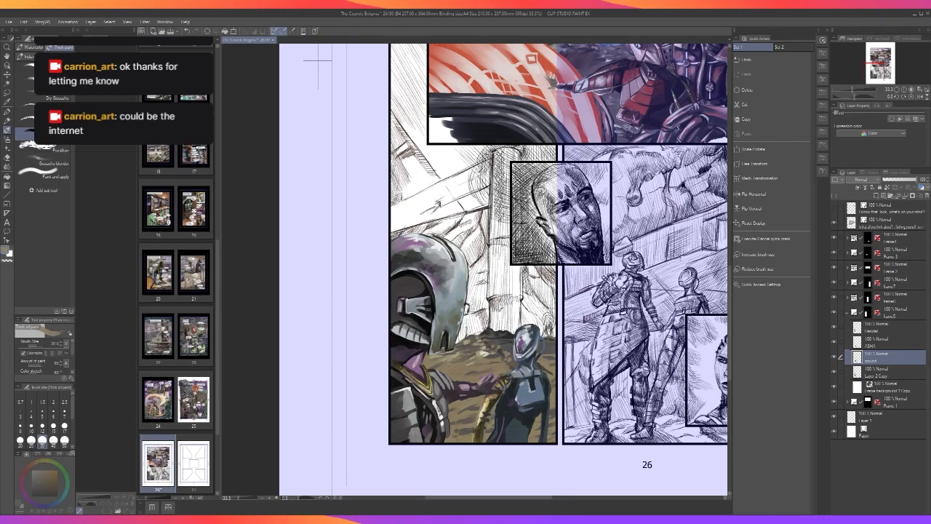
Sample the grey-blue from the second figure's helmet and enlarge the brush for blocking in the background.
{"action": "left_click", "coordinate": [525, 341], "text": "alt"}
{"action": "key", "text": "bracketright"}
{"action": "key", "text": "bracketright"}
{"action": "key", "text": "bracketright"}
{"action": "key", "text": "bracketright"}
{"action": "key", "text": "bracketright"}
{"action": "key", "text": "bracketright"}
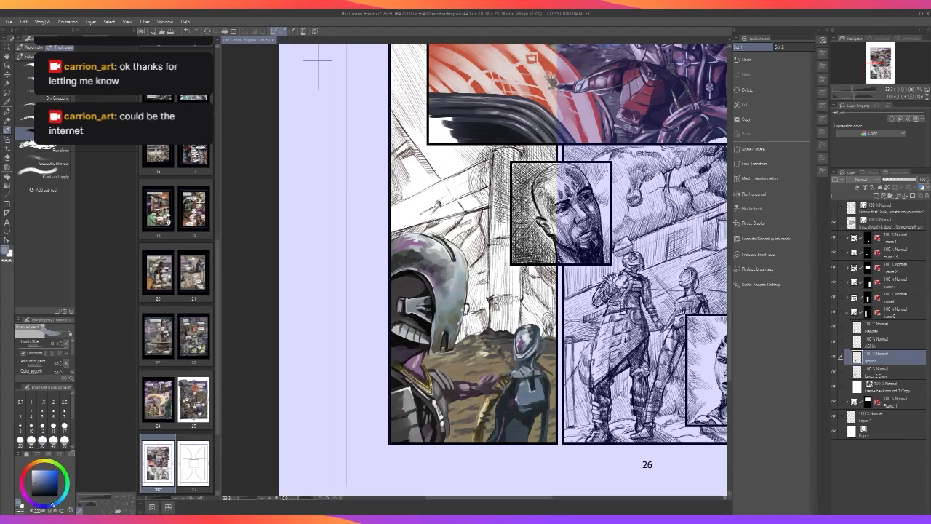
{"action": "left_click_drag", "start_coordinate": [510, 300], "coordinate": [498, 304]}
{"action": "key", "text": "bracketright"}
{"action": "key", "text": "bracketright"}
{"action": "key", "text": "bracketright"}
{"action": "left_click_drag", "start_coordinate": [494, 156], "coordinate": [495, 258]}
{"action": "left_click_drag", "start_coordinate": [491, 211], "coordinate": [493, 288]}
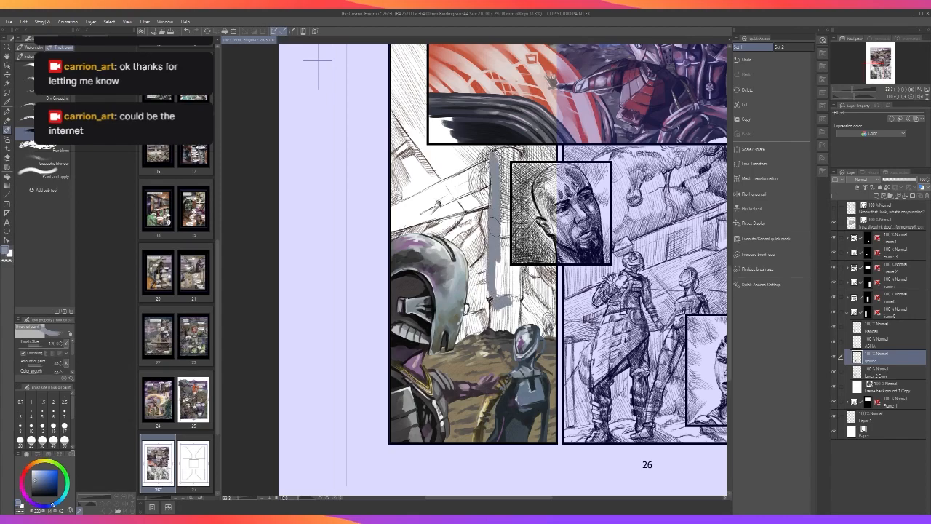
{"action": "key", "text": "ctrl+z"}
{"action": "key", "text": "ctrl+z"}
{"action": "key", "text": "ctrl+z"}
{"action": "key", "text": "ctrl+z"}
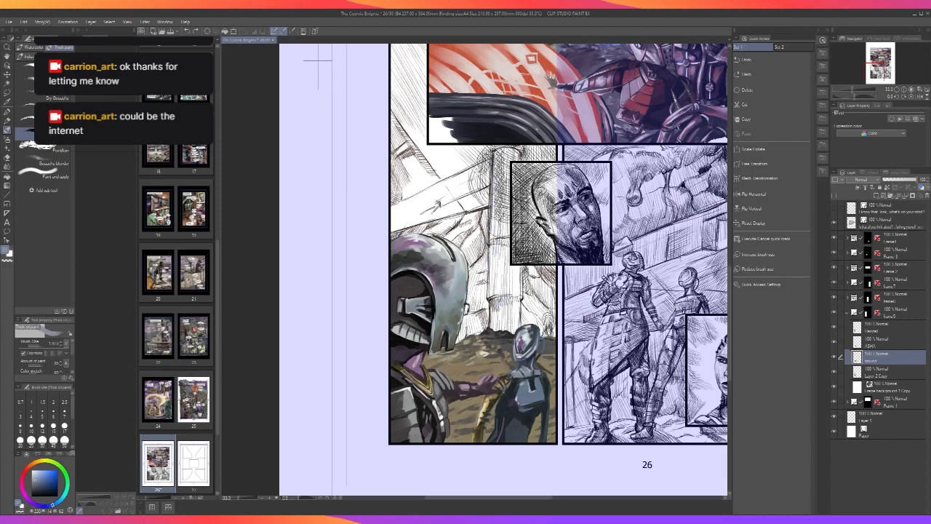
Add a new layer beneath the ground layer and block in the tall pillar behind the figures in flat grey-blue.
{"action": "left_click", "coordinate": [879, 198]}
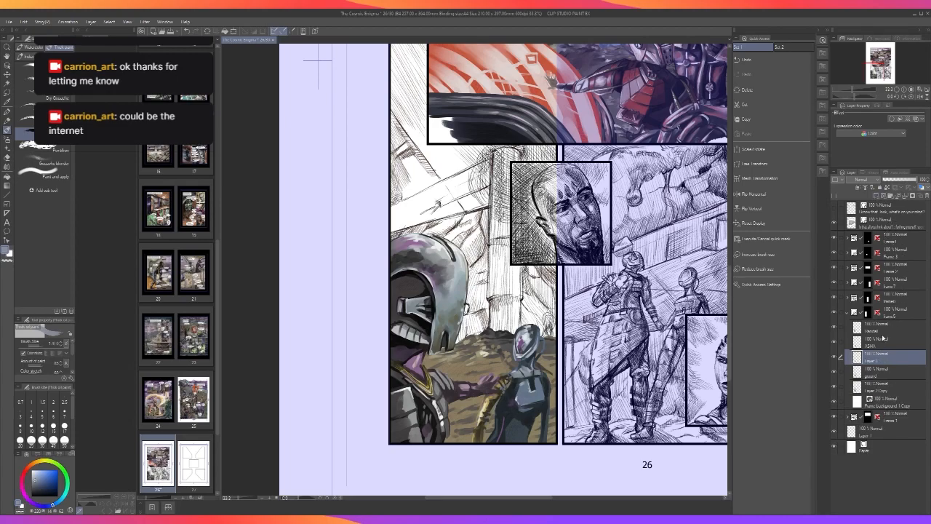
{"action": "left_click_drag", "start_coordinate": [887, 360], "coordinate": [887, 379]}
{"action": "mouse_move", "coordinate": [495, 290]}
{"action": "left_mouse_down"}
{"action": "mouse_move", "coordinate": [495, 327]}
{"action": "mouse_move", "coordinate": [499, 317]}
{"action": "mouse_move", "coordinate": [507, 328]}
{"action": "mouse_move", "coordinate": [492, 328]}
{"action": "mouse_move", "coordinate": [498, 294]}
{"action": "mouse_move", "coordinate": [496, 344]}
{"action": "mouse_move", "coordinate": [509, 283]}
{"action": "mouse_move", "coordinate": [506, 321]}
{"action": "left_mouse_up"}
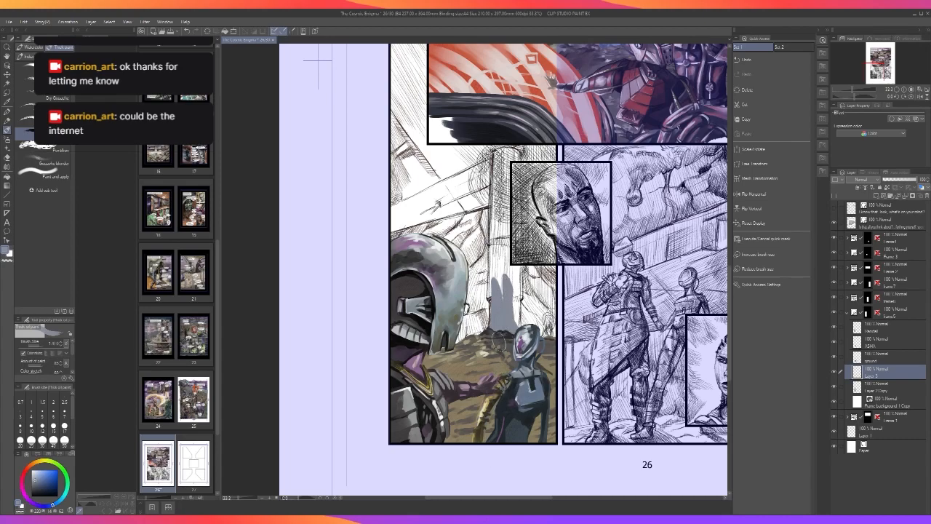
{"action": "left_click_drag", "start_coordinate": [501, 270], "coordinate": [504, 379]}
{"action": "mouse_move", "coordinate": [515, 282]}
{"action": "left_mouse_down"}
{"action": "mouse_move", "coordinate": [510, 326]}
{"action": "mouse_move", "coordinate": [512, 262]}
{"action": "mouse_move", "coordinate": [518, 295]}
{"action": "mouse_move", "coordinate": [512, 264]}
{"action": "mouse_move", "coordinate": [496, 260]}
{"action": "mouse_move", "coordinate": [492, 279]}
{"action": "mouse_move", "coordinate": [497, 218]}
{"action": "mouse_move", "coordinate": [503, 280]}
{"action": "mouse_move", "coordinate": [492, 298]}
{"action": "mouse_move", "coordinate": [495, 201]}
{"action": "mouse_move", "coordinate": [508, 234]}
{"action": "mouse_move", "coordinate": [510, 211]}
{"action": "mouse_move", "coordinate": [496, 173]}
{"action": "mouse_move", "coordinate": [494, 218]}
{"action": "mouse_move", "coordinate": [493, 156]}
{"action": "mouse_move", "coordinate": [517, 153]}
{"action": "mouse_move", "coordinate": [523, 133]}
{"action": "mouse_move", "coordinate": [498, 162]}
{"action": "mouse_move", "coordinate": [512, 155]}
{"action": "mouse_move", "coordinate": [515, 166]}
{"action": "mouse_move", "coordinate": [500, 186]}
{"action": "mouse_move", "coordinate": [505, 171]}
{"action": "left_mouse_up"}
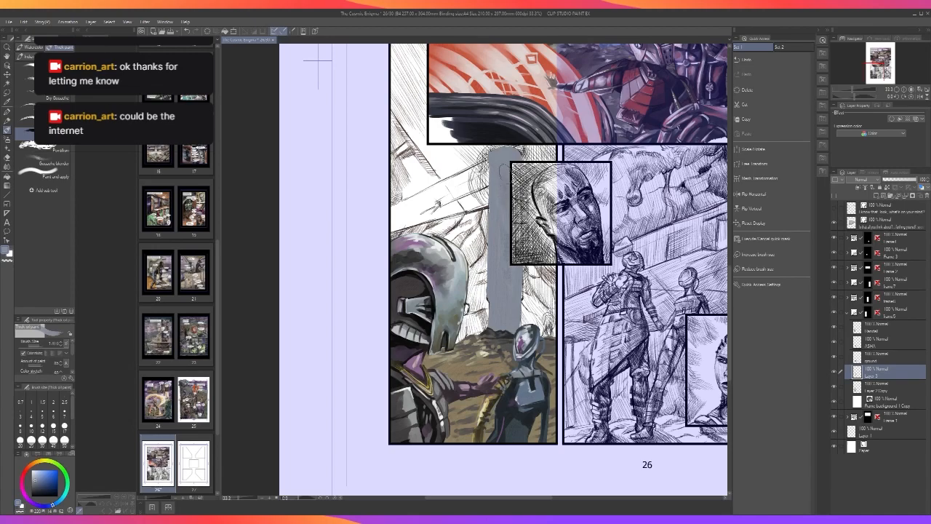
Rename the pillar layer as ship_pillar and add a new layer directly beneath it.
{"action": "scroll", "coordinate": [535, 284], "scroll_direction": "down", "scroll_amount": 1}
{"action": "scroll", "coordinate": [507, 262], "scroll_direction": "up", "scroll_amount": 1}
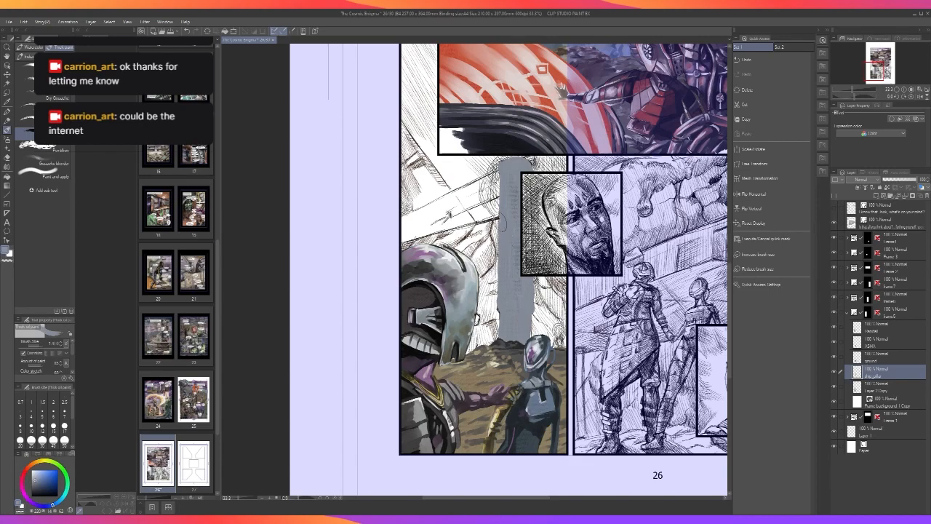
{"action": "left_click_drag", "start_coordinate": [513, 317], "coordinate": [512, 354]}
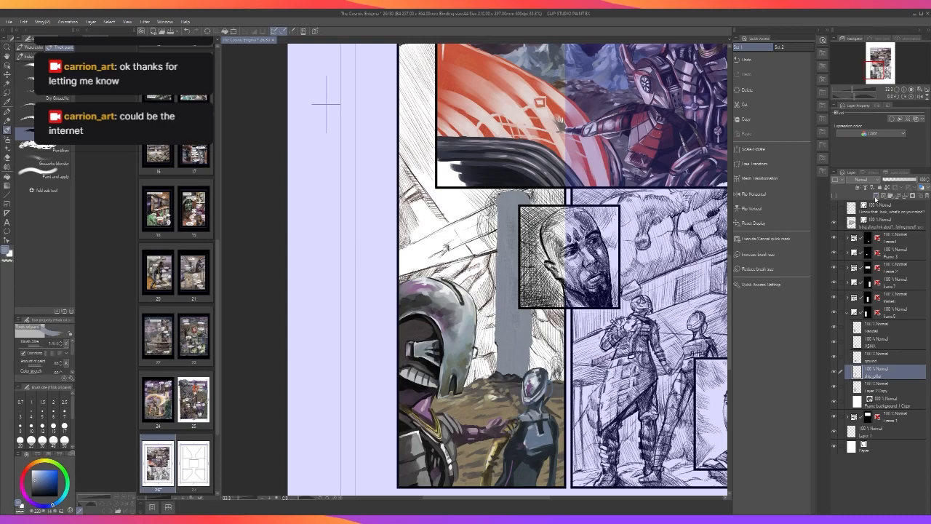
{"action": "left_click", "coordinate": [880, 195]}
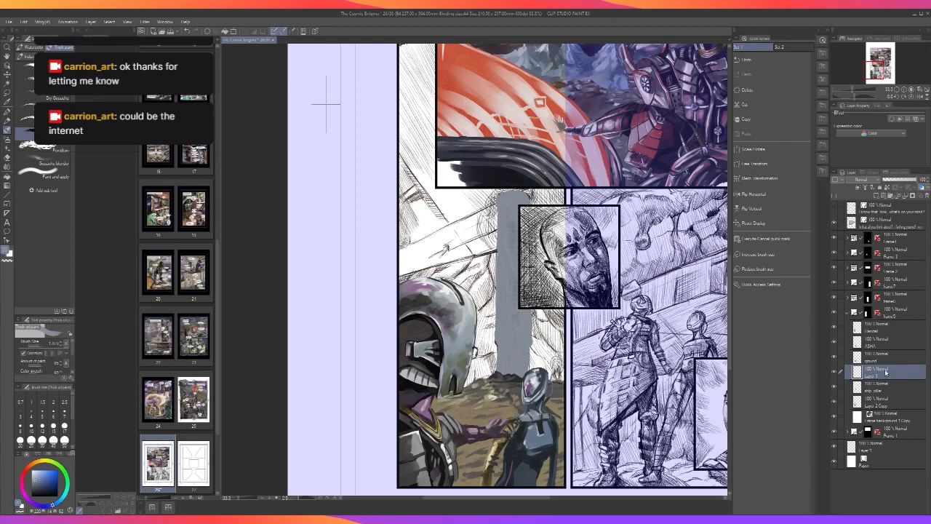
{"action": "left_click_drag", "start_coordinate": [885, 395], "coordinate": [885, 395]}
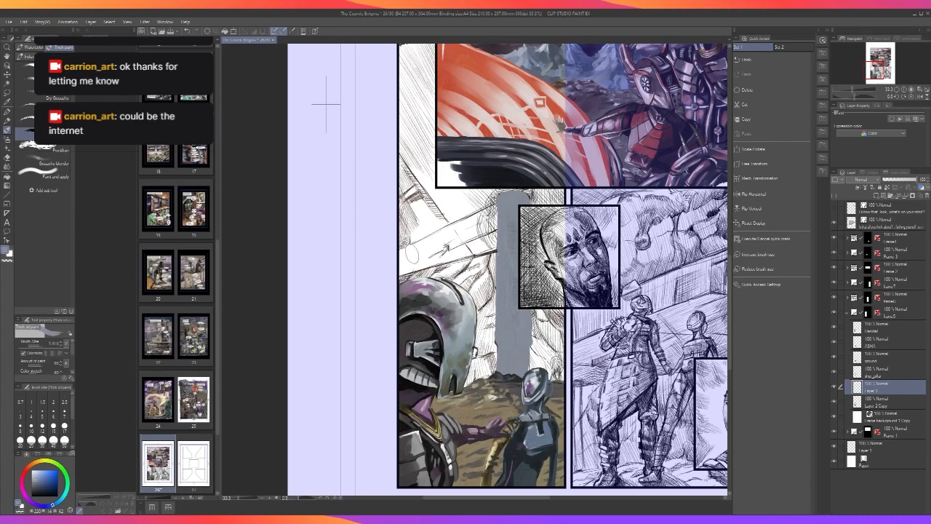
Sample a dark slate blue from the second figure and paint the large diagonal ship shape behind the pillar and in the panel's upper corner.
{"action": "key", "text": "space"}
{"action": "left_click", "coordinate": [477, 156], "text": "alt"}
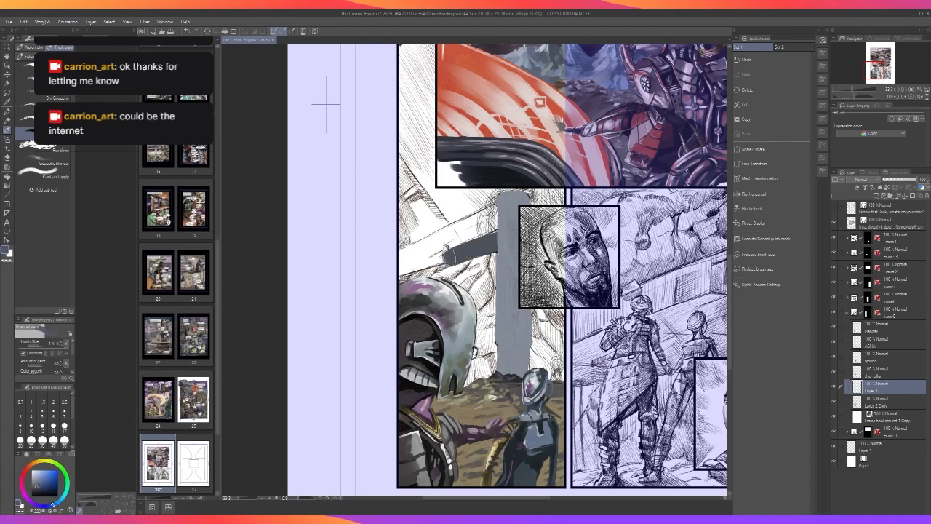
{"action": "key", "text": "alt"}
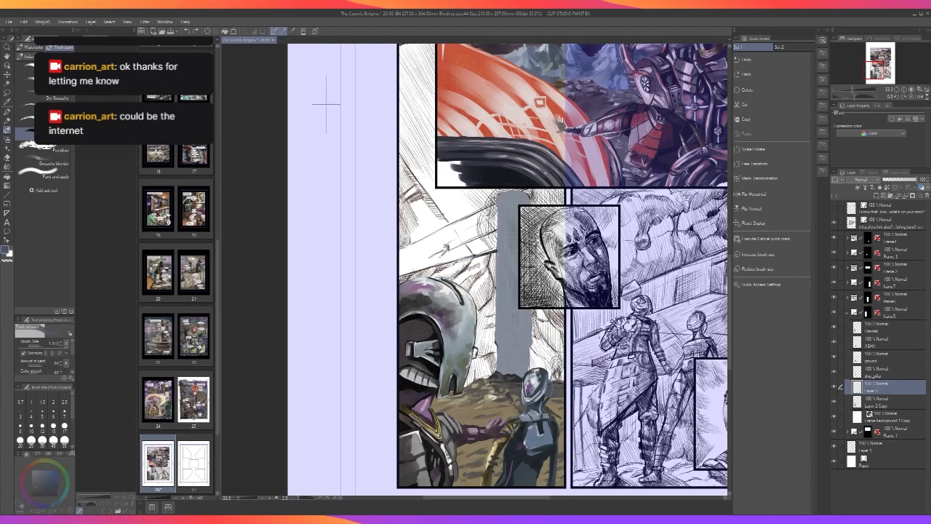
{"action": "left_click", "coordinate": [537, 429], "text": "alt"}
{"action": "mouse_move", "coordinate": [507, 233]}
{"action": "left_mouse_down"}
{"action": "mouse_move", "coordinate": [386, 271]}
{"action": "mouse_move", "coordinate": [494, 240]}
{"action": "mouse_move", "coordinate": [512, 231]}
{"action": "mouse_move", "coordinate": [509, 213]}
{"action": "mouse_move", "coordinate": [557, 194]}
{"action": "mouse_move", "coordinate": [506, 202]}
{"action": "mouse_move", "coordinate": [382, 257]}
{"action": "mouse_move", "coordinate": [465, 226]}
{"action": "mouse_move", "coordinate": [450, 238]}
{"action": "mouse_move", "coordinate": [505, 203]}
{"action": "mouse_move", "coordinate": [499, 193]}
{"action": "mouse_move", "coordinate": [412, 236]}
{"action": "mouse_move", "coordinate": [465, 205]}
{"action": "mouse_move", "coordinate": [408, 231]}
{"action": "mouse_move", "coordinate": [451, 188]}
{"action": "left_mouse_up"}
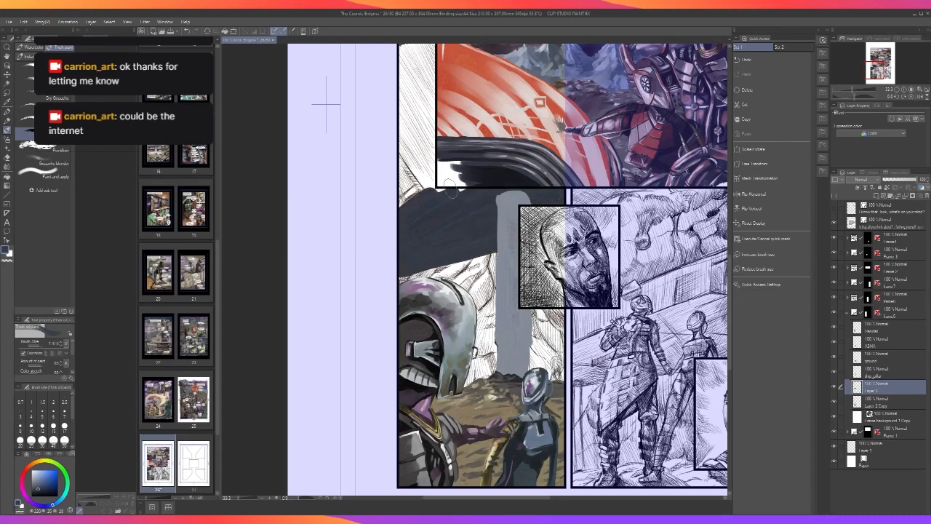
{"action": "left_click_drag", "start_coordinate": [475, 323], "coordinate": [496, 407]}
{"action": "mouse_move", "coordinate": [446, 265]}
{"action": "left_mouse_down"}
{"action": "mouse_move", "coordinate": [489, 277]}
{"action": "mouse_move", "coordinate": [460, 275]}
{"action": "mouse_move", "coordinate": [460, 266]}
{"action": "mouse_move", "coordinate": [418, 292]}
{"action": "mouse_move", "coordinate": [428, 261]}
{"action": "mouse_move", "coordinate": [454, 229]}
{"action": "left_mouse_up"}
{"action": "left_click_drag", "start_coordinate": [416, 139], "coordinate": [479, 118]}
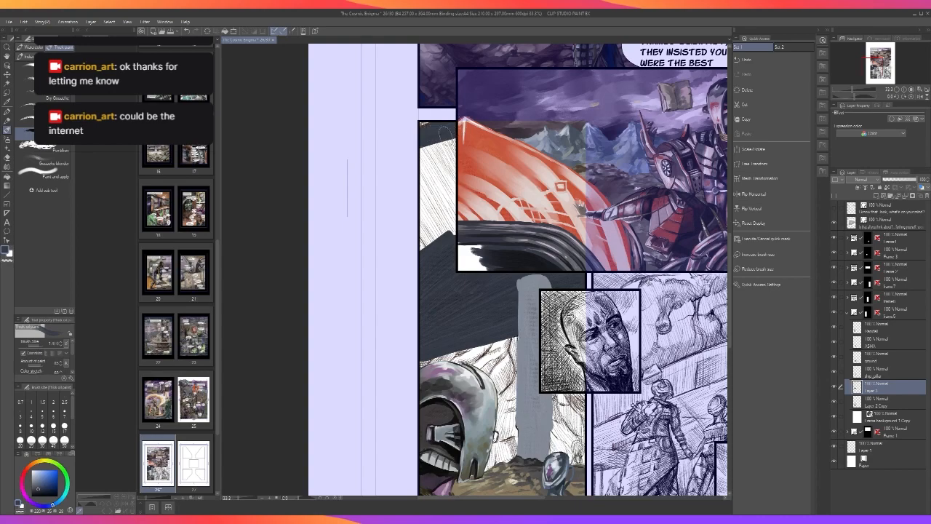
{"action": "key", "text": "ctrl+z"}
{"action": "mouse_move", "coordinate": [416, 138]}
{"action": "left_mouse_down"}
{"action": "mouse_move", "coordinate": [458, 120]}
{"action": "mouse_move", "coordinate": [431, 126]}
{"action": "left_mouse_up"}
{"action": "key", "text": "ctrl+z"}
{"action": "key", "text": "ctrl+z"}
{"action": "key", "text": "ctrl+z"}
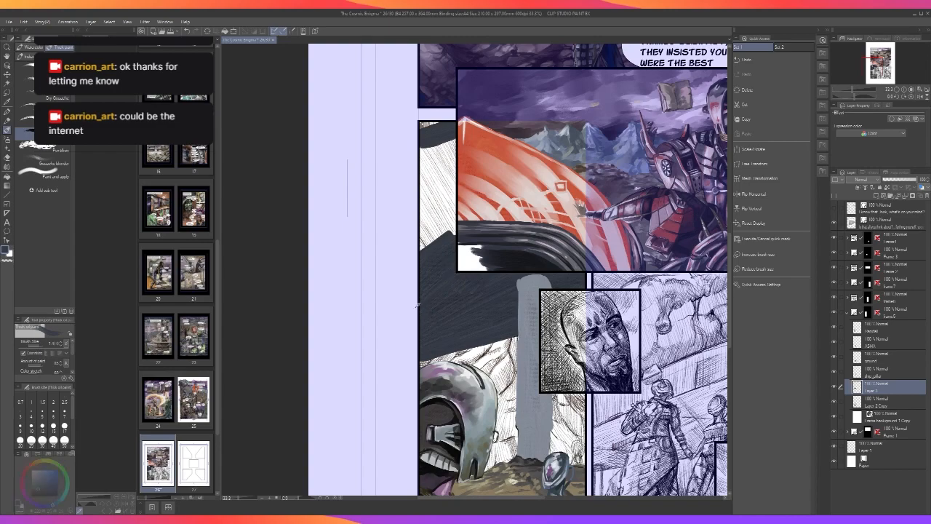
{"action": "left_click", "coordinate": [401, 288], "text": "alt"}
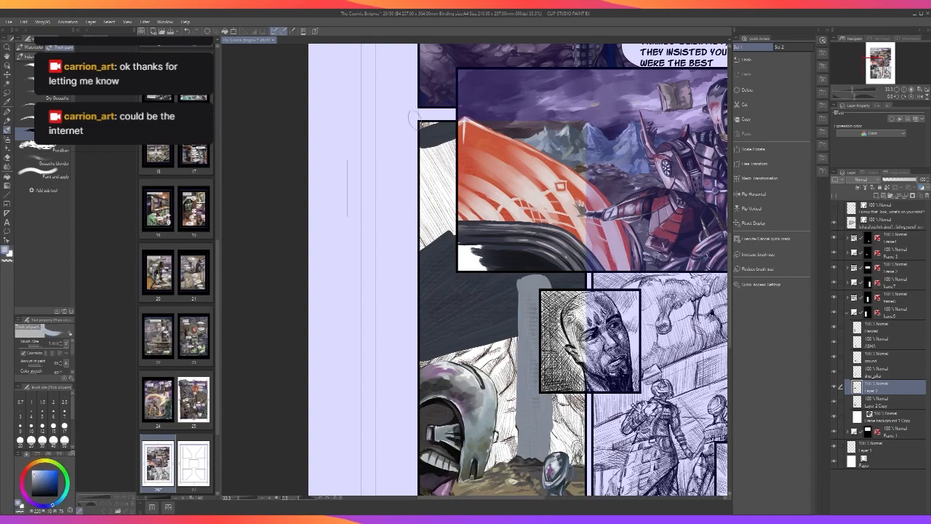
{"action": "left_click", "coordinate": [544, 93], "text": "alt"}
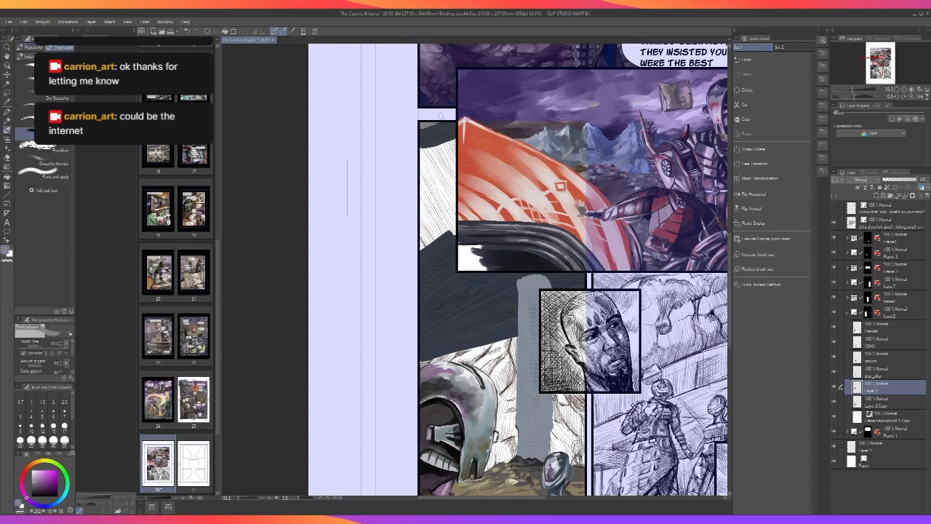
{"action": "scroll", "coordinate": [454, 109], "scroll_direction": "down", "scroll_amount": 2}
{"action": "scroll", "coordinate": [455, 109], "scroll_direction": "up", "scroll_amount": 2}
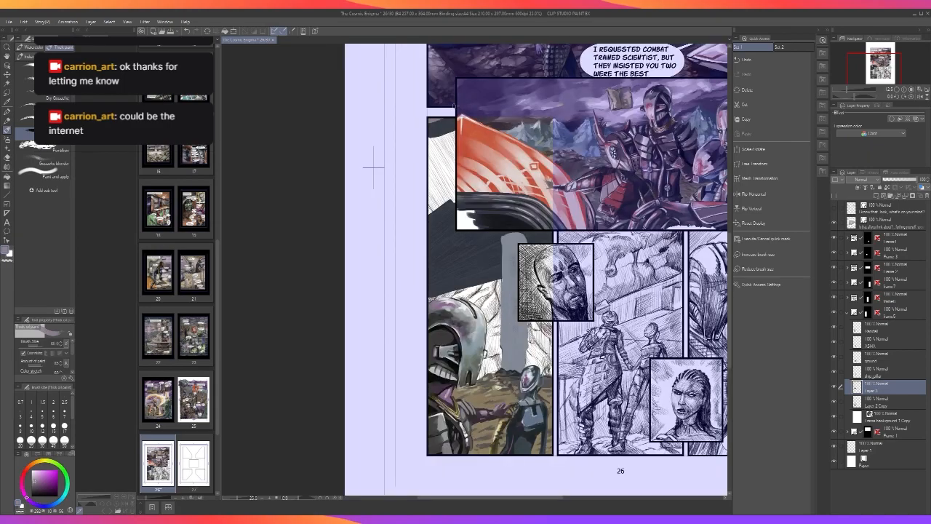
Resample the ship's dark slate blue, fill the white strip beside the inset panel with the red vehicle, and pick up a muted purple.
{"action": "left_click", "coordinate": [466, 287], "text": "alt"}
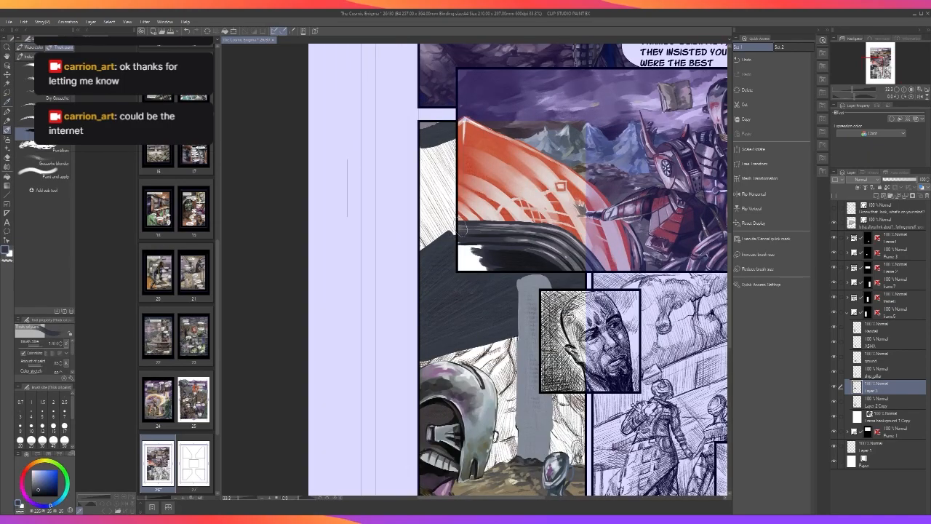
{"action": "mouse_move", "coordinate": [439, 231]}
{"action": "left_mouse_down"}
{"action": "mouse_move", "coordinate": [461, 203]}
{"action": "mouse_move", "coordinate": [436, 216]}
{"action": "mouse_move", "coordinate": [445, 187]}
{"action": "mouse_move", "coordinate": [427, 193]}
{"action": "mouse_move", "coordinate": [452, 168]}
{"action": "mouse_move", "coordinate": [423, 168]}
{"action": "mouse_move", "coordinate": [451, 144]}
{"action": "mouse_move", "coordinate": [435, 135]}
{"action": "mouse_move", "coordinate": [428, 158]}
{"action": "left_mouse_up"}
{"action": "scroll", "coordinate": [427, 160], "scroll_direction": "down", "scroll_amount": 1}
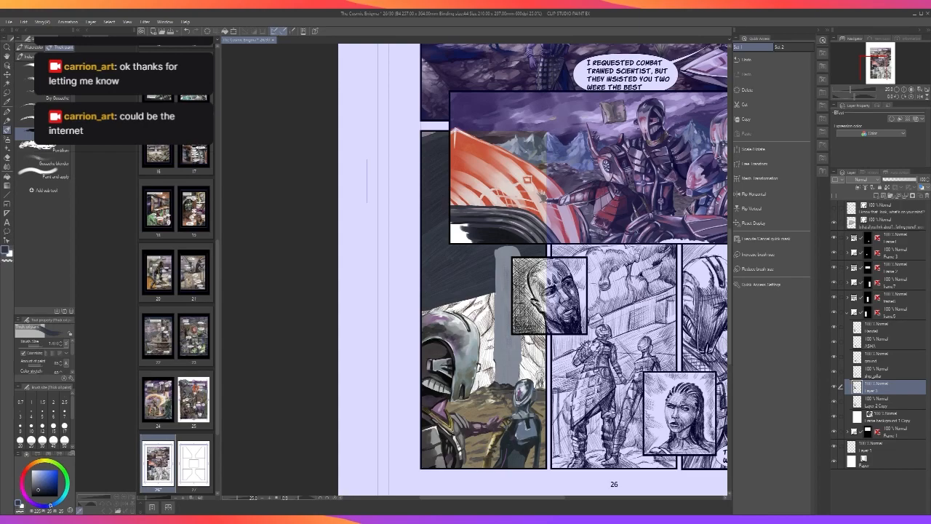
{"action": "left_click", "coordinate": [432, 130], "text": "alt"}
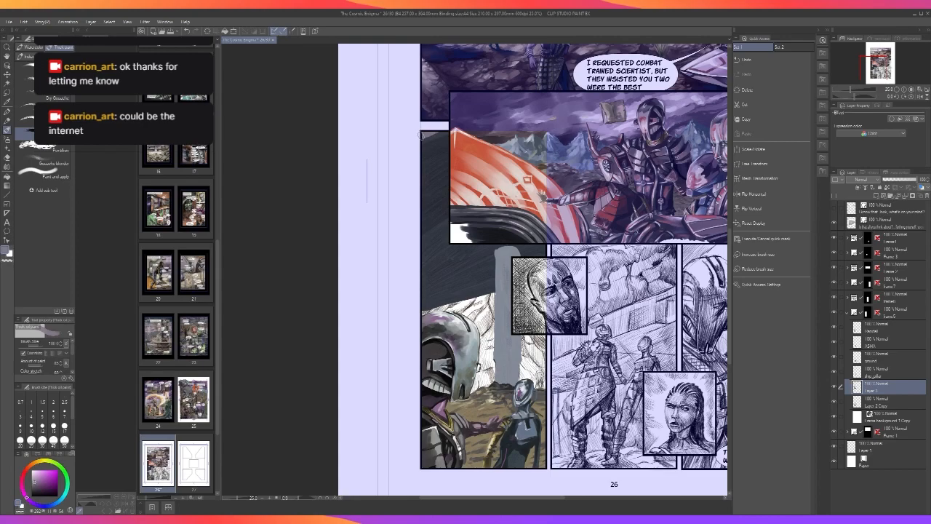
Sample the pillar's grey-blue and paint a light V-shaped marking on the dark ship below the inset panel's corner.
{"action": "scroll", "coordinate": [441, 125], "scroll_direction": "down", "scroll_amount": 3}
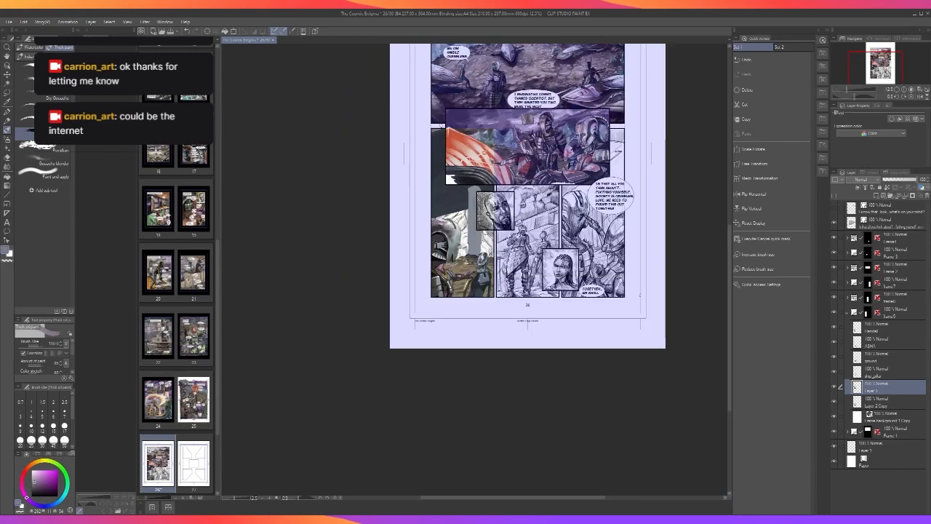
{"action": "scroll", "coordinate": [441, 125], "scroll_direction": "up", "scroll_amount": 3}
{"action": "left_click", "coordinate": [466, 278], "text": "alt"}
{"action": "left_click", "coordinate": [504, 288], "text": "alt"}
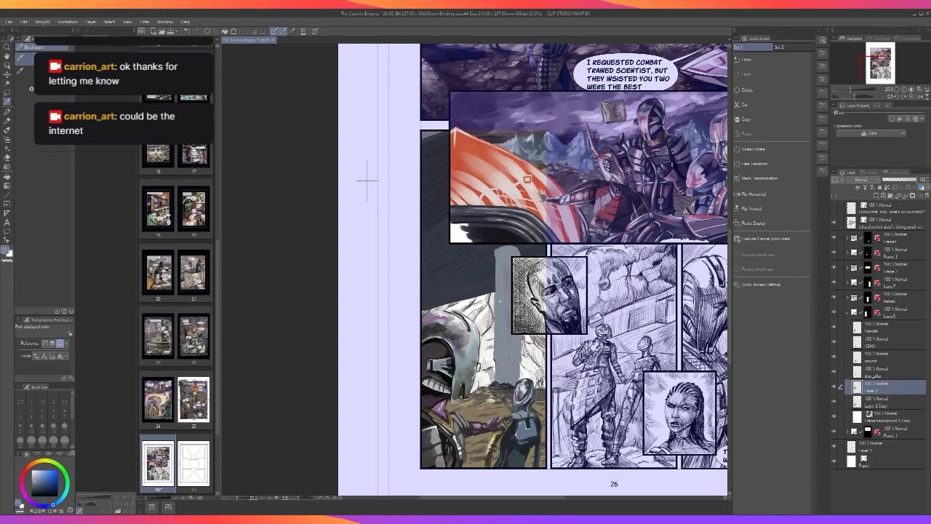
{"action": "left_click", "coordinate": [835, 387]}
{"action": "left_click", "coordinate": [834, 387]}
{"action": "left_click_drag", "start_coordinate": [453, 262], "coordinate": [427, 220]}
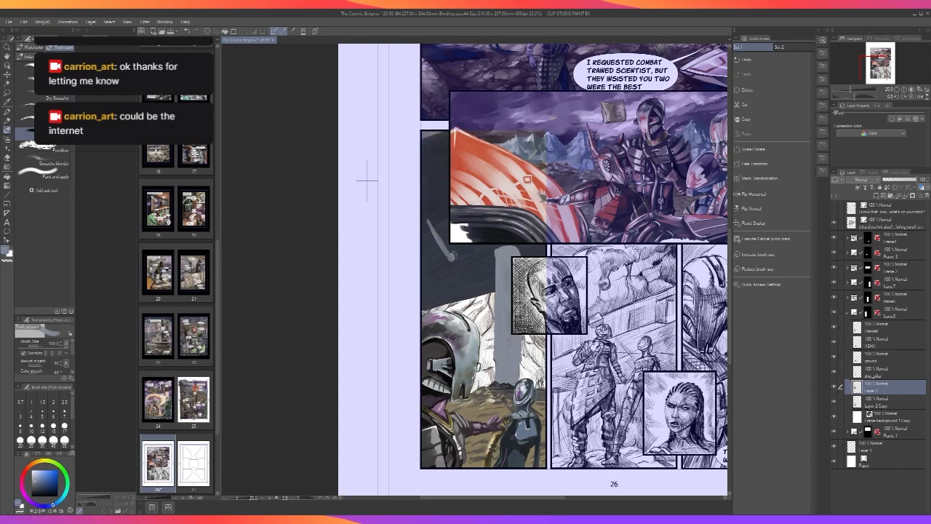
{"action": "mouse_move", "coordinate": [450, 259]}
{"action": "left_mouse_down"}
{"action": "mouse_move", "coordinate": [488, 245]}
{"action": "mouse_move", "coordinate": [471, 251]}
{"action": "left_mouse_up"}
{"action": "key", "text": "ctrl+z"}
{"action": "mouse_move", "coordinate": [465, 253]}
{"action": "left_mouse_down"}
{"action": "mouse_move", "coordinate": [484, 243]}
{"action": "mouse_move", "coordinate": [423, 214]}
{"action": "left_mouse_up"}
{"action": "key", "text": "ctrl+z"}
{"action": "scroll", "coordinate": [515, 371], "scroll_direction": "down", "scroll_amount": 2}
{"action": "scroll", "coordinate": [515, 371], "scroll_direction": "up", "scroll_amount": 2}
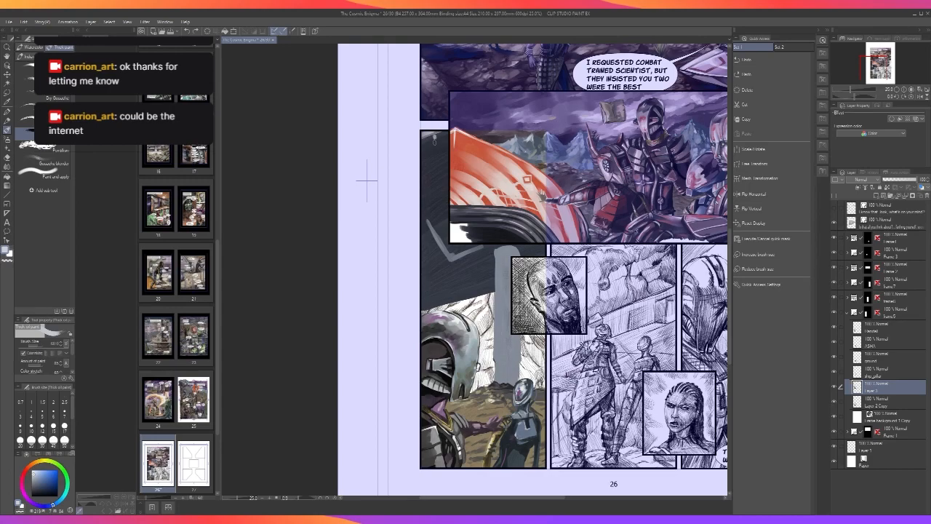
Paint a smaller angular marking near the ship's upper end and resample a dark slate blue.
{"action": "left_click_drag", "start_coordinate": [434, 136], "coordinate": [434, 147]}
{"action": "scroll", "coordinate": [455, 133], "scroll_direction": "down", "scroll_amount": 2}
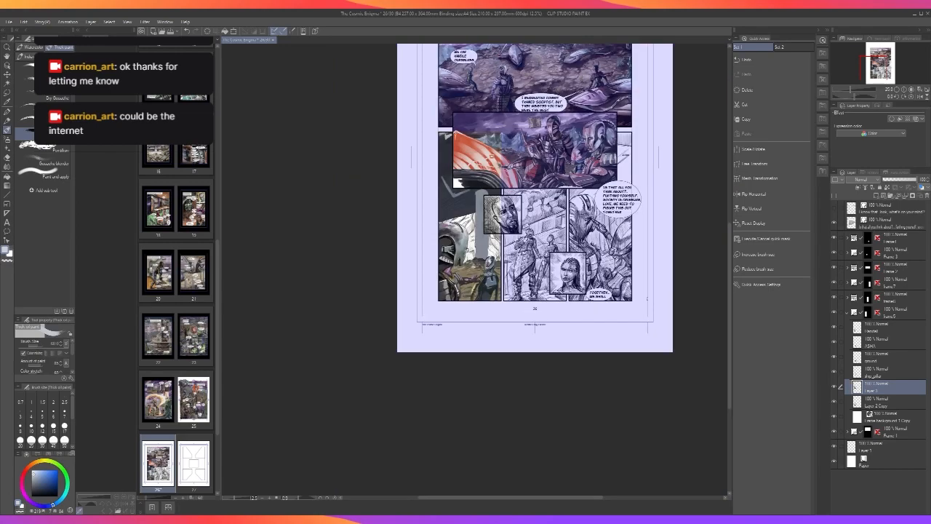
{"action": "scroll", "coordinate": [455, 132], "scroll_direction": "up", "scroll_amount": 2}
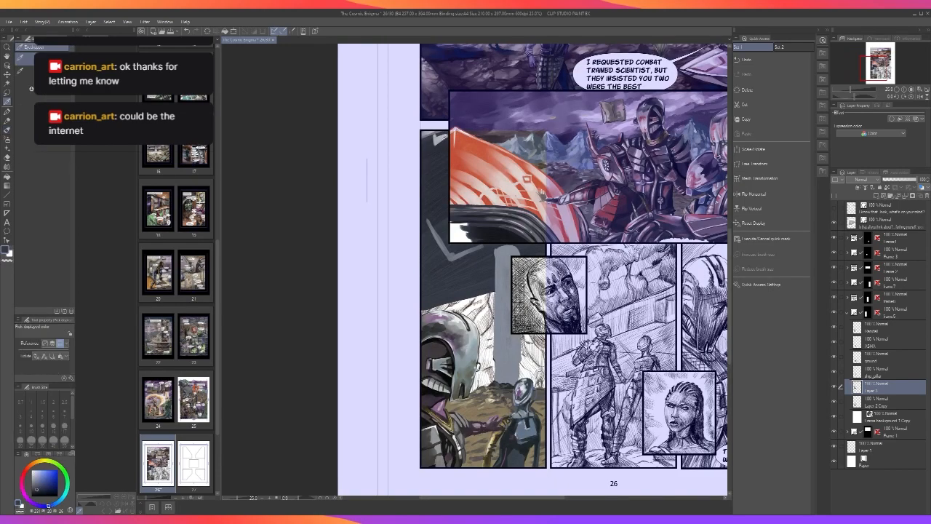
{"action": "scroll", "coordinate": [474, 142], "scroll_direction": "down", "scroll_amount": 2}
{"action": "scroll", "coordinate": [473, 141], "scroll_direction": "up", "scroll_amount": 2}
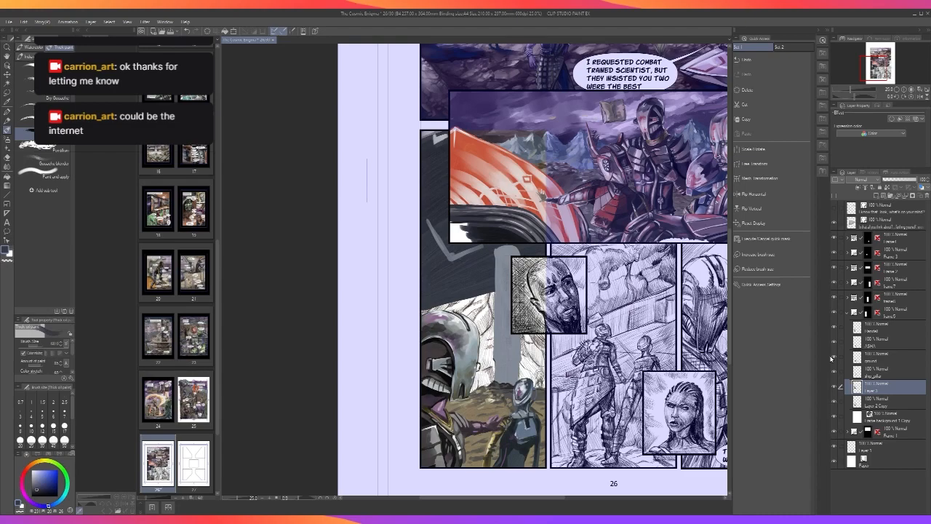
Rename the ship layer as main_ship.
{"action": "type", "text": "main_ship"}
{"action": "key", "text": "Return"}
{"action": "left_click", "coordinate": [876, 406]}
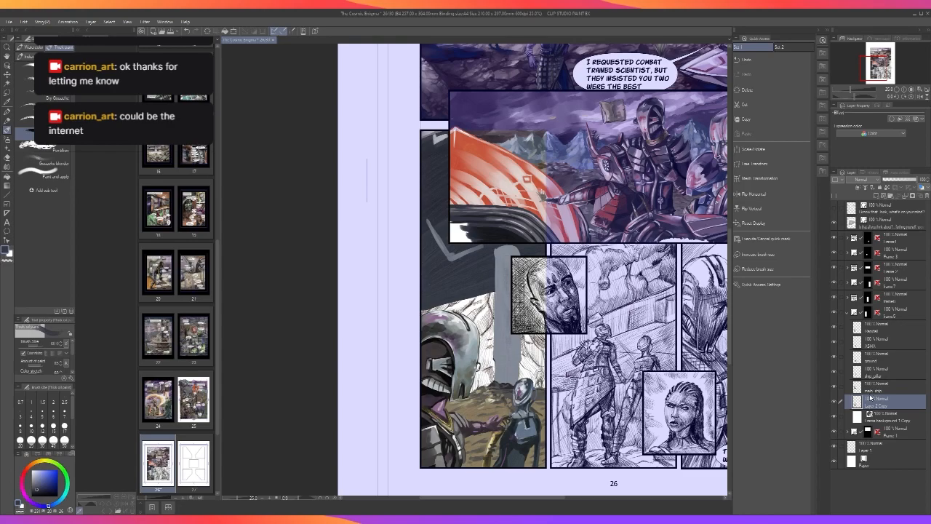
Add a new layer directly above the ship_pillar layer.
{"action": "key", "text": "ctrl+minus"}
{"action": "key", "text": "ctrl+minus"}
{"action": "key", "text": "ctrl+plus"}
{"action": "key", "text": "ctrl+plus"}
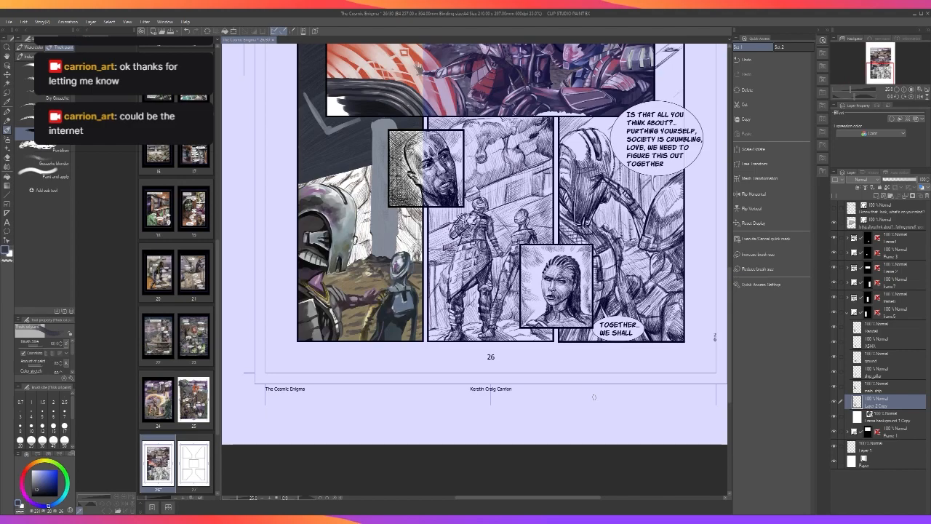
{"action": "left_click_drag", "start_coordinate": [530, 378], "coordinate": [670, 461]}
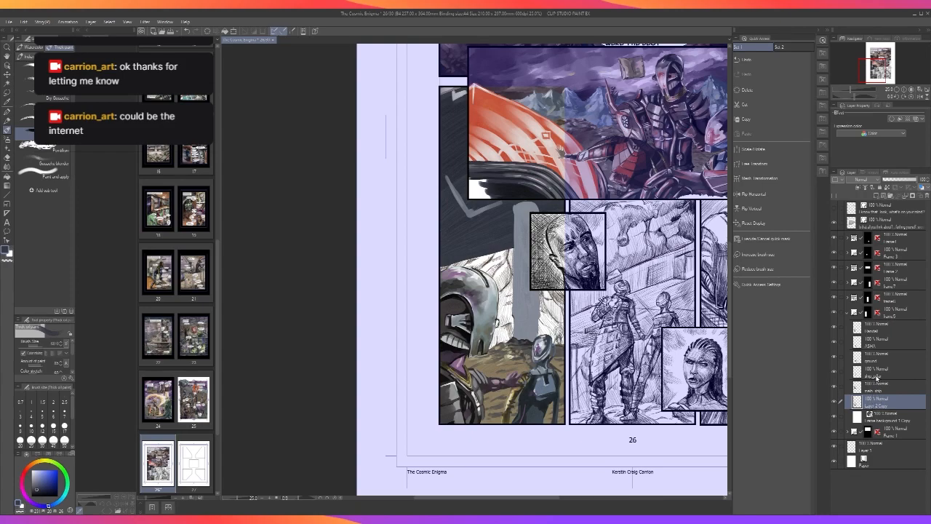
{"action": "left_click", "coordinate": [877, 378]}
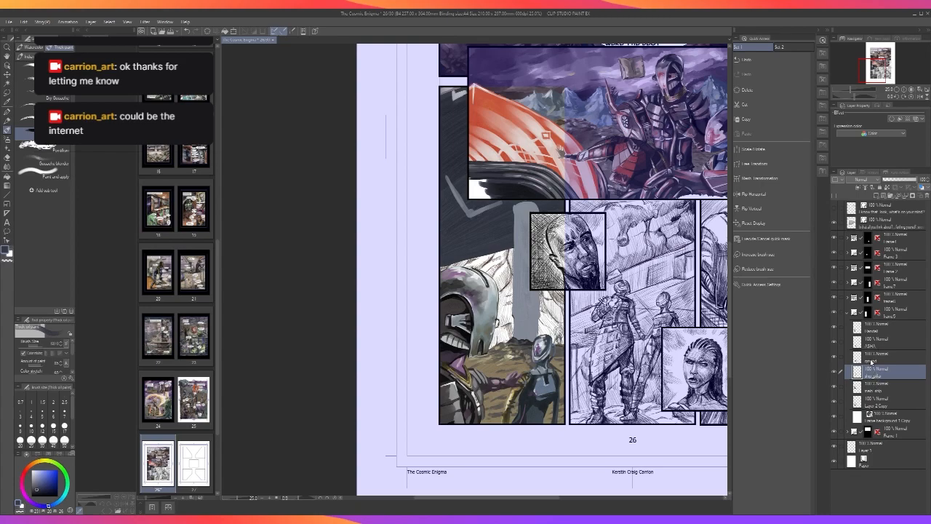
{"action": "left_click", "coordinate": [876, 196]}
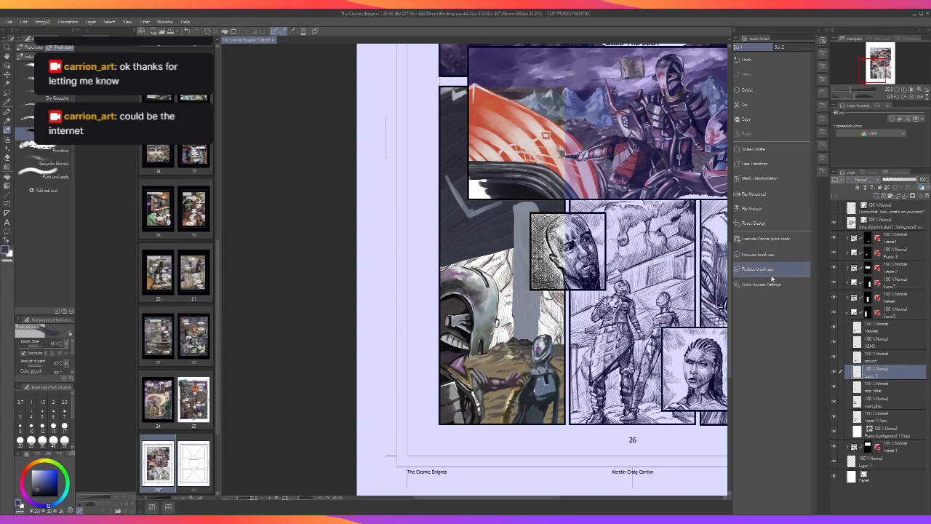
Sample a dark green, block in the small plant behind the second figure at the panel's edge, and rename its layer as plant.
{"action": "key", "text": "ctrl+plus"}
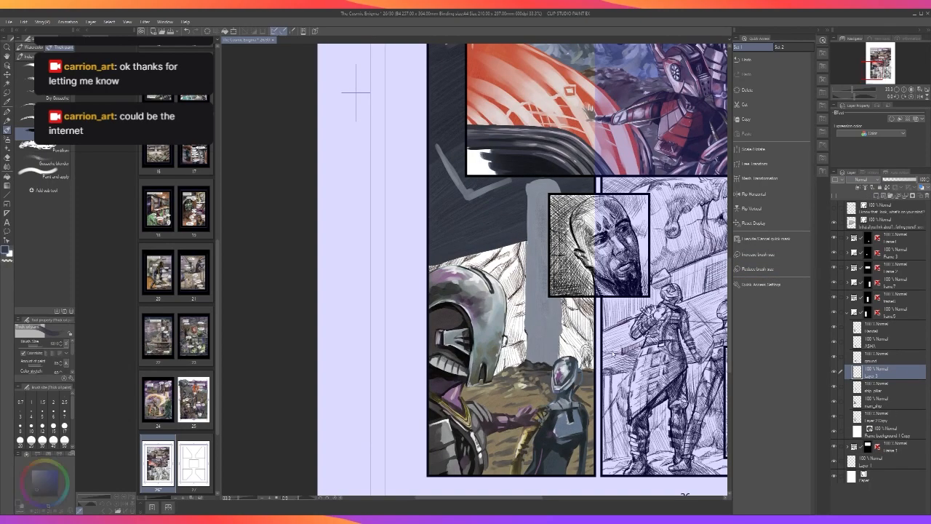
{"action": "left_click", "coordinate": [589, 363], "text": "alt"}
{"action": "left_click", "coordinate": [589, 363], "text": "alt"}
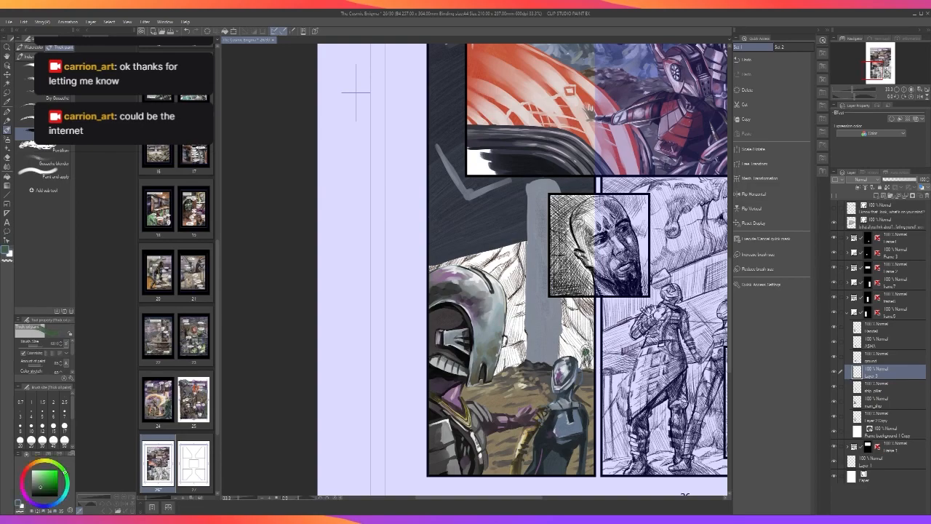
{"action": "left_click", "coordinate": [584, 352], "text": "alt"}
{"action": "mouse_move", "coordinate": [585, 348]}
{"action": "left_mouse_down"}
{"action": "mouse_move", "coordinate": [583, 366]}
{"action": "mouse_move", "coordinate": [592, 359]}
{"action": "mouse_move", "coordinate": [583, 368]}
{"action": "left_mouse_up"}
{"action": "key", "text": "ctrl+z"}
{"action": "scroll", "coordinate": [589, 342], "scroll_direction": "down", "scroll_amount": 1}
{"action": "scroll", "coordinate": [590, 340], "scroll_direction": "down", "scroll_amount": 2}
{"action": "scroll", "coordinate": [590, 339], "scroll_direction": "up", "scroll_amount": 3}
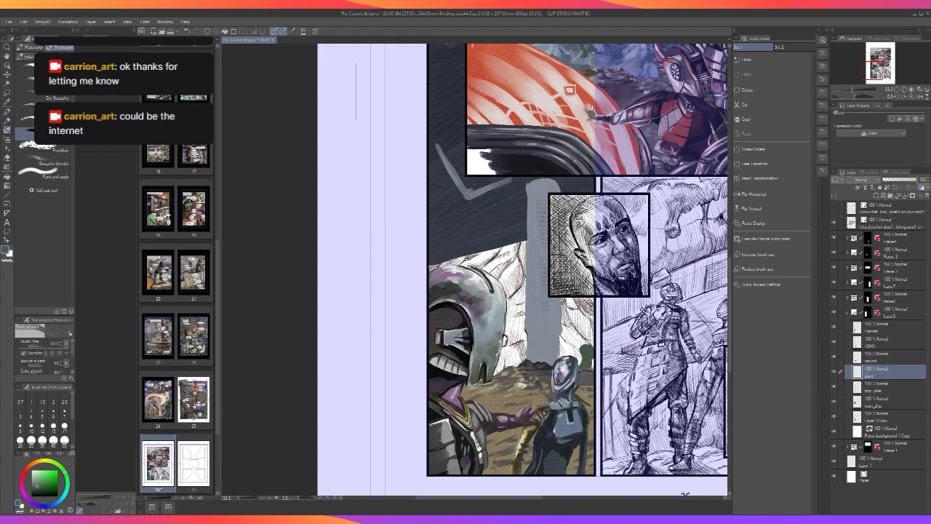
Add a new layer between the main_ship layer and the Layer 2 Copy layer.
{"action": "left_click", "coordinate": [875, 389]}
{"action": "left_click", "coordinate": [874, 401]}
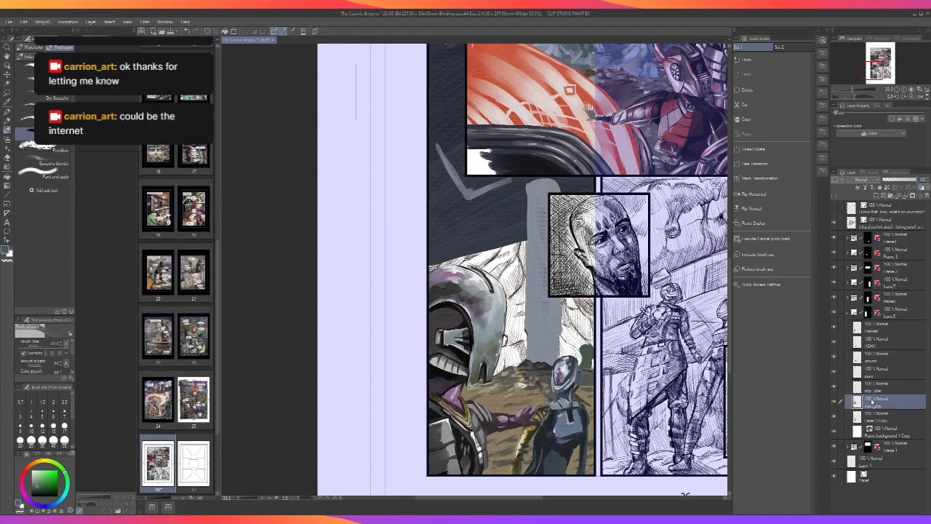
{"action": "left_click", "coordinate": [879, 415]}
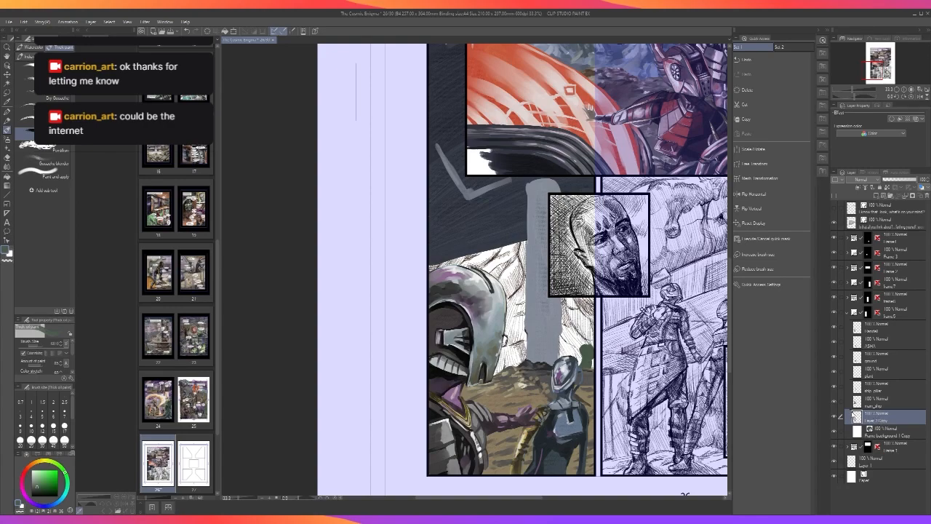
{"action": "left_click", "coordinate": [875, 194]}
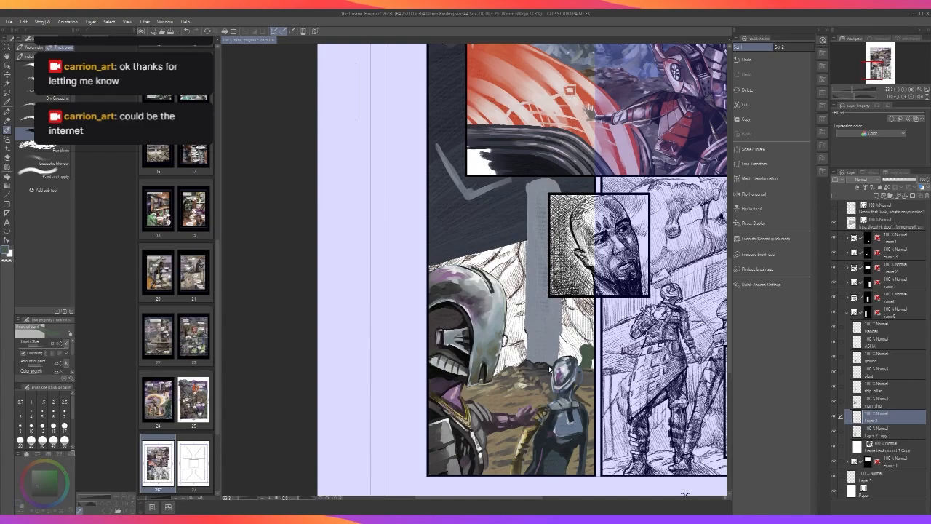
Sample a sandy beige and start blocking in the distant hillside at the pillar's base, enlarging the brush.
{"action": "left_click", "coordinate": [504, 340], "text": "alt"}
{"action": "mouse_move", "coordinate": [540, 371]}
{"action": "left_mouse_down"}
{"action": "mouse_move", "coordinate": [517, 345]}
{"action": "mouse_move", "coordinate": [509, 362]}
{"action": "mouse_move", "coordinate": [525, 350]}
{"action": "mouse_move", "coordinate": [502, 363]}
{"action": "mouse_move", "coordinate": [529, 346]}
{"action": "left_mouse_up"}
{"action": "key", "text": "bracketright"}
{"action": "key", "text": "bracketright"}
{"action": "key", "text": "bracketright"}
{"action": "left_click", "coordinate": [522, 362], "text": "alt"}
{"action": "left_click", "coordinate": [521, 360], "text": "alt"}
{"action": "left_click", "coordinate": [521, 359], "text": "alt"}
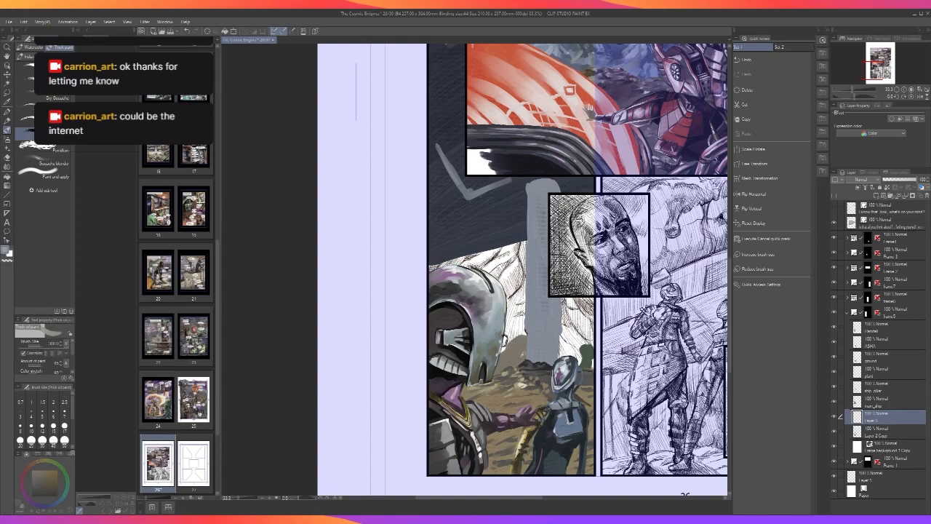
Resample the sandy beige, fill the remaining white background up to the ship's underside, and reduce the brush size.
{"action": "left_click", "coordinate": [521, 352], "text": "alt"}
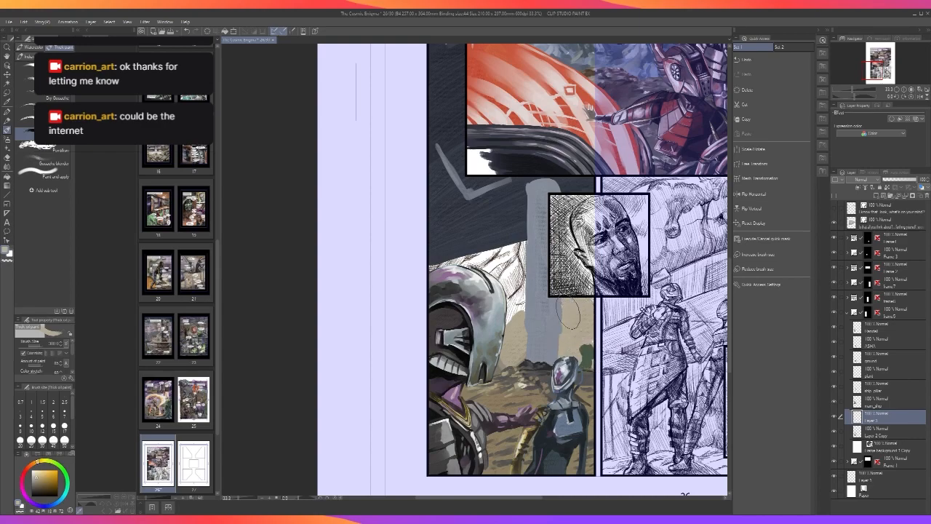
{"action": "mouse_move", "coordinate": [520, 304]}
{"action": "left_mouse_down"}
{"action": "mouse_move", "coordinate": [521, 259]}
{"action": "mouse_move", "coordinate": [518, 273]}
{"action": "mouse_move", "coordinate": [495, 256]}
{"action": "mouse_move", "coordinate": [455, 283]}
{"action": "mouse_move", "coordinate": [433, 266]}
{"action": "left_mouse_up"}
{"action": "key", "text": "bracketleft"}
{"action": "key", "text": "bracketleft"}
{"action": "key", "text": "bracketleft"}
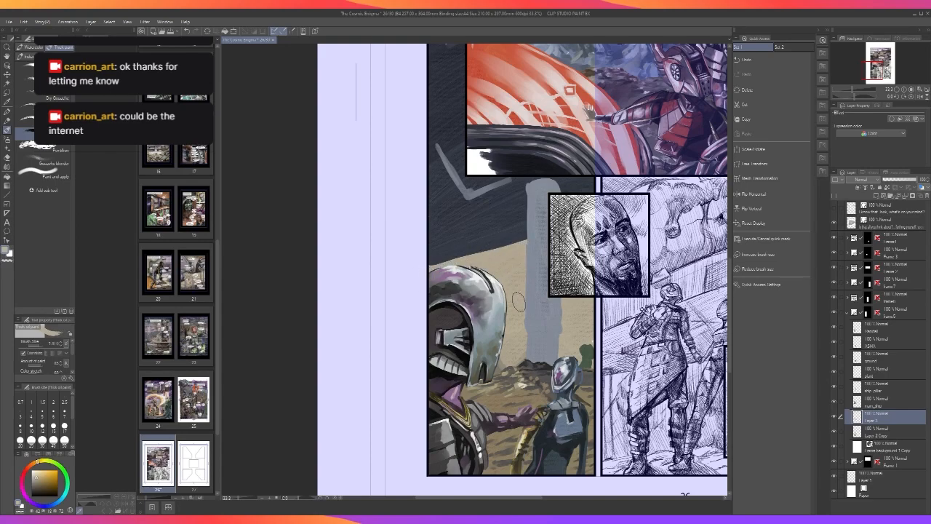
{"action": "scroll", "coordinate": [539, 306], "scroll_direction": "down", "scroll_amount": 3}
{"action": "scroll", "coordinate": [540, 303], "scroll_direction": "up", "scroll_amount": 3}
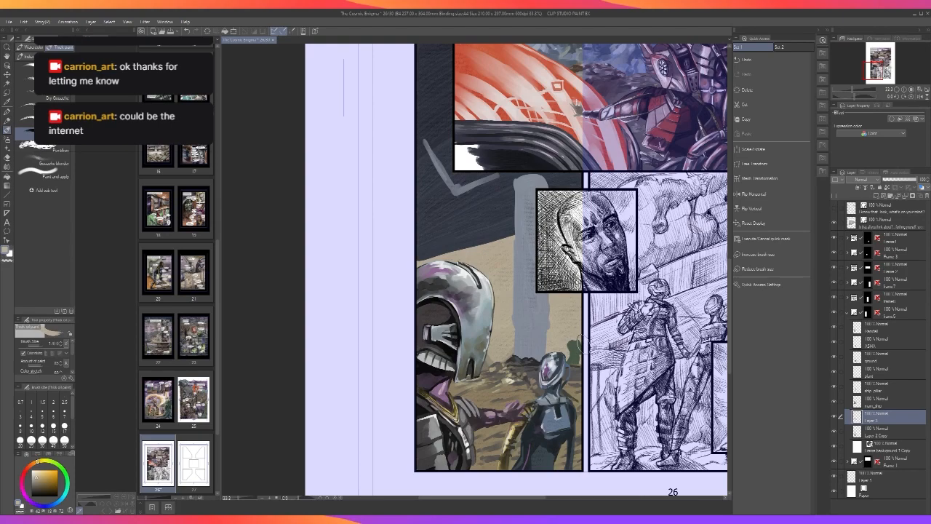
Sample a muted blue-purple and paint diagonal shadow streaks on the beige hillside around the pillar.
{"action": "left_click", "coordinate": [554, 374], "text": "alt"}
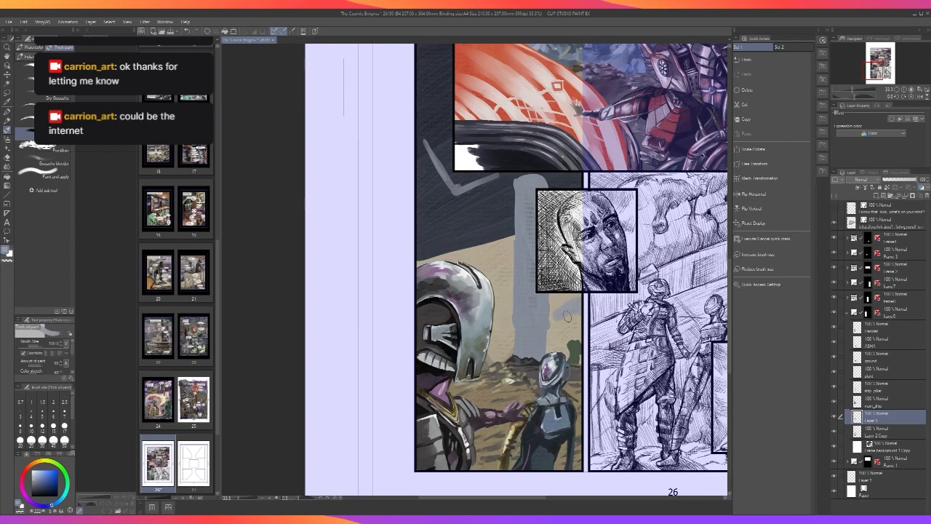
{"action": "left_click", "coordinate": [550, 324], "text": "alt"}
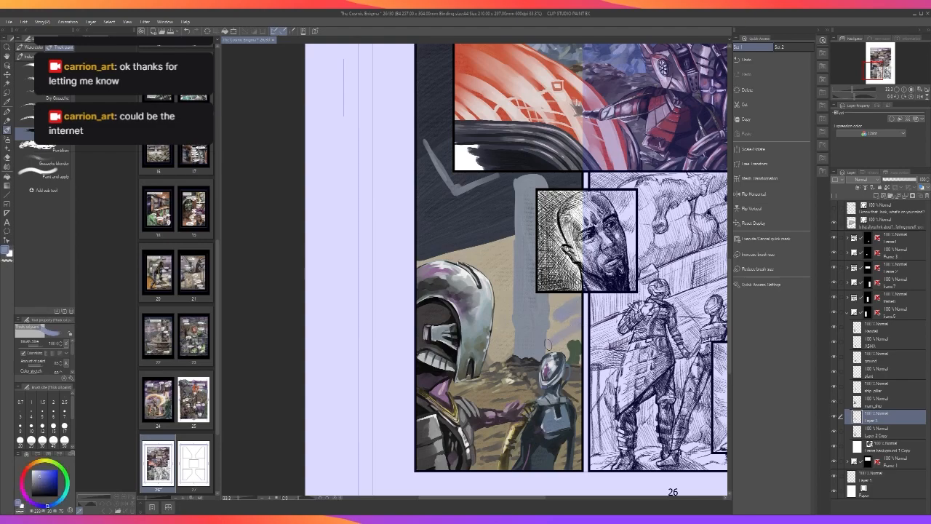
{"action": "scroll", "coordinate": [569, 303], "scroll_direction": "down", "scroll_amount": 2}
{"action": "scroll", "coordinate": [569, 303], "scroll_direction": "up", "scroll_amount": 2}
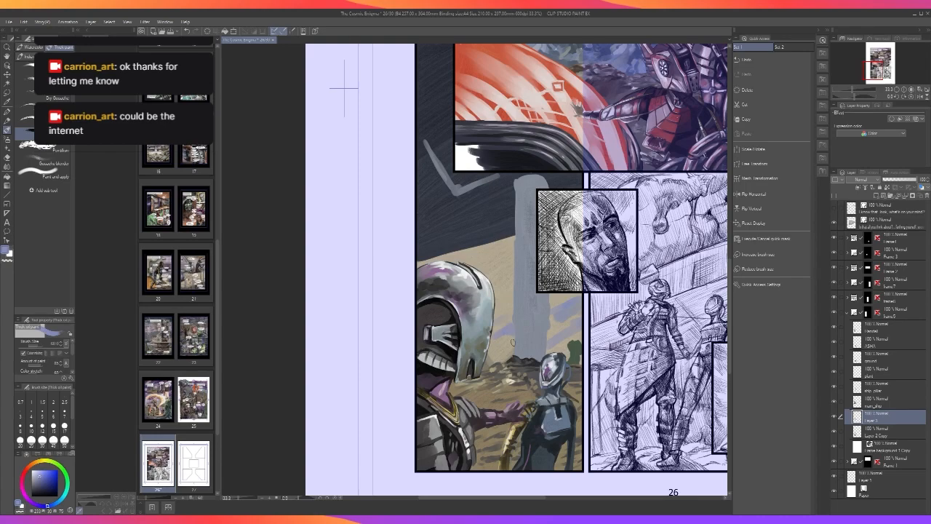
{"action": "scroll", "coordinate": [574, 345], "scroll_direction": "down", "scroll_amount": 2}
{"action": "scroll", "coordinate": [533, 303], "scroll_direction": "up", "scroll_amount": 1}
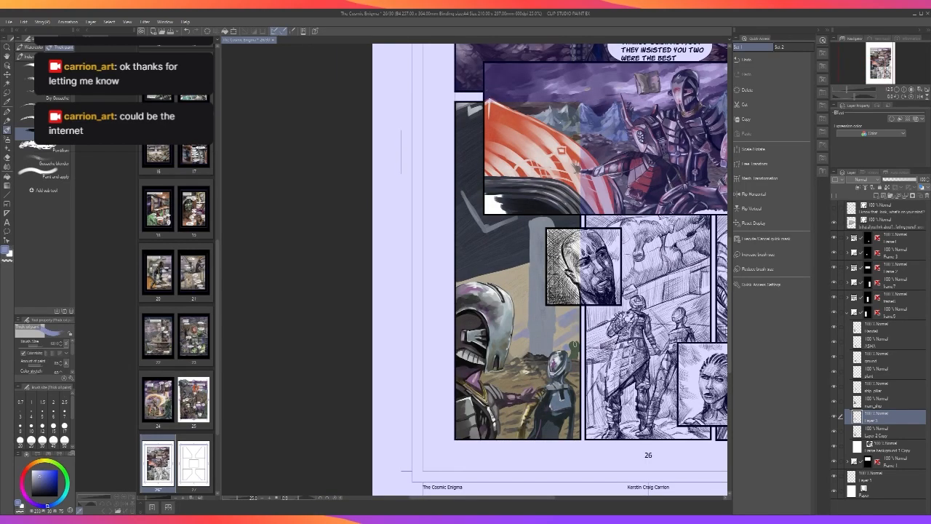
Extend the purple streaks across the beige area between the helmet and the ship's underside.
{"action": "left_click_drag", "start_coordinate": [511, 278], "coordinate": [528, 270]}
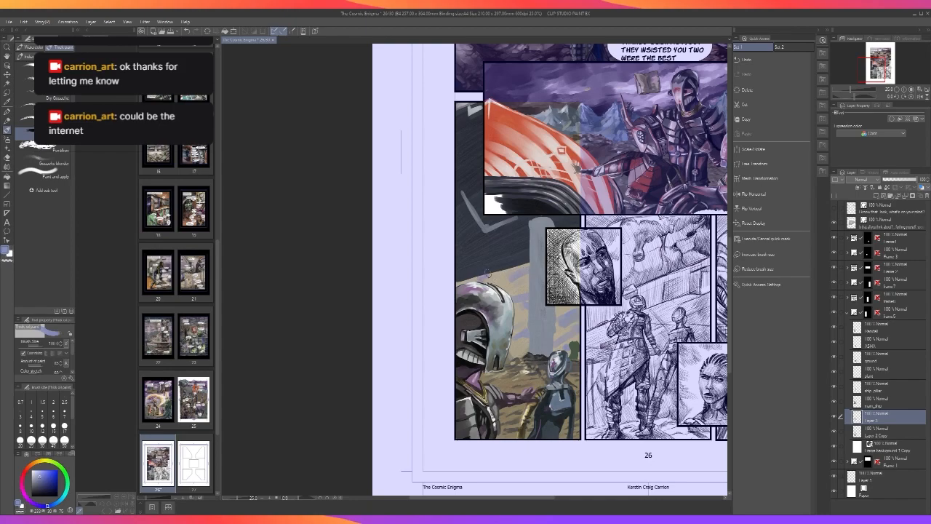
{"action": "scroll", "coordinate": [475, 275], "scroll_direction": "down", "scroll_amount": 3}
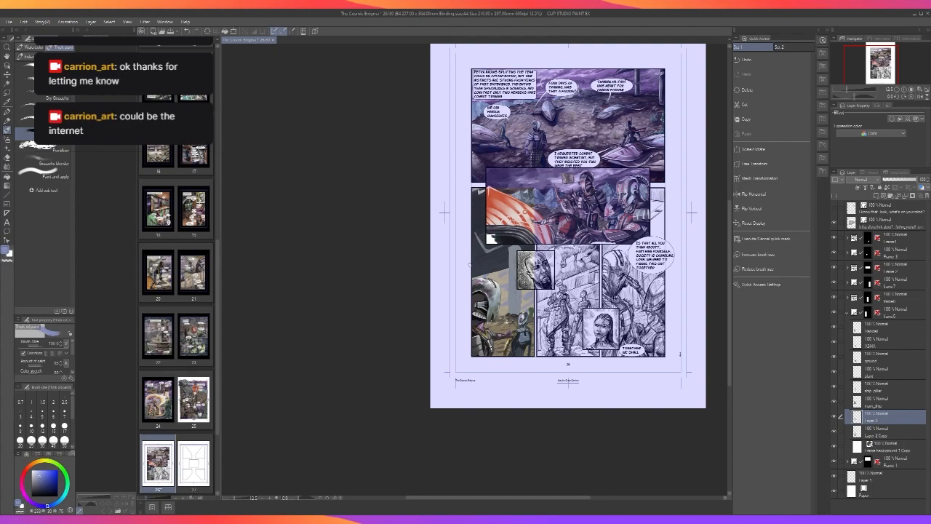
{"action": "scroll", "coordinate": [469, 264], "scroll_direction": "up", "scroll_amount": 3}
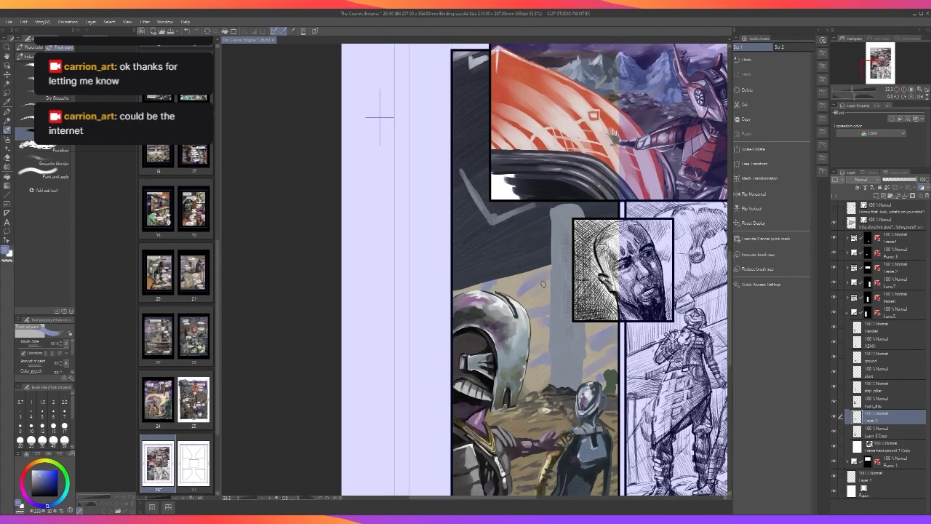
Resample the sandy beige and paint it back over the purple streaks to shape the hillside's rocky texture.
{"action": "left_click", "coordinate": [601, 350], "text": "alt"}
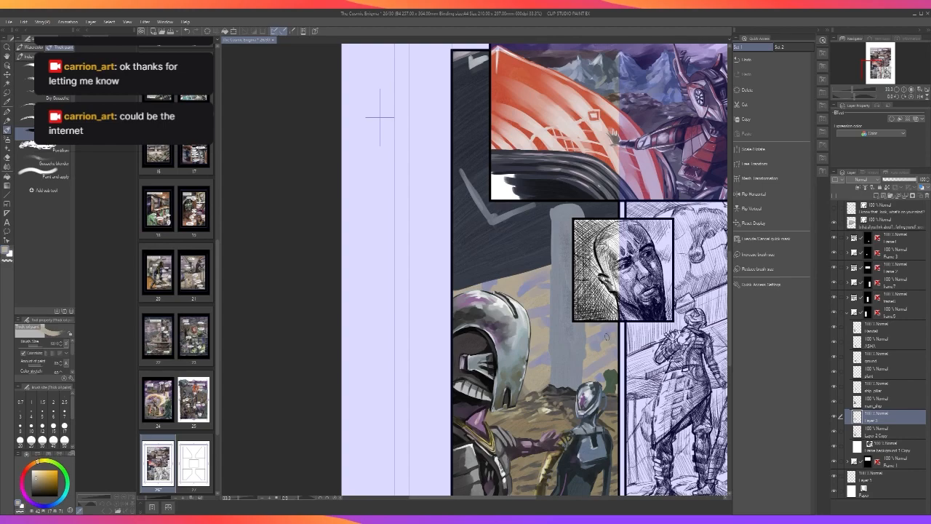
{"action": "scroll", "coordinate": [603, 339], "scroll_direction": "down", "scroll_amount": 1}
{"action": "scroll", "coordinate": [602, 339], "scroll_direction": "up", "scroll_amount": 1}
{"action": "scroll", "coordinate": [560, 355], "scroll_direction": "down", "scroll_amount": 1}
{"action": "scroll", "coordinate": [560, 355], "scroll_direction": "up", "scroll_amount": 1}
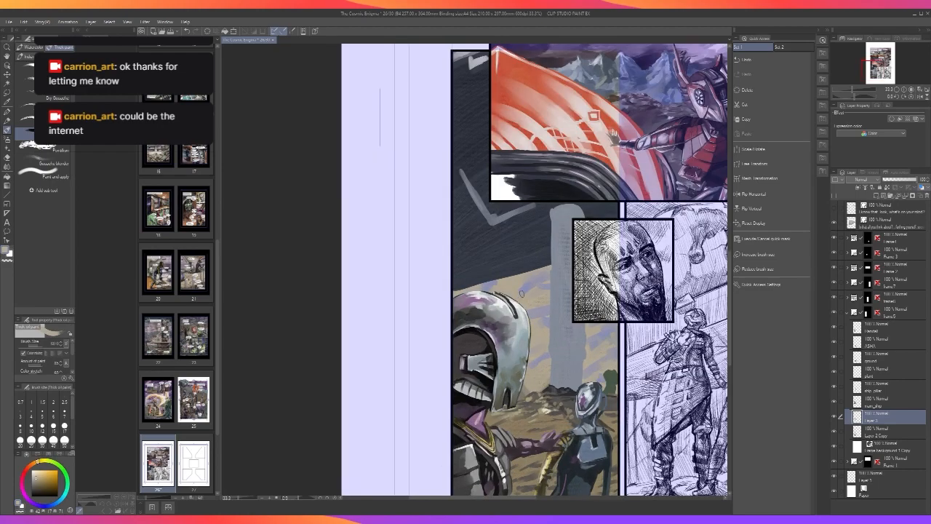
{"action": "left_click_drag", "start_coordinate": [607, 373], "coordinate": [554, 341]}
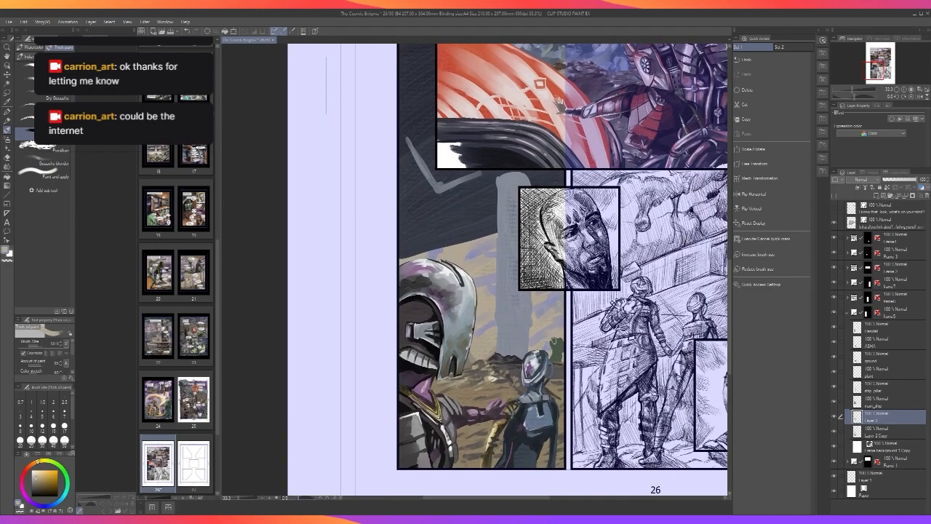
{"action": "left_click_drag", "start_coordinate": [503, 306], "coordinate": [558, 341]}
Sample a muted purple again and add more shadow patches to the hillside on both sides of the pillar.
{"action": "left_click", "coordinate": [534, 371], "text": "alt"}
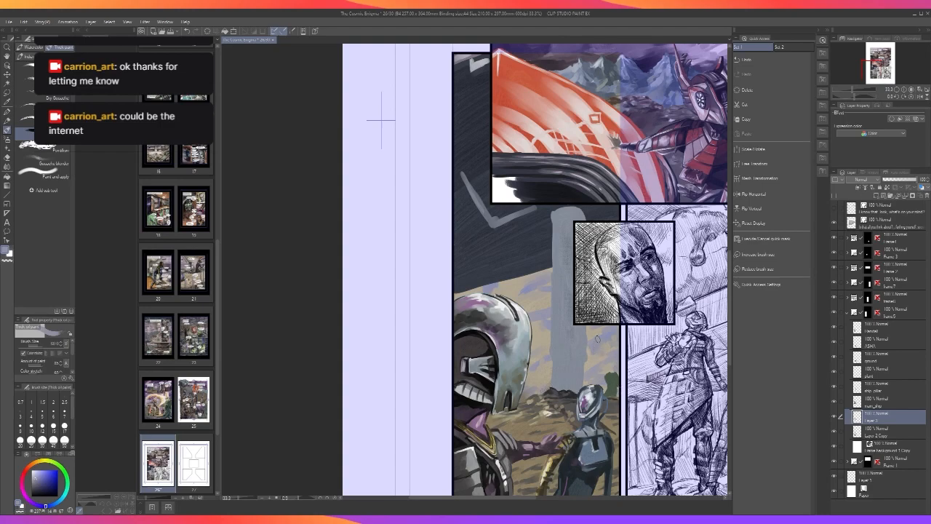
{"action": "scroll", "coordinate": [596, 338], "scroll_direction": "down", "scroll_amount": 1}
{"action": "scroll", "coordinate": [597, 338], "scroll_direction": "down", "scroll_amount": 3}
{"action": "scroll", "coordinate": [596, 338], "scroll_direction": "up", "scroll_amount": 4}
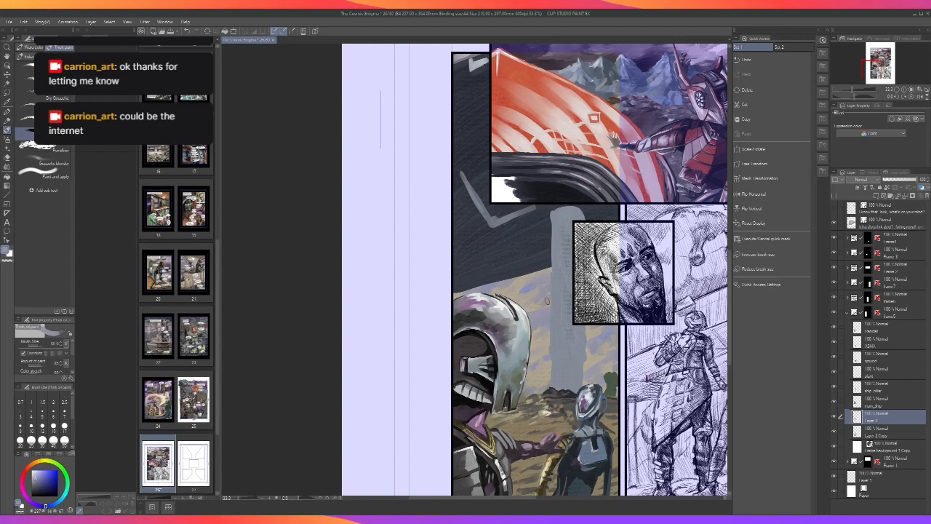
{"action": "scroll", "coordinate": [542, 302], "scroll_direction": "down", "scroll_amount": 1}
{"action": "left_click_drag", "start_coordinate": [420, 166], "coordinate": [312, 298]}
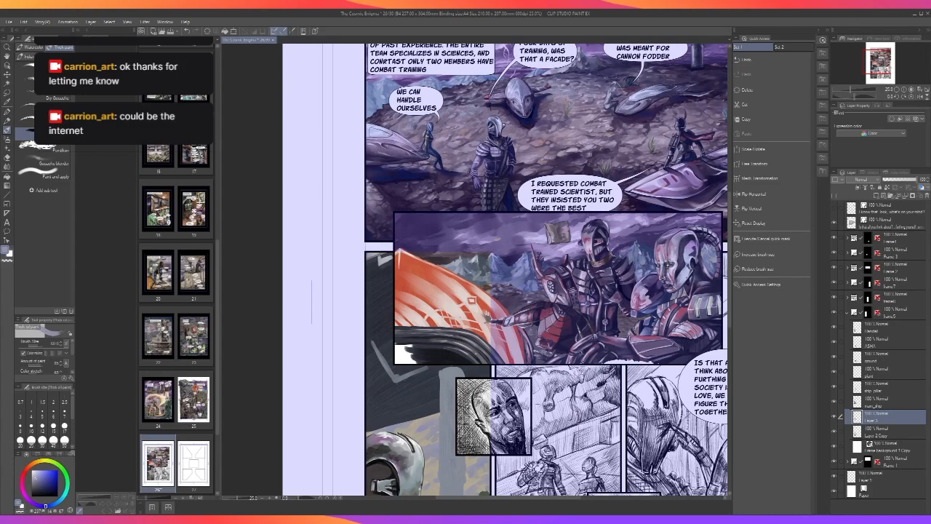
Sample a muted brown from the rocky ground and dab darker rock marks onto the hillside around the pillar with a smaller brush.
{"action": "left_click_drag", "start_coordinate": [462, 438], "coordinate": [520, 313]}
{"action": "scroll", "coordinate": [520, 312], "scroll_direction": "up", "scroll_amount": 2}
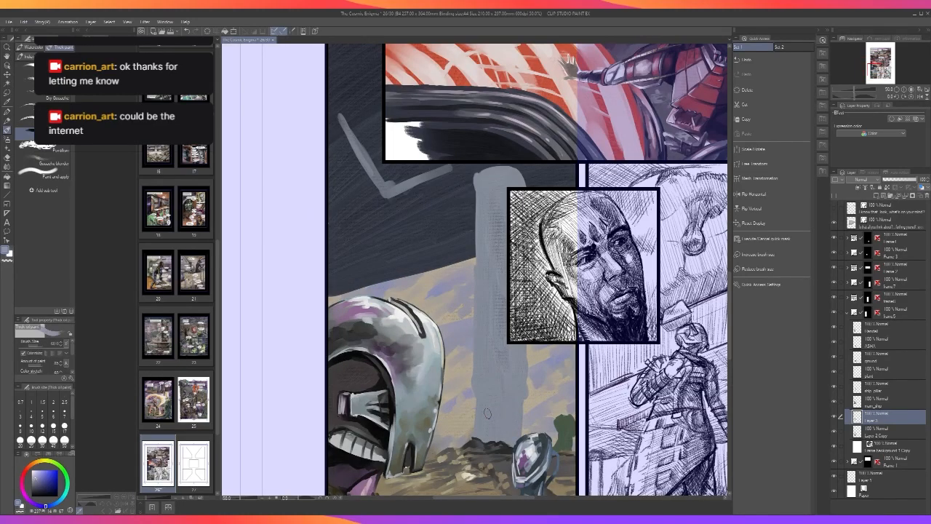
{"action": "scroll", "coordinate": [533, 430], "scroll_direction": "down", "scroll_amount": 1}
{"action": "scroll", "coordinate": [554, 405], "scroll_direction": "up", "scroll_amount": 1}
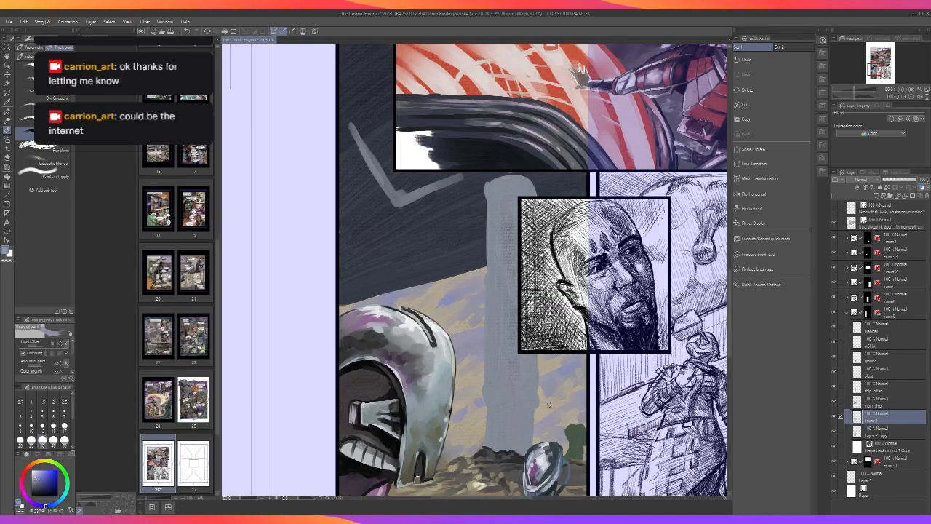
{"action": "scroll", "coordinate": [555, 409], "scroll_direction": "down", "scroll_amount": 1}
{"action": "scroll", "coordinate": [577, 385], "scroll_direction": "down", "scroll_amount": 1}
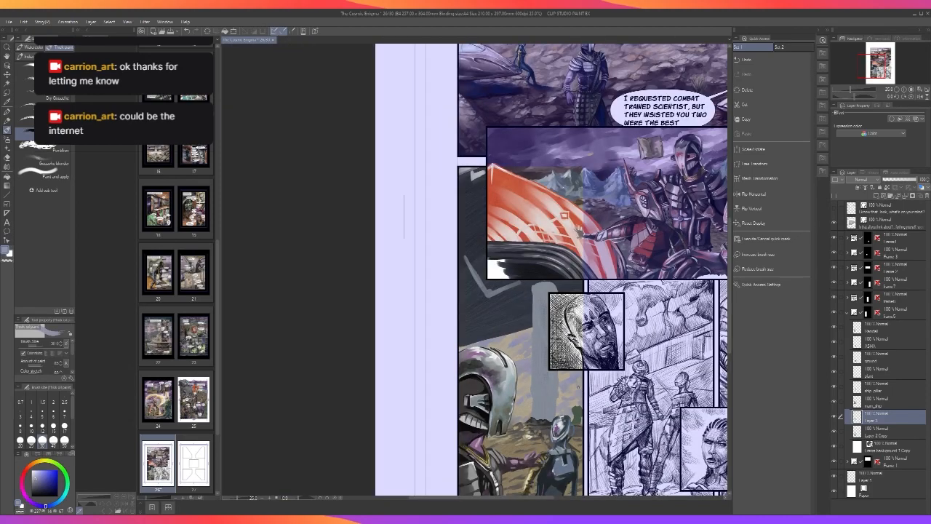
{"action": "scroll", "coordinate": [578, 385], "scroll_direction": "up", "scroll_amount": 1}
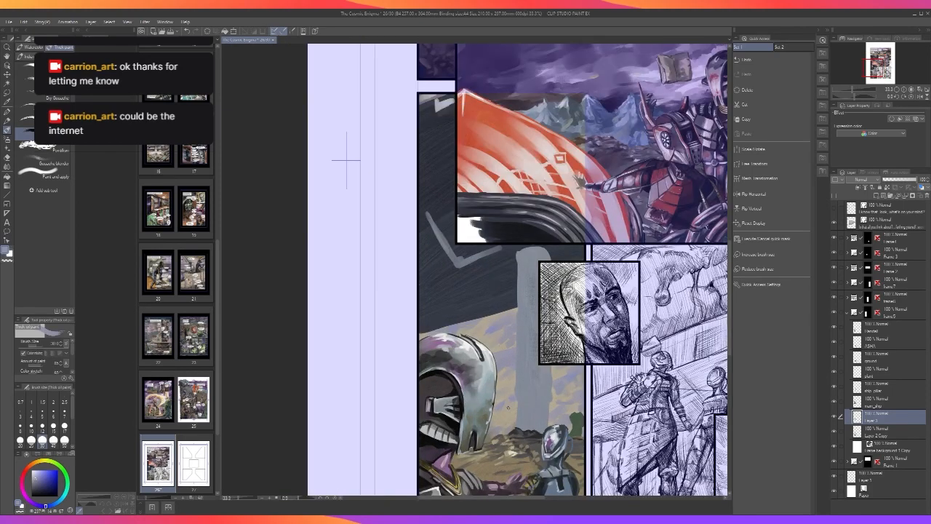
{"action": "left_click", "coordinate": [512, 361], "text": "alt"}
{"action": "left_click", "coordinate": [513, 430], "text": "alt"}
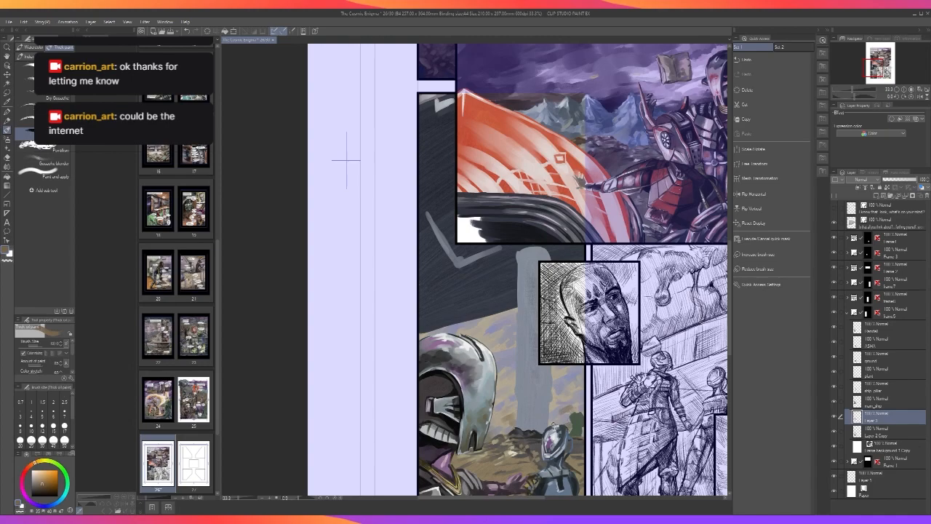
{"action": "scroll", "coordinate": [596, 416], "scroll_direction": "down", "scroll_amount": 1}
{"action": "scroll", "coordinate": [596, 415], "scroll_direction": "up", "scroll_amount": 1}
{"action": "key", "text": "bracketleft"}
{"action": "key", "text": "bracketleft"}
{"action": "key", "text": "bracketleft"}
{"action": "left_click_drag", "start_coordinate": [571, 399], "coordinate": [565, 400]}
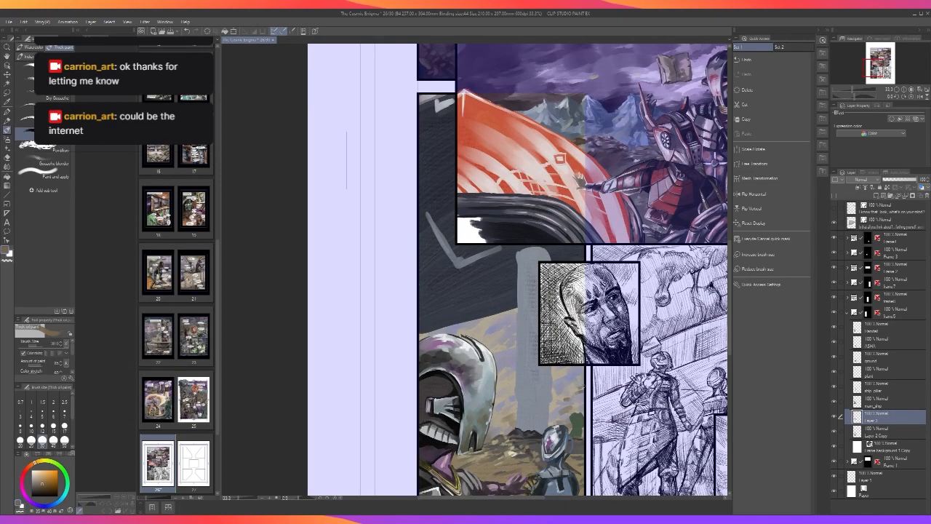
Reduce the brush size further and add finer brown rock marks to the hillside between the helmet and the pillar.
{"action": "scroll", "coordinate": [585, 375], "scroll_direction": "down", "scroll_amount": 1}
{"action": "scroll", "coordinate": [585, 375], "scroll_direction": "up", "scroll_amount": 1}
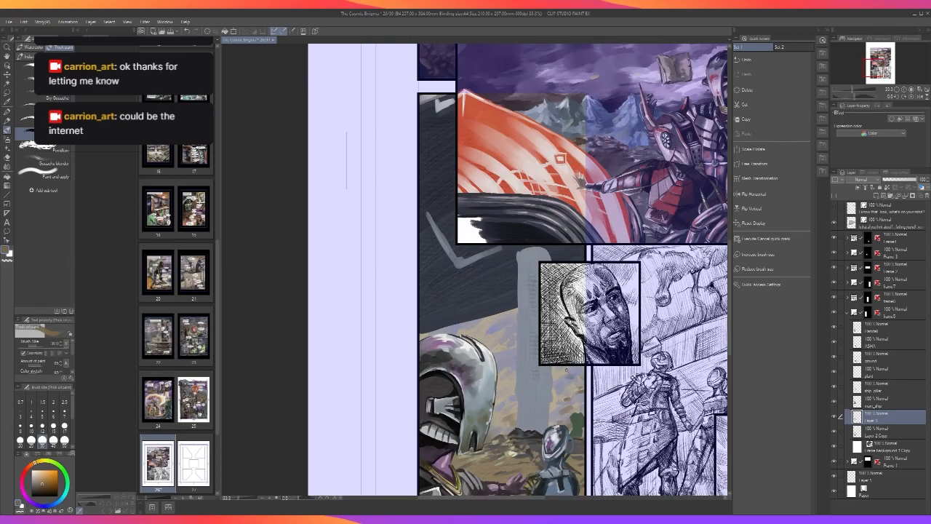
{"action": "scroll", "coordinate": [583, 369], "scroll_direction": "down", "scroll_amount": 1}
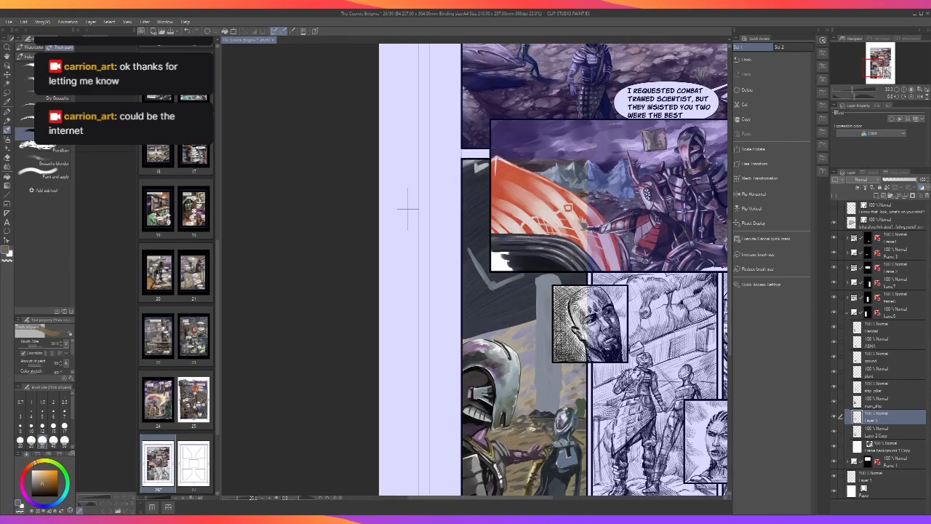
{"action": "scroll", "coordinate": [568, 384], "scroll_direction": "up", "scroll_amount": 1}
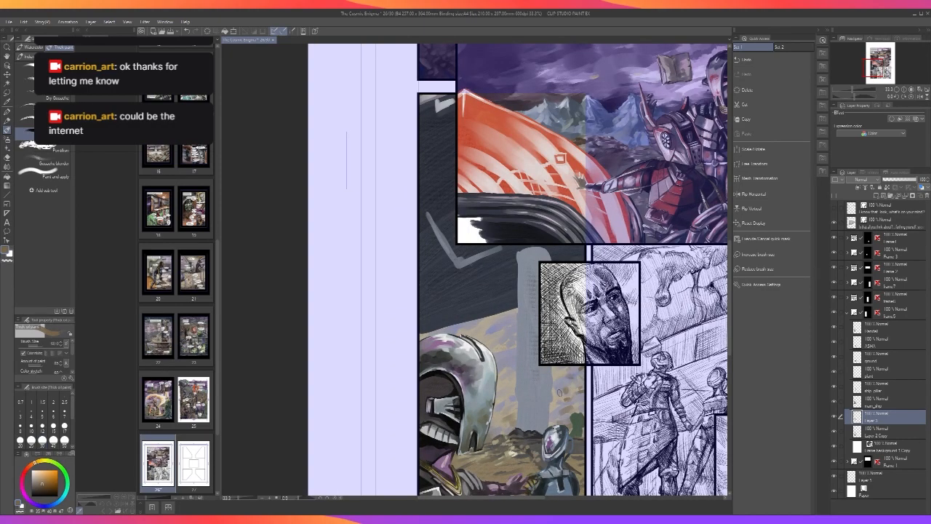
{"action": "scroll", "coordinate": [550, 380], "scroll_direction": "up", "scroll_amount": 1}
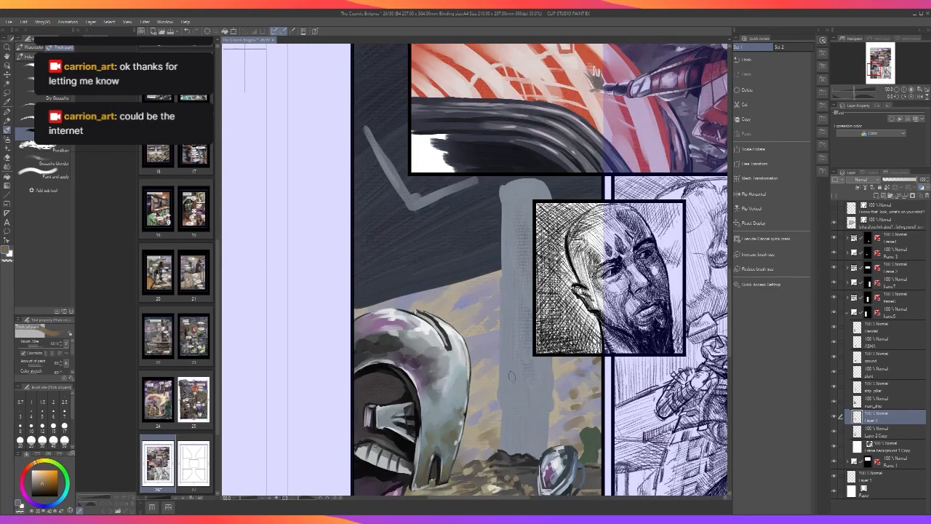
{"action": "key", "text": "bracketleft"}
{"action": "key", "text": "bracketleft"}
{"action": "key", "text": "bracketleft"}
{"action": "scroll", "coordinate": [502, 379], "scroll_direction": "down", "scroll_amount": 1}
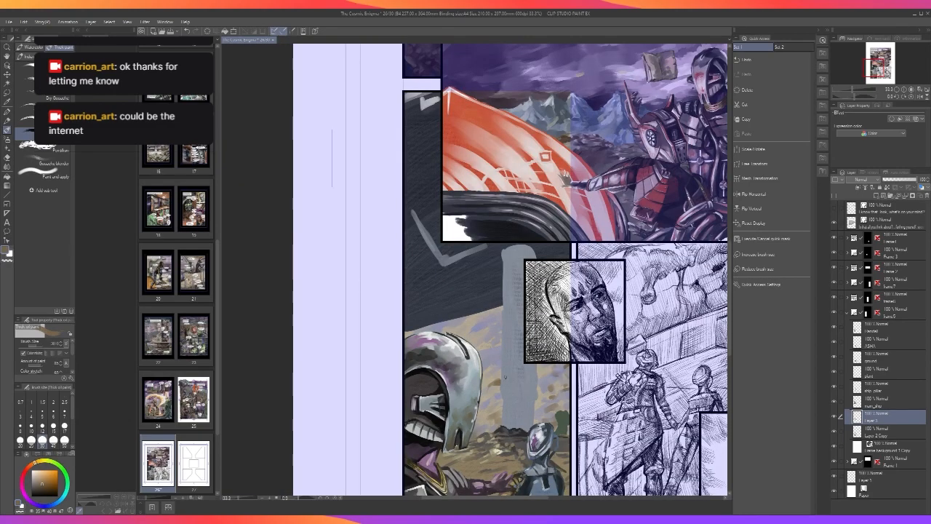
{"action": "scroll", "coordinate": [503, 375], "scroll_direction": "up", "scroll_amount": 1}
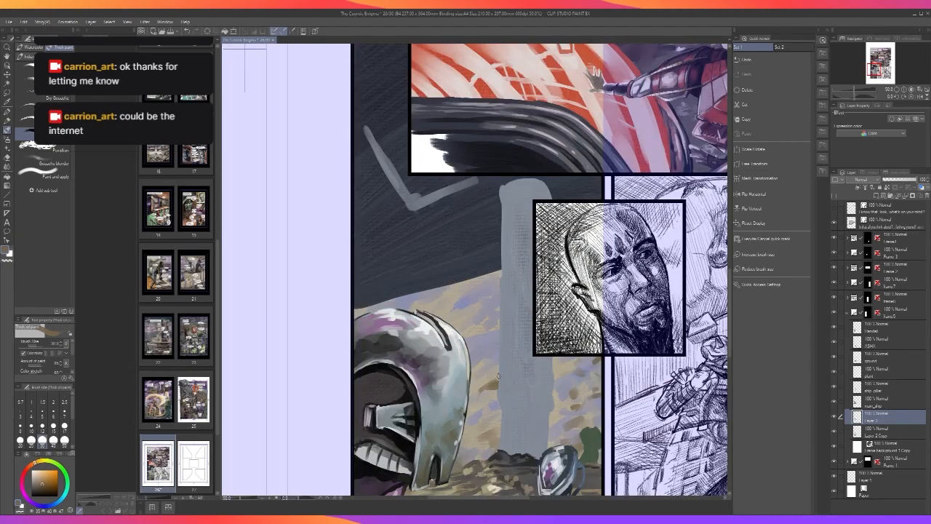
{"action": "left_click_drag", "start_coordinate": [500, 367], "coordinate": [483, 378]}
Enlarge the brush, sample a lighter greyish beige, and touch up the hillside on both sides of the pillar.
{"action": "key", "text": "bracketright"}
{"action": "key", "text": "bracketright"}
{"action": "key", "text": "bracketright"}
{"action": "scroll", "coordinate": [503, 338], "scroll_direction": "down", "scroll_amount": 1}
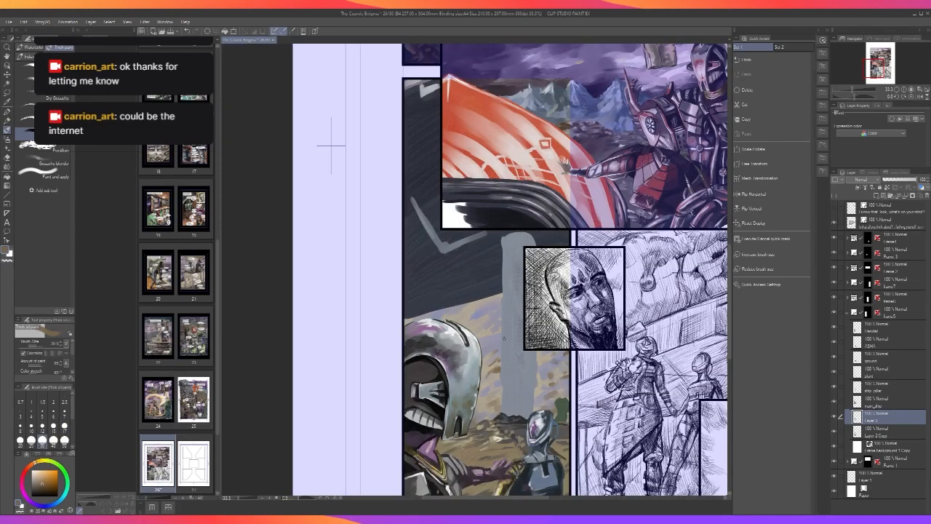
{"action": "scroll", "coordinate": [503, 338], "scroll_direction": "up", "scroll_amount": 1}
{"action": "key", "text": "alt"}
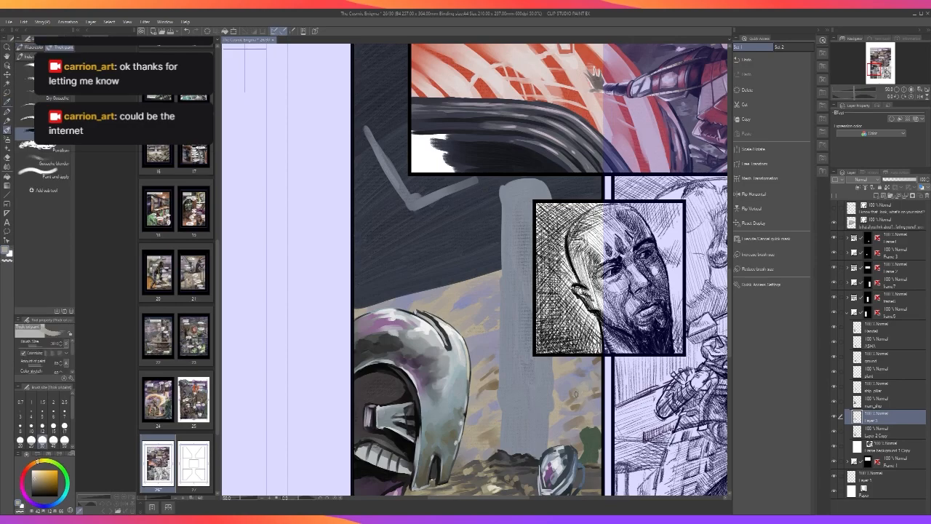
{"action": "scroll", "coordinate": [585, 386], "scroll_direction": "down", "scroll_amount": 1}
{"action": "scroll", "coordinate": [585, 385], "scroll_direction": "up", "scroll_amount": 1}
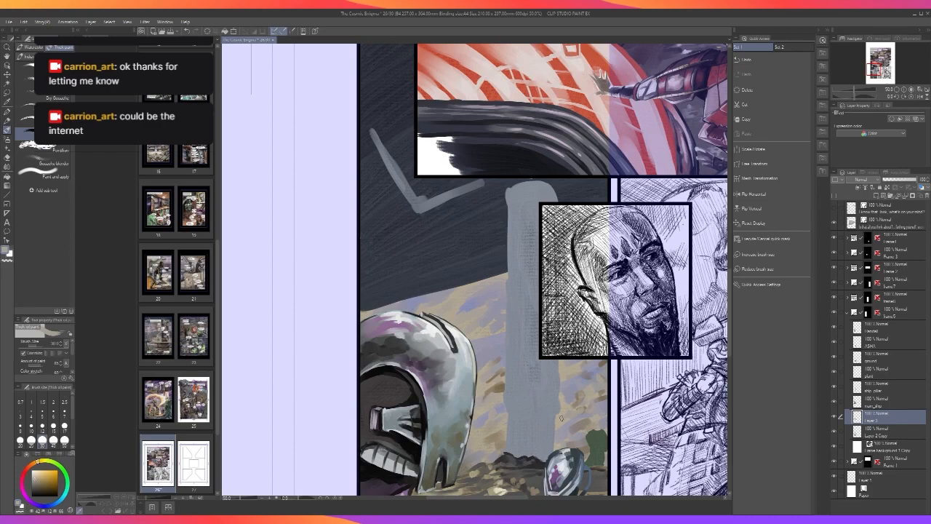
{"action": "scroll", "coordinate": [512, 374], "scroll_direction": "down", "scroll_amount": 1}
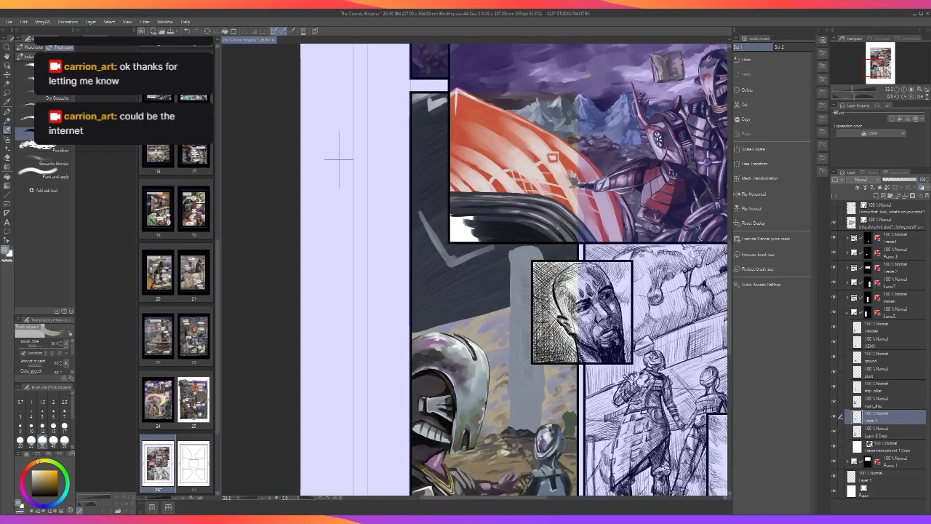
Rename the hillside layer as background.
{"action": "left_click_drag", "start_coordinate": [511, 374], "coordinate": [533, 304]}
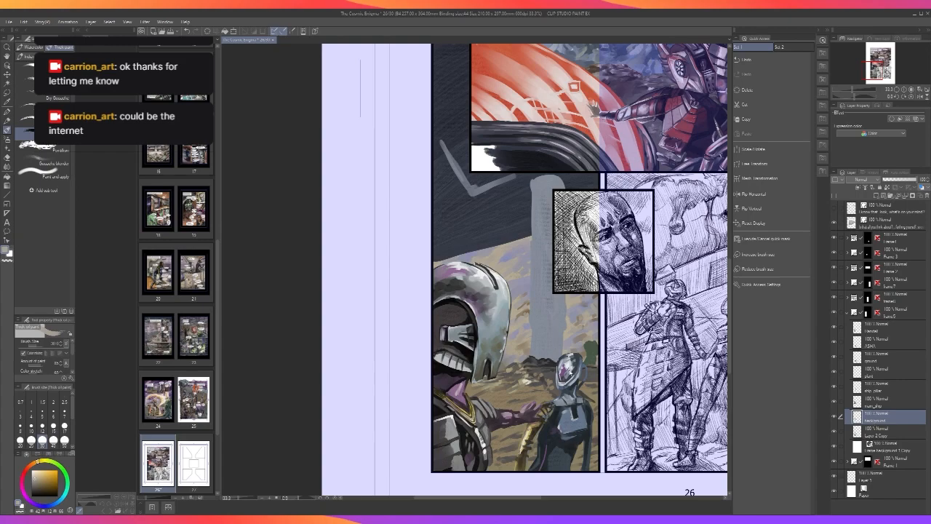
{"action": "scroll", "coordinate": [571, 366], "scroll_direction": "down", "scroll_amount": 1}
{"action": "scroll", "coordinate": [575, 400], "scroll_direction": "down", "scroll_amount": 2}
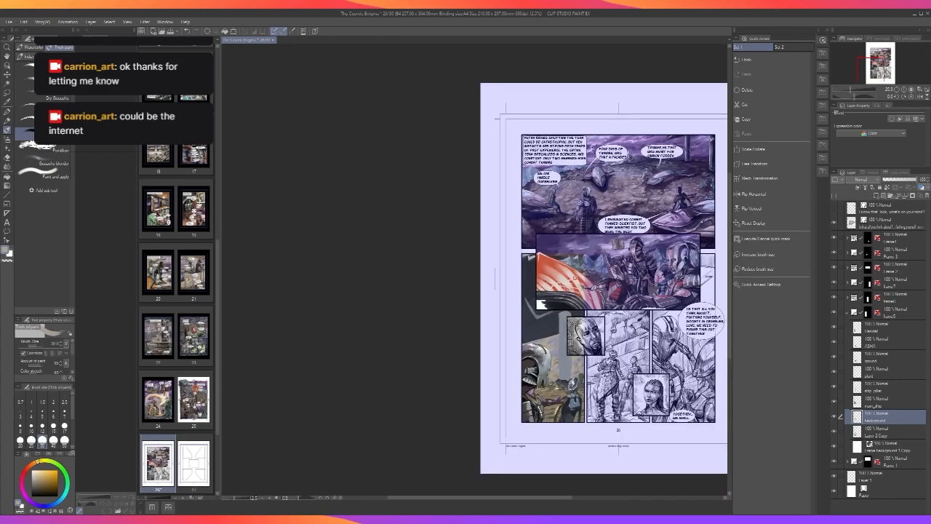
{"action": "scroll", "coordinate": [572, 400], "scroll_direction": "up", "scroll_amount": 2}
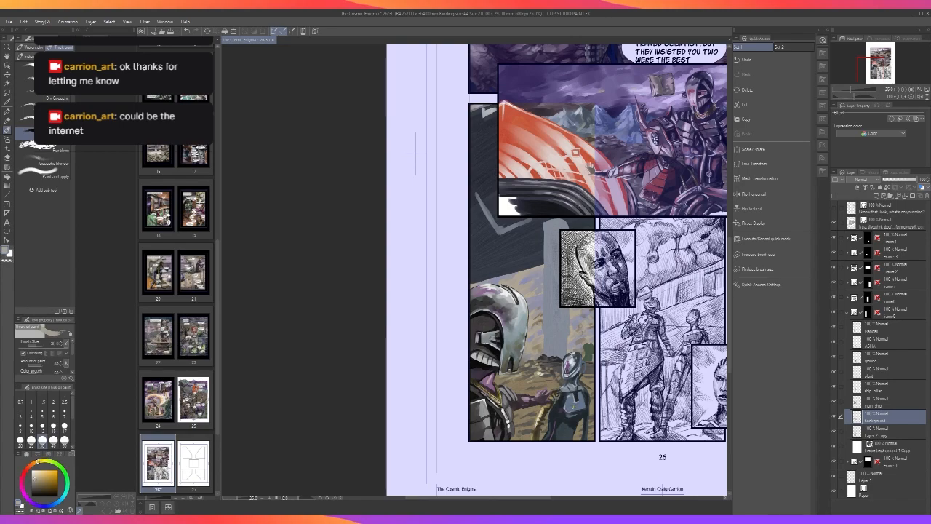
{"action": "left_click", "coordinate": [848, 315]}
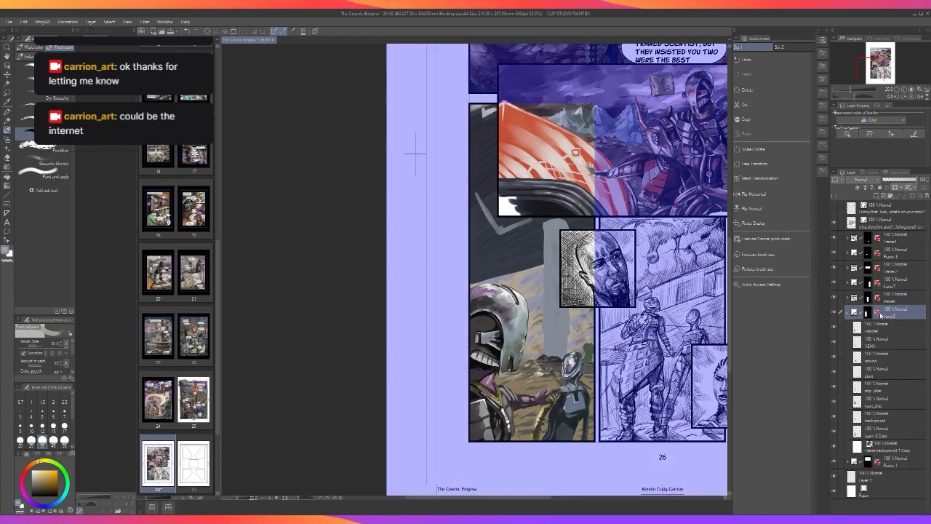
{"action": "left_click_drag", "start_coordinate": [663, 323], "coordinate": [540, 466]}
{"action": "left_click_drag", "start_coordinate": [606, 383], "coordinate": [702, 237]}
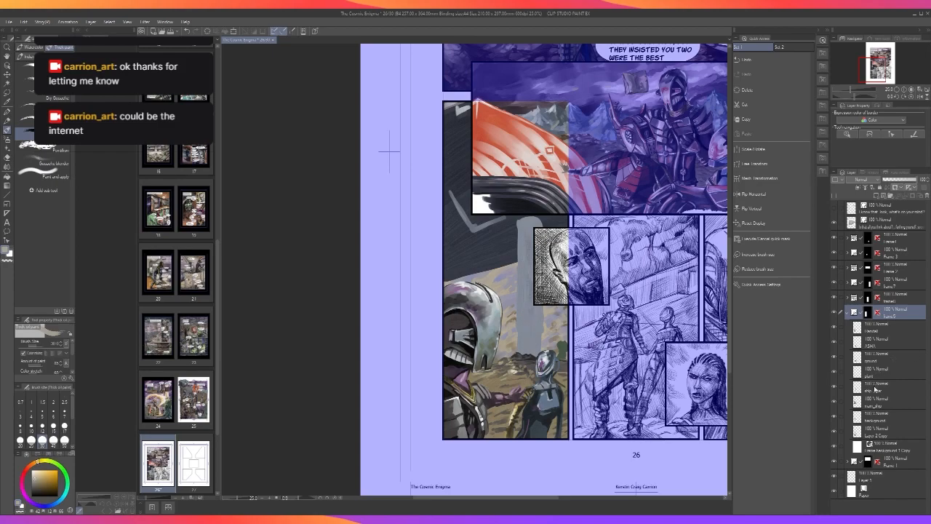
{"action": "left_click", "coordinate": [872, 417]}
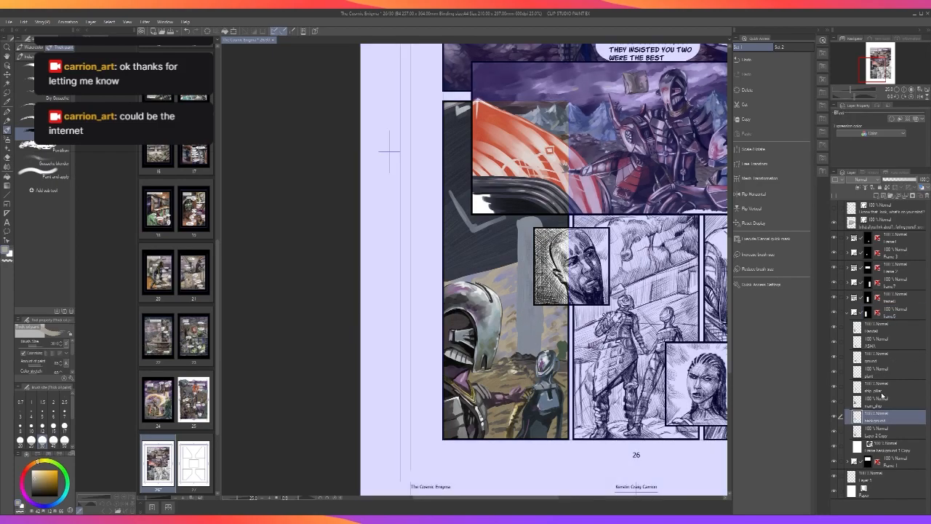
On the ship pillar layer, lock the transparent pixels and sample the dark blue-grey of the ship's underside.
{"action": "left_click", "coordinate": [883, 391]}
{"action": "key", "text": "ctrl+plus"}
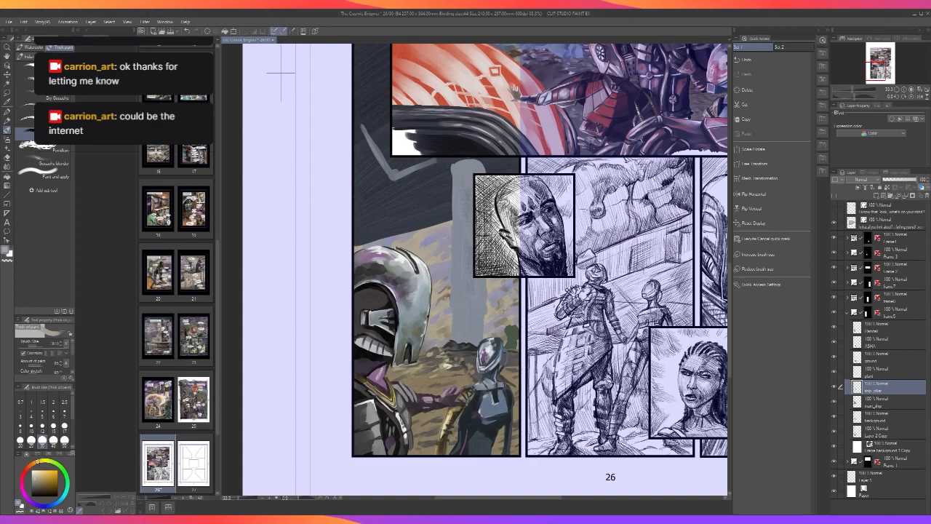
{"action": "left_click_drag", "start_coordinate": [440, 176], "coordinate": [506, 256]}
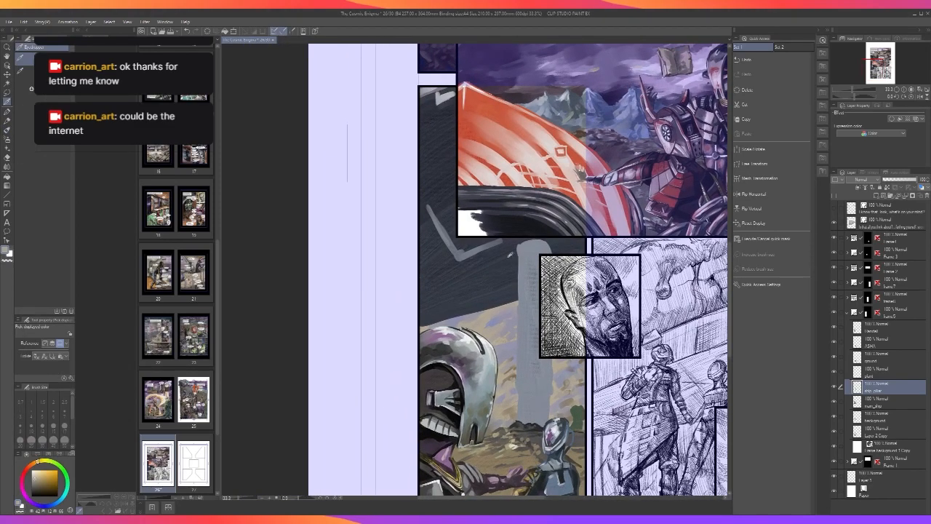
{"action": "left_click", "coordinate": [506, 256], "text": "alt"}
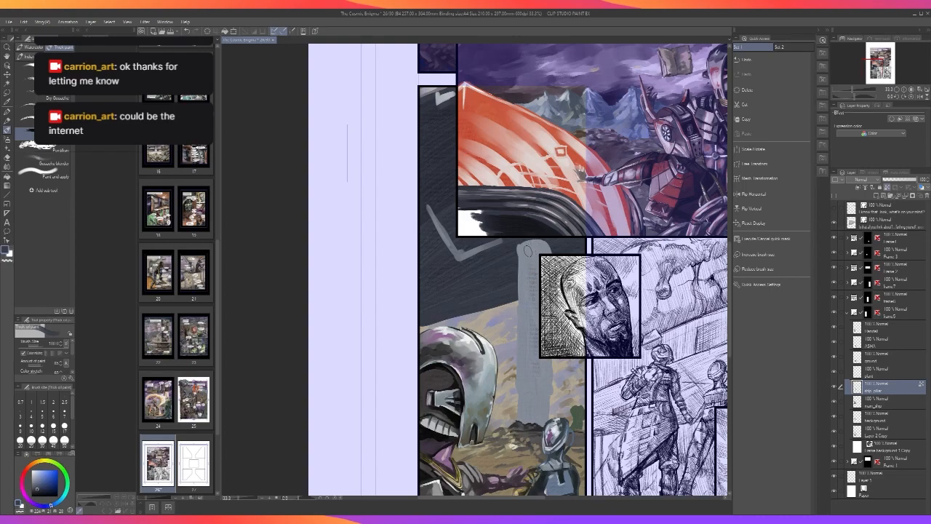
Try a red stroke across the upper part of the pillar, and undo it.
{"action": "key", "text": "alt"}
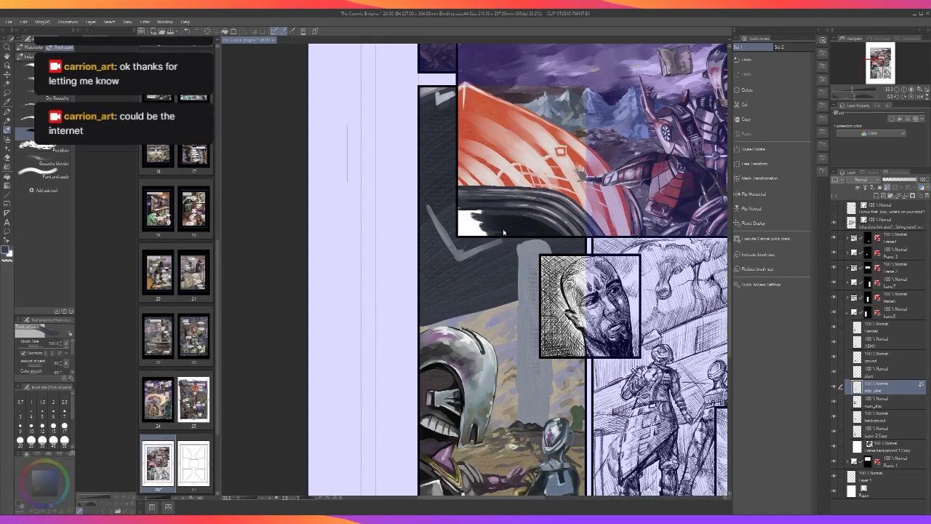
{"action": "left_click", "coordinate": [542, 237], "text": "alt"}
{"action": "mouse_move", "coordinate": [520, 263]}
{"action": "left_mouse_down"}
{"action": "mouse_move", "coordinate": [535, 251]}
{"action": "mouse_move", "coordinate": [528, 317]}
{"action": "left_mouse_up"}
{"action": "key", "text": "ctrl+z"}
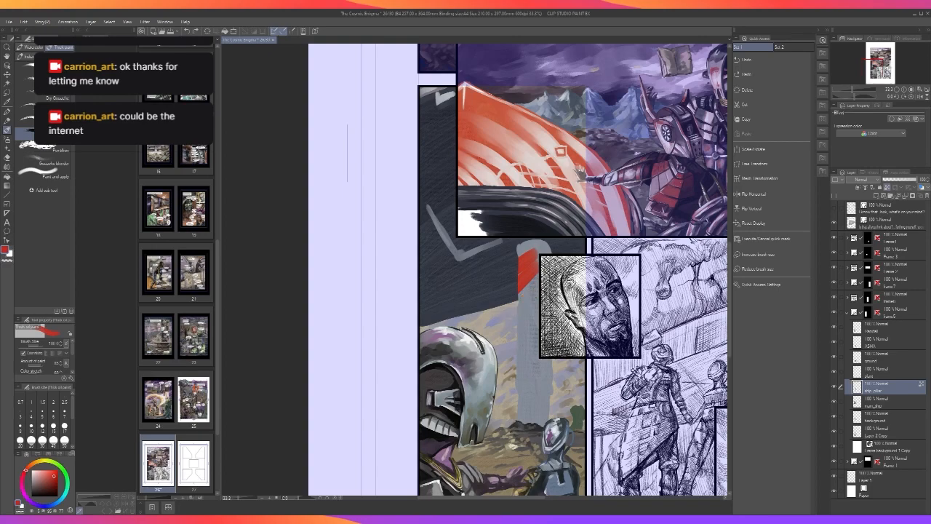
{"action": "key", "text": "ctrl+z"}
{"action": "key", "text": "ctrl+z"}
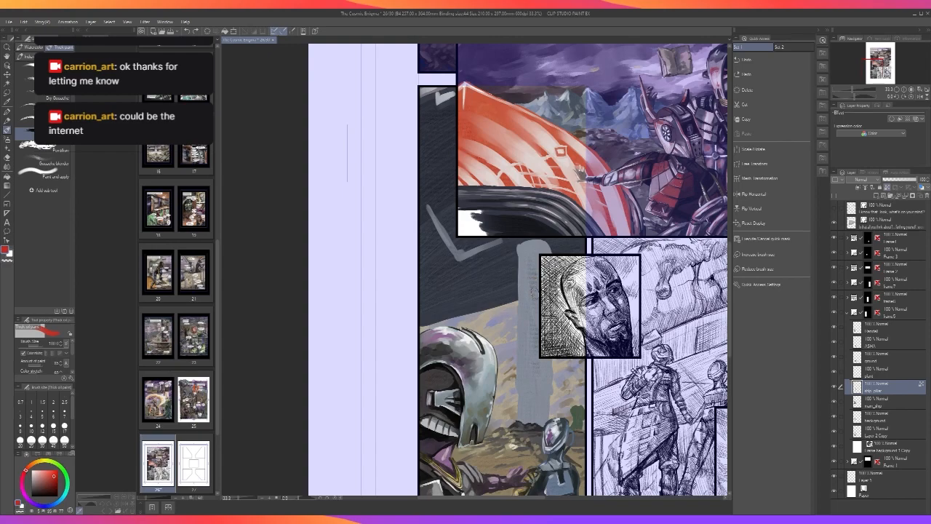
Resample a dark blue-grey and shade the top of the pillar beneath the ship, undoing the stray strokes.
{"action": "key", "text": "alt"}
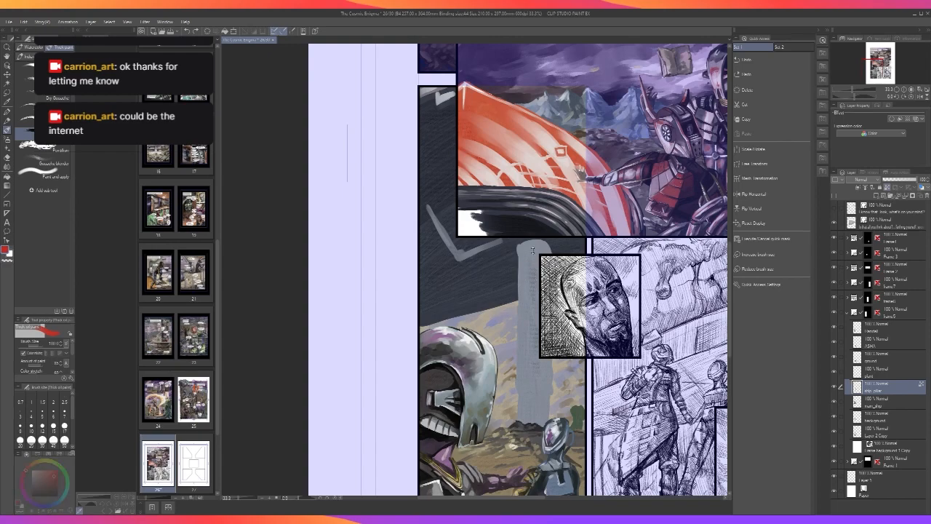
{"action": "left_click", "coordinate": [530, 255], "text": "alt"}
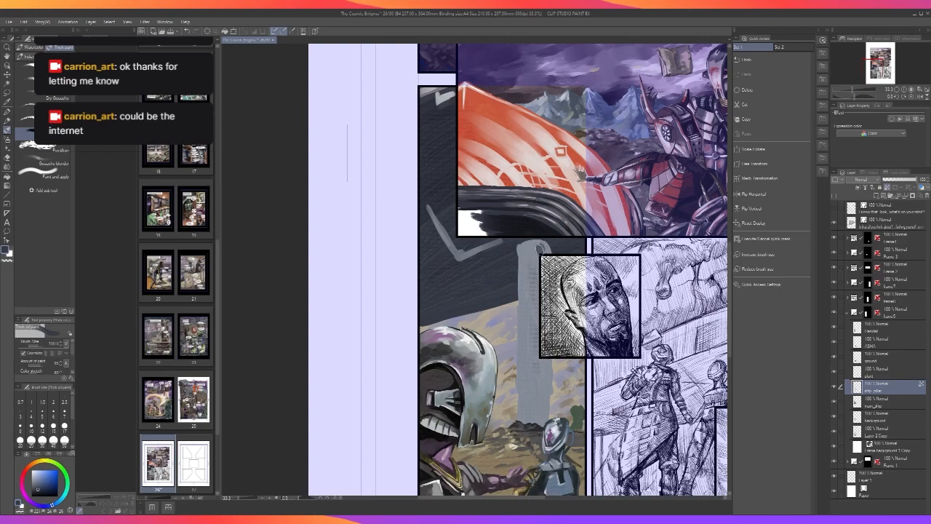
{"action": "left_click_drag", "start_coordinate": [540, 245], "coordinate": [541, 244]}
{"action": "key", "text": "ctrl+z"}
{"action": "key", "text": "ctrl+z"}
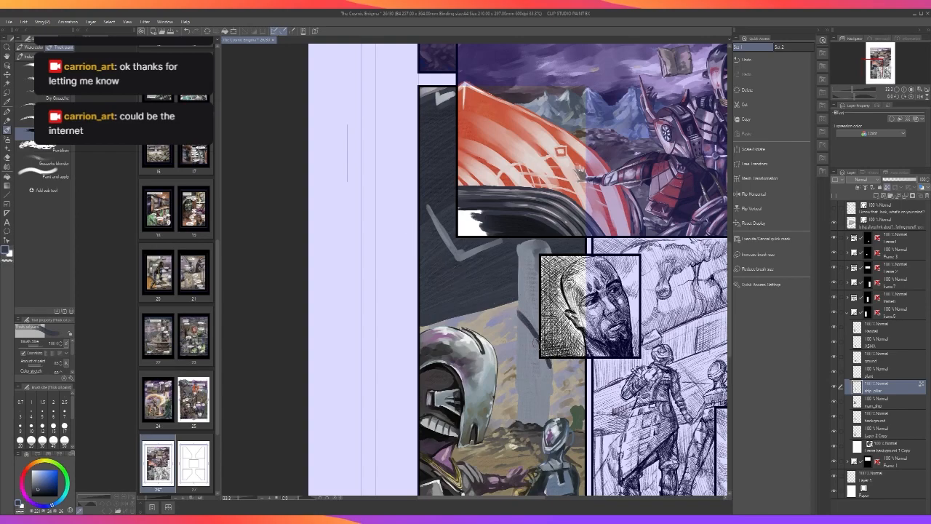
Paint a dark shadow on the upper part of the grey pillar beneath the ship's hull, replacing the first stroke.
{"action": "mouse_move", "coordinate": [521, 318]}
{"action": "left_mouse_down"}
{"action": "mouse_move", "coordinate": [551, 390]}
{"action": "mouse_move", "coordinate": [546, 361]}
{"action": "left_mouse_up"}
{"action": "key", "text": "ctrl+z"}
{"action": "mouse_move", "coordinate": [539, 282]}
{"action": "left_mouse_down"}
{"action": "mouse_move", "coordinate": [523, 275]}
{"action": "mouse_move", "coordinate": [546, 250]}
{"action": "mouse_move", "coordinate": [523, 246]}
{"action": "mouse_move", "coordinate": [530, 249]}
{"action": "left_mouse_up"}
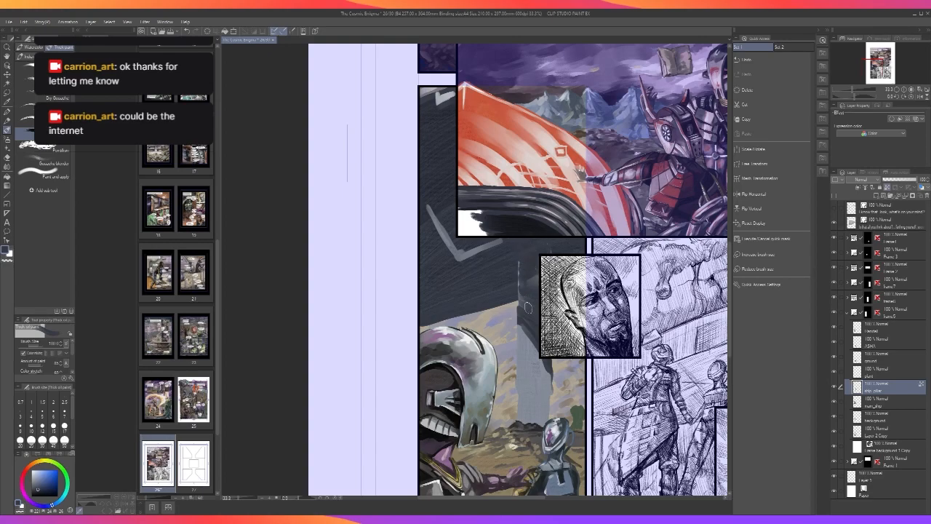
{"action": "scroll", "coordinate": [546, 244], "scroll_direction": "down", "scroll_amount": 4}
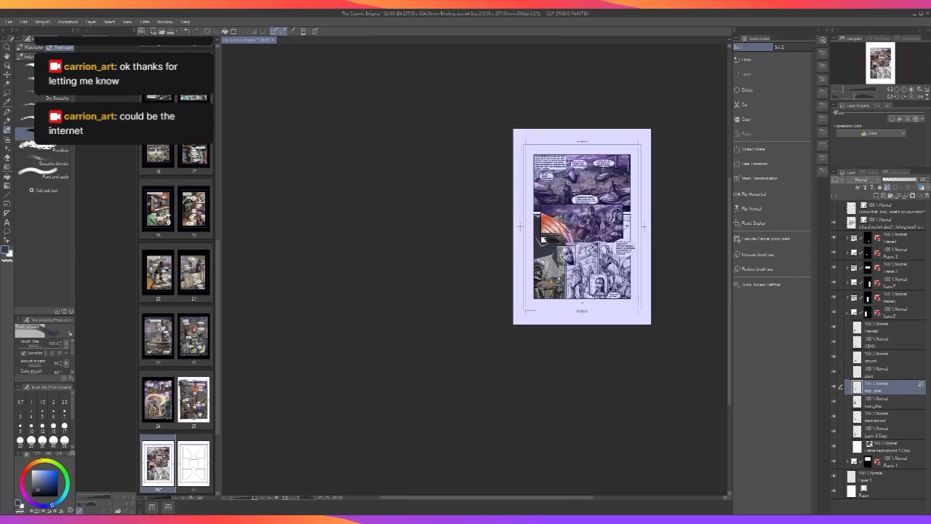
{"action": "scroll", "coordinate": [542, 240], "scroll_direction": "up", "scroll_amount": 4}
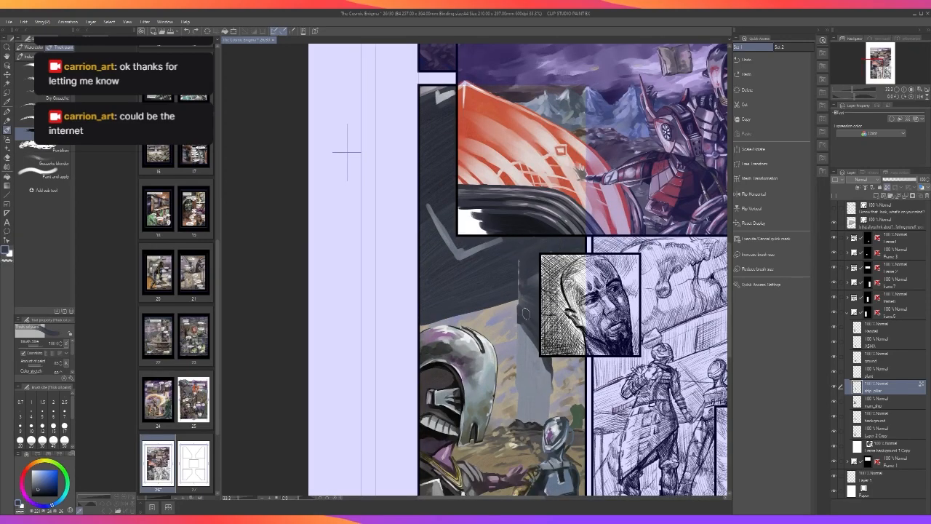
Sample greys from the pillar and shade its lower section beside the portrait inset with a larger brush.
{"action": "left_click", "coordinate": [526, 339], "text": "alt"}
{"action": "left_click", "coordinate": [540, 344], "text": "alt"}
{"action": "key", "text": "bracketright"}
{"action": "key", "text": "bracketright"}
{"action": "key", "text": "bracketright"}
{"action": "mouse_move", "coordinate": [540, 359]}
{"action": "left_mouse_down"}
{"action": "mouse_move", "coordinate": [536, 417]}
{"action": "mouse_move", "coordinate": [539, 362]}
{"action": "left_mouse_up"}
Soften the pillar's shadow and midtone transitions with an enlarged painterly blender brush.
{"action": "left_click", "coordinate": [9, 166]}
{"action": "key", "text": "bracketright"}
{"action": "key", "text": "bracketright"}
{"action": "key", "text": "bracketright"}
{"action": "key", "text": "bracketright"}
{"action": "key", "text": "bracketright"}
{"action": "key", "text": "bracketright"}
{"action": "key", "text": "bracketright"}
{"action": "key", "text": "bracketright"}
{"action": "key", "text": "bracketright"}
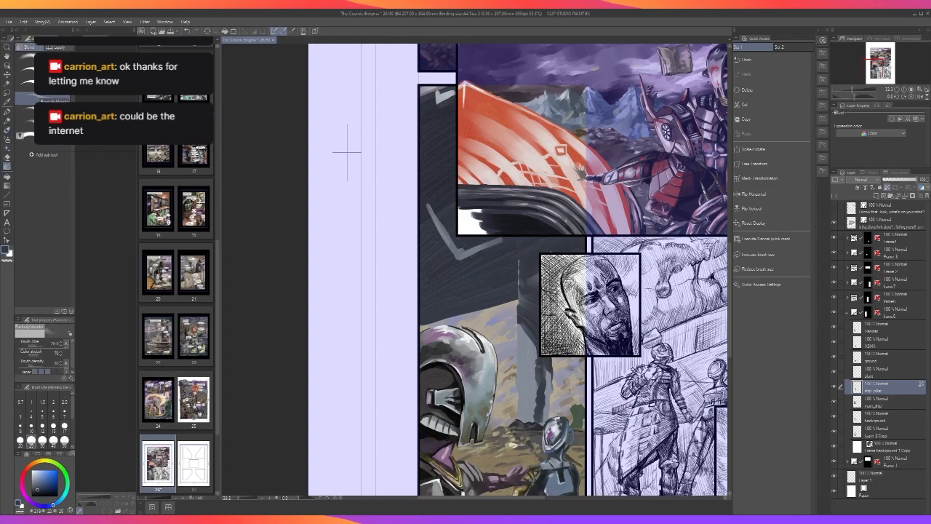
{"action": "mouse_move", "coordinate": [536, 362]}
{"action": "left_mouse_down"}
{"action": "mouse_move", "coordinate": [533, 411]}
{"action": "mouse_move", "coordinate": [541, 387]}
{"action": "mouse_move", "coordinate": [542, 415]}
{"action": "mouse_move", "coordinate": [538, 372]}
{"action": "left_mouse_up"}
{"action": "scroll", "coordinate": [541, 421], "scroll_direction": "down", "scroll_amount": 3}
{"action": "scroll", "coordinate": [541, 421], "scroll_direction": "down", "scroll_amount": 1}
{"action": "scroll", "coordinate": [542, 421], "scroll_direction": "up", "scroll_amount": 4}
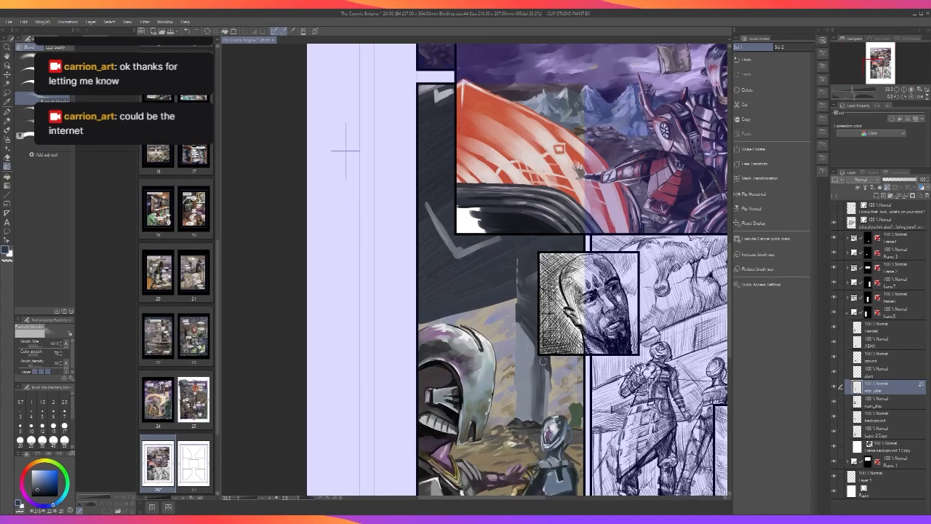
{"action": "scroll", "coordinate": [530, 327], "scroll_direction": "down", "scroll_amount": 3}
{"action": "scroll", "coordinate": [530, 327], "scroll_direction": "up", "scroll_amount": 3}
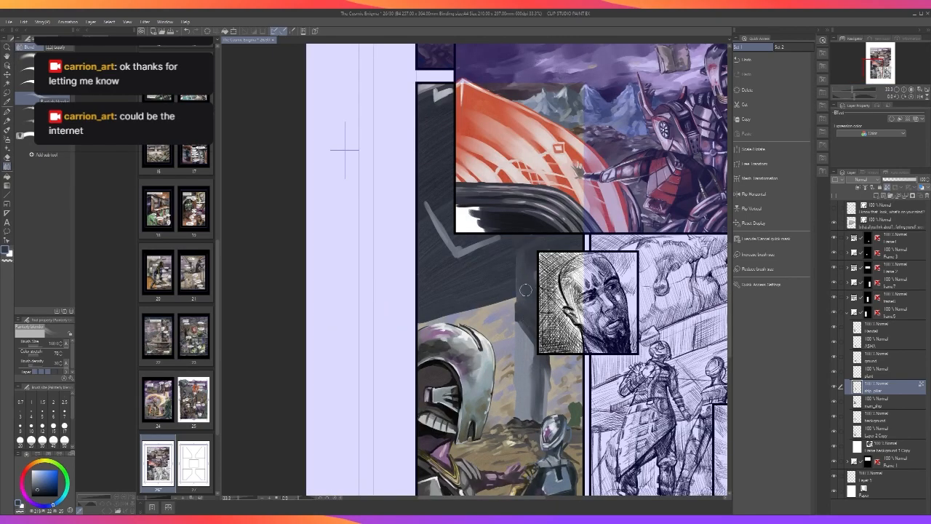
Examine the blended pillar against the full comic page.
{"action": "scroll", "coordinate": [509, 349], "scroll_direction": "down", "scroll_amount": 1}
{"action": "scroll", "coordinate": [509, 362], "scroll_direction": "down", "scroll_amount": 2}
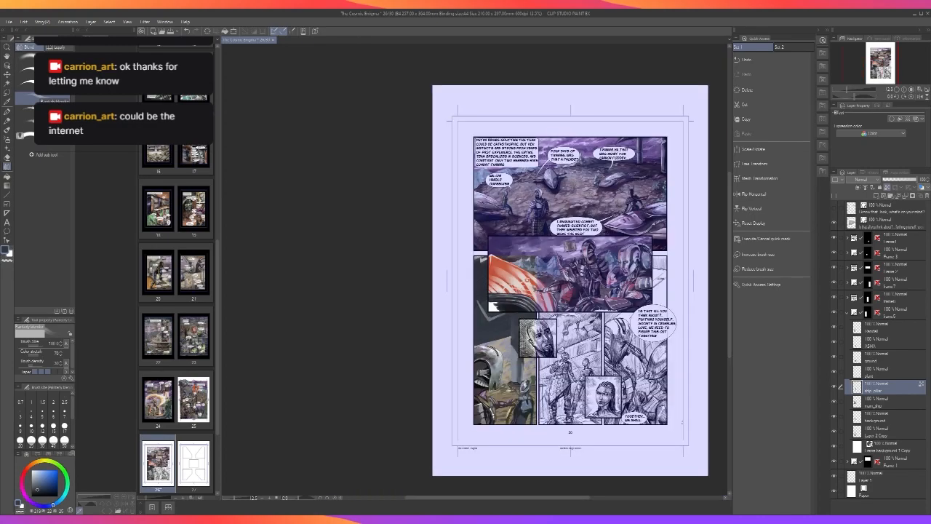
{"action": "scroll", "coordinate": [579, 407], "scroll_direction": "up", "scroll_amount": 3}
{"action": "left_click_drag", "start_coordinate": [443, 355], "coordinate": [585, 438]}
{"action": "scroll", "coordinate": [581, 435], "scroll_direction": "down", "scroll_amount": 1}
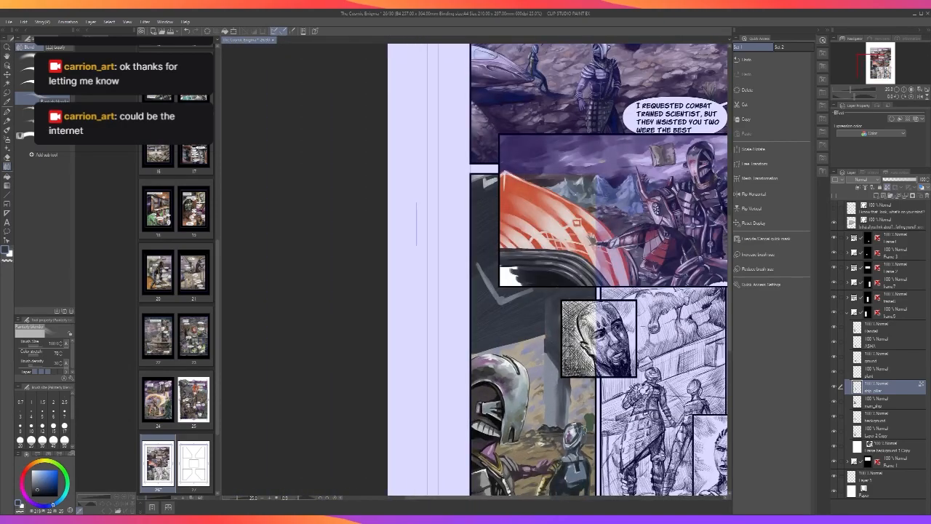
{"action": "scroll", "coordinate": [577, 222], "scroll_direction": "down", "scroll_amount": 2}
{"action": "scroll", "coordinate": [583, 426], "scroll_direction": "up", "scroll_amount": 4}
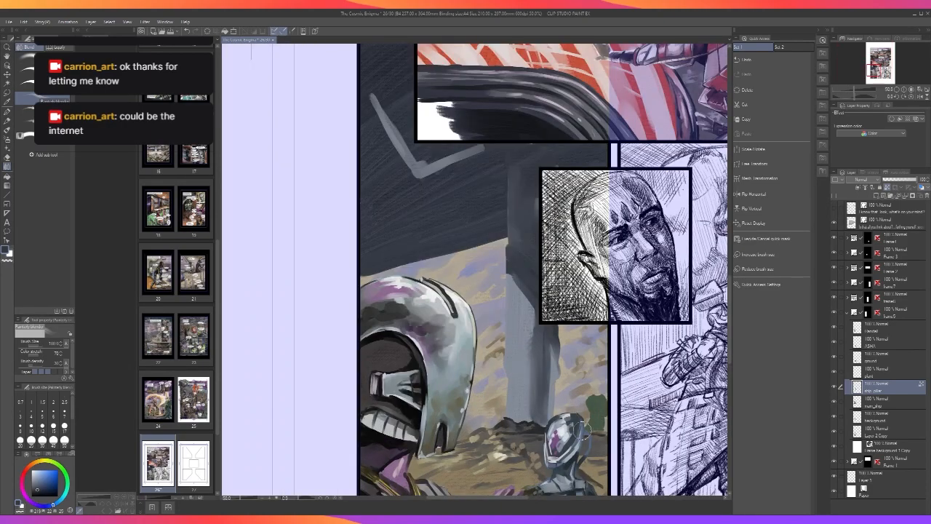
Sample a grey from the pillar and draw a thin dark curved seam across its lower part with a smaller thick paint brush.
{"action": "left_click", "coordinate": [522, 346], "text": "alt"}
{"action": "key", "text": "bracketleft"}
{"action": "key", "text": "bracketleft"}
{"action": "key", "text": "bracketleft"}
{"action": "key", "text": "bracketleft"}
{"action": "key", "text": "bracketleft"}
{"action": "left_click", "coordinate": [834, 387]}
{"action": "left_click", "coordinate": [835, 389]}
{"action": "key", "text": "b"}
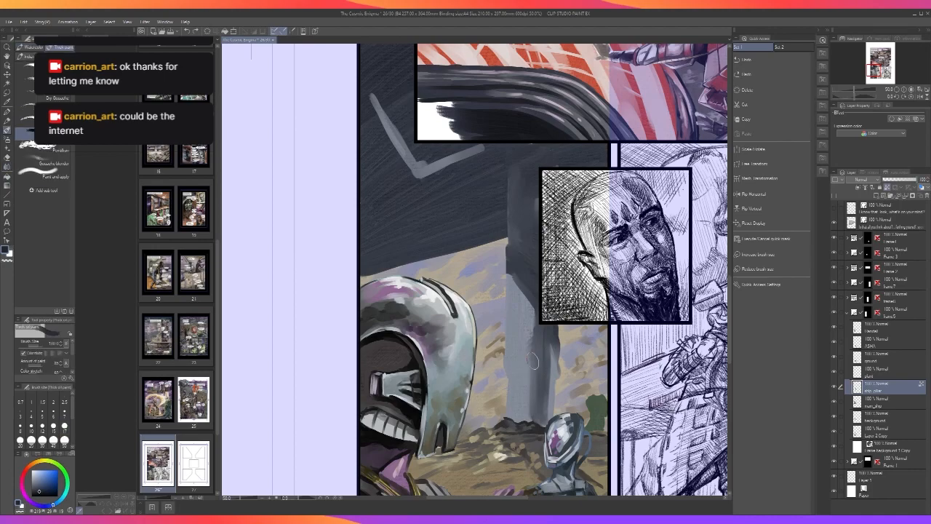
{"action": "left_click_drag", "start_coordinate": [516, 373], "coordinate": [553, 371]}
Compare the pillar with the sketch beneath by hiding and showing its layer, and add a second dark seam higher up.
{"action": "left_click", "coordinate": [834, 388]}
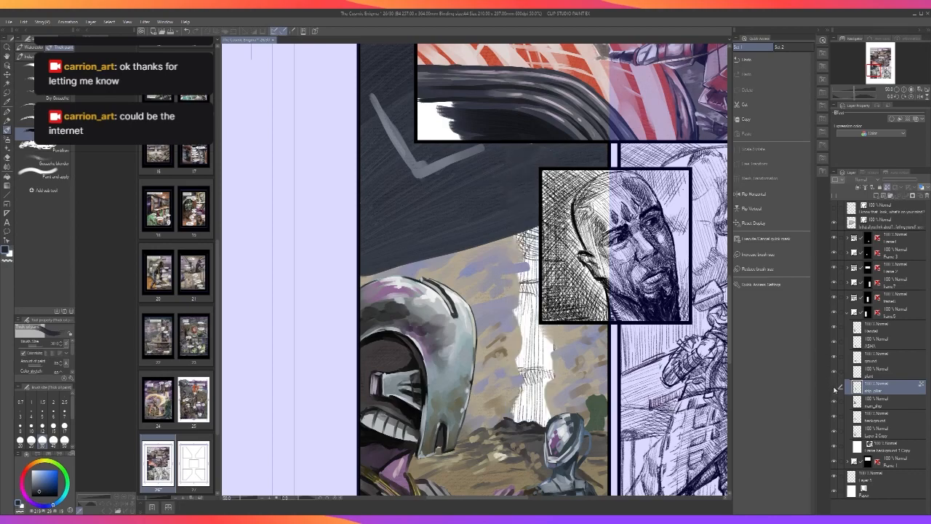
{"action": "left_click", "coordinate": [835, 388]}
{"action": "mouse_move", "coordinate": [509, 278]}
{"action": "left_mouse_down"}
{"action": "mouse_move", "coordinate": [534, 277]}
{"action": "mouse_move", "coordinate": [501, 278]}
{"action": "left_mouse_up"}
{"action": "scroll", "coordinate": [538, 342], "scroll_direction": "down", "scroll_amount": 3}
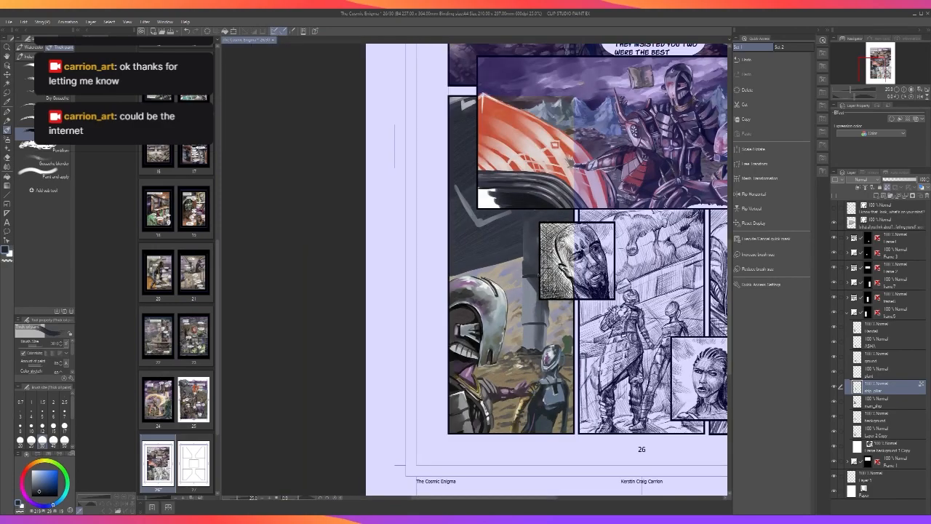
{"action": "scroll", "coordinate": [539, 342], "scroll_direction": "up", "scroll_amount": 3}
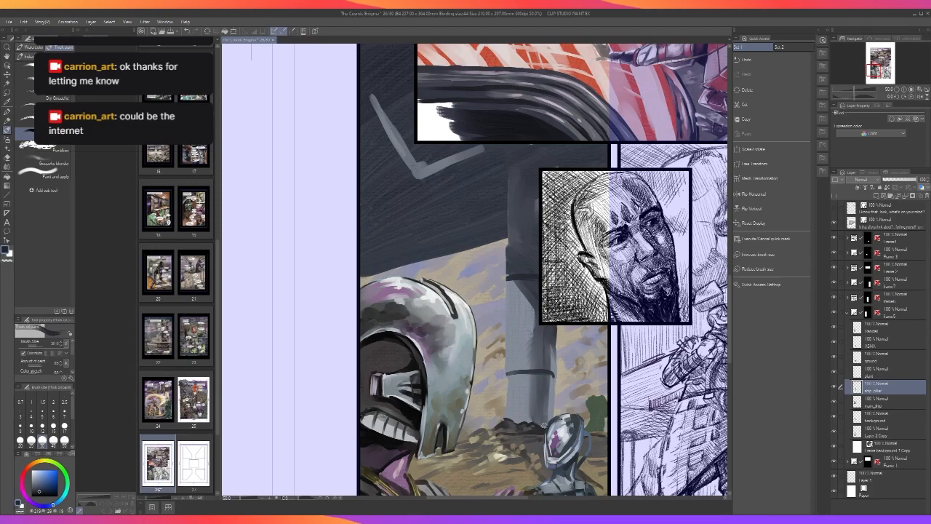
{"action": "scroll", "coordinate": [505, 380], "scroll_direction": "down", "scroll_amount": 2}
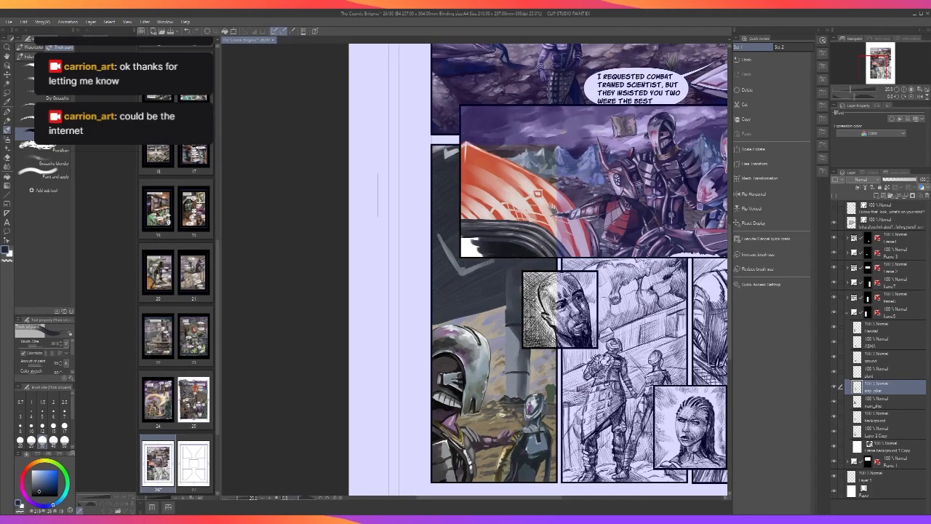
{"action": "scroll", "coordinate": [504, 379], "scroll_direction": "up", "scroll_amount": 1}
{"action": "scroll", "coordinate": [504, 372], "scroll_direction": "down", "scroll_amount": 1}
{"action": "scroll", "coordinate": [503, 372], "scroll_direction": "up", "scroll_amount": 2}
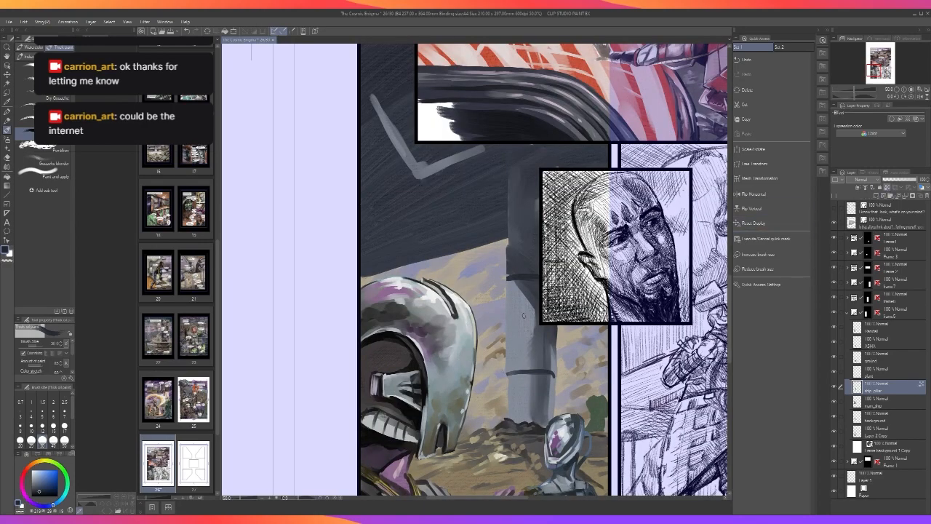
Sample the helmet's purple and paint reflected purple streaks down the pillar's left side.
{"action": "key", "text": "ctrl"}
{"action": "left_click", "coordinate": [396, 288], "text": "alt"}
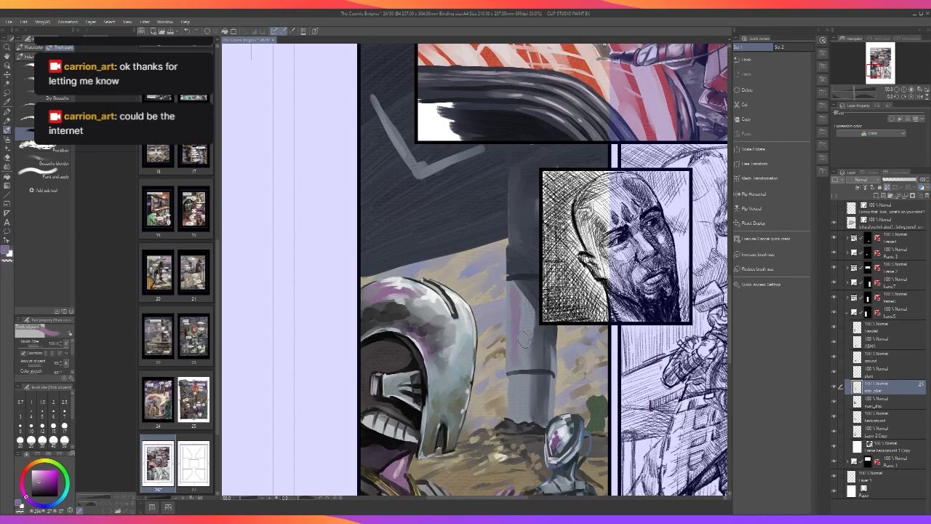
{"action": "left_click_drag", "start_coordinate": [517, 299], "coordinate": [517, 386]}
{"action": "scroll", "coordinate": [517, 407], "scroll_direction": "down", "scroll_amount": 1}
{"action": "scroll", "coordinate": [515, 402], "scroll_direction": "up", "scroll_amount": 2}
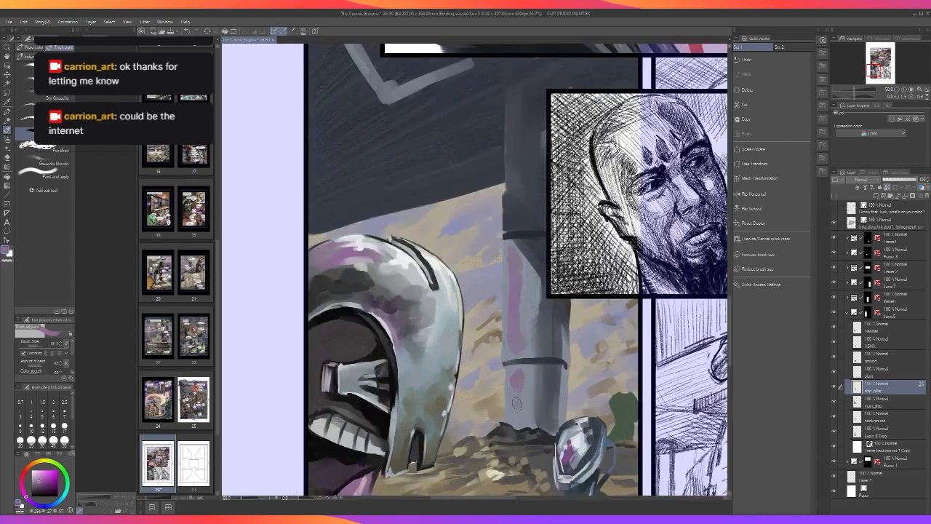
Rework the shading on the pillar's right side around the lower seam, undoing the dark strokes and resampling its greys.
{"action": "key", "text": "alt"}
{"action": "left_click", "coordinate": [560, 355], "text": "alt"}
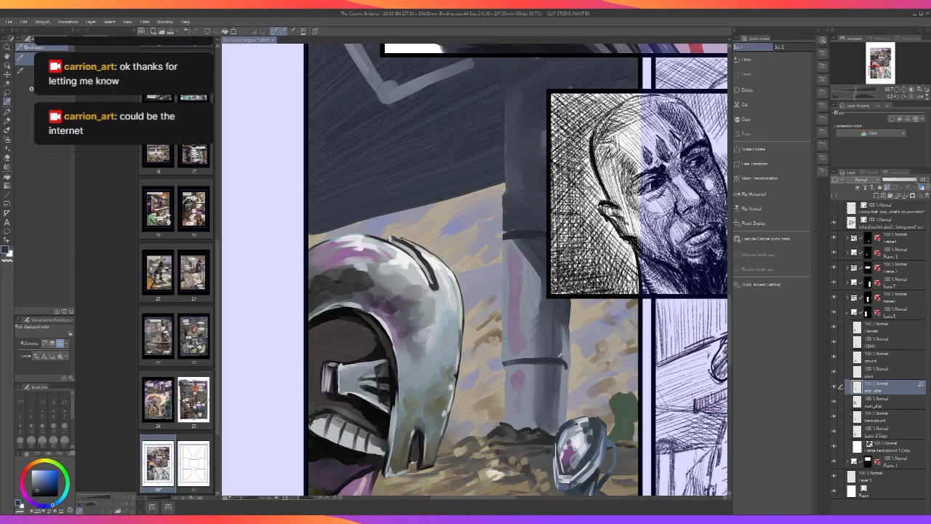
{"action": "mouse_move", "coordinate": [559, 361]}
{"action": "left_mouse_down"}
{"action": "mouse_move", "coordinate": [568, 364]}
{"action": "mouse_move", "coordinate": [515, 362]}
{"action": "mouse_move", "coordinate": [564, 364]}
{"action": "mouse_move", "coordinate": [559, 353]}
{"action": "left_mouse_up"}
{"action": "key", "text": "ctrl+z"}
{"action": "key", "text": "ctrl+z"}
{"action": "left_click", "coordinate": [554, 346], "text": "alt"}
{"action": "left_click", "coordinate": [545, 345], "text": "alt"}
{"action": "scroll", "coordinate": [558, 354], "scroll_direction": "down", "scroll_amount": 3}
{"action": "scroll", "coordinate": [557, 355], "scroll_direction": "up", "scroll_amount": 3}
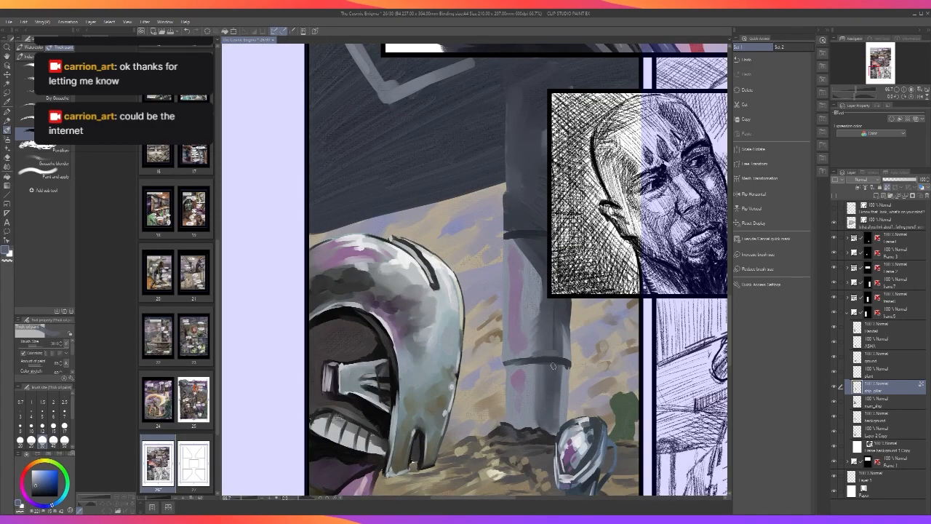
Sample a dark grey and paint shading around the foot of the pillar where it meets the rubble.
{"action": "left_click", "coordinate": [556, 356], "text": "alt"}
{"action": "mouse_move", "coordinate": [525, 422]}
{"action": "left_mouse_down"}
{"action": "mouse_move", "coordinate": [557, 433]}
{"action": "mouse_move", "coordinate": [516, 429]}
{"action": "mouse_move", "coordinate": [553, 433]}
{"action": "left_mouse_up"}
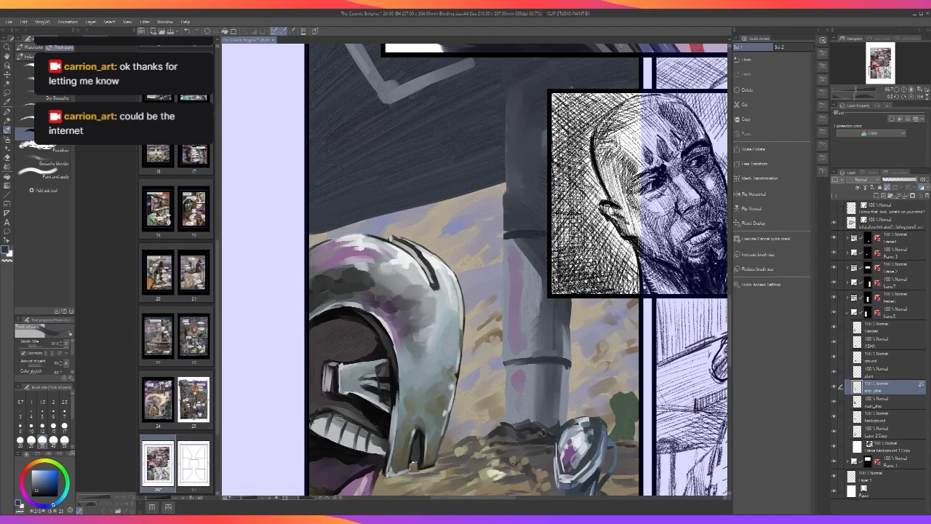
{"action": "scroll", "coordinate": [565, 424], "scroll_direction": "down", "scroll_amount": 2}
{"action": "scroll", "coordinate": [562, 407], "scroll_direction": "up", "scroll_amount": 1}
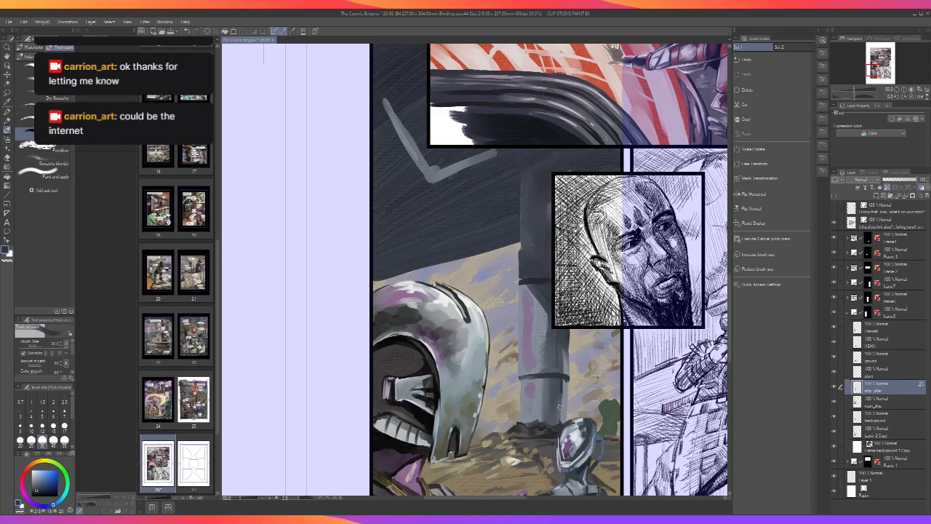
{"action": "scroll", "coordinate": [560, 387], "scroll_direction": "up", "scroll_amount": 1}
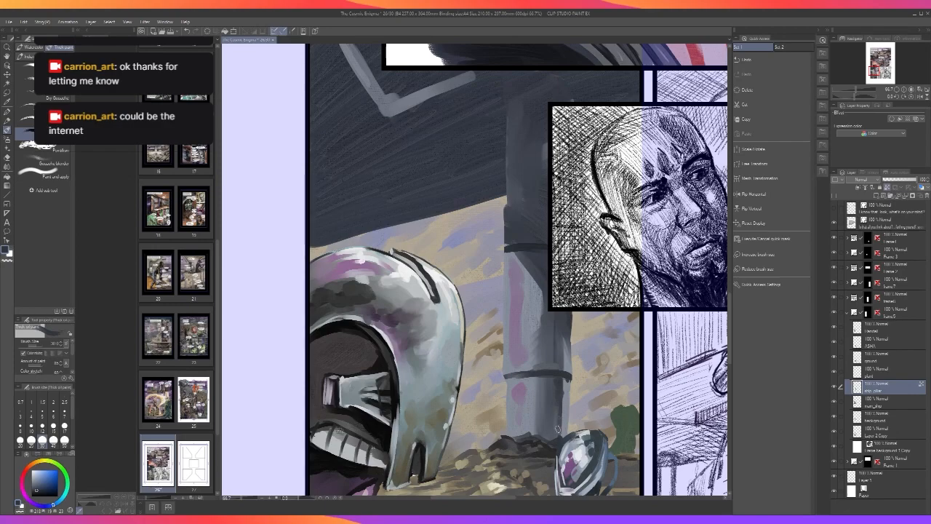
{"action": "scroll", "coordinate": [559, 416], "scroll_direction": "down", "scroll_amount": 1}
{"action": "scroll", "coordinate": [567, 339], "scroll_direction": "up", "scroll_amount": 1}
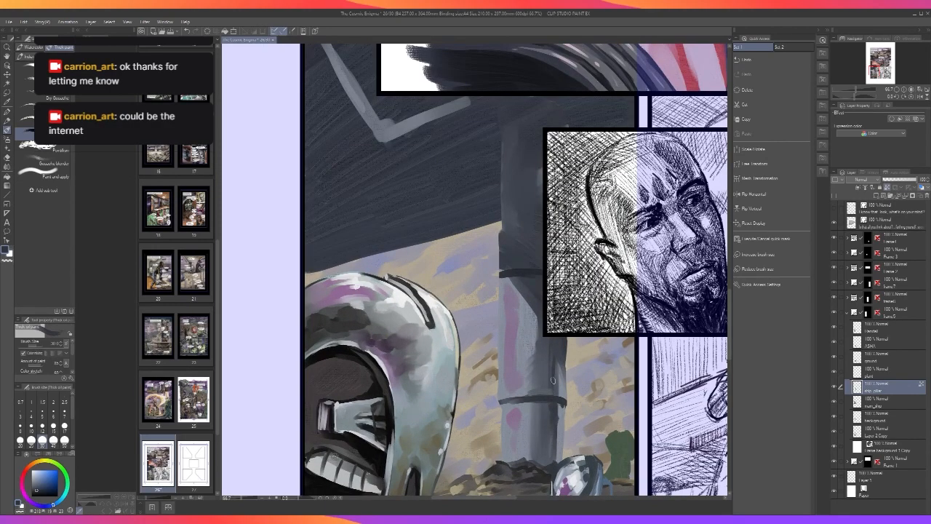
Sample a darker grey to deepen the pillar's shaded side, and check it against the full page.
{"action": "left_click", "coordinate": [541, 382], "text": "alt"}
{"action": "scroll", "coordinate": [552, 338], "scroll_direction": "down", "scroll_amount": 3}
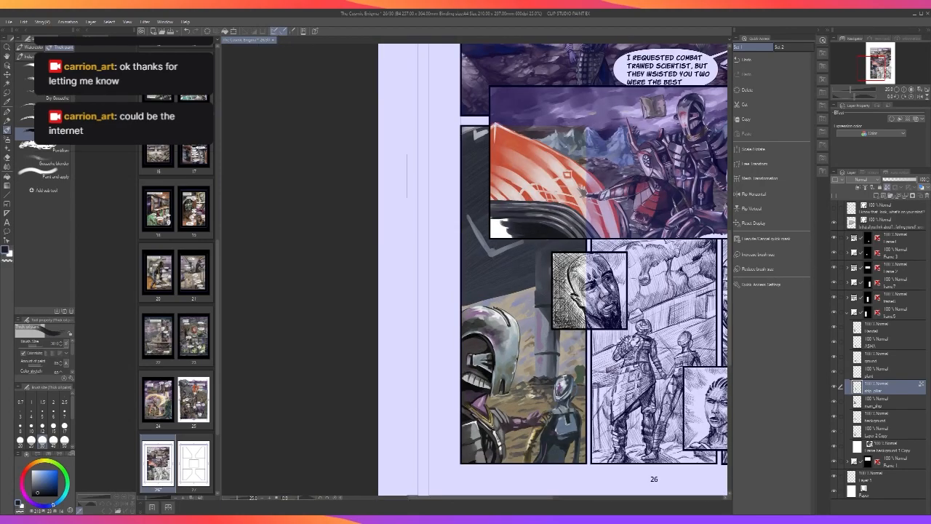
{"action": "left_click_drag", "start_coordinate": [586, 429], "coordinate": [585, 412]}
{"action": "scroll", "coordinate": [585, 405], "scroll_direction": "down", "scroll_amount": 2}
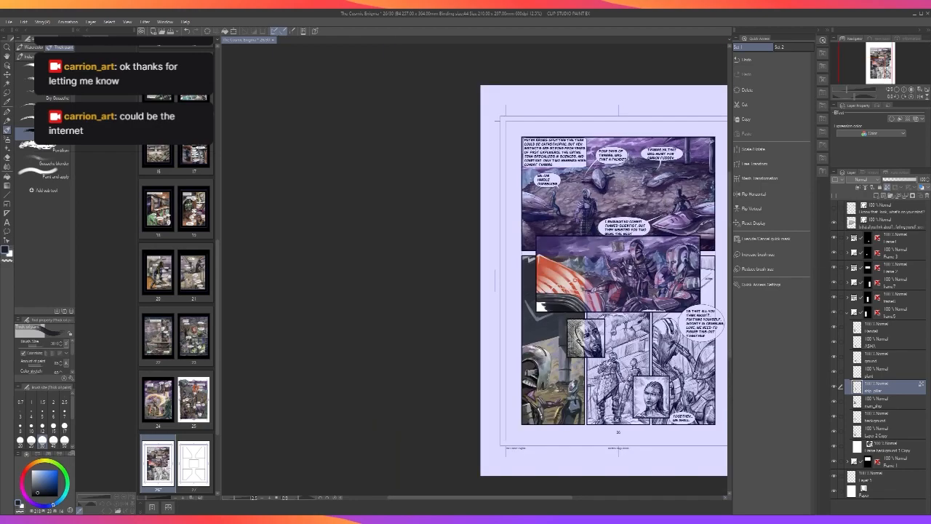
{"action": "scroll", "coordinate": [584, 402], "scroll_direction": "up", "scroll_amount": 3}
{"action": "scroll", "coordinate": [585, 401], "scroll_direction": "up", "scroll_amount": 2}
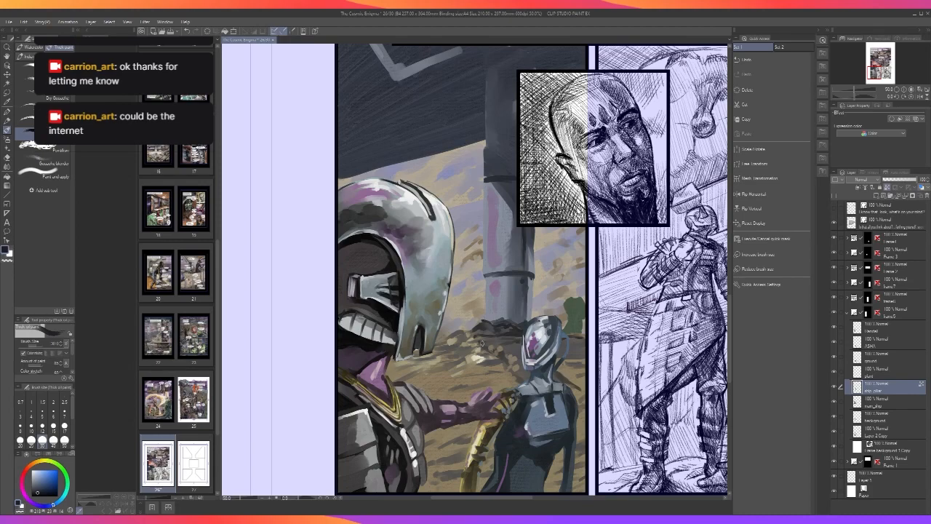
Add thin light highlights along the pillar's seams with a reduced brush, and touch them up with sampled greys.
{"action": "left_click_drag", "start_coordinate": [518, 376], "coordinate": [558, 456]}
{"action": "left_click", "coordinate": [519, 321], "text": "alt"}
{"action": "key", "text": "bracketleft"}
{"action": "key", "text": "bracketleft"}
{"action": "key", "text": "bracketleft"}
{"action": "key", "text": "bracketleft"}
{"action": "key", "text": "bracketleft"}
{"action": "key", "text": "bracketleft"}
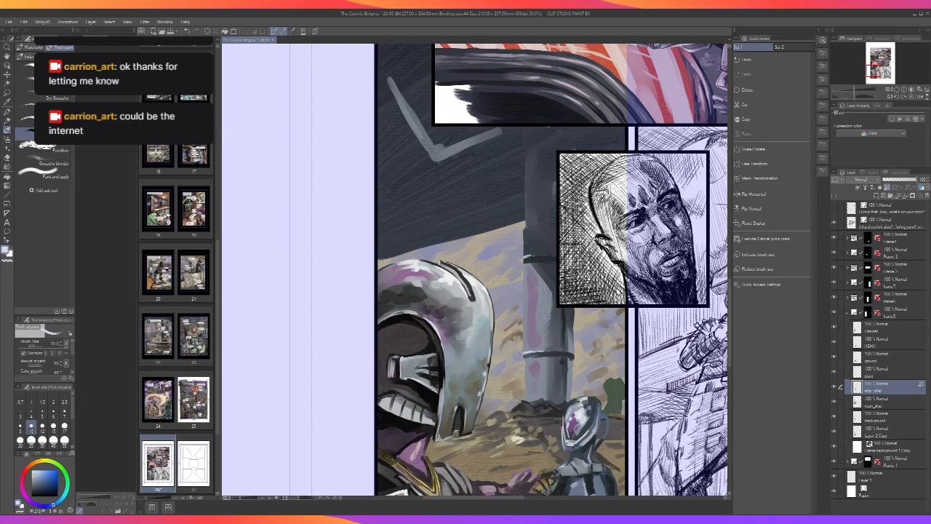
{"action": "left_click", "coordinate": [538, 265], "text": "alt"}
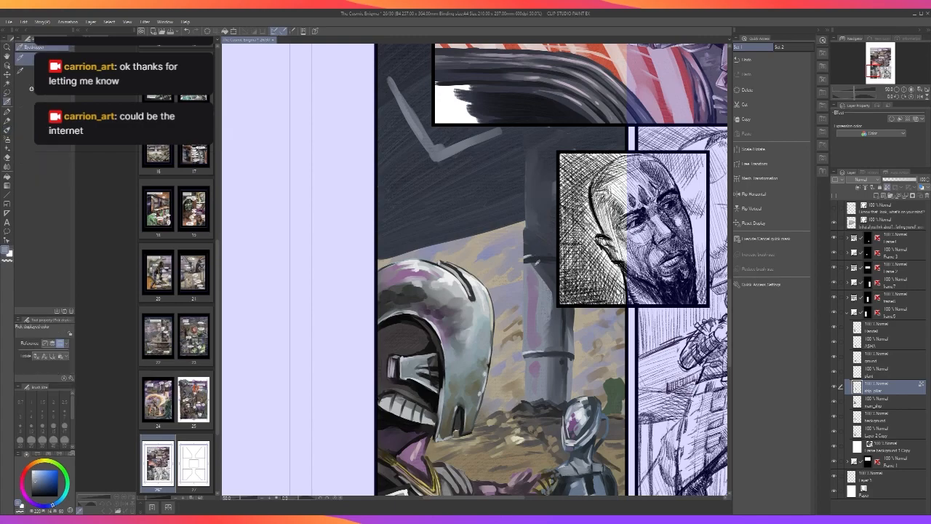
{"action": "left_click", "coordinate": [541, 259], "text": "alt"}
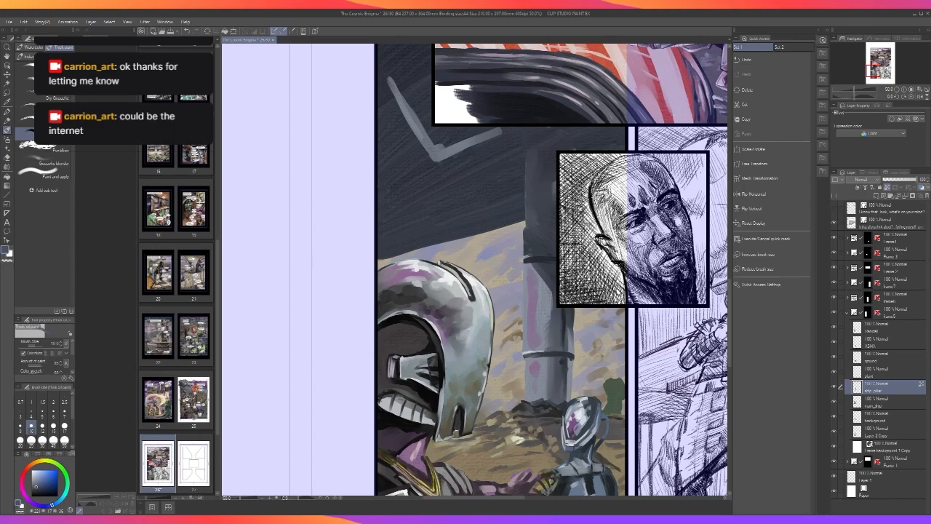
{"action": "scroll", "coordinate": [531, 250], "scroll_direction": "down", "scroll_amount": 1}
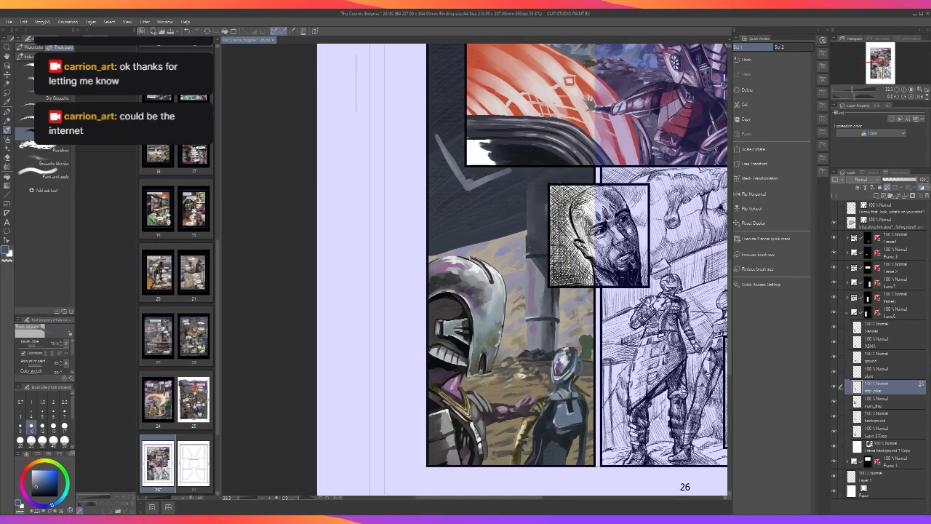
{"action": "scroll", "coordinate": [537, 254], "scroll_direction": "up", "scroll_amount": 2}
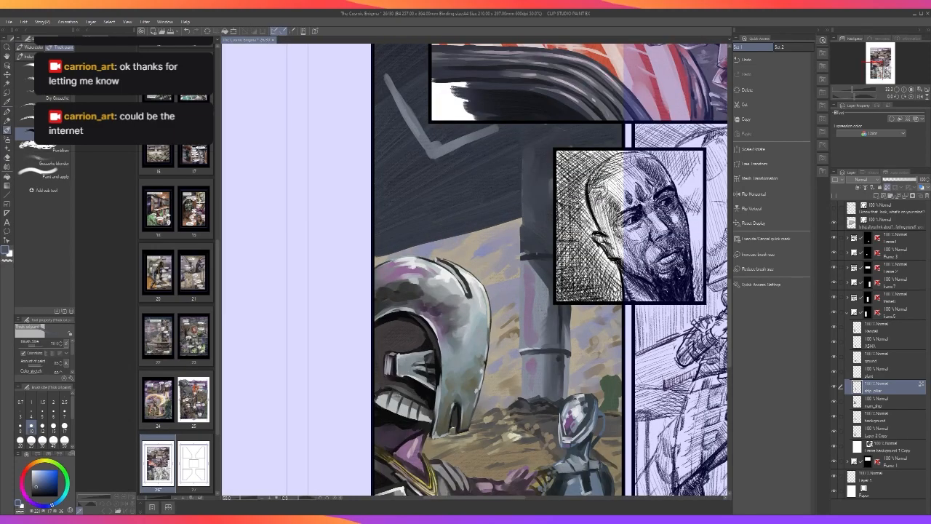
Sample the helmet's pale highlight colour and paint a light streak along the pillar's left edge with a slightly larger brush.
{"action": "left_click", "coordinate": [435, 281], "text": "alt"}
{"action": "key", "text": "]"}
{"action": "key", "text": "]"}
{"action": "key", "text": "]"}
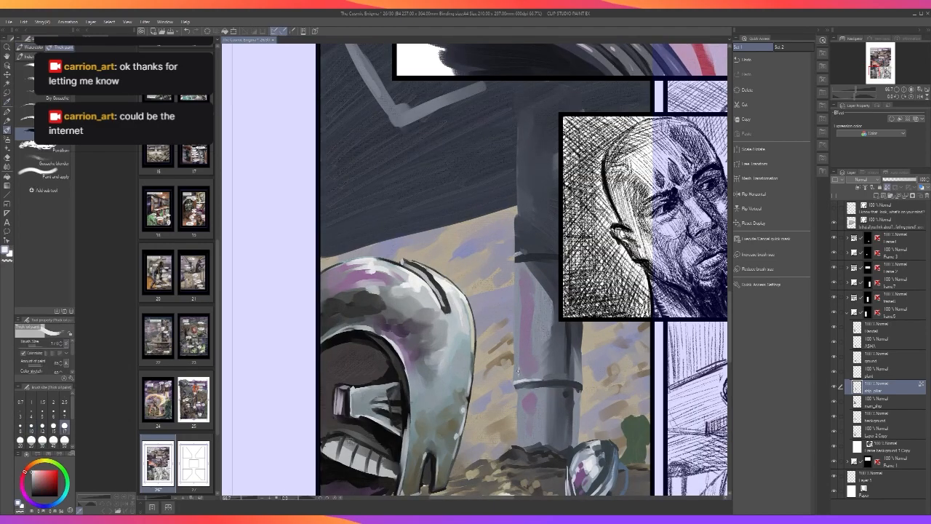
{"action": "left_click_drag", "start_coordinate": [517, 369], "coordinate": [517, 325]}
{"action": "scroll", "coordinate": [517, 319], "scroll_direction": "down", "scroll_amount": 2}
{"action": "scroll", "coordinate": [517, 318], "scroll_direction": "up", "scroll_amount": 1}
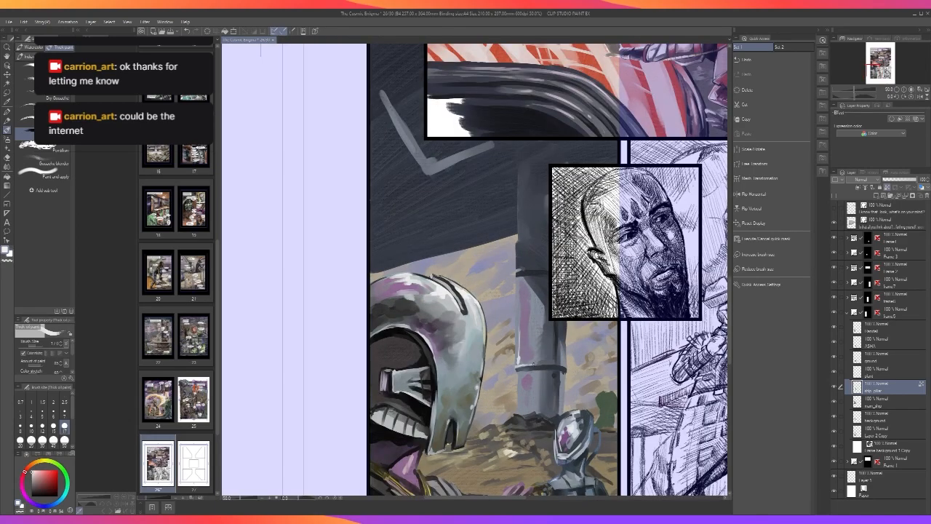
Build up broader pale highlights over the purple streaks above and below the pillar's lower seam.
{"action": "left_click_drag", "start_coordinate": [520, 337], "coordinate": [520, 313]}
{"action": "key", "text": "bracketright"}
{"action": "key", "text": "bracketright"}
{"action": "key", "text": "bracketright"}
{"action": "left_click_drag", "start_coordinate": [523, 304], "coordinate": [520, 334]}
{"action": "left_click_drag", "start_coordinate": [522, 376], "coordinate": [522, 396]}
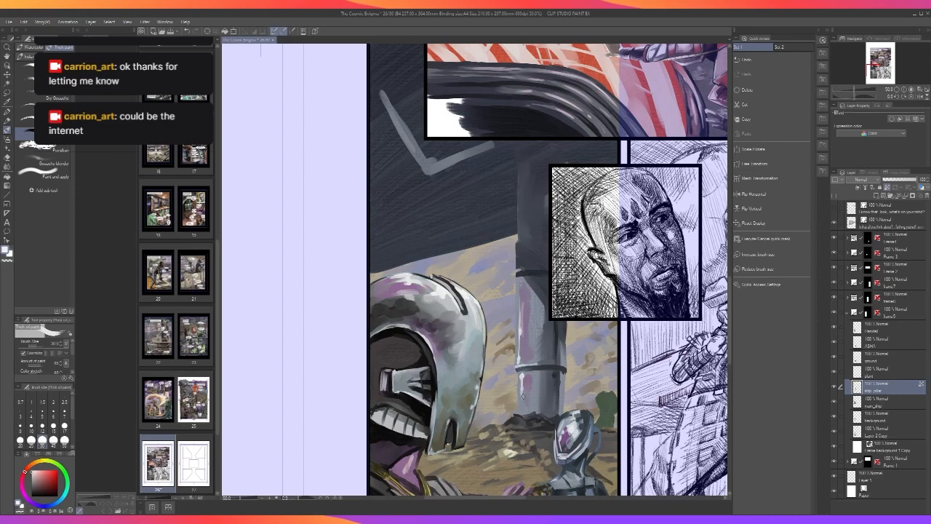
{"action": "scroll", "coordinate": [525, 390], "scroll_direction": "down", "scroll_amount": 2}
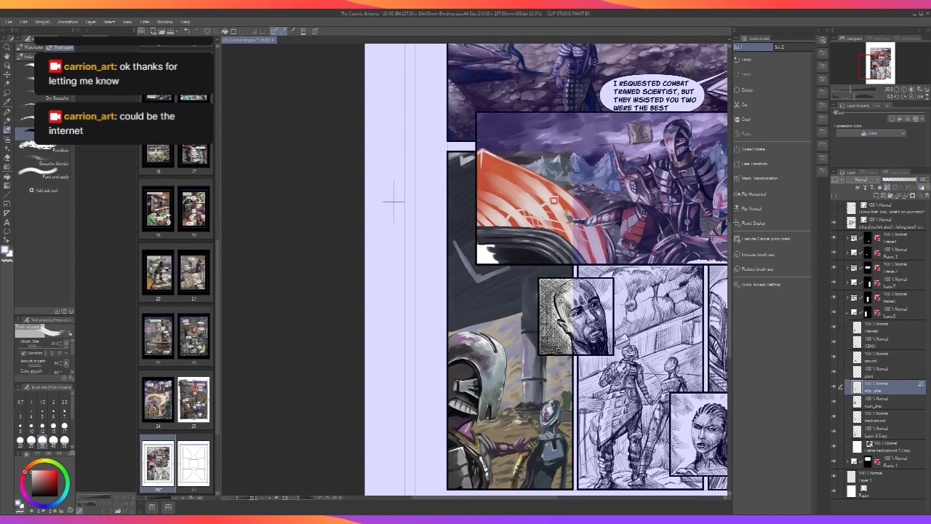
Sample a dark grey from the pillar, darken its left edge around the lower seam, and undo the stroke on the right edge.
{"action": "scroll", "coordinate": [550, 415], "scroll_direction": "up", "scroll_amount": 2}
{"action": "left_click", "coordinate": [528, 342], "text": "alt"}
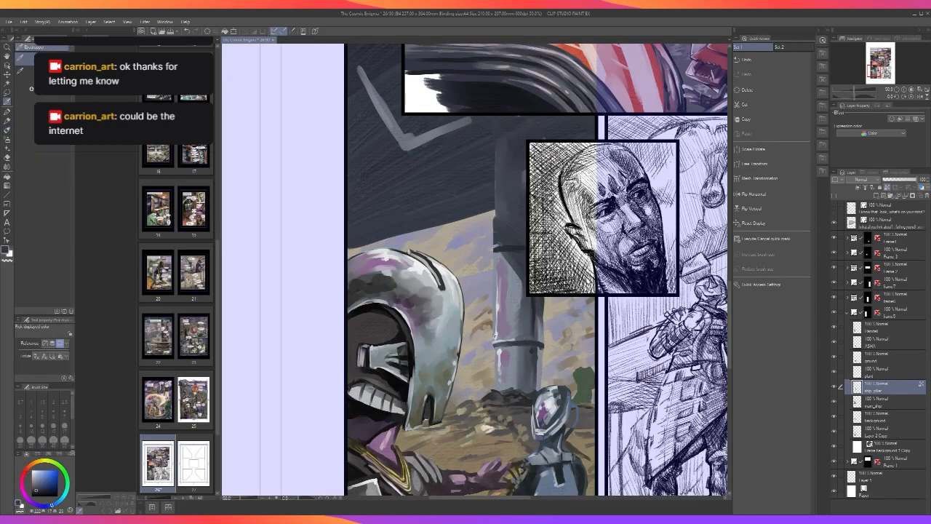
{"action": "left_click_drag", "start_coordinate": [493, 343], "coordinate": [492, 328]}
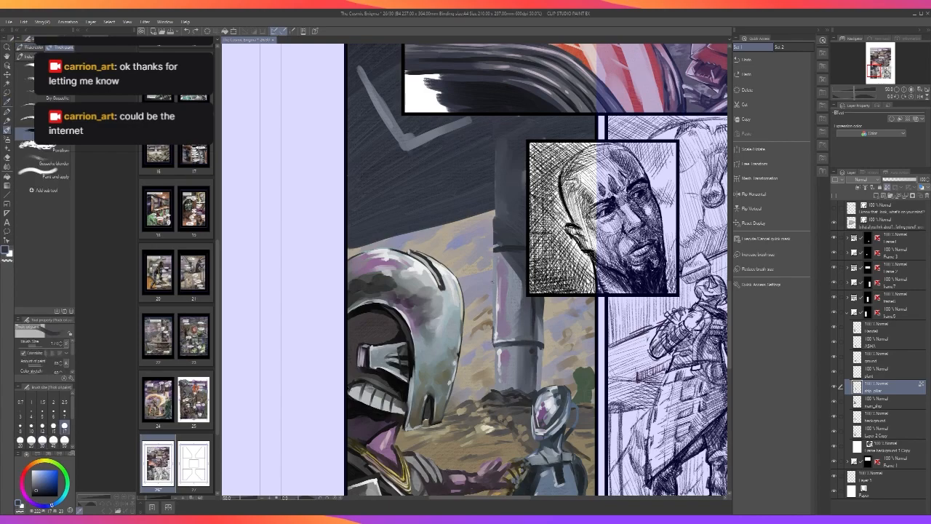
{"action": "left_click_drag", "start_coordinate": [493, 318], "coordinate": [493, 262]}
{"action": "left_click_drag", "start_coordinate": [541, 376], "coordinate": [541, 355]}
{"action": "key", "text": "ctrl+z"}
{"action": "scroll", "coordinate": [538, 353], "scroll_direction": "down", "scroll_amount": 2}
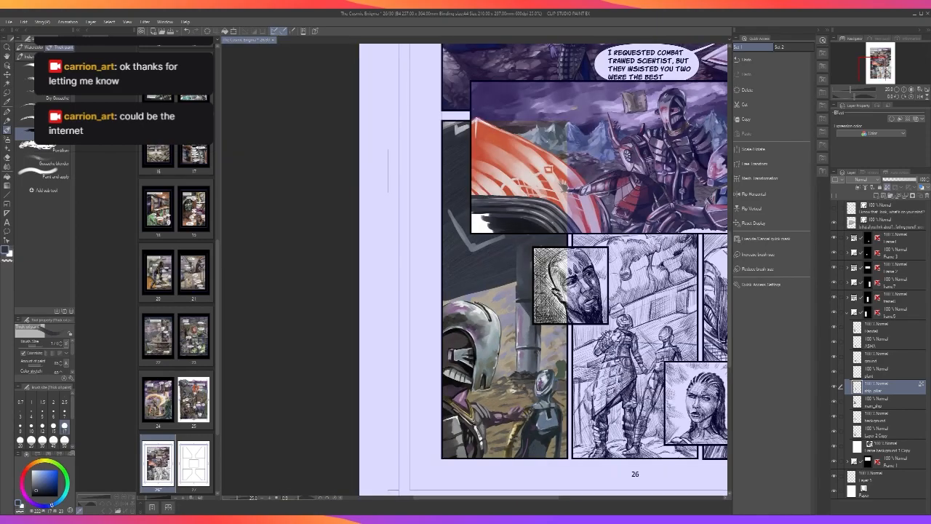
Sample the sandy background colour beside the pillar, enlarge the brush, and compare the pillar with the surrounding panels.
{"action": "scroll", "coordinate": [536, 355], "scroll_direction": "up", "scroll_amount": 4}
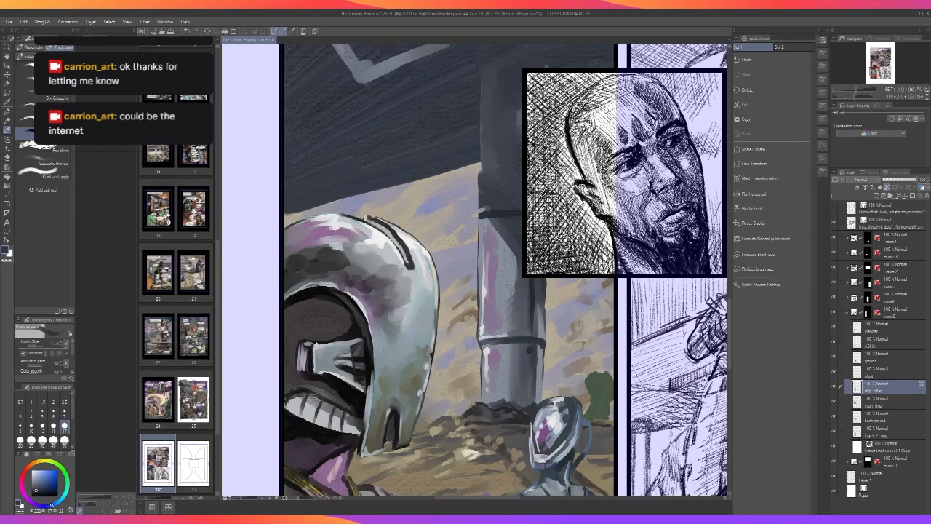
{"action": "left_click", "coordinate": [606, 327], "text": "alt"}
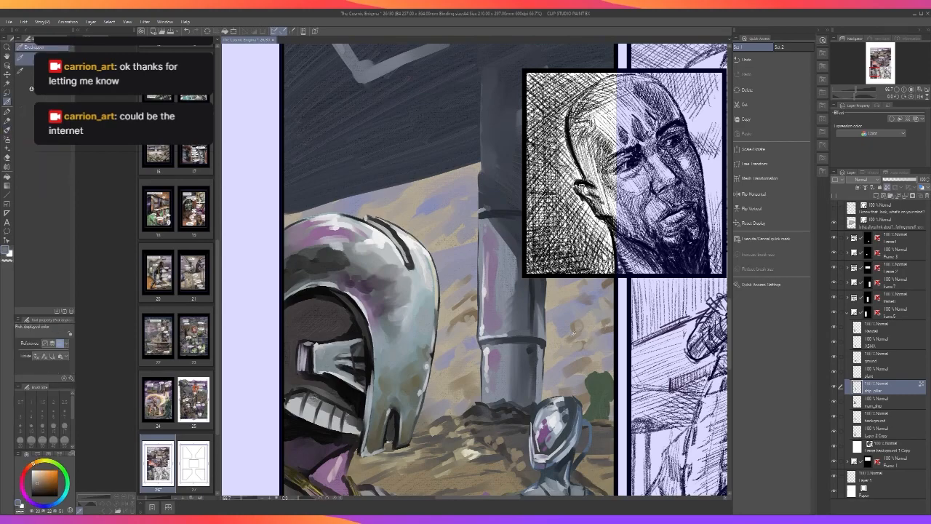
{"action": "key", "text": "bracketright"}
{"action": "key", "text": "bracketright"}
{"action": "key", "text": "bracketright"}
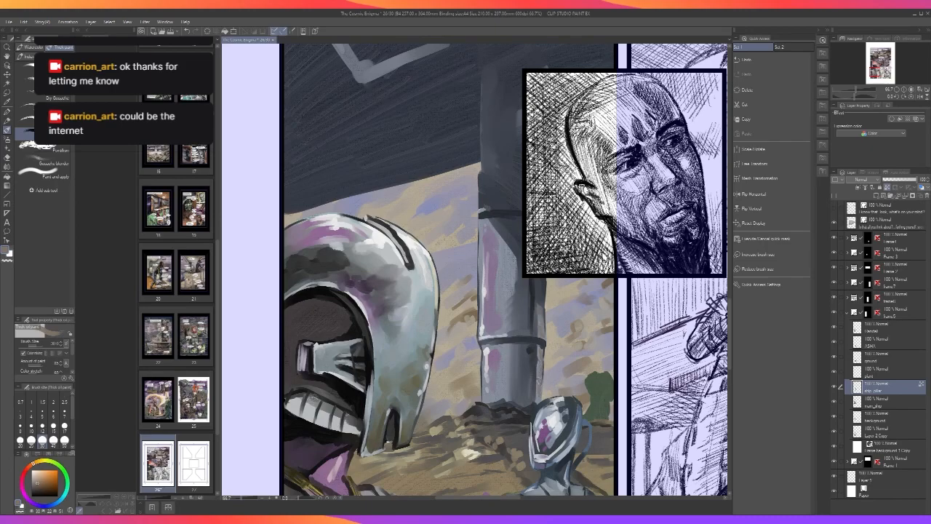
{"action": "scroll", "coordinate": [541, 465], "scroll_direction": "down", "scroll_amount": 1}
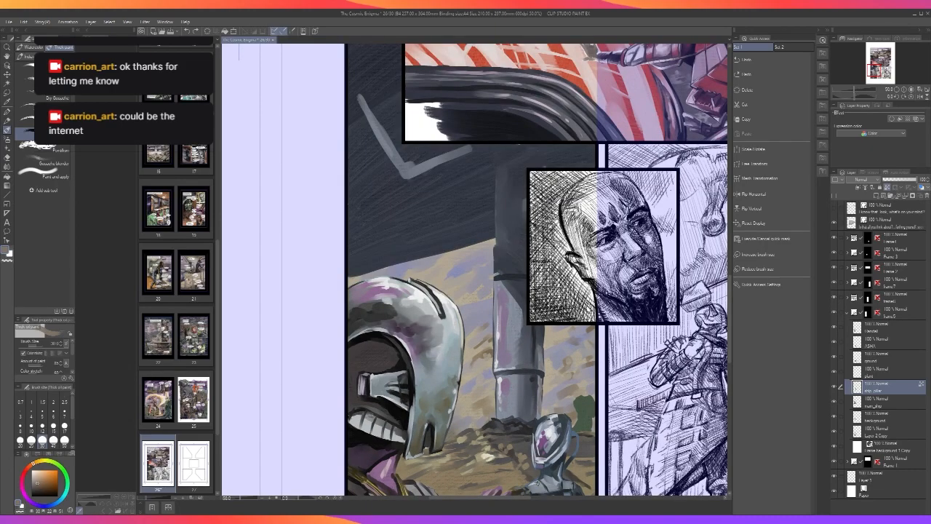
{"action": "scroll", "coordinate": [537, 470], "scroll_direction": "down", "scroll_amount": 2}
{"action": "left_click_drag", "start_coordinate": [388, 250], "coordinate": [388, 181]}
{"action": "scroll", "coordinate": [579, 358], "scroll_direction": "up", "scroll_amount": 1}
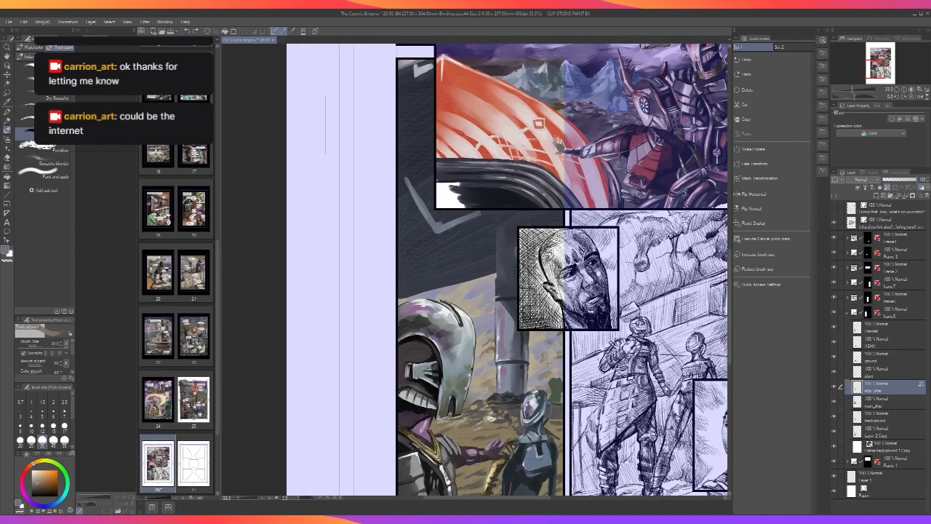
{"action": "left_click_drag", "start_coordinate": [578, 358], "coordinate": [625, 471]}
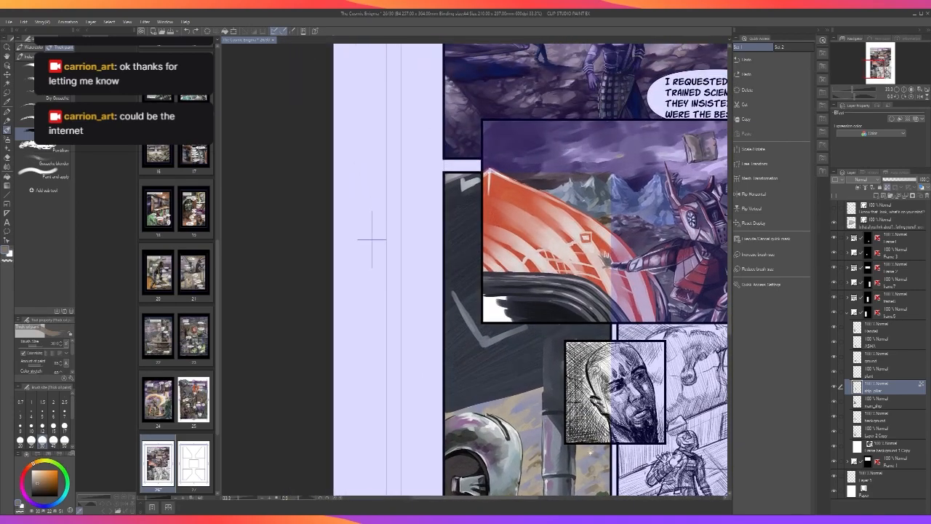
Sample a near-black from the panel above and shade the pillar's upper section with a much larger brush.
{"action": "left_click", "coordinate": [542, 310], "text": "alt"}
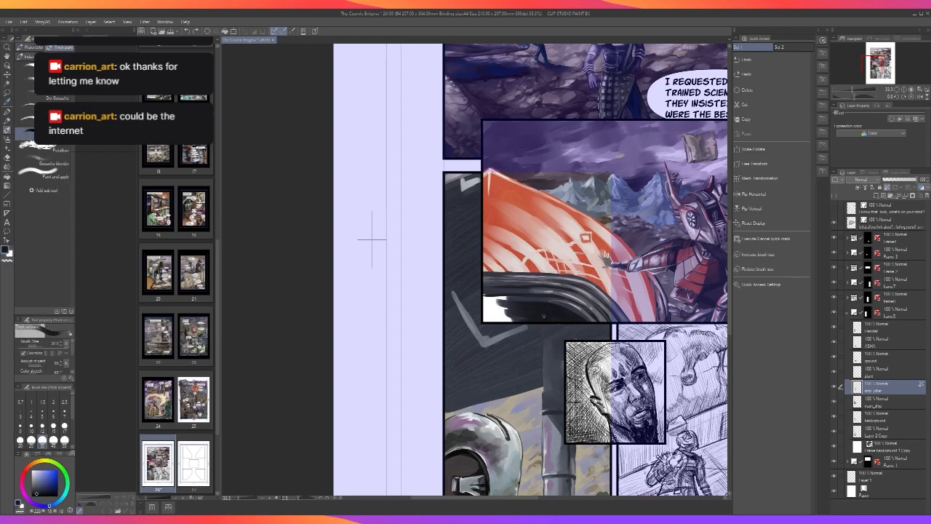
{"action": "key", "text": "bracketright"}
{"action": "key", "text": "bracketright"}
{"action": "key", "text": "bracketright"}
{"action": "key", "text": "bracketright"}
{"action": "key", "text": "bracketright"}
{"action": "key", "text": "bracketright"}
{"action": "left_click_drag", "start_coordinate": [549, 374], "coordinate": [549, 406]}
{"action": "left_click_drag", "start_coordinate": [551, 378], "coordinate": [551, 351]}
Deepen the shadow on the pillar's upper section with a further enlarged brush, and check it against the page.
{"action": "scroll", "coordinate": [551, 372], "scroll_direction": "down", "scroll_amount": 3}
{"action": "scroll", "coordinate": [553, 371], "scroll_direction": "up", "scroll_amount": 3}
{"action": "key", "text": "bracketright"}
{"action": "key", "text": "bracketright"}
{"action": "key", "text": "bracketright"}
{"action": "mouse_move", "coordinate": [556, 400]}
{"action": "left_mouse_down"}
{"action": "mouse_move", "coordinate": [555, 365]}
{"action": "mouse_move", "coordinate": [555, 377]}
{"action": "left_mouse_up"}
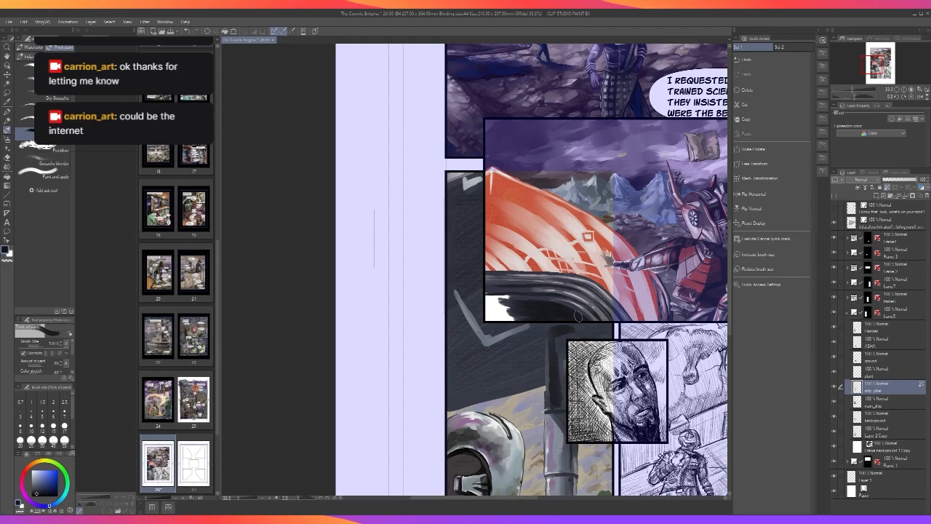
{"action": "scroll", "coordinate": [563, 329], "scroll_direction": "down", "scroll_amount": 3}
{"action": "scroll", "coordinate": [563, 330], "scroll_direction": "up", "scroll_amount": 3}
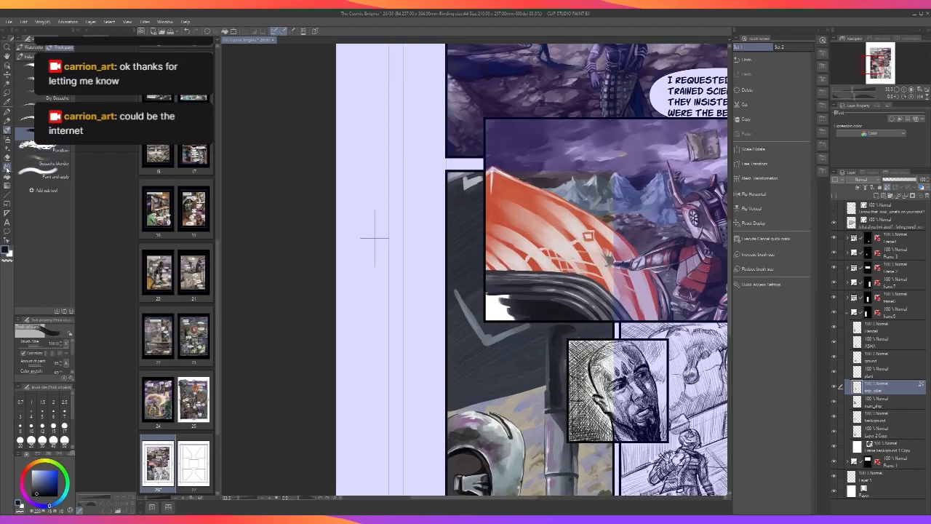
Soften the dark shading on the pillar's upper section with the painterly blender, and check it at page and panel scale.
{"action": "left_click", "coordinate": [8, 166]}
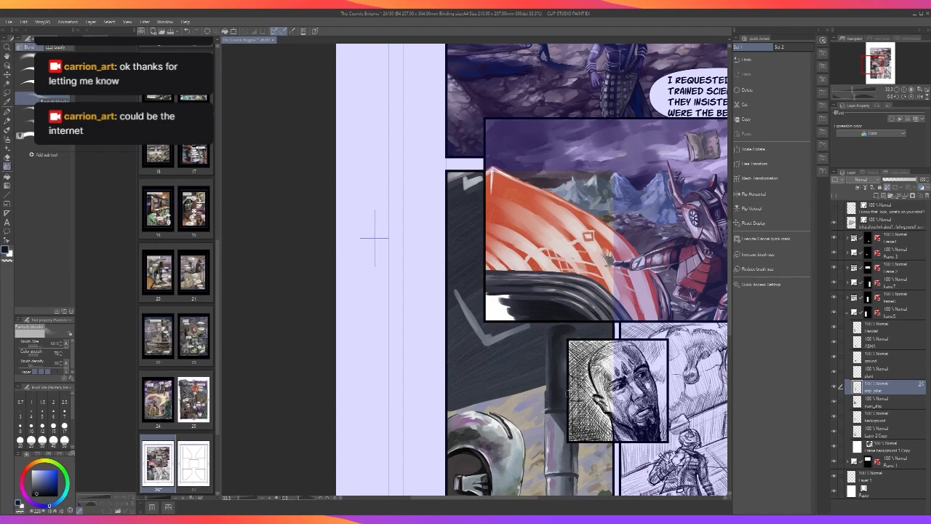
{"action": "scroll", "coordinate": [570, 393], "scroll_direction": "down", "scroll_amount": 3}
{"action": "scroll", "coordinate": [516, 322], "scroll_direction": "up", "scroll_amount": 3}
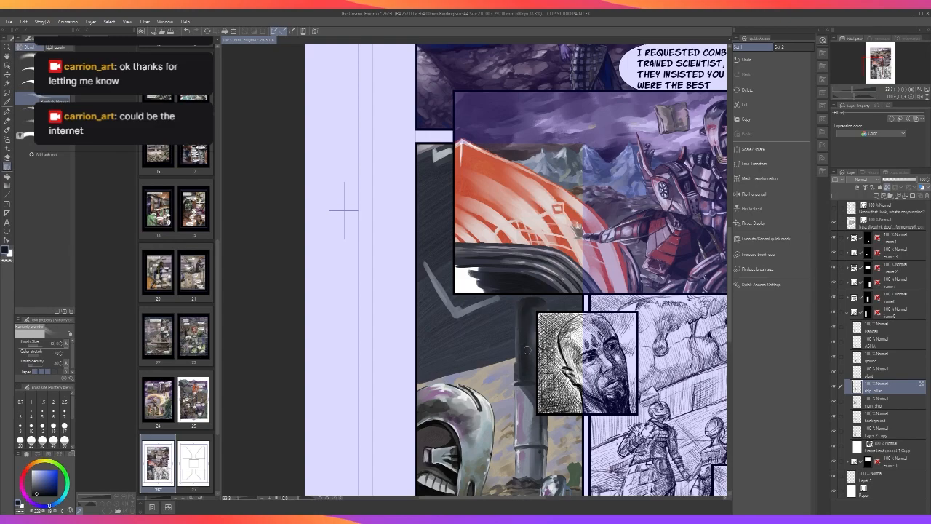
{"action": "scroll", "coordinate": [531, 342], "scroll_direction": "down", "scroll_amount": 1}
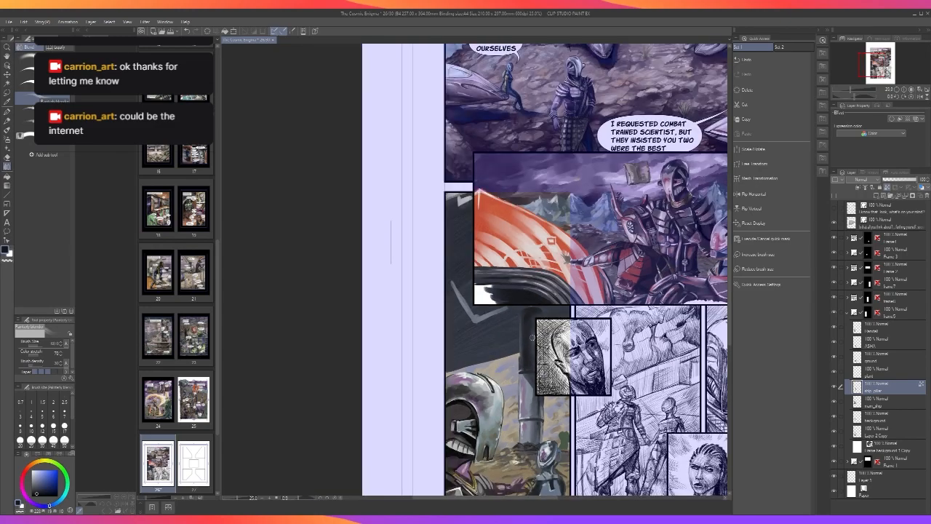
{"action": "scroll", "coordinate": [531, 336], "scroll_direction": "down", "scroll_amount": 2}
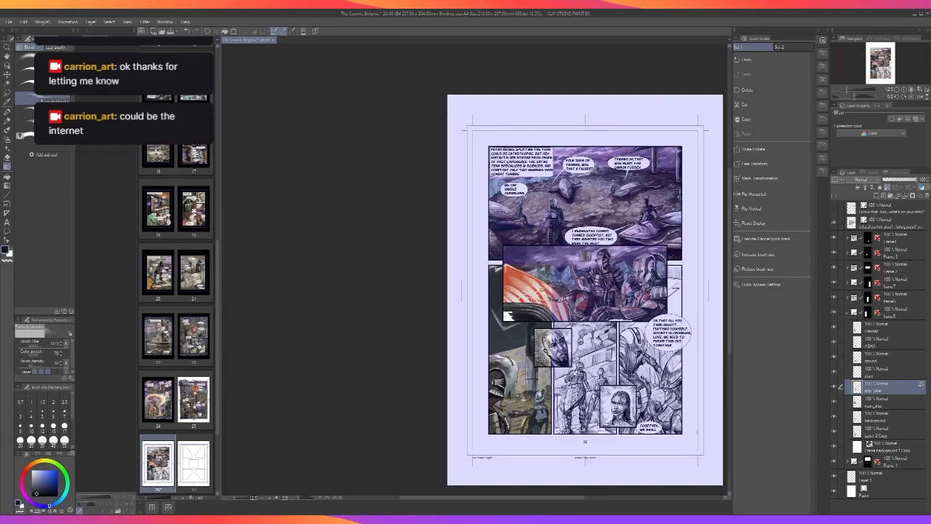
{"action": "scroll", "coordinate": [539, 384], "scroll_direction": "up", "scroll_amount": 3}
{"action": "left_click_drag", "start_coordinate": [576, 422], "coordinate": [602, 409]}
{"action": "scroll", "coordinate": [604, 409], "scroll_direction": "down", "scroll_amount": 1}
{"action": "left_click_drag", "start_coordinate": [419, 188], "coordinate": [373, 149]}
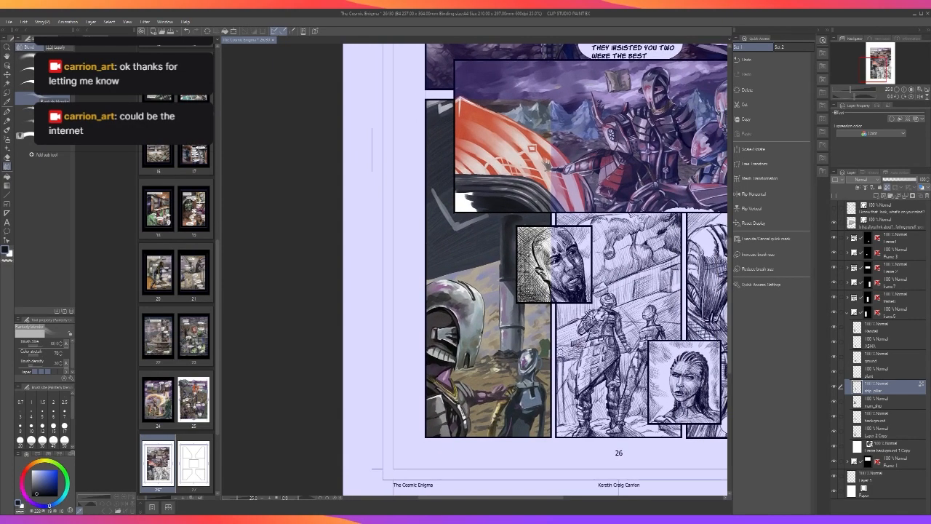
{"action": "scroll", "coordinate": [373, 150], "scroll_direction": "up", "scroll_amount": 1}
{"action": "left_click_drag", "start_coordinate": [373, 149], "coordinate": [375, 187]}
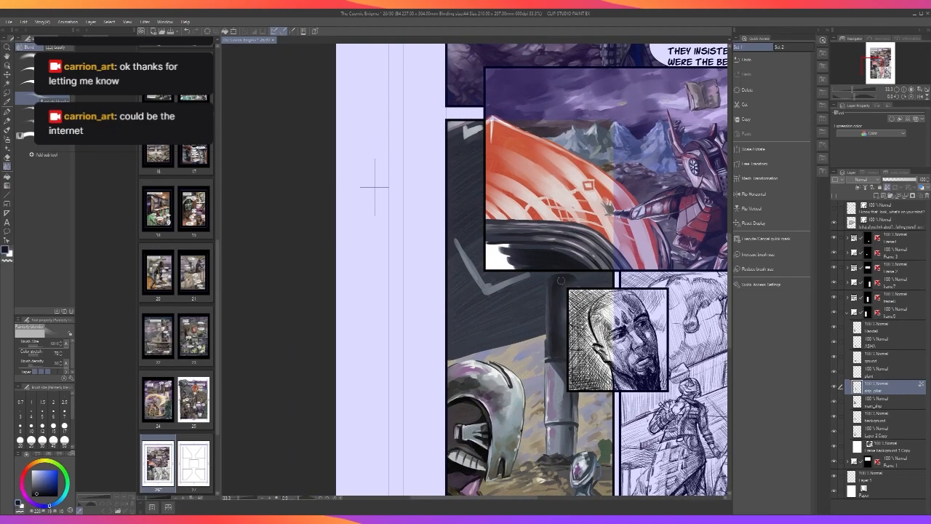
On the main_ship layer, sample dark grey from the pillar and paint over the ship's lower hull with the thick oil paint brush.
{"action": "left_click", "coordinate": [876, 405]}
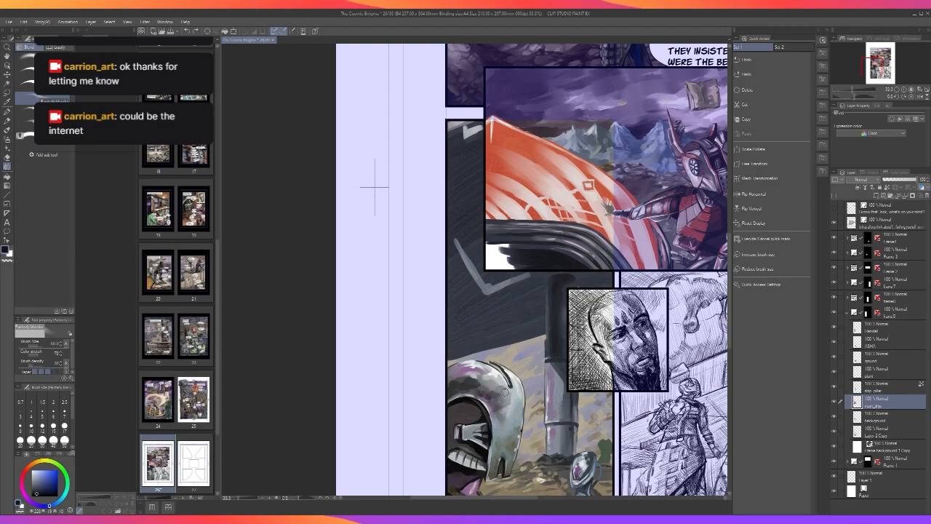
{"action": "key", "text": "i"}
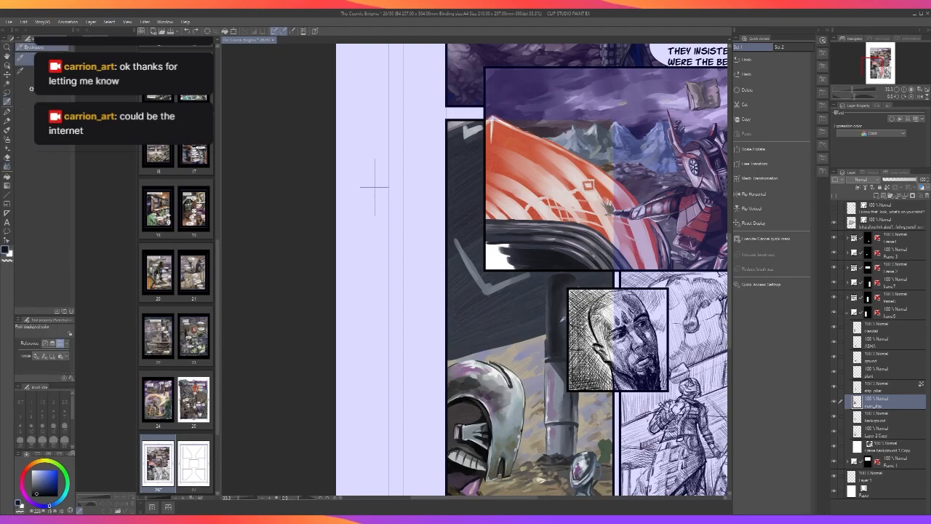
{"action": "left_click", "coordinate": [553, 321], "text": "alt"}
{"action": "left_click_drag", "start_coordinate": [474, 356], "coordinate": [475, 365]}
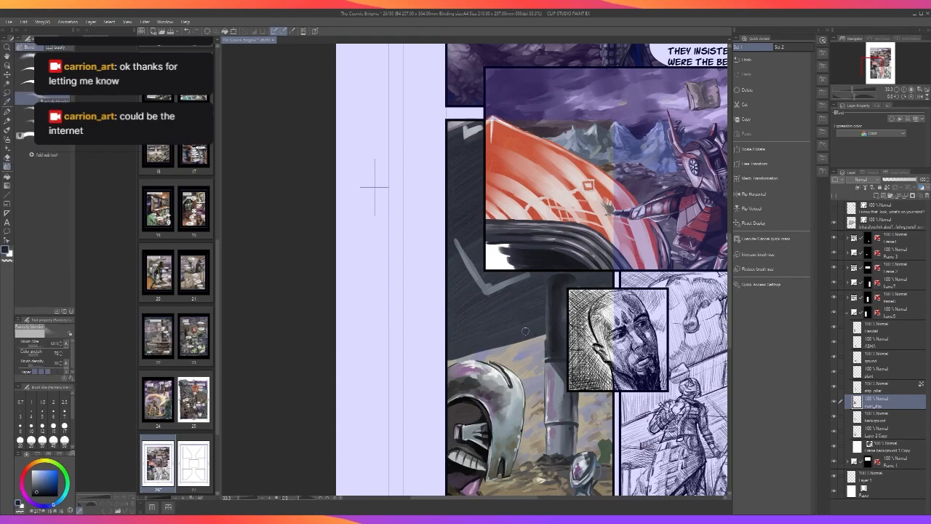
{"action": "key", "text": "b"}
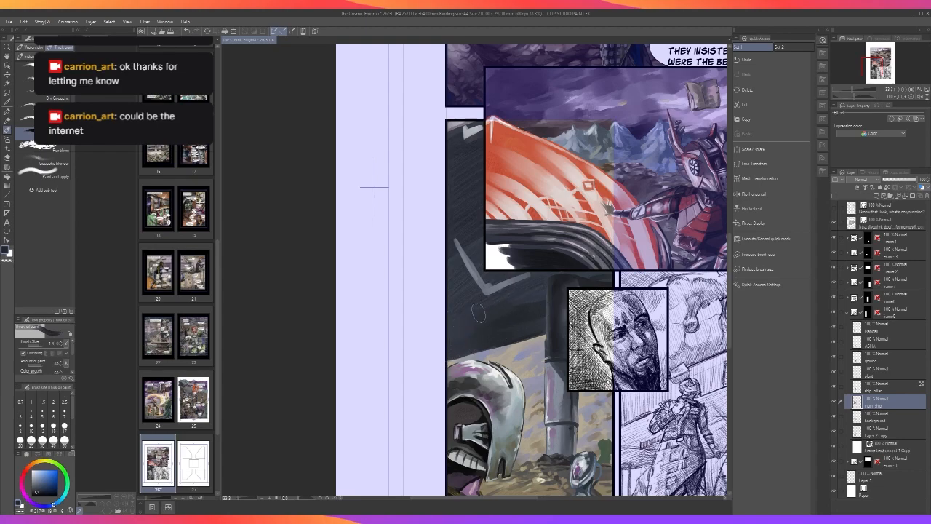
{"action": "scroll", "coordinate": [486, 294], "scroll_direction": "down", "scroll_amount": 3}
{"action": "scroll", "coordinate": [486, 293], "scroll_direction": "up", "scroll_amount": 2}
Sample grey tones from the ship's hull, darken the area around its chevron mark, and compare it with the full page.
{"action": "key", "text": "i"}
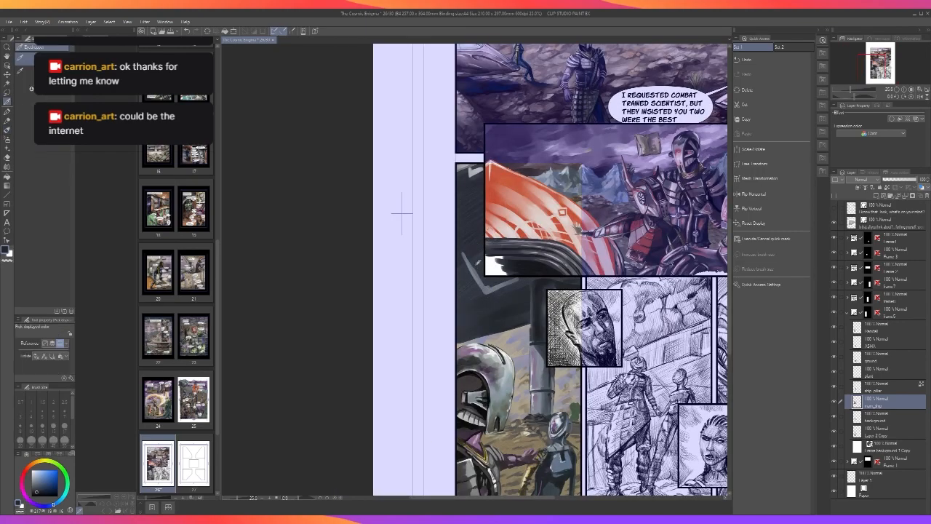
{"action": "left_click", "coordinate": [474, 240]}
{"action": "key", "text": "b"}
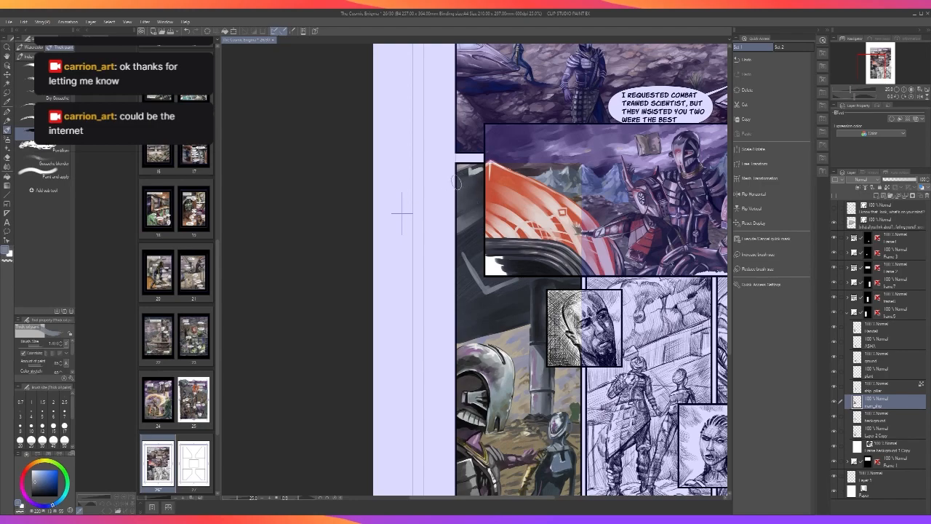
{"action": "left_click", "coordinate": [465, 230], "text": "alt"}
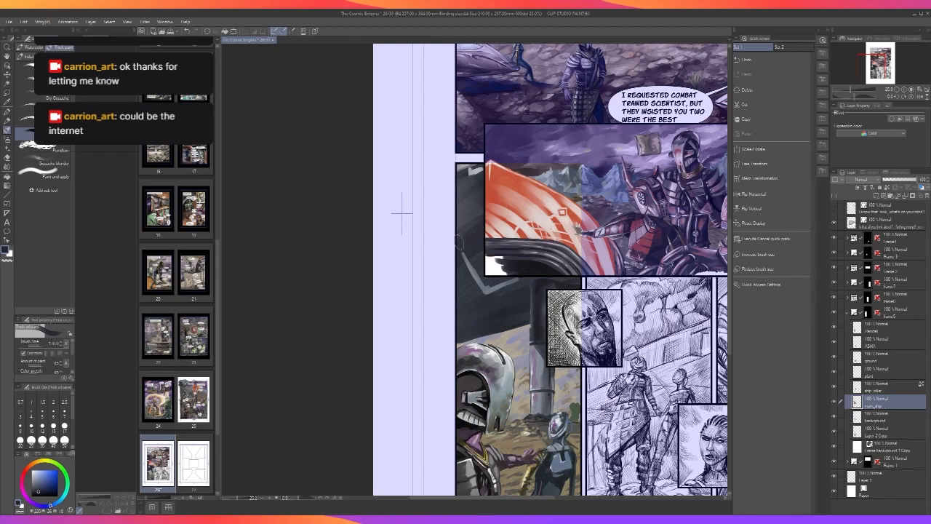
{"action": "scroll", "coordinate": [481, 235], "scroll_direction": "down", "scroll_amount": 3}
{"action": "scroll", "coordinate": [475, 227], "scroll_direction": "down", "scroll_amount": 3}
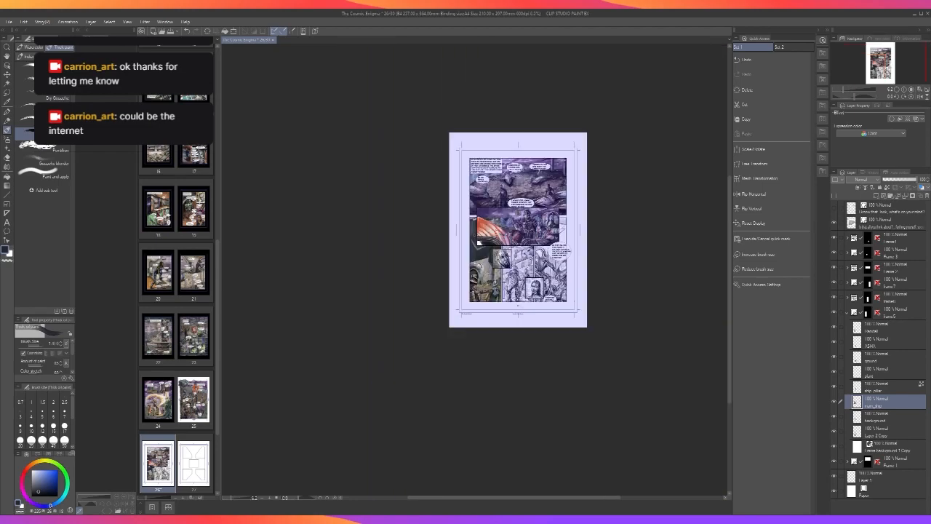
{"action": "scroll", "coordinate": [473, 231], "scroll_direction": "up", "scroll_amount": 5}
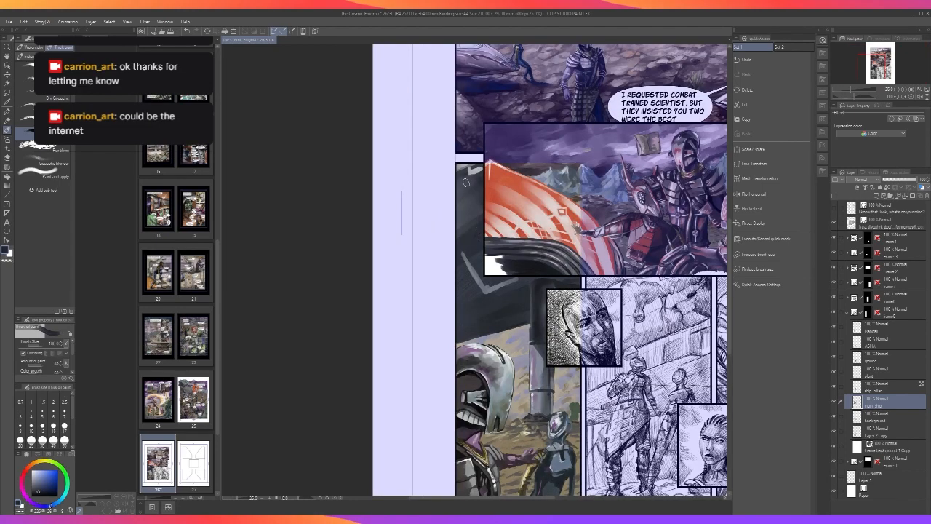
{"action": "scroll", "coordinate": [484, 240], "scroll_direction": "down", "scroll_amount": 3}
{"action": "scroll", "coordinate": [484, 240], "scroll_direction": "up", "scroll_amount": 3}
Add pale grey line details to the hull's chevron mark with a smaller brush, and undo the last stroke.
{"action": "key", "text": "x"}
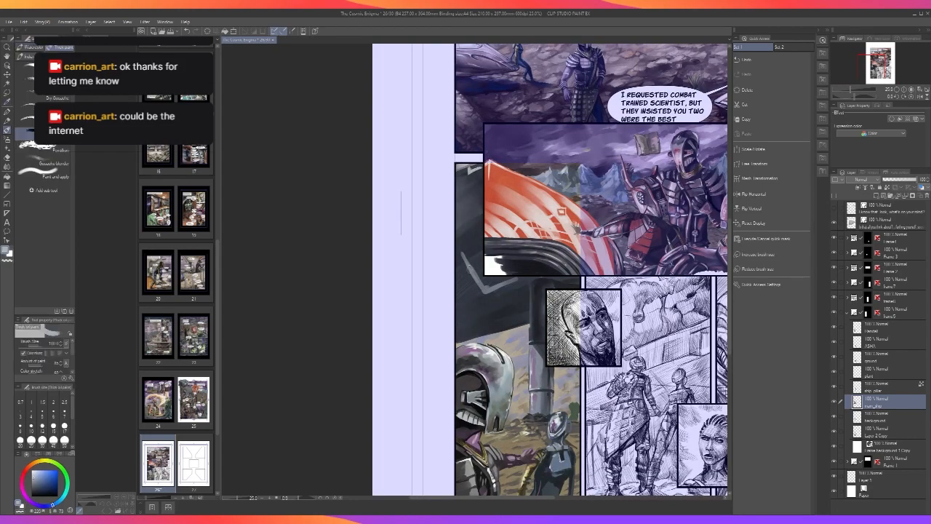
{"action": "key", "text": "bracketleft"}
{"action": "key", "text": "bracketleft"}
{"action": "key", "text": "ctrl+minus"}
{"action": "key", "text": "ctrl+plus"}
{"action": "mouse_move", "coordinate": [467, 260]}
{"action": "left_mouse_down"}
{"action": "mouse_move", "coordinate": [479, 253]}
{"action": "mouse_move", "coordinate": [480, 262]}
{"action": "left_mouse_up"}
{"action": "key", "text": "ctrl+z"}
{"action": "scroll", "coordinate": [484, 276], "scroll_direction": "down", "scroll_amount": 2}
{"action": "scroll", "coordinate": [484, 276], "scroll_direction": "up", "scroll_amount": 2}
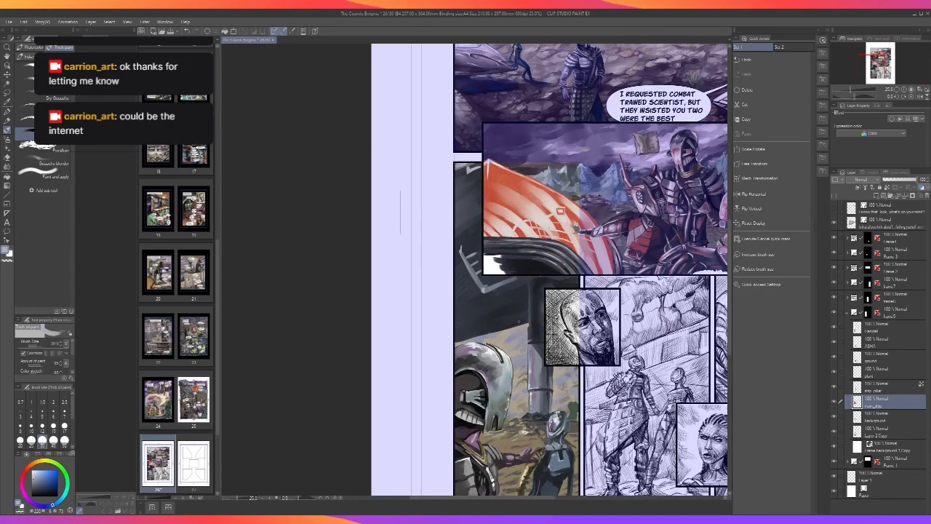
Sample the dark hull grey and paint the hull's lower edge beside the pillar with a larger brush, checking the page.
{"action": "left_click", "coordinate": [517, 320], "text": "alt"}
{"action": "left_click", "coordinate": [517, 317], "text": "alt"}
{"action": "key", "text": "]"}
{"action": "key", "text": "]"}
{"action": "key", "text": "]"}
{"action": "left_click_drag", "start_coordinate": [506, 320], "coordinate": [516, 317]}
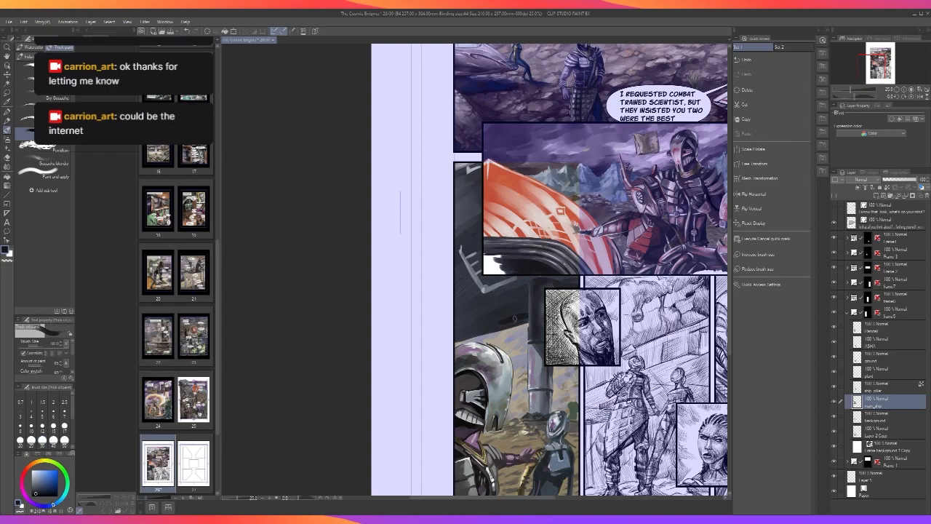
{"action": "scroll", "coordinate": [535, 309], "scroll_direction": "down", "scroll_amount": 3}
{"action": "scroll", "coordinate": [535, 309], "scroll_direction": "up", "scroll_amount": 3}
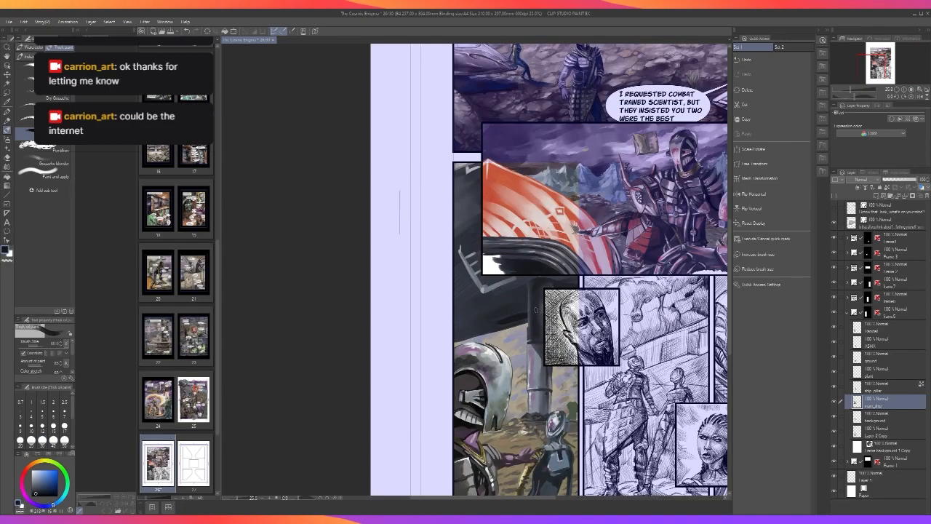
{"action": "left_click_drag", "start_coordinate": [536, 309], "coordinate": [549, 271]}
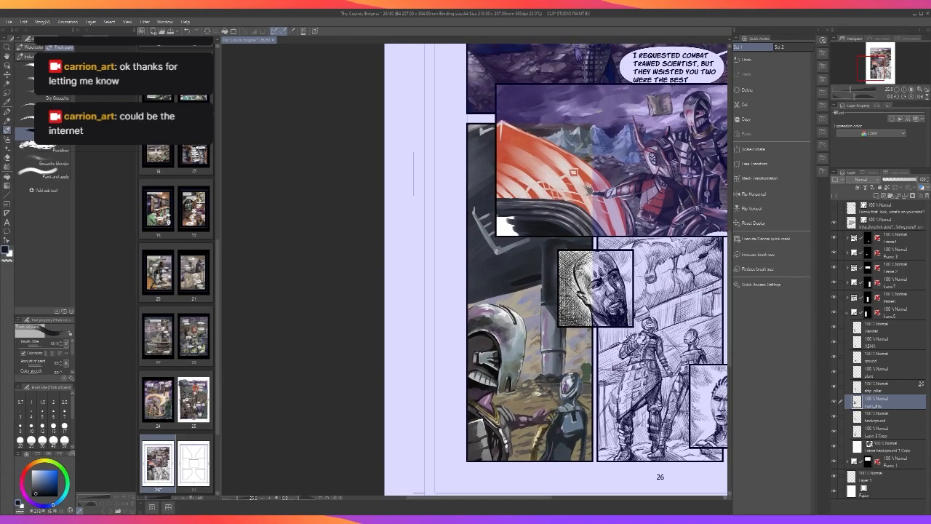
Touch up the lower corner of the hull's chevron mark with a reduced brush and sampled grey, and review the whole page.
{"action": "key", "text": "["}
{"action": "key", "text": "["}
{"action": "key", "text": "["}
{"action": "scroll", "coordinate": [499, 247], "scroll_direction": "up", "scroll_amount": 1}
{"action": "left_click", "coordinate": [498, 246], "text": "alt"}
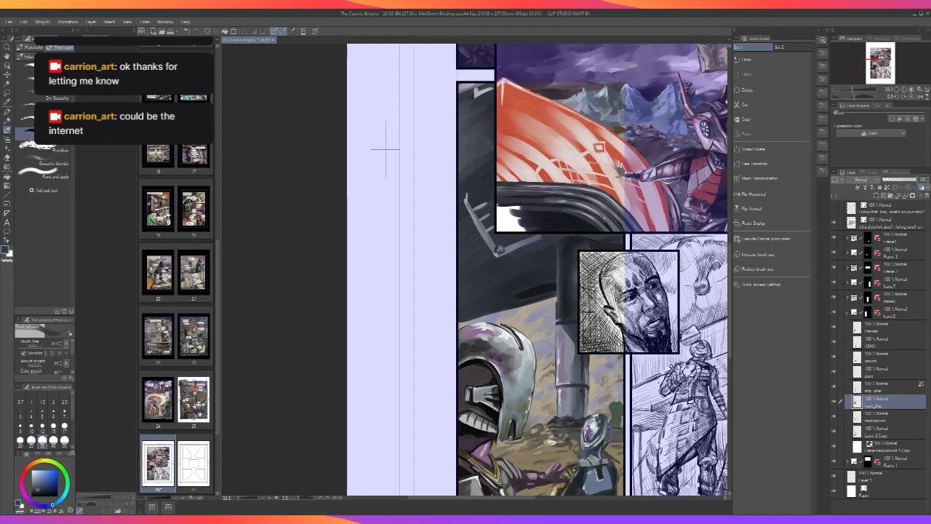
{"action": "left_click", "coordinate": [499, 248]}
{"action": "scroll", "coordinate": [487, 220], "scroll_direction": "down", "scroll_amount": 1}
{"action": "scroll", "coordinate": [487, 219], "scroll_direction": "up", "scroll_amount": 1}
{"action": "scroll", "coordinate": [487, 220], "scroll_direction": "down", "scroll_amount": 3}
{"action": "scroll", "coordinate": [488, 220], "scroll_direction": "up", "scroll_amount": 3}
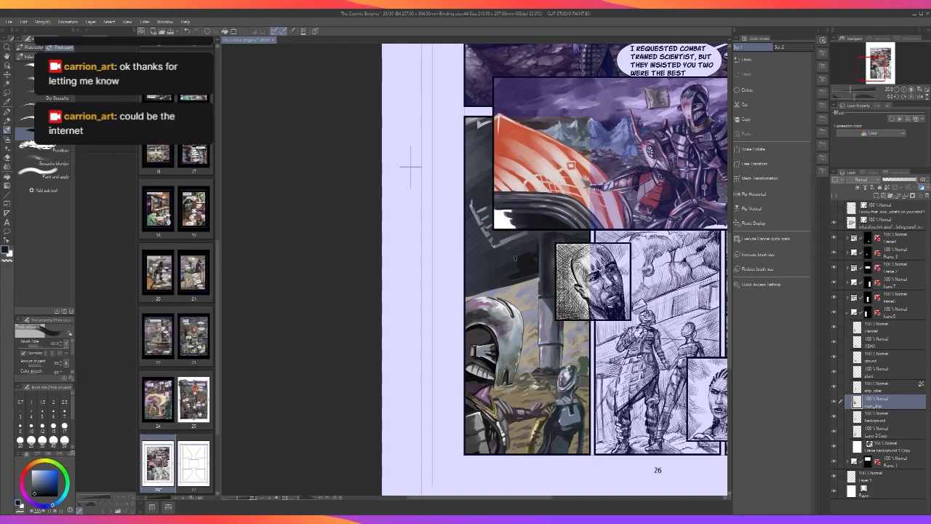
{"action": "key", "text": "ctrl+0"}
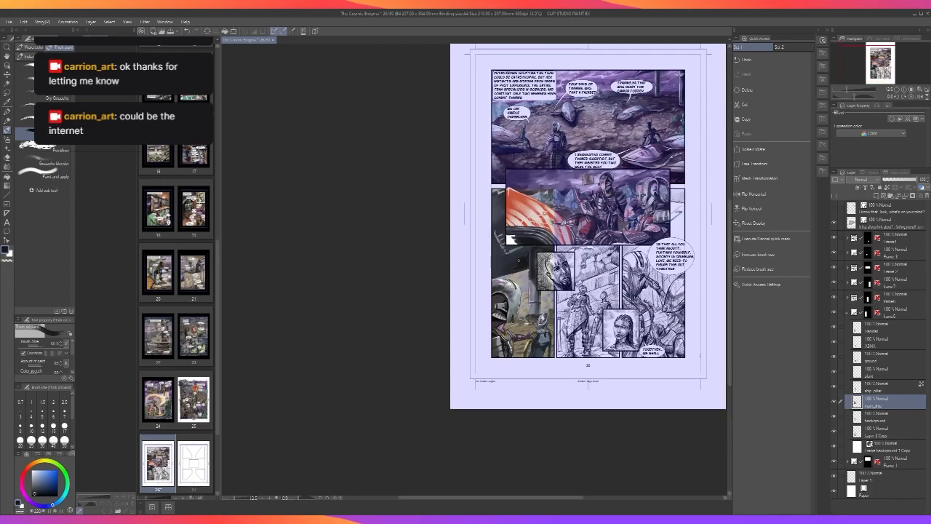
Brush the hull's lower edge above the helmet, and paint the underside beside the pillar with a sampled lighter grey, comparing with the page.
{"action": "scroll", "coordinate": [513, 249], "scroll_direction": "up", "scroll_amount": 5}
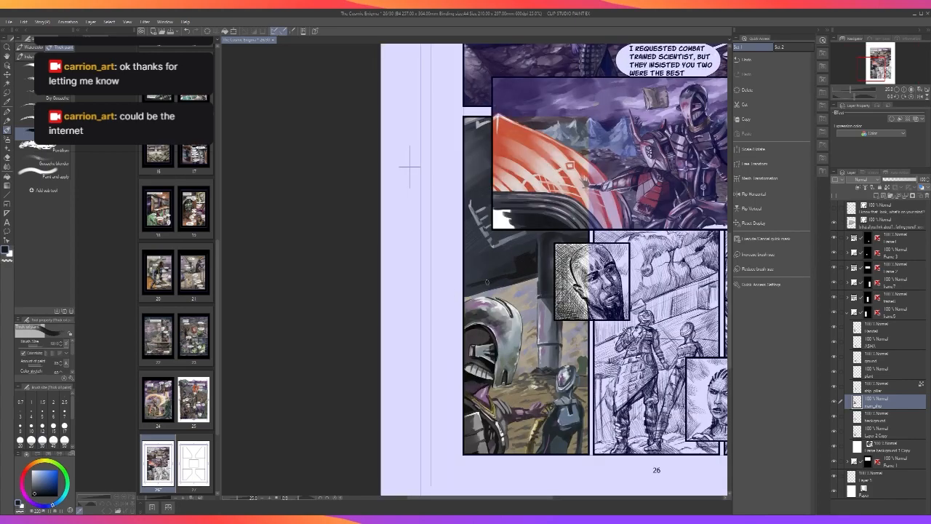
{"action": "left_click_drag", "start_coordinate": [472, 291], "coordinate": [492, 285]}
{"action": "scroll", "coordinate": [520, 265], "scroll_direction": "down", "scroll_amount": 2}
{"action": "scroll", "coordinate": [521, 266], "scroll_direction": "up", "scroll_amount": 2}
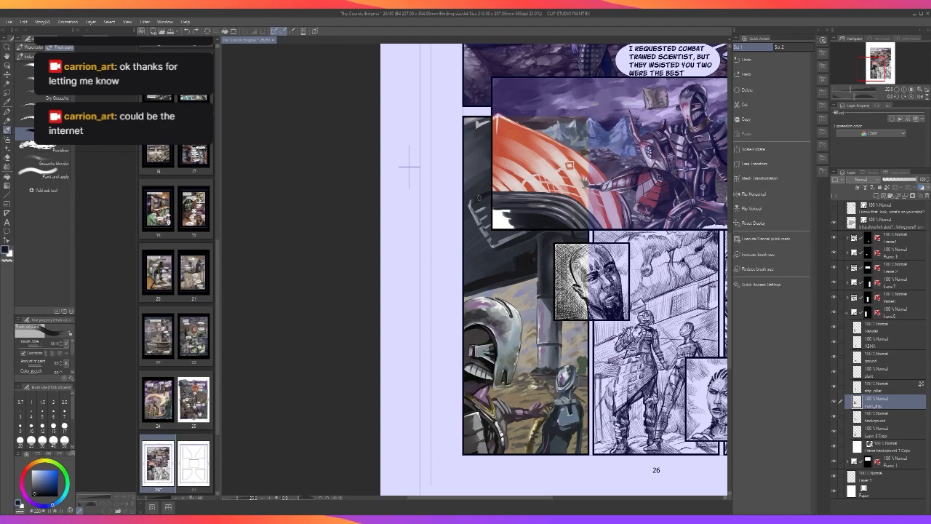
{"action": "scroll", "coordinate": [497, 182], "scroll_direction": "down", "scroll_amount": 2}
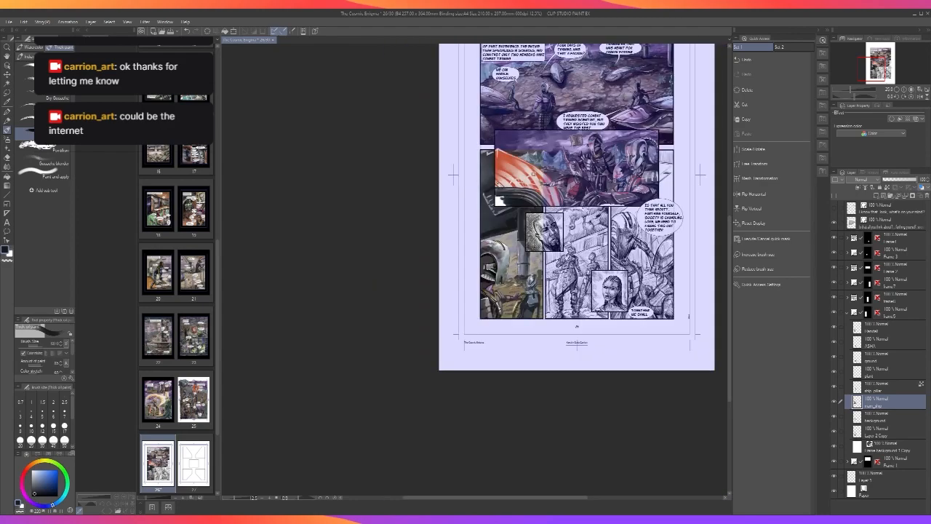
{"action": "scroll", "coordinate": [497, 182], "scroll_direction": "up", "scroll_amount": 2}
{"action": "left_click", "coordinate": [507, 236], "text": "alt"}
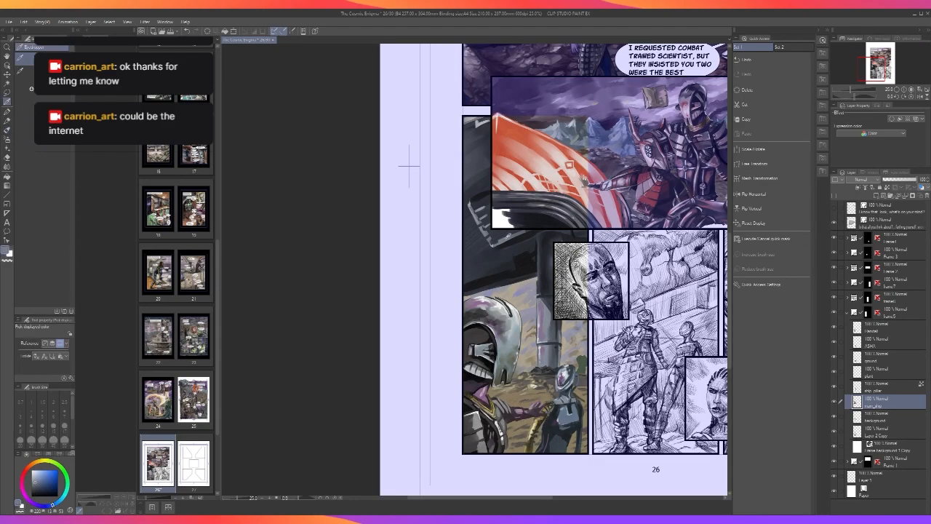
{"action": "left_click_drag", "start_coordinate": [517, 255], "coordinate": [529, 249]}
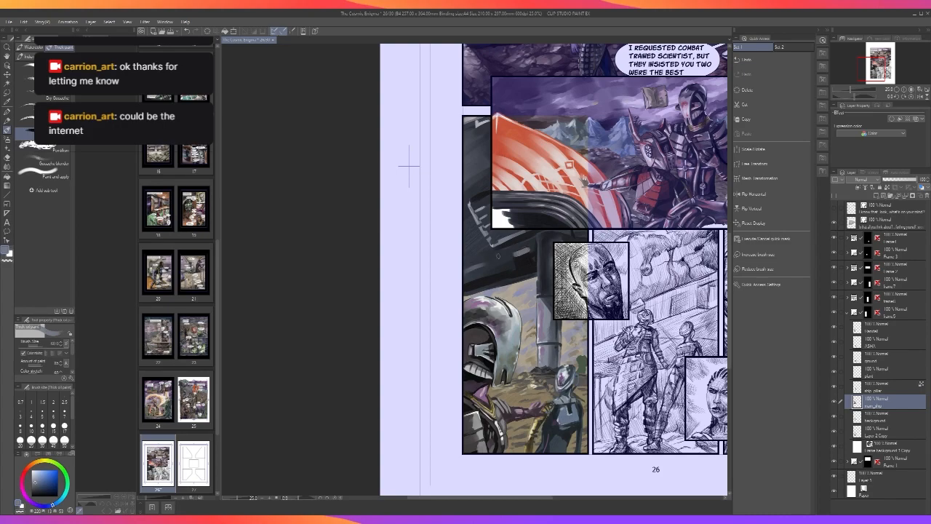
Try strokes along the hull's lower edge above the helmet, reducing the brush between attempts, and undo them.
{"action": "left_click_drag", "start_coordinate": [465, 271], "coordinate": [477, 270]}
{"action": "key", "text": "ctrl+z"}
{"action": "key", "text": "bracketleft"}
{"action": "key", "text": "bracketleft"}
{"action": "key", "text": "bracketleft"}
{"action": "left_click_drag", "start_coordinate": [464, 296], "coordinate": [483, 289]}
{"action": "key", "text": "ctrl+z"}
Sample the dark hull grey and paint over the hull's underside beside the pillar.
{"action": "scroll", "coordinate": [477, 286], "scroll_direction": "down", "scroll_amount": 2}
{"action": "scroll", "coordinate": [482, 280], "scroll_direction": "up", "scroll_amount": 2}
{"action": "left_click", "coordinate": [529, 253], "text": "alt"}
{"action": "left_click_drag", "start_coordinate": [515, 256], "coordinate": [533, 245]}
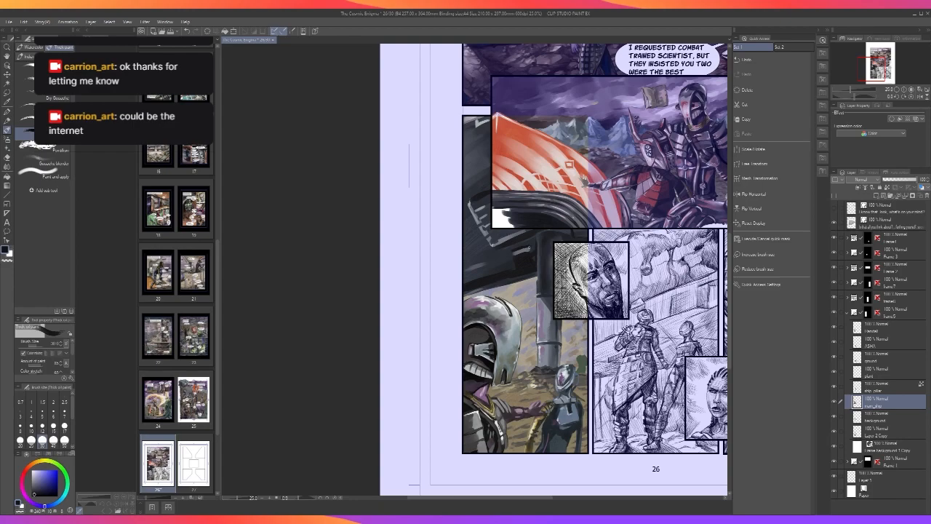
Adjust the brush size and paint a dark stroke on the hull just above the chevron mark.
{"action": "key", "text": "bracketright"}
{"action": "key", "text": "bracketright"}
{"action": "key", "text": "bracketright"}
{"action": "key", "text": "bracketleft"}
{"action": "key", "text": "bracketleft"}
{"action": "key", "text": "bracketleft"}
{"action": "left_click_drag", "start_coordinate": [471, 188], "coordinate": [489, 181]}
Sample a lighter grey from the hull and add a stroke to its upper corner along the panel border.
{"action": "left_click", "coordinate": [505, 249], "text": "alt"}
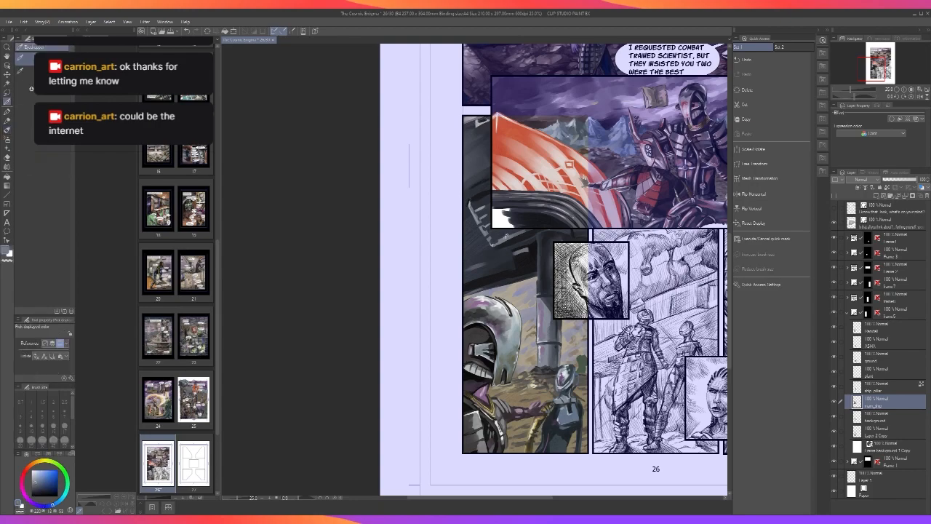
{"action": "left_click_drag", "start_coordinate": [465, 130], "coordinate": [473, 125]}
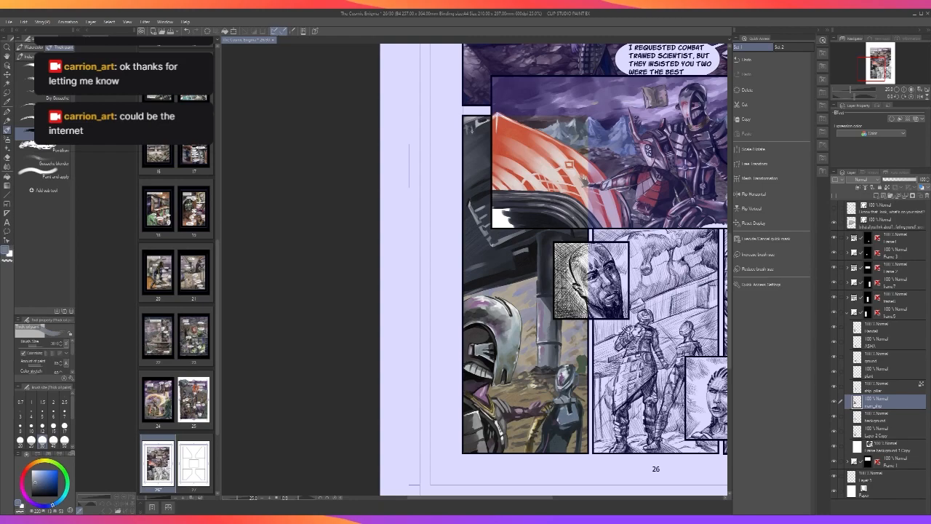
{"action": "scroll", "coordinate": [472, 113], "scroll_direction": "down", "scroll_amount": 1}
{"action": "scroll", "coordinate": [471, 113], "scroll_direction": "up", "scroll_amount": 1}
{"action": "scroll", "coordinate": [492, 162], "scroll_direction": "up", "scroll_amount": 1}
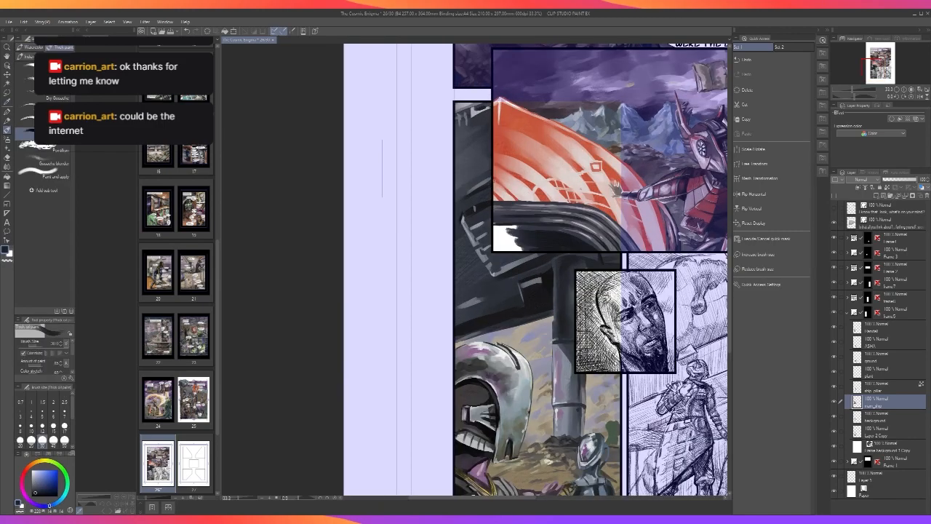
Examine the shaded hull and pillar up close and against the full page composition.
{"action": "scroll", "coordinate": [596, 166], "scroll_direction": "down", "scroll_amount": 3}
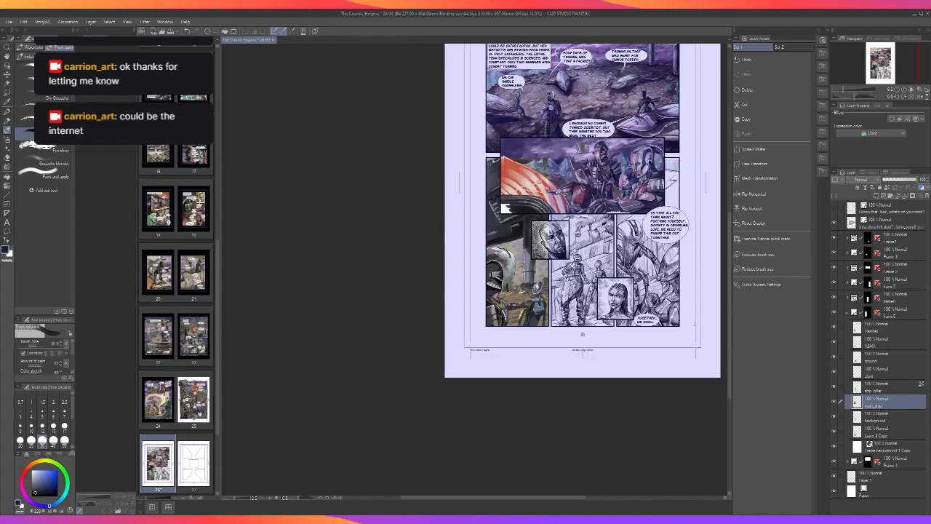
{"action": "scroll", "coordinate": [515, 309], "scroll_direction": "up", "scroll_amount": 3}
{"action": "left_click_drag", "start_coordinate": [555, 354], "coordinate": [532, 381]}
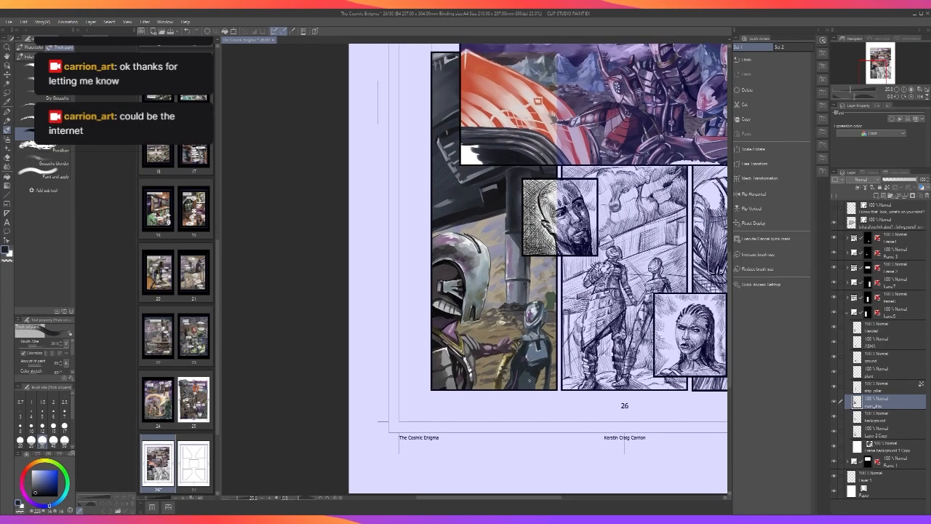
{"action": "left_click_drag", "start_coordinate": [642, 195], "coordinate": [534, 335]}
{"action": "scroll", "coordinate": [535, 336], "scroll_direction": "down", "scroll_amount": 2}
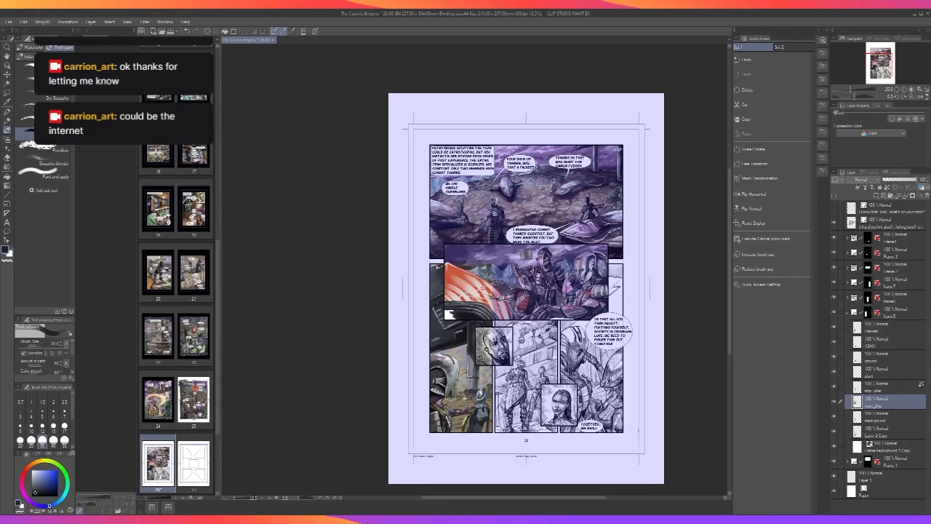
{"action": "scroll", "coordinate": [455, 406], "scroll_direction": "up", "scroll_amount": 3}
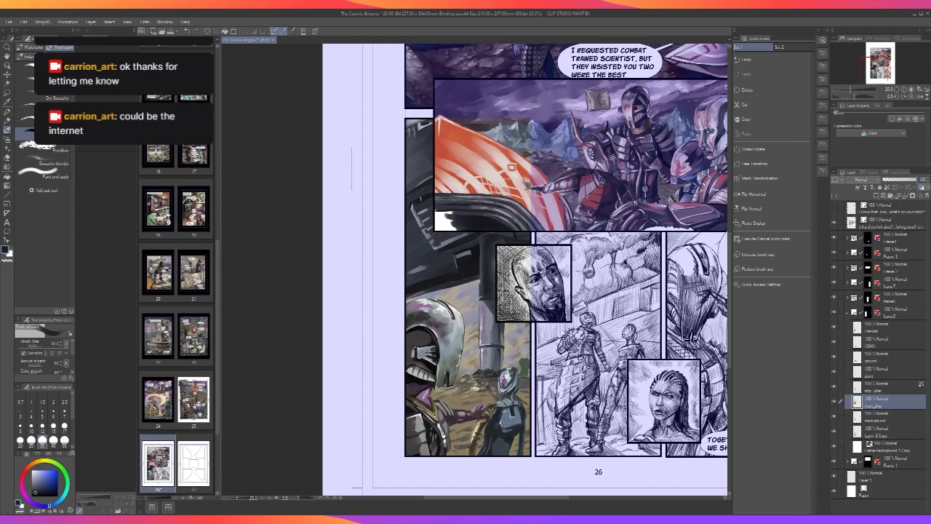
{"action": "scroll", "coordinate": [493, 411], "scroll_direction": "down", "scroll_amount": 3}
{"action": "scroll", "coordinate": [492, 416], "scroll_direction": "up", "scroll_amount": 3}
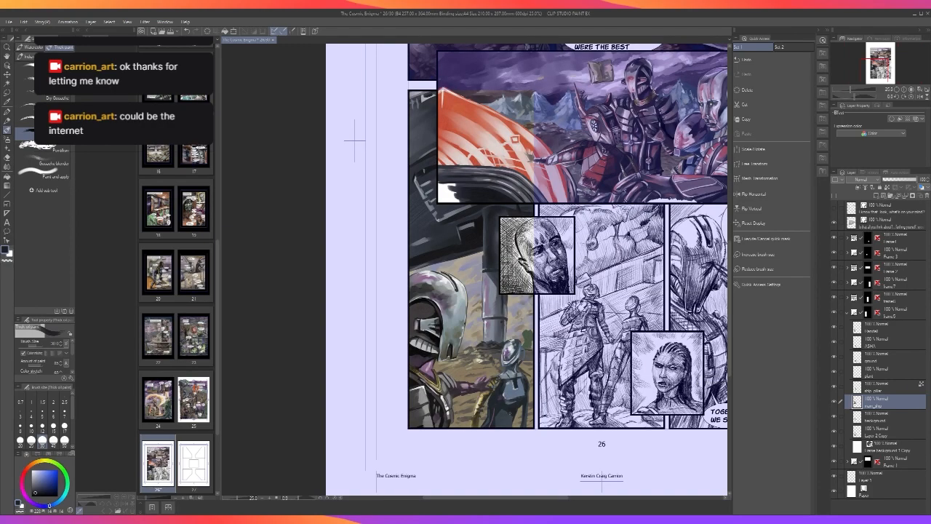
{"action": "left_click_drag", "start_coordinate": [536, 295], "coordinate": [515, 400]}
{"action": "scroll", "coordinate": [515, 400], "scroll_direction": "down", "scroll_amount": 2}
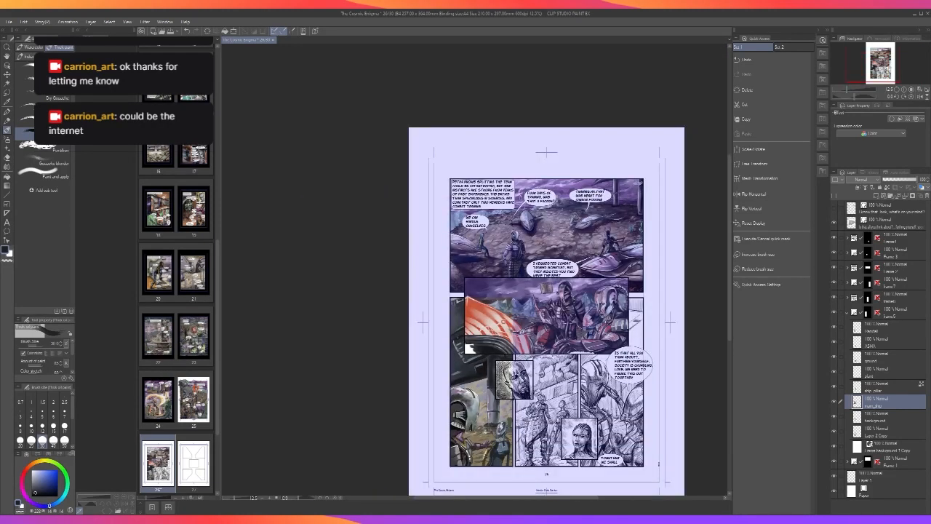
{"action": "scroll", "coordinate": [488, 426], "scroll_direction": "up", "scroll_amount": 3}
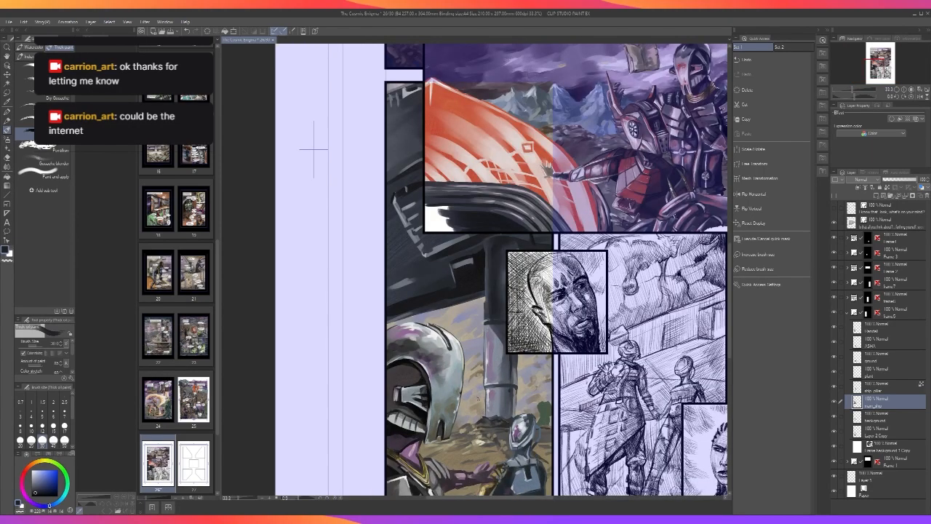
{"action": "left_click_drag", "start_coordinate": [313, 149], "coordinate": [325, 84]}
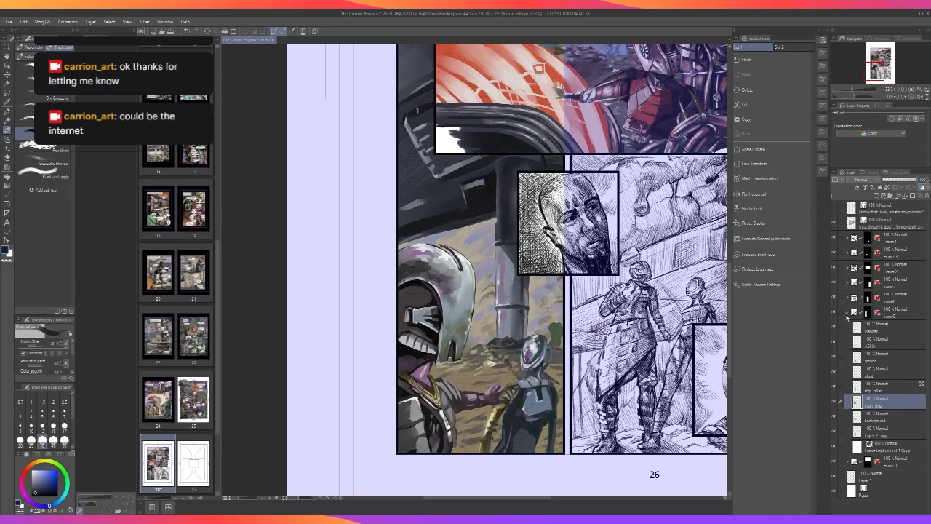
{"action": "double_click", "coordinate": [12, 17]}
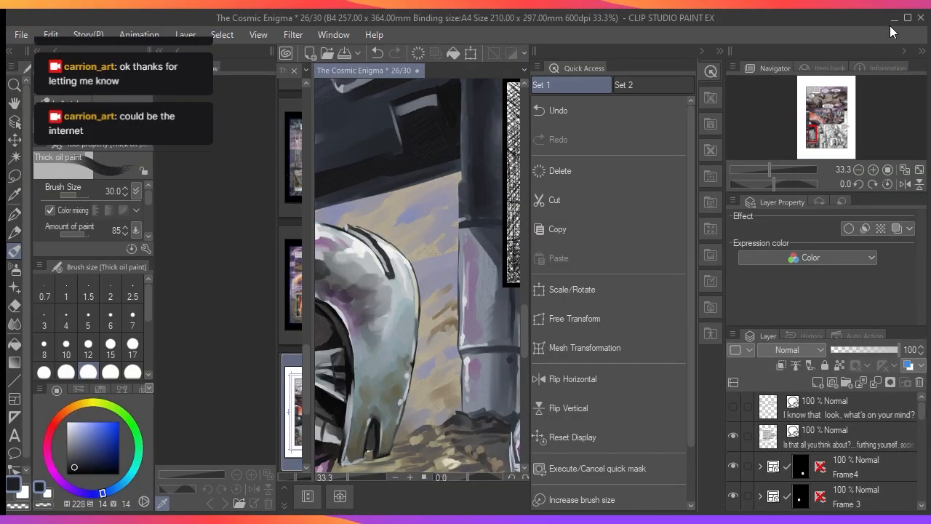
{"action": "left_click", "coordinate": [906, 20]}
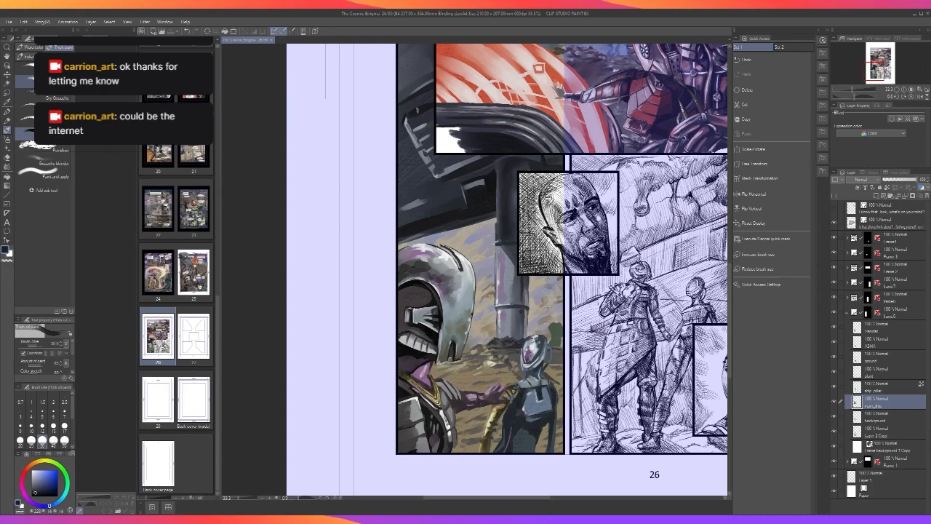
On the helmeted character's layer, soften the pale plate inside the visor and the edge of the teeth with the Painterly blender.
{"action": "scroll", "coordinate": [270, 389], "scroll_direction": "down", "scroll_amount": 2}
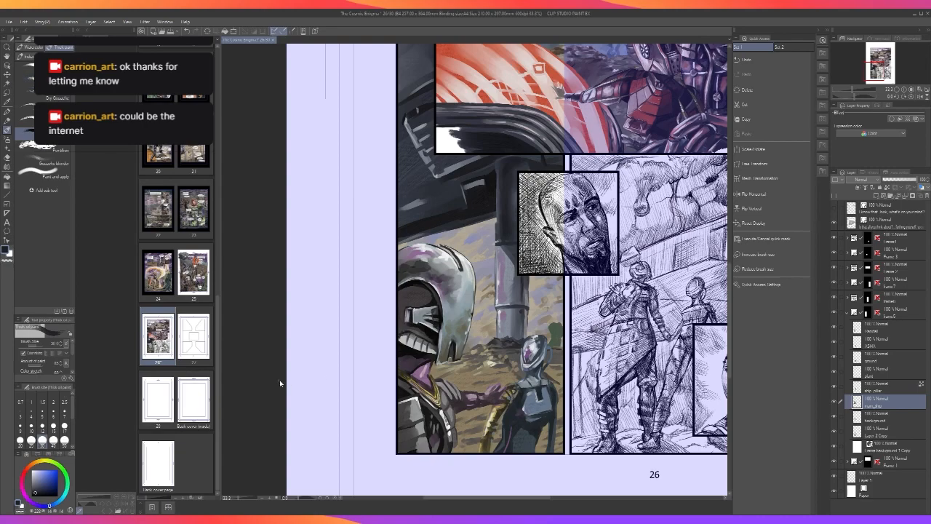
{"action": "left_click_drag", "start_coordinate": [610, 336], "coordinate": [536, 412]}
{"action": "scroll", "coordinate": [536, 413], "scroll_direction": "down", "scroll_amount": 2}
{"action": "scroll", "coordinate": [537, 412], "scroll_direction": "up", "scroll_amount": 2}
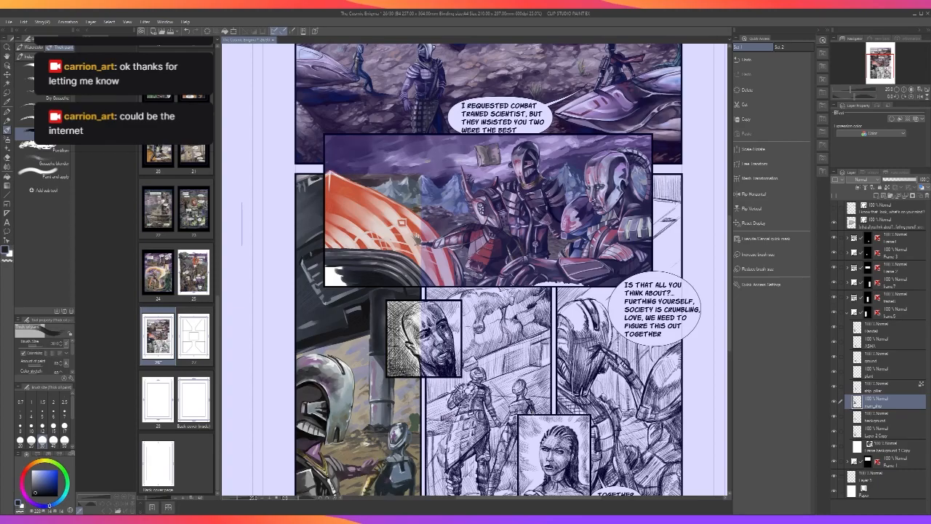
{"action": "left_click_drag", "start_coordinate": [242, 224], "coordinate": [351, 178]}
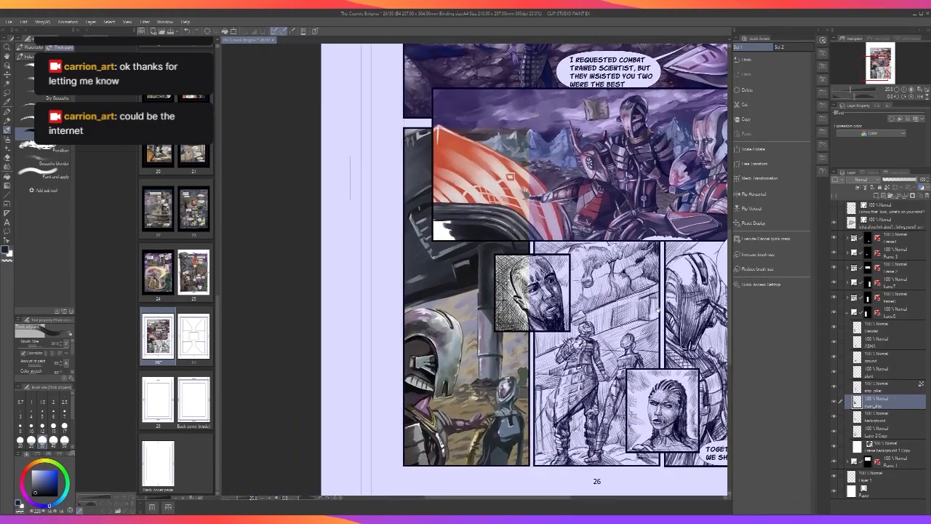
{"action": "scroll", "coordinate": [480, 354], "scroll_direction": "up", "scroll_amount": 3}
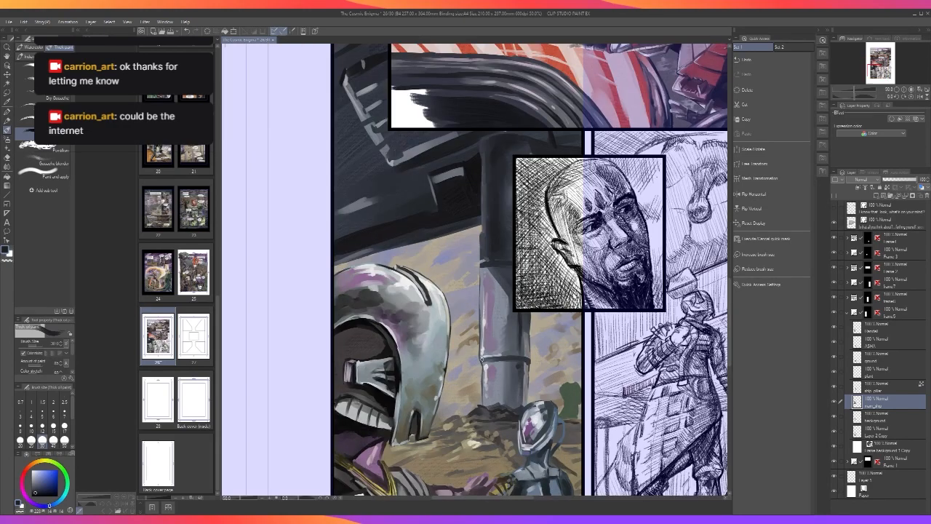
{"action": "left_click_drag", "start_coordinate": [477, 400], "coordinate": [579, 330]}
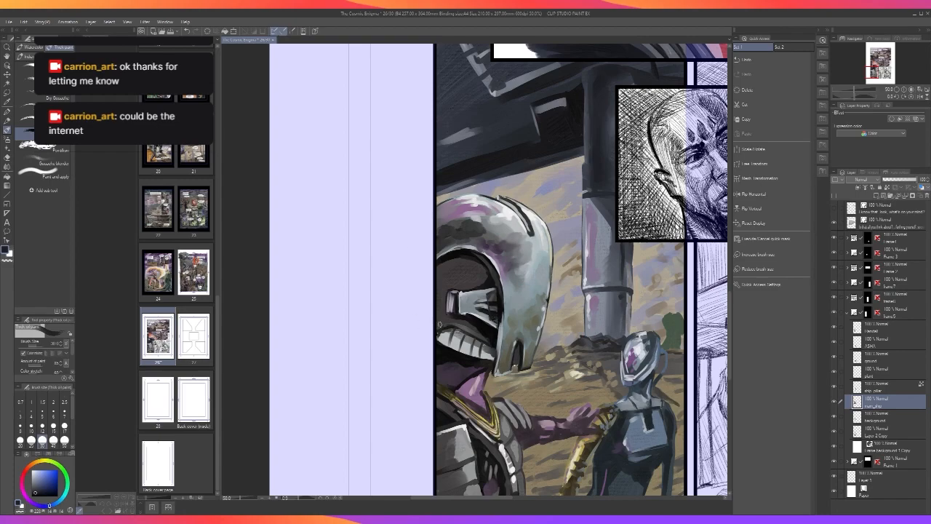
{"action": "left_click", "coordinate": [888, 331]}
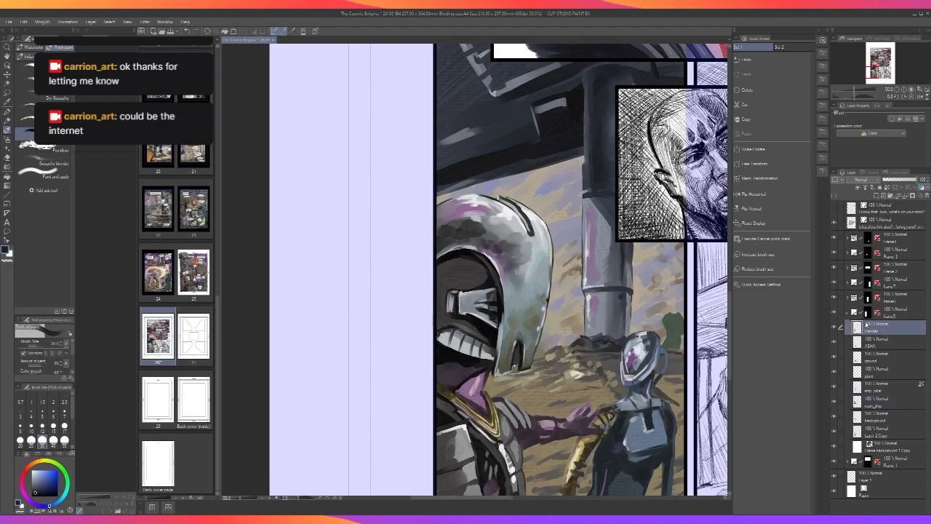
{"action": "key", "text": "ctrl+plus"}
{"action": "key", "text": "ctrl+plus"}
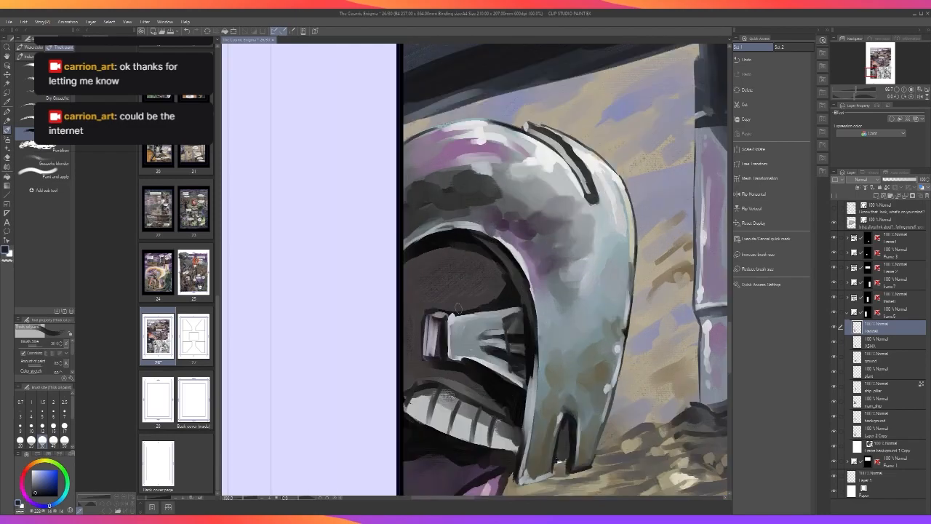
{"action": "left_click", "coordinate": [27, 69]}
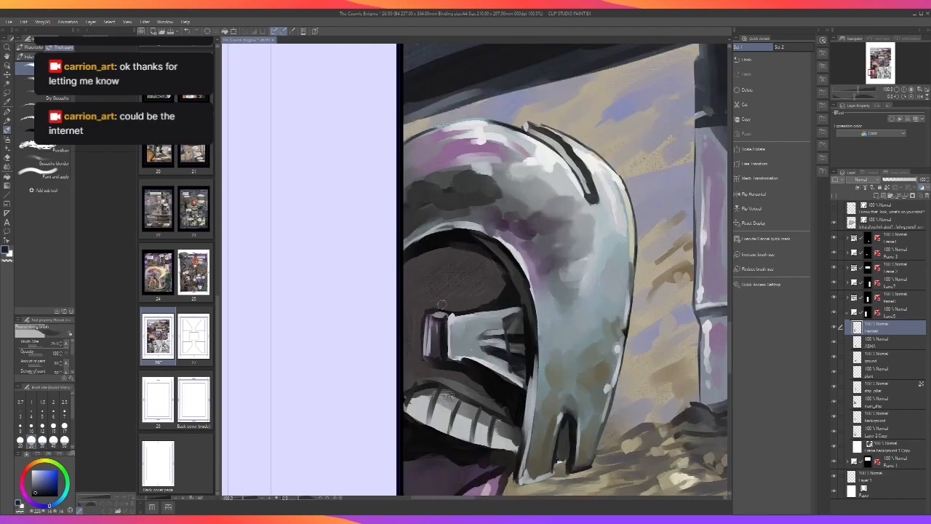
{"action": "key", "text": "j"}
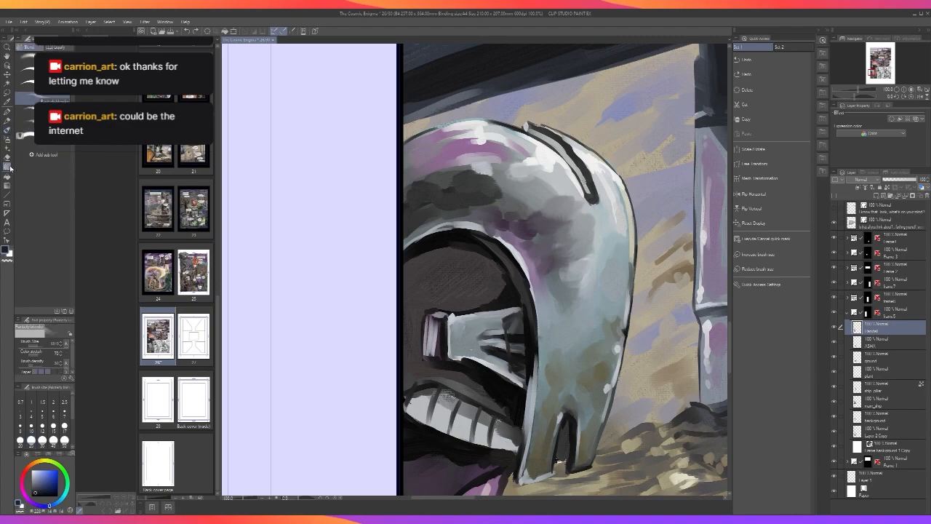
{"action": "mouse_move", "coordinate": [434, 325]}
{"action": "left_mouse_down"}
{"action": "mouse_move", "coordinate": [432, 355]}
{"action": "mouse_move", "coordinate": [427, 348]}
{"action": "mouse_move", "coordinate": [452, 340]}
{"action": "mouse_move", "coordinate": [456, 317]}
{"action": "left_mouse_up"}
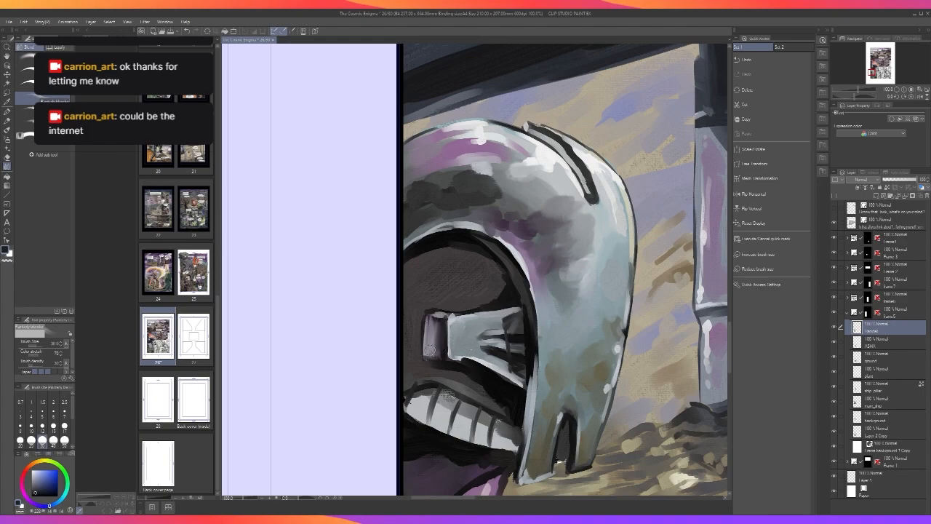
{"action": "left_click_drag", "start_coordinate": [507, 410], "coordinate": [509, 404]}
Show the hidden speech balloon layer to check the dialogue's placement over the artwork at several scales, and hide it again.
{"action": "scroll", "coordinate": [496, 310], "scroll_direction": "down", "scroll_amount": 1}
{"action": "left_click_drag", "start_coordinate": [649, 356], "coordinate": [580, 354]}
{"action": "scroll", "coordinate": [556, 356], "scroll_direction": "down", "scroll_amount": 1}
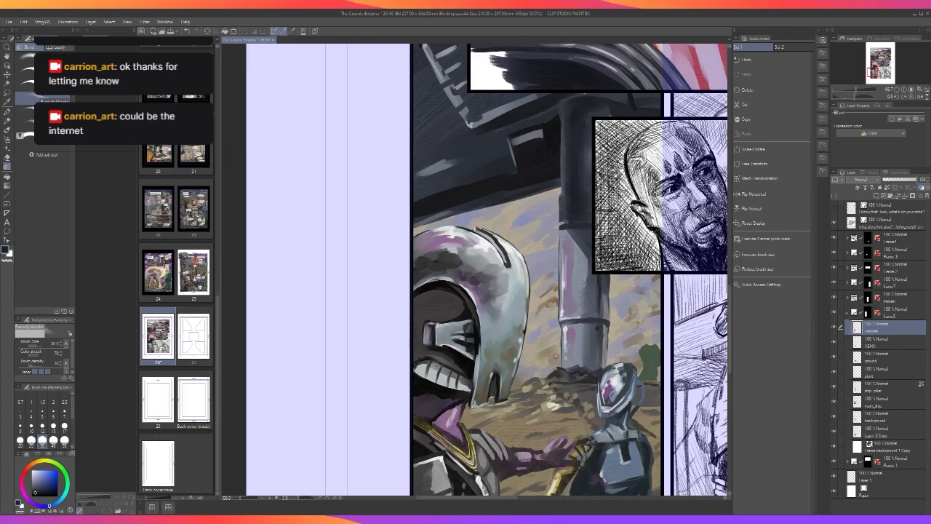
{"action": "left_click_drag", "start_coordinate": [570, 386], "coordinate": [538, 361]}
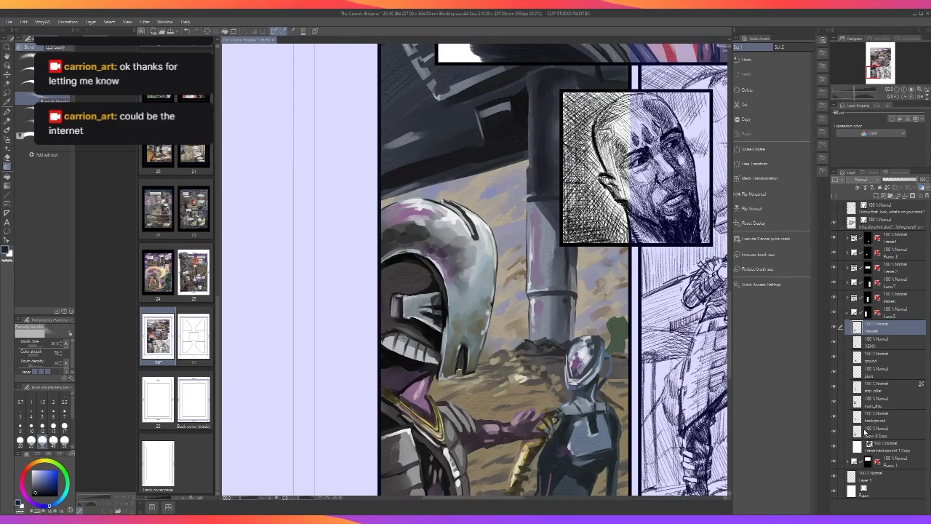
{"action": "left_click", "coordinate": [834, 209]}
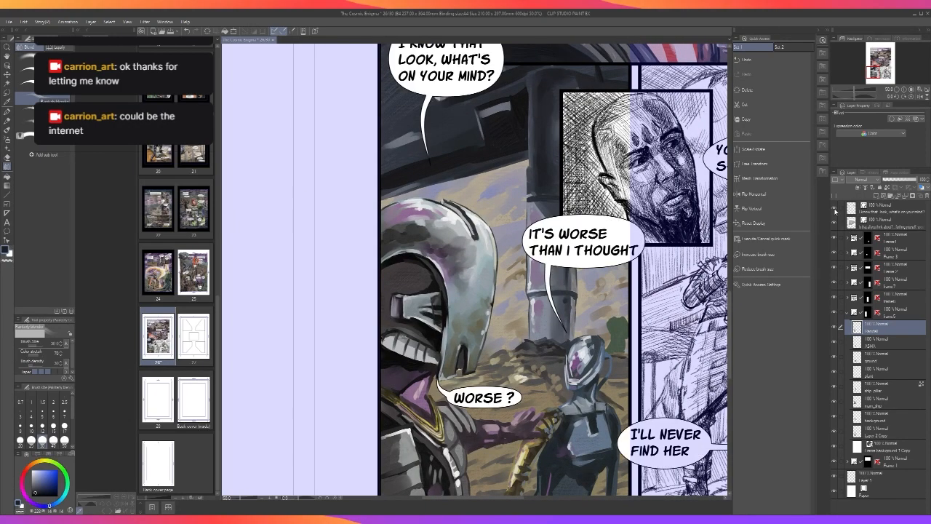
{"action": "left_click", "coordinate": [834, 209]}
{"action": "key", "text": "ctrl+minus"}
{"action": "left_click", "coordinate": [834, 210]}
{"action": "key", "text": "ctrl+minus"}
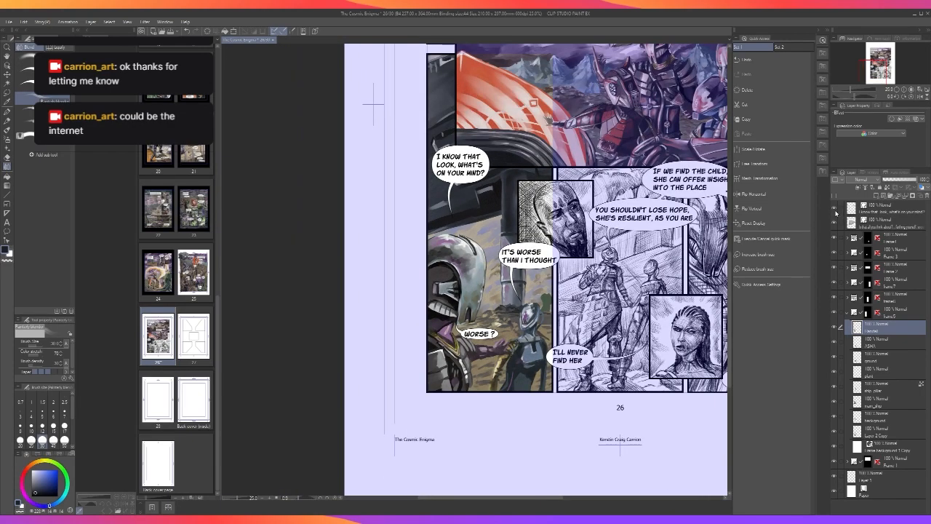
{"action": "key", "text": "ctrl+minus"}
{"action": "key", "text": "ctrl+minus"}
{"action": "key", "text": "ctrl+plus"}
{"action": "key", "text": "ctrl+plus"}
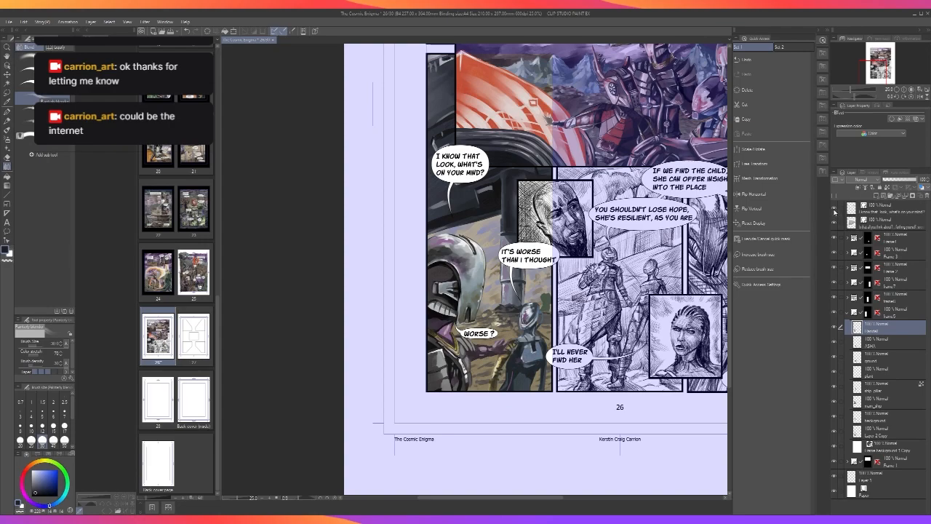
{"action": "left_click", "coordinate": [834, 209]}
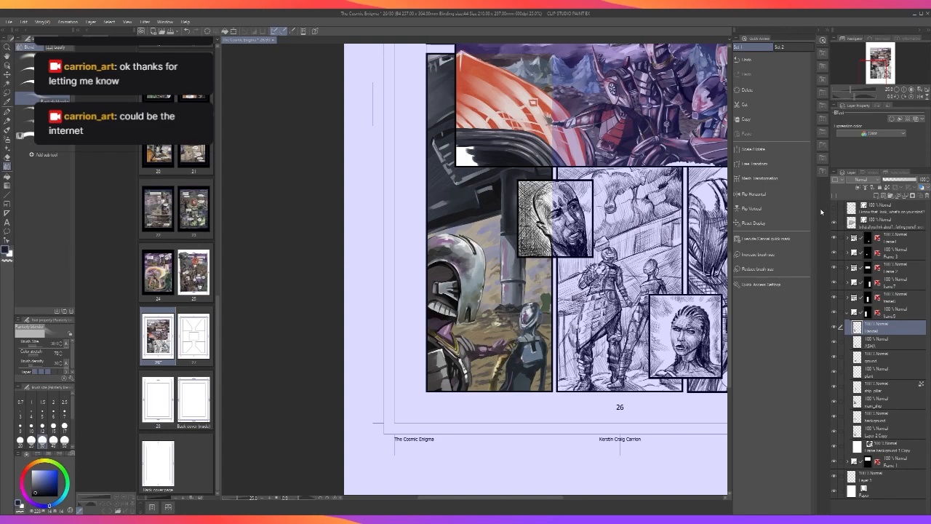
Examine the lower-left panel's ship, pillar and helmeted character up close and against the full page.
{"action": "left_click_drag", "start_coordinate": [526, 342], "coordinate": [509, 396]}
{"action": "key", "text": "ctrl+0"}
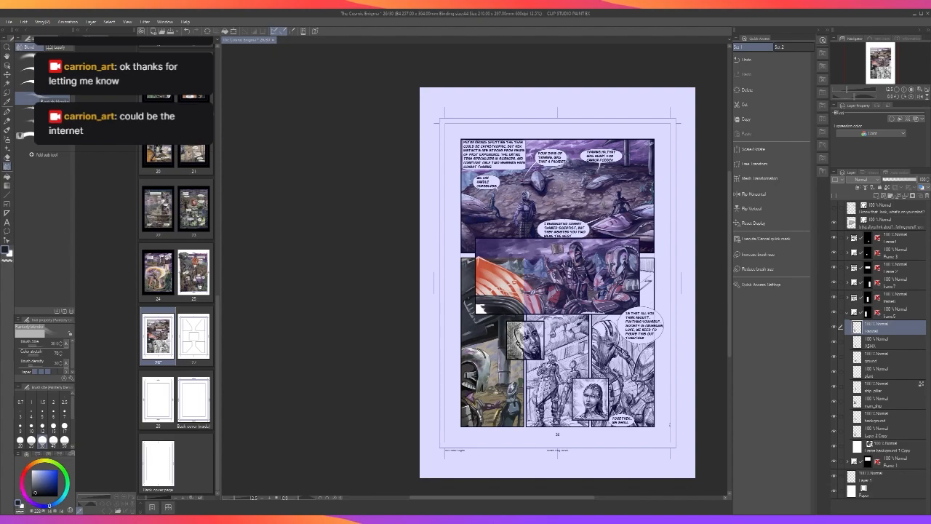
{"action": "scroll", "coordinate": [500, 416], "scroll_direction": "up", "scroll_amount": 2}
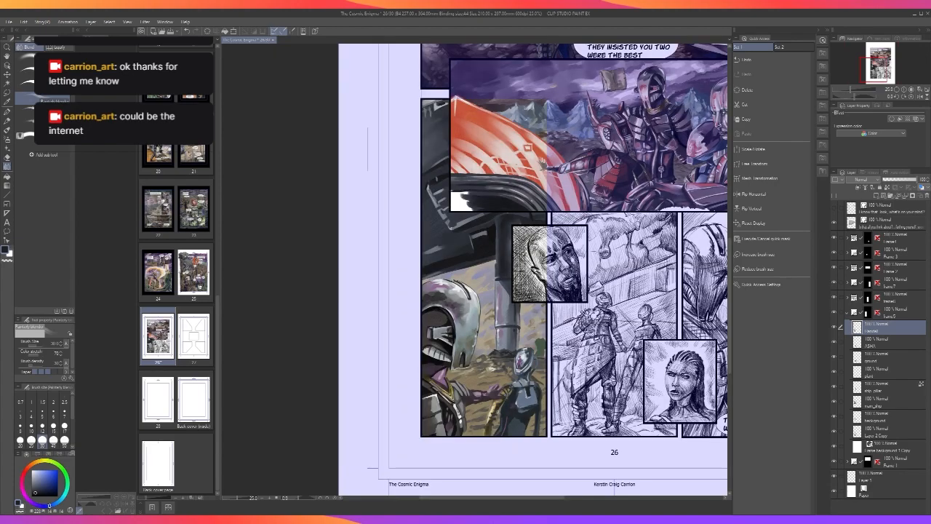
{"action": "scroll", "coordinate": [496, 412], "scroll_direction": "down", "scroll_amount": 2}
{"action": "scroll", "coordinate": [497, 412], "scroll_direction": "up", "scroll_amount": 3}
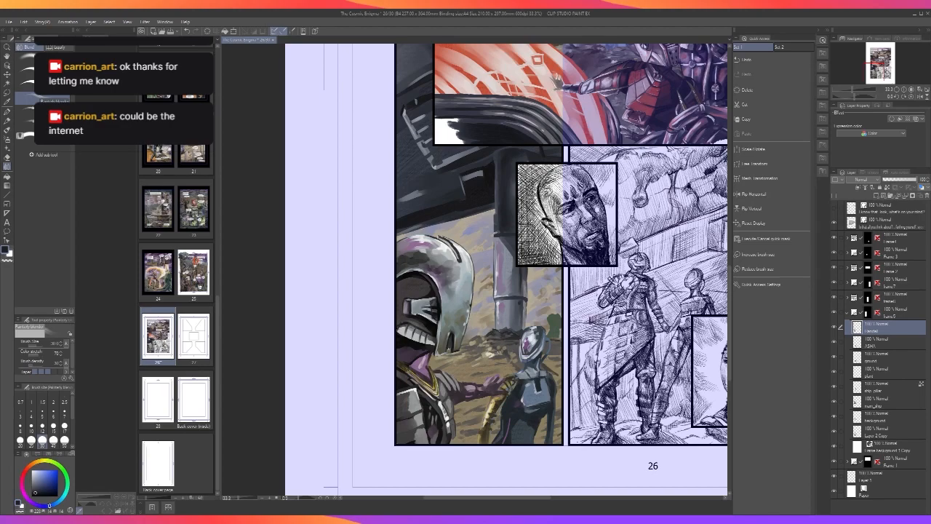
{"action": "scroll", "coordinate": [507, 310], "scroll_direction": "up", "scroll_amount": 4}
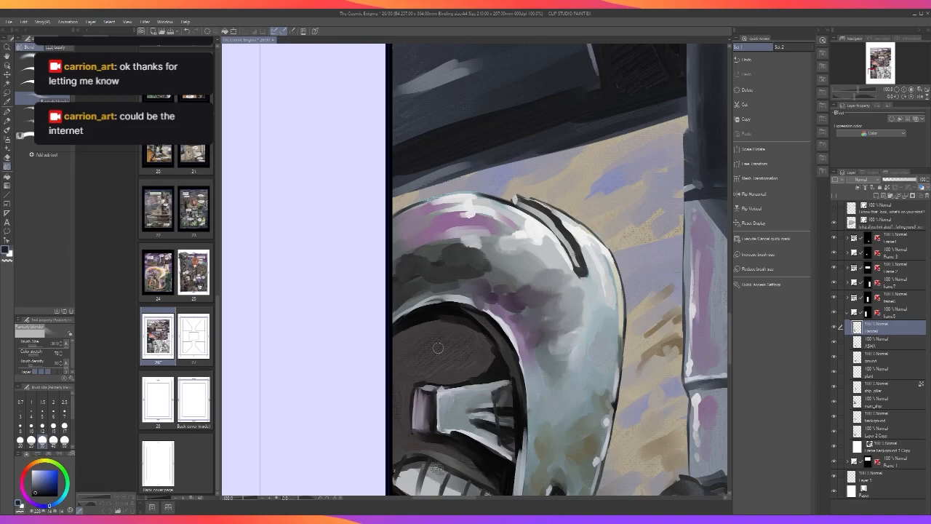
{"action": "scroll", "coordinate": [438, 346], "scroll_direction": "down", "scroll_amount": 10}
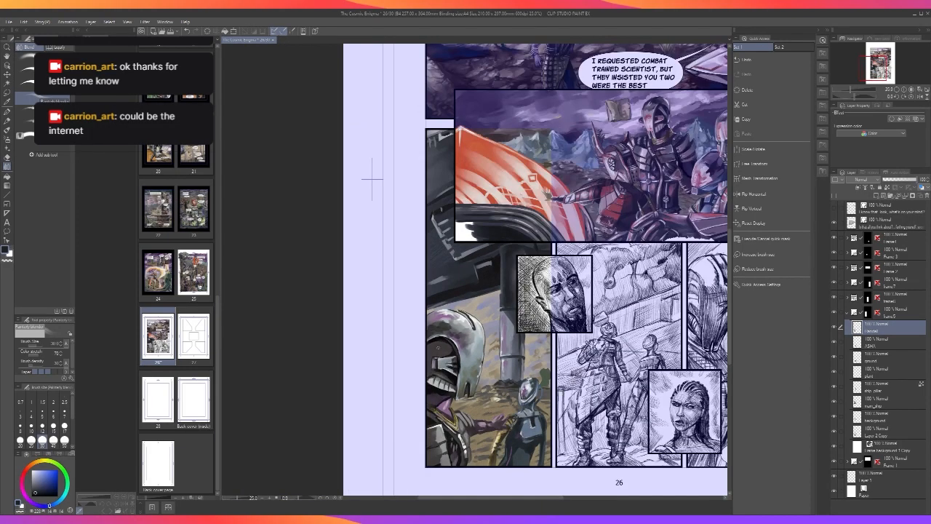
{"action": "scroll", "coordinate": [438, 347], "scroll_direction": "up", "scroll_amount": 8}
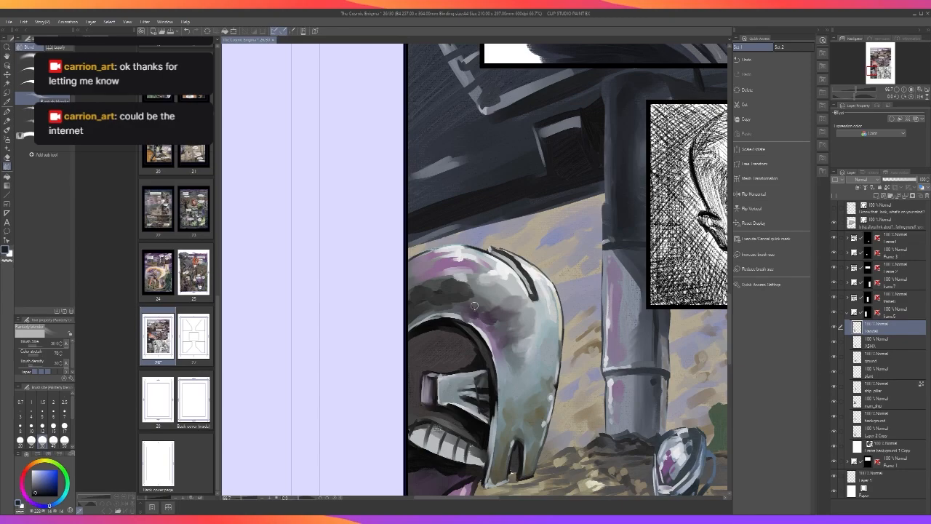
Blend the shading on the helmet's dome with a larger Painterly blender, undoing the stray stroke near the panel border.
{"action": "key", "text": "bracketright"}
{"action": "key", "text": "bracketright"}
{"action": "key", "text": "bracketright"}
{"action": "mouse_move", "coordinate": [491, 304]}
{"action": "left_mouse_down"}
{"action": "mouse_move", "coordinate": [468, 292]}
{"action": "mouse_move", "coordinate": [496, 295]}
{"action": "mouse_move", "coordinate": [467, 288]}
{"action": "mouse_move", "coordinate": [494, 290]}
{"action": "mouse_move", "coordinate": [507, 298]}
{"action": "mouse_move", "coordinate": [483, 286]}
{"action": "mouse_move", "coordinate": [514, 301]}
{"action": "left_mouse_up"}
{"action": "mouse_move", "coordinate": [409, 322]}
{"action": "left_mouse_down"}
{"action": "mouse_move", "coordinate": [444, 309]}
{"action": "mouse_move", "coordinate": [413, 318]}
{"action": "left_mouse_up"}
{"action": "key", "text": "ctrl+z"}
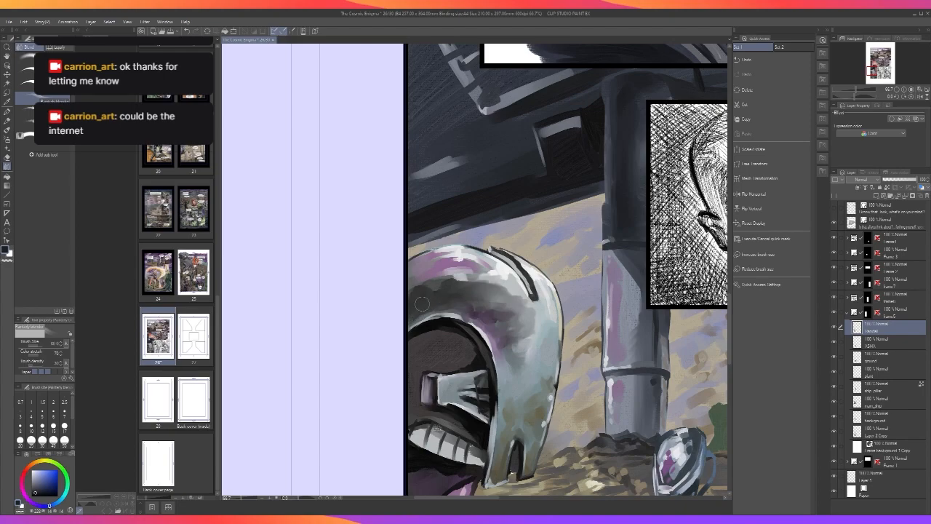
Review the blended helmet against the pillar, smaller figure and neighbouring panels at several scales.
{"action": "scroll", "coordinate": [422, 304], "scroll_direction": "down", "scroll_amount": 2}
{"action": "scroll", "coordinate": [422, 304], "scroll_direction": "up", "scroll_amount": 1}
{"action": "scroll", "coordinate": [422, 304], "scroll_direction": "up", "scroll_amount": 1}
{"action": "scroll", "coordinate": [422, 304], "scroll_direction": "down", "scroll_amount": 2}
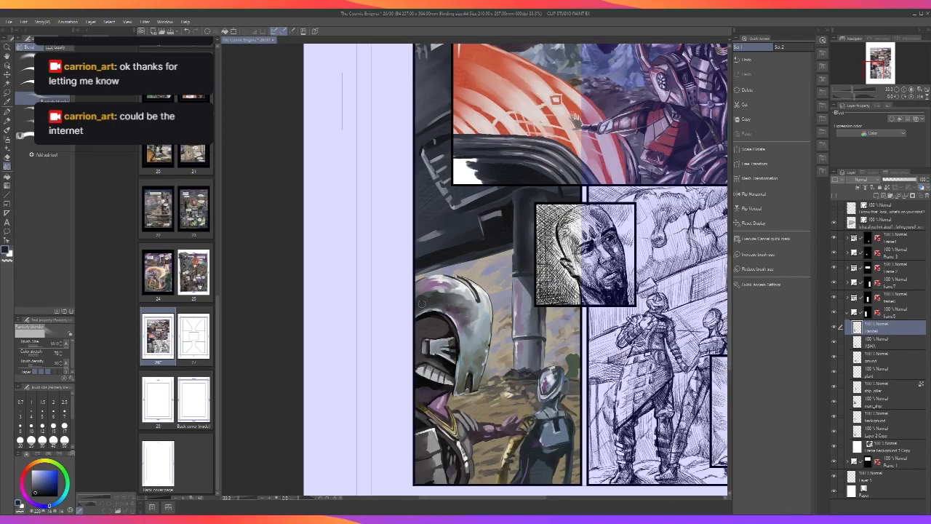
{"action": "scroll", "coordinate": [422, 304], "scroll_direction": "up", "scroll_amount": 1}
{"action": "scroll", "coordinate": [478, 344], "scroll_direction": "up", "scroll_amount": 1}
{"action": "scroll", "coordinate": [479, 344], "scroll_direction": "down", "scroll_amount": 1}
{"action": "scroll", "coordinate": [478, 344], "scroll_direction": "up", "scroll_amount": 1}
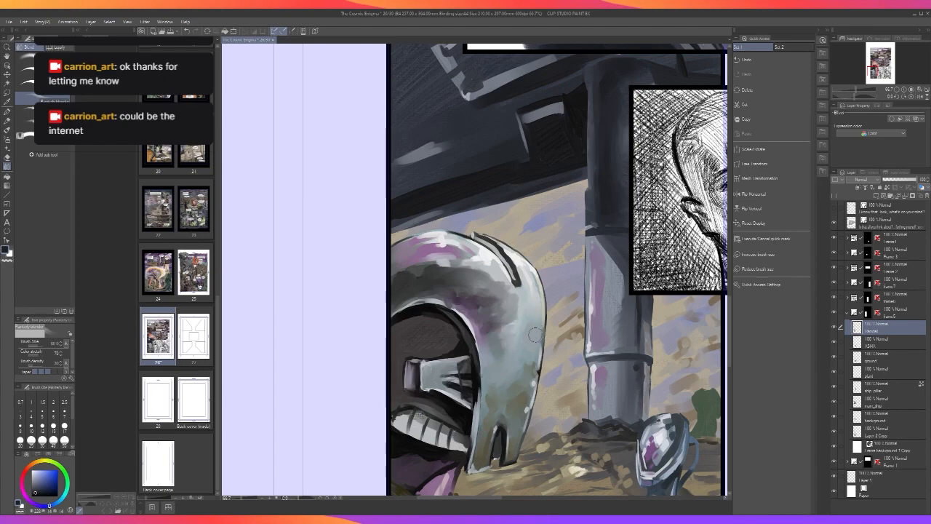
{"action": "key", "text": "ctrl+minus"}
{"action": "key", "text": "ctrl+minus"}
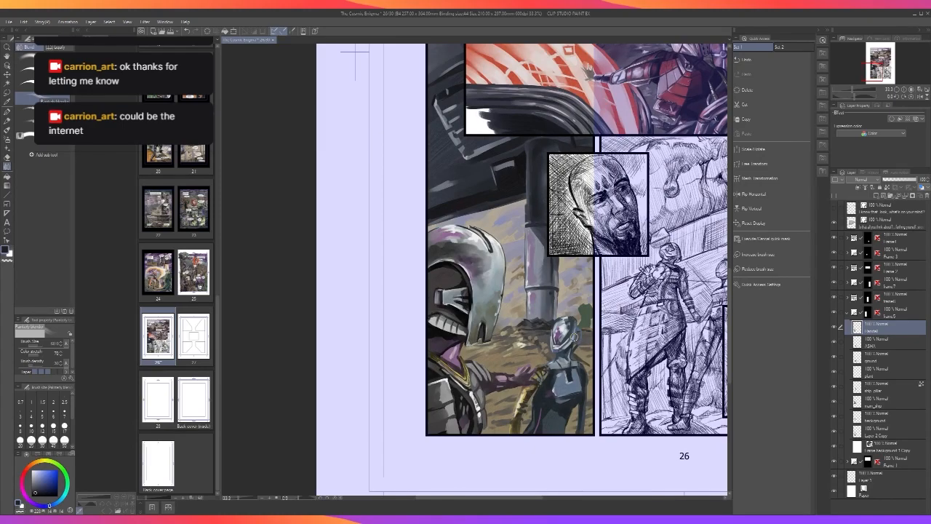
{"action": "key", "text": "ctrl+minus"}
{"action": "key", "text": "ctrl+minus"}
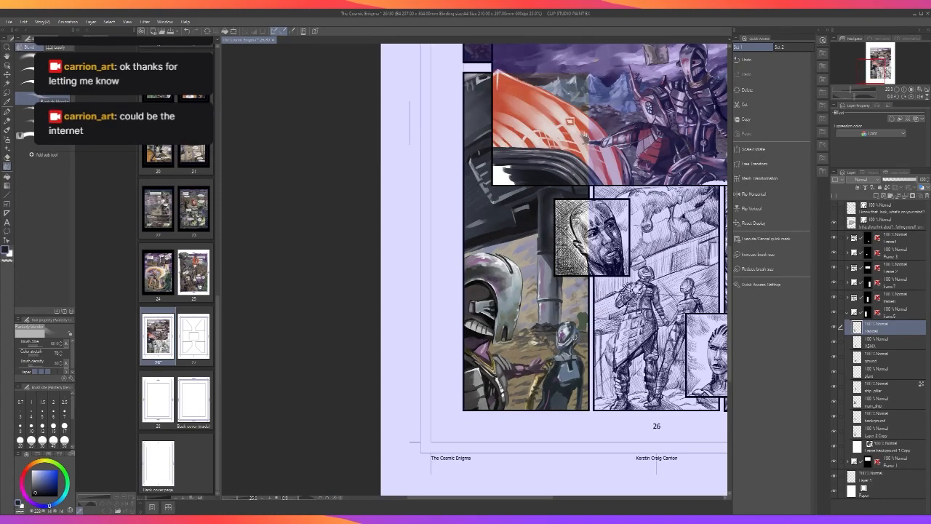
{"action": "scroll", "coordinate": [575, 339], "scroll_direction": "up", "scroll_amount": 2}
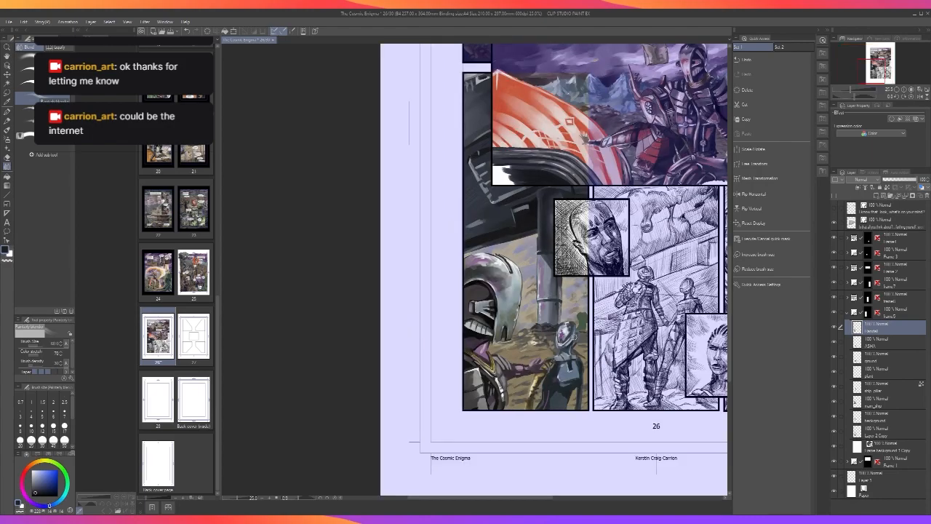
{"action": "scroll", "coordinate": [472, 430], "scroll_direction": "up", "scroll_amount": 2}
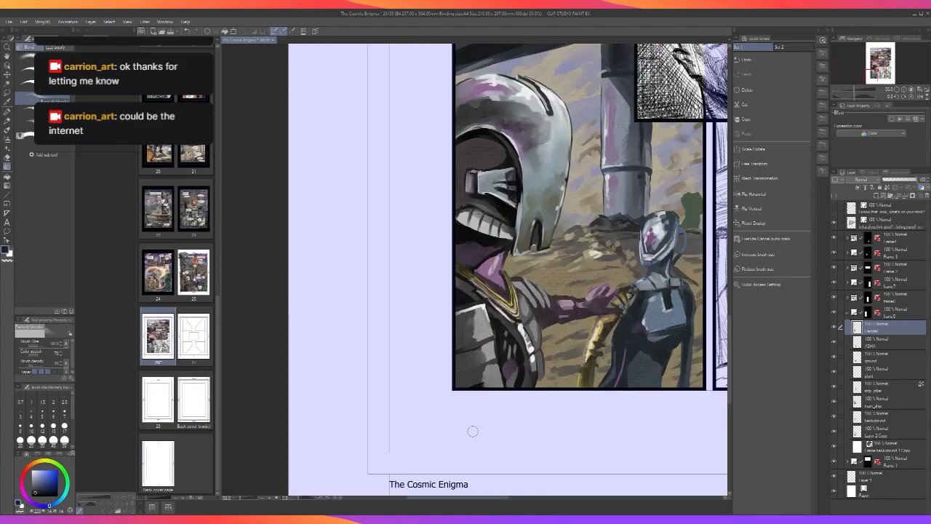
{"action": "scroll", "coordinate": [513, 360], "scroll_direction": "up", "scroll_amount": 2}
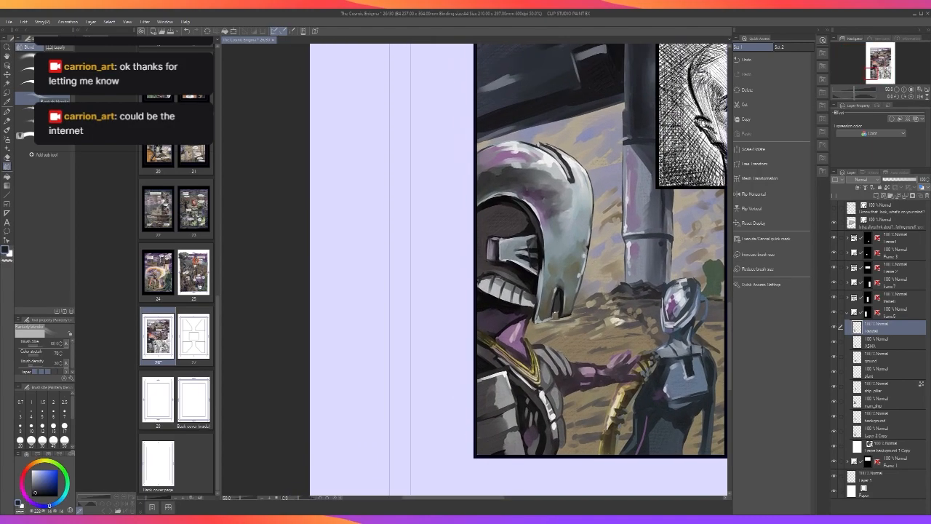
Reduce the Painterly blender's size and blend down the helmet's side plate toward its lower tip.
{"action": "scroll", "coordinate": [522, 335], "scroll_direction": "up", "scroll_amount": 2}
{"action": "key", "text": "bracketleft"}
{"action": "key", "text": "bracketleft"}
{"action": "key", "text": "bracketleft"}
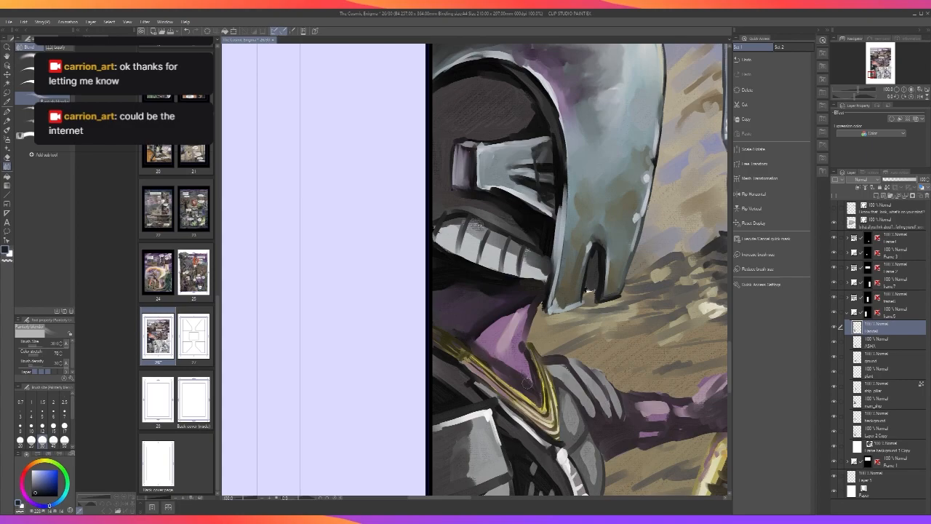
{"action": "scroll", "coordinate": [530, 384], "scroll_direction": "down", "scroll_amount": 2}
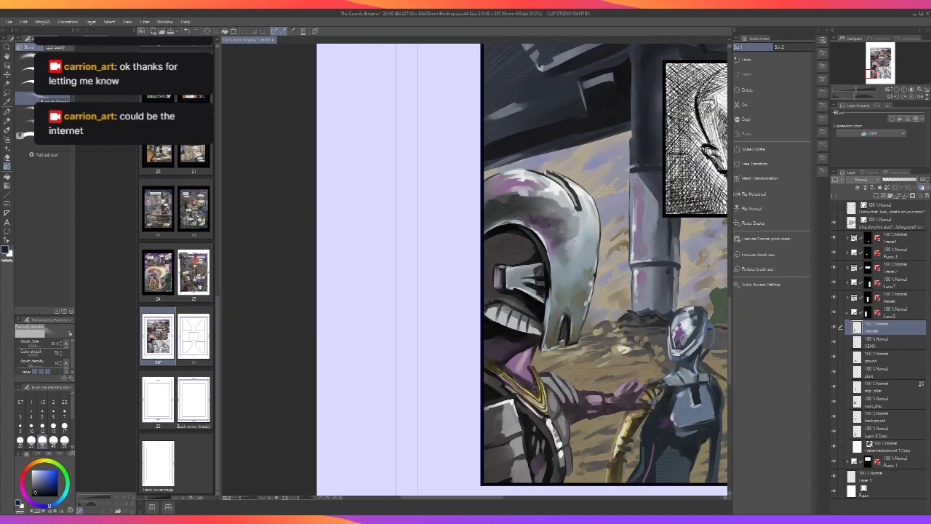
{"action": "scroll", "coordinate": [536, 389], "scroll_direction": "up", "scroll_amount": 1}
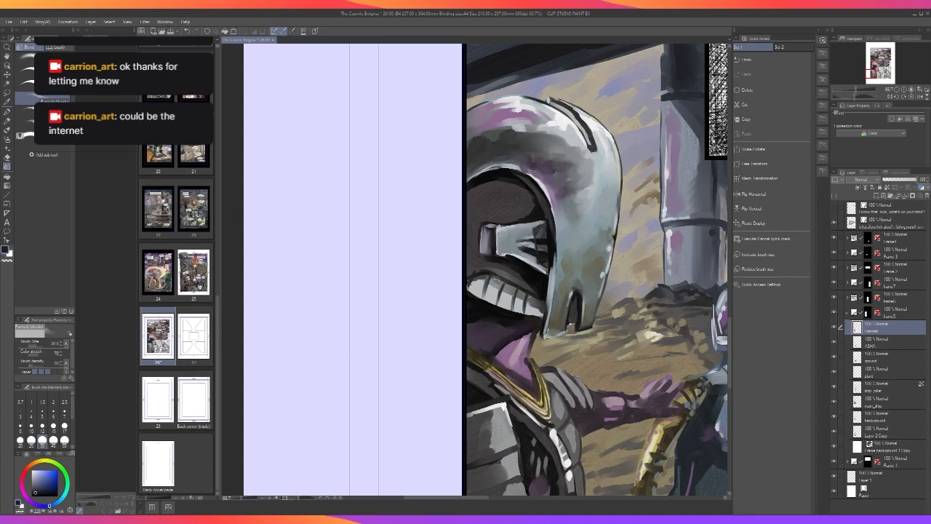
{"action": "scroll", "coordinate": [559, 392], "scroll_direction": "down", "scroll_amount": 1}
{"action": "scroll", "coordinate": [565, 323], "scroll_direction": "up", "scroll_amount": 1}
{"action": "left_click_drag", "start_coordinate": [571, 263], "coordinate": [550, 337]}
{"action": "scroll", "coordinate": [524, 292], "scroll_direction": "up", "scroll_amount": 1}
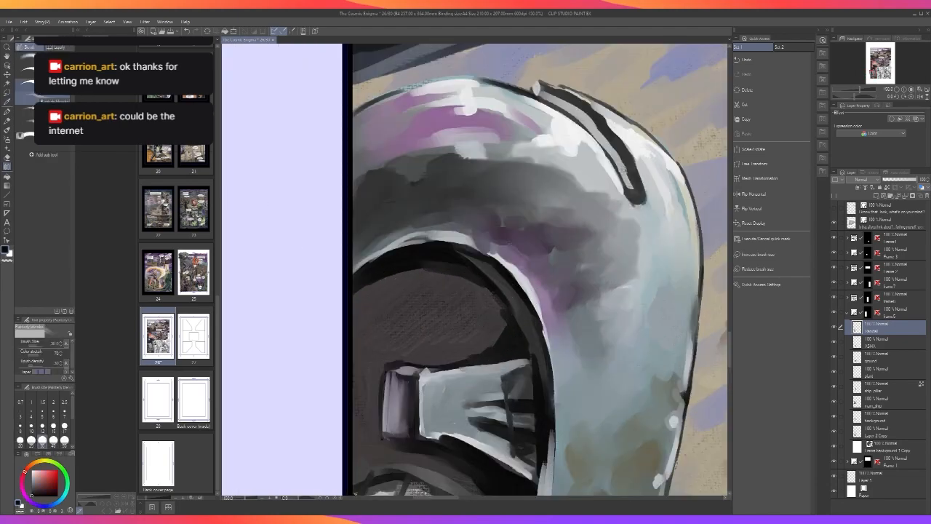
With a small Round mixing brush, replace the dark trial stroke on the visor's rim with a thin stroke in a sampled pale grey.
{"action": "key", "text": "b"}
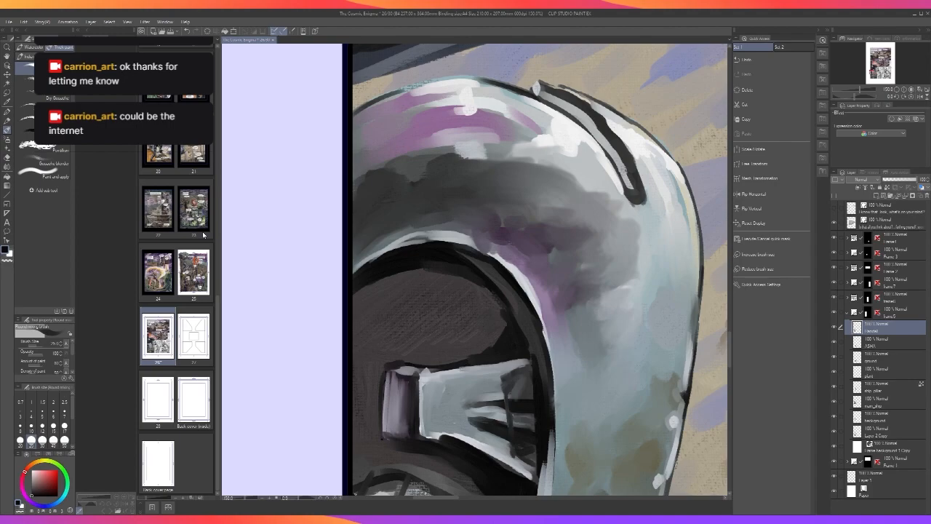
{"action": "key", "text": "bracketleft"}
{"action": "key", "text": "bracketleft"}
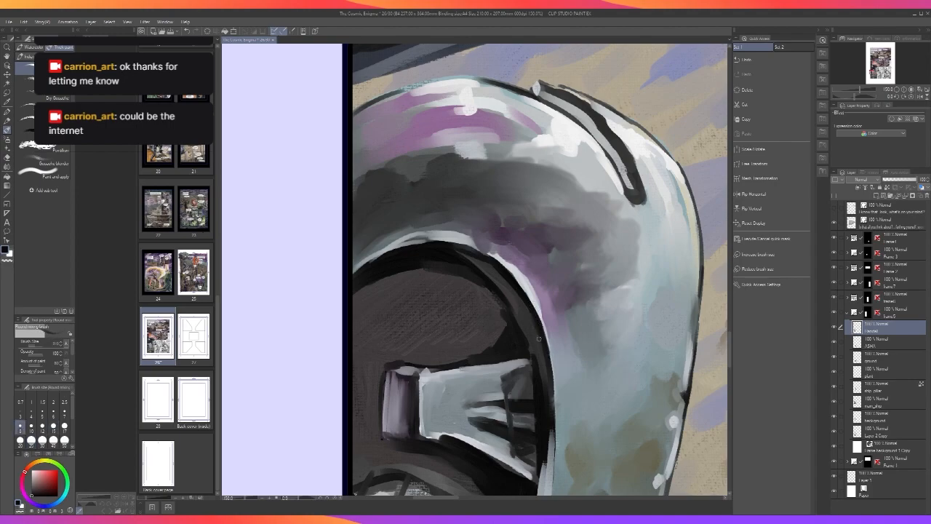
{"action": "left_click_drag", "start_coordinate": [548, 346], "coordinate": [552, 378]}
{"action": "key", "text": "ctrl+z"}
{"action": "left_click", "coordinate": [521, 280], "text": "alt"}
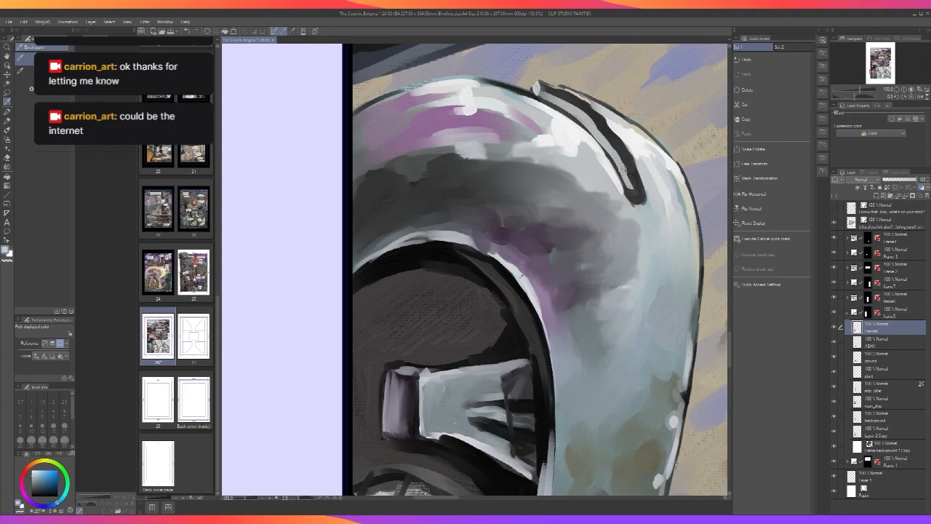
{"action": "left_click_drag", "start_coordinate": [544, 329], "coordinate": [555, 384]}
{"action": "key", "text": "bracketleft"}
{"action": "key", "text": "bracketleft"}
{"action": "key", "text": "bracketleft"}
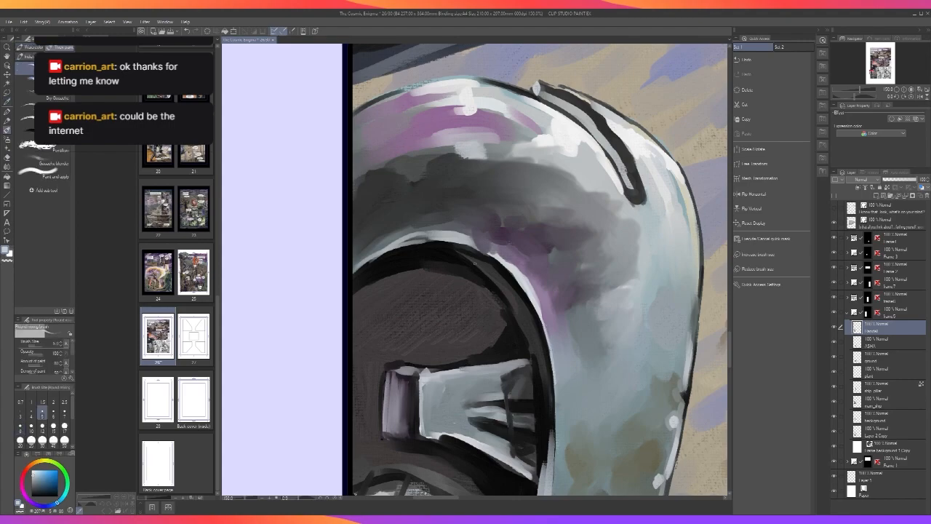
{"action": "scroll", "coordinate": [473, 268], "scroll_direction": "down", "scroll_amount": 3}
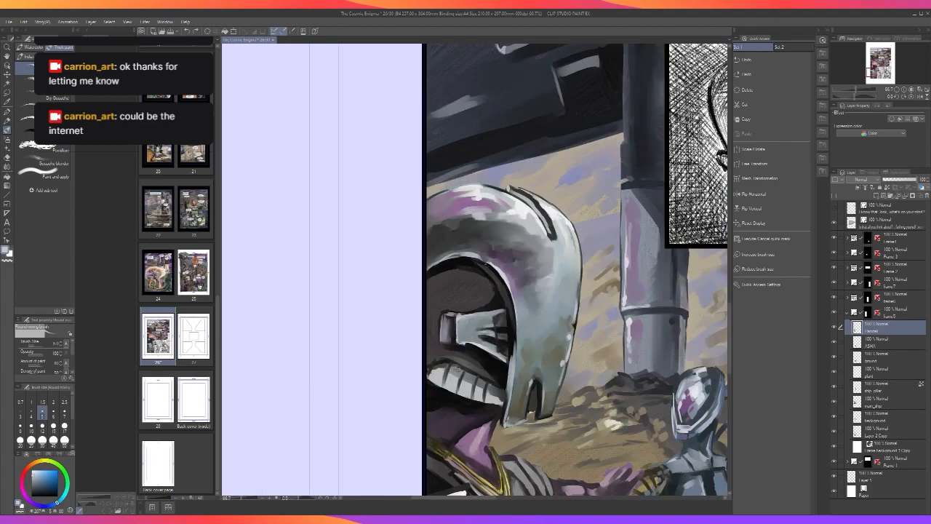
Sample a muted purple from the helmet and paint it along the visor opening's curved upper rim with a larger brush.
{"action": "scroll", "coordinate": [486, 268], "scroll_direction": "up", "scroll_amount": 1}
{"action": "left_click", "coordinate": [488, 272], "text": "alt"}
{"action": "key", "text": "bracketright"}
{"action": "key", "text": "bracketright"}
{"action": "key", "text": "bracketright"}
{"action": "key", "text": "bracketright"}
{"action": "key", "text": "bracketright"}
{"action": "key", "text": "bracketright"}
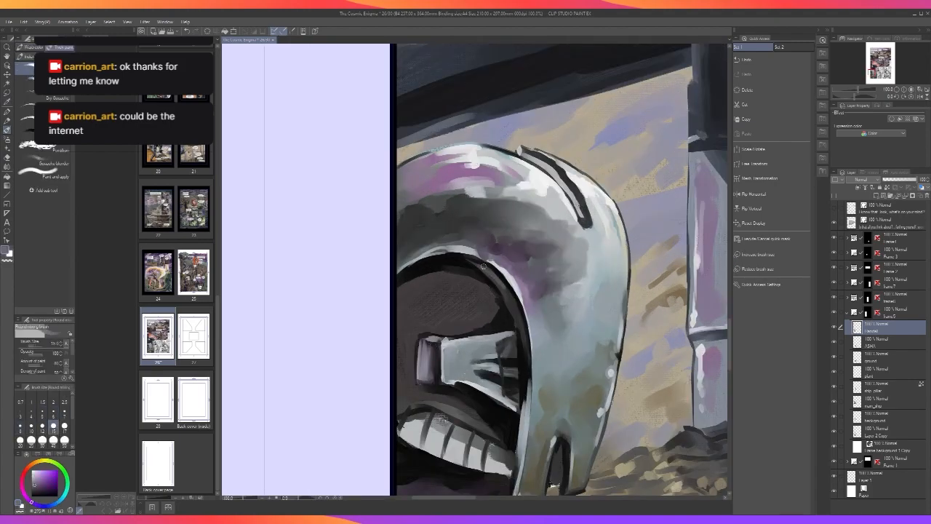
{"action": "left_click_drag", "start_coordinate": [492, 271], "coordinate": [521, 325]}
{"action": "key", "text": "bracketright"}
{"action": "key", "text": "bracketright"}
{"action": "key", "text": "bracketright"}
{"action": "scroll", "coordinate": [466, 253], "scroll_direction": "down", "scroll_amount": 2}
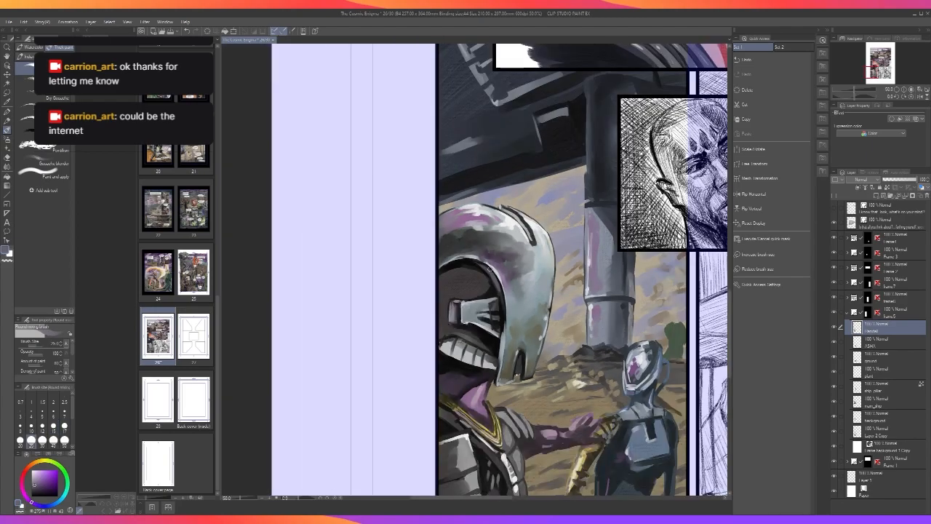
Sample the pale blue-grey of the visor's upper rim and reduce the Round mixing brush for fine touch-ups.
{"action": "scroll", "coordinate": [472, 262], "scroll_direction": "up", "scroll_amount": 2}
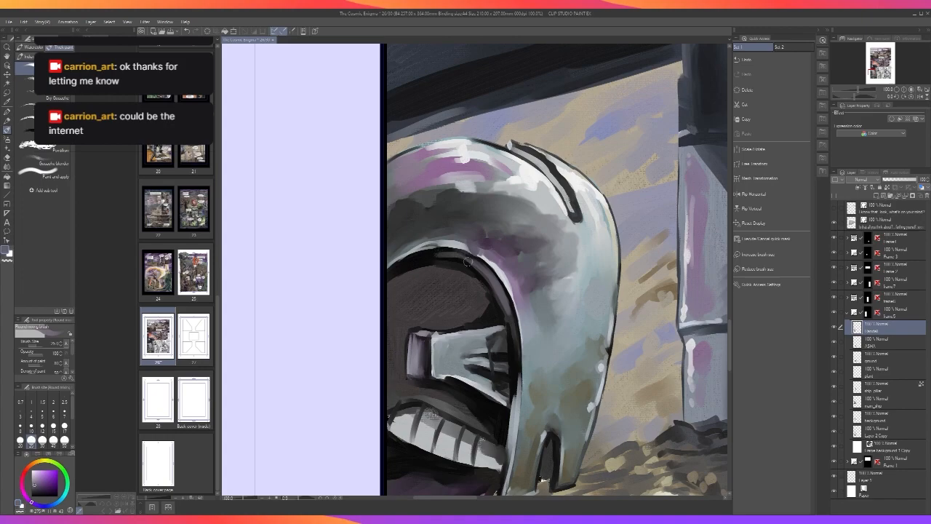
{"action": "key", "text": "bracketleft"}
{"action": "key", "text": "bracketleft"}
{"action": "key", "text": "bracketleft"}
{"action": "scroll", "coordinate": [506, 302], "scroll_direction": "down", "scroll_amount": 3}
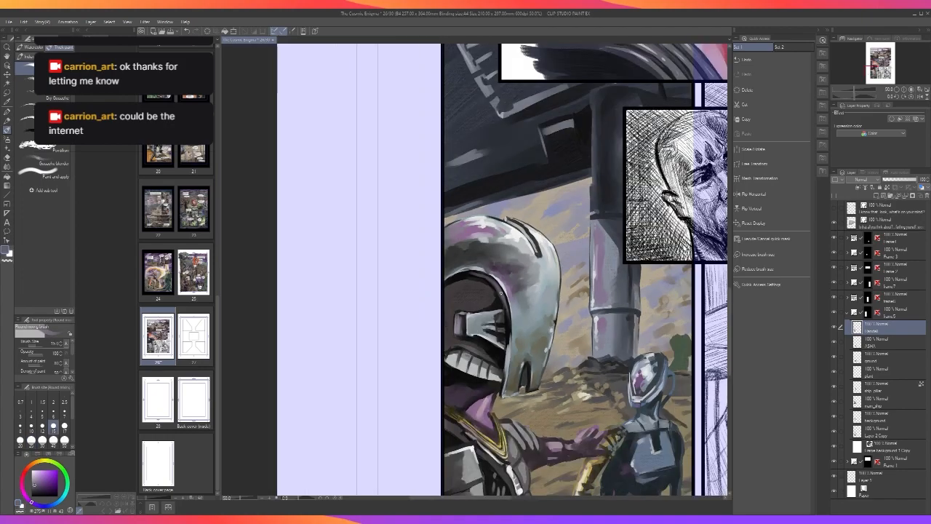
{"action": "scroll", "coordinate": [504, 295], "scroll_direction": "up", "scroll_amount": 1}
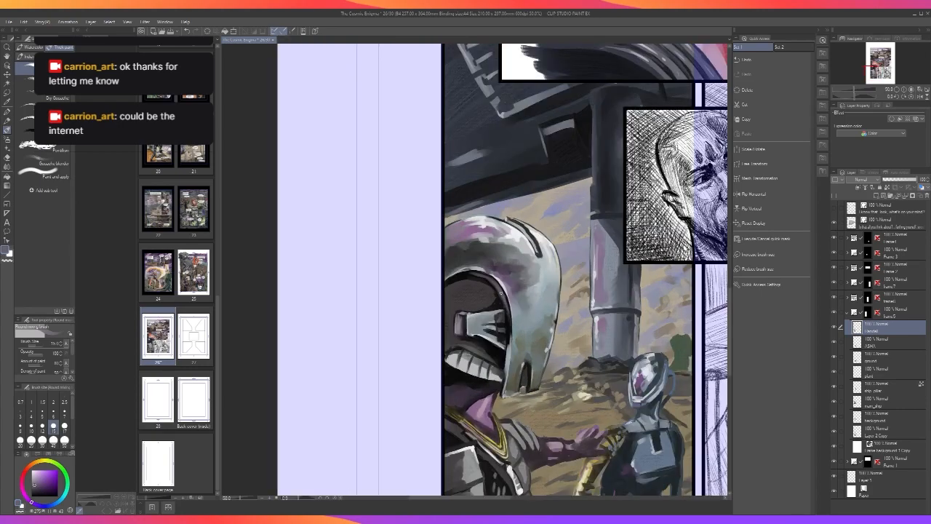
{"action": "scroll", "coordinate": [470, 266], "scroll_direction": "up", "scroll_amount": 1}
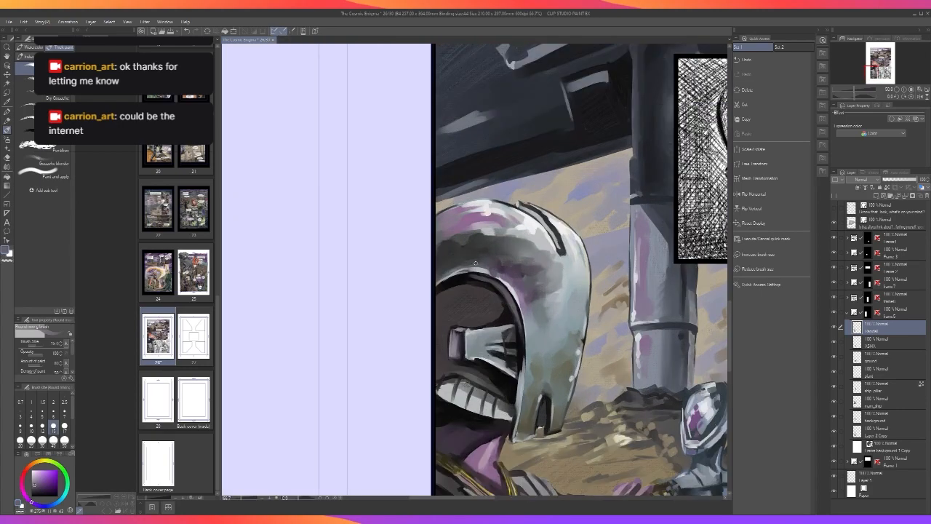
{"action": "left_click", "coordinate": [470, 270], "text": "alt"}
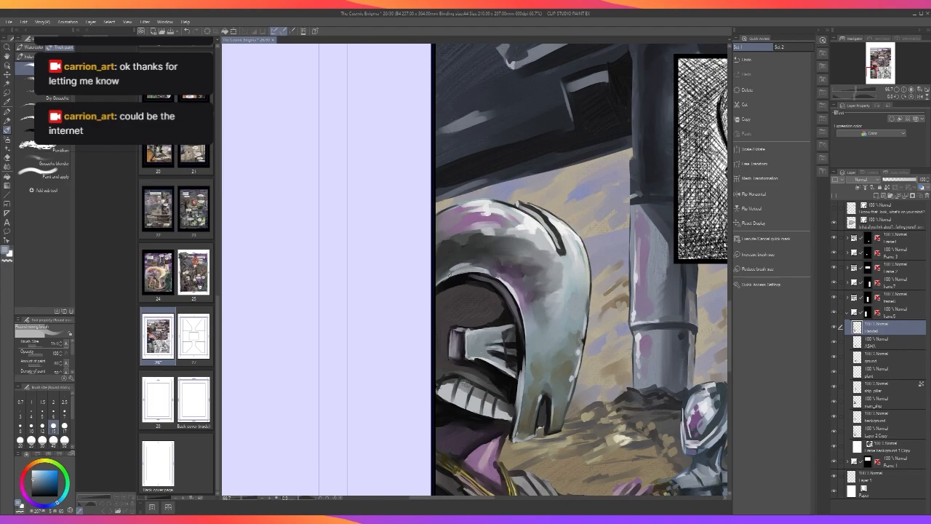
{"action": "key", "text": "bracketleft"}
{"action": "key", "text": "bracketleft"}
{"action": "key", "text": "bracketleft"}
Sample light tones from around the helmet's crest slot and paint a short stroke inside the slot.
{"action": "left_click", "coordinate": [535, 230], "text": "alt"}
{"action": "key", "text": "bracketright"}
{"action": "key", "text": "bracketright"}
{"action": "key", "text": "bracketright"}
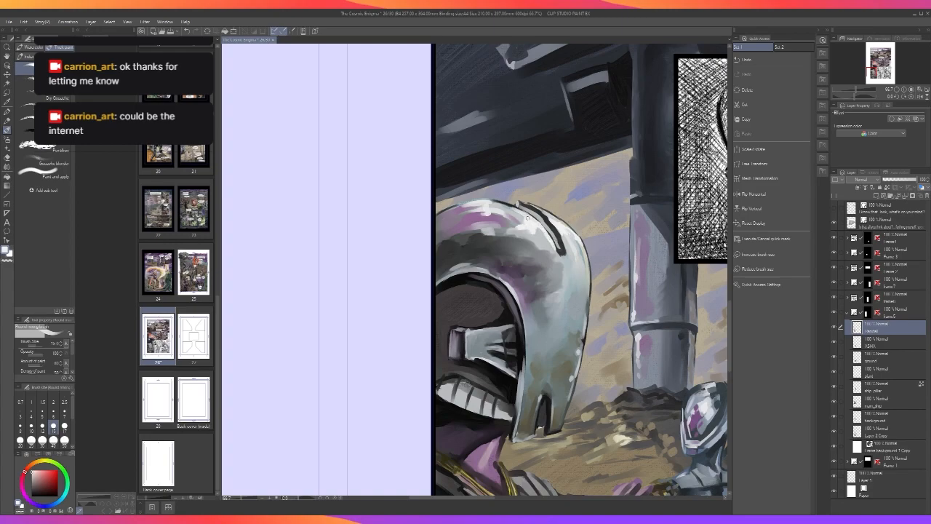
{"action": "key", "text": "i"}
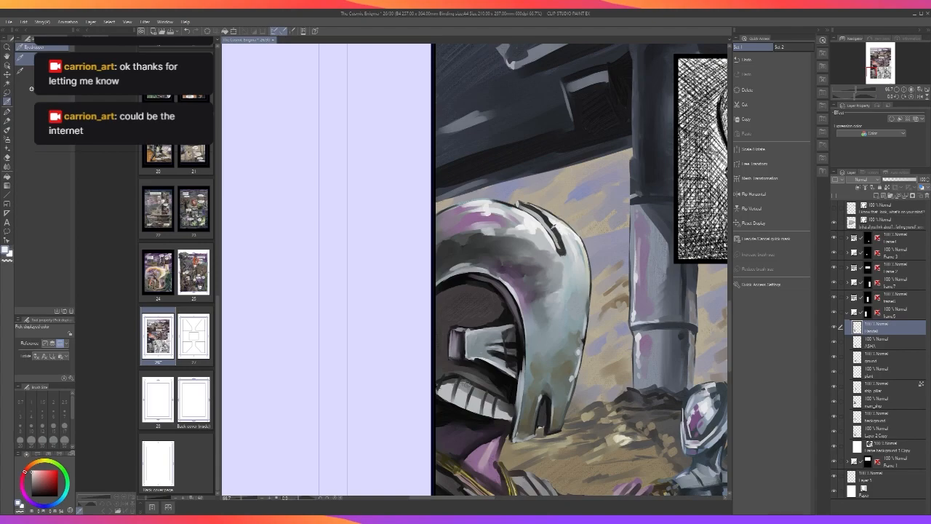
{"action": "left_click", "coordinate": [542, 216]}
{"action": "key", "text": "b"}
{"action": "left_click_drag", "start_coordinate": [543, 218], "coordinate": [558, 235]}
Paint a thin light line along the crest slot's length with a finer brush and undo the extra stroke at its upper end.
{"action": "left_click", "coordinate": [546, 216], "text": "alt"}
{"action": "key", "text": "bracketleft"}
{"action": "key", "text": "bracketleft"}
{"action": "key", "text": "bracketleft"}
{"action": "mouse_move", "coordinate": [537, 208]}
{"action": "left_mouse_down"}
{"action": "mouse_move", "coordinate": [566, 250]}
{"action": "mouse_move", "coordinate": [562, 258]}
{"action": "left_mouse_up"}
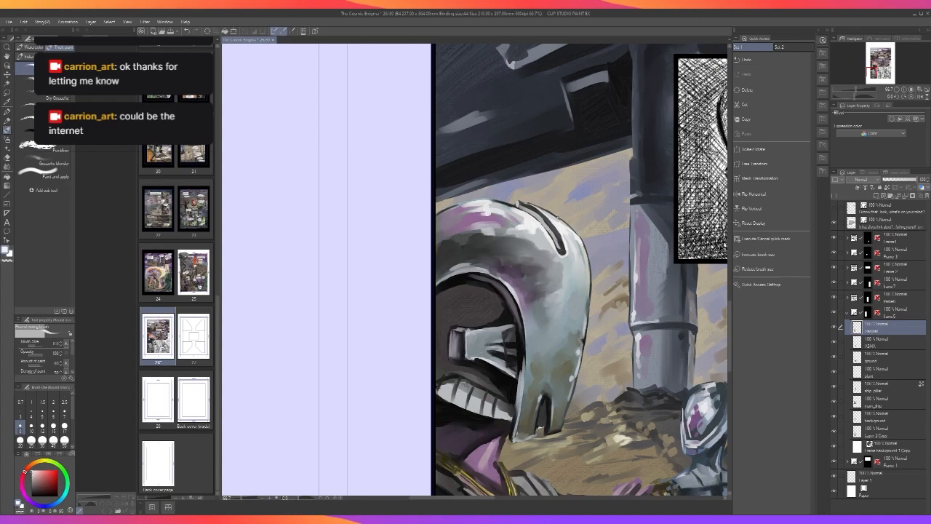
{"action": "mouse_move", "coordinate": [524, 203]}
{"action": "left_mouse_down"}
{"action": "mouse_move", "coordinate": [542, 212]}
{"action": "mouse_move", "coordinate": [536, 207]}
{"action": "left_mouse_up"}
{"action": "key", "text": "ctrl+z"}
{"action": "scroll", "coordinate": [549, 218], "scroll_direction": "down", "scroll_amount": 3}
{"action": "scroll", "coordinate": [549, 218], "scroll_direction": "up", "scroll_amount": 3}
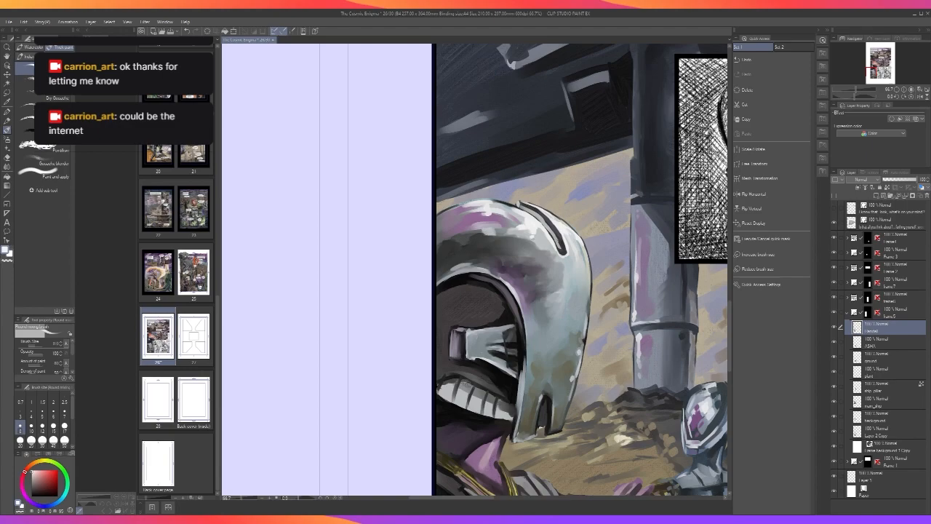
{"action": "scroll", "coordinate": [546, 244], "scroll_direction": "down", "scroll_amount": 2}
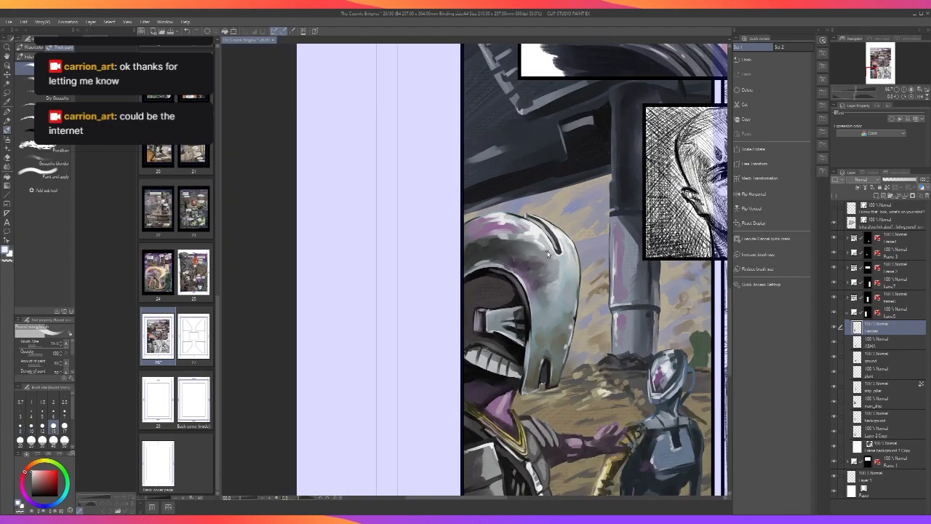
Paint a pale line down the rear edge of the helmet's visor opening and reduce the brush size.
{"action": "scroll", "coordinate": [547, 256], "scroll_direction": "up", "scroll_amount": 2}
{"action": "mouse_move", "coordinate": [525, 322]}
{"action": "left_mouse_down"}
{"action": "mouse_move", "coordinate": [529, 388]}
{"action": "mouse_move", "coordinate": [519, 433]}
{"action": "left_mouse_up"}
{"action": "key", "text": "["}
{"action": "key", "text": "["}
{"action": "key", "text": "["}
{"action": "scroll", "coordinate": [524, 403], "scroll_direction": "down", "scroll_amount": 1}
{"action": "scroll", "coordinate": [522, 401], "scroll_direction": "down", "scroll_amount": 1}
{"action": "scroll", "coordinate": [523, 402], "scroll_direction": "up", "scroll_amount": 2}
Sample the dark tone inside the visor opening and paint it beside the pale rear rim, extending down to the helmet's lower tip.
{"action": "left_click", "coordinate": [498, 287], "text": "alt"}
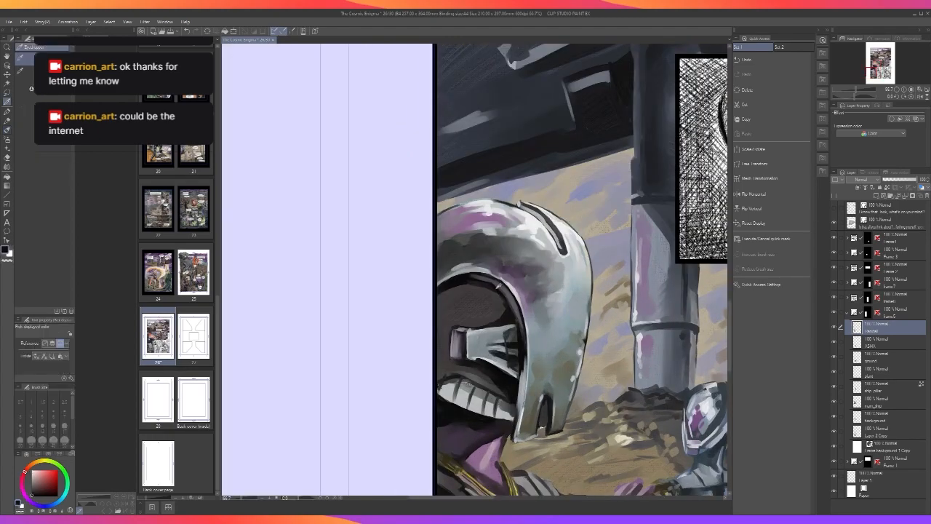
{"action": "mouse_move", "coordinate": [519, 339]}
{"action": "left_mouse_down"}
{"action": "mouse_move", "coordinate": [524, 318]}
{"action": "mouse_move", "coordinate": [518, 312]}
{"action": "mouse_move", "coordinate": [521, 369]}
{"action": "mouse_move", "coordinate": [508, 347]}
{"action": "left_mouse_up"}
{"action": "key", "text": "bracketright"}
{"action": "key", "text": "bracketright"}
{"action": "key", "text": "bracketright"}
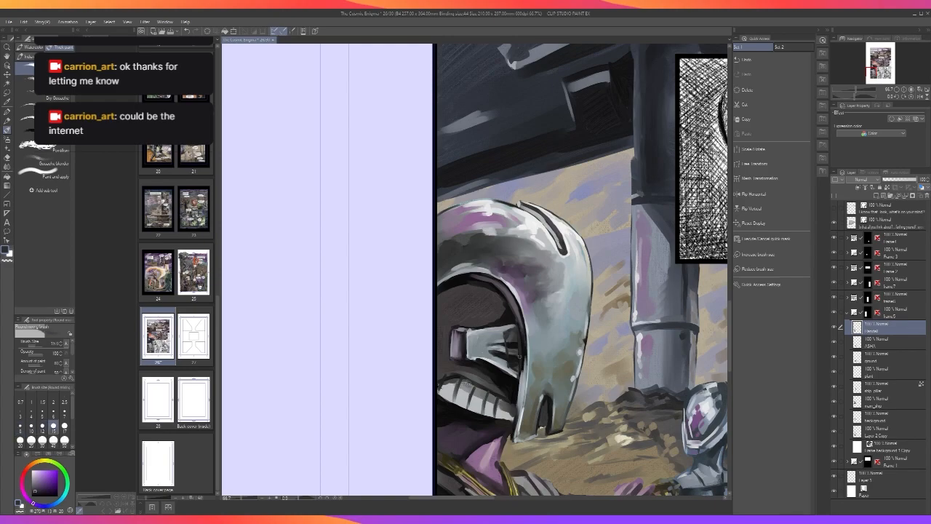
{"action": "key", "text": "bracketleft"}
{"action": "key", "text": "bracketleft"}
{"action": "key", "text": "bracketleft"}
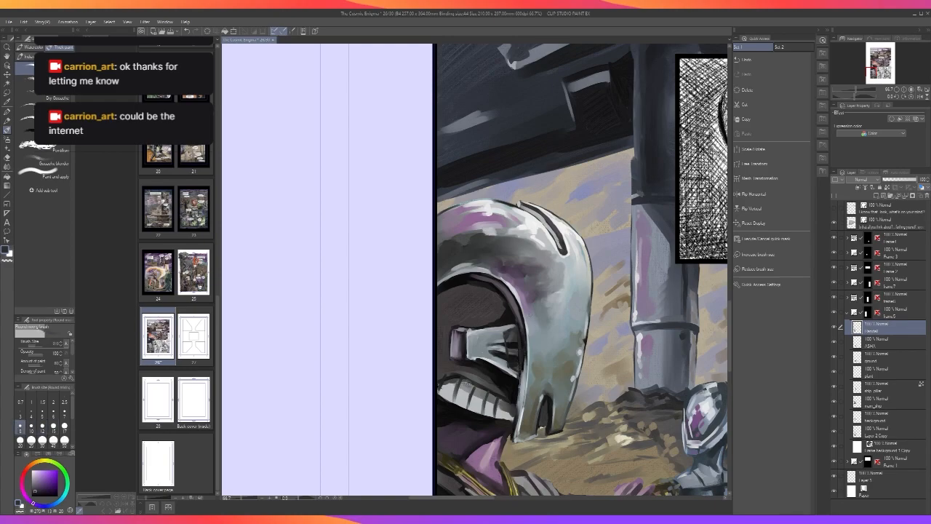
{"action": "left_click_drag", "start_coordinate": [519, 396], "coordinate": [512, 438]}
{"action": "scroll", "coordinate": [518, 426], "scroll_direction": "down", "scroll_amount": 2}
{"action": "scroll", "coordinate": [518, 426], "scroll_direction": "up", "scroll_amount": 2}
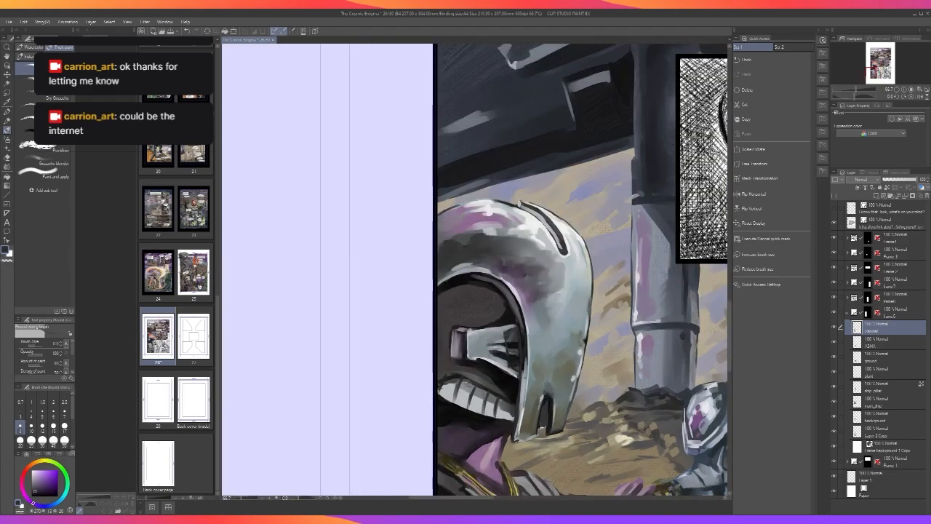
Darken the band between the teeth and the helmet's rear rim with a larger brush, sample its near-black tone and save the page.
{"action": "scroll", "coordinate": [528, 364], "scroll_direction": "up", "scroll_amount": 1}
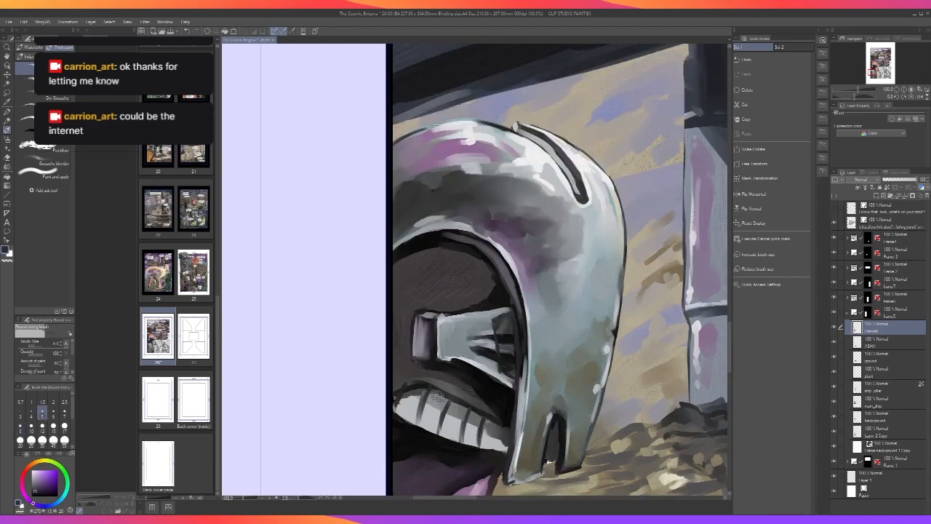
{"action": "key", "text": "bracketright"}
{"action": "key", "text": "bracketright"}
{"action": "key", "text": "bracketright"}
{"action": "left_click_drag", "start_coordinate": [524, 425], "coordinate": [525, 381]}
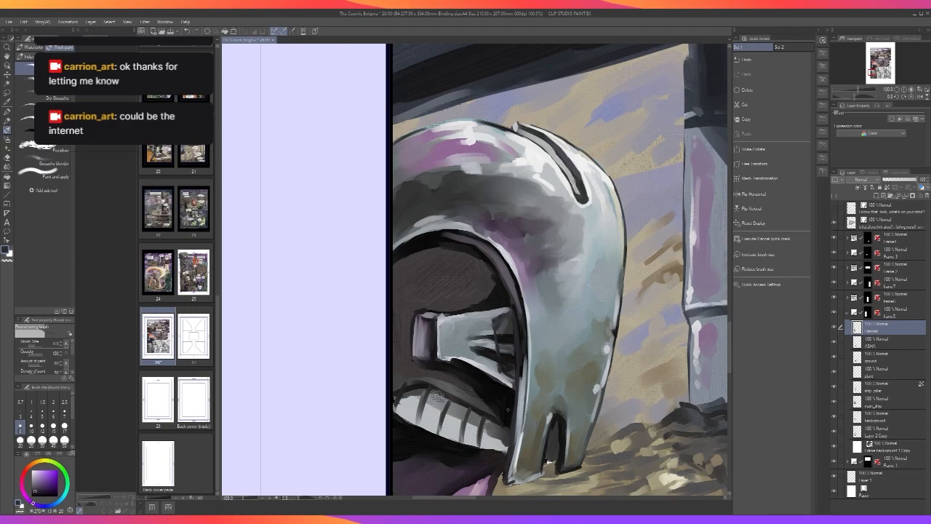
{"action": "left_click_drag", "start_coordinate": [524, 442], "coordinate": [515, 397]}
{"action": "left_click", "coordinate": [511, 400], "text": "alt"}
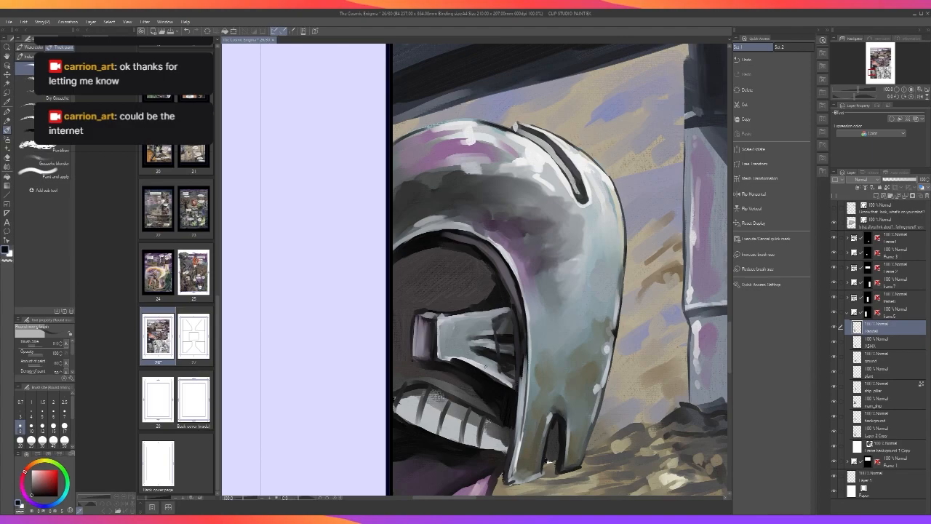
{"action": "key", "text": "ctrl+s"}
Sample a dark blue tone and paint the shadow between the cheek guard and the teeth with a larger brush.
{"action": "left_click", "coordinate": [475, 370], "text": "alt"}
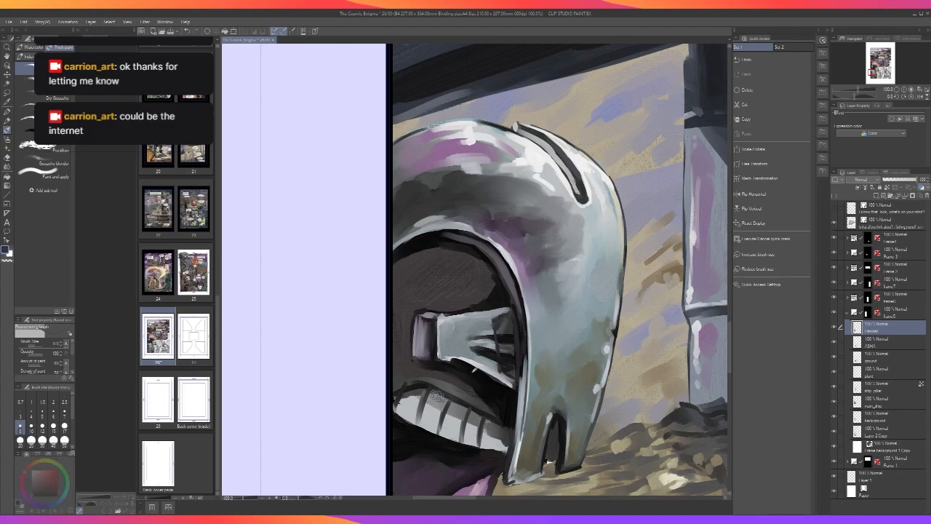
{"action": "left_click_drag", "start_coordinate": [479, 372], "coordinate": [473, 369]}
{"action": "key", "text": "bracketright"}
{"action": "key", "text": "bracketright"}
{"action": "key", "text": "bracketright"}
{"action": "key", "text": "bracketright"}
{"action": "key", "text": "bracketright"}
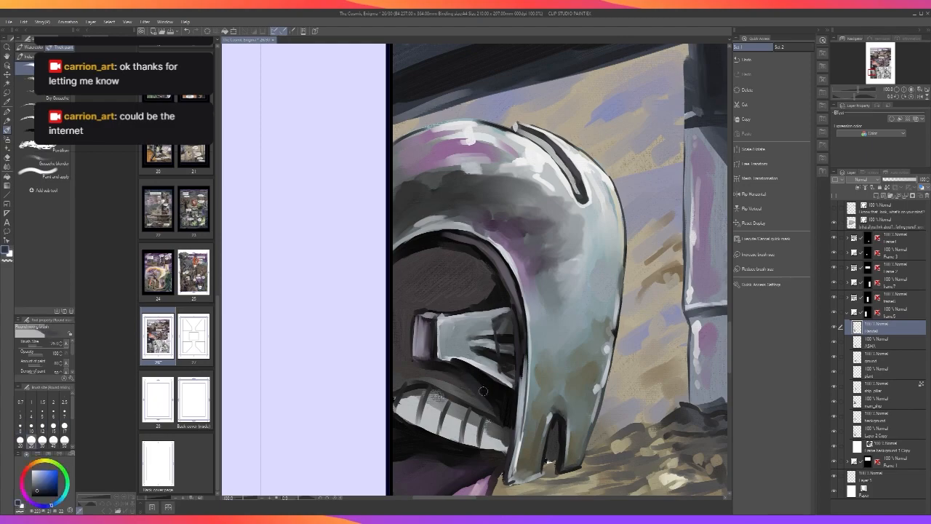
{"action": "key", "text": "bracketright"}
{"action": "key", "text": "bracketright"}
{"action": "key", "text": "bracketright"}
{"action": "key", "text": "bracketright"}
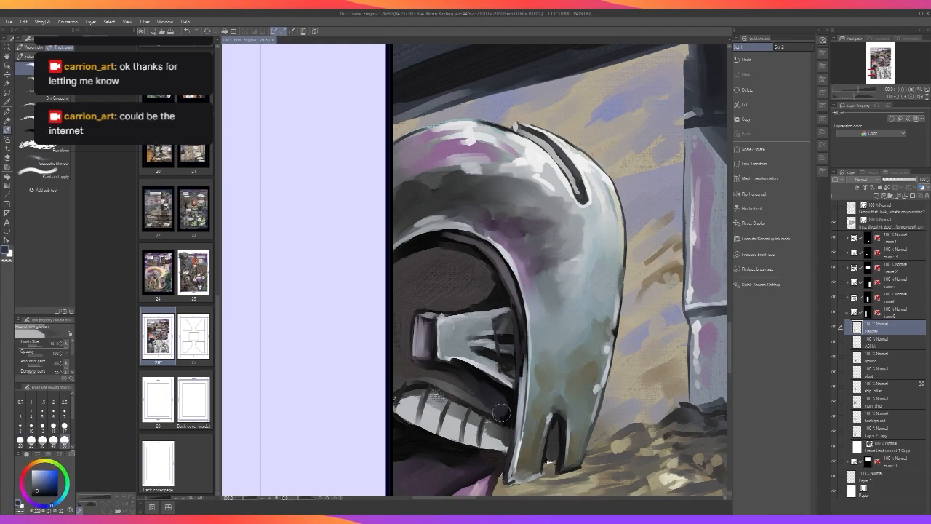
{"action": "key", "text": "bracketleft"}
{"action": "key", "text": "bracketleft"}
{"action": "key", "text": "bracketleft"}
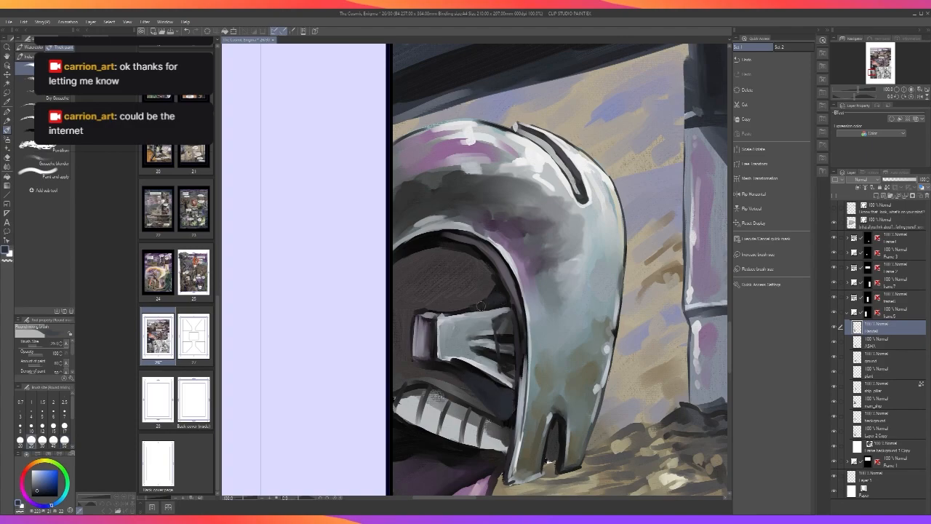
Sample the cheek guard's blue-grey and repaint its lower arm and the areas around its dark slits.
{"action": "scroll", "coordinate": [496, 295], "scroll_direction": "down", "scroll_amount": 3}
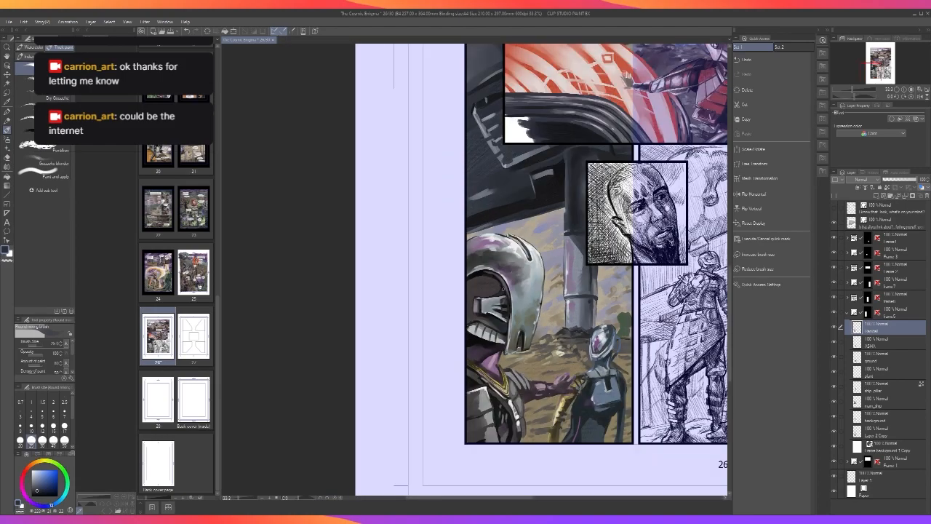
{"action": "scroll", "coordinate": [502, 289], "scroll_direction": "up", "scroll_amount": 2}
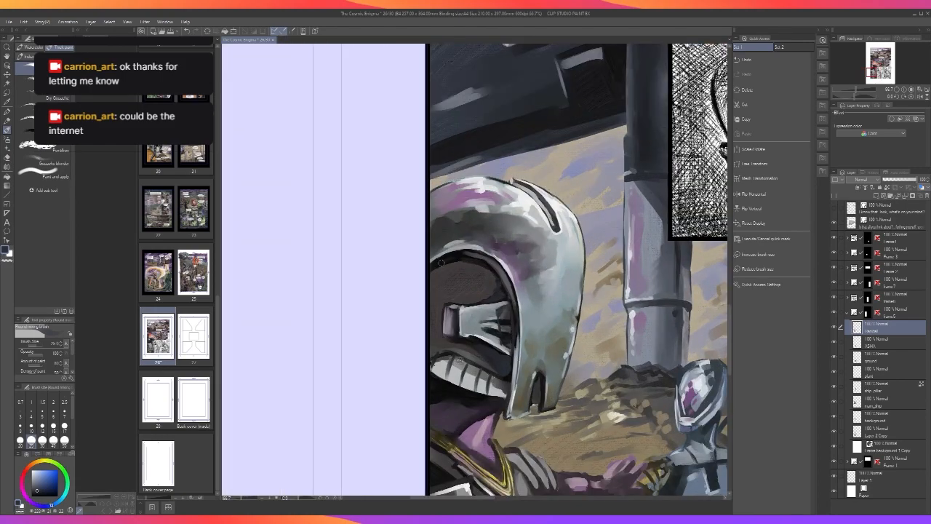
{"action": "scroll", "coordinate": [454, 259], "scroll_direction": "down", "scroll_amount": 3}
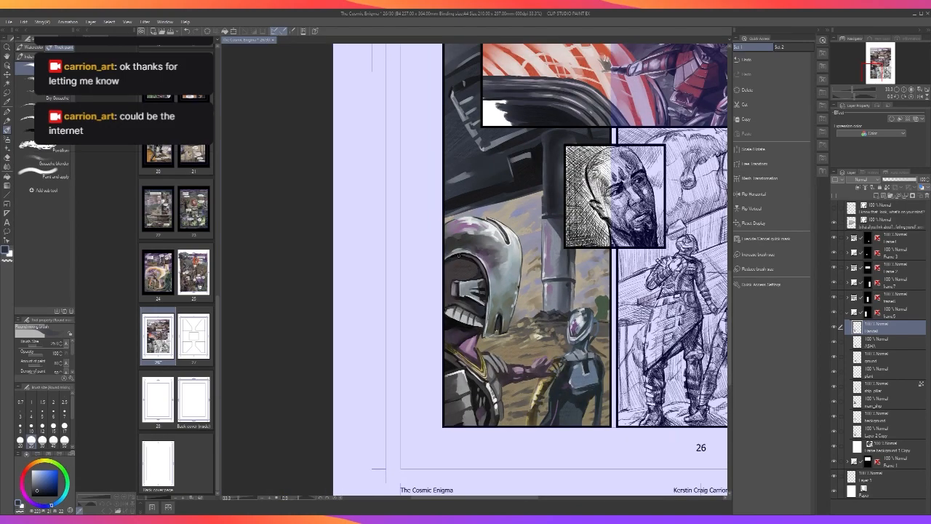
{"action": "scroll", "coordinate": [458, 256], "scroll_direction": "up", "scroll_amount": 3}
{"action": "scroll", "coordinate": [458, 255], "scroll_direction": "up", "scroll_amount": 1}
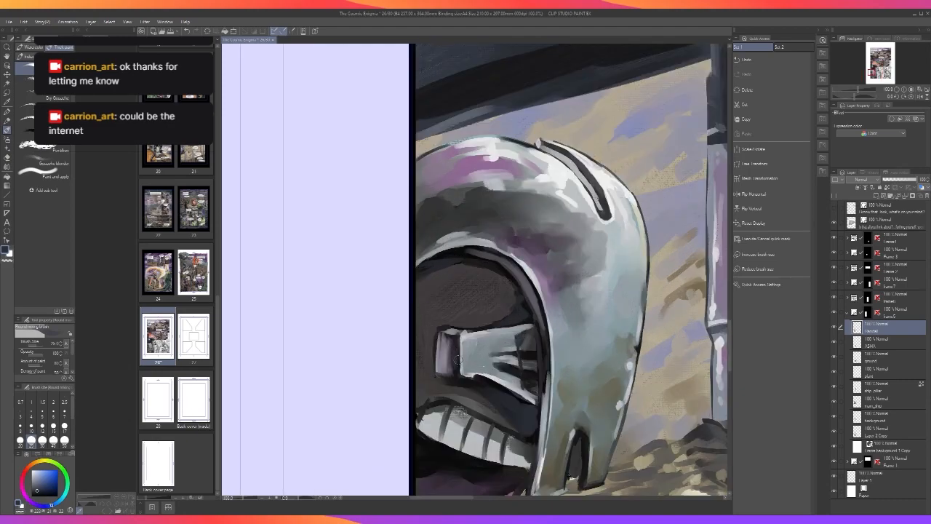
{"action": "scroll", "coordinate": [458, 382], "scroll_direction": "down", "scroll_amount": 2}
{"action": "scroll", "coordinate": [458, 382], "scroll_direction": "up", "scroll_amount": 2}
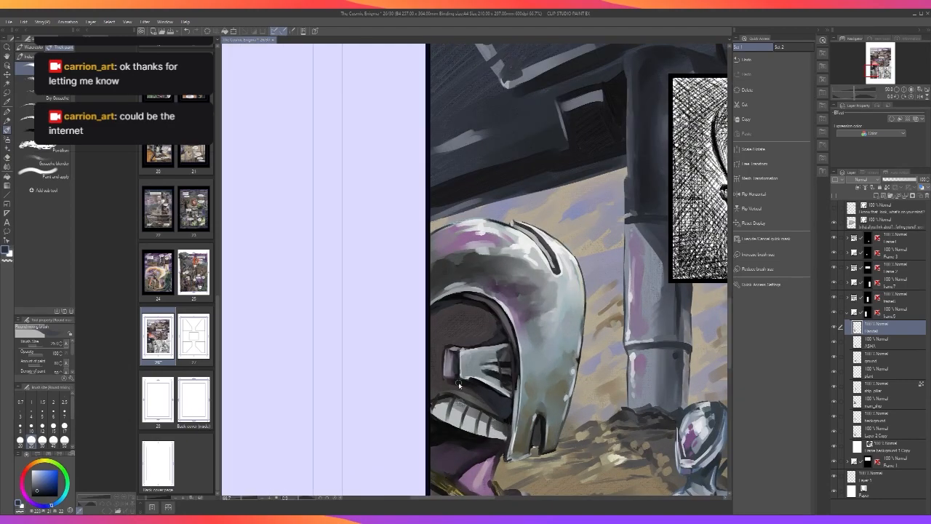
{"action": "key", "text": "bracketleft"}
{"action": "key", "text": "bracketleft"}
{"action": "key", "text": "bracketleft"}
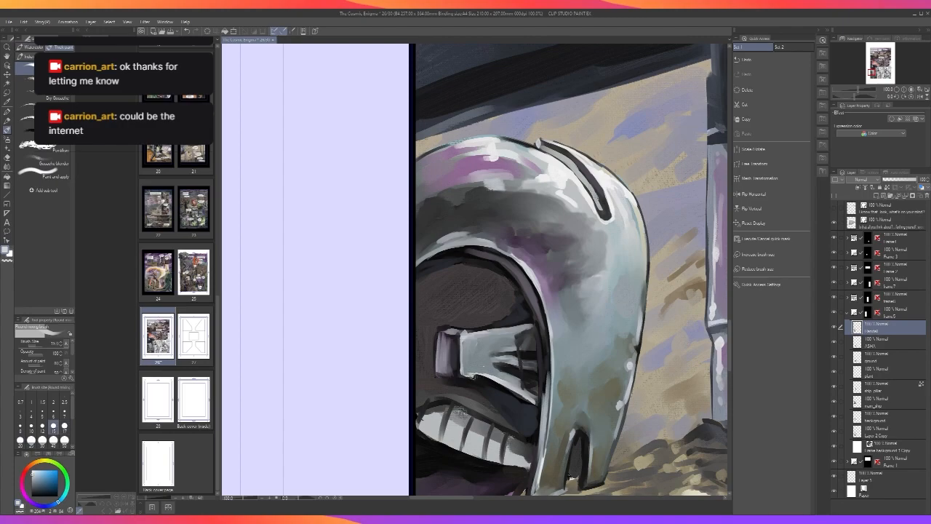
{"action": "left_click", "coordinate": [496, 371], "text": "alt"}
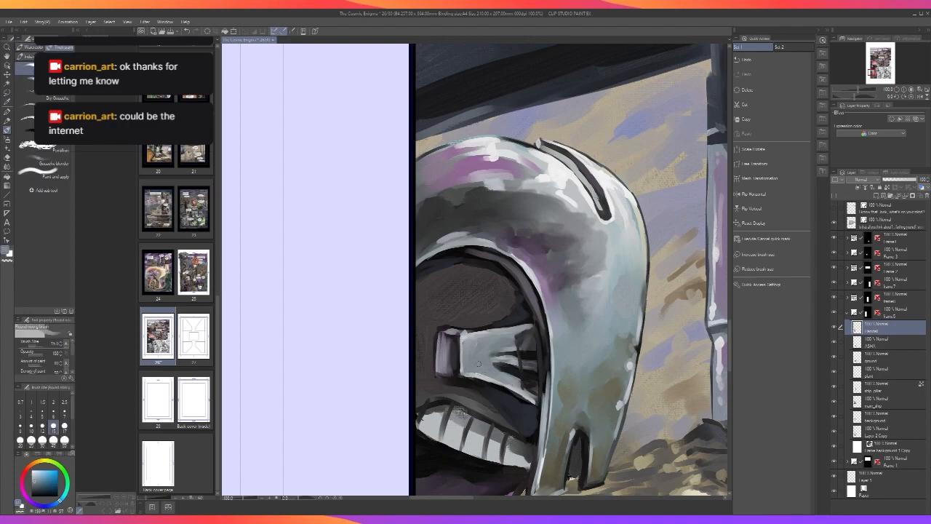
{"action": "left_click_drag", "start_coordinate": [511, 384], "coordinate": [532, 393]}
{"action": "key", "text": "bracketleft"}
{"action": "key", "text": "bracketleft"}
{"action": "key", "text": "bracketleft"}
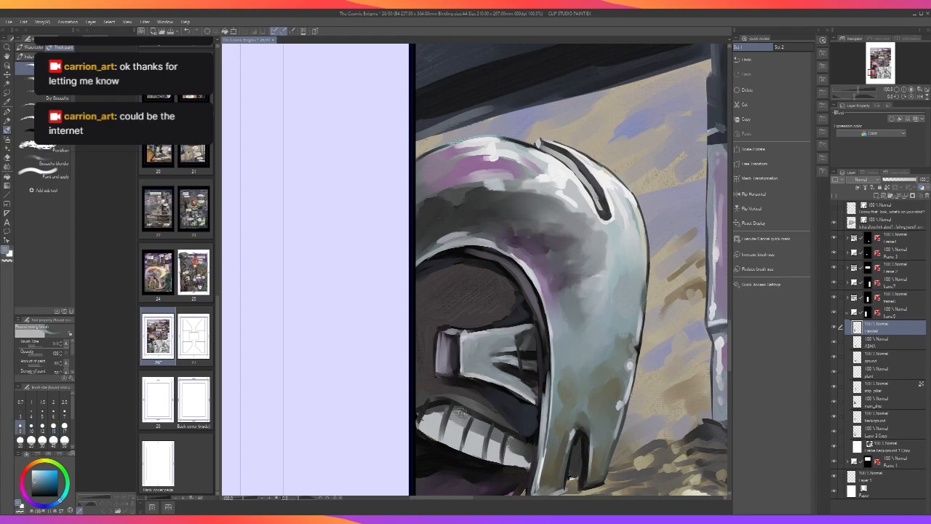
Sample a lighter blue-grey and add fine light lines along the cheek guard's lower edge and slits.
{"action": "key", "text": "alt"}
{"action": "key", "text": "alt"}
{"action": "left_click", "coordinate": [497, 360], "text": "alt"}
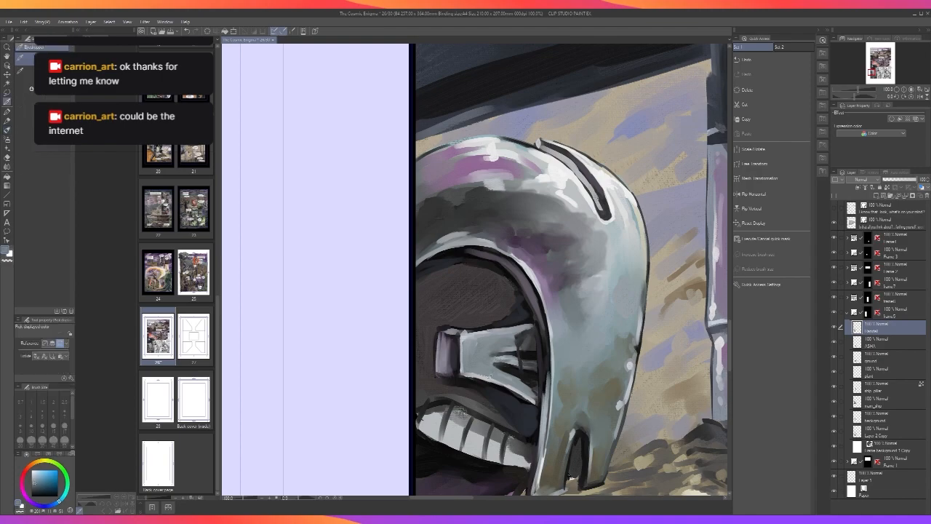
{"action": "left_click", "coordinate": [494, 362], "text": "alt"}
{"action": "left_click_drag", "start_coordinate": [491, 363], "coordinate": [533, 393]}
{"action": "mouse_move", "coordinate": [495, 361]}
{"action": "left_mouse_down"}
{"action": "mouse_move", "coordinate": [522, 368]}
{"action": "mouse_move", "coordinate": [506, 352]}
{"action": "mouse_move", "coordinate": [518, 351]}
{"action": "left_mouse_up"}
{"action": "scroll", "coordinate": [518, 351], "scroll_direction": "down", "scroll_amount": 3}
{"action": "scroll", "coordinate": [518, 351], "scroll_direction": "up", "scroll_amount": 3}
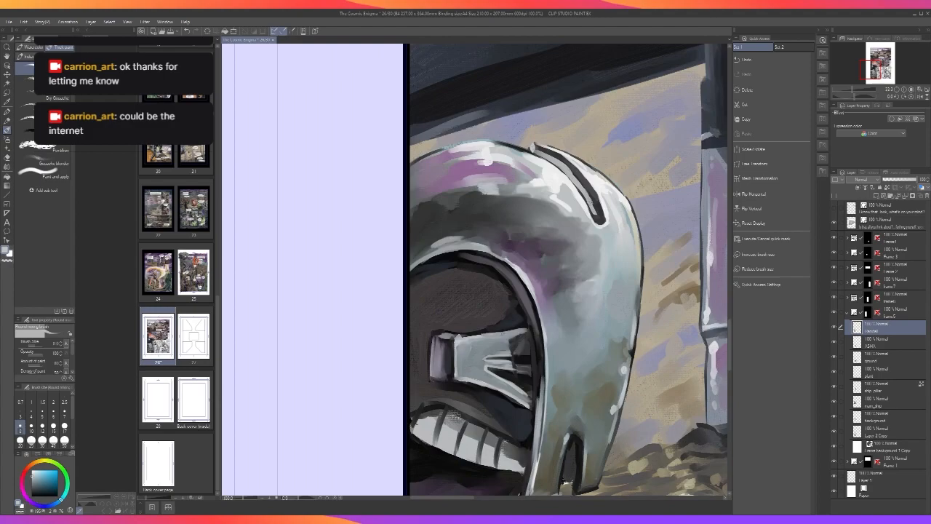
Undo the last stroke on the cheek guard, sample a dark tone and paint a thin dark line along the guard's upper edge.
{"action": "mouse_move", "coordinate": [499, 335]}
{"action": "left_mouse_down"}
{"action": "mouse_move", "coordinate": [455, 336]}
{"action": "mouse_move", "coordinate": [521, 322]}
{"action": "mouse_move", "coordinate": [488, 326]}
{"action": "left_mouse_up"}
{"action": "left_click", "coordinate": [447, 337], "text": "alt"}
{"action": "key", "text": "ctrl+z"}
{"action": "key", "text": "bracketright"}
{"action": "key", "text": "bracketright"}
{"action": "key", "text": "bracketright"}
{"action": "left_click", "coordinate": [451, 332], "text": "alt"}
{"action": "key", "text": "bracketleft"}
{"action": "key", "text": "bracketleft"}
{"action": "key", "text": "bracketleft"}
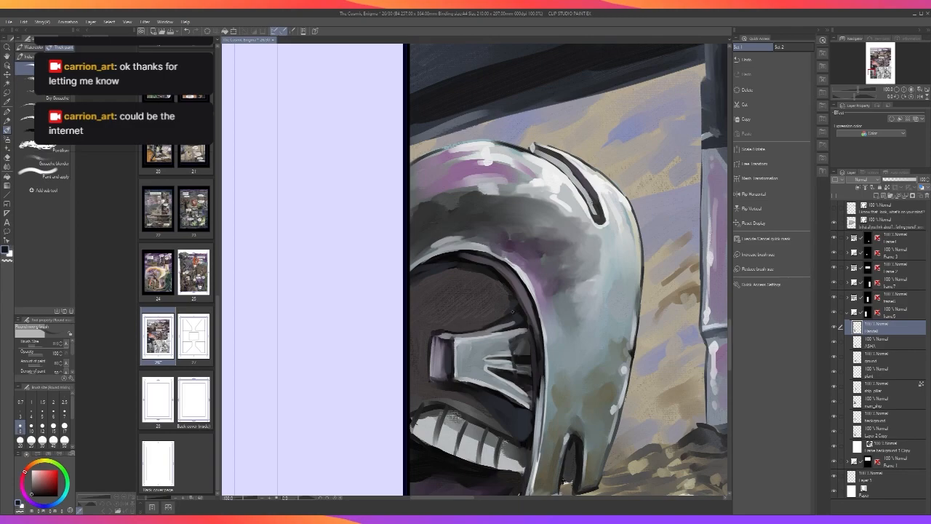
{"action": "left_click_drag", "start_coordinate": [453, 337], "coordinate": [489, 333]}
Paint a dark line beneath the cheek guard's lower edge toward the rear rim and enlarge the brush.
{"action": "scroll", "coordinate": [449, 334], "scroll_direction": "down", "scroll_amount": 2}
{"action": "scroll", "coordinate": [459, 335], "scroll_direction": "down", "scroll_amount": 2}
{"action": "scroll", "coordinate": [459, 335], "scroll_direction": "up", "scroll_amount": 3}
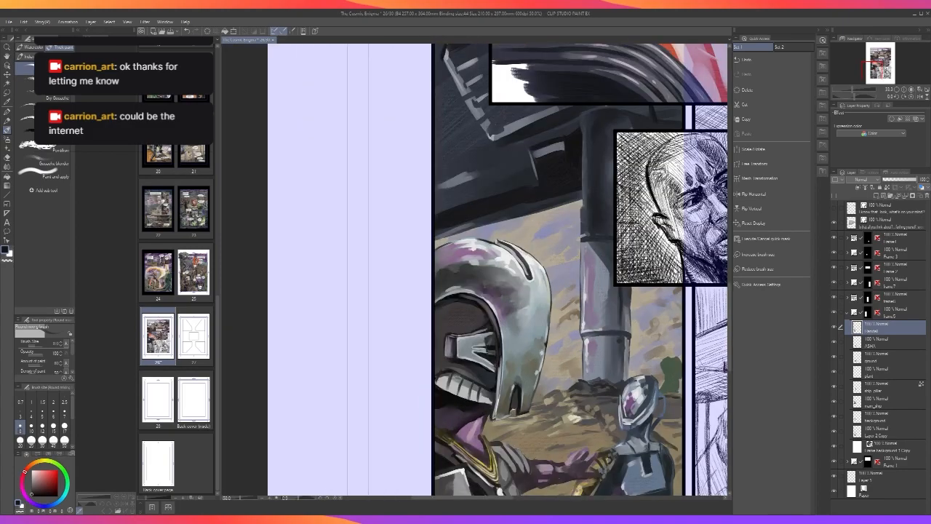
{"action": "scroll", "coordinate": [459, 335], "scroll_direction": "down", "scroll_amount": 1}
{"action": "scroll", "coordinate": [521, 389], "scroll_direction": "up", "scroll_amount": 1}
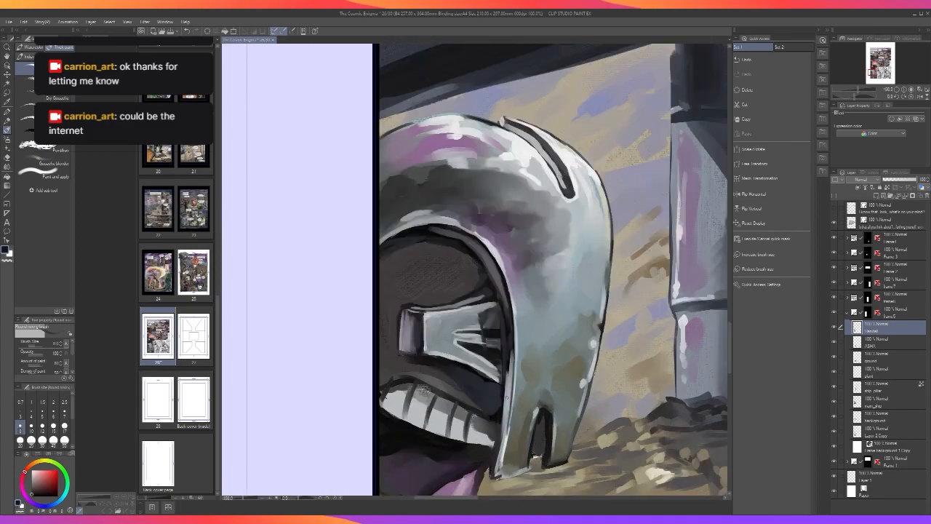
{"action": "key", "text": "alt"}
{"action": "mouse_move", "coordinate": [470, 364]}
{"action": "left_mouse_down"}
{"action": "mouse_move", "coordinate": [498, 384]}
{"action": "mouse_move", "coordinate": [499, 397]}
{"action": "left_mouse_up"}
{"action": "key", "text": "bracketright"}
{"action": "key", "text": "bracketright"}
{"action": "key", "text": "bracketright"}
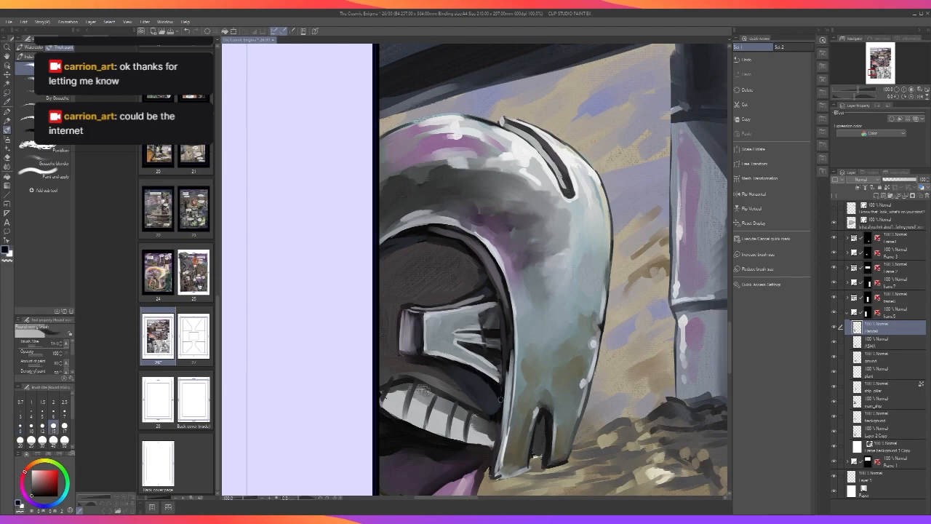
Touch up the cheek guard's lower arm with sampled blue-grey and darken the gap beside the rear rim with a sampled dark tone.
{"action": "left_click", "coordinate": [486, 361], "text": "alt"}
{"action": "mouse_move", "coordinate": [497, 368]}
{"action": "left_mouse_down"}
{"action": "mouse_move", "coordinate": [497, 339]}
{"action": "mouse_move", "coordinate": [479, 354]}
{"action": "left_mouse_up"}
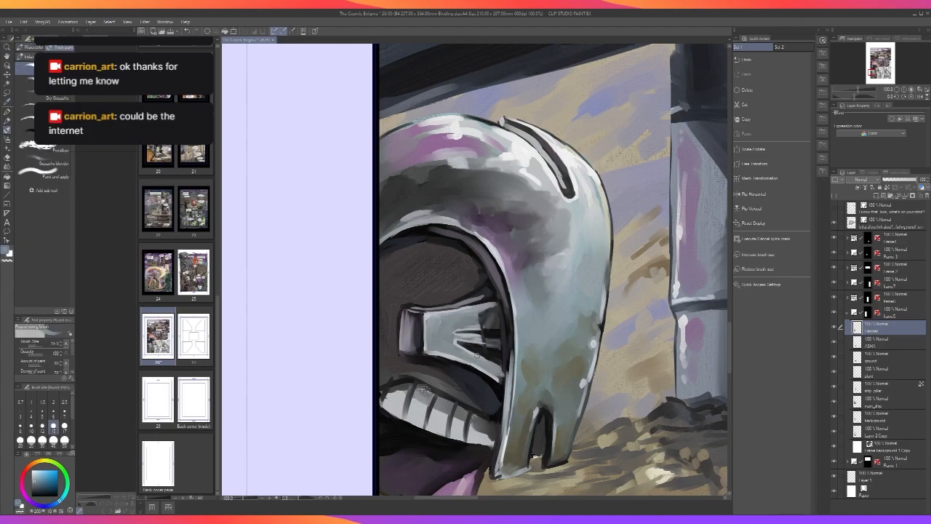
{"action": "left_click", "coordinate": [502, 353], "text": "alt"}
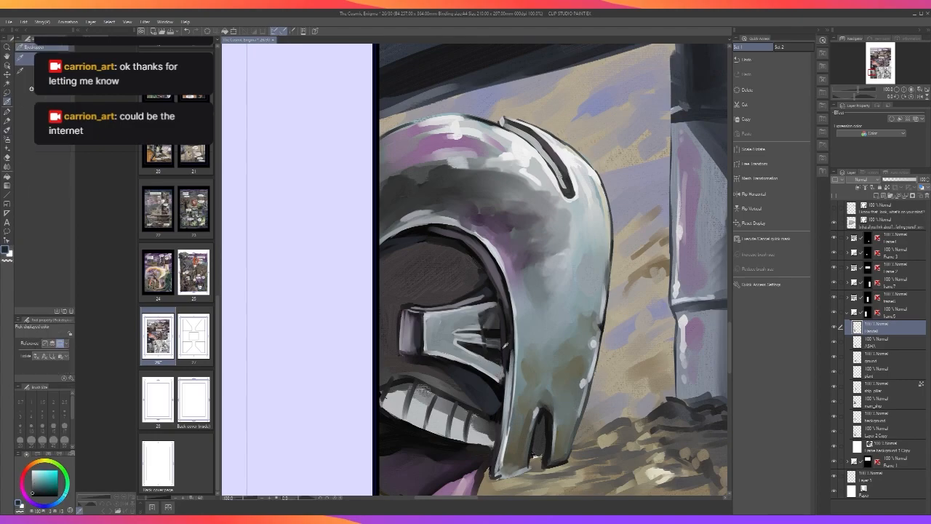
{"action": "left_click", "coordinate": [504, 362], "text": "alt"}
{"action": "left_click_drag", "start_coordinate": [505, 368], "coordinate": [501, 390]}
Paint dark grey over the hatched interior of the visor opening with a larger Round mixing brush.
{"action": "scroll", "coordinate": [501, 350], "scroll_direction": "down", "scroll_amount": 4}
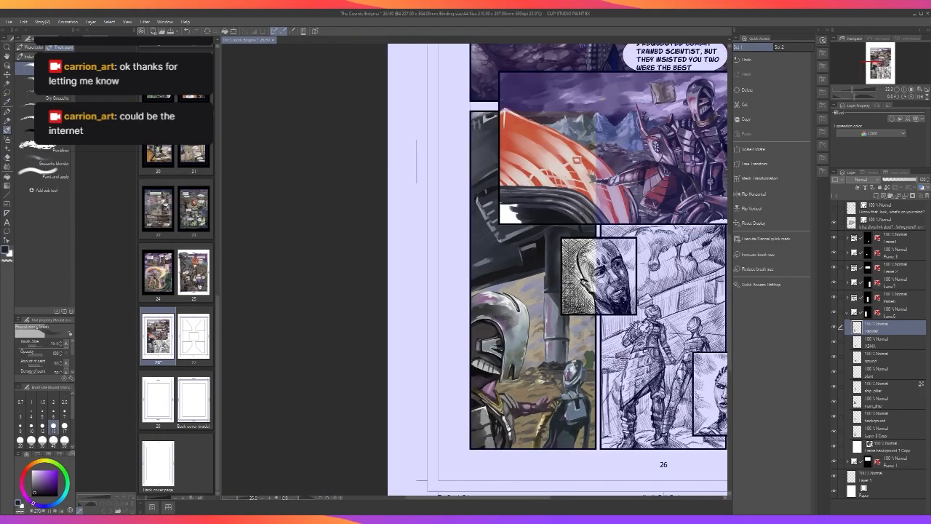
{"action": "scroll", "coordinate": [501, 350], "scroll_direction": "up", "scroll_amount": 2}
{"action": "scroll", "coordinate": [471, 331], "scroll_direction": "up", "scroll_amount": 1}
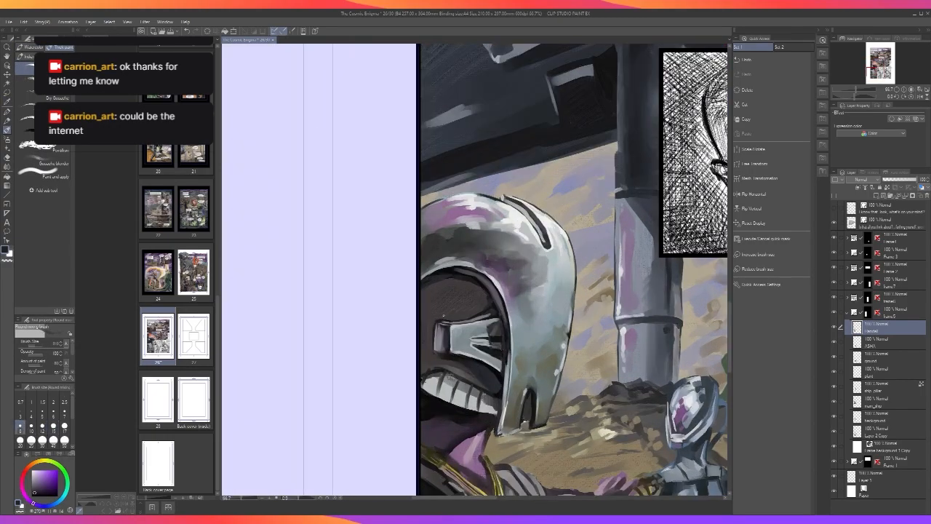
{"action": "scroll", "coordinate": [472, 331], "scroll_direction": "up", "scroll_amount": 2}
{"action": "key", "text": "b"}
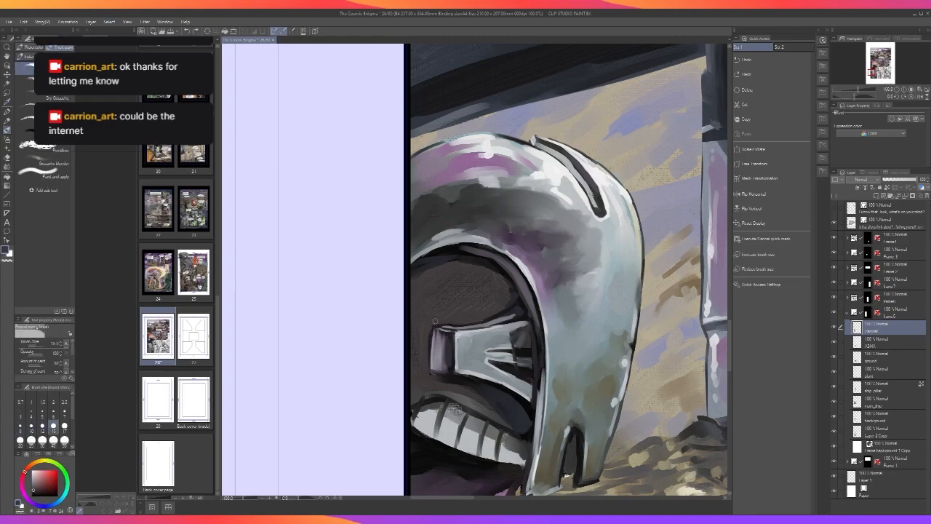
{"action": "key", "text": "]"}
{"action": "key", "text": "]"}
{"action": "key", "text": "]"}
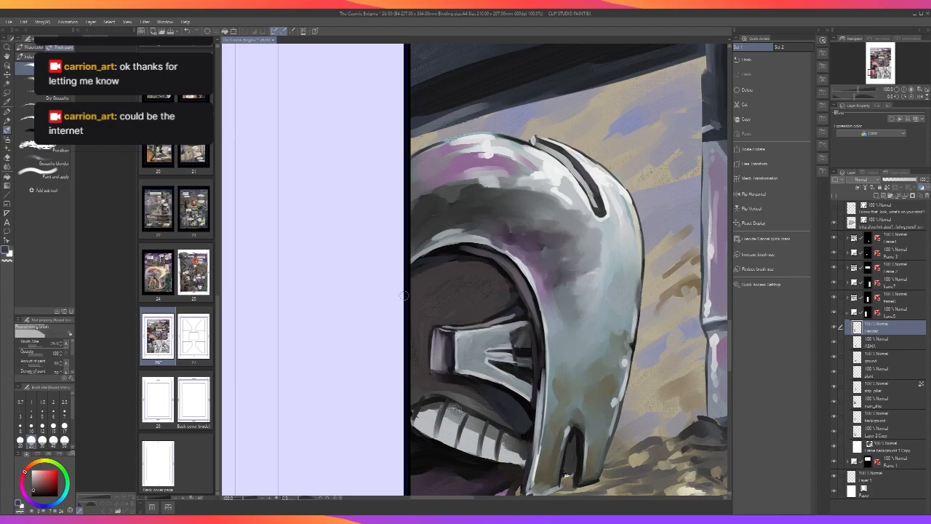
{"action": "scroll", "coordinate": [490, 272], "scroll_direction": "down", "scroll_amount": 2}
{"action": "scroll", "coordinate": [489, 273], "scroll_direction": "up", "scroll_amount": 3}
{"action": "key", "text": "bracketleft"}
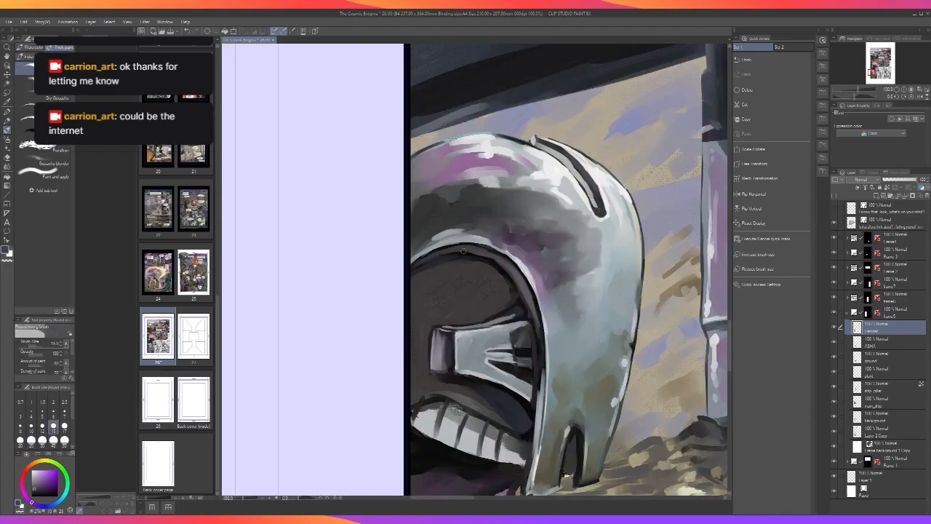
Sample the pale blue-grey of the helmet rim and paint a fine light line along the visor opening's curved upper edge.
{"action": "scroll", "coordinate": [468, 251], "scroll_direction": "down", "scroll_amount": 1}
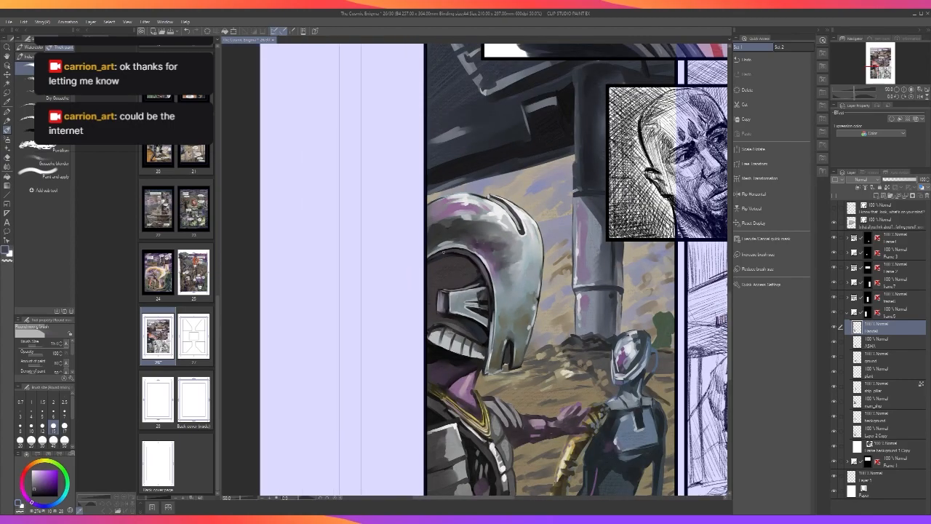
{"action": "scroll", "coordinate": [445, 256], "scroll_direction": "up", "scroll_amount": 2}
{"action": "left_click", "coordinate": [515, 264], "text": "alt"}
{"action": "key", "text": "bracketleft"}
{"action": "key", "text": "bracketleft"}
{"action": "key", "text": "bracketleft"}
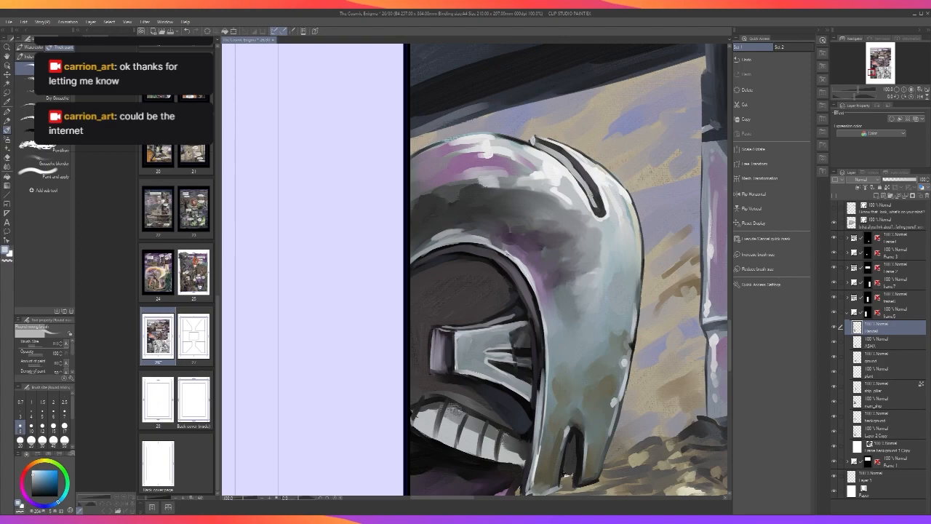
{"action": "left_click_drag", "start_coordinate": [468, 243], "coordinate": [489, 248]}
{"action": "mouse_move", "coordinate": [413, 260]}
{"action": "left_mouse_down"}
{"action": "mouse_move", "coordinate": [465, 243]}
{"action": "mouse_move", "coordinate": [449, 241]}
{"action": "mouse_move", "coordinate": [458, 230]}
{"action": "left_mouse_up"}
{"action": "scroll", "coordinate": [459, 230], "scroll_direction": "down", "scroll_amount": 2}
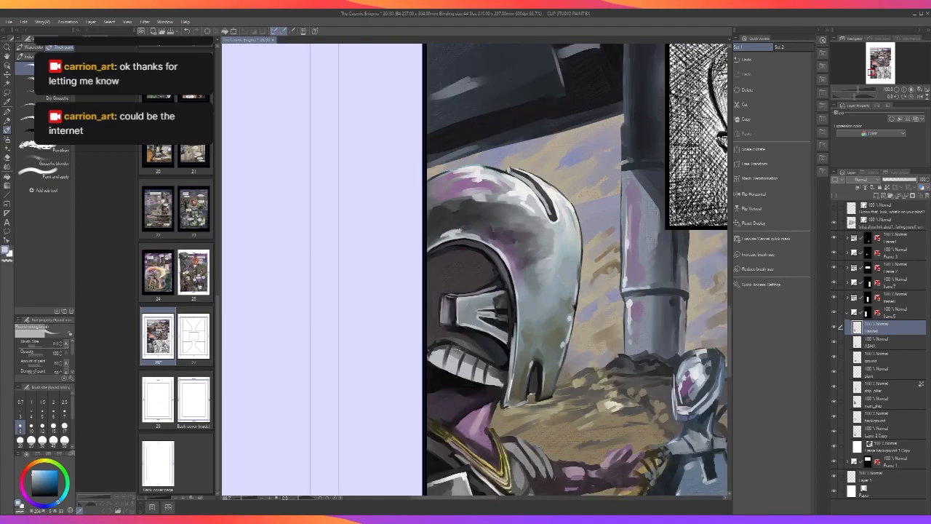
Add a short light highlight stroke above the visor opening's upper edge with a finer brush.
{"action": "scroll", "coordinate": [459, 230], "scroll_direction": "up", "scroll_amount": 2}
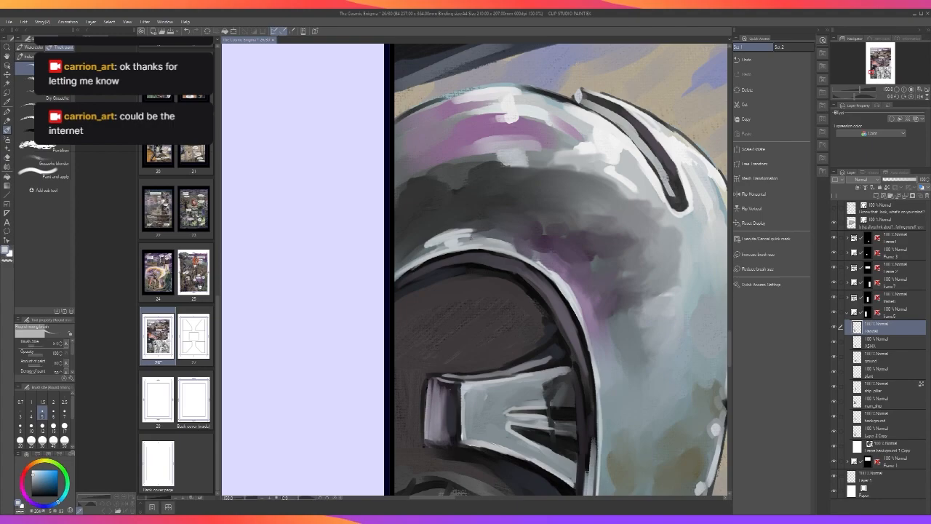
{"action": "left_click_drag", "start_coordinate": [464, 237], "coordinate": [478, 239]}
{"action": "scroll", "coordinate": [594, 295], "scroll_direction": "down", "scroll_amount": 2}
{"action": "scroll", "coordinate": [562, 218], "scroll_direction": "up", "scroll_amount": 2}
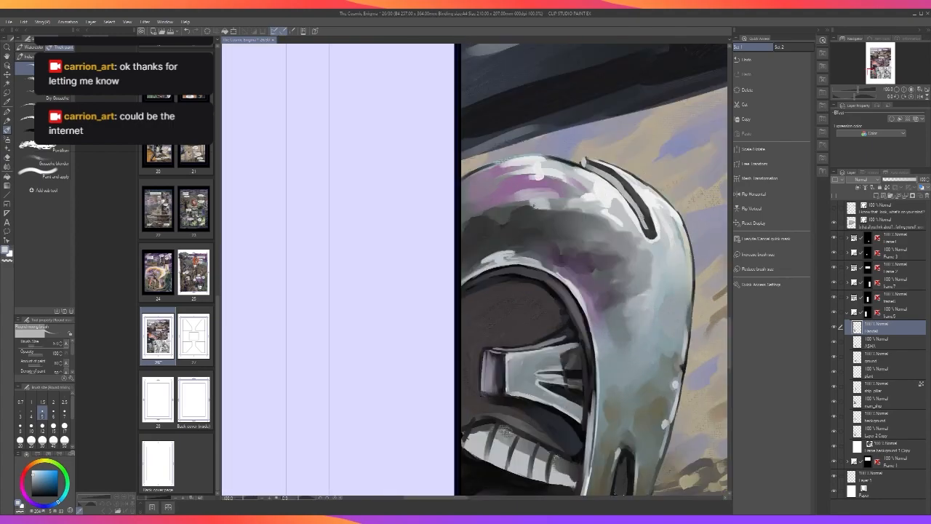
{"action": "scroll", "coordinate": [525, 207], "scroll_direction": "down", "scroll_amount": 1}
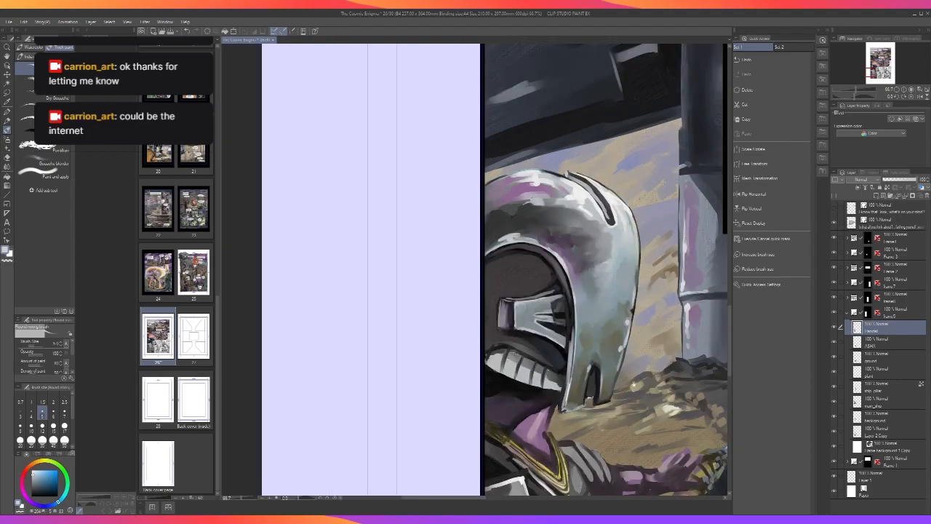
{"action": "left_click_drag", "start_coordinate": [634, 389], "coordinate": [607, 349]}
{"action": "scroll", "coordinate": [525, 369], "scroll_direction": "up", "scroll_amount": 1}
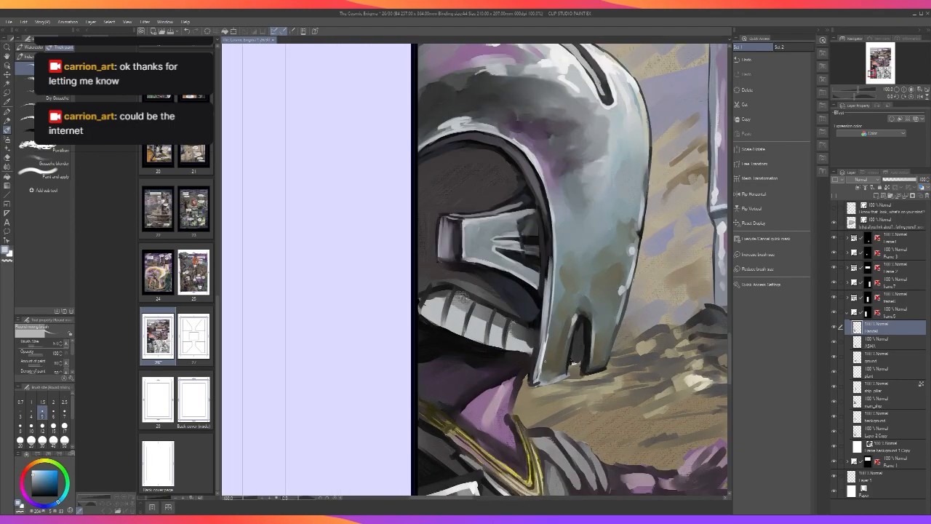
Sample the dark tone at the visor's rear edge and darken the lower front tip of the helmet with a larger brush.
{"action": "key", "text": "alt"}
{"action": "left_click", "coordinate": [544, 279], "text": "alt"}
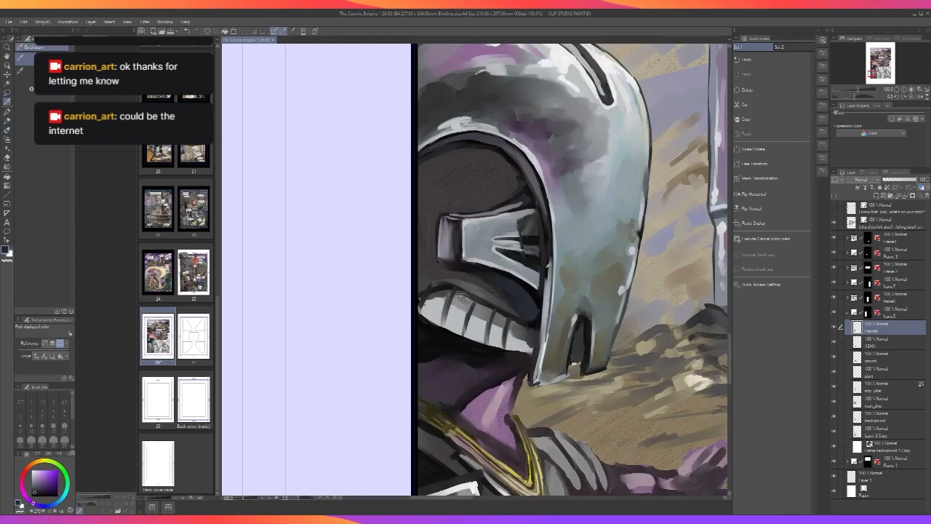
{"action": "key", "text": "bracketright"}
{"action": "key", "text": "bracketright"}
{"action": "key", "text": "bracketright"}
{"action": "key", "text": "bracketright"}
{"action": "key", "text": "bracketright"}
{"action": "key", "text": "bracketright"}
{"action": "left_click_drag", "start_coordinate": [533, 381], "coordinate": [536, 373]}
{"action": "key", "text": "bracketleft"}
{"action": "key", "text": "bracketleft"}
{"action": "key", "text": "bracketleft"}
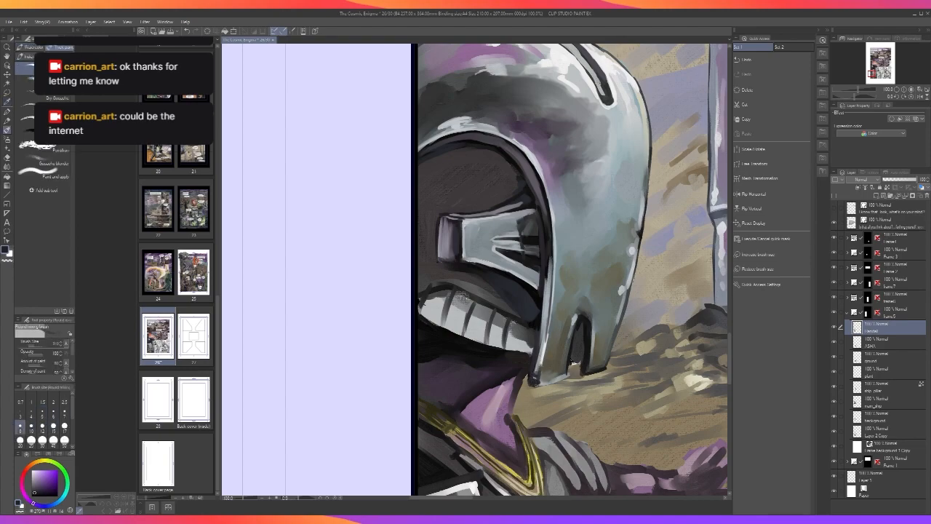
{"action": "scroll", "coordinate": [535, 380], "scroll_direction": "down", "scroll_amount": 2}
{"action": "scroll", "coordinate": [535, 379], "scroll_direction": "up", "scroll_amount": 2}
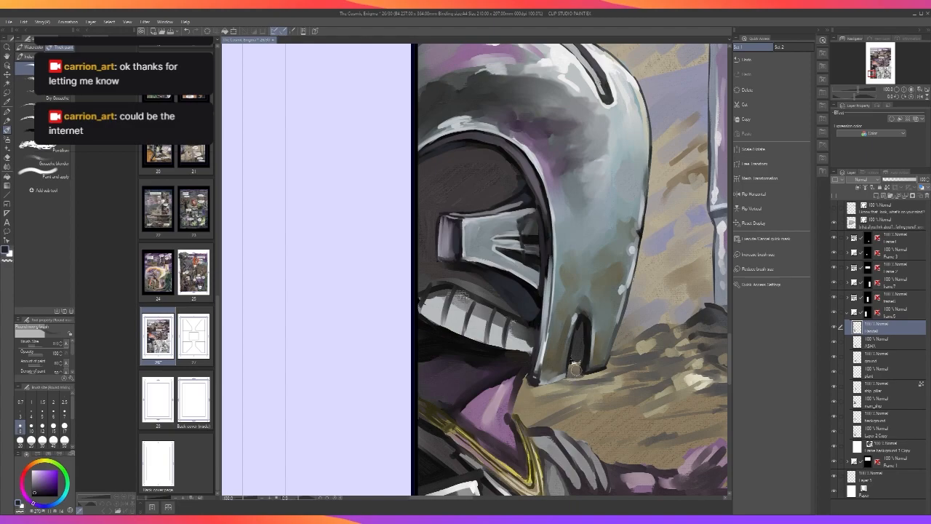
Enlarge the brush and darken the notch at the helmet's lower rear rim, sampling dark tones from inside it.
{"action": "key", "text": "bracketright"}
{"action": "key", "text": "bracketright"}
{"action": "key", "text": "bracketright"}
{"action": "left_click_drag", "start_coordinate": [570, 364], "coordinate": [583, 359]}
{"action": "left_click", "coordinate": [585, 336], "text": "alt"}
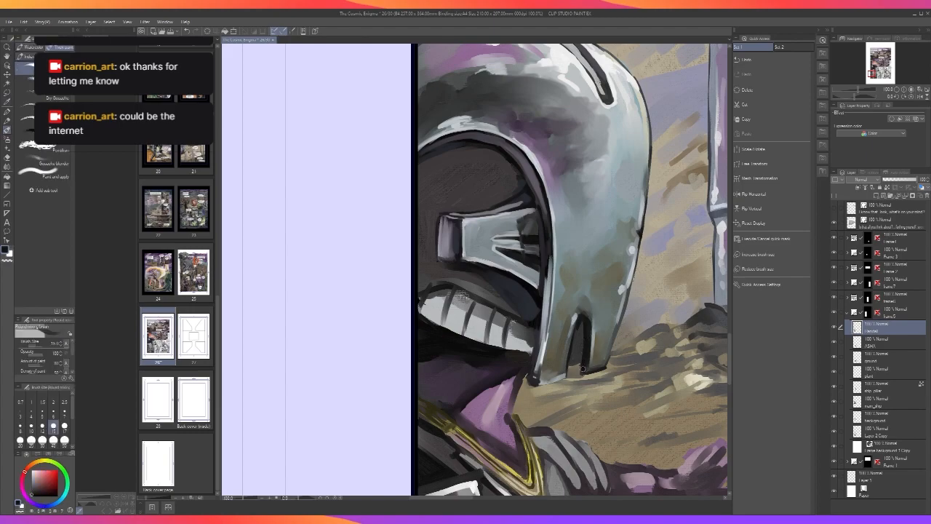
{"action": "left_click", "coordinate": [581, 324], "text": "alt"}
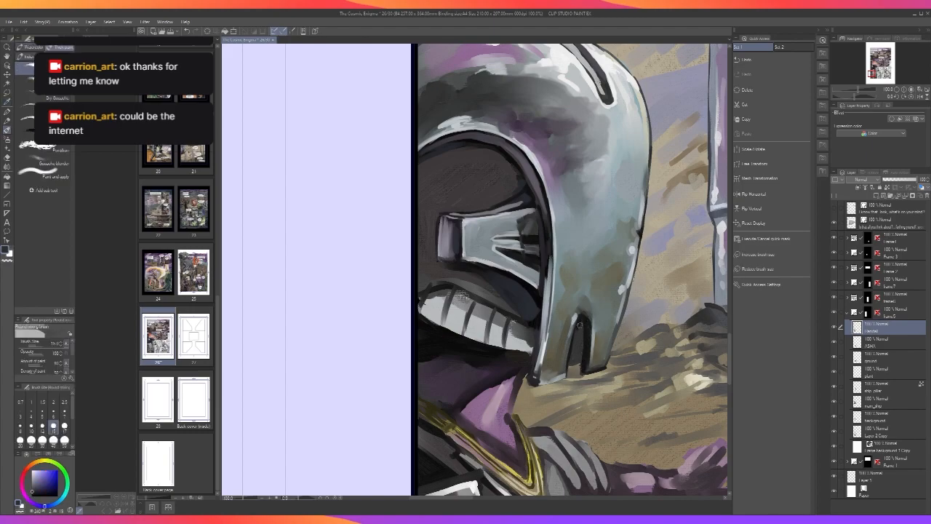
{"action": "scroll", "coordinate": [583, 315], "scroll_direction": "down", "scroll_amount": 2}
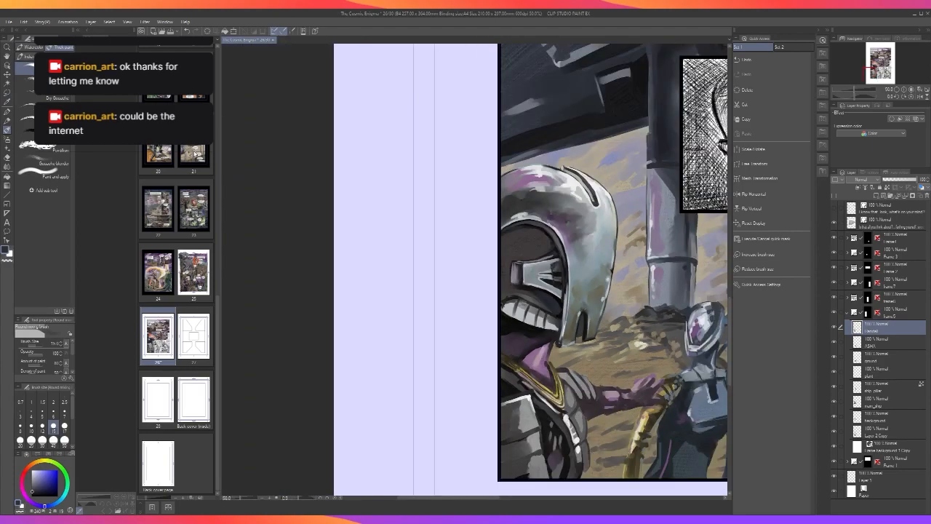
Sample light greys from the tooth-like mouth grille and paint fine light highlights across its segments with a smaller brush.
{"action": "key", "text": "ctrl+plus"}
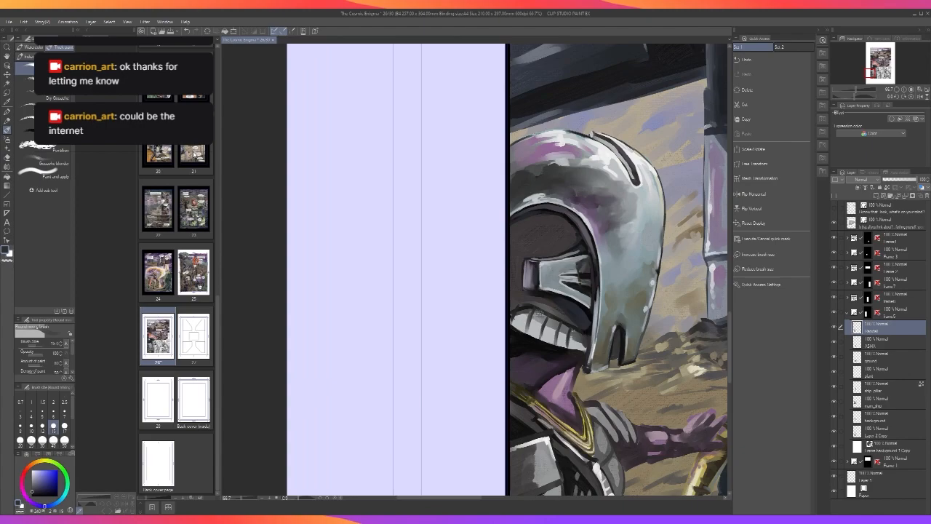
{"action": "key", "text": "ctrl+plus"}
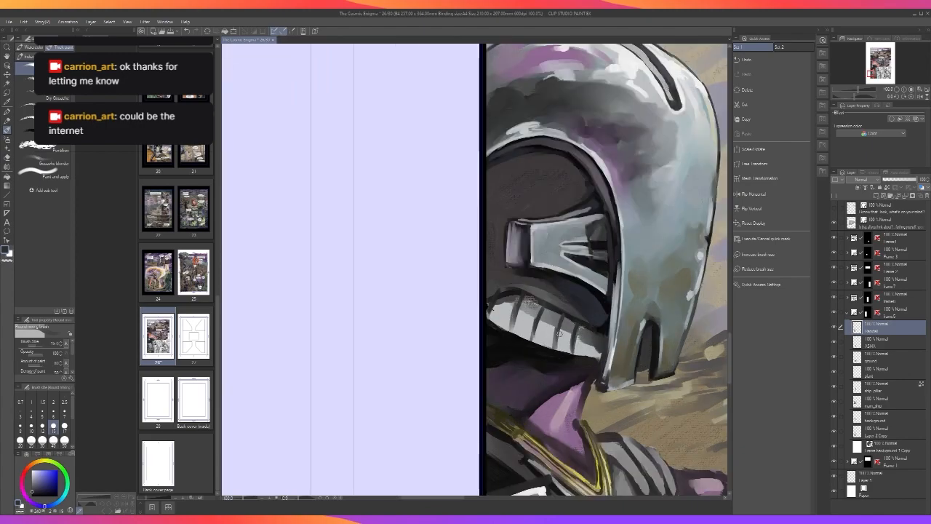
{"action": "left_click", "coordinate": [507, 311], "text": "alt"}
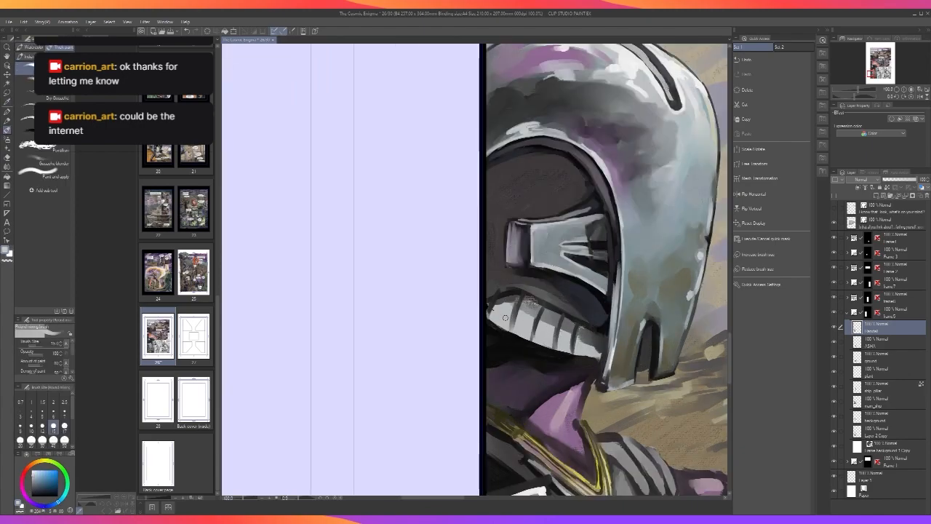
{"action": "left_click", "coordinate": [517, 306], "text": "alt"}
{"action": "left_click", "coordinate": [511, 305], "text": "alt"}
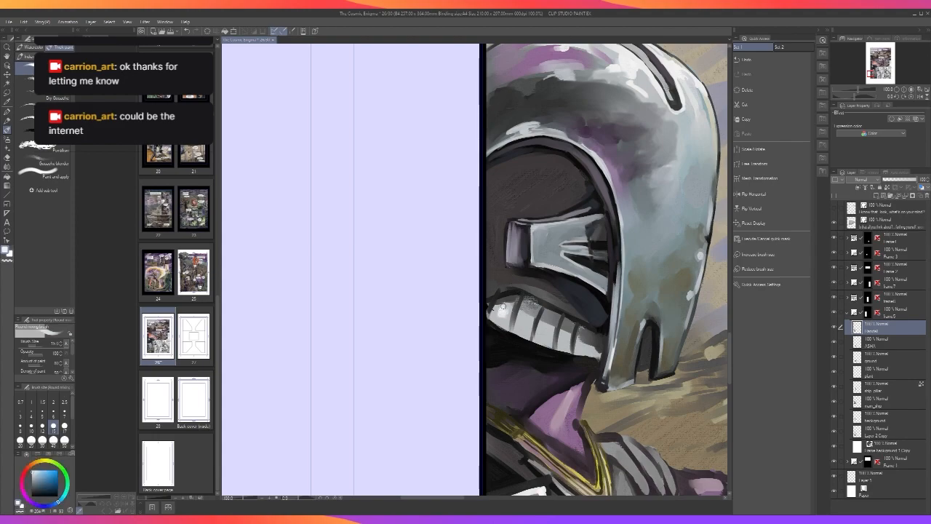
{"action": "key", "text": "["}
{"action": "key", "text": "["}
{"action": "key", "text": "["}
{"action": "mouse_move", "coordinate": [519, 301]}
{"action": "left_mouse_down"}
{"action": "mouse_move", "coordinate": [519, 324]}
{"action": "mouse_move", "coordinate": [537, 332]}
{"action": "mouse_move", "coordinate": [542, 313]}
{"action": "mouse_move", "coordinate": [559, 343]}
{"action": "mouse_move", "coordinate": [561, 333]}
{"action": "mouse_move", "coordinate": [575, 350]}
{"action": "mouse_move", "coordinate": [581, 343]}
{"action": "mouse_move", "coordinate": [597, 355]}
{"action": "left_mouse_up"}
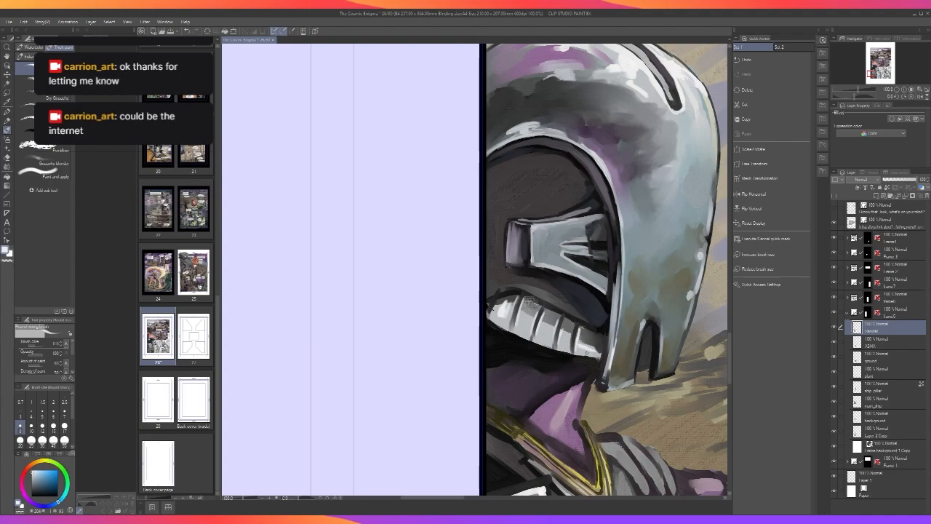
Sample the dark grey of the visor interior and paint dark shading and a fine line across the face area.
{"action": "key", "text": "alt"}
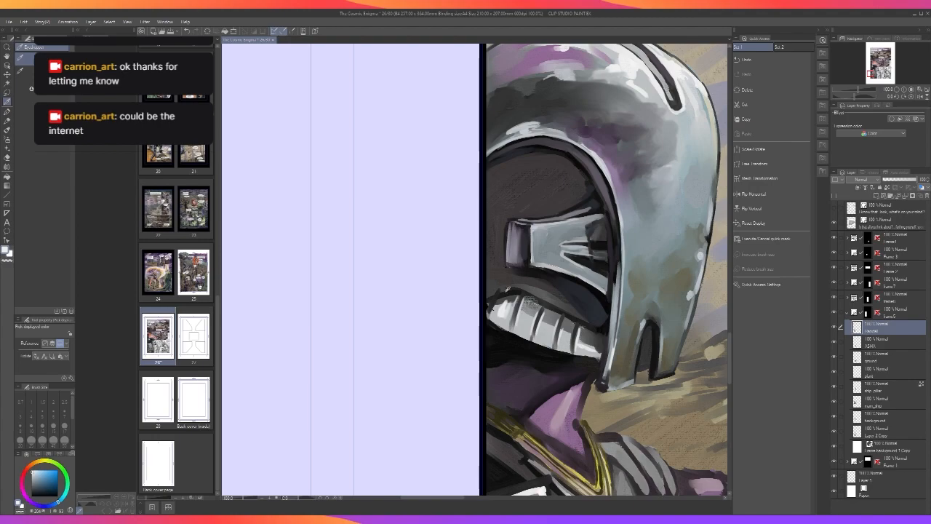
{"action": "left_click", "coordinate": [538, 183], "text": "alt"}
{"action": "mouse_move", "coordinate": [485, 272]}
{"action": "left_mouse_down"}
{"action": "mouse_move", "coordinate": [509, 284]}
{"action": "mouse_move", "coordinate": [487, 291]}
{"action": "mouse_move", "coordinate": [533, 297]}
{"action": "mouse_move", "coordinate": [574, 317]}
{"action": "left_mouse_up"}
{"action": "scroll", "coordinate": [575, 317], "scroll_direction": "down", "scroll_amount": 5}
{"action": "scroll", "coordinate": [571, 313], "scroll_direction": "up", "scroll_amount": 2}
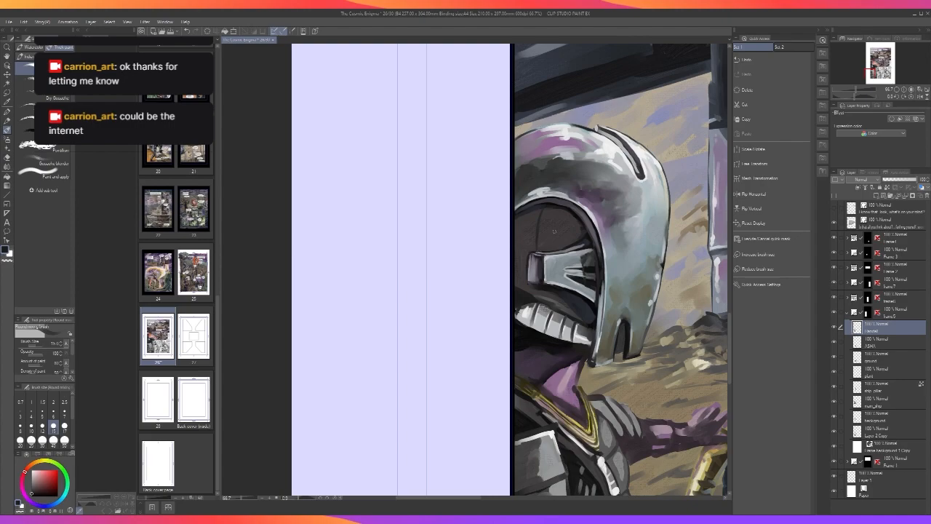
{"action": "scroll", "coordinate": [553, 234], "scroll_direction": "down", "scroll_amount": 2}
{"action": "scroll", "coordinate": [554, 336], "scroll_direction": "up", "scroll_amount": 2}
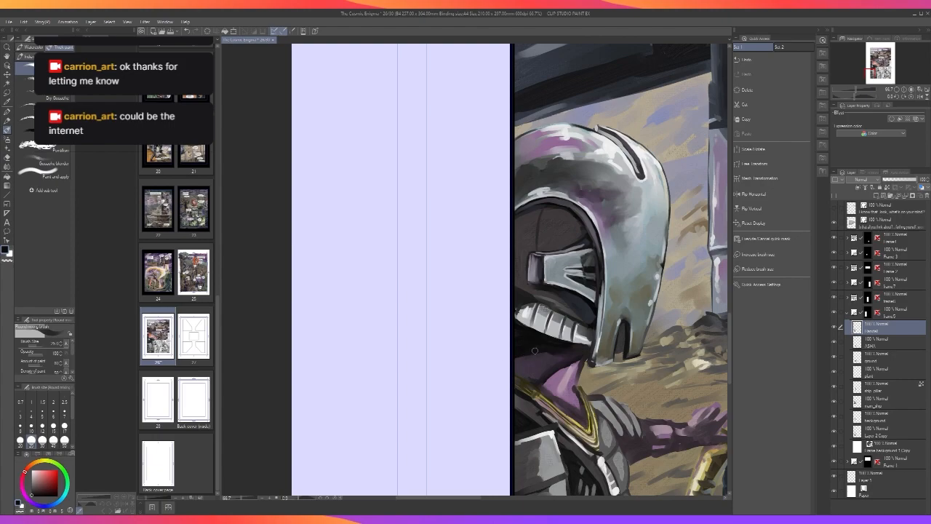
Paint dark shadows beneath the jaw and down the neck with a smaller brush, and sample the neck's purple.
{"action": "key", "text": "["}
{"action": "key", "text": "["}
{"action": "key", "text": "["}
{"action": "left_click_drag", "start_coordinate": [546, 377], "coordinate": [581, 365]}
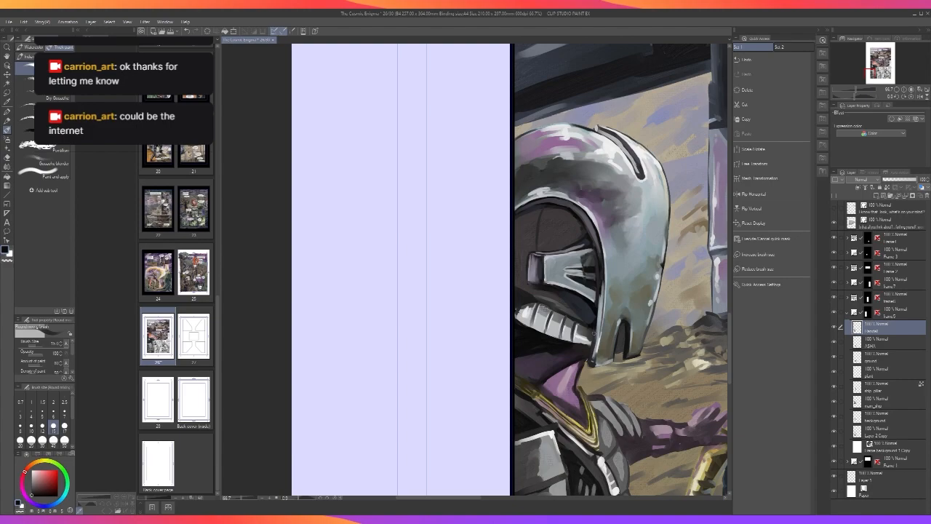
{"action": "scroll", "coordinate": [593, 333], "scroll_direction": "up", "scroll_amount": 1}
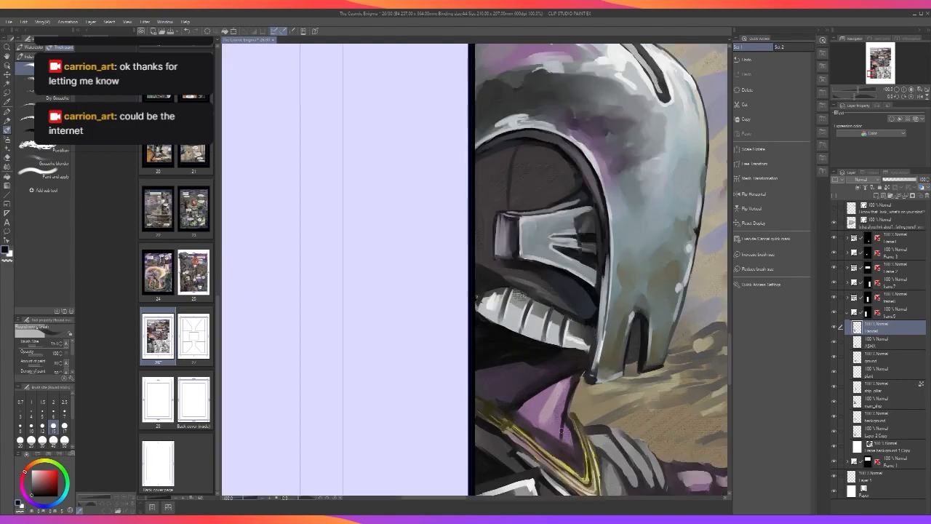
{"action": "left_click_drag", "start_coordinate": [526, 391], "coordinate": [544, 430]}
{"action": "scroll", "coordinate": [560, 440], "scroll_direction": "down", "scroll_amount": 3}
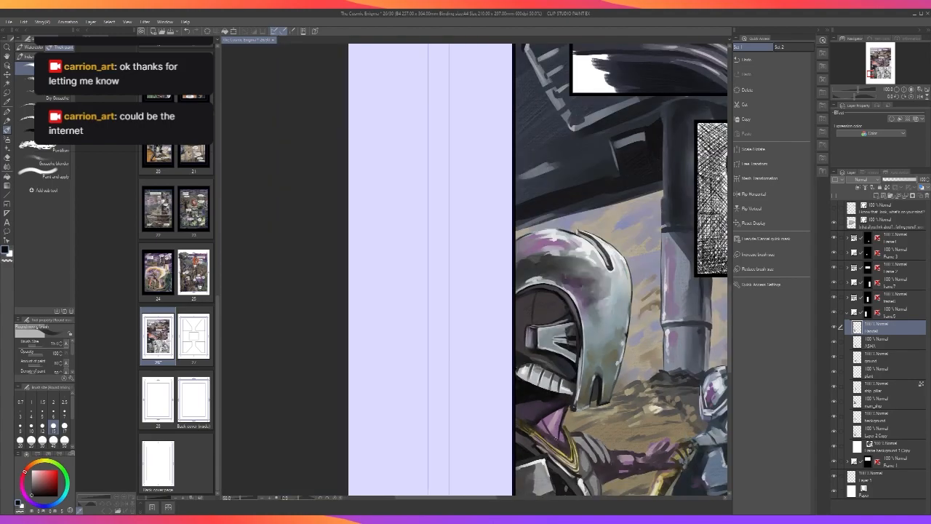
{"action": "scroll", "coordinate": [559, 439], "scroll_direction": "up", "scroll_amount": 2}
{"action": "key", "text": "alt"}
{"action": "left_click", "coordinate": [555, 414], "text": "alt"}
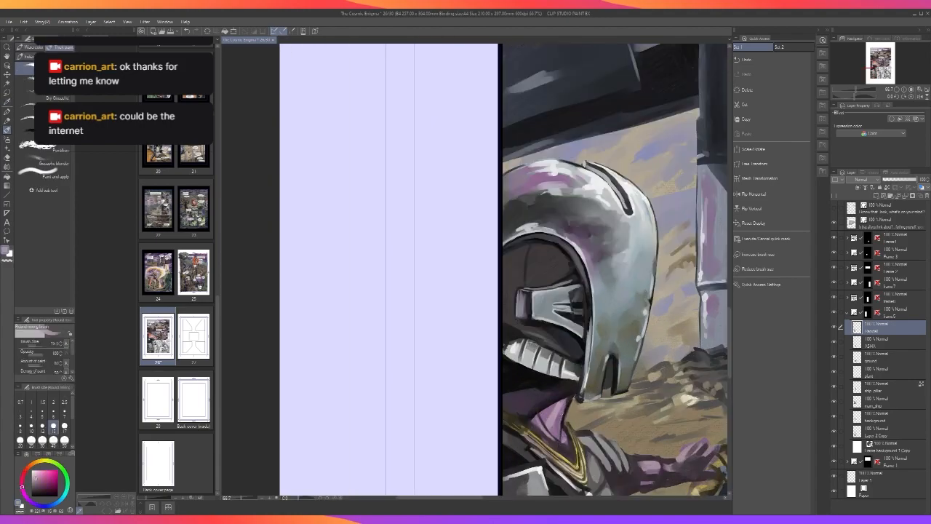
Examine the helmeted figure in relation to the rest of the comic page.
{"action": "scroll", "coordinate": [561, 431], "scroll_direction": "down", "scroll_amount": 2}
{"action": "scroll", "coordinate": [562, 431], "scroll_direction": "up", "scroll_amount": 2}
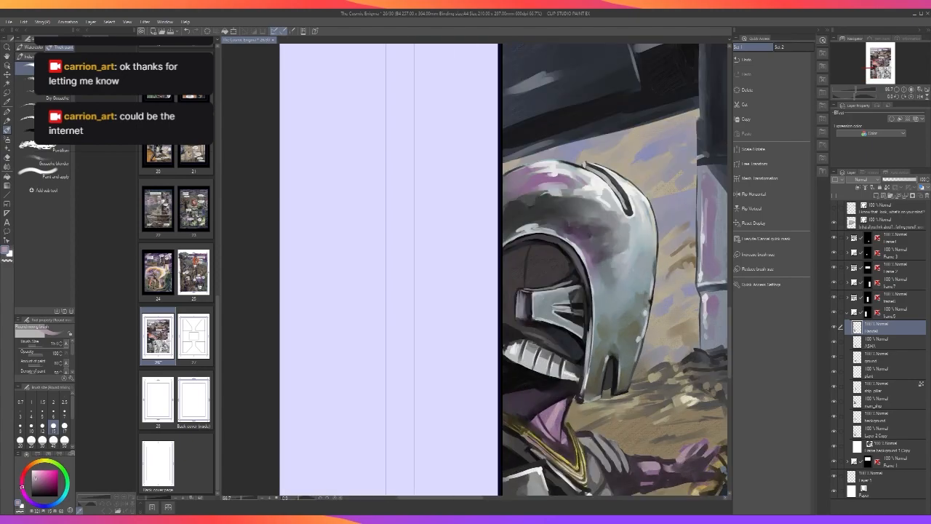
{"action": "scroll", "coordinate": [564, 408], "scroll_direction": "down", "scroll_amount": 1}
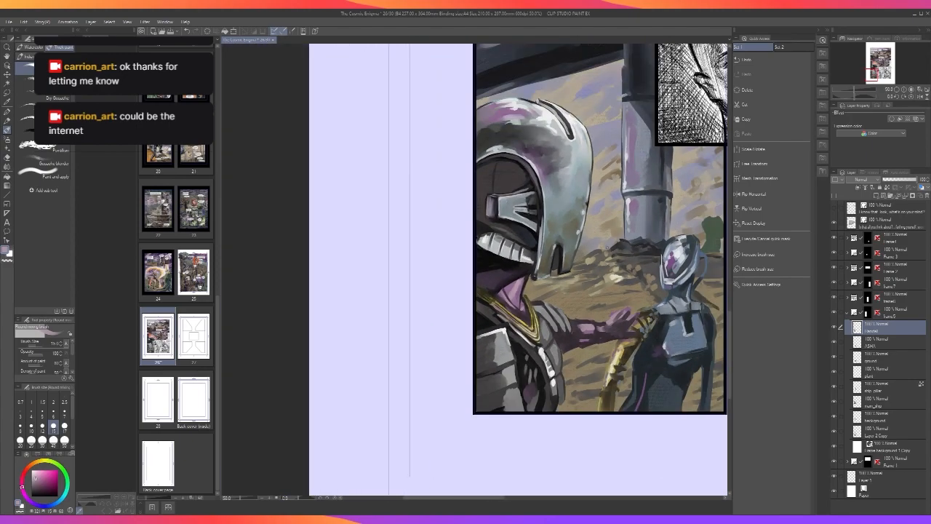
{"action": "scroll", "coordinate": [553, 414], "scroll_direction": "down", "scroll_amount": 1}
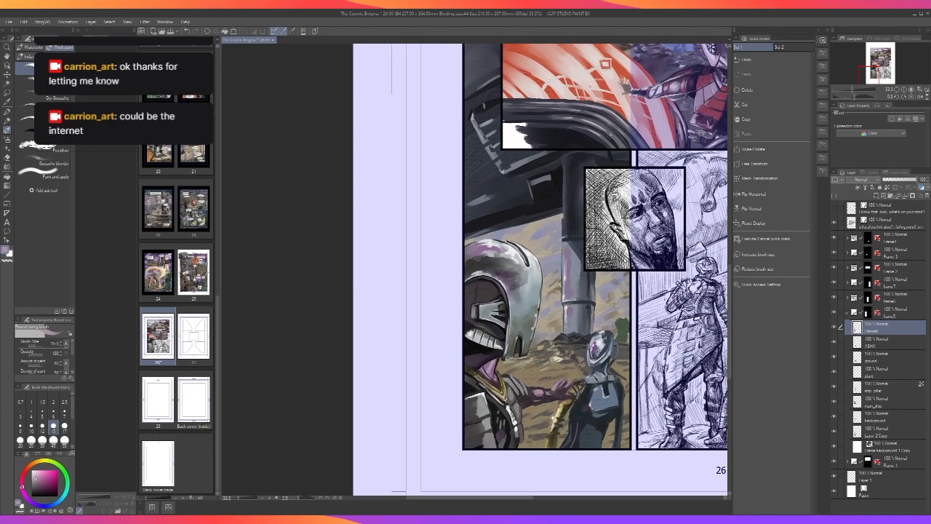
{"action": "scroll", "coordinate": [550, 445], "scroll_direction": "down", "scroll_amount": 1}
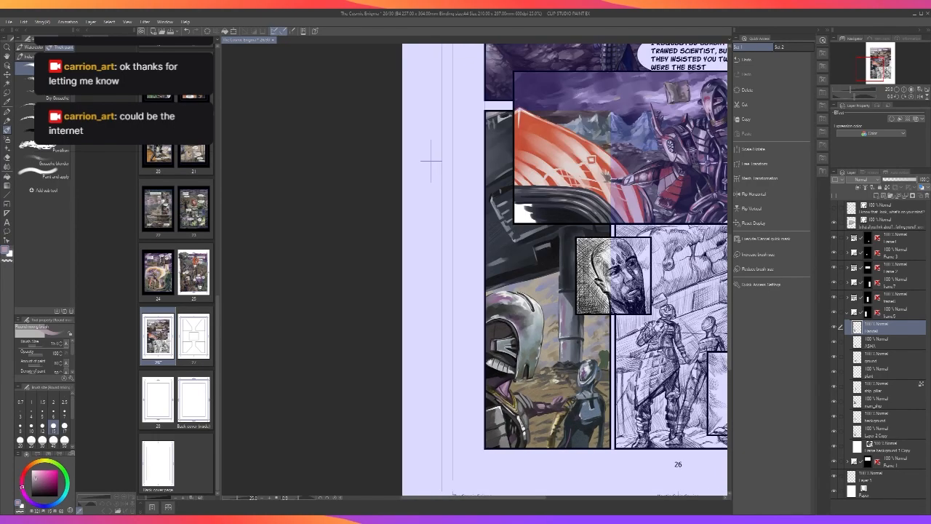
{"action": "scroll", "coordinate": [551, 449], "scroll_direction": "up", "scroll_amount": 1}
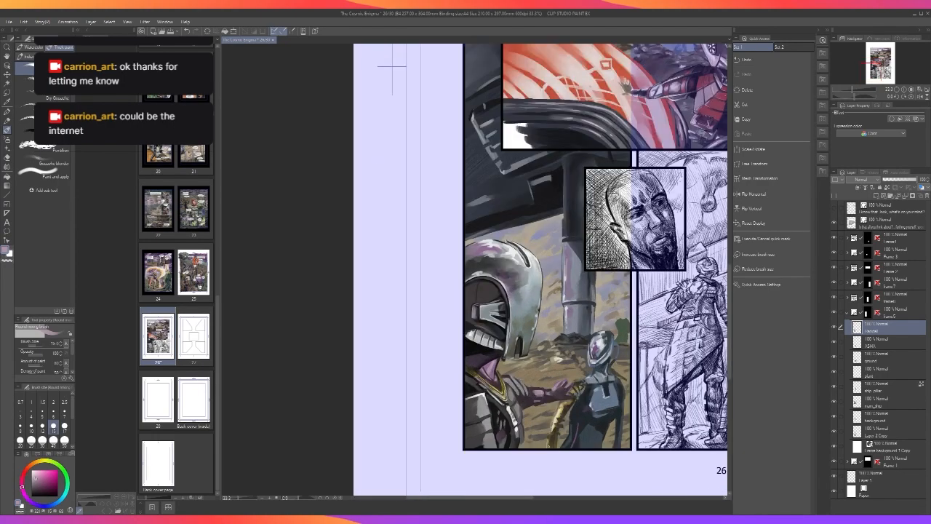
{"action": "scroll", "coordinate": [613, 430], "scroll_direction": "up", "scroll_amount": 2}
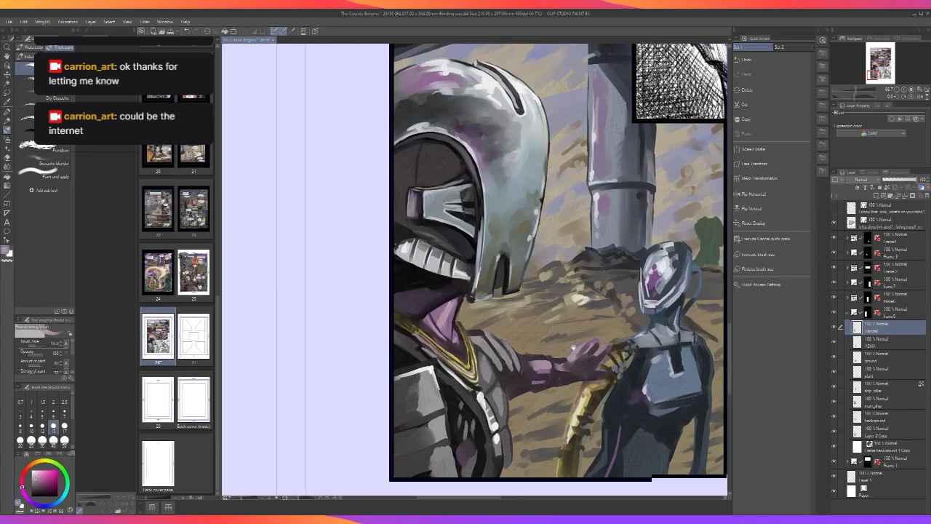
Refine the dark notch in the helmet's lower rear rim with a smaller brush and sample the pale tone beside it.
{"action": "left_click", "coordinate": [555, 362], "text": "alt"}
{"action": "key", "text": "bracketleft"}
{"action": "key", "text": "bracketleft"}
{"action": "key", "text": "bracketleft"}
{"action": "left_click_drag", "start_coordinate": [550, 350], "coordinate": [546, 365]}
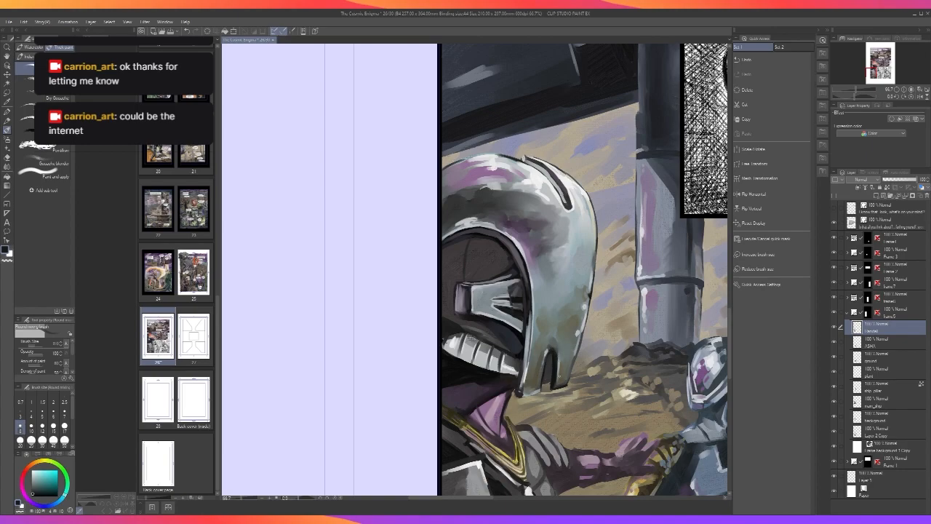
{"action": "left_click", "coordinate": [557, 377], "text": "alt"}
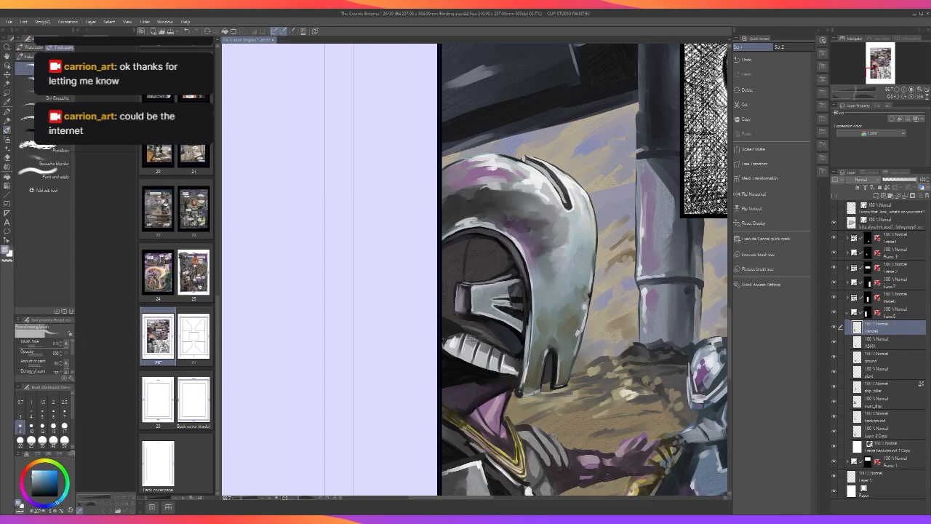
Try dark outline strokes along the helmet's lower rear edge with a tone sampled from the notch, then undo them.
{"action": "left_click", "coordinate": [548, 379], "text": "alt"}
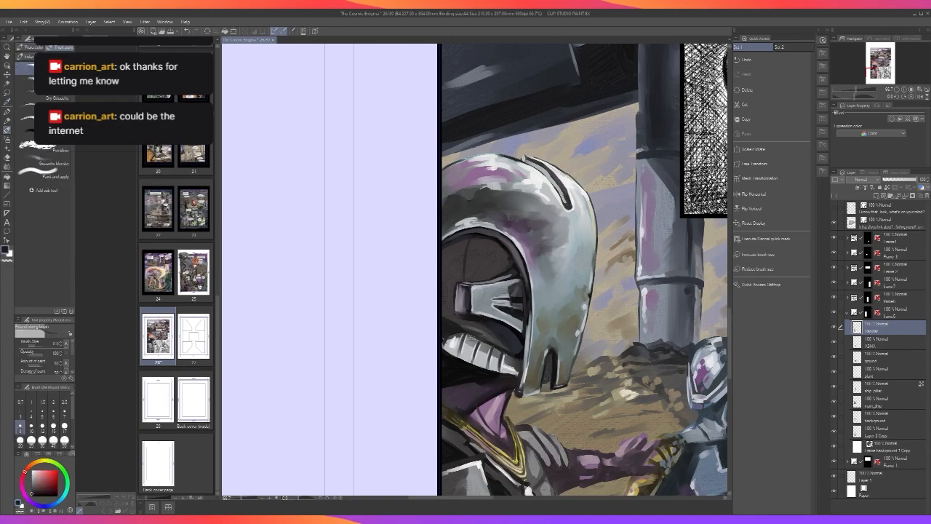
{"action": "mouse_move", "coordinate": [521, 397]}
{"action": "left_mouse_down"}
{"action": "mouse_move", "coordinate": [571, 370]}
{"action": "mouse_move", "coordinate": [579, 347]}
{"action": "left_mouse_up"}
{"action": "key", "text": "ctrl+z"}
{"action": "left_click_drag", "start_coordinate": [569, 385], "coordinate": [580, 339]}
{"action": "key", "text": "ctrl+z"}
Check how the painted helmet reads at page scale and up close.
{"action": "scroll", "coordinate": [584, 330], "scroll_direction": "down", "scroll_amount": 1}
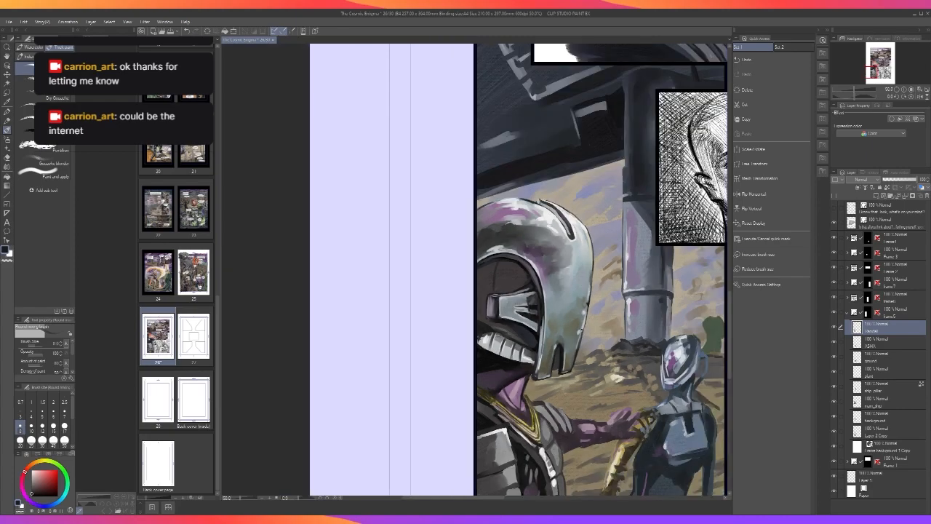
{"action": "scroll", "coordinate": [475, 133], "scroll_direction": "down", "scroll_amount": 1}
{"action": "scroll", "coordinate": [475, 133], "scroll_direction": "down", "scroll_amount": 1}
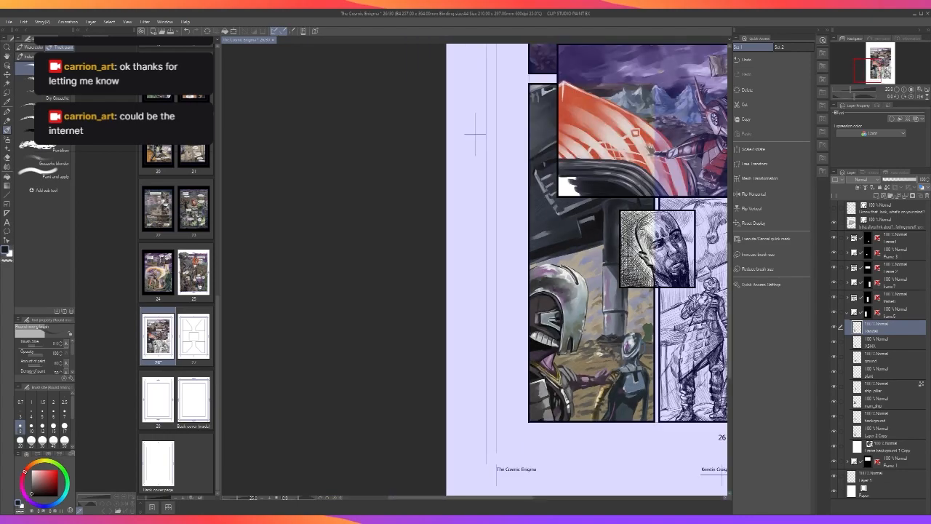
{"action": "scroll", "coordinate": [475, 133], "scroll_direction": "down", "scroll_amount": 1}
{"action": "scroll", "coordinate": [538, 318], "scroll_direction": "up", "scroll_amount": 3}
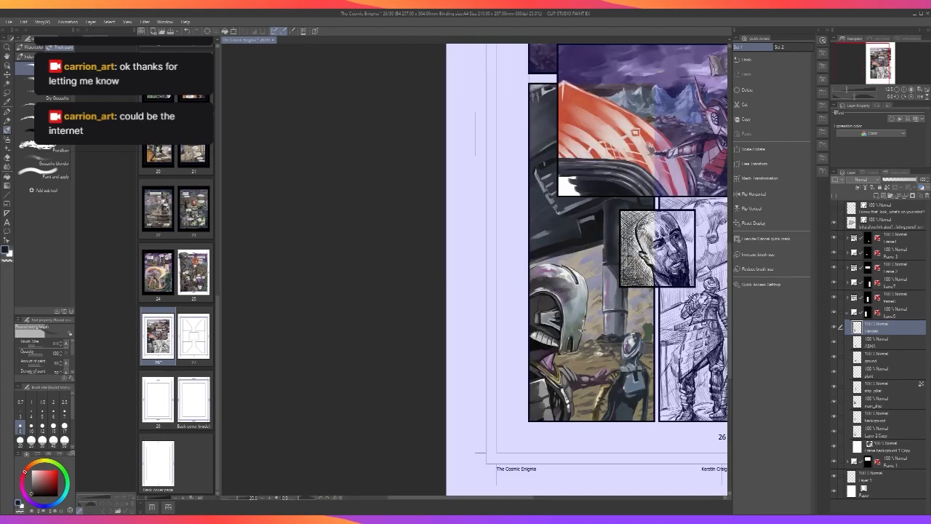
{"action": "scroll", "coordinate": [581, 340], "scroll_direction": "up", "scroll_amount": 1}
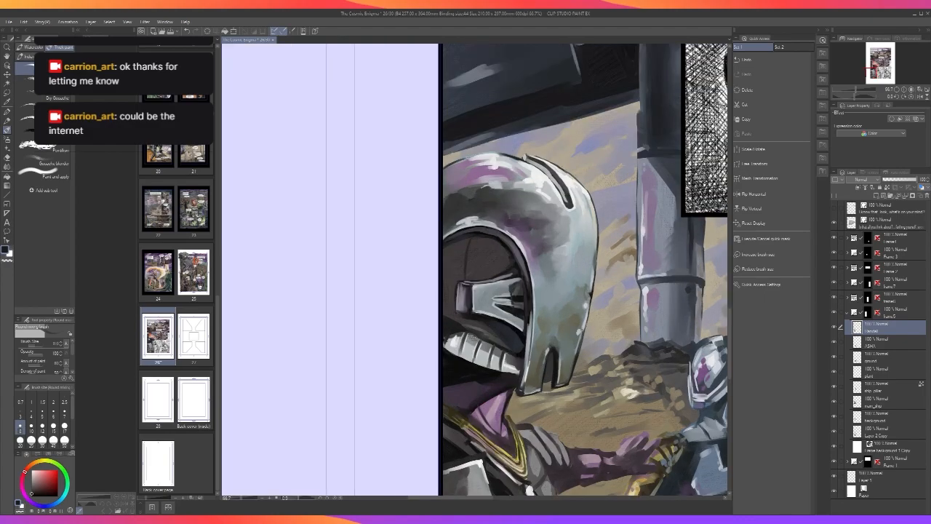
Blend the paint on the lower rear side of the large helmet with the Painterly blender.
{"action": "key", "text": "]"}
{"action": "key", "text": "]"}
{"action": "key", "text": "]"}
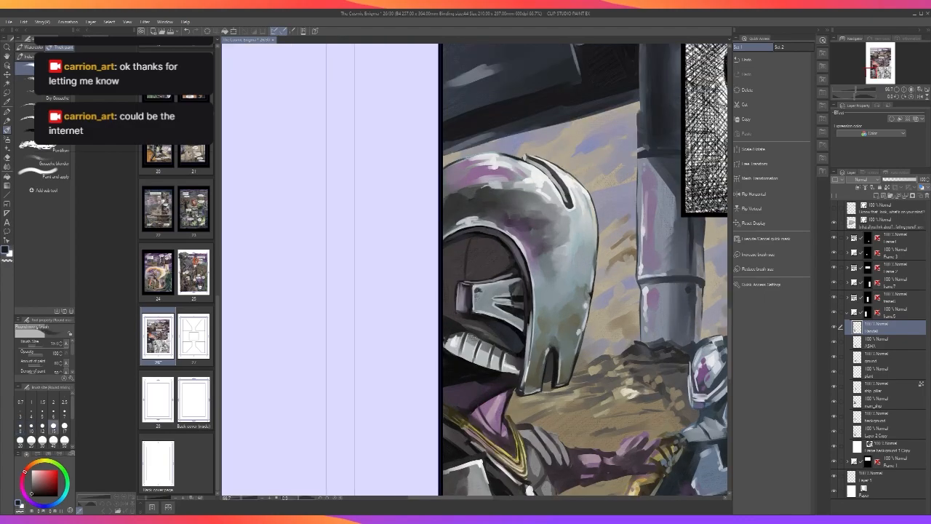
{"action": "scroll", "coordinate": [477, 294], "scroll_direction": "down", "scroll_amount": 1}
{"action": "scroll", "coordinate": [479, 283], "scroll_direction": "up", "scroll_amount": 1}
{"action": "left_click", "coordinate": [7, 166]}
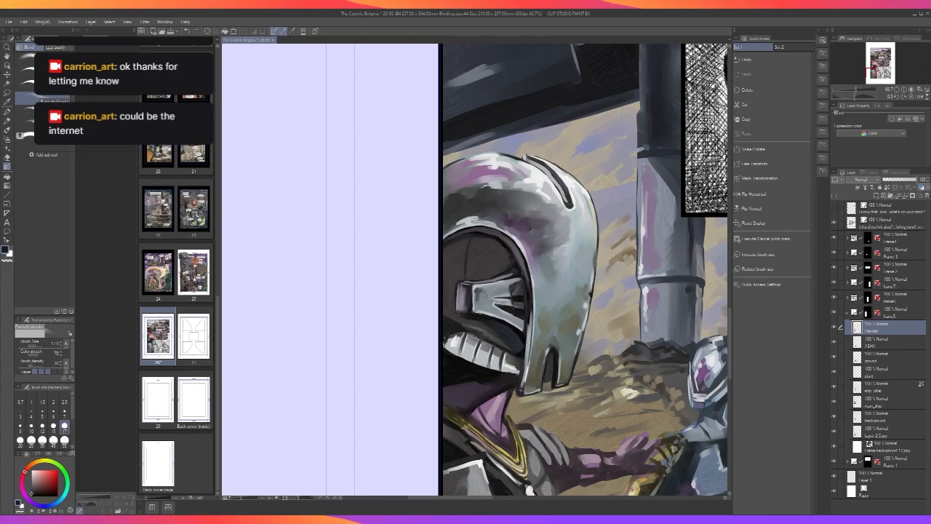
{"action": "scroll", "coordinate": [482, 310], "scroll_direction": "down", "scroll_amount": 1}
{"action": "scroll", "coordinate": [483, 309], "scroll_direction": "up", "scroll_amount": 1}
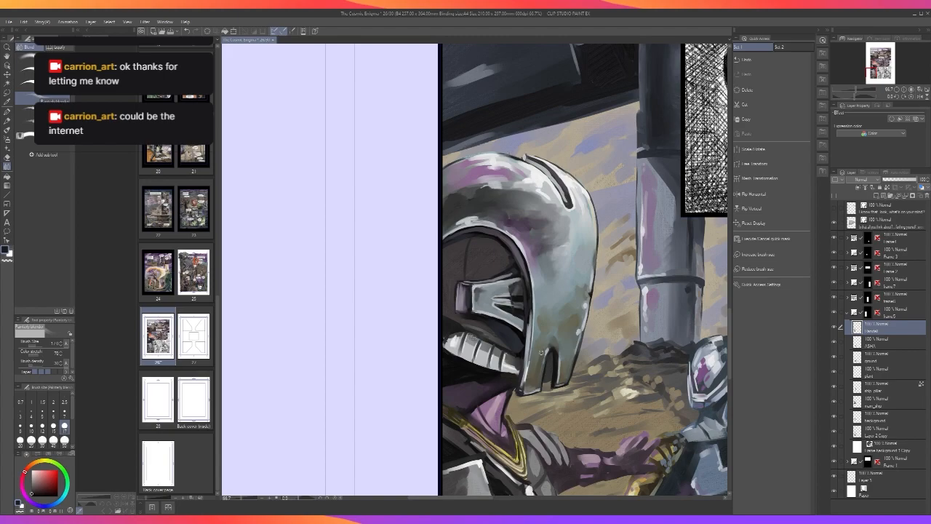
{"action": "scroll", "coordinate": [541, 352], "scroll_direction": "down", "scroll_amount": 1}
{"action": "scroll", "coordinate": [542, 367], "scroll_direction": "up", "scroll_amount": 2}
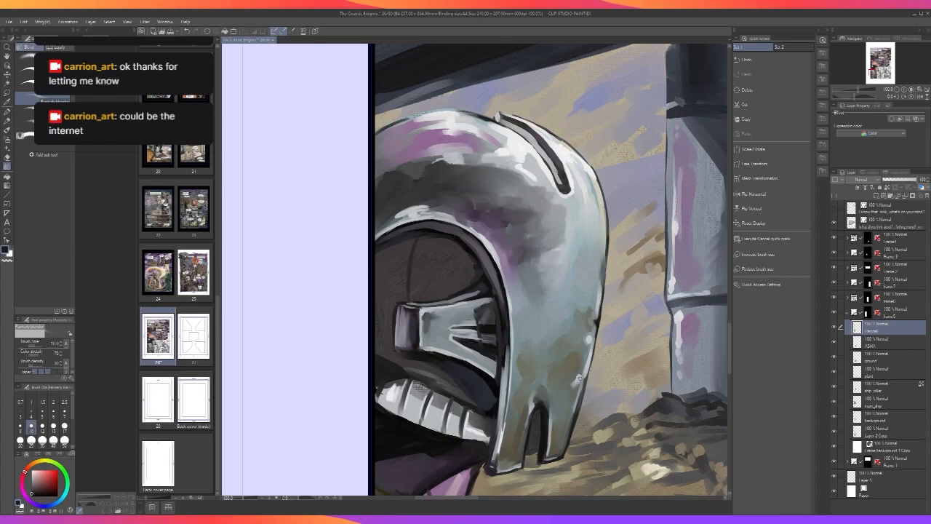
Soften the faceplate vents and the segmented mouth guard with a larger blender tip.
{"action": "scroll", "coordinate": [596, 334], "scroll_direction": "down", "scroll_amount": 2}
{"action": "scroll", "coordinate": [596, 334], "scroll_direction": "up", "scroll_amount": 1}
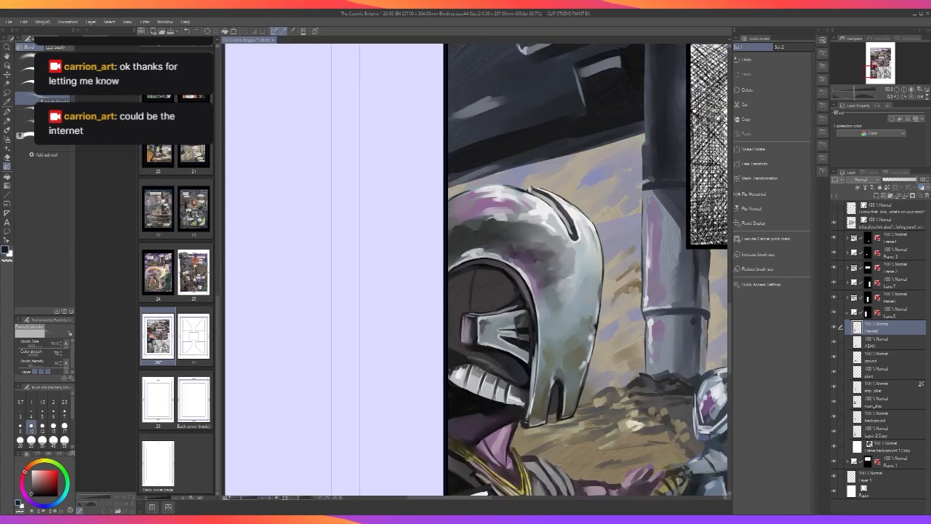
{"action": "scroll", "coordinate": [596, 334], "scroll_direction": "up", "scroll_amount": 1}
{"action": "scroll", "coordinate": [596, 334], "scroll_direction": "up", "scroll_amount": 1}
{"action": "key", "text": "bracketright"}
{"action": "key", "text": "bracketright"}
{"action": "key", "text": "bracketright"}
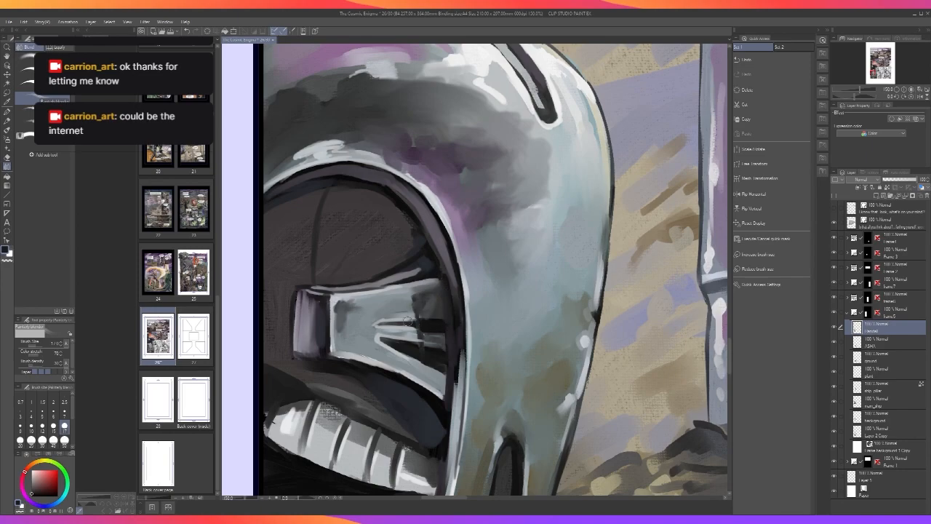
{"action": "scroll", "coordinate": [413, 328], "scroll_direction": "down", "scroll_amount": 1}
{"action": "scroll", "coordinate": [414, 329], "scroll_direction": "down", "scroll_amount": 1}
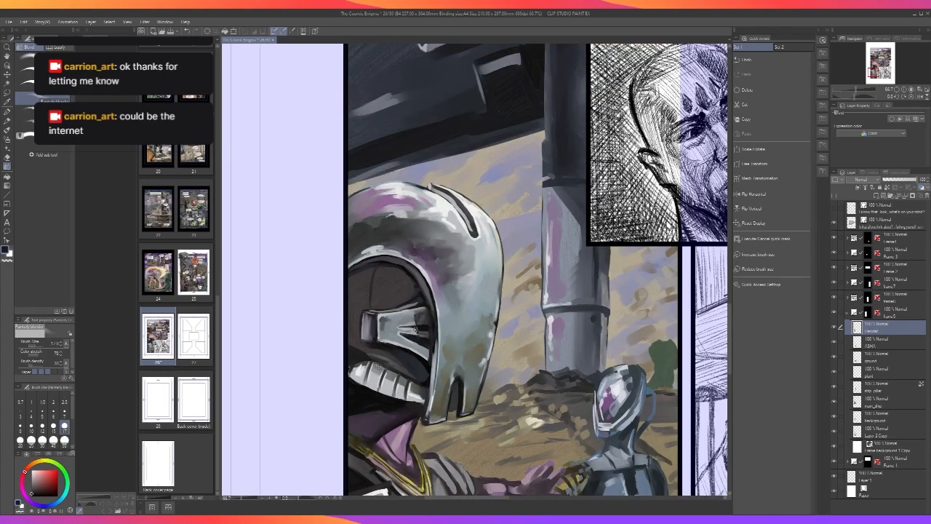
{"action": "scroll", "coordinate": [415, 329], "scroll_direction": "up", "scroll_amount": 1}
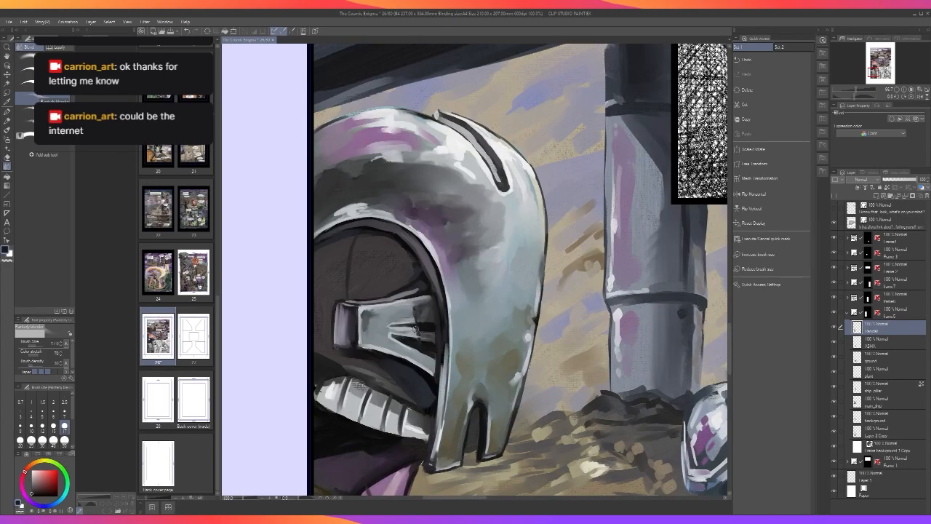
{"action": "left_click_drag", "start_coordinate": [348, 384], "coordinate": [355, 388]}
{"action": "scroll", "coordinate": [355, 390], "scroll_direction": "down", "scroll_amount": 1}
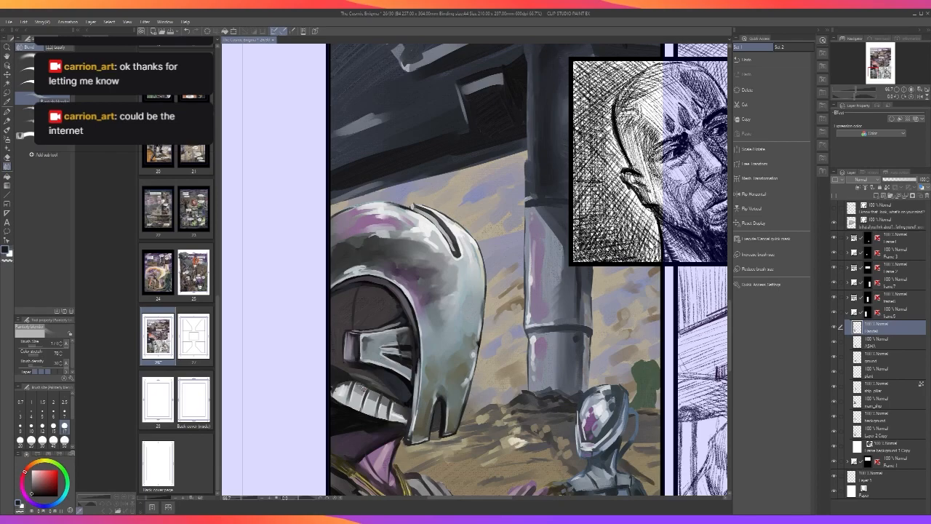
Sample white from the page margin and brighten the mouth guard's segments with the Round mixing brush.
{"action": "scroll", "coordinate": [477, 407], "scroll_direction": "down", "scroll_amount": 1}
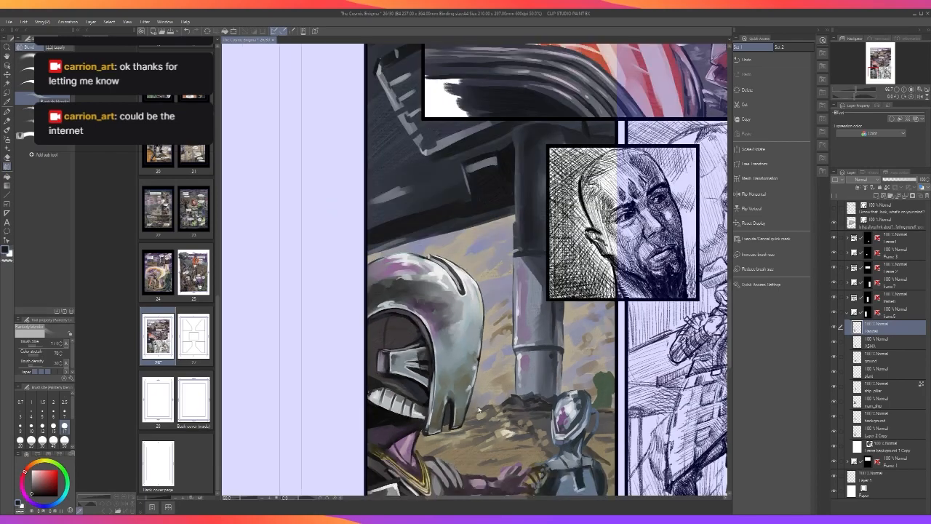
{"action": "left_click_drag", "start_coordinate": [475, 444], "coordinate": [510, 373]}
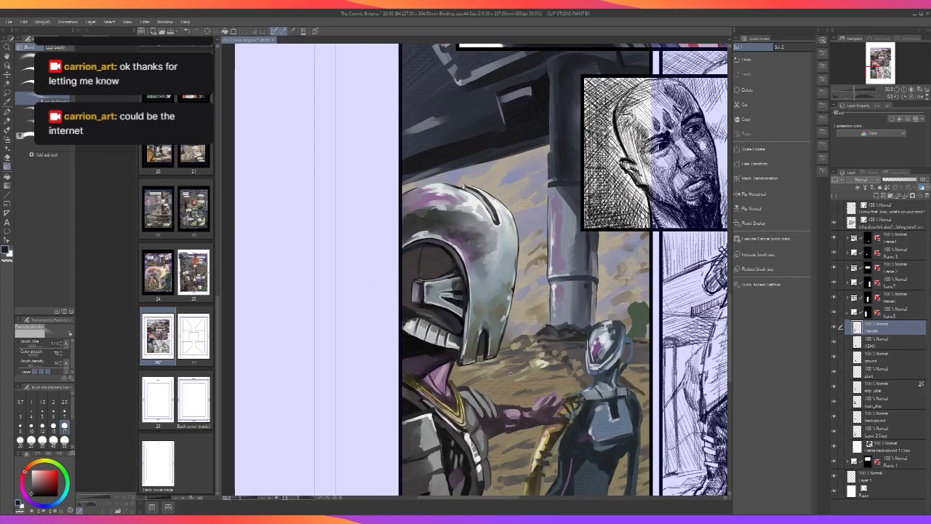
{"action": "scroll", "coordinate": [510, 373], "scroll_direction": "down", "scroll_amount": 1}
{"action": "scroll", "coordinate": [480, 456], "scroll_direction": "up", "scroll_amount": 1}
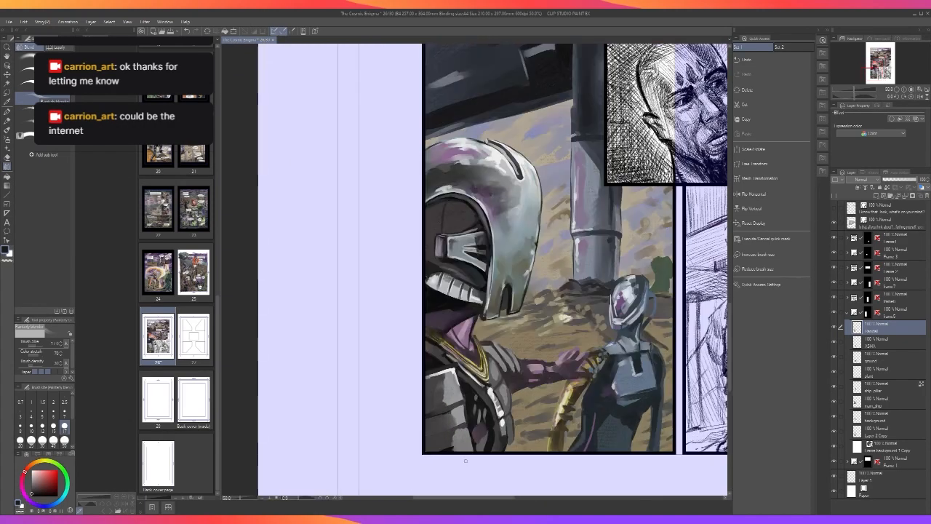
{"action": "scroll", "coordinate": [480, 456], "scroll_direction": "up", "scroll_amount": 1}
{"action": "left_click", "coordinate": [402, 234], "text": "alt"}
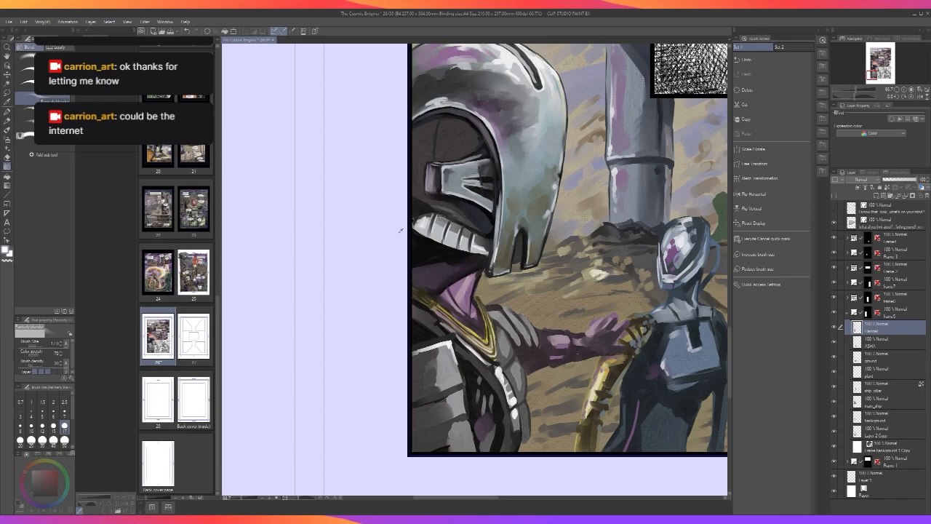
{"action": "key", "text": "["}
{"action": "key", "text": "["}
{"action": "key", "text": "["}
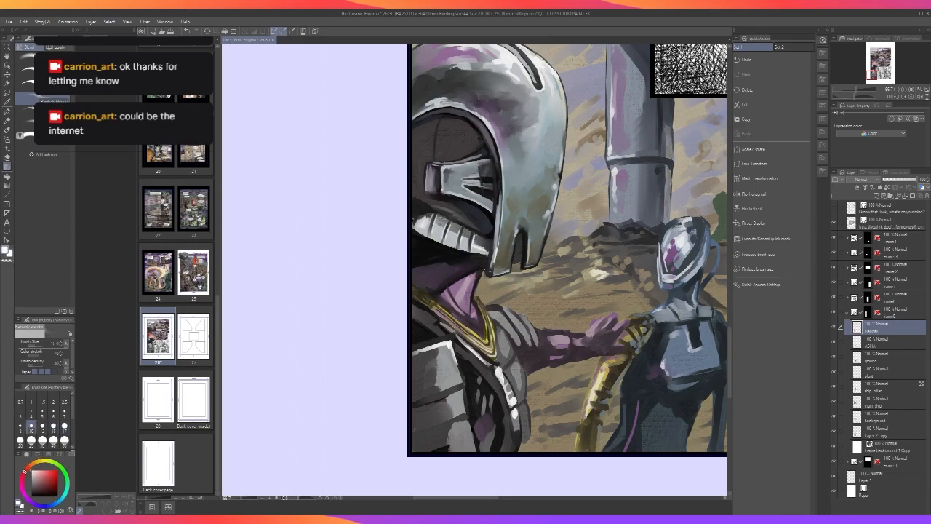
{"action": "key", "text": "b"}
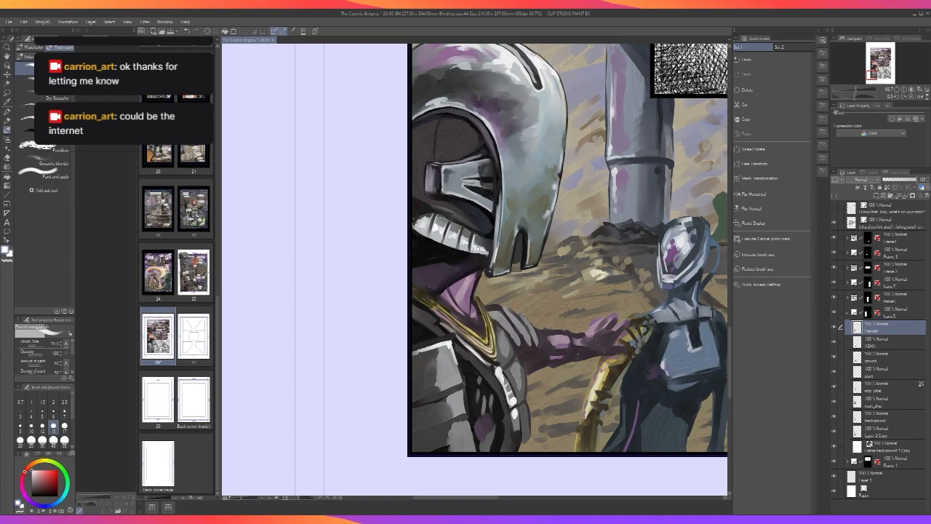
{"action": "scroll", "coordinate": [463, 242], "scroll_direction": "down", "scroll_amount": 2}
{"action": "scroll", "coordinate": [462, 241], "scroll_direction": "up", "scroll_amount": 2}
Refine the white highlights on the mouth guard with a smaller brush and check them at page and close-up scale.
{"action": "key", "text": "bracketleft"}
{"action": "key", "text": "bracketleft"}
{"action": "key", "text": "bracketleft"}
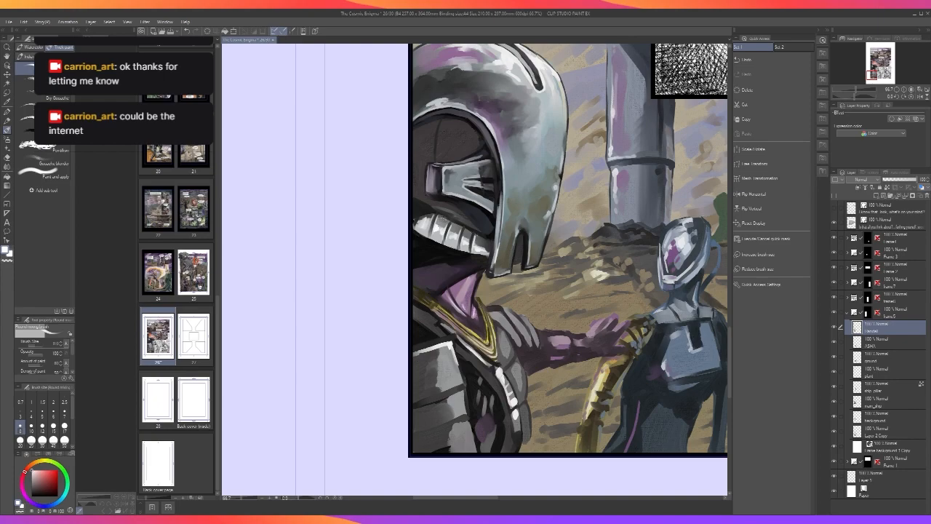
{"action": "scroll", "coordinate": [451, 262], "scroll_direction": "down", "scroll_amount": 2}
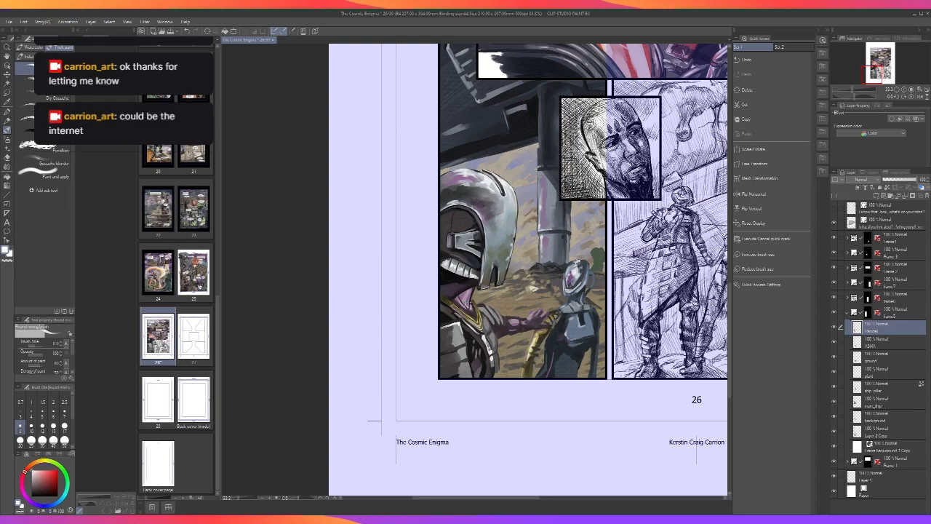
{"action": "scroll", "coordinate": [467, 300], "scroll_direction": "up", "scroll_amount": 2}
{"action": "scroll", "coordinate": [465, 306], "scroll_direction": "up", "scroll_amount": 1}
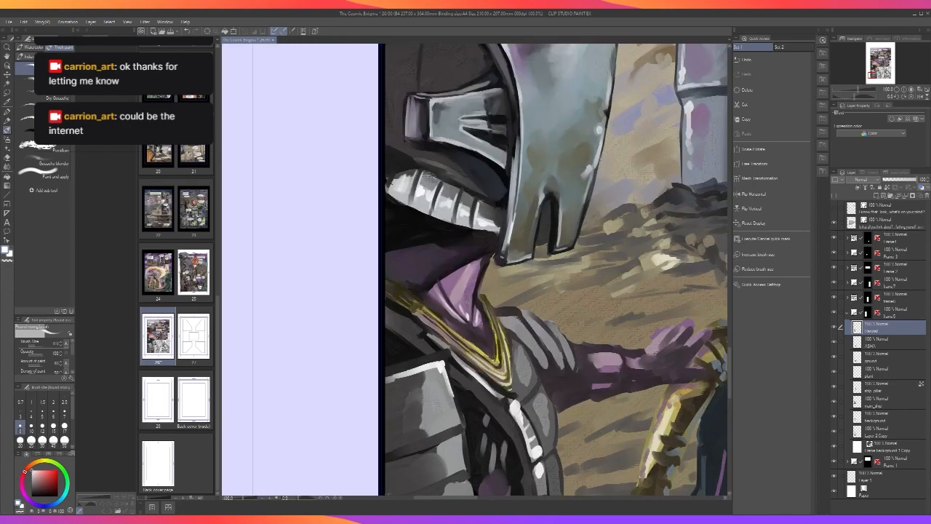
{"action": "scroll", "coordinate": [496, 366], "scroll_direction": "down", "scroll_amount": 1}
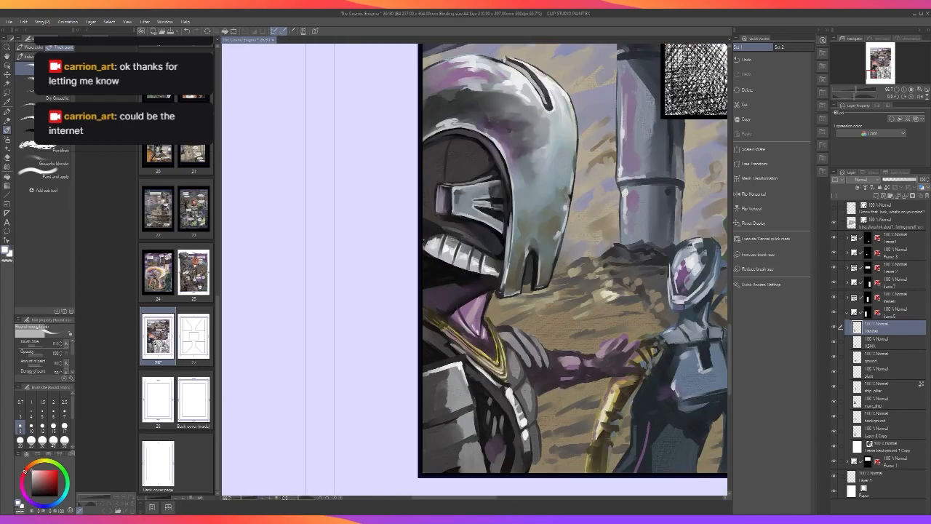
Sample the near-black tone beside the chest plate and deepen the shadow between the plate and the shoulder armour.
{"action": "left_click", "coordinate": [480, 389], "text": "alt"}
{"action": "key", "text": "bracketright"}
{"action": "key", "text": "bracketright"}
{"action": "key", "text": "bracketright"}
{"action": "key", "text": "bracketright"}
{"action": "key", "text": "bracketright"}
{"action": "key", "text": "bracketright"}
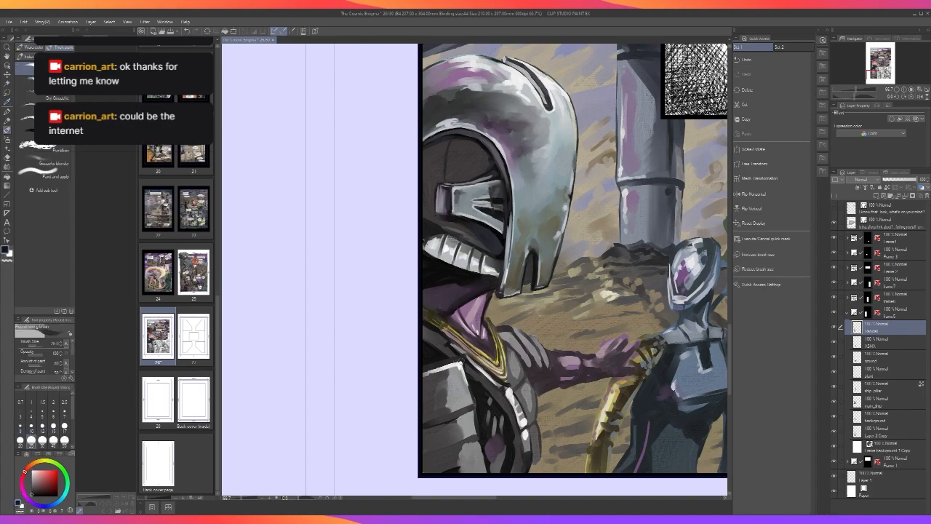
{"action": "key", "text": "bracketleft"}
{"action": "key", "text": "bracketleft"}
{"action": "key", "text": "bracketleft"}
{"action": "scroll", "coordinate": [510, 441], "scroll_direction": "down", "scroll_amount": 2}
{"action": "scroll", "coordinate": [510, 441], "scroll_direction": "up", "scroll_amount": 1}
{"action": "scroll", "coordinate": [510, 442], "scroll_direction": "up", "scroll_amount": 1}
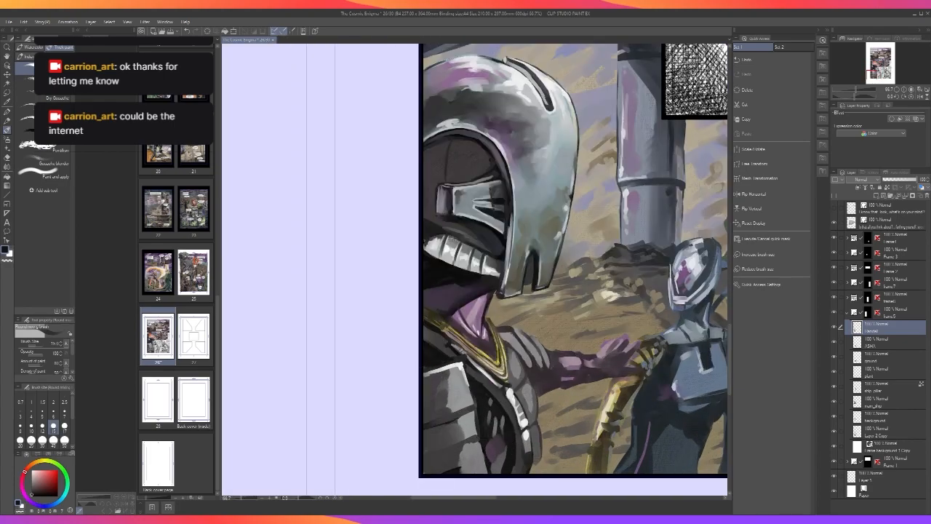
Paint dark strokes along the chest plate's upper and rear edges, varying the brush size.
{"action": "scroll", "coordinate": [461, 350], "scroll_direction": "down", "scroll_amount": 2}
{"action": "scroll", "coordinate": [461, 350], "scroll_direction": "up", "scroll_amount": 1}
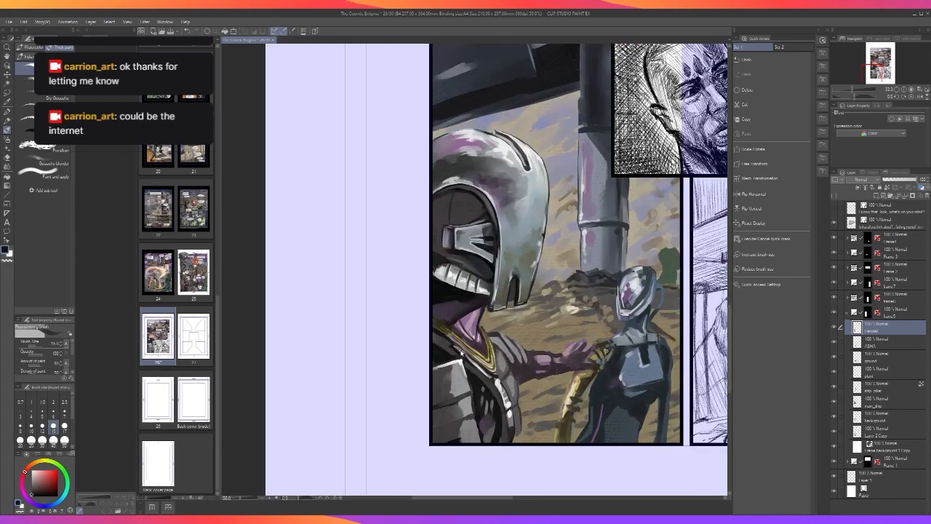
{"action": "scroll", "coordinate": [461, 349], "scroll_direction": "up", "scroll_amount": 1}
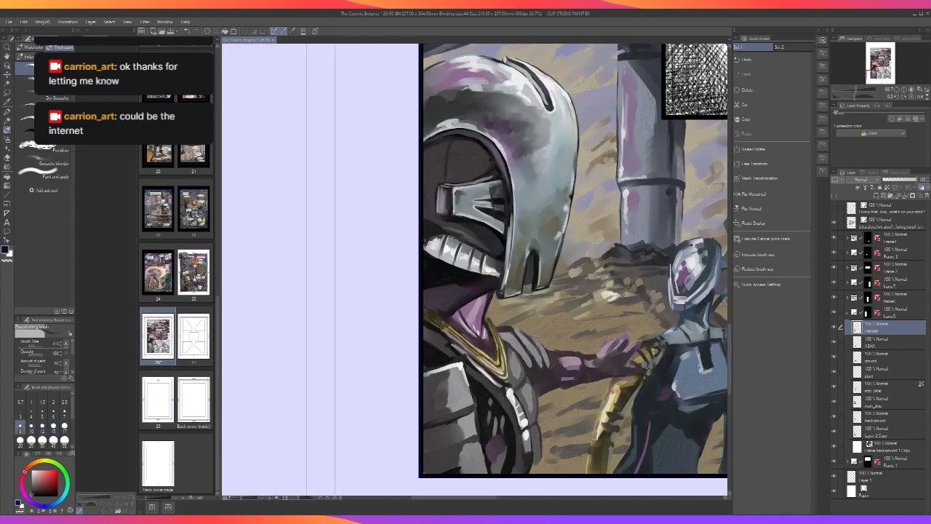
{"action": "key", "text": "bracketright"}
{"action": "key", "text": "bracketright"}
{"action": "key", "text": "bracketright"}
{"action": "left_click_drag", "start_coordinate": [472, 390], "coordinate": [477, 408]}
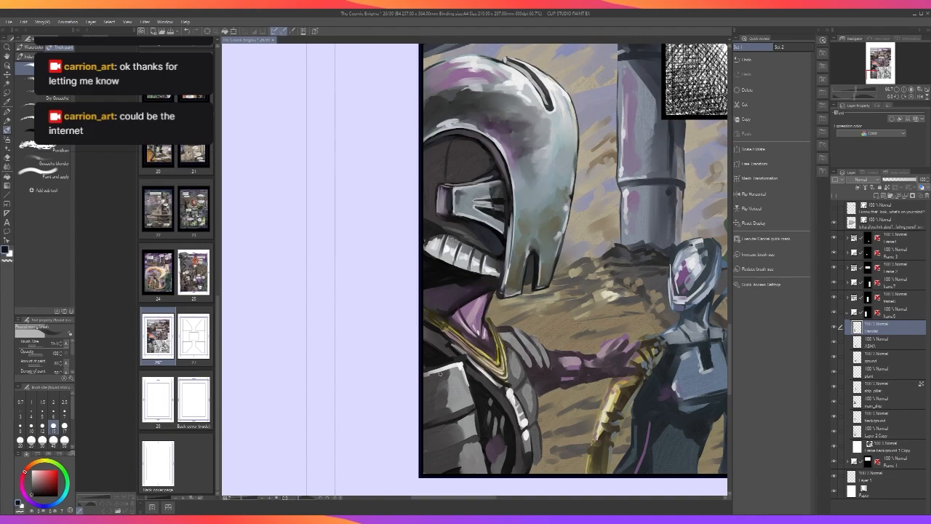
{"action": "key", "text": "bracketleft"}
{"action": "key", "text": "bracketleft"}
{"action": "key", "text": "bracketleft"}
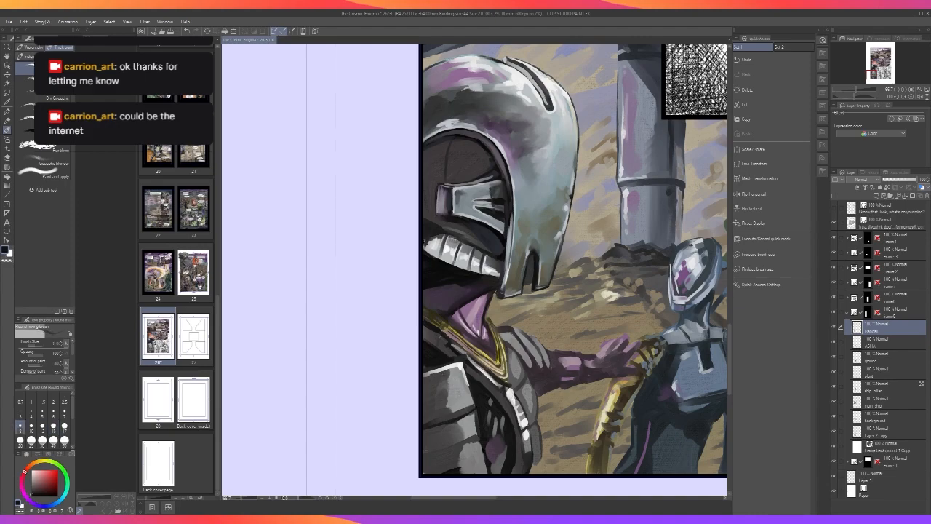
Paint a broad dark stroke with a larger brush down the inside of the shoulder armour to the panel's lower border.
{"action": "key", "text": "bracketright"}
{"action": "key", "text": "bracketright"}
{"action": "key", "text": "bracketright"}
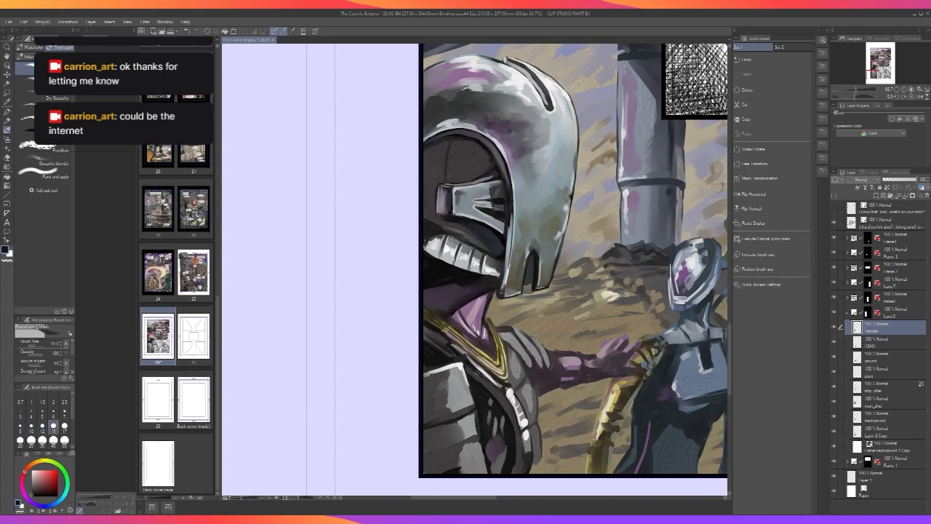
{"action": "key", "text": "bracketright"}
{"action": "key", "text": "bracketright"}
{"action": "key", "text": "bracketright"}
{"action": "mouse_move", "coordinate": [506, 401]}
{"action": "left_mouse_down"}
{"action": "mouse_move", "coordinate": [519, 434]}
{"action": "mouse_move", "coordinate": [516, 474]}
{"action": "left_mouse_up"}
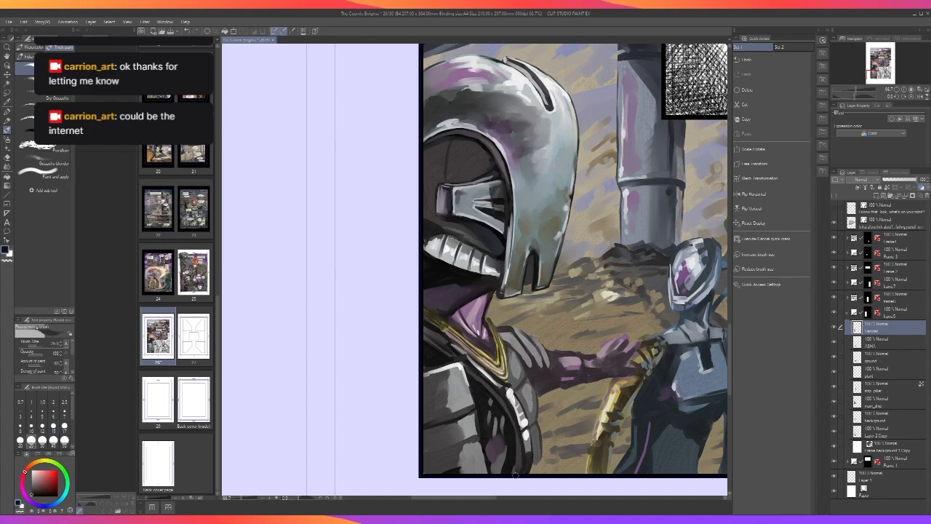
{"action": "scroll", "coordinate": [515, 442], "scroll_direction": "down", "scroll_amount": 2}
{"action": "scroll", "coordinate": [515, 441], "scroll_direction": "up", "scroll_amount": 1}
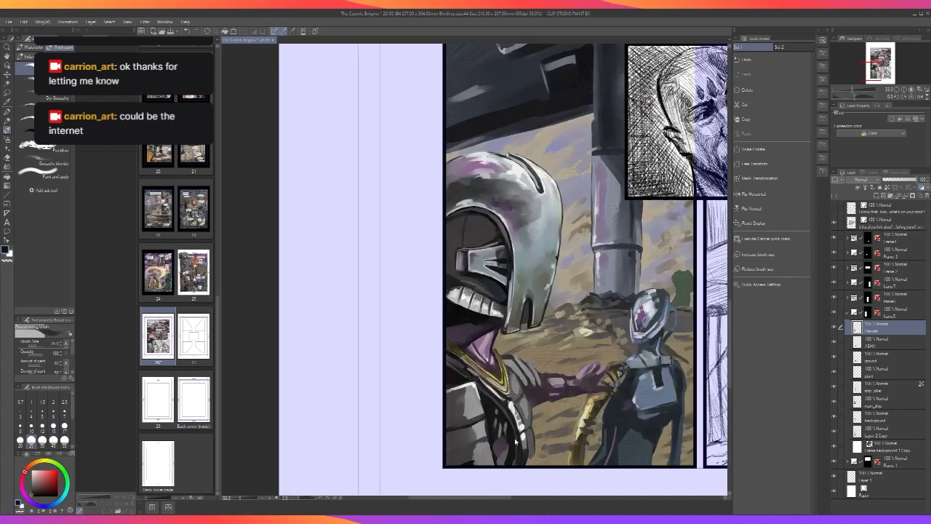
{"action": "scroll", "coordinate": [515, 441], "scroll_direction": "up", "scroll_amount": 1}
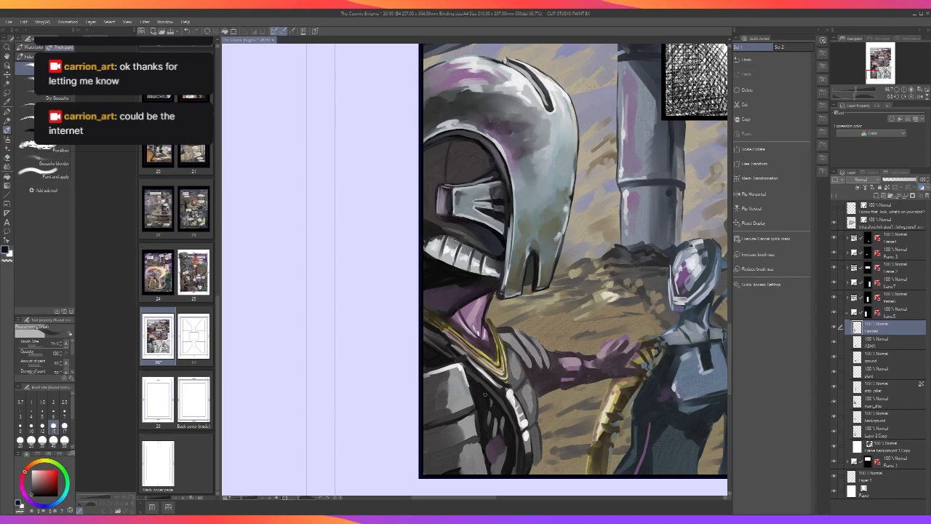
Sample tones from the shoulder armour and add pale strokes in the dark area beside the chest plate.
{"action": "left_click", "coordinate": [498, 422], "text": "alt"}
{"action": "left_click", "coordinate": [514, 394], "text": "alt"}
{"action": "scroll", "coordinate": [504, 422], "scroll_direction": "down", "scroll_amount": 1}
{"action": "scroll", "coordinate": [503, 426], "scroll_direction": "down", "scroll_amount": 1}
{"action": "scroll", "coordinate": [503, 426], "scroll_direction": "up", "scroll_amount": 2}
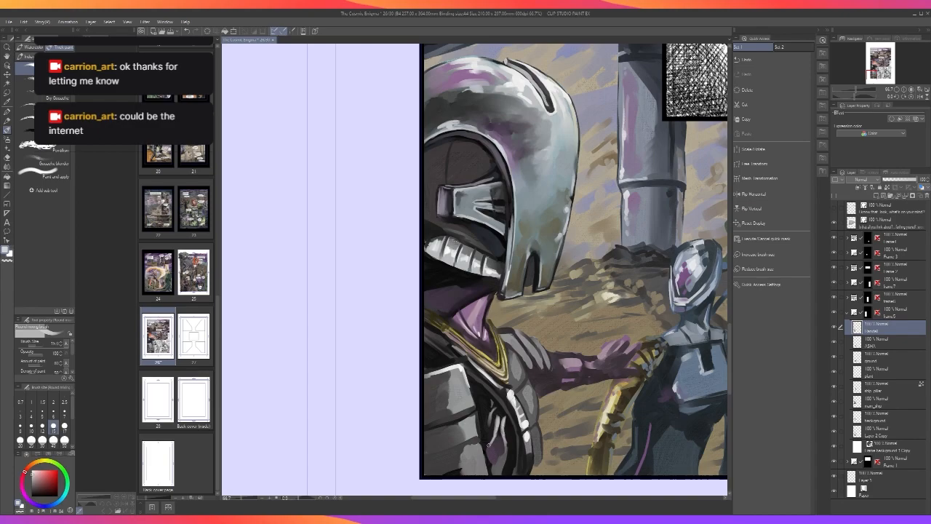
Sample the dark tone beside the pale chest strokes and trim their edges with it.
{"action": "left_click", "coordinate": [498, 417], "text": "alt"}
{"action": "scroll", "coordinate": [502, 436], "scroll_direction": "down", "scroll_amount": 1}
{"action": "scroll", "coordinate": [502, 422], "scroll_direction": "up", "scroll_amount": 1}
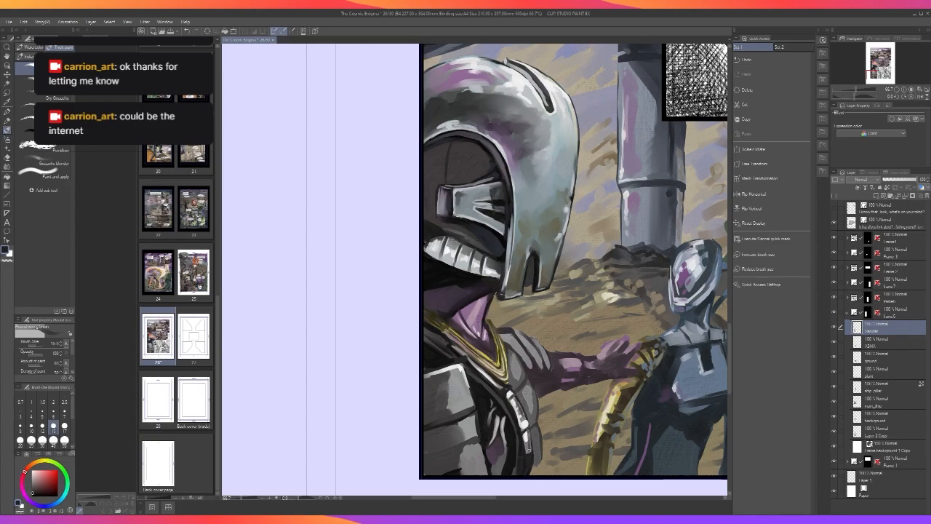
Add white highlights to the chest plate and adjoining armour, then check them against the whole page.
{"action": "scroll", "coordinate": [527, 440], "scroll_direction": "down", "scroll_amount": 2}
{"action": "scroll", "coordinate": [528, 439], "scroll_direction": "up", "scroll_amount": 2}
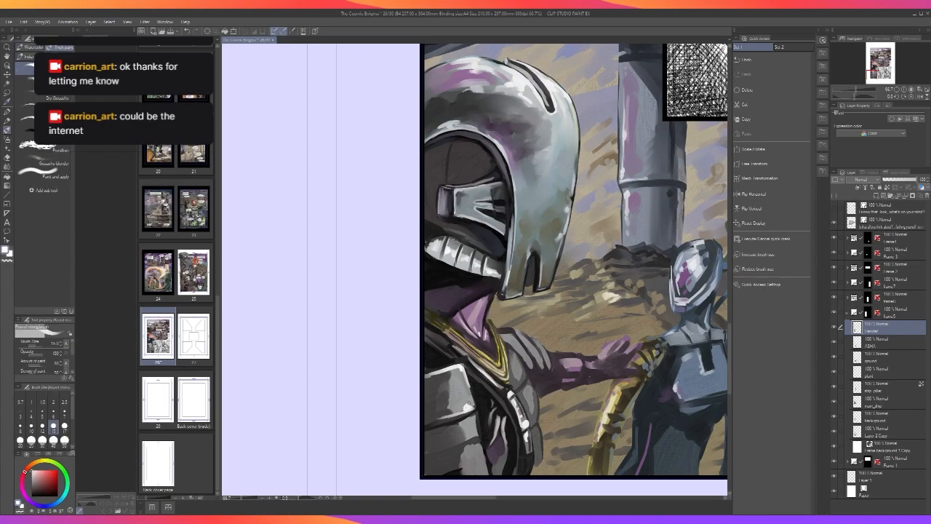
{"action": "scroll", "coordinate": [465, 407], "scroll_direction": "down", "scroll_amount": 2}
{"action": "scroll", "coordinate": [465, 407], "scroll_direction": "up", "scroll_amount": 2}
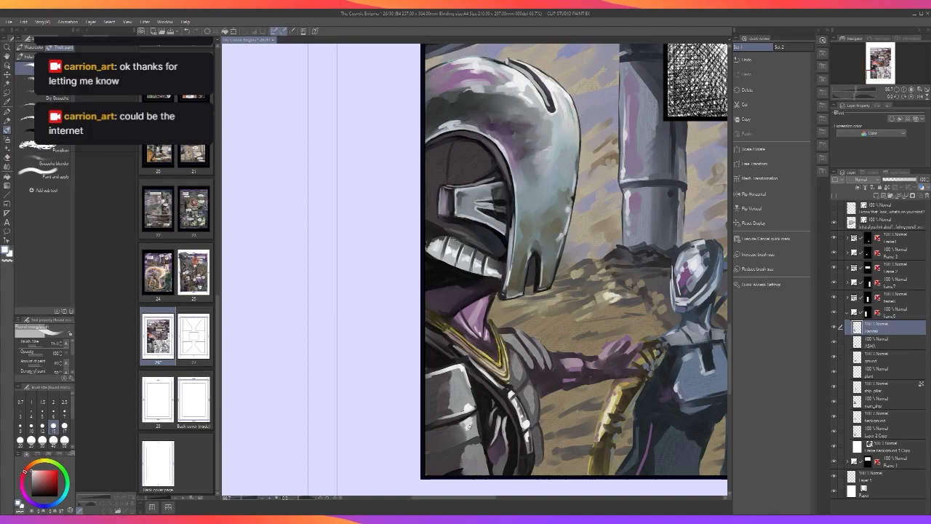
{"action": "scroll", "coordinate": [467, 447], "scroll_direction": "down", "scroll_amount": 1}
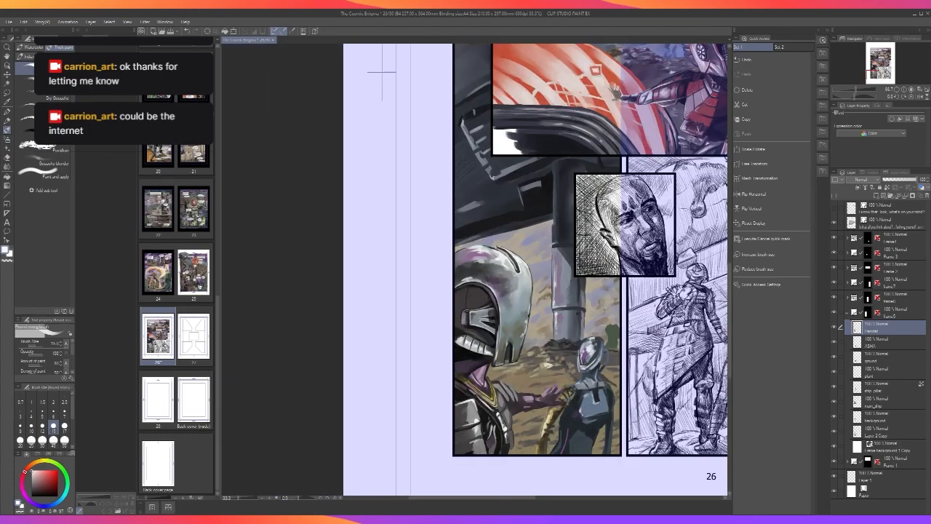
{"action": "scroll", "coordinate": [486, 435], "scroll_direction": "down", "scroll_amount": 1}
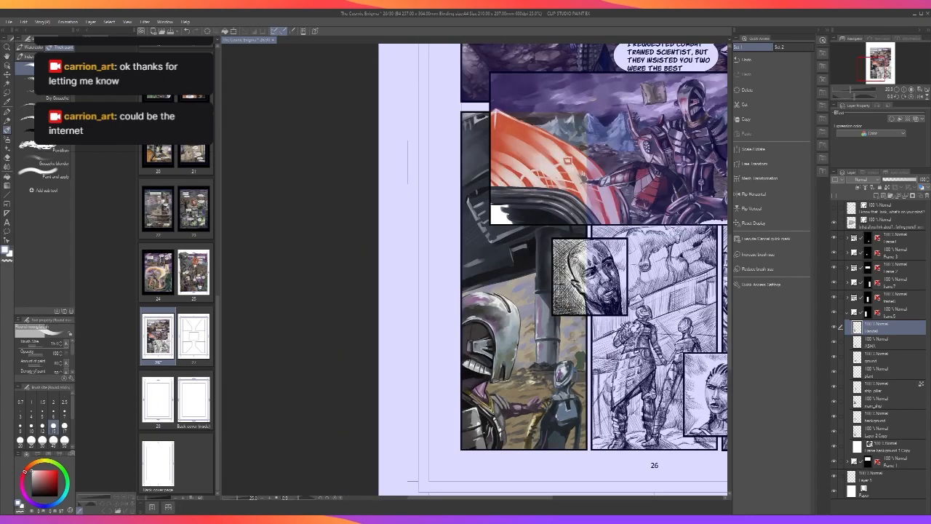
Soften the strokes on the lower chest plate with the Painterly blender and compare the result with the surrounding panels.
{"action": "scroll", "coordinate": [482, 430], "scroll_direction": "down", "scroll_amount": 1}
{"action": "scroll", "coordinate": [484, 433], "scroll_direction": "up", "scroll_amount": 2}
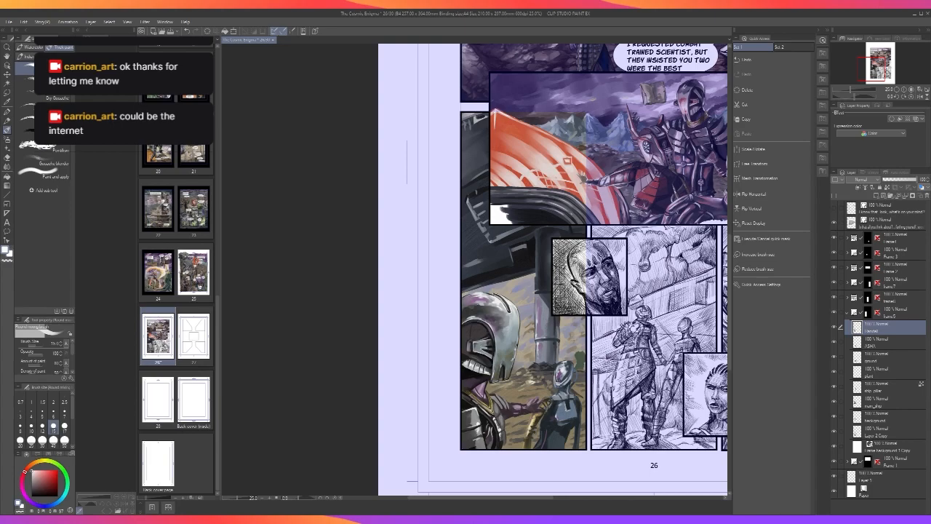
{"action": "scroll", "coordinate": [479, 411], "scroll_direction": "up", "scroll_amount": 2}
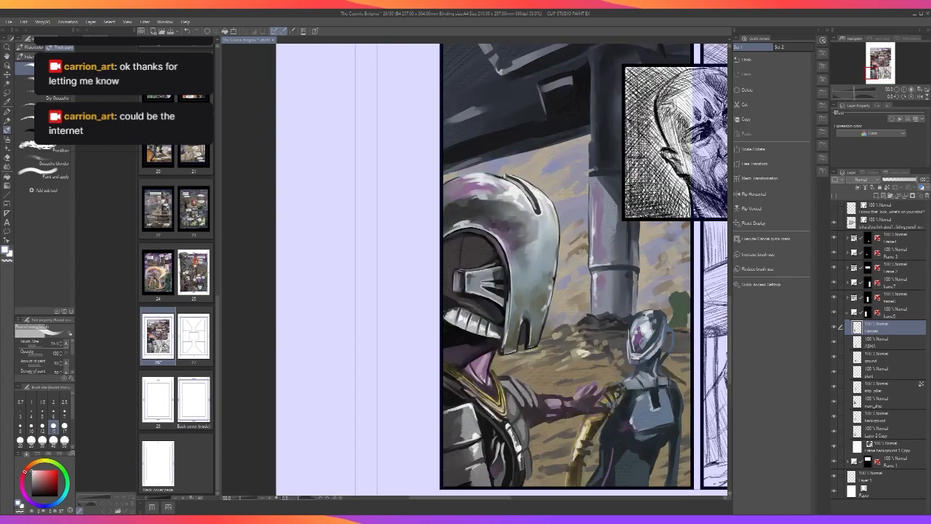
{"action": "left_click", "coordinate": [8, 166]}
{"action": "scroll", "coordinate": [516, 400], "scroll_direction": "up", "scroll_amount": 1}
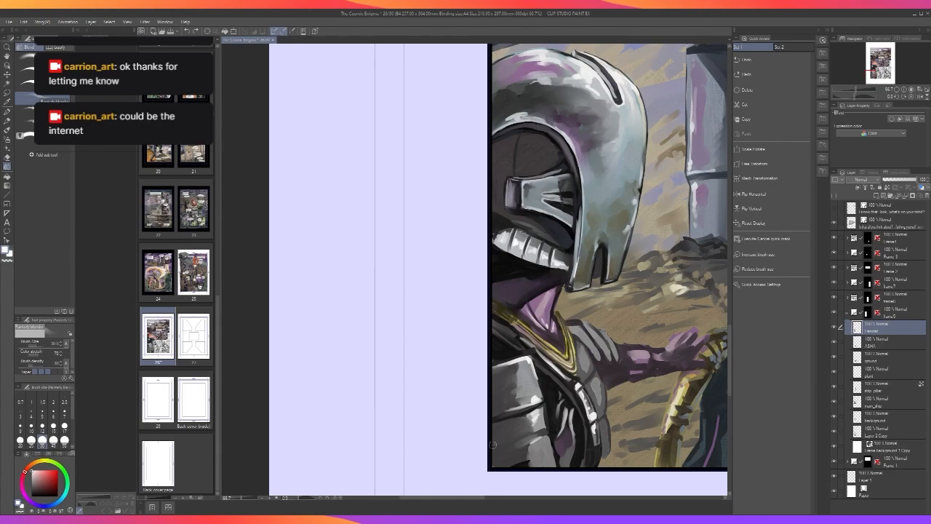
{"action": "scroll", "coordinate": [498, 460], "scroll_direction": "down", "scroll_amount": 2}
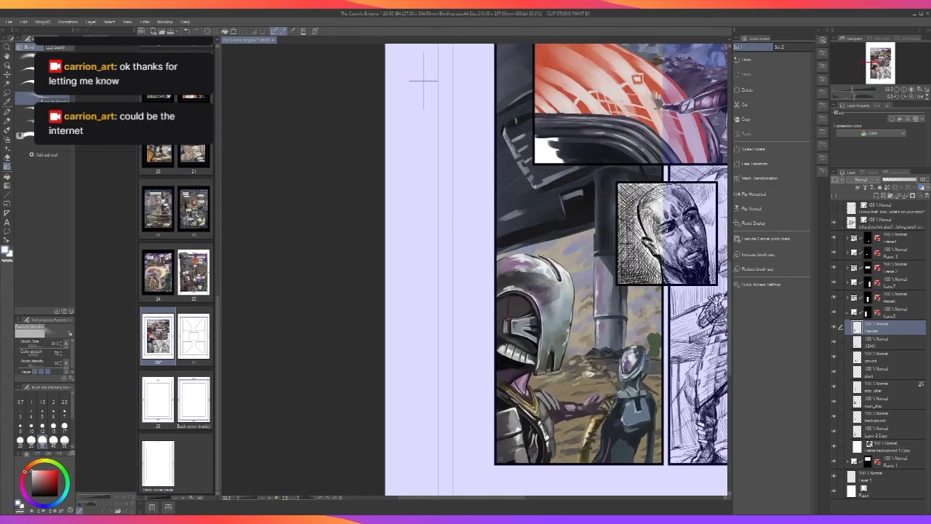
{"action": "scroll", "coordinate": [500, 458], "scroll_direction": "up", "scroll_amount": 2}
{"action": "scroll", "coordinate": [557, 451], "scroll_direction": "down", "scroll_amount": 2}
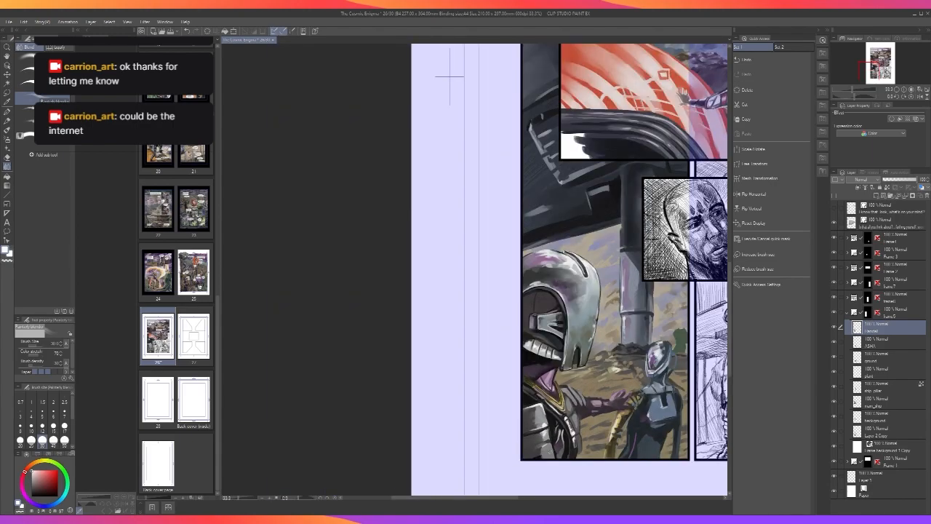
{"action": "scroll", "coordinate": [553, 451], "scroll_direction": "down", "scroll_amount": 1}
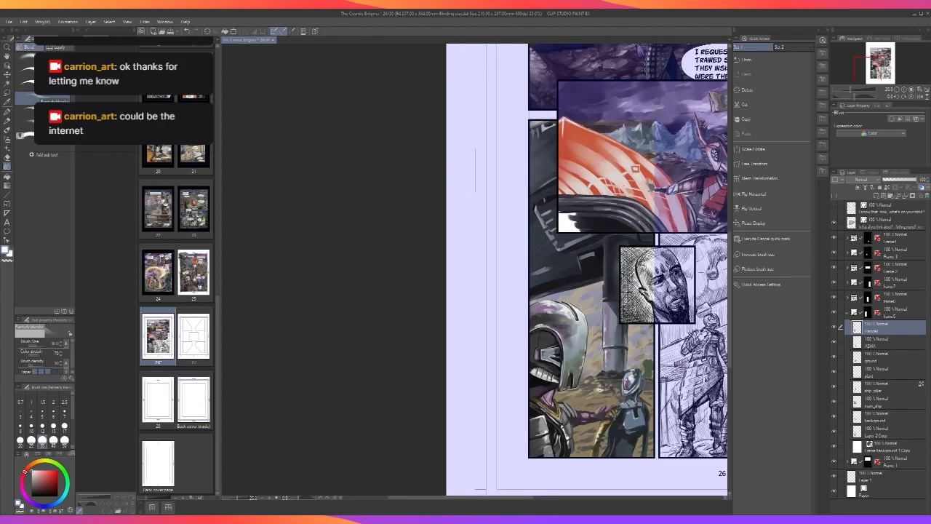
{"action": "scroll", "coordinate": [547, 452], "scroll_direction": "up", "scroll_amount": 2}
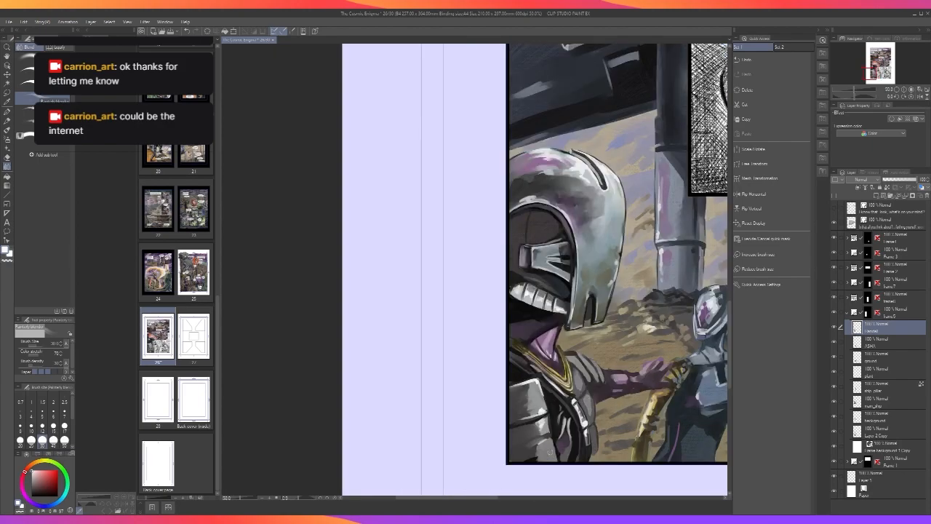
{"action": "scroll", "coordinate": [547, 453], "scroll_direction": "up", "scroll_amount": 1}
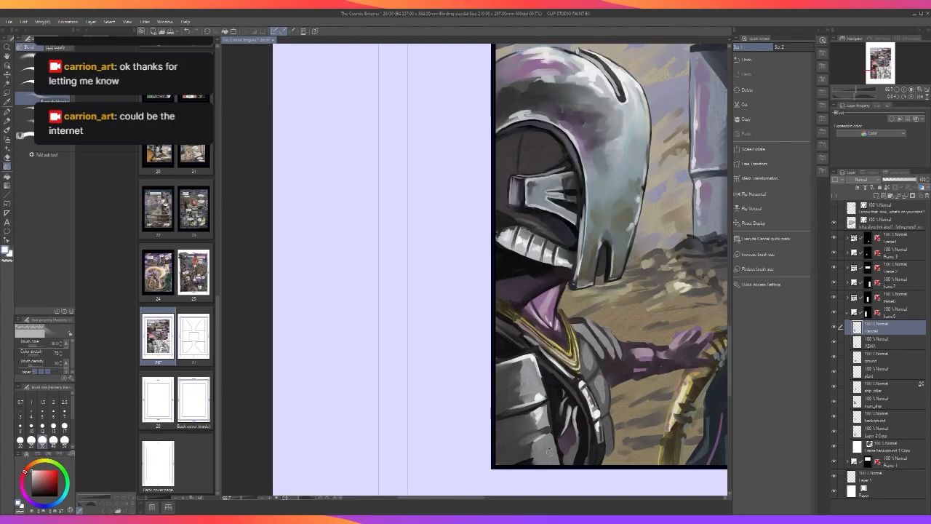
Sample the dark tone from the chest plate and shade its lower section with the Round mixing brush.
{"action": "left_click", "coordinate": [515, 424], "text": "alt"}
{"action": "left_click", "coordinate": [517, 418], "text": "alt"}
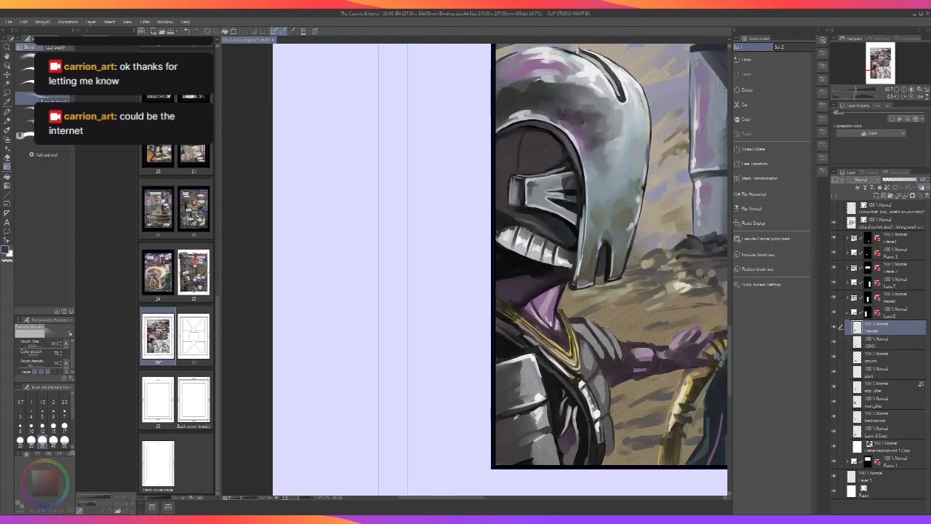
{"action": "left_click", "coordinate": [519, 418], "text": "alt"}
{"action": "key", "text": "bracketleft"}
{"action": "key", "text": "bracketleft"}
{"action": "key", "text": "bracketleft"}
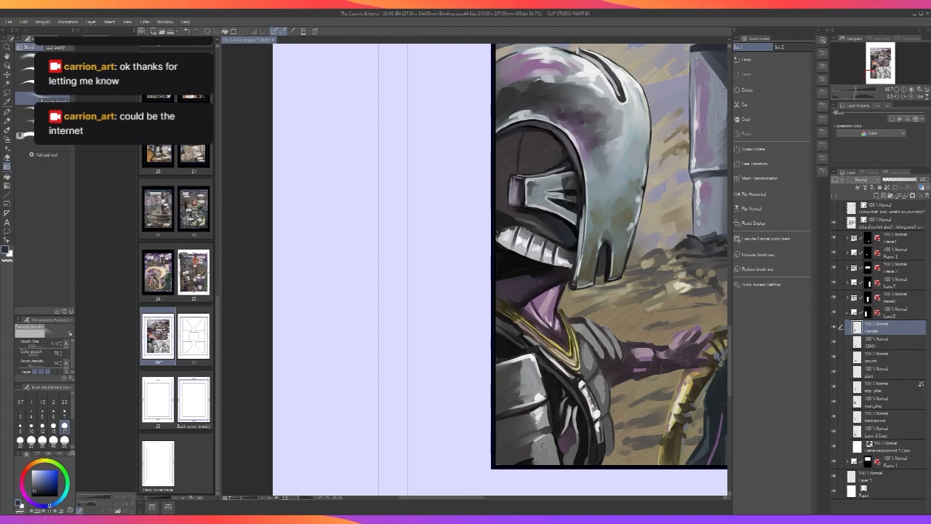
{"action": "key", "text": "b"}
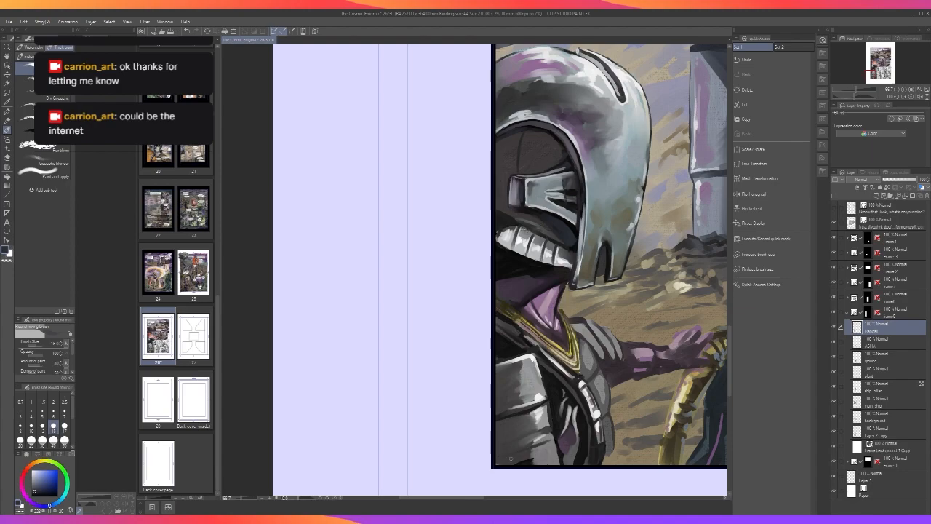
{"action": "key", "text": "bracketright"}
{"action": "key", "text": "bracketright"}
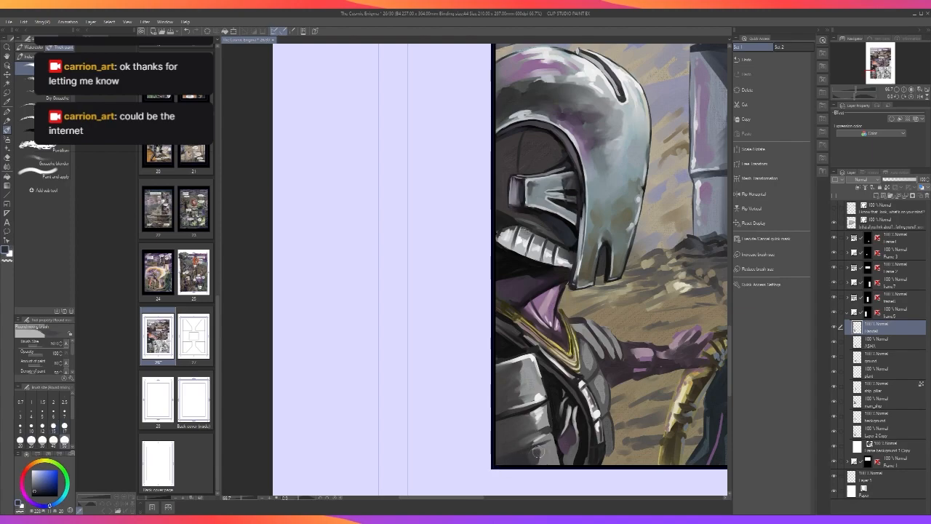
{"action": "scroll", "coordinate": [553, 462], "scroll_direction": "down", "scroll_amount": 2}
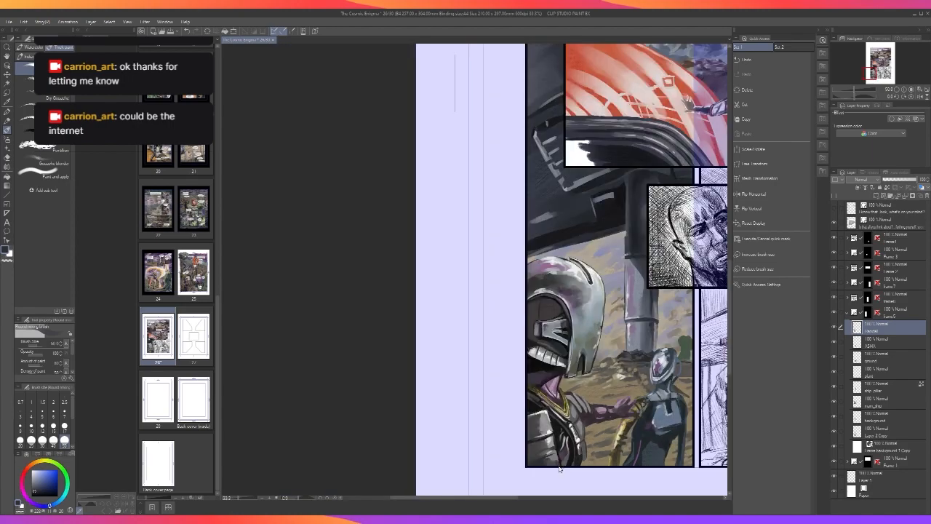
{"action": "scroll", "coordinate": [553, 463], "scroll_direction": "up", "scroll_amount": 1}
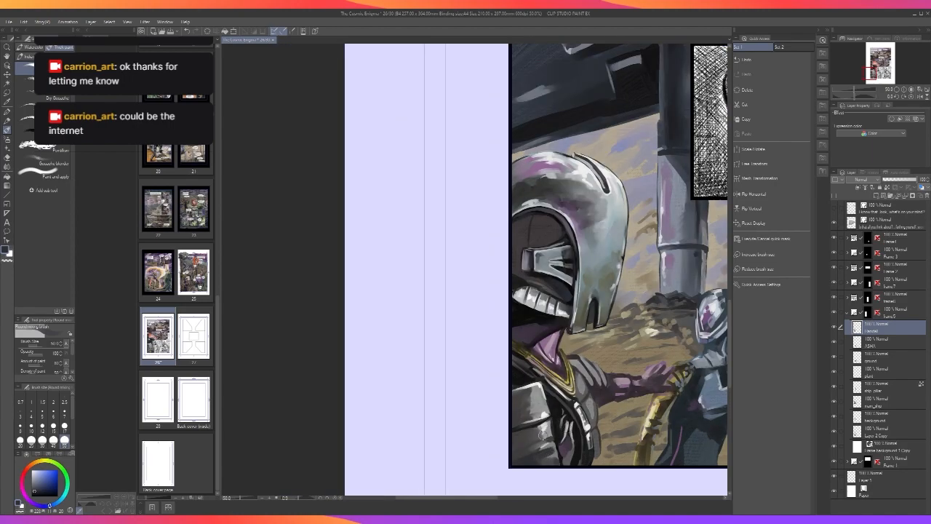
Sample the pale armour tone and paint thin highlights down the chest plate's inner edge to the panel's lower border.
{"action": "left_click", "coordinate": [547, 435], "text": "alt"}
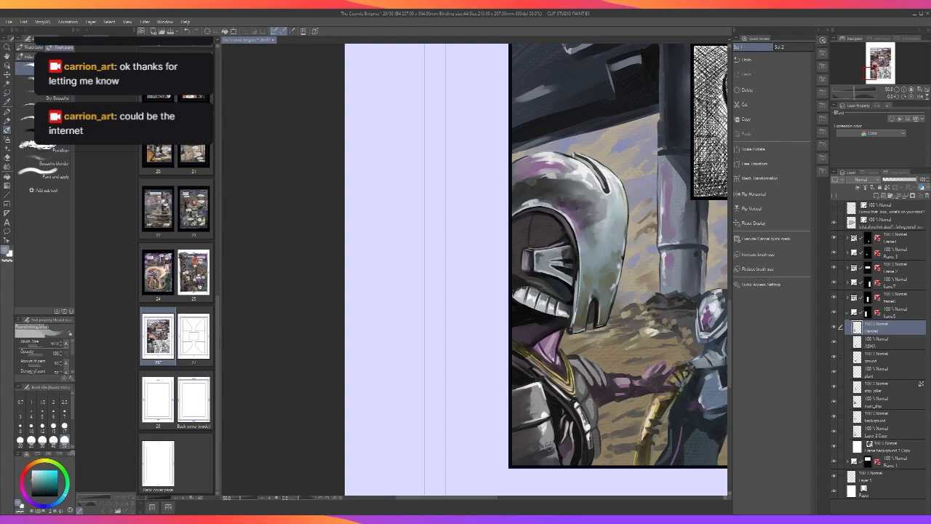
{"action": "scroll", "coordinate": [553, 437], "scroll_direction": "down", "scroll_amount": 2}
{"action": "scroll", "coordinate": [553, 437], "scroll_direction": "up", "scroll_amount": 3}
{"action": "key", "text": "bracketleft"}
{"action": "key", "text": "bracketleft"}
{"action": "key", "text": "bracketleft"}
{"action": "left_click", "coordinate": [546, 419], "text": "alt"}
{"action": "key", "text": "bracketleft"}
{"action": "key", "text": "bracketleft"}
{"action": "key", "text": "bracketleft"}
{"action": "left_click_drag", "start_coordinate": [553, 413], "coordinate": [556, 441]}
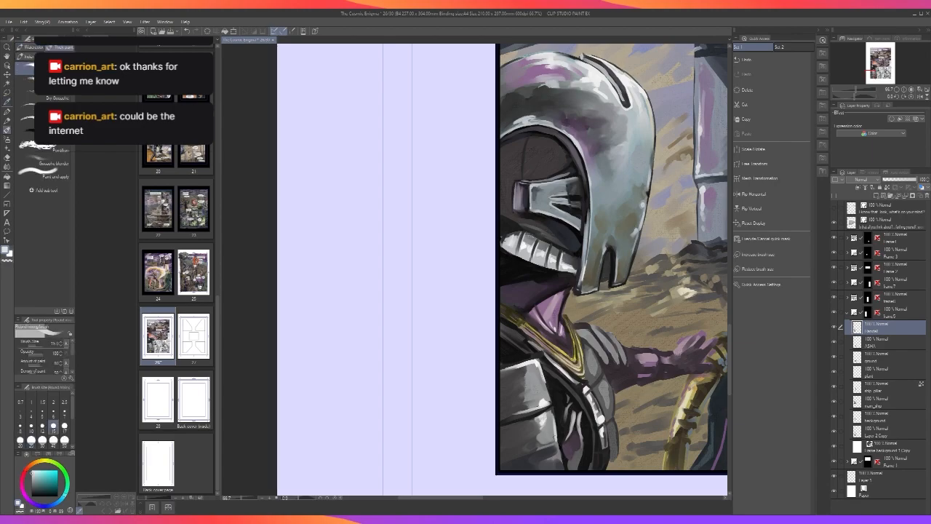
{"action": "left_click_drag", "start_coordinate": [540, 374], "coordinate": [550, 401]}
{"action": "left_click_drag", "start_coordinate": [559, 447], "coordinate": [562, 459]}
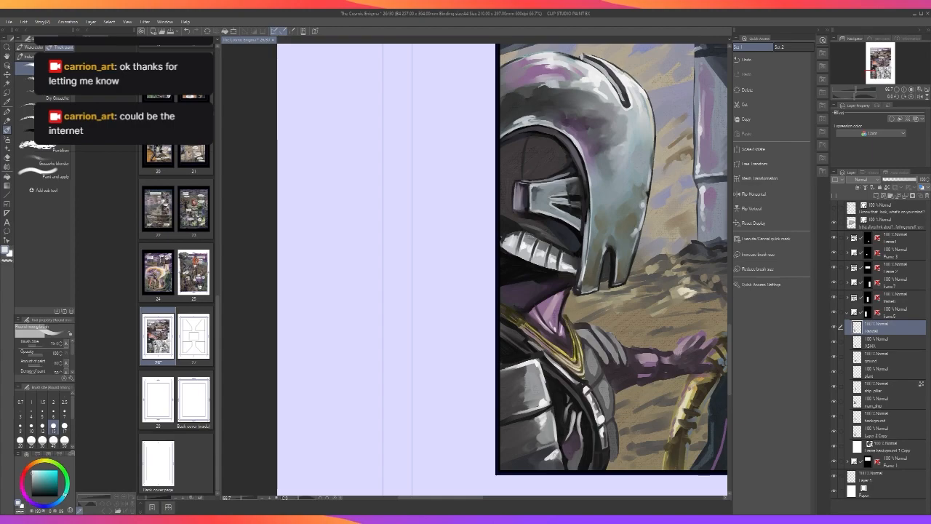
{"action": "scroll", "coordinate": [560, 455], "scroll_direction": "down", "scroll_amount": 2}
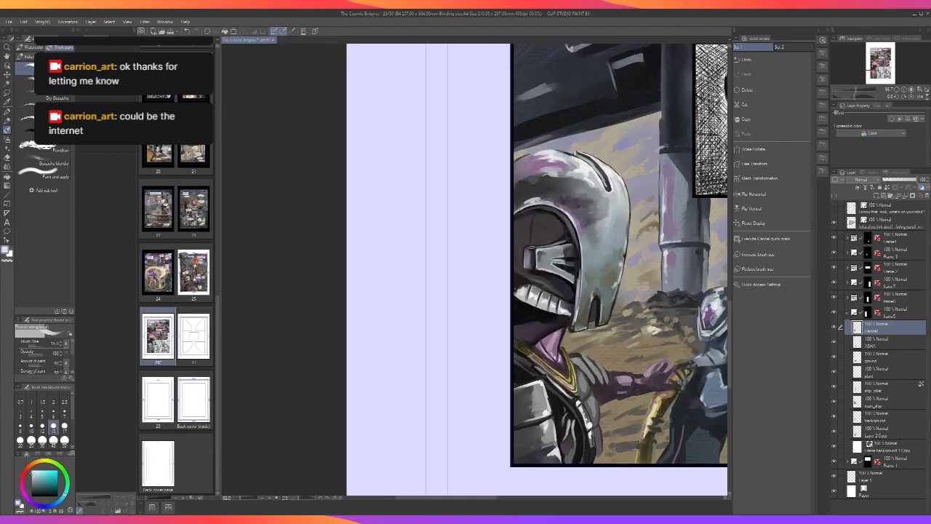
{"action": "scroll", "coordinate": [560, 457], "scroll_direction": "up", "scroll_amount": 2}
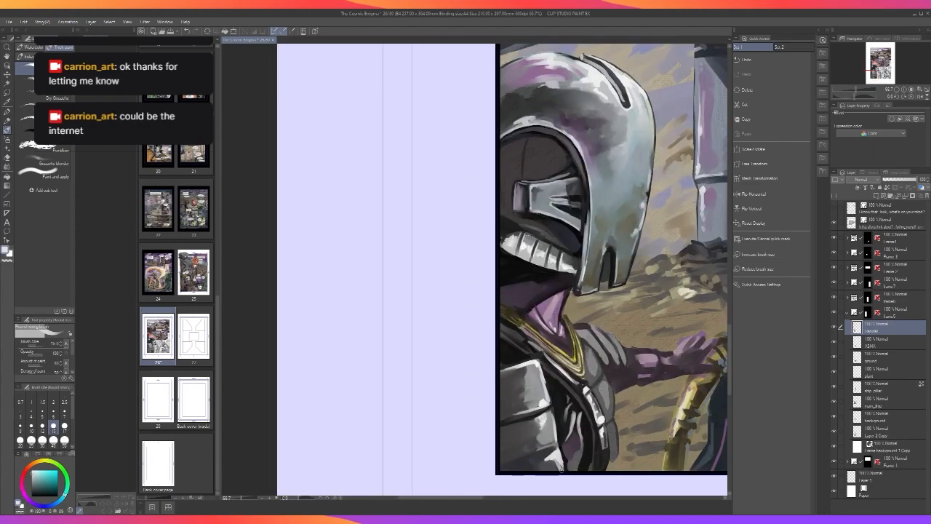
Sample the dark tone near the lower border and paint a fine dark line down the lower chest plate.
{"action": "left_click", "coordinate": [561, 457], "text": "alt"}
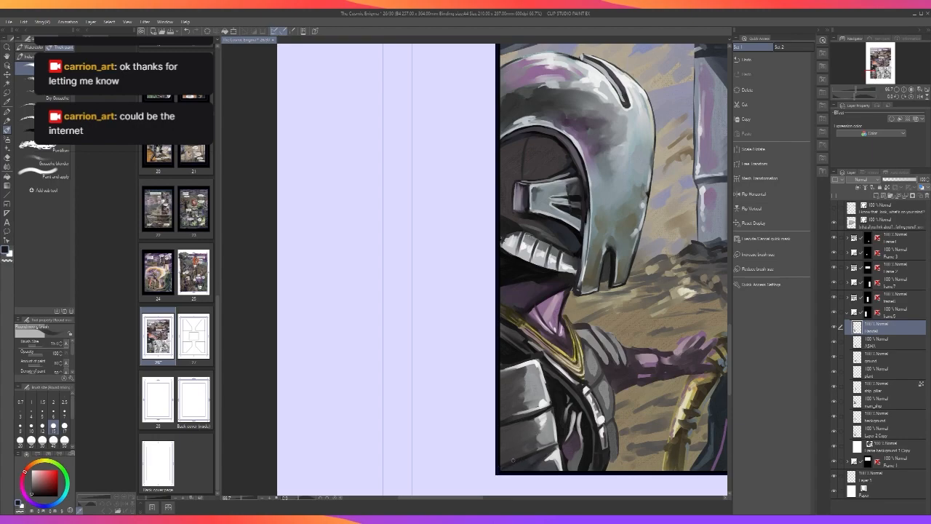
{"action": "key", "text": "bracketleft"}
{"action": "key", "text": "bracketleft"}
{"action": "key", "text": "bracketleft"}
{"action": "left_click_drag", "start_coordinate": [537, 426], "coordinate": [538, 445]}
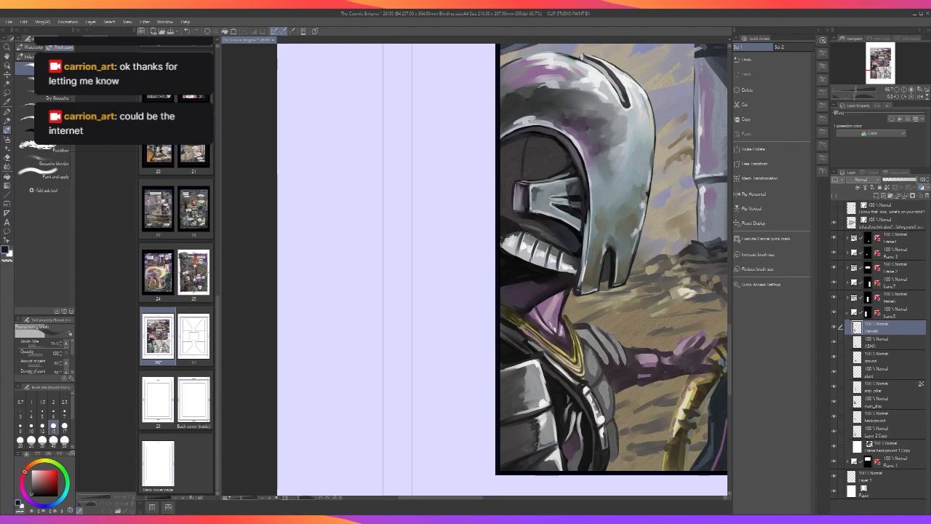
{"action": "scroll", "coordinate": [538, 444], "scroll_direction": "down", "scroll_amount": 2}
{"action": "scroll", "coordinate": [537, 443], "scroll_direction": "up", "scroll_amount": 2}
Define the chest plate's upper edge with a thin dark stroke and check the armour against the whole panel.
{"action": "key", "text": "bracketright"}
{"action": "key", "text": "bracketright"}
{"action": "key", "text": "bracketright"}
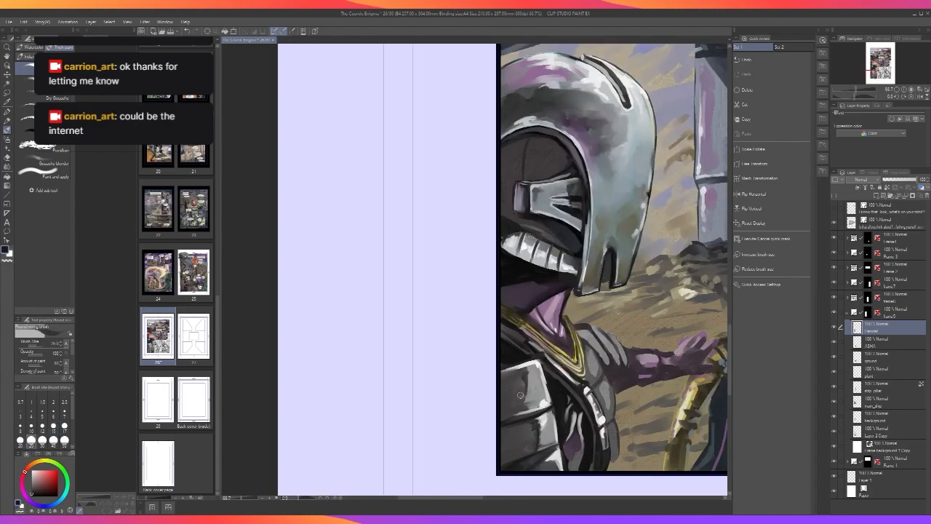
{"action": "key", "text": "bracketleft"}
{"action": "key", "text": "bracketleft"}
{"action": "key", "text": "bracketleft"}
{"action": "left_click_drag", "start_coordinate": [507, 371], "coordinate": [525, 364]}
{"action": "scroll", "coordinate": [510, 358], "scroll_direction": "down", "scroll_amount": 3}
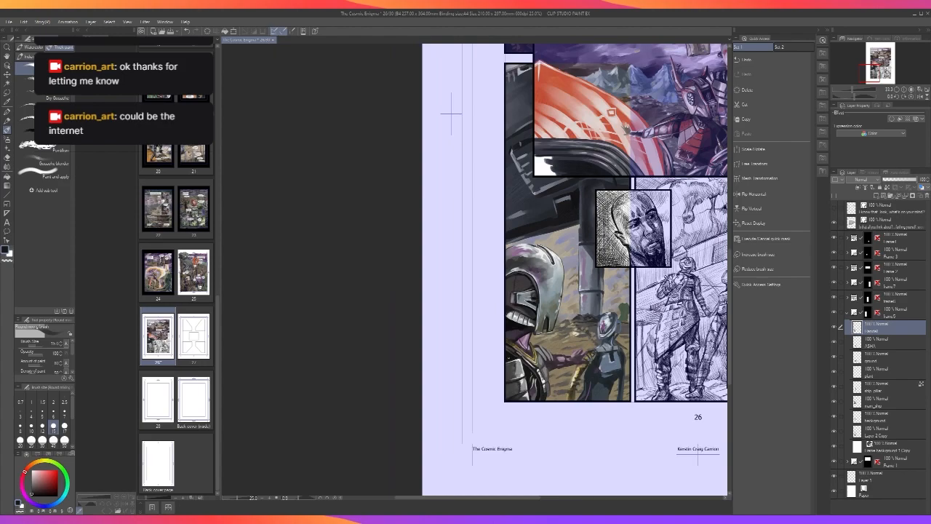
{"action": "scroll", "coordinate": [509, 358], "scroll_direction": "up", "scroll_amount": 2}
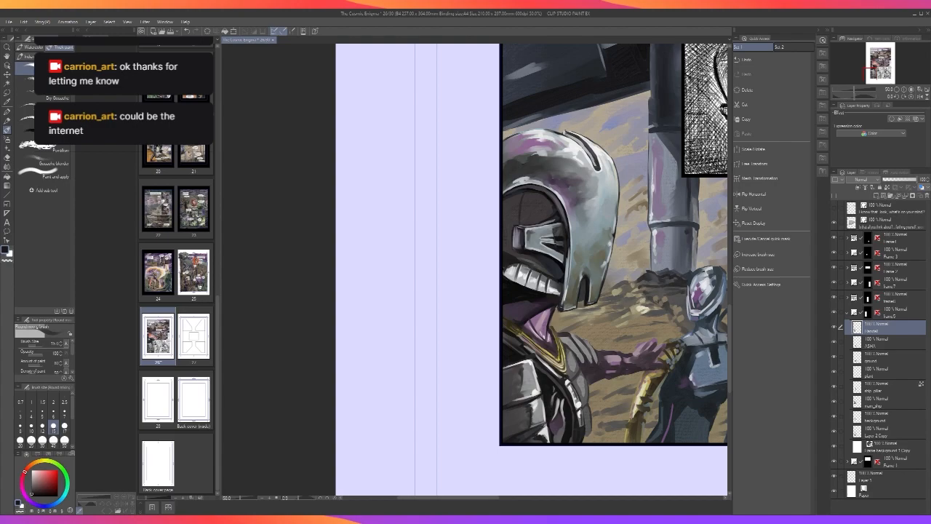
{"action": "scroll", "coordinate": [550, 416], "scroll_direction": "down", "scroll_amount": 1}
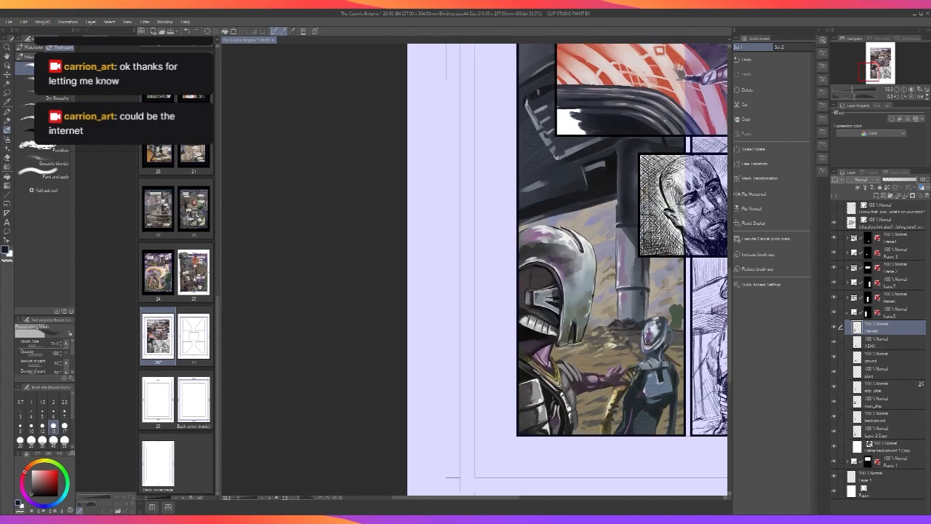
{"action": "scroll", "coordinate": [550, 415], "scroll_direction": "up", "scroll_amount": 1}
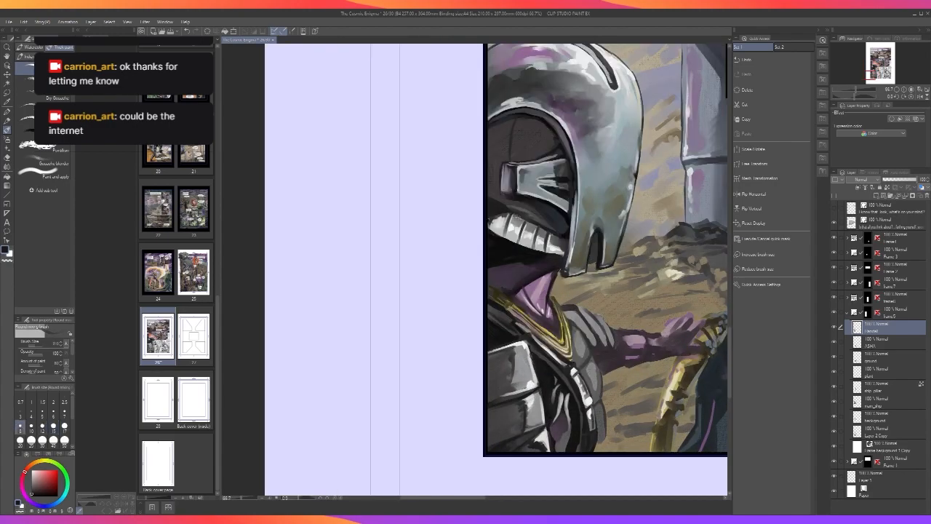
{"action": "scroll", "coordinate": [528, 347], "scroll_direction": "down", "scroll_amount": 2}
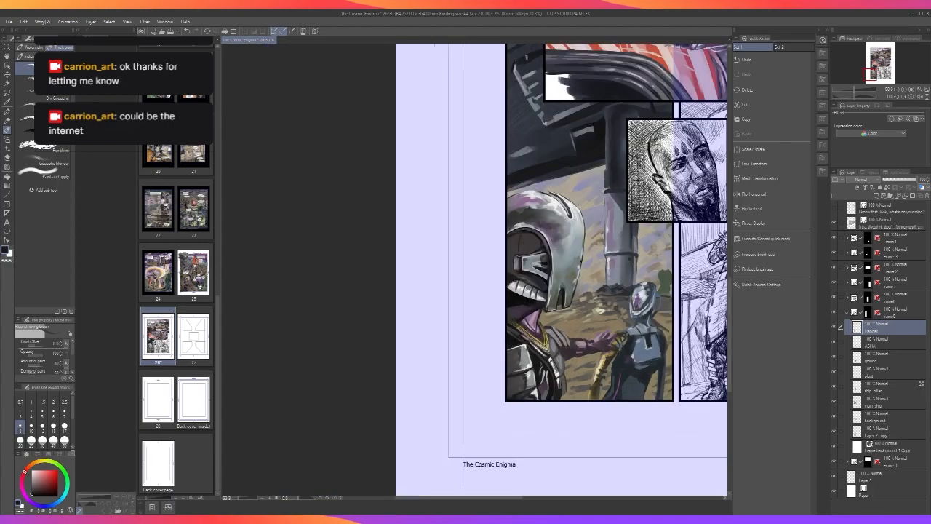
{"action": "scroll", "coordinate": [528, 347], "scroll_direction": "down", "scroll_amount": 1}
{"action": "scroll", "coordinate": [528, 347], "scroll_direction": "up", "scroll_amount": 3}
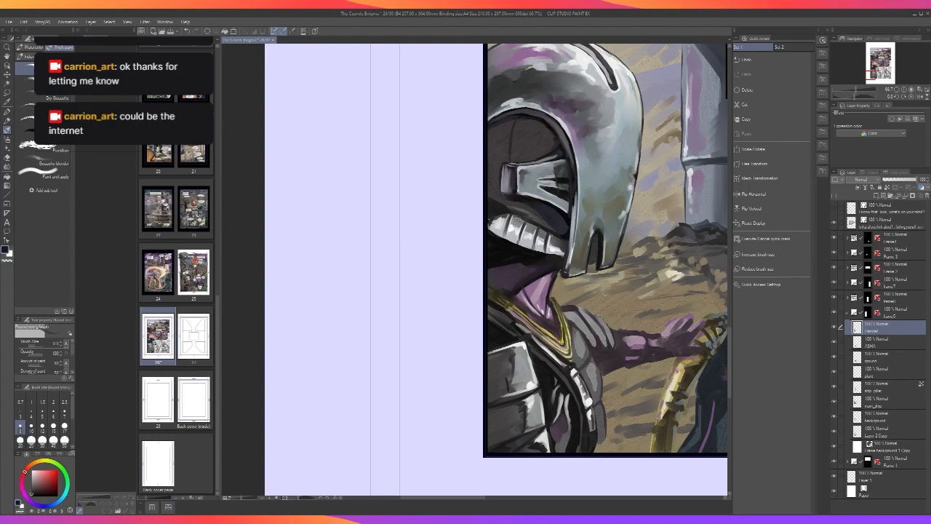
Sample the grey-blue tone from the upper chest plate and add a short pale vertical stroke across its middle.
{"action": "left_click", "coordinate": [509, 381], "text": "alt"}
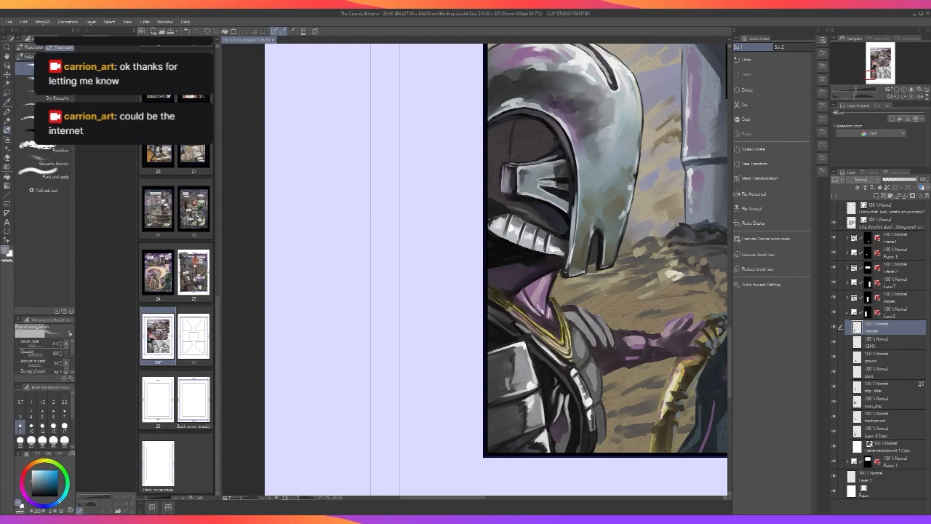
{"action": "left_click_drag", "start_coordinate": [512, 397], "coordinate": [510, 416]}
{"action": "scroll", "coordinate": [515, 404], "scroll_direction": "down", "scroll_amount": 1}
{"action": "scroll", "coordinate": [518, 404], "scroll_direction": "up", "scroll_amount": 1}
{"action": "scroll", "coordinate": [518, 405], "scroll_direction": "down", "scroll_amount": 1}
{"action": "scroll", "coordinate": [518, 405], "scroll_direction": "up", "scroll_amount": 1}
Sample dark tones from the armour and darken the shoulder armour's lower outer edge with a larger brush.
{"action": "left_click", "coordinate": [599, 436], "text": "alt"}
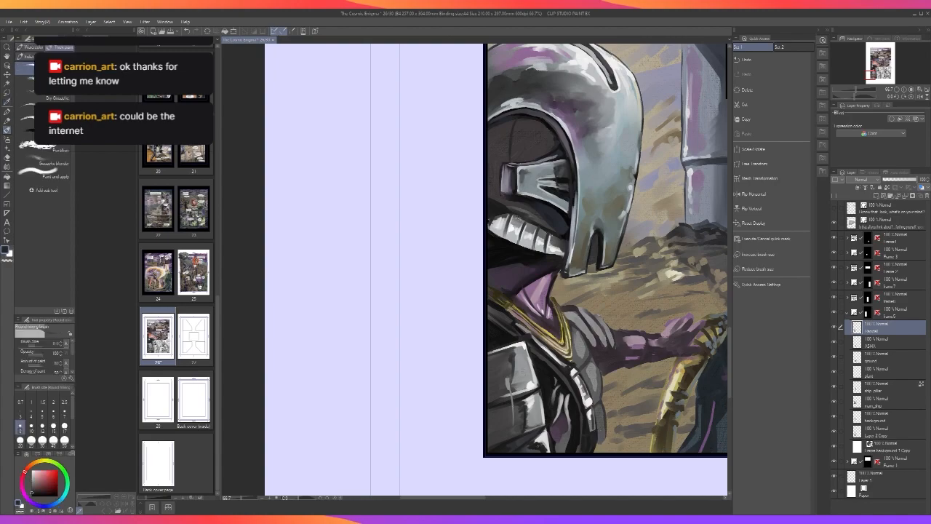
{"action": "left_click", "coordinate": [527, 440], "text": "alt"}
{"action": "key", "text": "bracketright"}
{"action": "key", "text": "bracketright"}
{"action": "key", "text": "bracketright"}
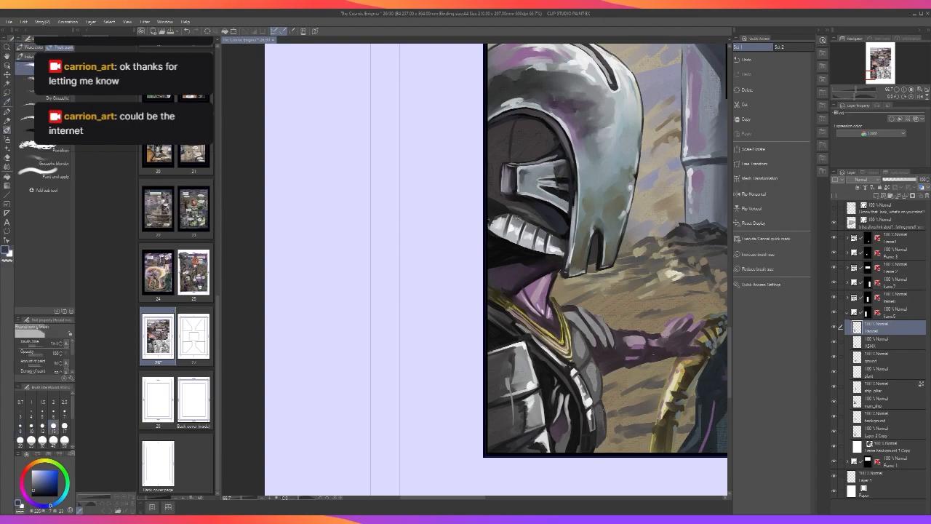
{"action": "left_click", "coordinate": [600, 435], "text": "alt"}
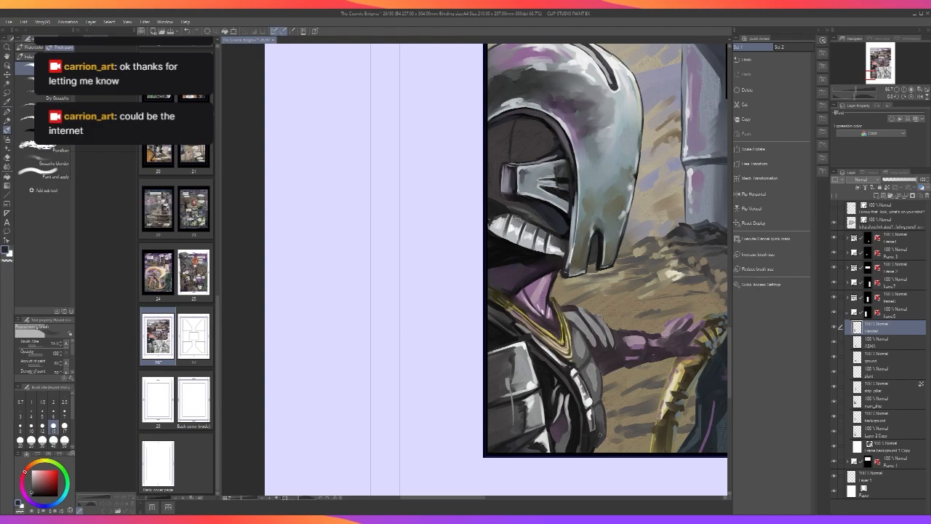
{"action": "key", "text": "bracketright"}
{"action": "key", "text": "bracketright"}
{"action": "key", "text": "bracketright"}
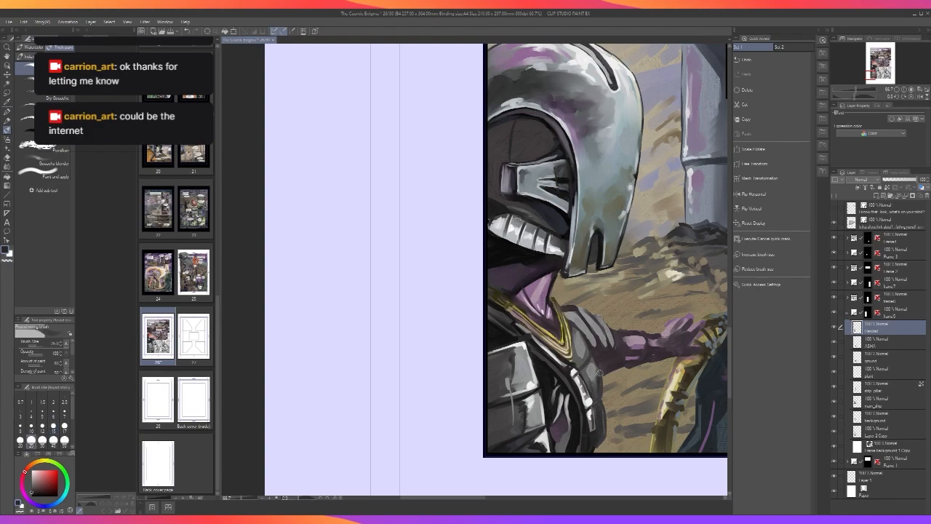
{"action": "key", "text": "ctrl+minus"}
{"action": "key", "text": "ctrl+minus"}
{"action": "scroll", "coordinate": [600, 375], "scroll_direction": "up", "scroll_amount": 2}
Sample the dark tone inside the shoulder armour and refine its lower outer contour with a smaller brush.
{"action": "left_click", "coordinate": [581, 416], "text": "alt"}
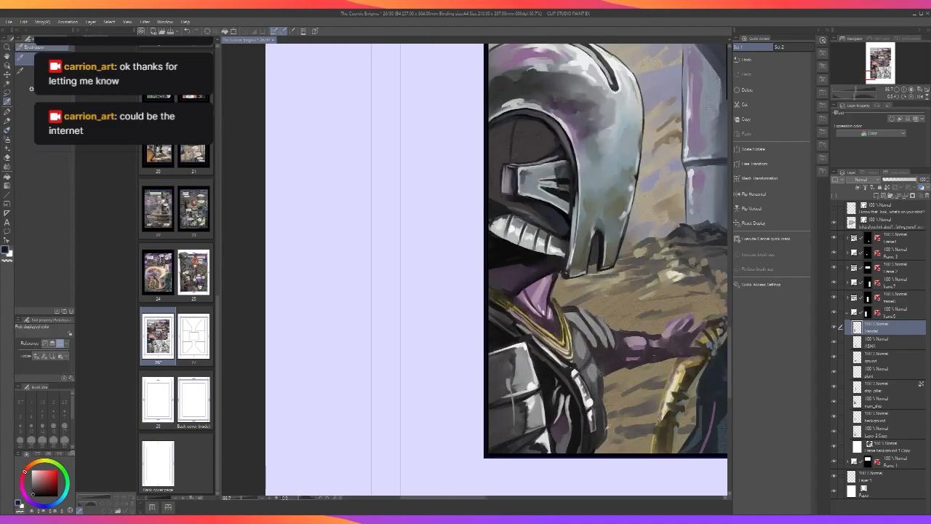
{"action": "key", "text": "bracketleft"}
{"action": "key", "text": "bracketleft"}
{"action": "key", "text": "bracketleft"}
{"action": "mouse_move", "coordinate": [596, 435]}
{"action": "left_mouse_down"}
{"action": "mouse_move", "coordinate": [599, 447]}
{"action": "mouse_move", "coordinate": [604, 439]}
{"action": "left_mouse_up"}
{"action": "scroll", "coordinate": [607, 391], "scroll_direction": "down", "scroll_amount": 1}
{"action": "scroll", "coordinate": [607, 391], "scroll_direction": "up", "scroll_amount": 1}
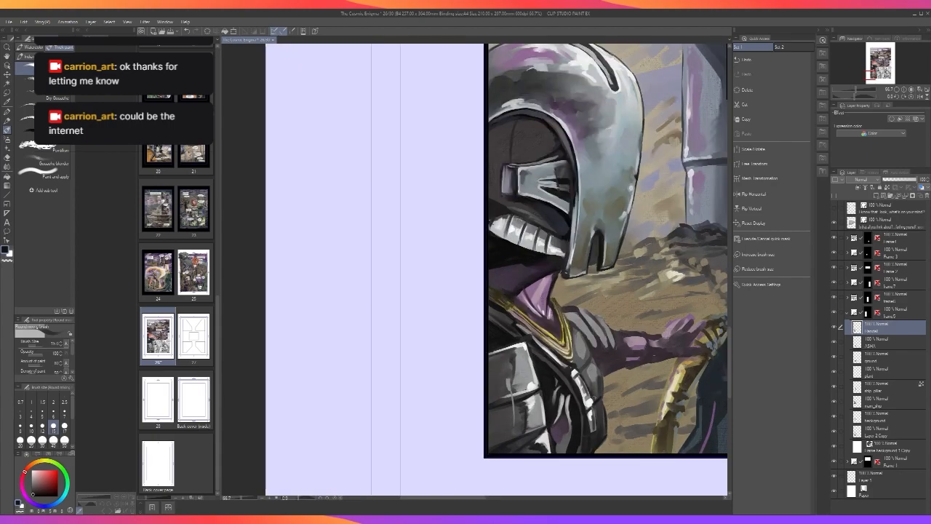
Refine the shoulder armour's lower outer edge with short dark strokes, reducing the brush size and checking the contour against the panel.
{"action": "mouse_move", "coordinate": [594, 393]}
{"action": "left_mouse_down"}
{"action": "mouse_move", "coordinate": [600, 372]}
{"action": "mouse_move", "coordinate": [597, 385]}
{"action": "left_mouse_up"}
{"action": "scroll", "coordinate": [598, 394], "scroll_direction": "down", "scroll_amount": 2}
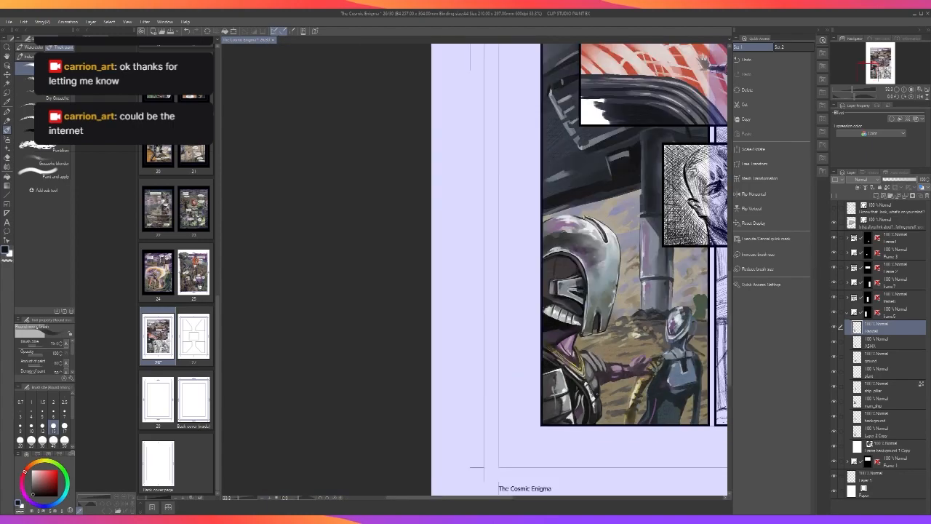
{"action": "scroll", "coordinate": [597, 394], "scroll_direction": "up", "scroll_amount": 2}
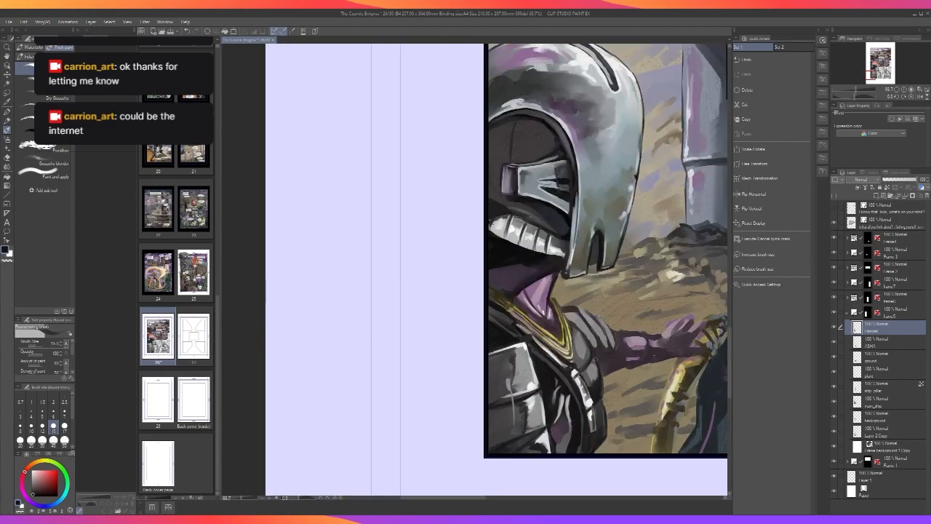
{"action": "scroll", "coordinate": [597, 358], "scroll_direction": "down", "scroll_amount": 2}
{"action": "scroll", "coordinate": [597, 357], "scroll_direction": "up", "scroll_amount": 2}
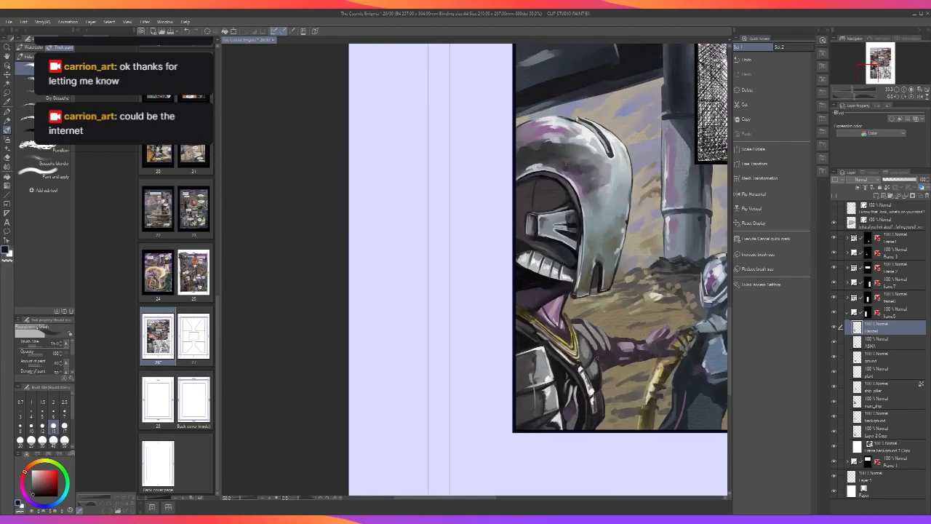
{"action": "key", "text": "["}
{"action": "key", "text": "["}
{"action": "left_click_drag", "start_coordinate": [607, 423], "coordinate": [596, 450]}
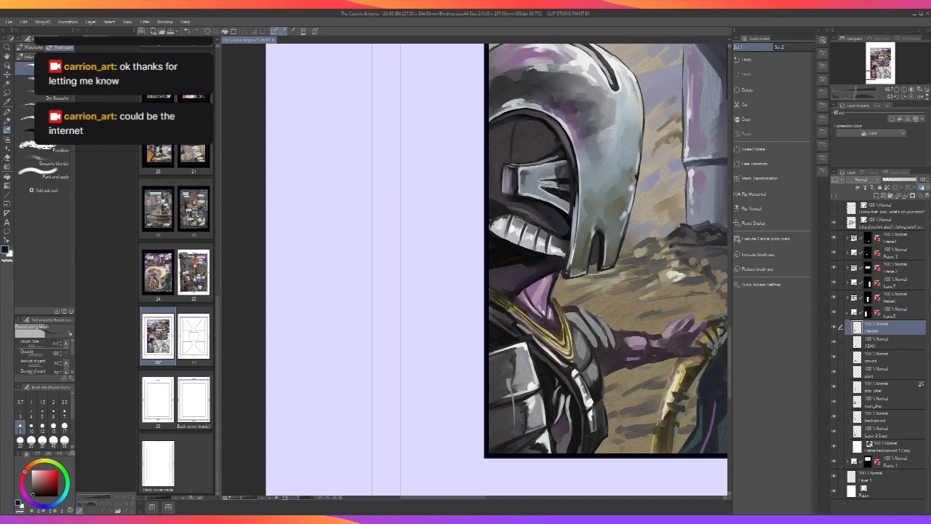
Darken the torso armour's outer contour below the arm, resampling the tone and enlarging the brush for the final stroke.
{"action": "left_click_drag", "start_coordinate": [608, 406], "coordinate": [608, 438]}
{"action": "key", "text": "i"}
{"action": "key", "text": "b"}
{"action": "key", "text": "bracketright"}
{"action": "key", "text": "bracketright"}
{"action": "scroll", "coordinate": [600, 364], "scroll_direction": "down", "scroll_amount": 1}
{"action": "scroll", "coordinate": [601, 365], "scroll_direction": "up", "scroll_amount": 1}
{"action": "left_click_drag", "start_coordinate": [604, 403], "coordinate": [603, 433]}
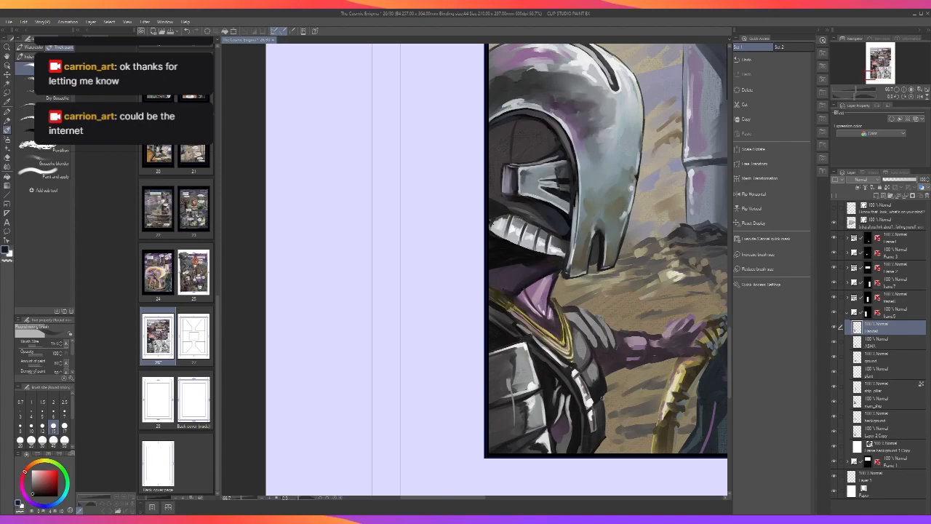
Examine how the armoured figure reads within the whole panel and across page 26.
{"action": "scroll", "coordinate": [605, 391], "scroll_direction": "down", "scroll_amount": 1}
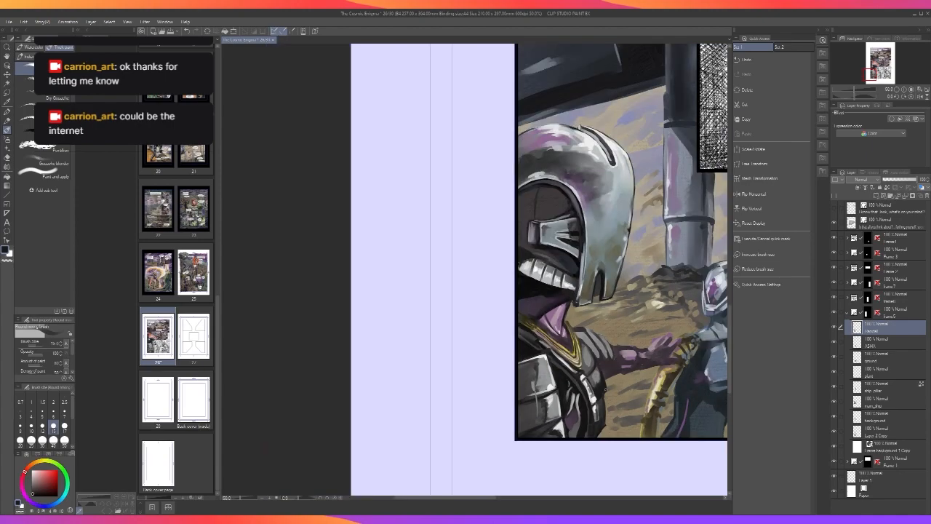
{"action": "scroll", "coordinate": [605, 391], "scroll_direction": "down", "scroll_amount": 1}
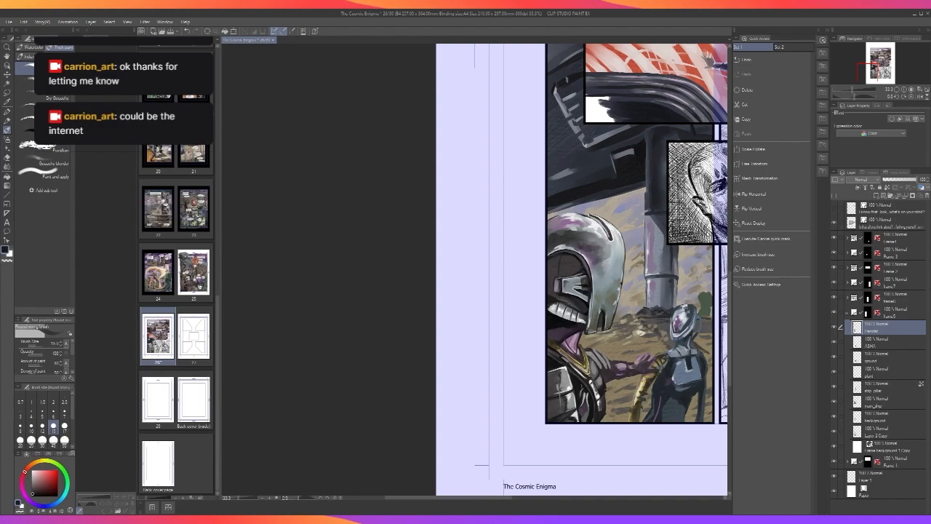
{"action": "left_click_drag", "start_coordinate": [646, 389], "coordinate": [582, 404]}
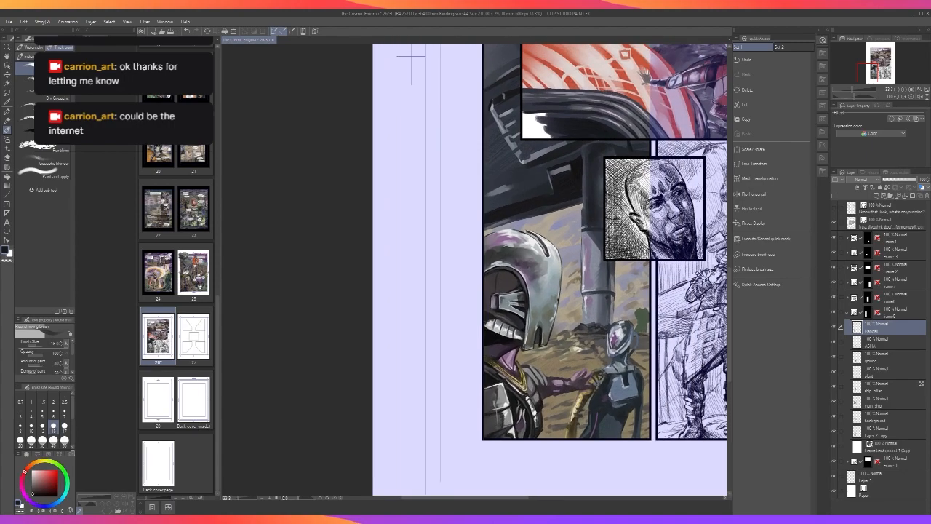
{"action": "scroll", "coordinate": [581, 405], "scroll_direction": "down", "scroll_amount": 1}
{"action": "scroll", "coordinate": [581, 405], "scroll_direction": "down", "scroll_amount": 1}
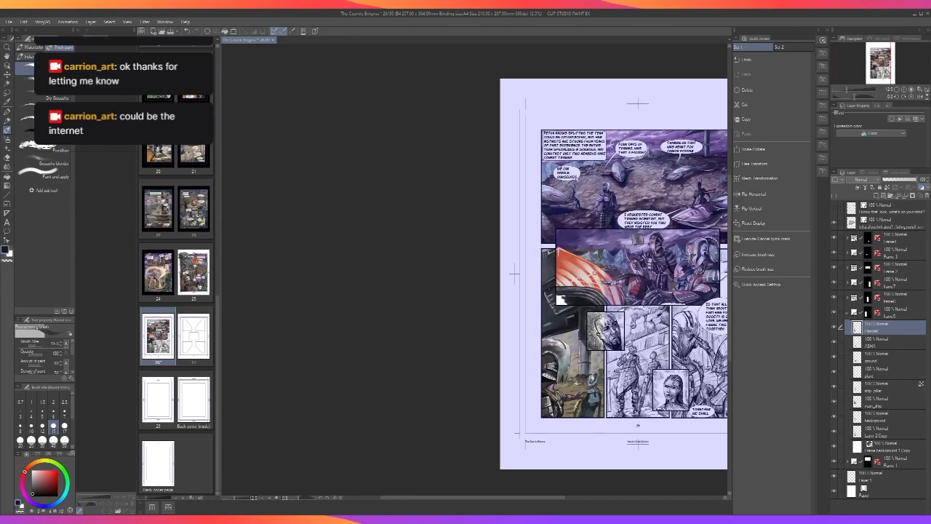
{"action": "scroll", "coordinate": [578, 408], "scroll_direction": "up", "scroll_amount": 1}
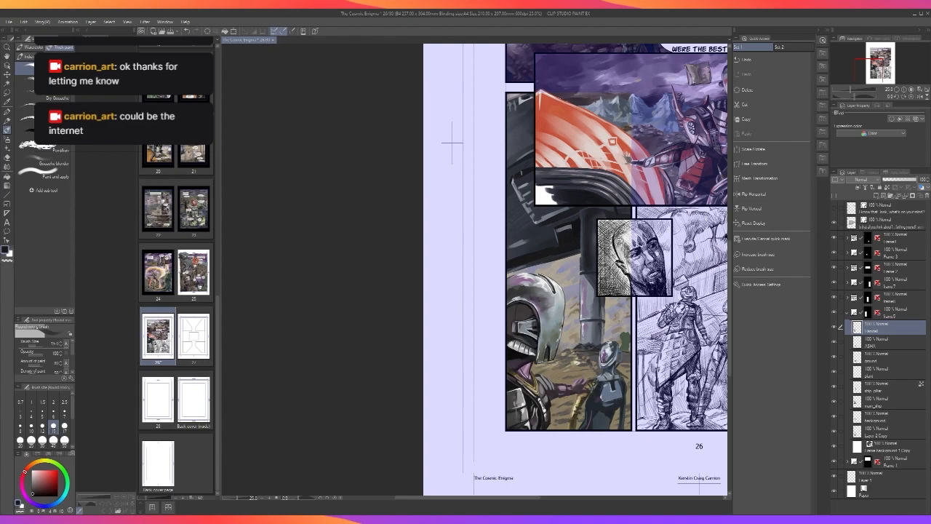
{"action": "scroll", "coordinate": [578, 407], "scroll_direction": "up", "scroll_amount": 1}
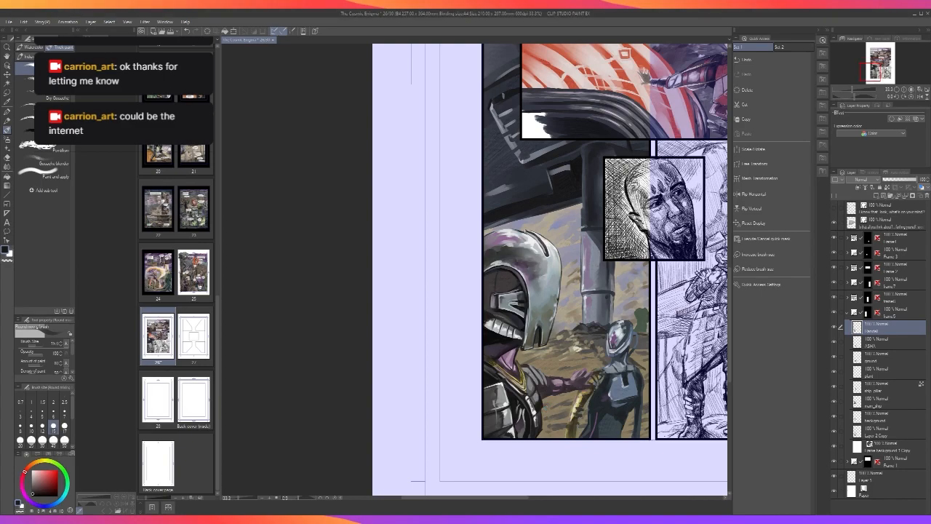
{"action": "scroll", "coordinate": [543, 397], "scroll_direction": "up", "scroll_amount": 2}
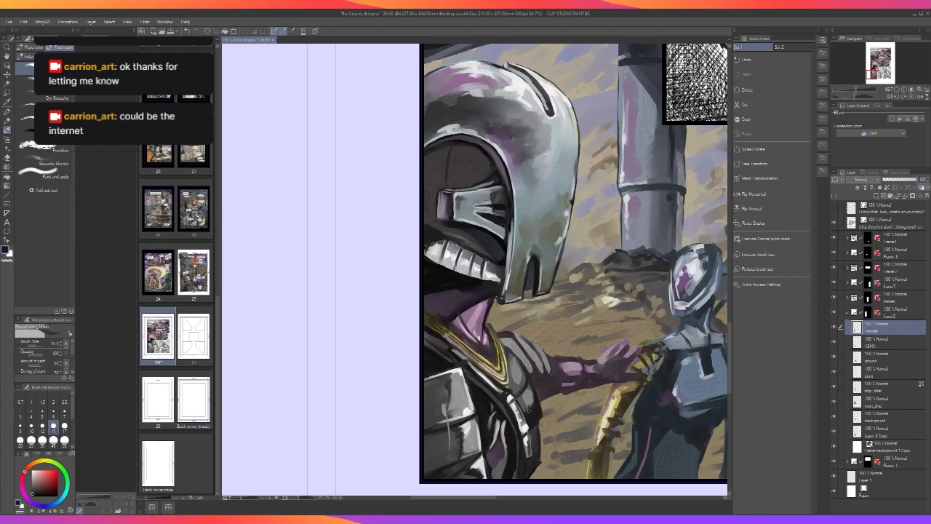
Sample a dark tone from the torso armour's outer edge and add a short stroke on the shoulder pad's lower edge.
{"action": "key", "text": "i"}
{"action": "key", "text": "b"}
{"action": "key", "text": "i"}
{"action": "left_click", "coordinate": [538, 408]}
{"action": "key", "text": "b"}
{"action": "key", "text": "bracketleft"}
{"action": "key", "text": "bracketleft"}
{"action": "key", "text": "bracketleft"}
{"action": "key", "text": "bracketleft"}
{"action": "key", "text": "bracketleft"}
{"action": "key", "text": "bracketleft"}
{"action": "key", "text": "bracketright"}
{"action": "key", "text": "bracketright"}
{"action": "key", "text": "bracketright"}
{"action": "mouse_move", "coordinate": [536, 381]}
{"action": "left_mouse_down"}
{"action": "mouse_move", "coordinate": [538, 398]}
{"action": "mouse_move", "coordinate": [547, 371]}
{"action": "left_mouse_up"}
Darken the outer side of the shoulder pad above the arm with a larger brush.
{"action": "key", "text": "bracketright"}
{"action": "key", "text": "bracketright"}
{"action": "key", "text": "bracketright"}
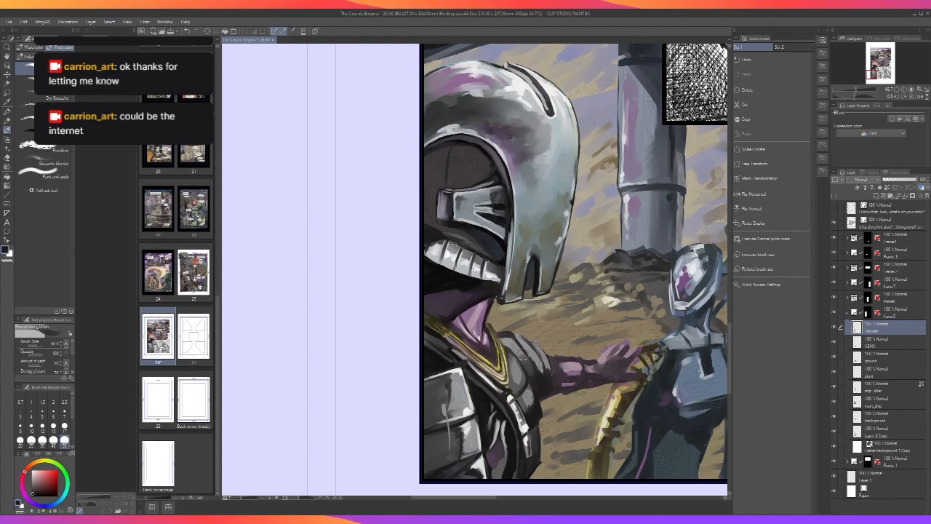
{"action": "left_click_drag", "start_coordinate": [546, 370], "coordinate": [543, 356]}
Paint a dark stroke from the collar across the top of the shoulder pad with a smaller brush and check the panel.
{"action": "key", "text": "bracketleft"}
{"action": "key", "text": "bracketleft"}
{"action": "key", "text": "bracketleft"}
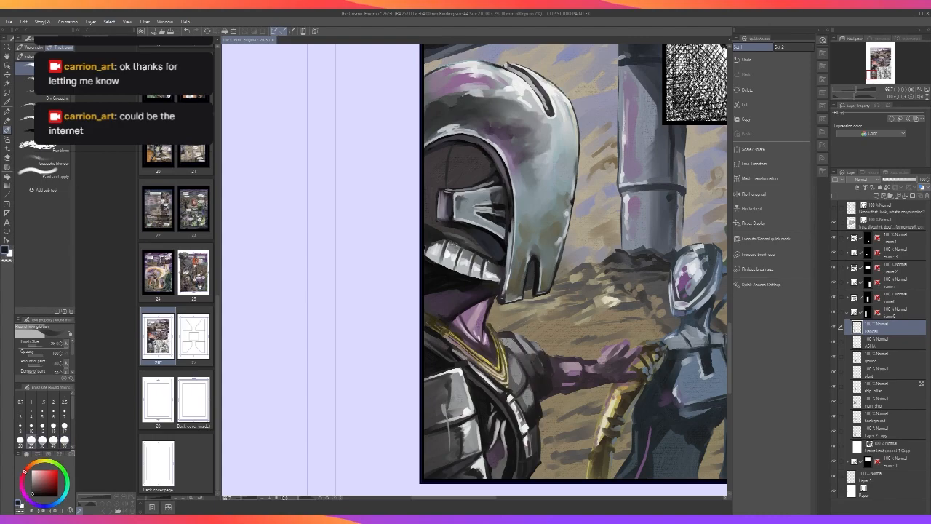
{"action": "mouse_move", "coordinate": [499, 339]}
{"action": "left_mouse_down"}
{"action": "mouse_move", "coordinate": [543, 358]}
{"action": "mouse_move", "coordinate": [523, 360]}
{"action": "mouse_move", "coordinate": [533, 363]}
{"action": "left_mouse_up"}
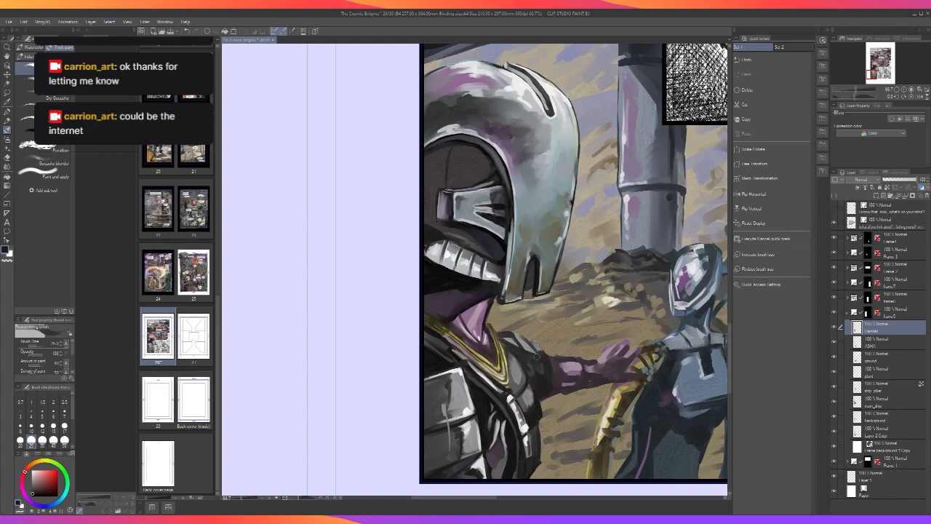
{"action": "scroll", "coordinate": [536, 357], "scroll_direction": "down", "scroll_amount": 3}
{"action": "scroll", "coordinate": [536, 356], "scroll_direction": "up", "scroll_amount": 3}
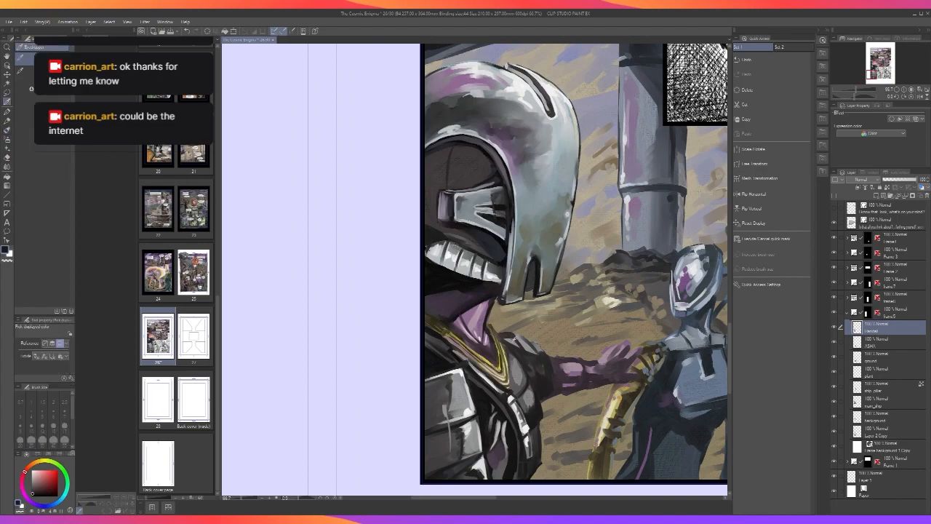
Sample a pale grey from the shoulder pad and compare the figure with the armoured characters in the middle panel.
{"action": "left_click", "coordinate": [508, 336], "text": "alt"}
{"action": "scroll", "coordinate": [509, 331], "scroll_direction": "down", "scroll_amount": 2}
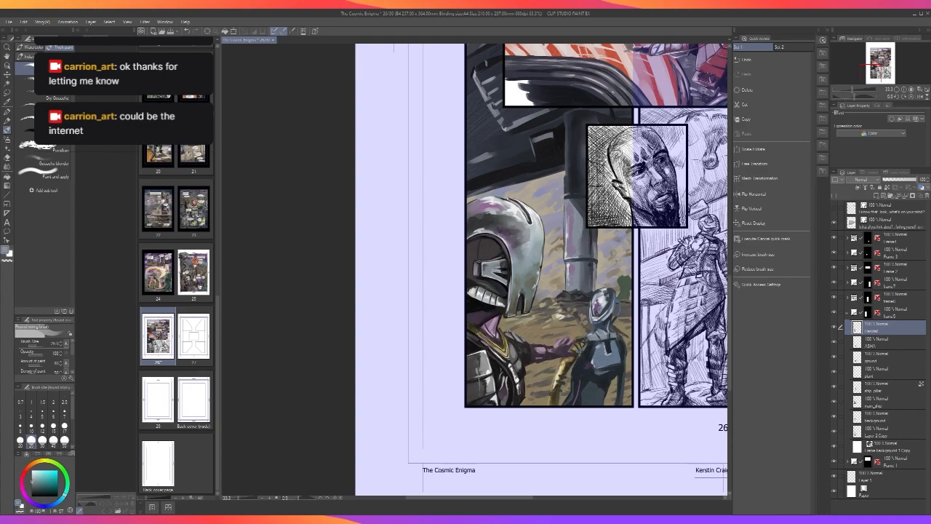
{"action": "left_click_drag", "start_coordinate": [626, 46], "coordinate": [406, 283]}
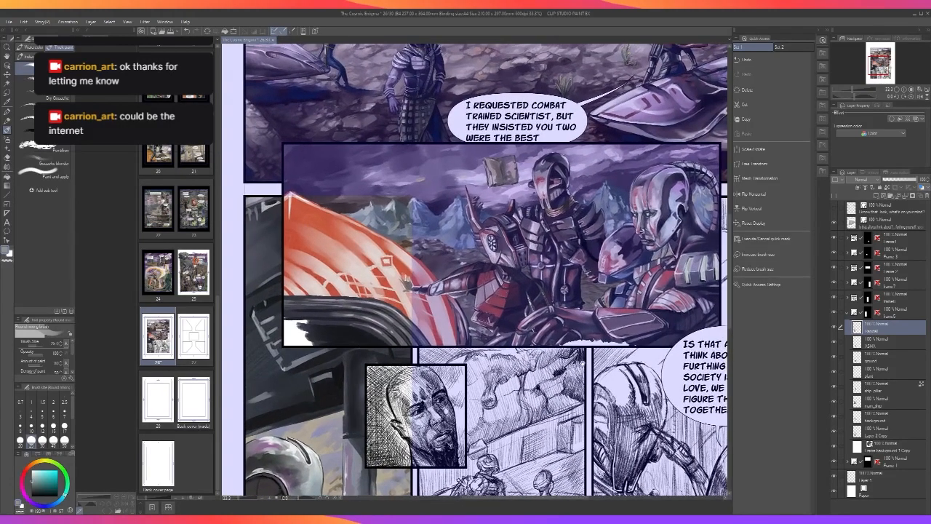
{"action": "left_click_drag", "start_coordinate": [475, 427], "coordinate": [649, 255]}
{"action": "scroll", "coordinate": [466, 410], "scroll_direction": "up", "scroll_amount": 2}
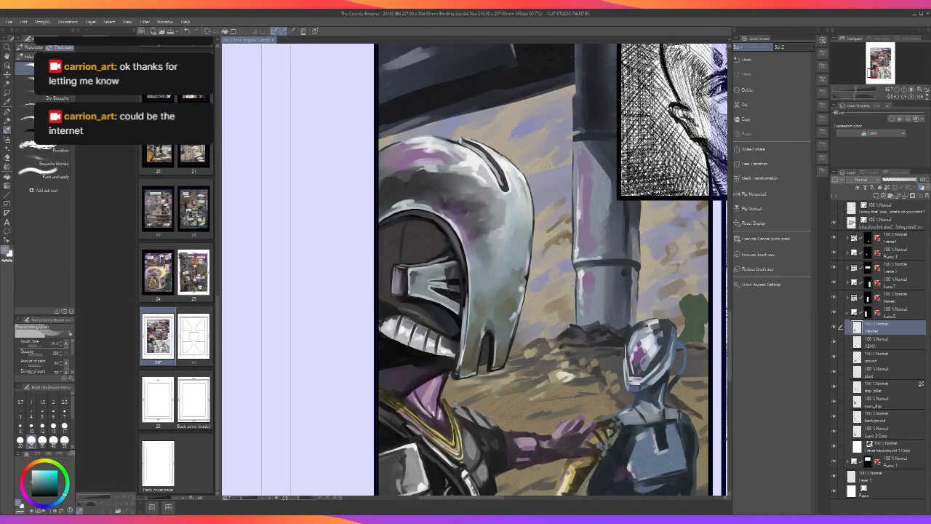
Sample dark and grey tones around the shoulder pad's top and rework its upper edge with progressively smaller brush sizes.
{"action": "left_click", "coordinate": [467, 412], "text": "alt"}
{"action": "key", "text": "bracketleft"}
{"action": "key", "text": "bracketleft"}
{"action": "key", "text": "bracketleft"}
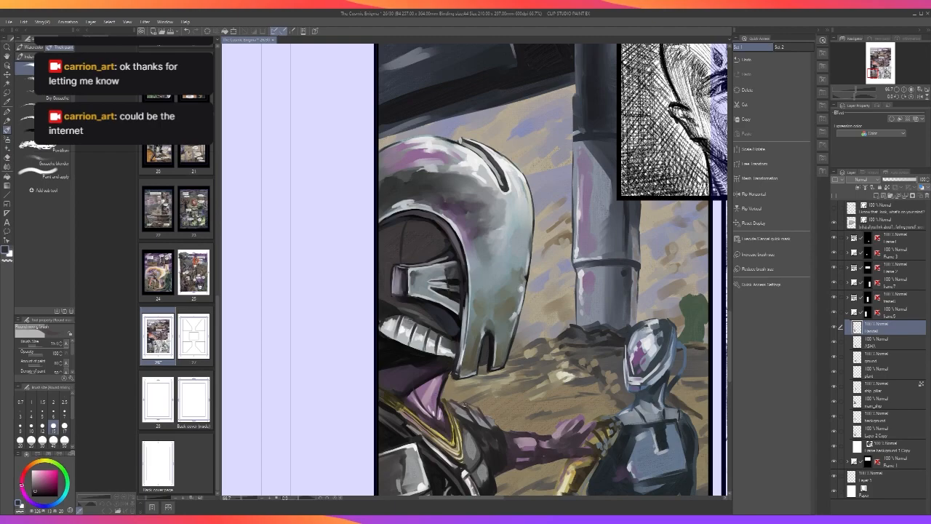
{"action": "left_click", "coordinate": [476, 413], "text": "alt"}
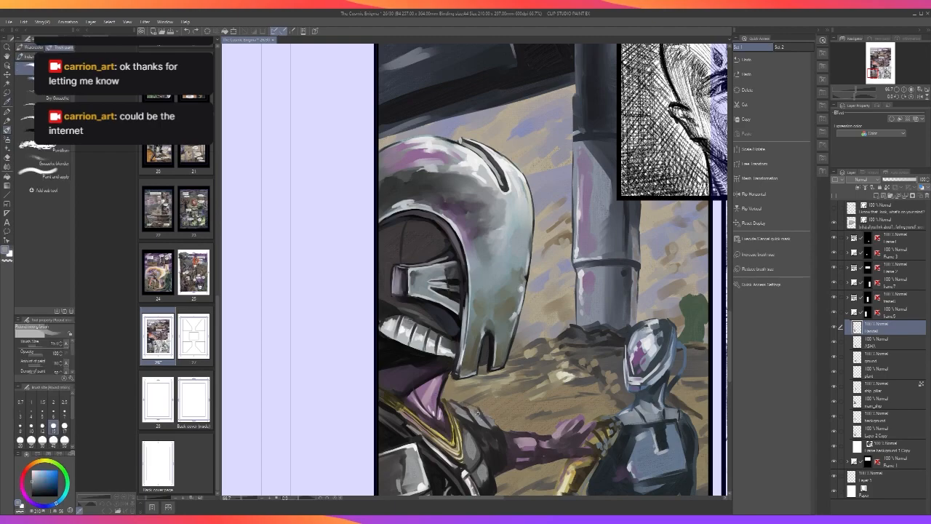
{"action": "left_click", "coordinate": [477, 409], "text": "alt"}
{"action": "key", "text": "bracketleft"}
{"action": "key", "text": "bracketleft"}
{"action": "key", "text": "bracketleft"}
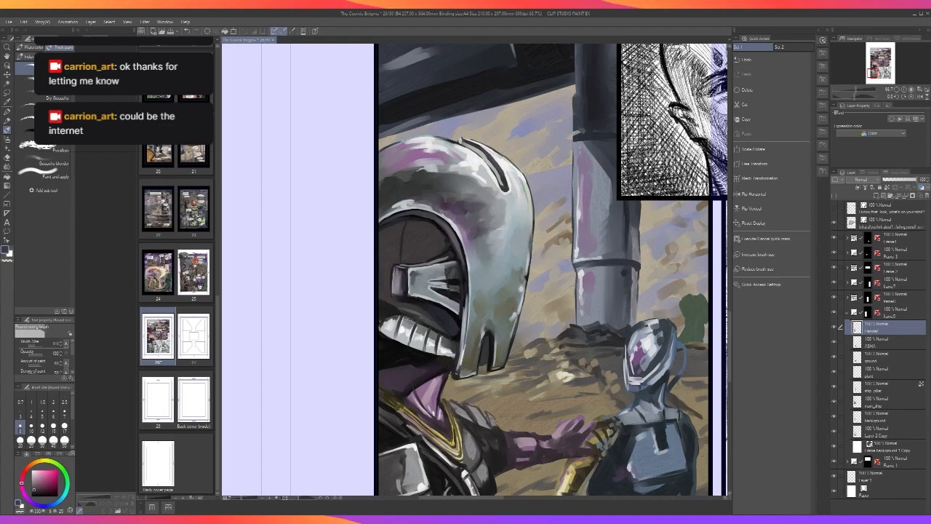
Resample pale and dark tones from the shoulder pad's top and refine its upper shading, varying the brush size.
{"action": "left_click", "coordinate": [477, 408], "text": "alt"}
{"action": "key", "text": "bracketright"}
{"action": "key", "text": "bracketright"}
{"action": "key", "text": "bracketright"}
{"action": "key", "text": "bracketright"}
{"action": "key", "text": "bracketright"}
{"action": "key", "text": "bracketright"}
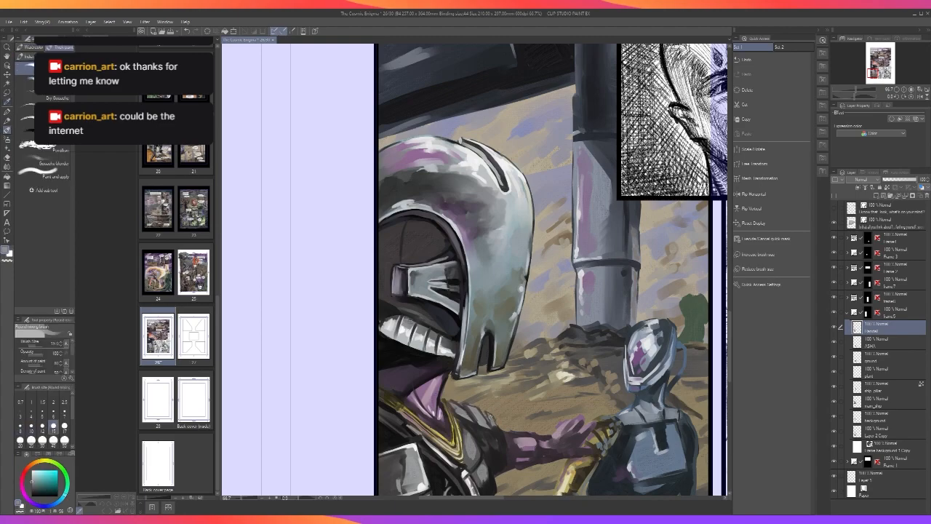
{"action": "left_click", "coordinate": [474, 409], "text": "alt"}
{"action": "key", "text": "bracketleft"}
{"action": "key", "text": "bracketleft"}
{"action": "key", "text": "bracketleft"}
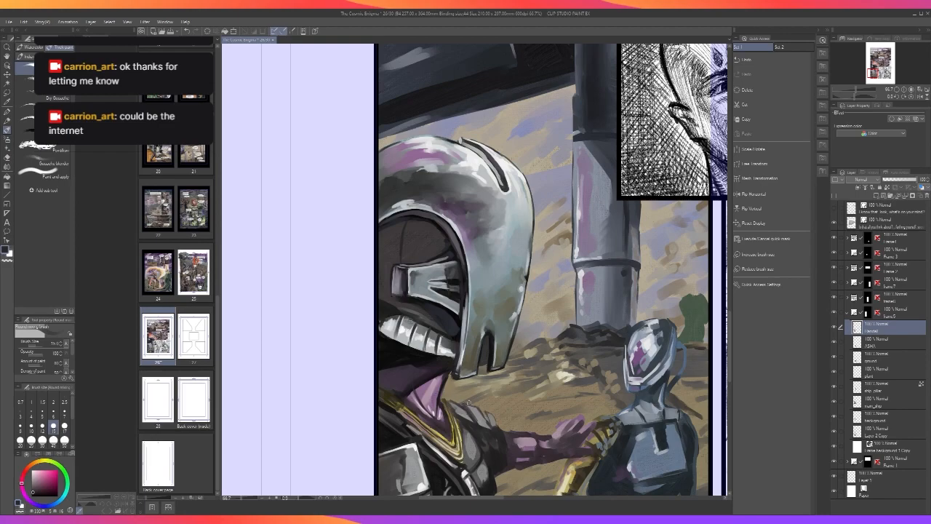
Sample tones from the chest plate, collar and helmet rim, and add a thin pale highlight along the shoulder pad's upper edge.
{"action": "scroll", "coordinate": [486, 412], "scroll_direction": "down", "scroll_amount": 2}
{"action": "scroll", "coordinate": [486, 413], "scroll_direction": "up", "scroll_amount": 2}
{"action": "left_click", "coordinate": [425, 467], "text": "alt"}
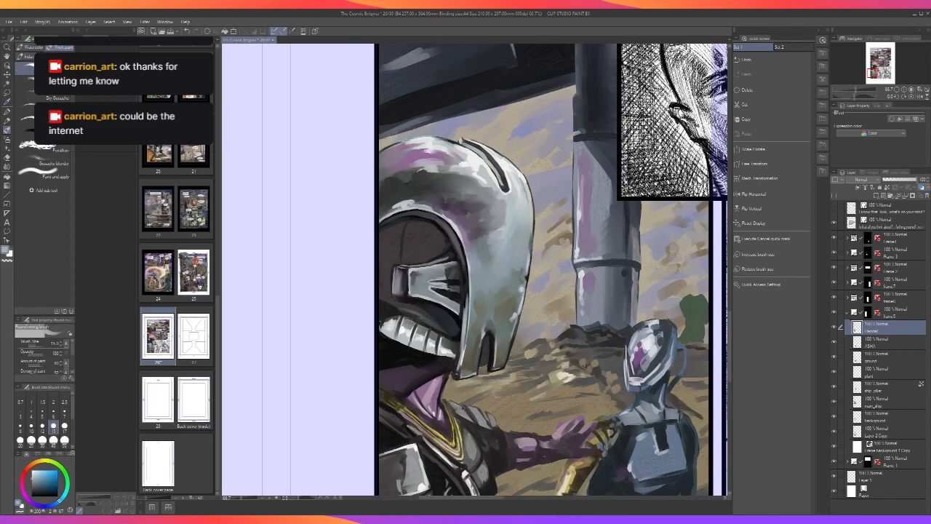
{"action": "key", "text": "alt"}
{"action": "left_click", "coordinate": [452, 400], "text": "alt"}
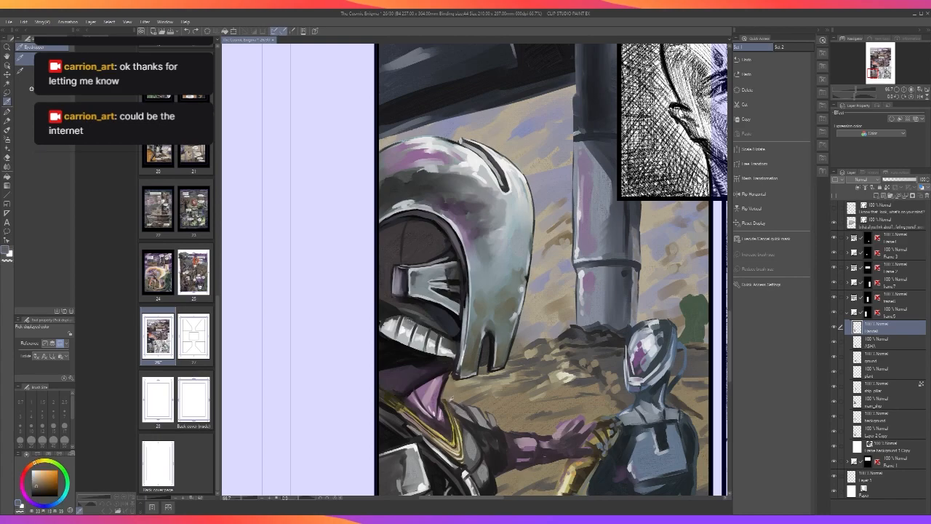
{"action": "left_click", "coordinate": [463, 356], "text": "alt"}
{"action": "key", "text": "bracketleft"}
{"action": "key", "text": "bracketleft"}
{"action": "key", "text": "bracketleft"}
{"action": "left_click_drag", "start_coordinate": [454, 405], "coordinate": [478, 412]}
{"action": "key", "text": "bracketright"}
{"action": "key", "text": "bracketright"}
{"action": "key", "text": "bracketright"}
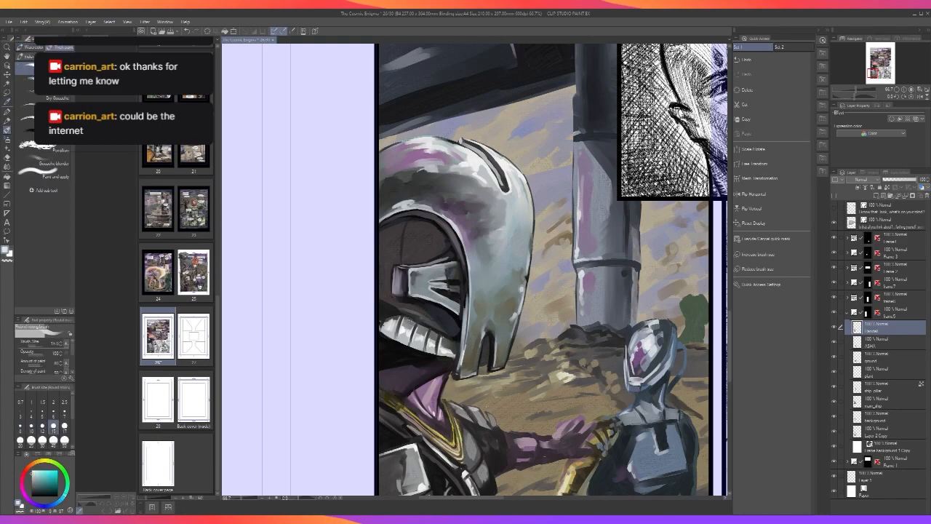
Shade the helmeted figure's outstretched forearm using dark purple tones sampled from the painting.
{"action": "scroll", "coordinate": [485, 406], "scroll_direction": "down", "scroll_amount": 2}
{"action": "scroll", "coordinate": [485, 406], "scroll_direction": "up", "scroll_amount": 2}
{"action": "left_click", "coordinate": [499, 429], "text": "alt"}
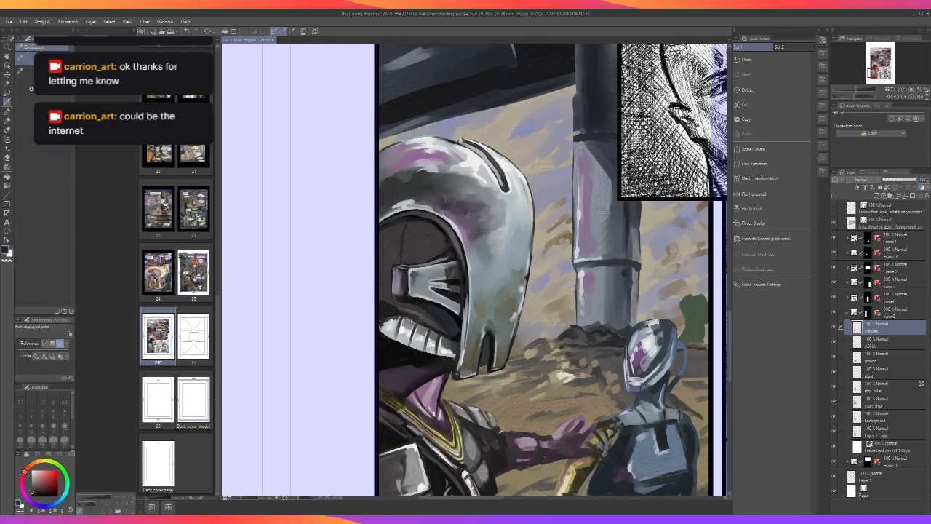
{"action": "left_click", "coordinate": [512, 437], "text": "alt"}
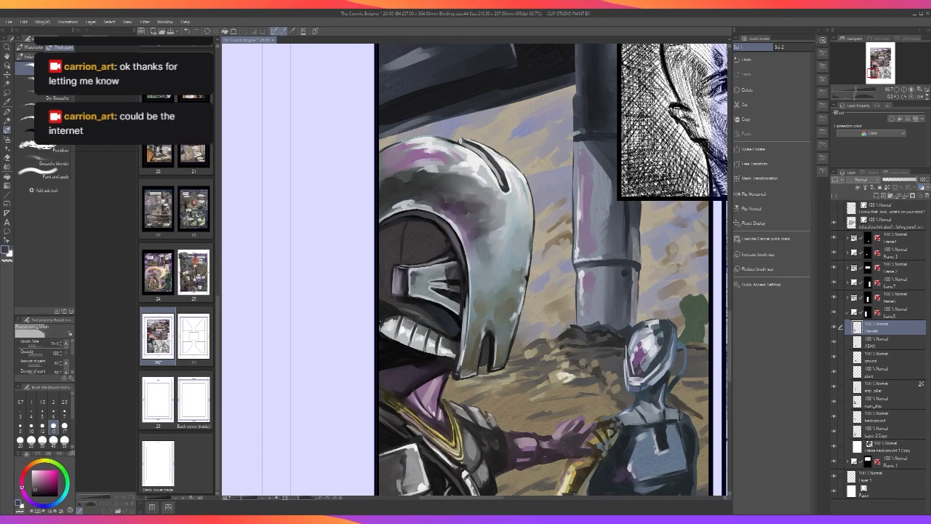
{"action": "scroll", "coordinate": [485, 405], "scroll_direction": "down", "scroll_amount": 3}
{"action": "scroll", "coordinate": [485, 406], "scroll_direction": "up", "scroll_amount": 3}
{"action": "mouse_move", "coordinate": [536, 454]}
{"action": "left_mouse_down"}
{"action": "mouse_move", "coordinate": [621, 393]}
{"action": "mouse_move", "coordinate": [583, 416]}
{"action": "left_mouse_up"}
{"action": "scroll", "coordinate": [633, 451], "scroll_direction": "down", "scroll_amount": 3}
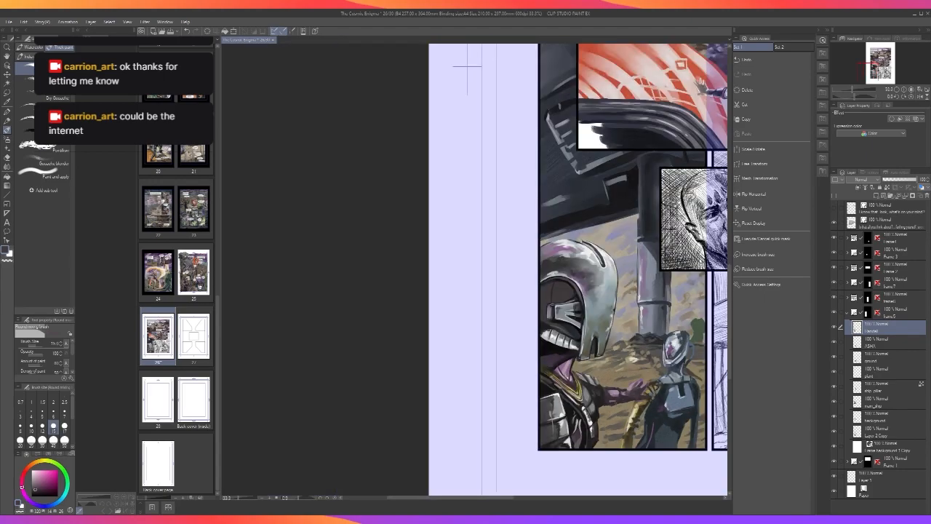
{"action": "scroll", "coordinate": [633, 450], "scroll_direction": "up", "scroll_amount": 3}
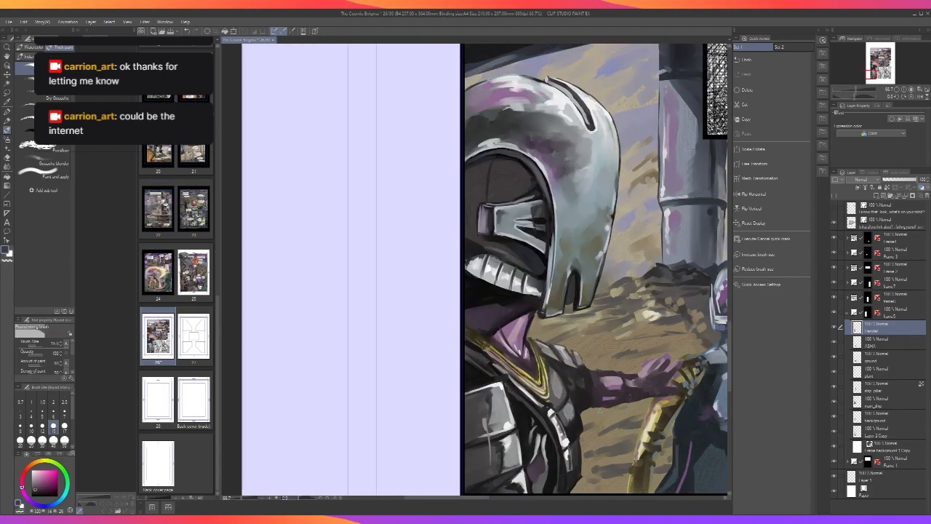
{"action": "scroll", "coordinate": [625, 415], "scroll_direction": "down", "scroll_amount": 2}
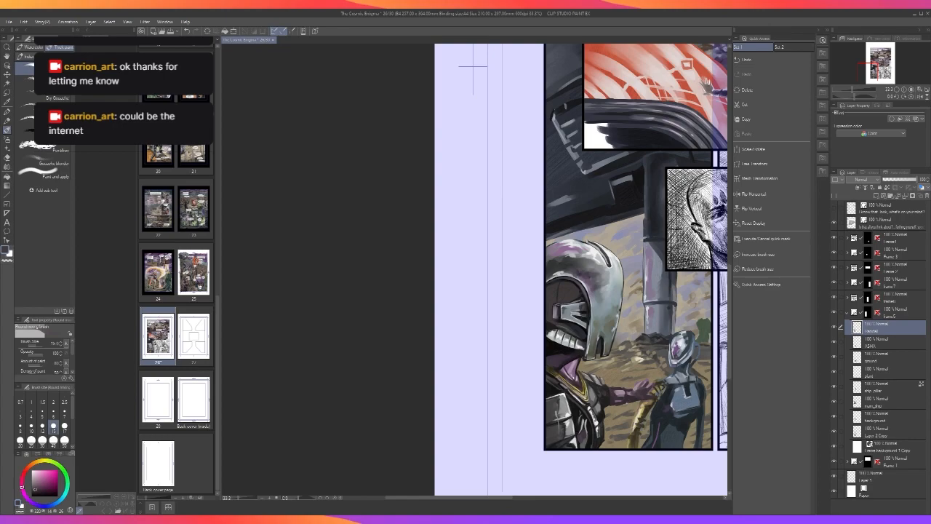
{"action": "scroll", "coordinate": [627, 403], "scroll_direction": "up", "scroll_amount": 2}
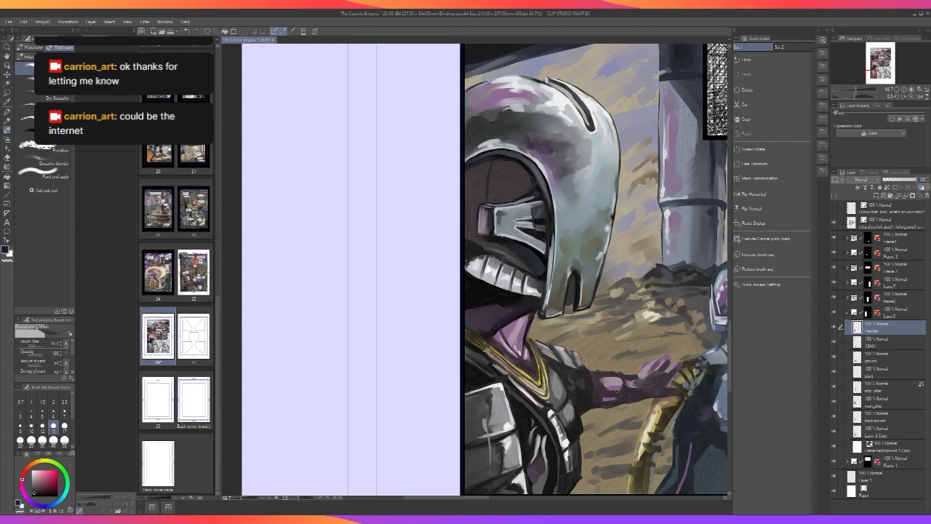
Darken the underside of the outstretched forearm and its edge toward the hand with near-black strokes.
{"action": "scroll", "coordinate": [617, 390], "scroll_direction": "up", "scroll_amount": 1}
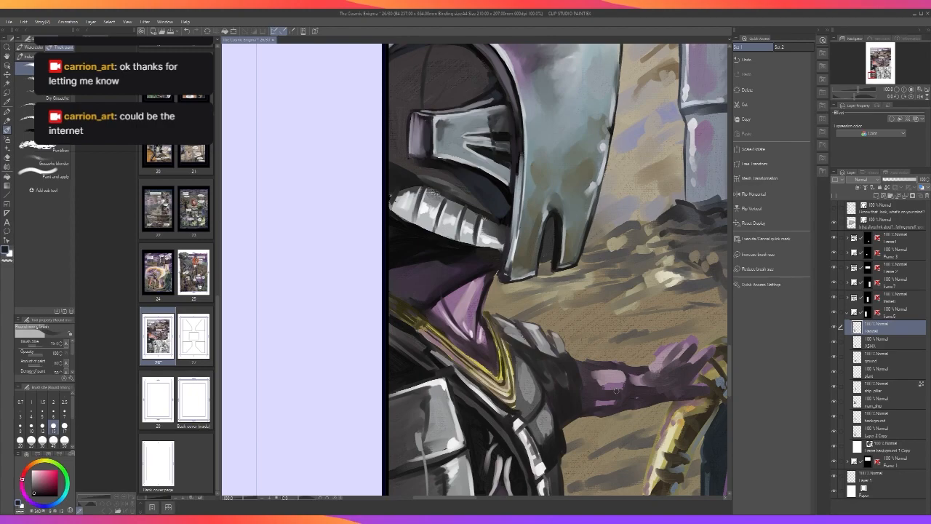
{"action": "mouse_move", "coordinate": [622, 394]}
{"action": "left_mouse_down"}
{"action": "mouse_move", "coordinate": [586, 402]}
{"action": "mouse_move", "coordinate": [626, 398]}
{"action": "mouse_move", "coordinate": [586, 400]}
{"action": "mouse_move", "coordinate": [603, 363]}
{"action": "mouse_move", "coordinate": [647, 365]}
{"action": "left_mouse_up"}
{"action": "scroll", "coordinate": [654, 360], "scroll_direction": "down", "scroll_amount": 2}
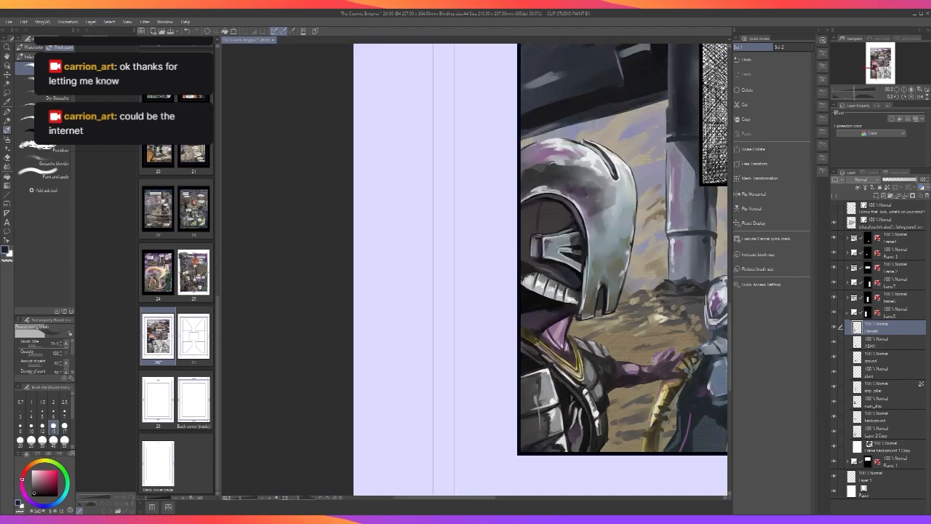
{"action": "scroll", "coordinate": [653, 360], "scroll_direction": "down", "scroll_amount": 1}
{"action": "scroll", "coordinate": [653, 359], "scroll_direction": "up", "scroll_amount": 2}
{"action": "scroll", "coordinate": [655, 357], "scroll_direction": "up", "scroll_amount": 1}
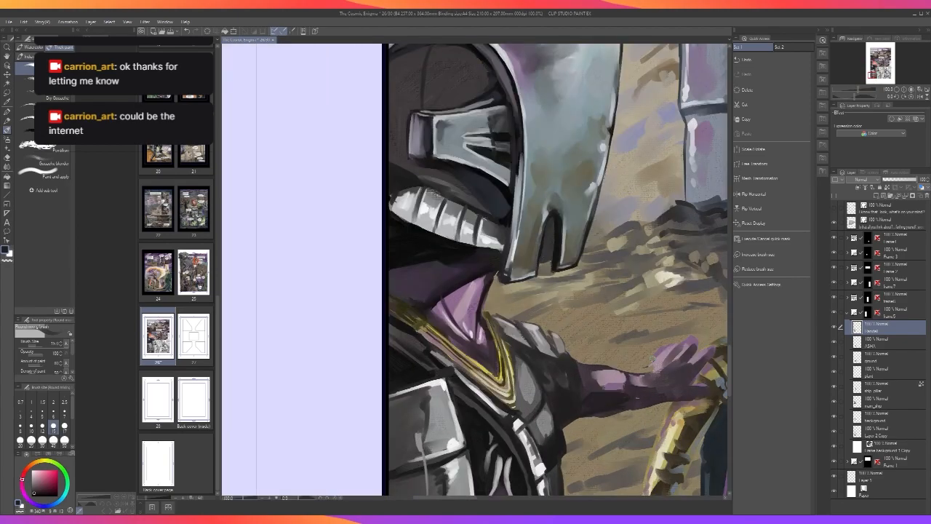
{"action": "mouse_move", "coordinate": [596, 383]}
{"action": "left_mouse_down"}
{"action": "mouse_move", "coordinate": [626, 387]}
{"action": "mouse_move", "coordinate": [597, 383]}
{"action": "mouse_move", "coordinate": [605, 389]}
{"action": "mouse_move", "coordinate": [623, 391]}
{"action": "mouse_move", "coordinate": [602, 374]}
{"action": "mouse_move", "coordinate": [596, 385]}
{"action": "mouse_move", "coordinate": [656, 368]}
{"action": "left_mouse_up"}
Sample purple tones from the arm and blend them over the forearm and wrist with a larger brush.
{"action": "left_click", "coordinate": [592, 367], "text": "alt"}
{"action": "key", "text": "bracketright"}
{"action": "key", "text": "bracketright"}
{"action": "key", "text": "bracketright"}
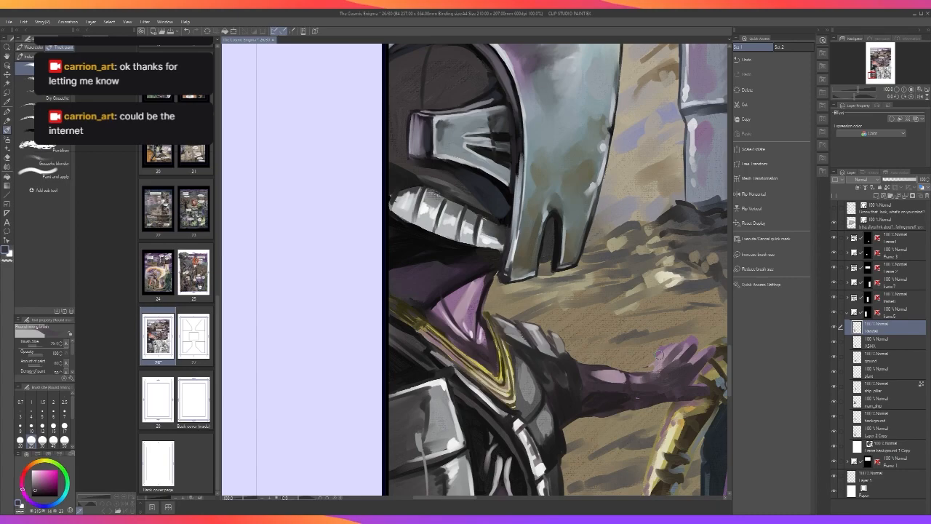
{"action": "scroll", "coordinate": [683, 326], "scroll_direction": "down", "scroll_amount": 2}
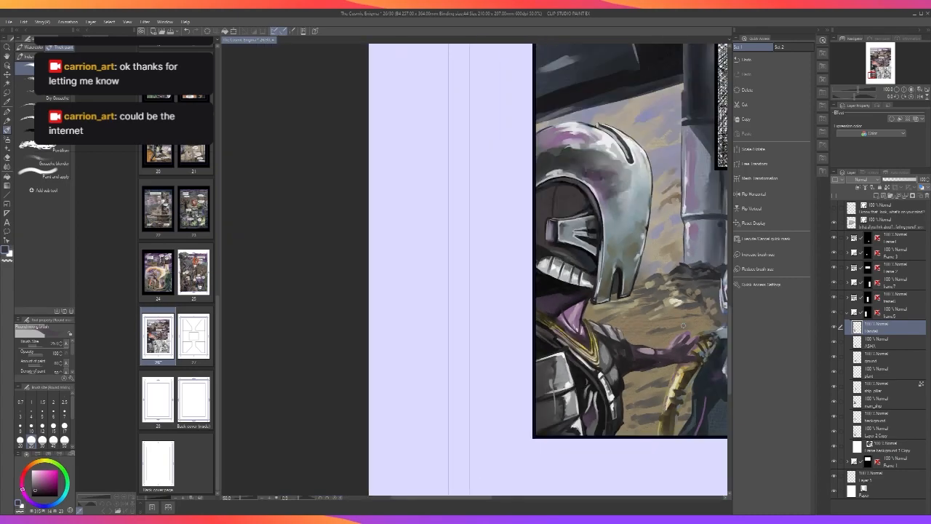
{"action": "scroll", "coordinate": [683, 325], "scroll_direction": "up", "scroll_amount": 1}
{"action": "scroll", "coordinate": [683, 325], "scroll_direction": "up", "scroll_amount": 1}
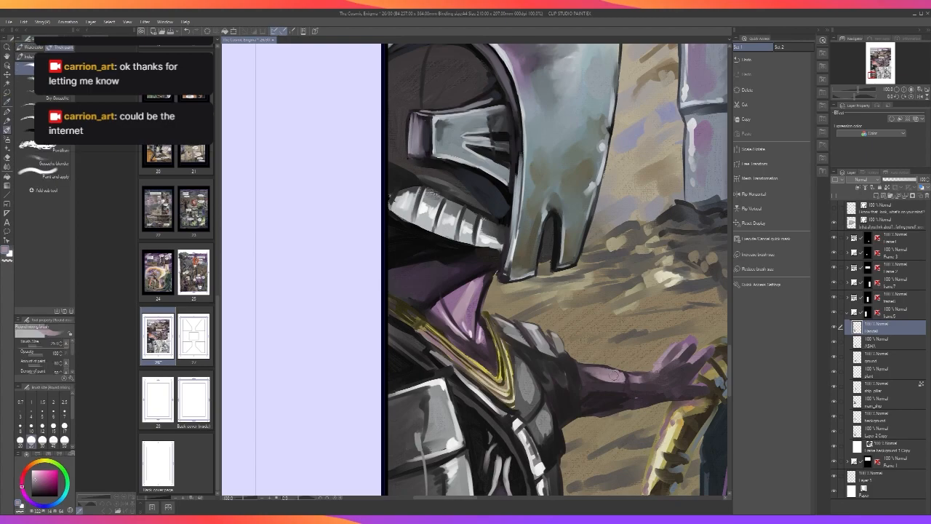
{"action": "scroll", "coordinate": [654, 371], "scroll_direction": "down", "scroll_amount": 2}
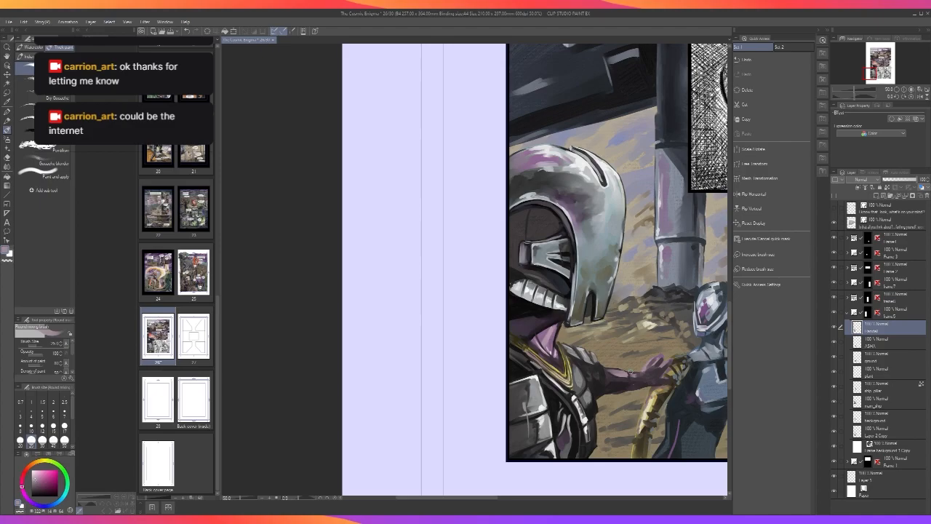
{"action": "scroll", "coordinate": [631, 375], "scroll_direction": "up", "scroll_amount": 2}
{"action": "scroll", "coordinate": [638, 374], "scroll_direction": "down", "scroll_amount": 1}
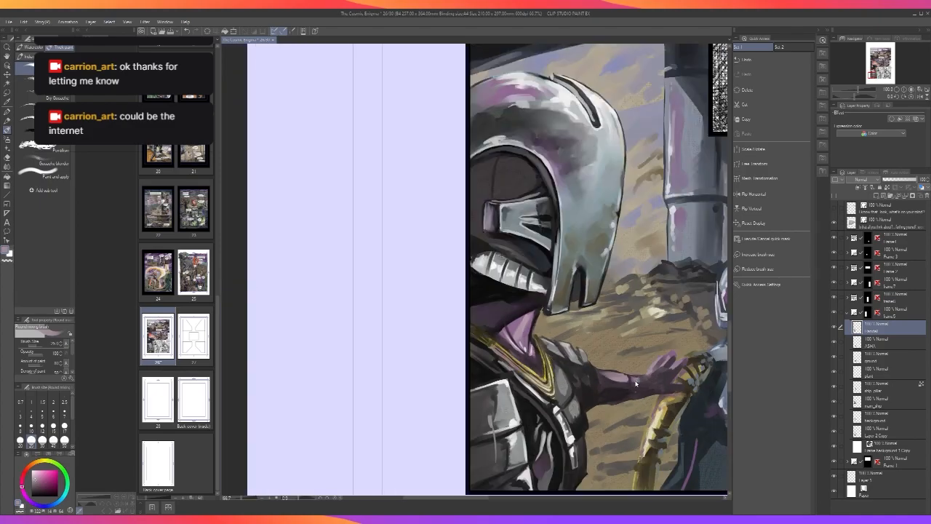
Sample a light grey from the helmet and paint thin bracelet bands around the wrist with a smaller brush.
{"action": "scroll", "coordinate": [515, 135], "scroll_direction": "down", "scroll_amount": 3}
{"action": "left_click_drag", "start_coordinate": [516, 136], "coordinate": [421, 137]}
{"action": "scroll", "coordinate": [555, 381], "scroll_direction": "up", "scroll_amount": 3}
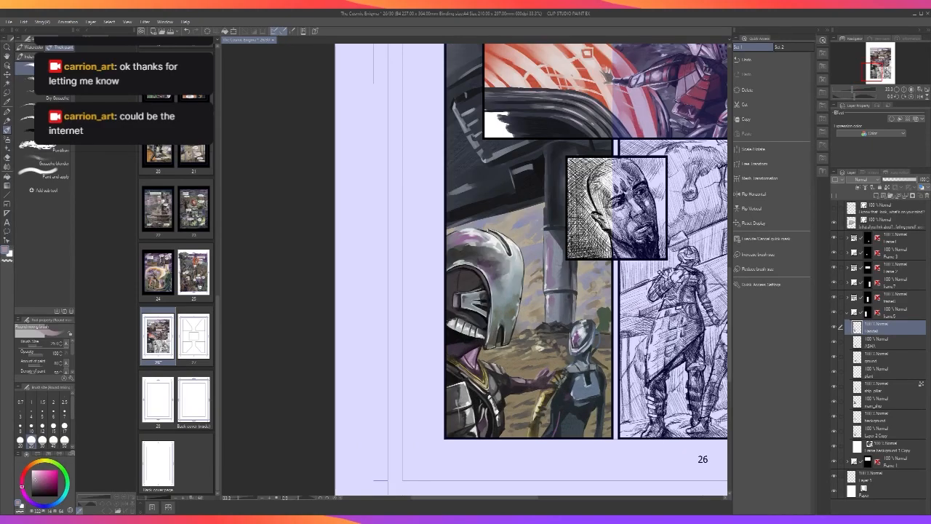
{"action": "scroll", "coordinate": [497, 389], "scroll_direction": "up", "scroll_amount": 2}
{"action": "left_click", "coordinate": [434, 357], "text": "alt"}
{"action": "key", "text": "bracketleft"}
{"action": "key", "text": "bracketleft"}
{"action": "key", "text": "bracketleft"}
{"action": "mouse_move", "coordinate": [505, 384]}
{"action": "left_mouse_down"}
{"action": "mouse_move", "coordinate": [528, 389]}
{"action": "mouse_move", "coordinate": [514, 406]}
{"action": "left_mouse_up"}
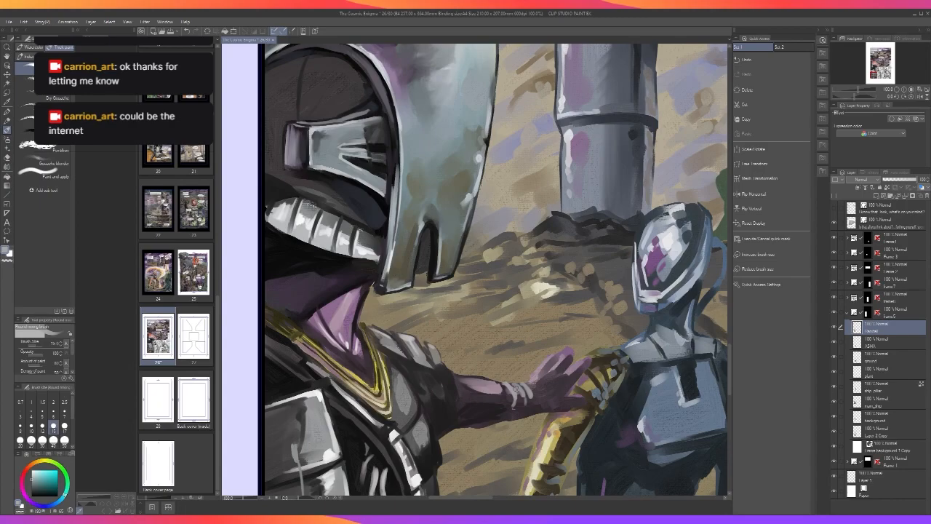
{"action": "scroll", "coordinate": [518, 388], "scroll_direction": "up", "scroll_amount": 1}
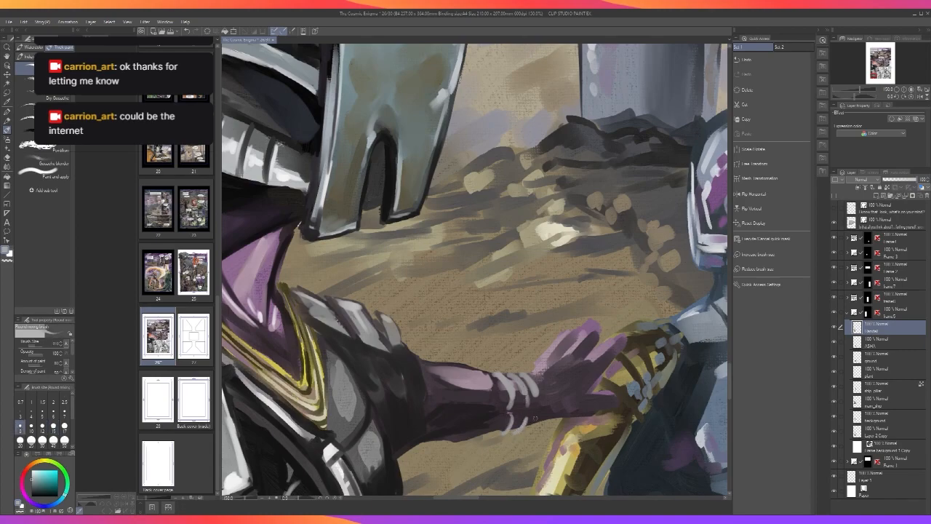
{"action": "scroll", "coordinate": [533, 416], "scroll_direction": "down", "scroll_amount": 3}
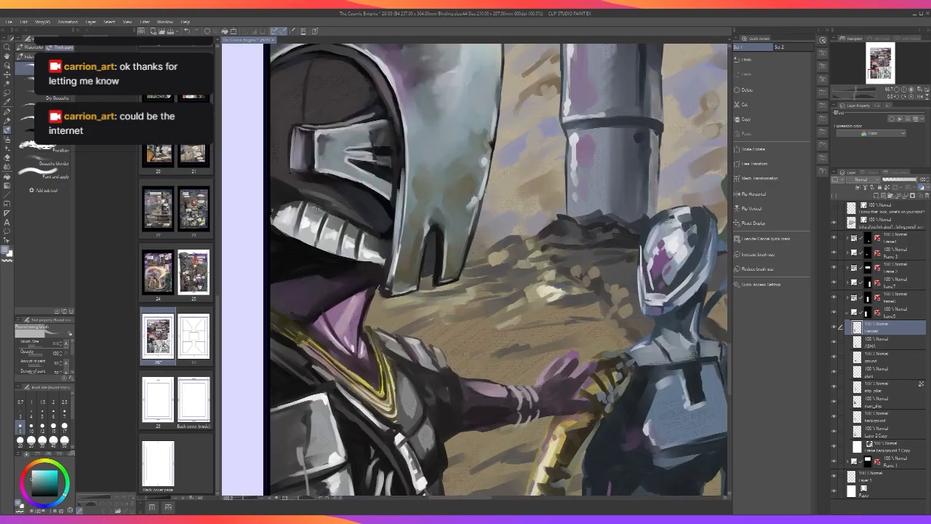
Sample a dark tone from the forearm and outline the wrist bands with fine dark strokes.
{"action": "scroll", "coordinate": [538, 415], "scroll_direction": "up", "scroll_amount": 2}
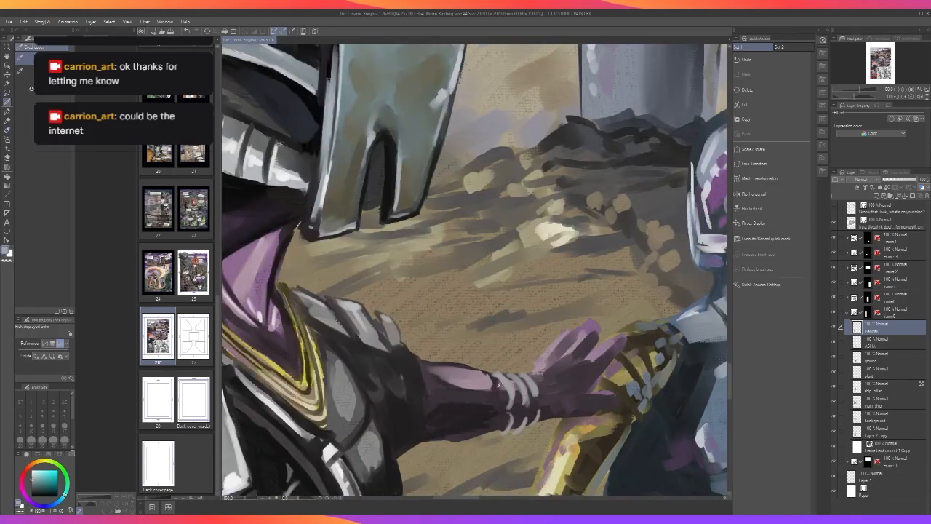
{"action": "left_click", "coordinate": [484, 406], "text": "alt"}
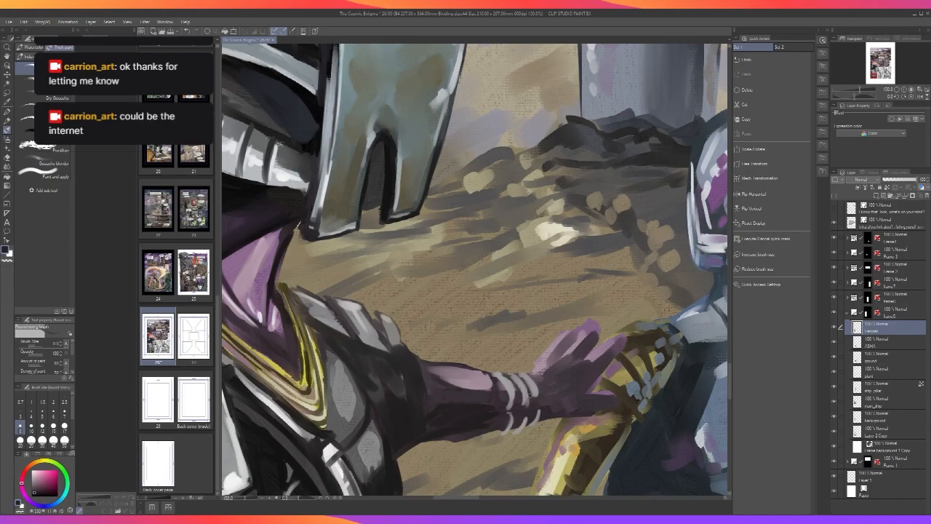
{"action": "scroll", "coordinate": [538, 375], "scroll_direction": "down", "scroll_amount": 3}
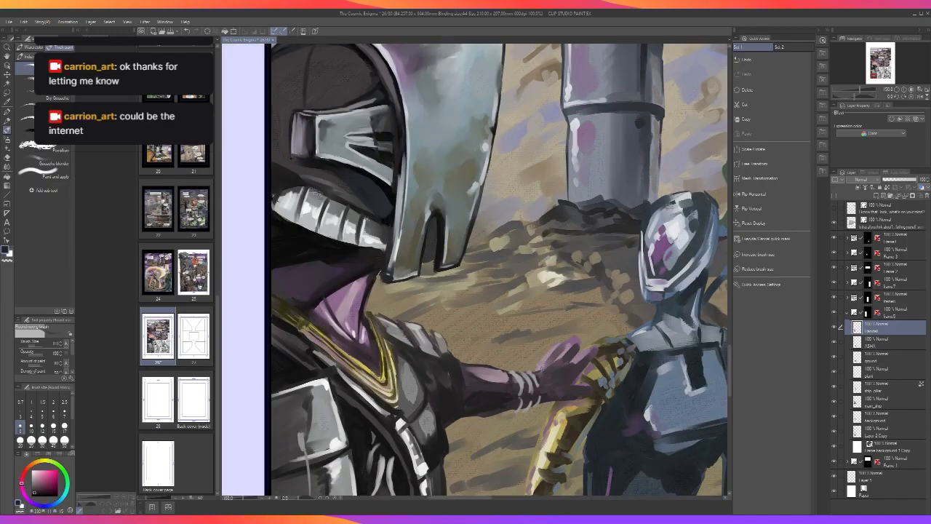
{"action": "scroll", "coordinate": [536, 373], "scroll_direction": "up", "scroll_amount": 3}
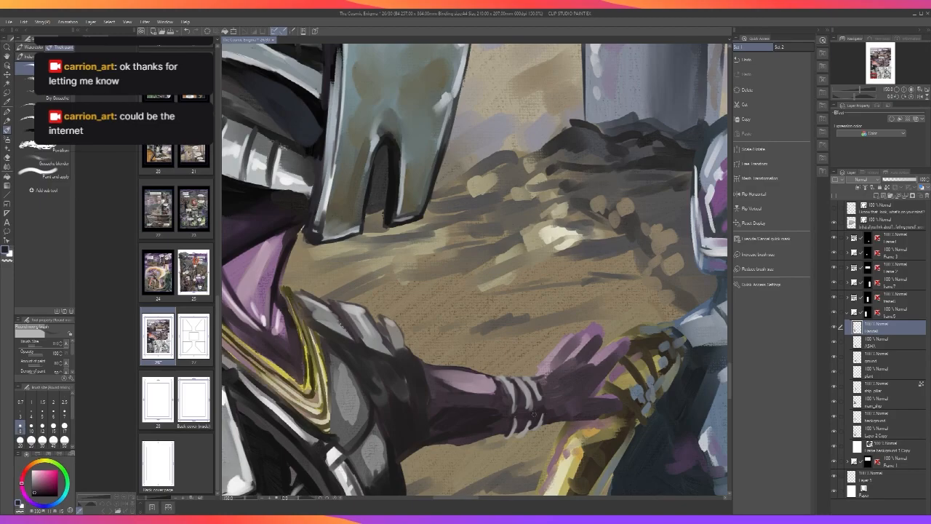
{"action": "scroll", "coordinate": [528, 407], "scroll_direction": "down", "scroll_amount": 3}
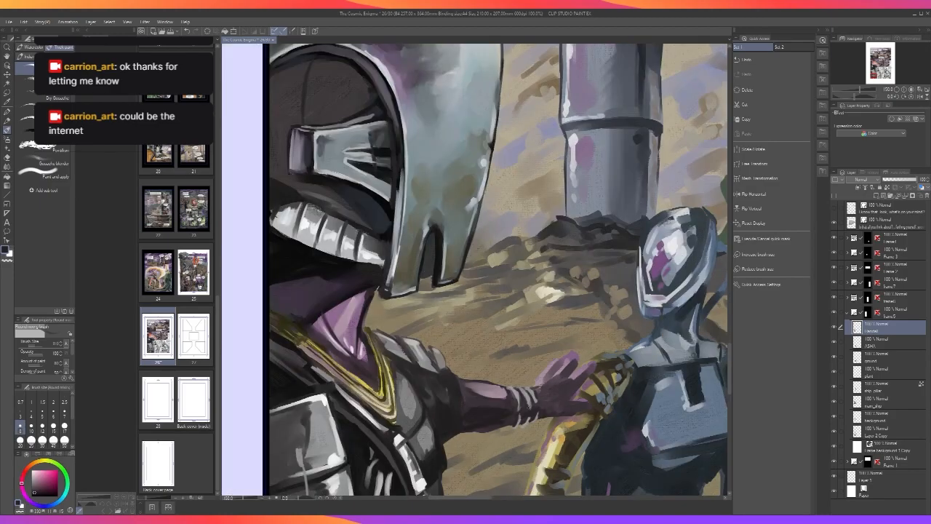
{"action": "scroll", "coordinate": [397, 358], "scroll_direction": "up", "scroll_amount": 3}
Tone down parts of the wrist bands with a colour sampled from the shoulder armour and enlarge the brush.
{"action": "key", "text": "alt"}
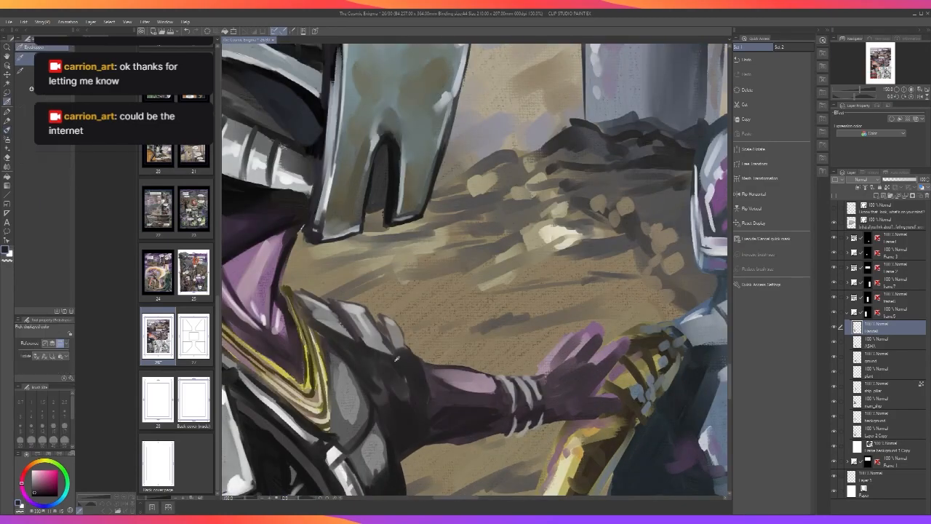
{"action": "left_click", "coordinate": [375, 331], "text": "alt"}
{"action": "mouse_move", "coordinate": [512, 403]}
{"action": "left_mouse_down"}
{"action": "mouse_move", "coordinate": [508, 385]}
{"action": "mouse_move", "coordinate": [532, 392]}
{"action": "left_mouse_up"}
{"action": "key", "text": "bracketright"}
{"action": "key", "text": "bracketright"}
{"action": "key", "text": "bracketright"}
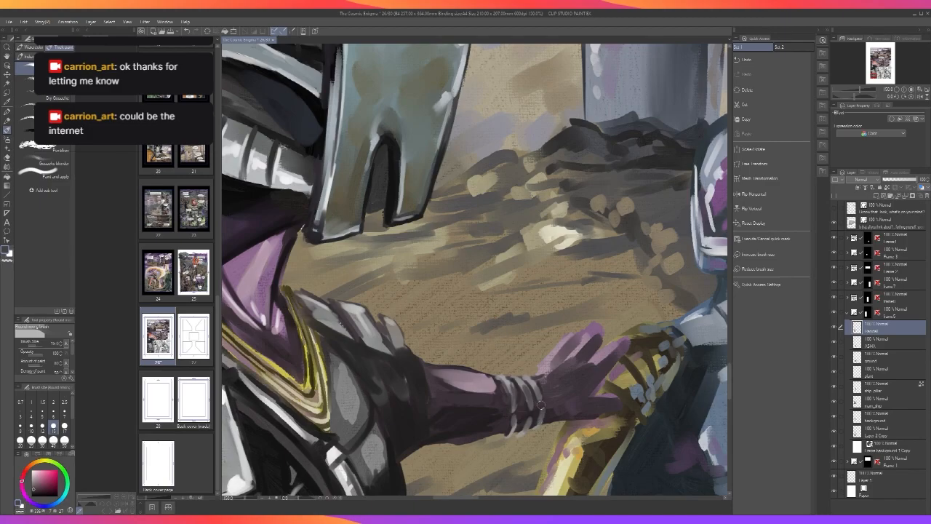
{"action": "scroll", "coordinate": [541, 407], "scroll_direction": "down", "scroll_amount": 6}
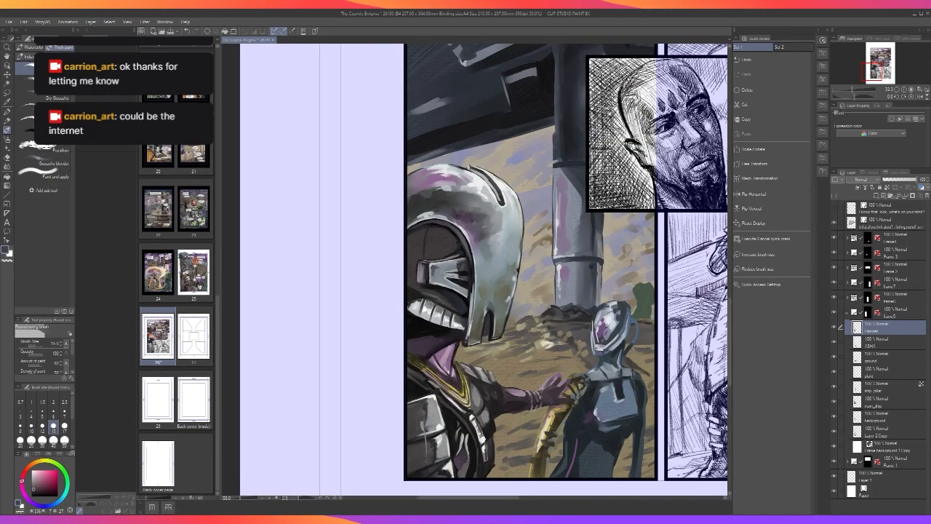
Sample a pale colour from the helmet's mouth area and highlight the wrist bands with a smaller brush.
{"action": "scroll", "coordinate": [539, 396], "scroll_direction": "up", "scroll_amount": 2}
{"action": "left_click", "coordinate": [373, 253], "text": "alt"}
{"action": "key", "text": "bracketleft"}
{"action": "key", "text": "bracketleft"}
{"action": "key", "text": "bracketleft"}
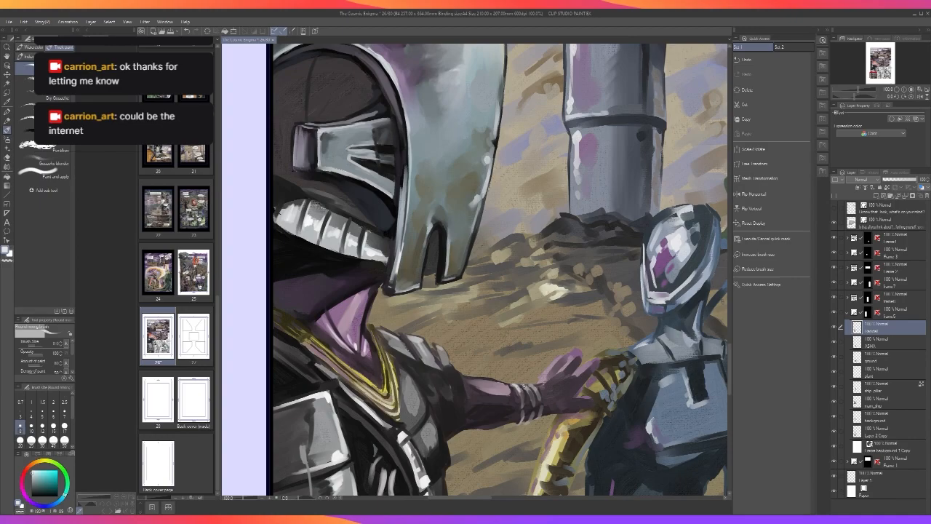
{"action": "scroll", "coordinate": [552, 407], "scroll_direction": "down", "scroll_amount": 2}
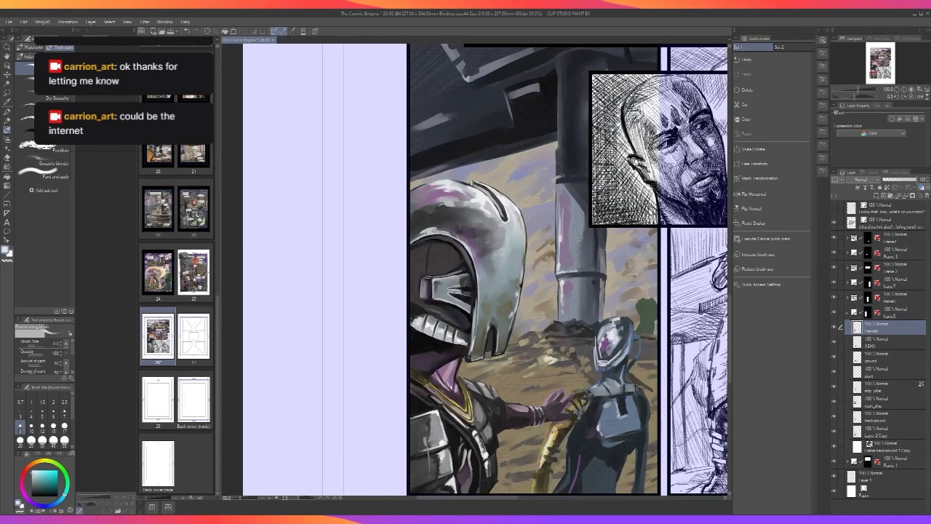
{"action": "scroll", "coordinate": [552, 435], "scroll_direction": "up", "scroll_amount": 2}
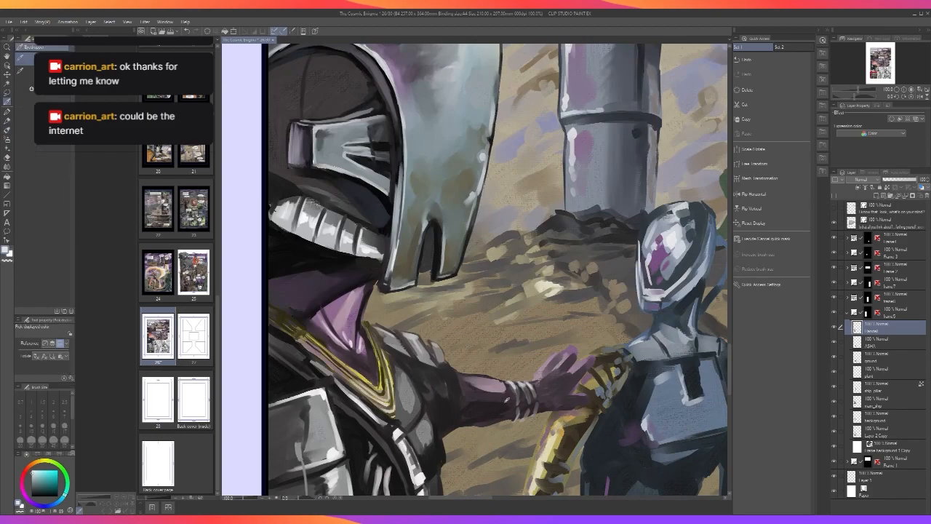
Deepen the forearm shadow beside the wrist bands with a sampled dark purple and a larger brush.
{"action": "left_click", "coordinate": [506, 400], "text": "alt"}
{"action": "key", "text": "bracketright"}
{"action": "key", "text": "bracketright"}
{"action": "key", "text": "bracketright"}
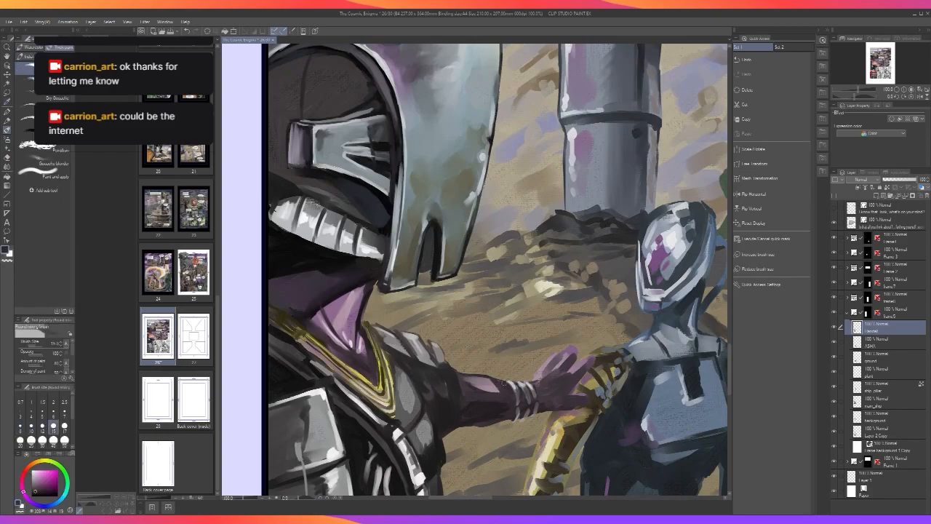
{"action": "scroll", "coordinate": [508, 387], "scroll_direction": "down", "scroll_amount": 2}
{"action": "scroll", "coordinate": [501, 364], "scroll_direction": "up", "scroll_amount": 2}
Undo the last stroke and paint a thin dark line between the wrist bands and the hand with a smaller brush.
{"action": "key", "text": "bracketleft"}
{"action": "key", "text": "bracketleft"}
{"action": "key", "text": "bracketleft"}
{"action": "key", "text": "ctrl+z"}
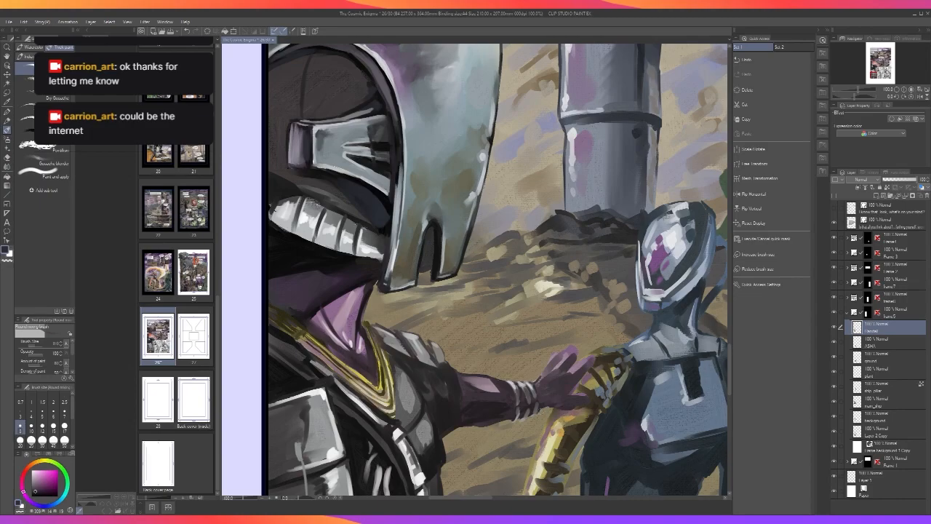
{"action": "left_click_drag", "start_coordinate": [542, 409], "coordinate": [553, 406]}
{"action": "scroll", "coordinate": [564, 398], "scroll_direction": "down", "scroll_amount": 2}
{"action": "scroll", "coordinate": [564, 398], "scroll_direction": "up", "scroll_amount": 2}
Blend muted purple midtones into the upper side of the forearm with a larger brush.
{"action": "key", "text": "bracketright"}
{"action": "key", "text": "bracketright"}
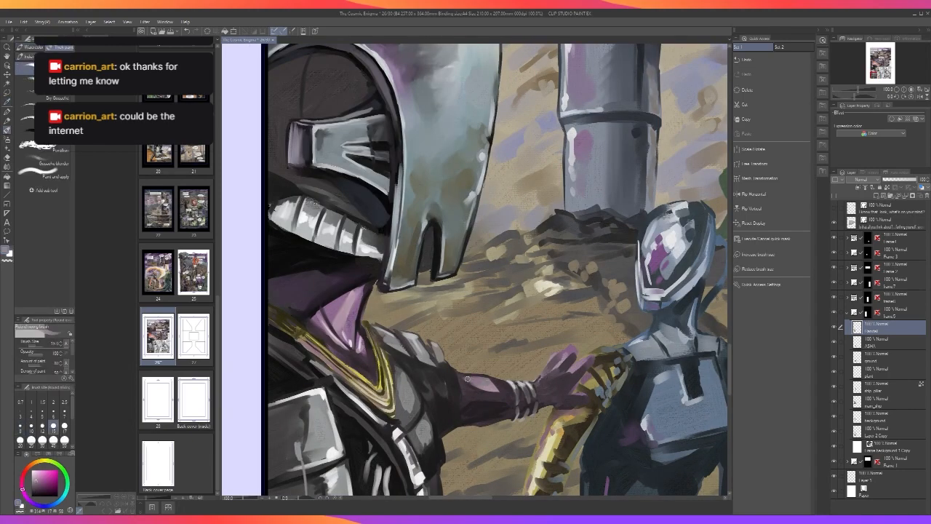
{"action": "scroll", "coordinate": [490, 372], "scroll_direction": "down", "scroll_amount": 1}
{"action": "scroll", "coordinate": [490, 375], "scroll_direction": "up", "scroll_amount": 2}
{"action": "scroll", "coordinate": [494, 401], "scroll_direction": "down", "scroll_amount": 2}
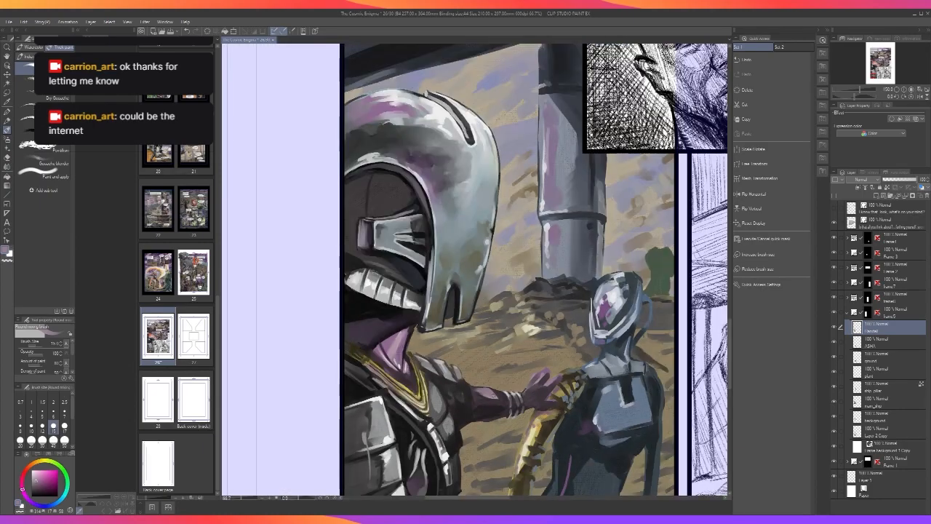
{"action": "scroll", "coordinate": [499, 394], "scroll_direction": "down", "scroll_amount": 1}
{"action": "scroll", "coordinate": [499, 395], "scroll_direction": "up", "scroll_amount": 2}
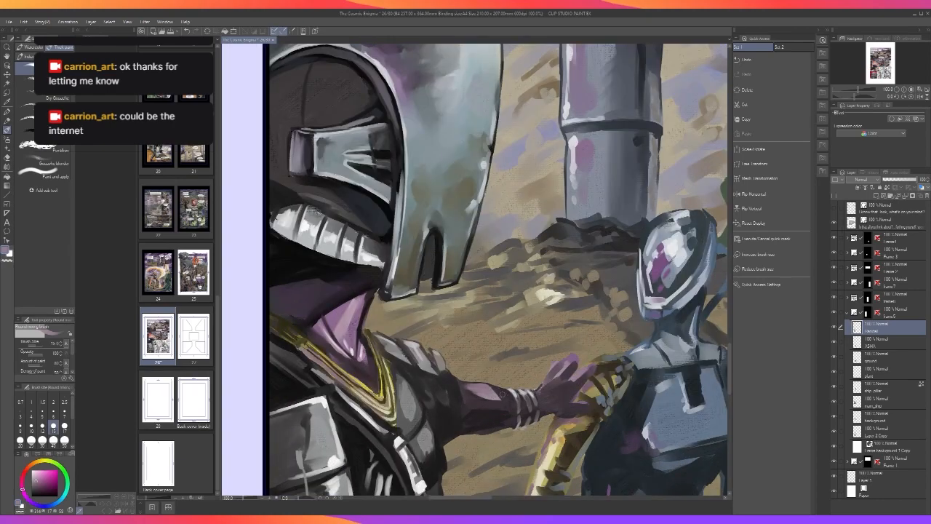
Try a stroke across the wrist bands with a sampled pale colour and a smaller brush, then undo it.
{"action": "left_click", "coordinate": [520, 391], "text": "alt"}
{"action": "key", "text": "bracketleft"}
{"action": "key", "text": "bracketleft"}
{"action": "key", "text": "bracketleft"}
{"action": "left_click_drag", "start_coordinate": [520, 391], "coordinate": [528, 402]}
{"action": "key", "text": "ctrl+z"}
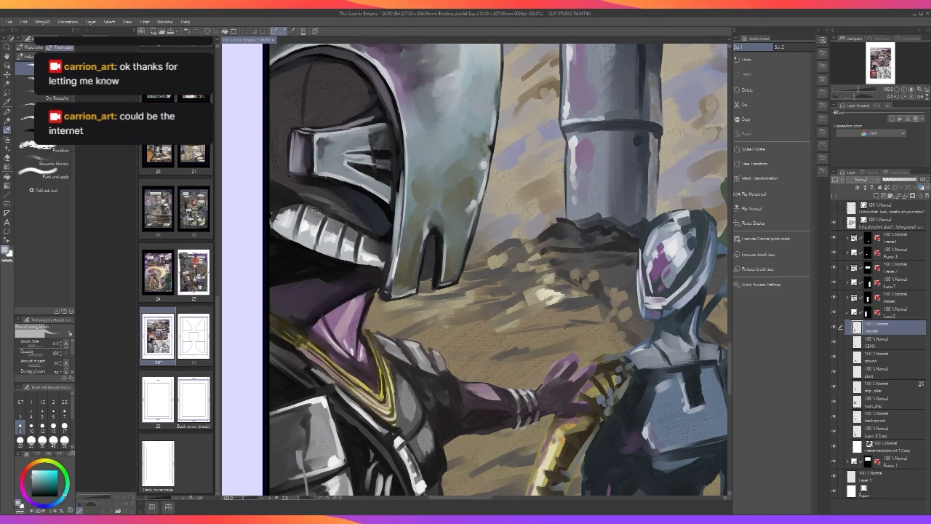
Sample a muted purple beside the wrist bands and paint the back of the hand and its fingers with a larger brush.
{"action": "left_click", "coordinate": [542, 393], "text": "alt"}
{"action": "key", "text": "bracketright"}
{"action": "key", "text": "bracketright"}
{"action": "key", "text": "bracketright"}
{"action": "key", "text": "bracketright"}
{"action": "key", "text": "bracketright"}
{"action": "key", "text": "bracketright"}
{"action": "mouse_move", "coordinate": [540, 393]}
{"action": "left_mouse_down"}
{"action": "mouse_move", "coordinate": [573, 386]}
{"action": "mouse_move", "coordinate": [547, 385]}
{"action": "mouse_move", "coordinate": [563, 384]}
{"action": "mouse_move", "coordinate": [572, 391]}
{"action": "mouse_move", "coordinate": [571, 371]}
{"action": "left_mouse_up"}
{"action": "scroll", "coordinate": [574, 353], "scroll_direction": "down", "scroll_amount": 3}
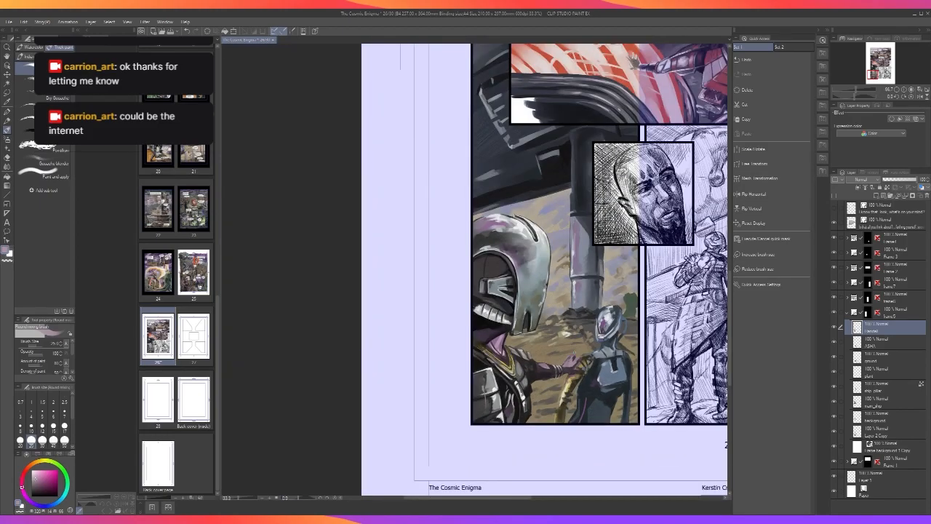
{"action": "scroll", "coordinate": [574, 352], "scroll_direction": "up", "scroll_amount": 3}
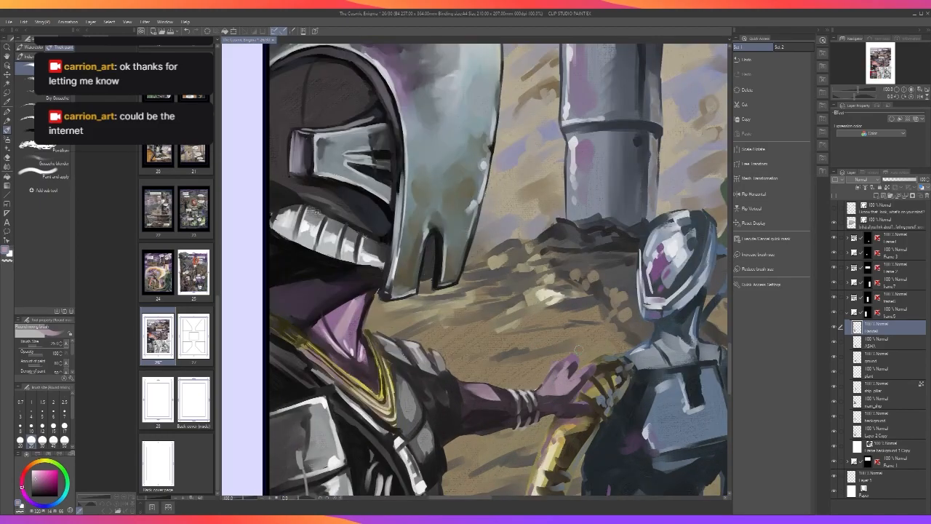
{"action": "mouse_move", "coordinate": [576, 363]}
{"action": "left_mouse_down"}
{"action": "mouse_move", "coordinate": [573, 372]}
{"action": "mouse_move", "coordinate": [564, 360]}
{"action": "left_mouse_up"}
{"action": "scroll", "coordinate": [563, 348], "scroll_direction": "down", "scroll_amount": 2}
{"action": "scroll", "coordinate": [562, 348], "scroll_direction": "up", "scroll_amount": 2}
Sample a dark purple from the forearm, shade the wrist and the lower side of the hand, and undo a stray stroke.
{"action": "left_click", "coordinate": [496, 415], "text": "alt"}
{"action": "left_click", "coordinate": [510, 412], "text": "alt"}
{"action": "key", "text": "]"}
{"action": "key", "text": "]"}
{"action": "key", "text": "]"}
{"action": "key", "text": "["}
{"action": "key", "text": "["}
{"action": "key", "text": "["}
{"action": "left_click_drag", "start_coordinate": [509, 419], "coordinate": [524, 417]}
{"action": "key", "text": "ctrl+z"}
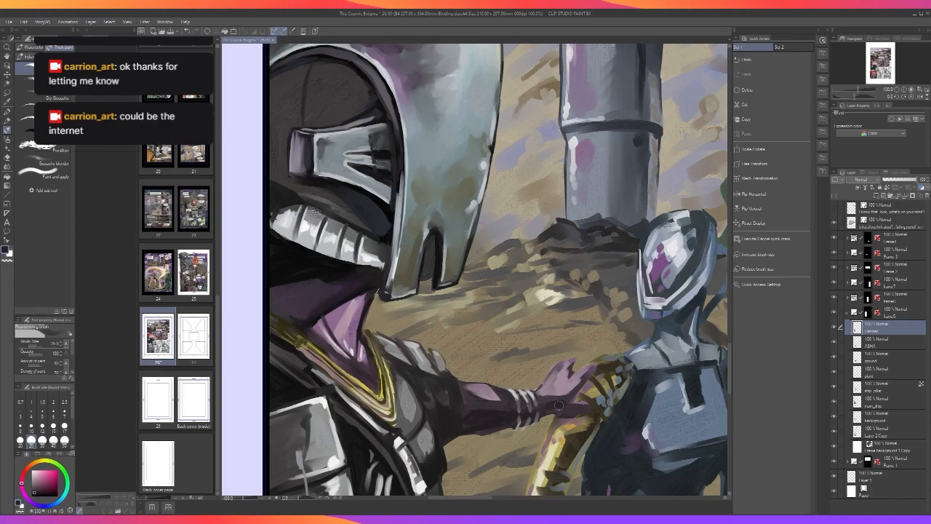
{"action": "scroll", "coordinate": [560, 401], "scroll_direction": "down", "scroll_amount": 2}
{"action": "scroll", "coordinate": [563, 400], "scroll_direction": "up", "scroll_amount": 2}
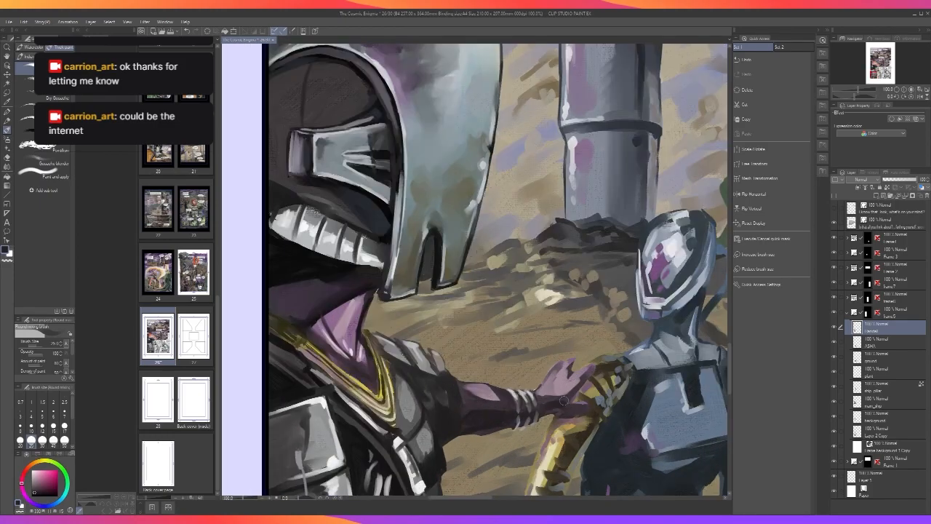
Paint a thin dark line along the middle of the forearm with a smaller brush.
{"action": "scroll", "coordinate": [564, 400], "scroll_direction": "up", "scroll_amount": 1}
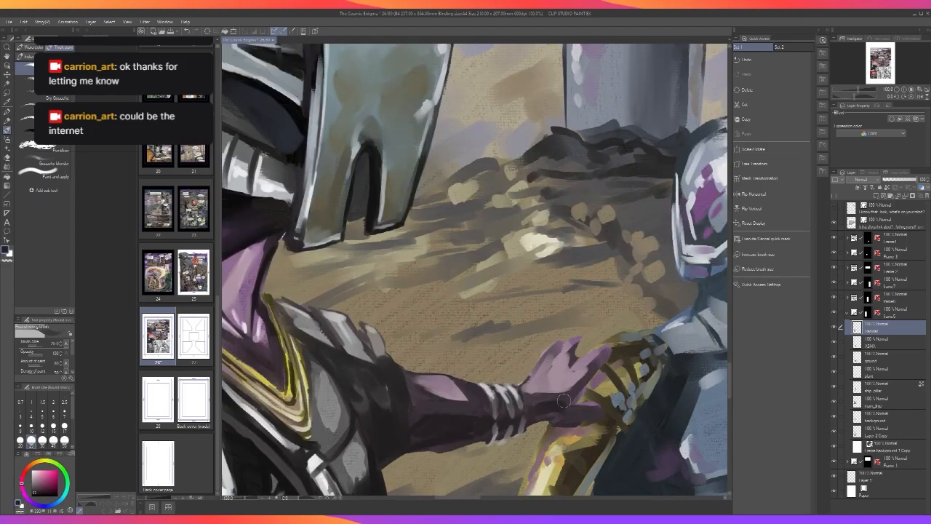
{"action": "key", "text": "bracketleft"}
{"action": "key", "text": "bracketleft"}
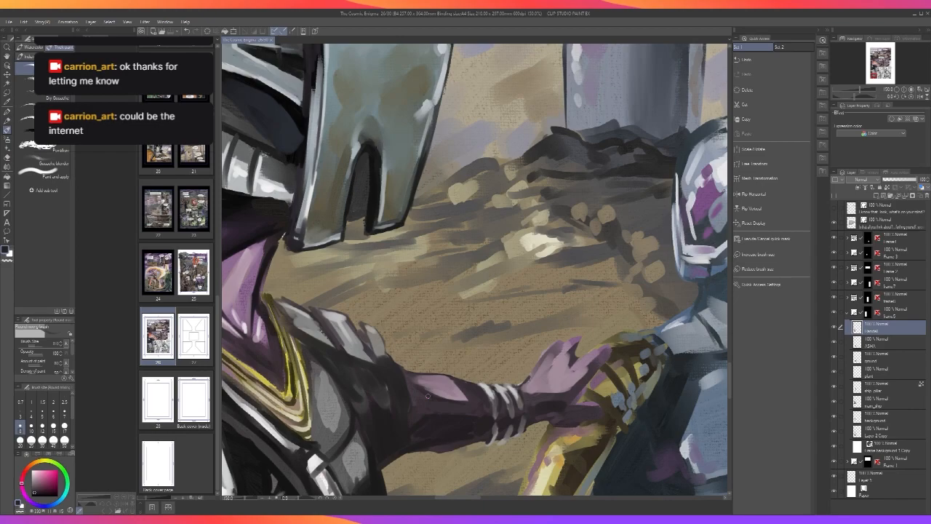
{"action": "left_click_drag", "start_coordinate": [431, 392], "coordinate": [456, 403]}
{"action": "scroll", "coordinate": [470, 405], "scroll_direction": "down", "scroll_amount": 5}
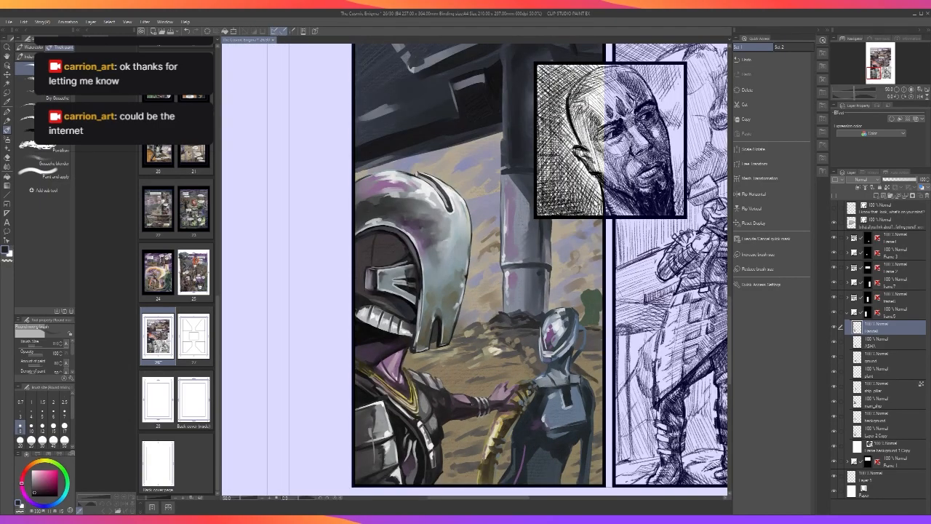
{"action": "scroll", "coordinate": [469, 404], "scroll_direction": "up", "scroll_amount": 5}
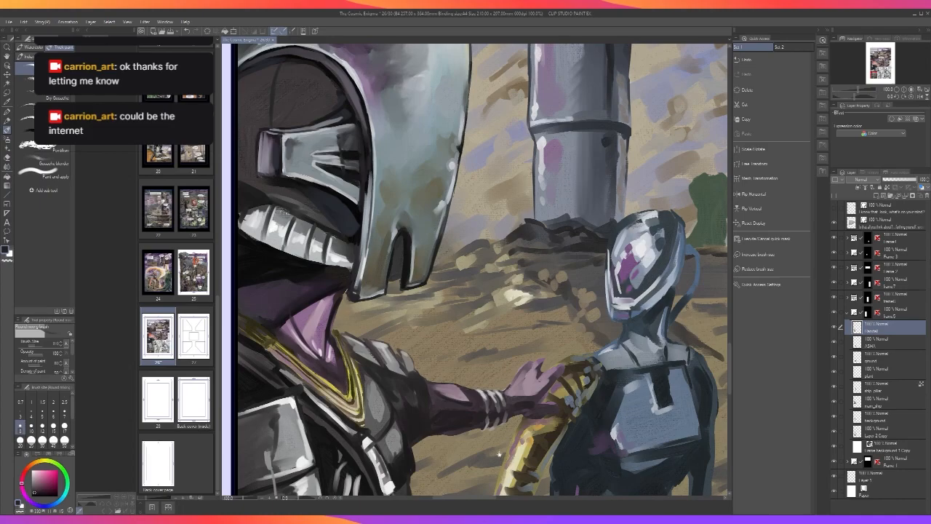
Sample yellow from the golden arm and retouch the area where the purple hand rests on it.
{"action": "left_click_drag", "start_coordinate": [500, 455], "coordinate": [591, 377]}
{"action": "key", "text": "alt"}
{"action": "left_click", "coordinate": [552, 398], "text": "alt"}
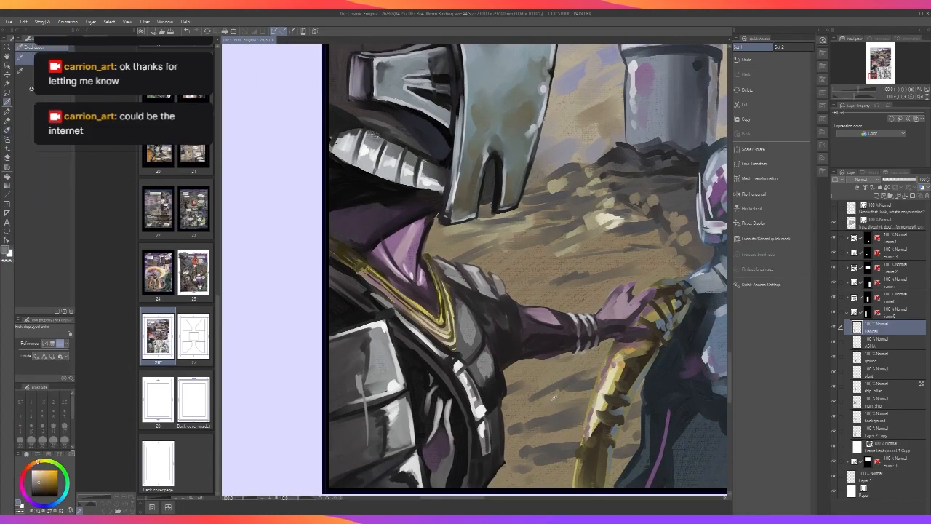
{"action": "left_click", "coordinate": [614, 379], "text": "alt"}
{"action": "key", "text": "["}
{"action": "key", "text": "["}
{"action": "key", "text": "["}
{"action": "key", "text": "bracketright"}
{"action": "key", "text": "bracketright"}
{"action": "key", "text": "bracketright"}
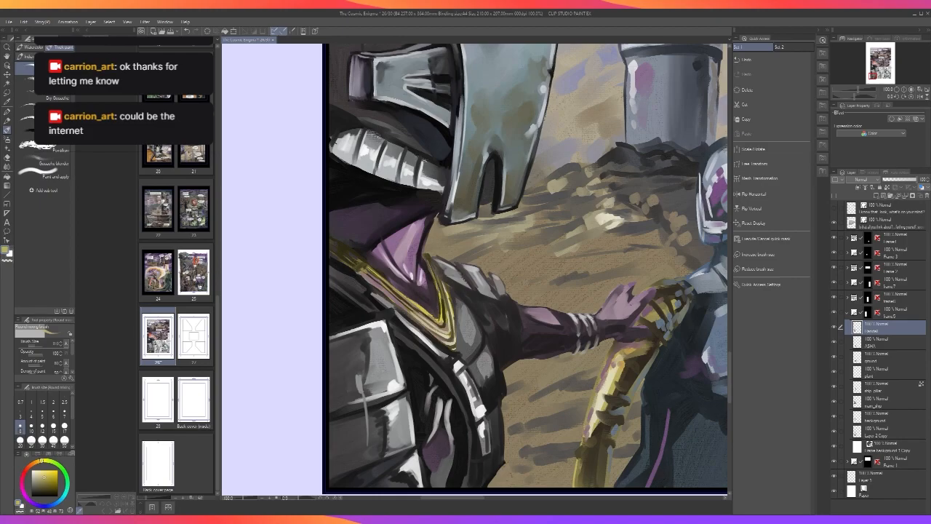
{"action": "scroll", "coordinate": [593, 339], "scroll_direction": "up", "scroll_amount": 2}
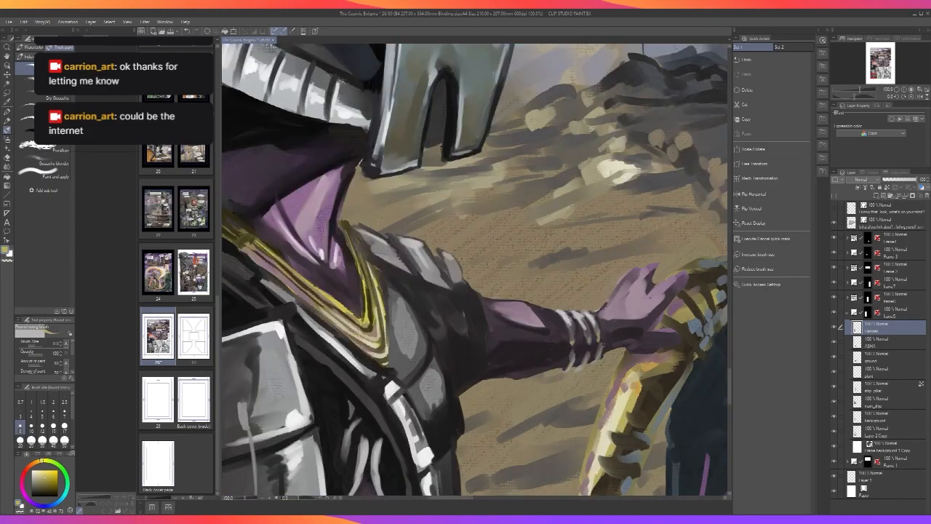
{"action": "scroll", "coordinate": [603, 346], "scroll_direction": "down", "scroll_amount": 2}
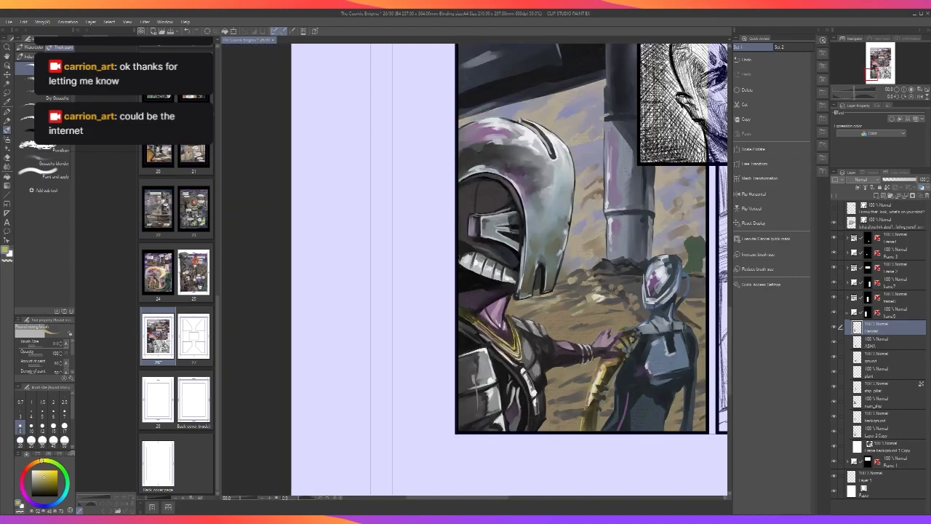
{"action": "scroll", "coordinate": [599, 345], "scroll_direction": "up", "scroll_amount": 2}
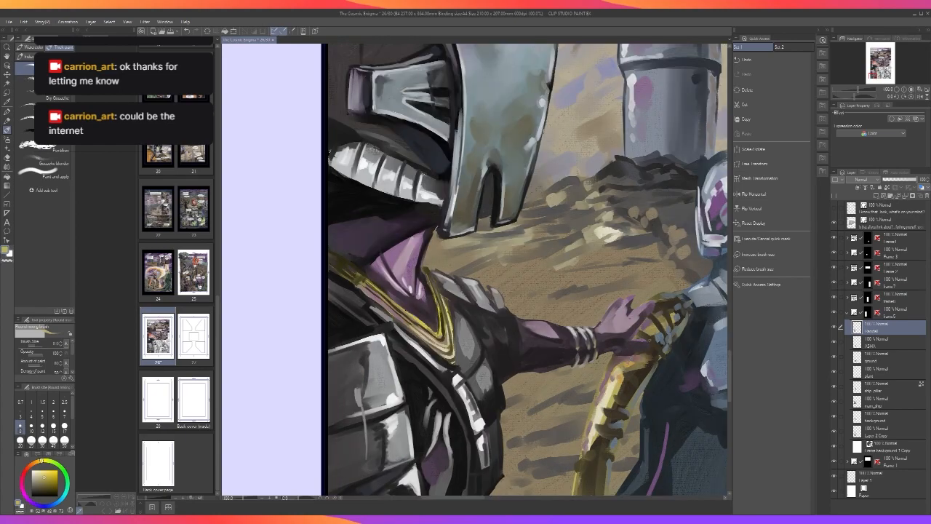
Tint the hand's fingers with a blue sampled from the second figure's armour, using a larger brush.
{"action": "left_click", "coordinate": [720, 330], "text": "alt"}
{"action": "key", "text": "]"}
{"action": "key", "text": "]"}
{"action": "key", "text": "]"}
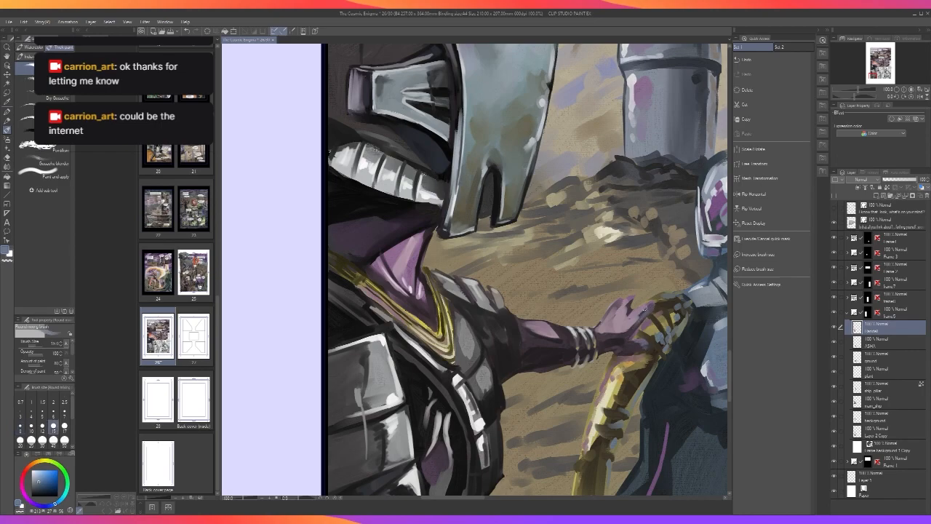
{"action": "scroll", "coordinate": [631, 306], "scroll_direction": "down", "scroll_amount": 2}
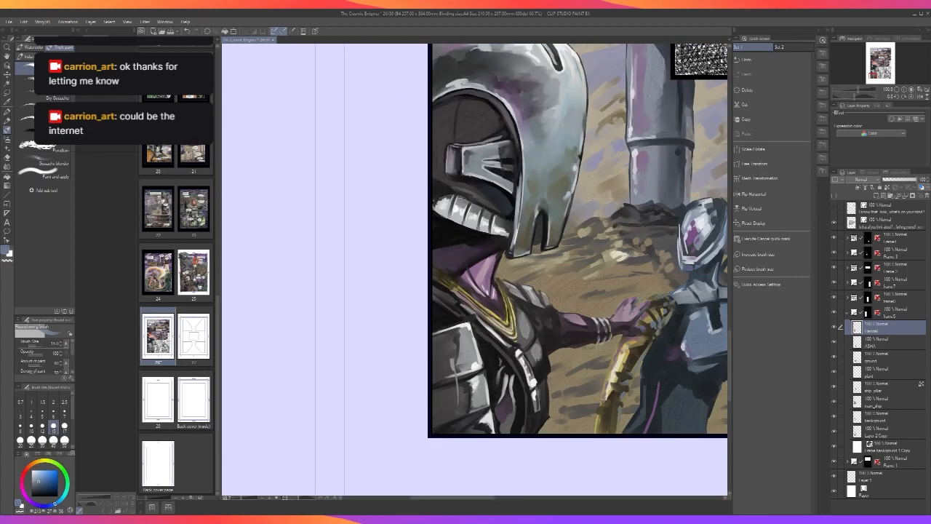
{"action": "scroll", "coordinate": [632, 306], "scroll_direction": "up", "scroll_amount": 2}
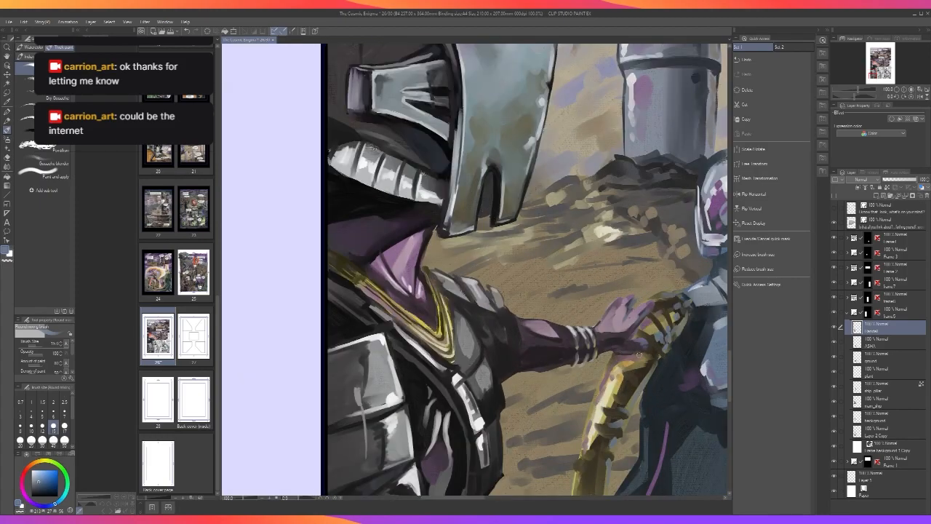
Retouch the underside of the hand with a dark olive sampled from the golden arm, using a progressively smaller brush.
{"action": "left_click", "coordinate": [633, 360], "text": "alt"}
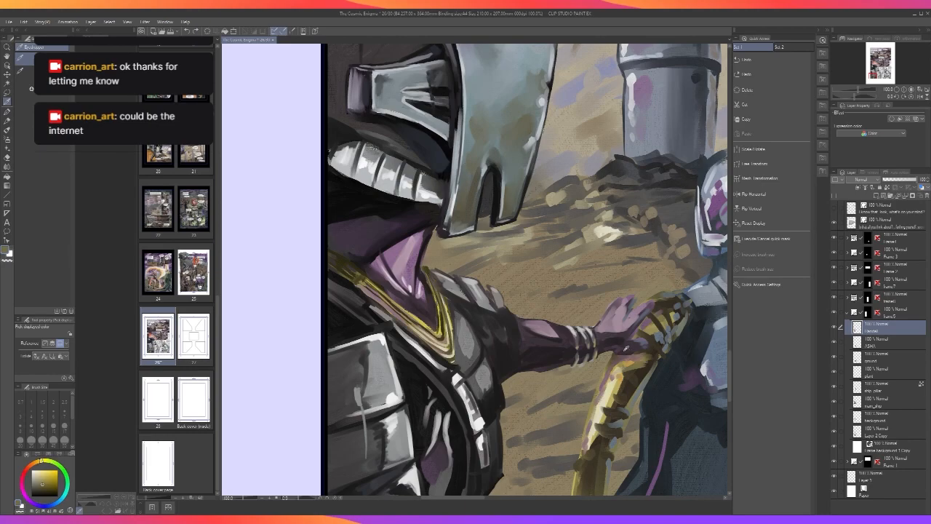
{"action": "left_click_drag", "start_coordinate": [621, 350], "coordinate": [640, 350]}
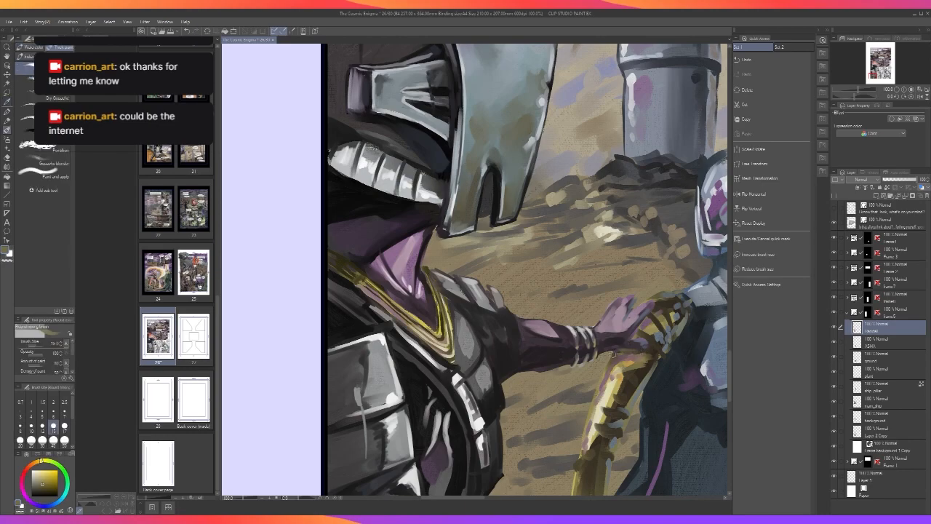
{"action": "scroll", "coordinate": [642, 349], "scroll_direction": "down", "scroll_amount": 2}
{"action": "scroll", "coordinate": [642, 349], "scroll_direction": "up", "scroll_amount": 2}
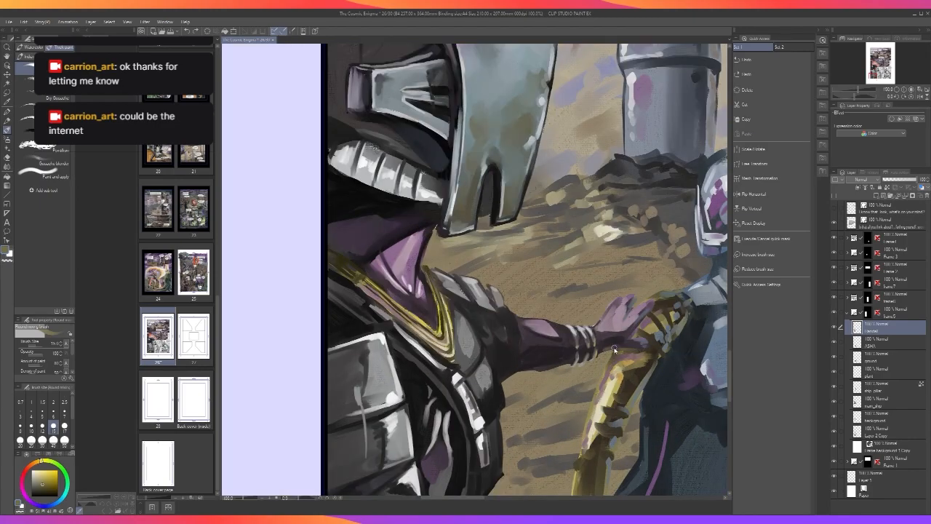
{"action": "key", "text": "bracketleft"}
{"action": "key", "text": "bracketleft"}
{"action": "key", "text": "bracketleft"}
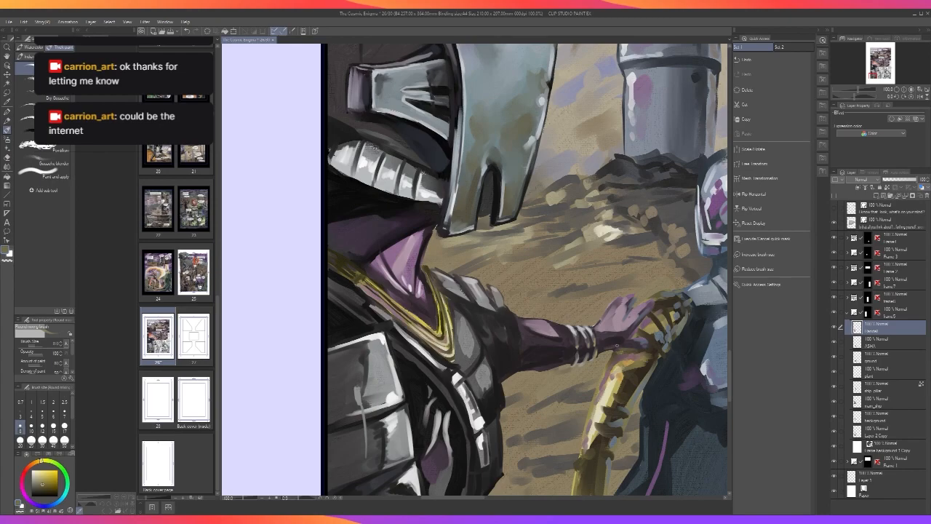
Sample a sandy brown from the ground and clean up the lower edge of the forearm with a larger brush.
{"action": "key", "text": "alt"}
{"action": "key", "text": "bracketright"}
{"action": "key", "text": "bracketright"}
{"action": "key", "text": "bracketright"}
{"action": "key", "text": "alt"}
{"action": "left_click", "coordinate": [541, 393], "text": "alt"}
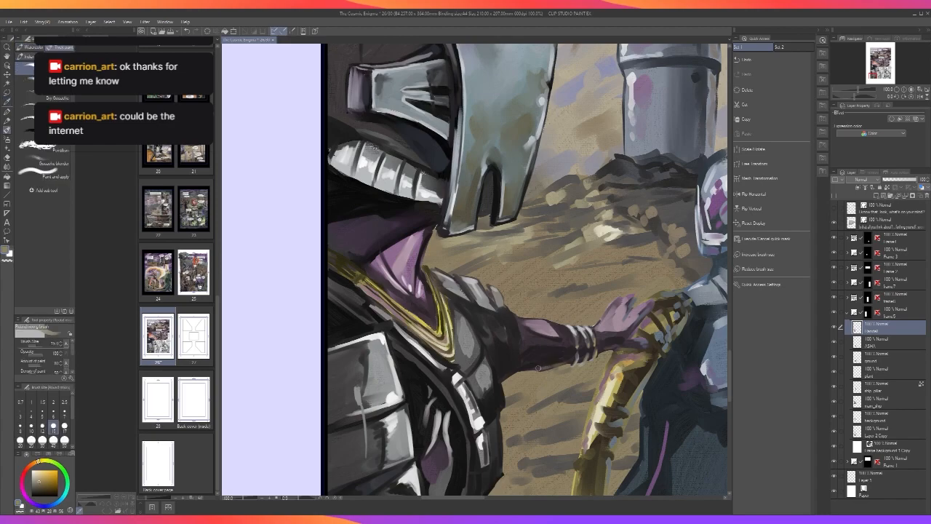
{"action": "key", "text": "c"}
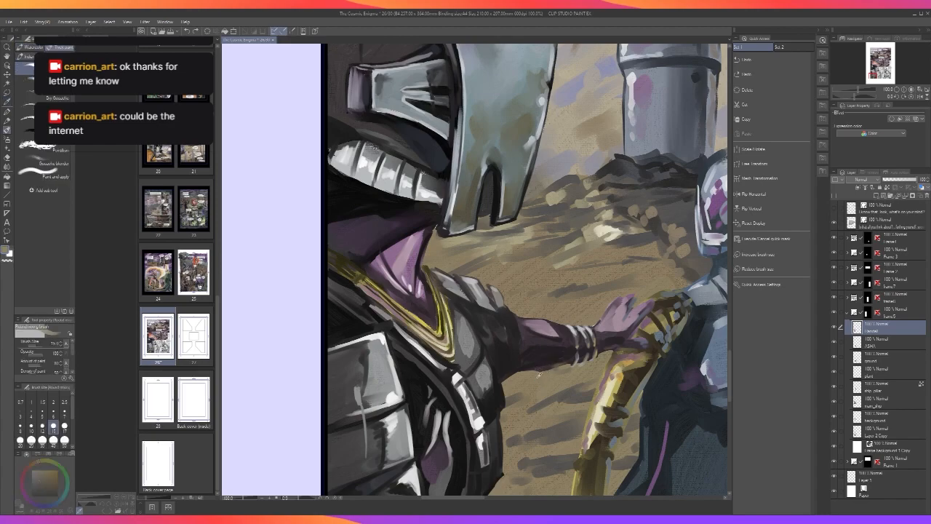
{"action": "key", "text": "c"}
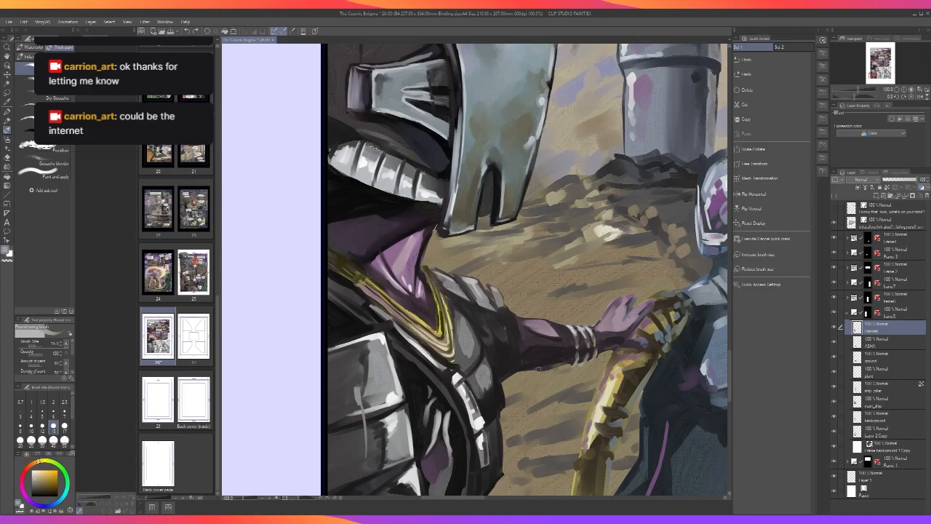
{"action": "scroll", "coordinate": [563, 352], "scroll_direction": "down", "scroll_amount": 3}
{"action": "scroll", "coordinate": [562, 355], "scroll_direction": "up", "scroll_amount": 3}
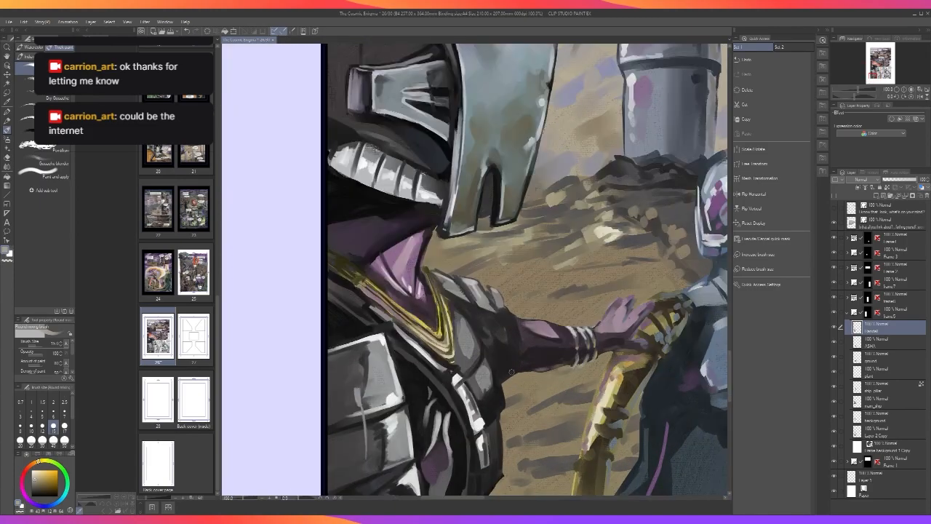
{"action": "scroll", "coordinate": [515, 362], "scroll_direction": "down", "scroll_amount": 2}
{"action": "scroll", "coordinate": [515, 361], "scroll_direction": "up", "scroll_amount": 2}
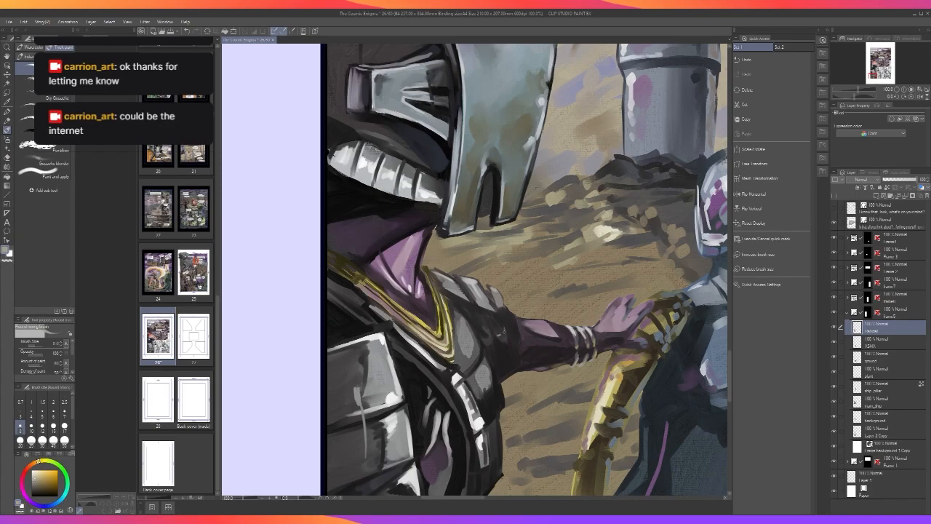
Touch up the edge where the forearm meets the shoulder armour with a newly sampled colour.
{"action": "left_click", "coordinate": [500, 336], "text": "alt"}
{"action": "left_click_drag", "start_coordinate": [505, 304], "coordinate": [512, 329]}
{"action": "scroll", "coordinate": [481, 315], "scroll_direction": "down", "scroll_amount": 4}
{"action": "scroll", "coordinate": [487, 307], "scroll_direction": "up", "scroll_amount": 4}
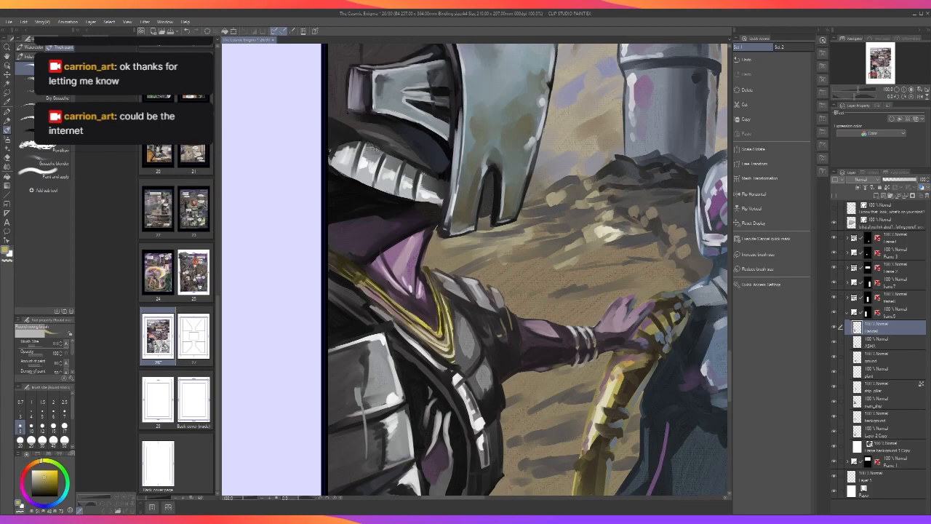
Clean up the gaps between the fingers with the sandy ground colour and separate them with a sampled dark blue-violet.
{"action": "scroll", "coordinate": [509, 291], "scroll_direction": "down", "scroll_amount": 1}
{"action": "scroll", "coordinate": [510, 291], "scroll_direction": "down", "scroll_amount": 2}
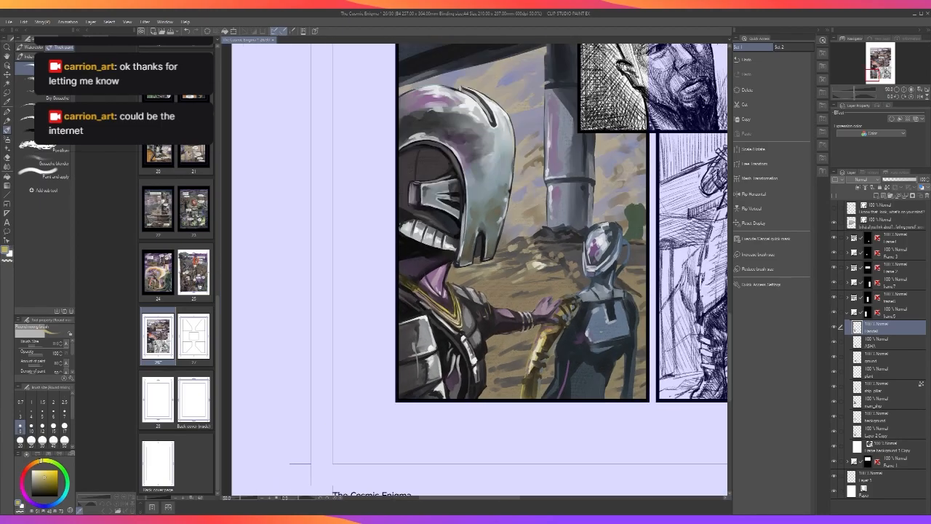
{"action": "scroll", "coordinate": [553, 305], "scroll_direction": "up", "scroll_amount": 4}
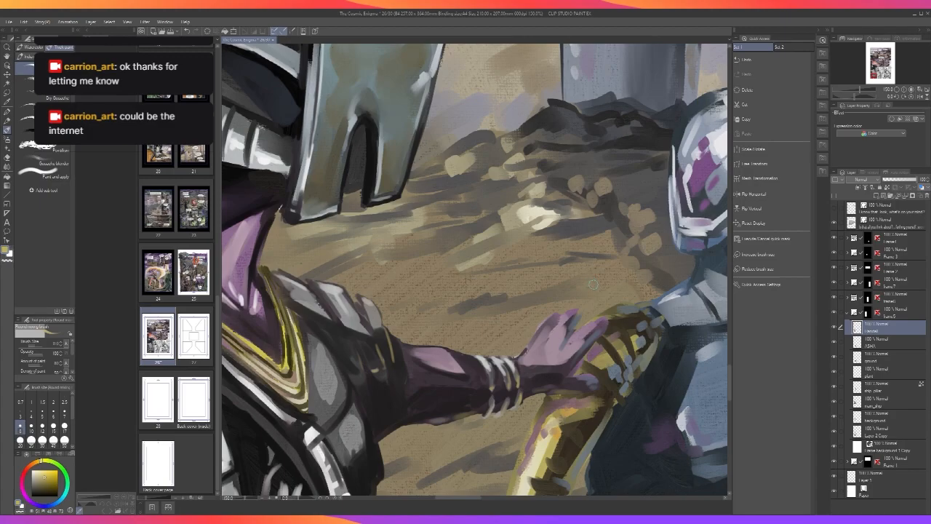
{"action": "left_click_drag", "start_coordinate": [559, 318], "coordinate": [549, 331]}
{"action": "scroll", "coordinate": [575, 302], "scroll_direction": "down", "scroll_amount": 3}
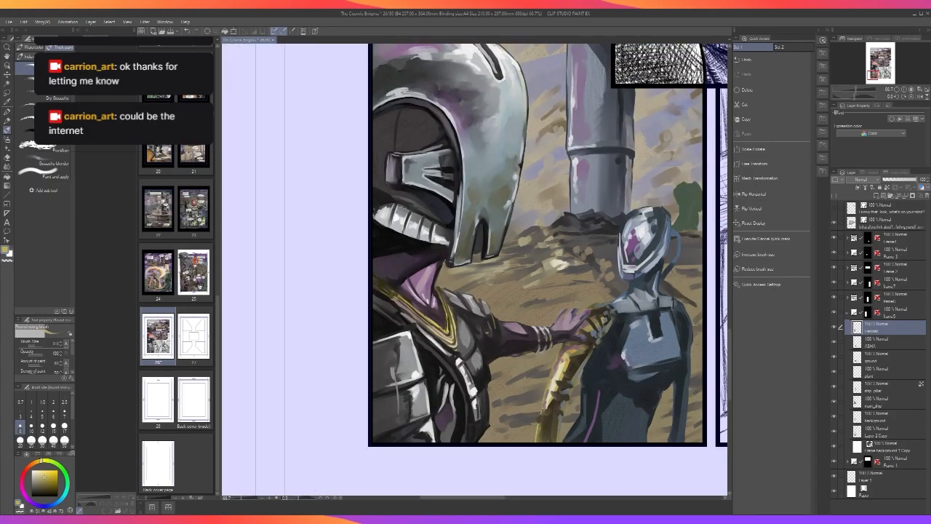
{"action": "scroll", "coordinate": [575, 302], "scroll_direction": "up", "scroll_amount": 3}
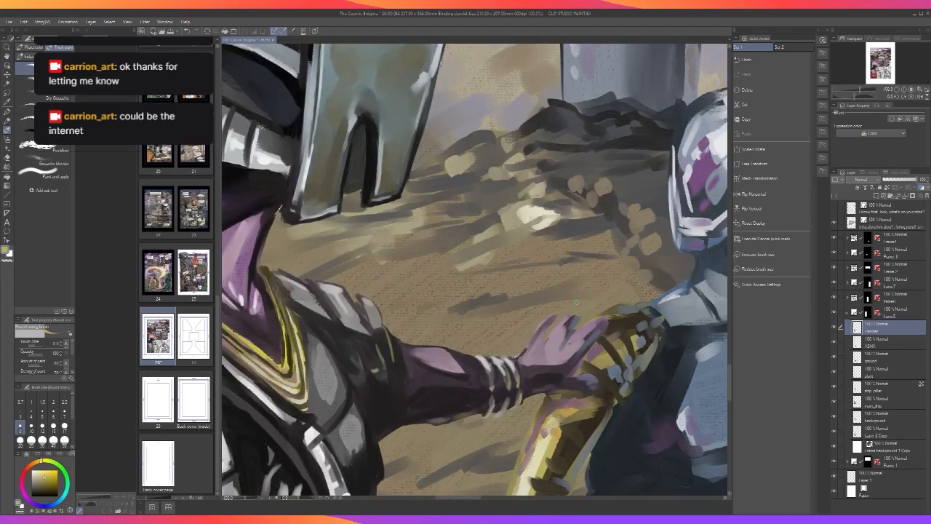
{"action": "left_click", "coordinate": [582, 347], "text": "alt"}
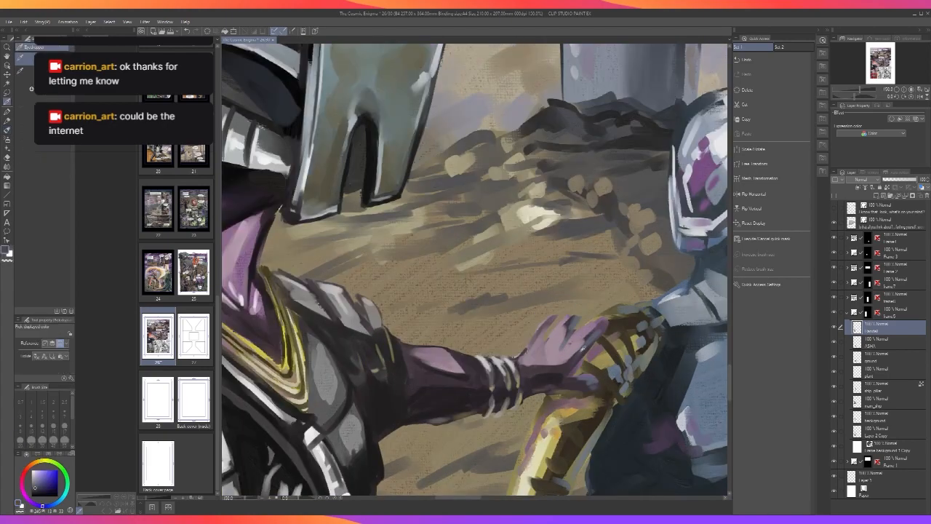
{"action": "left_click_drag", "start_coordinate": [581, 342], "coordinate": [586, 339]}
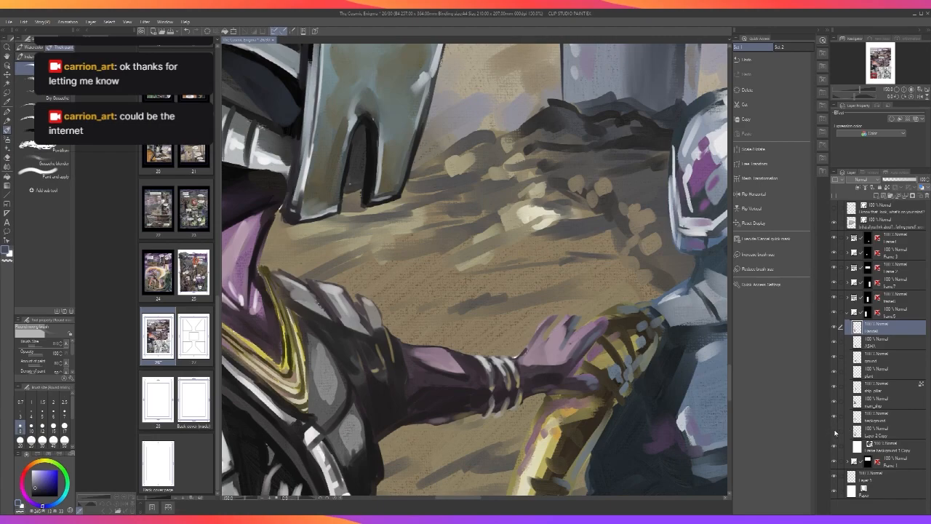
Compare the painted arm and hand with the underlying sketch by temporarily hiding the figure and ground layers.
{"action": "left_click", "coordinate": [835, 328]}
{"action": "left_click", "coordinate": [835, 329]}
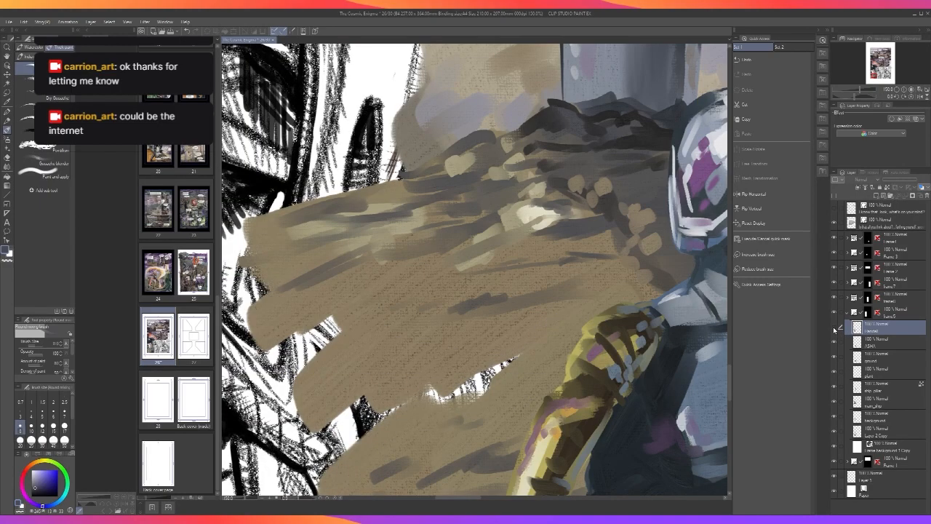
{"action": "left_click", "coordinate": [835, 418]}
{"action": "left_click", "coordinate": [835, 417]}
{"action": "left_click", "coordinate": [835, 360]}
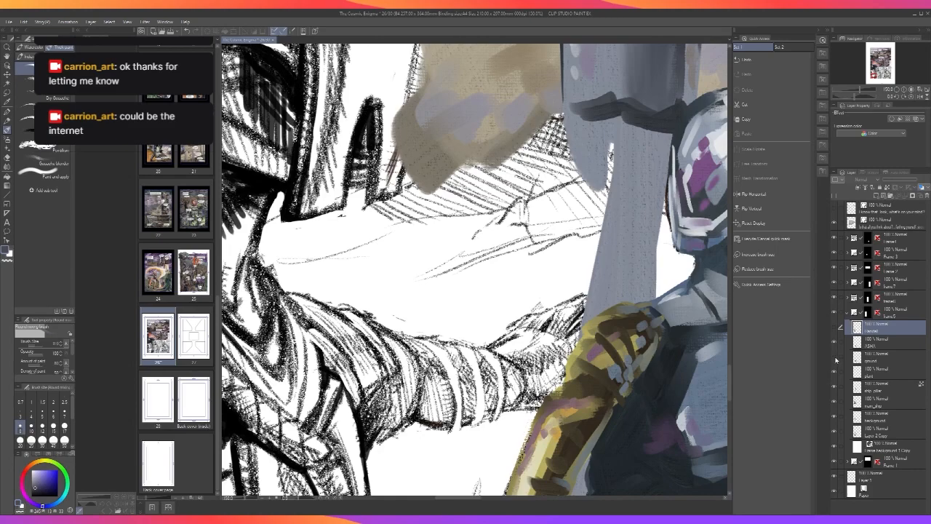
{"action": "left_click", "coordinate": [835, 359]}
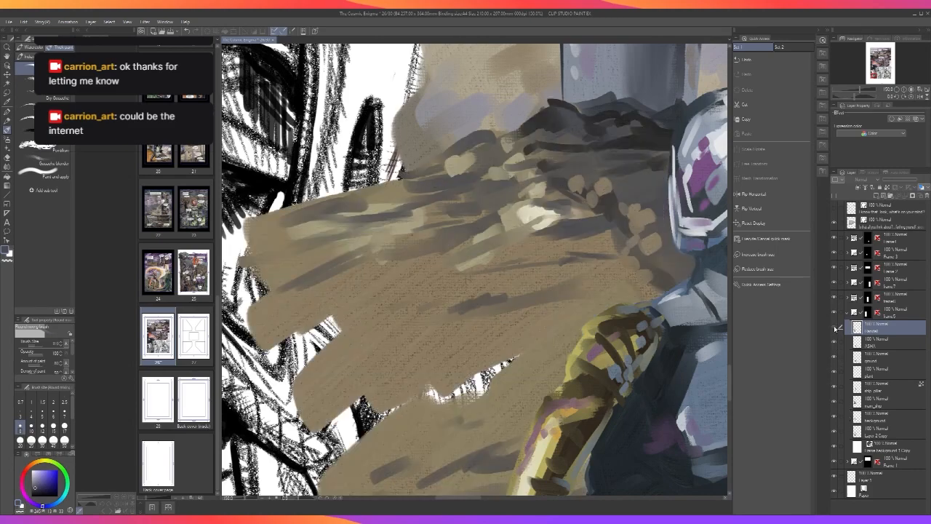
{"action": "left_click", "coordinate": [835, 328]}
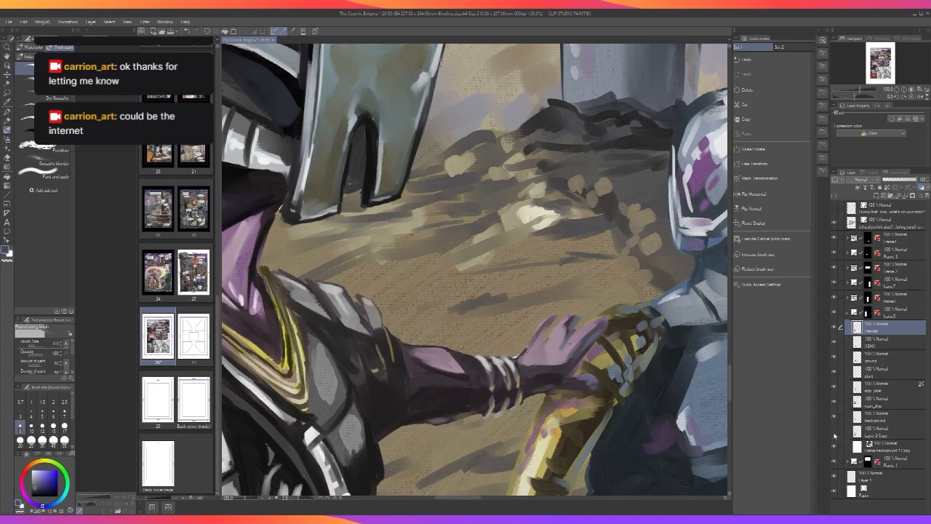
{"action": "key", "text": "ctrl+minus"}
{"action": "key", "text": "ctrl+minus"}
{"action": "key", "text": "ctrl+minus"}
{"action": "key", "text": "ctrl+minus"}
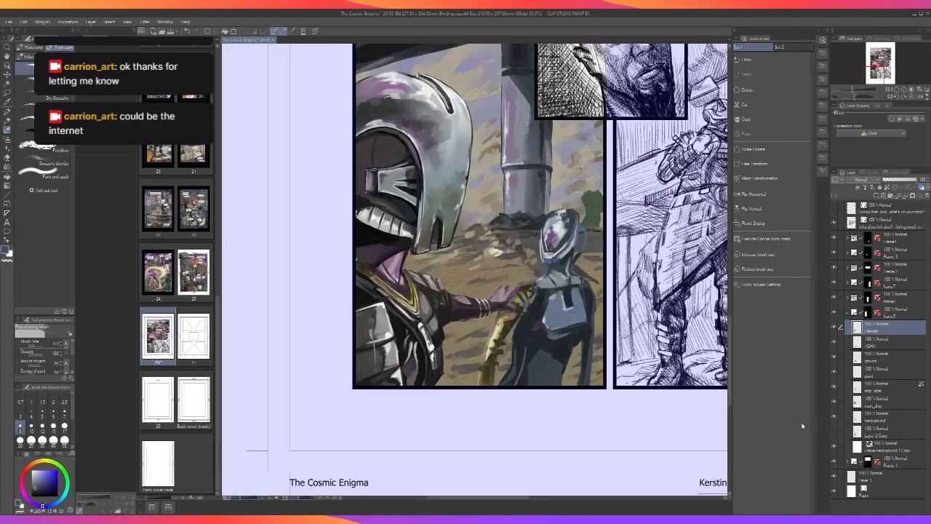
Sample a dark purple from the hand and define the gaps between the fingers with a smaller brush.
{"action": "key", "text": "ctrl+plus"}
{"action": "key", "text": "ctrl+plus"}
{"action": "key", "text": "ctrl+plus"}
{"action": "key", "text": "ctrl+plus"}
{"action": "left_click", "coordinate": [565, 365], "text": "alt"}
{"action": "key", "text": "bracketleft"}
{"action": "key", "text": "bracketleft"}
{"action": "key", "text": "bracketleft"}
{"action": "key", "text": "bracketleft"}
{"action": "key", "text": "bracketleft"}
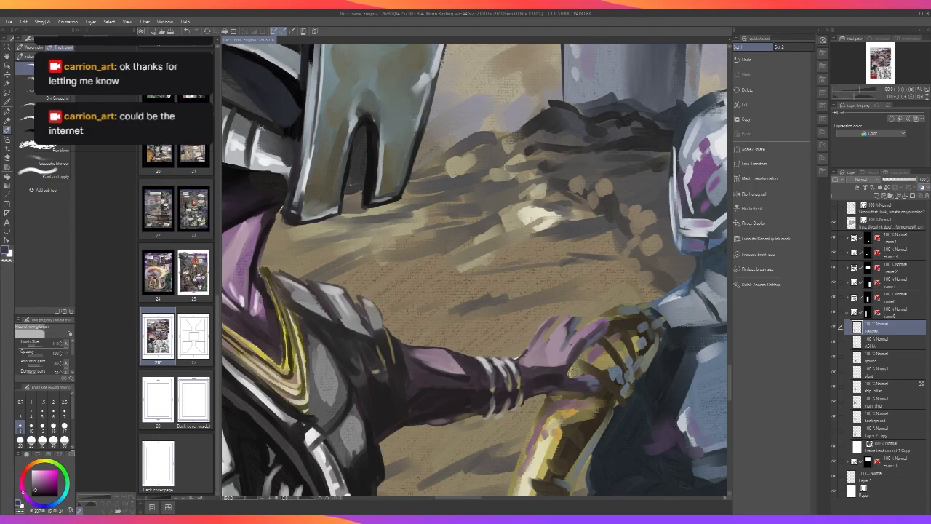
{"action": "scroll", "coordinate": [619, 327], "scroll_direction": "down", "scroll_amount": 1}
{"action": "scroll", "coordinate": [619, 328], "scroll_direction": "up", "scroll_amount": 2}
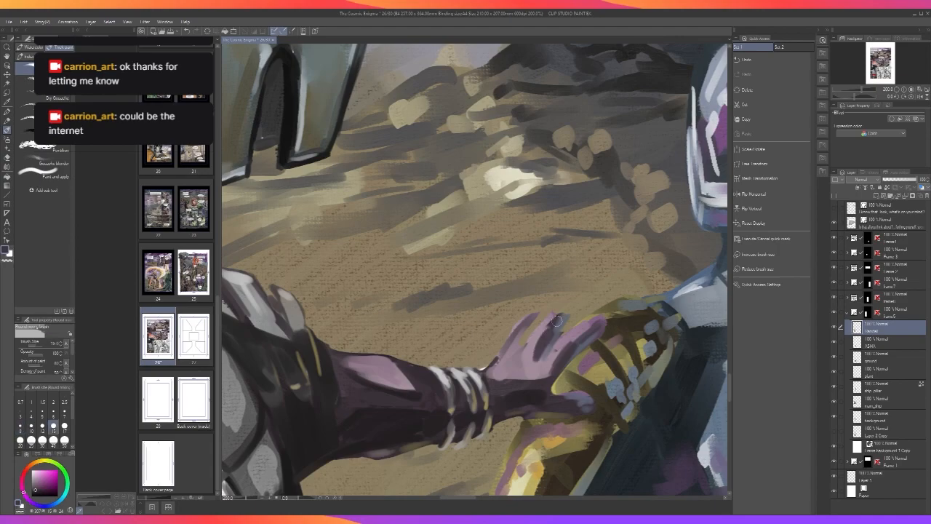
{"action": "scroll", "coordinate": [557, 320], "scroll_direction": "down", "scroll_amount": 1}
{"action": "scroll", "coordinate": [558, 319], "scroll_direction": "up", "scroll_amount": 1}
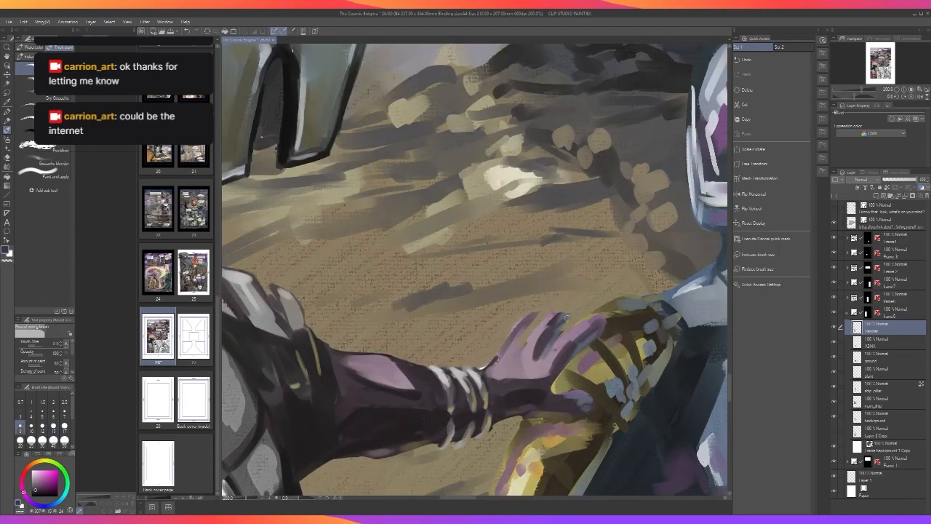
Deepen the shading along the fingers and the back of the hand with a larger brush.
{"action": "key", "text": "bracketright"}
{"action": "key", "text": "bracketright"}
{"action": "key", "text": "bracketright"}
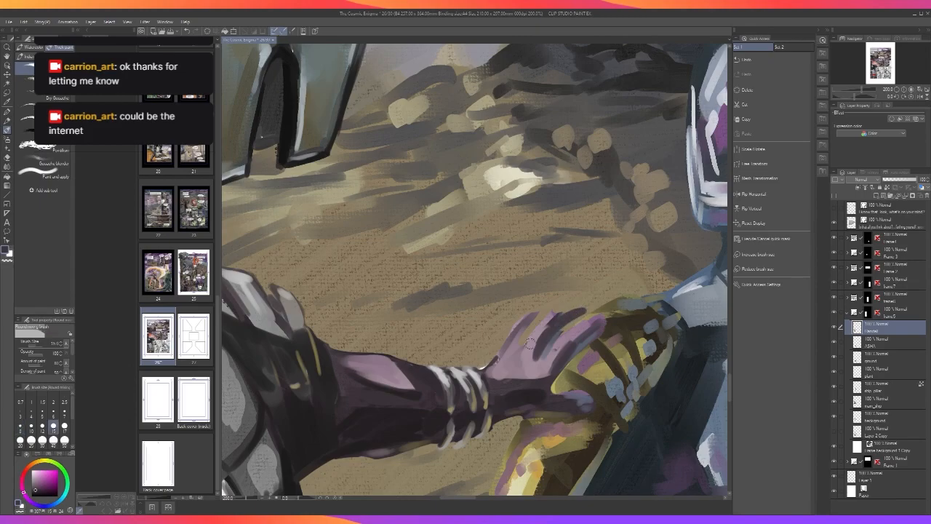
{"action": "scroll", "coordinate": [527, 338], "scroll_direction": "down", "scroll_amount": 2}
{"action": "scroll", "coordinate": [533, 319], "scroll_direction": "up", "scroll_amount": 2}
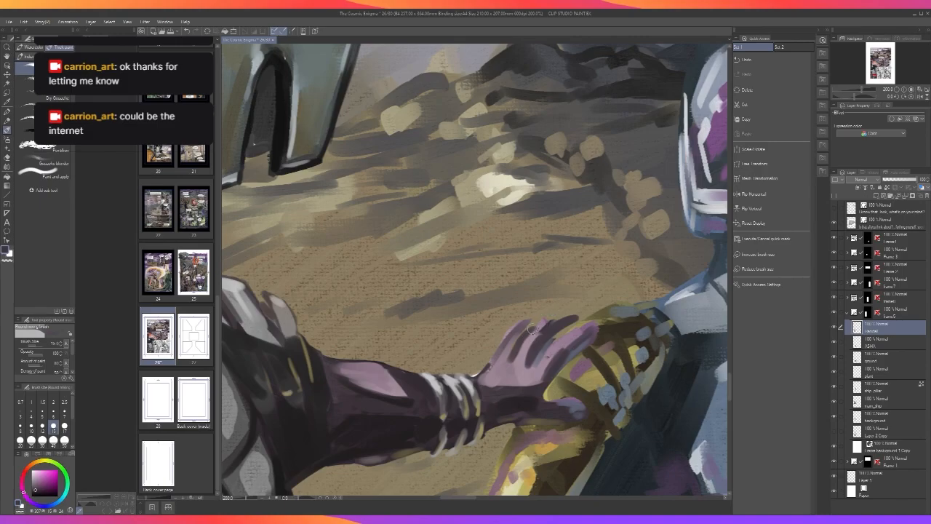
{"action": "scroll", "coordinate": [530, 329], "scroll_direction": "down", "scroll_amount": 2}
{"action": "scroll", "coordinate": [529, 328], "scroll_direction": "up", "scroll_amount": 2}
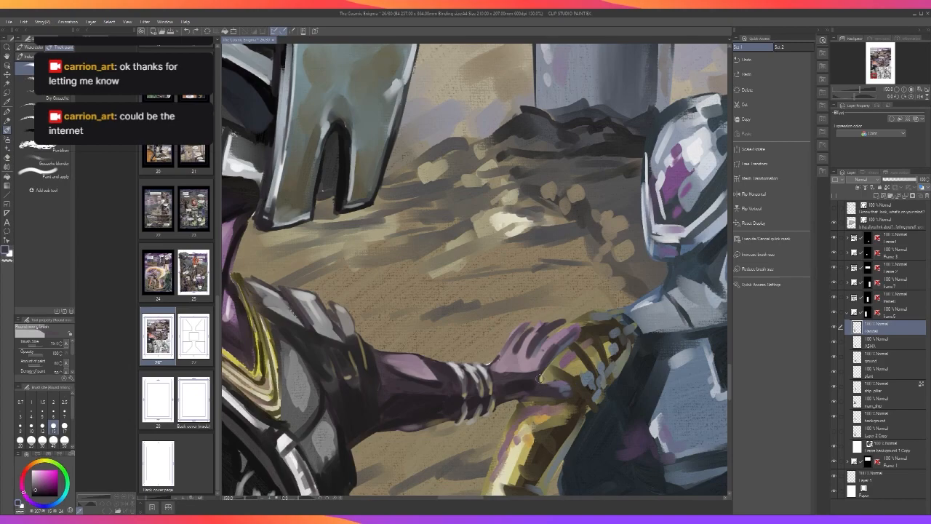
Refine the finger shapes with a smaller brush, using a mauve and a dark plum sampled from the hand.
{"action": "key", "text": "bracketleft"}
{"action": "key", "text": "bracketleft"}
{"action": "key", "text": "bracketleft"}
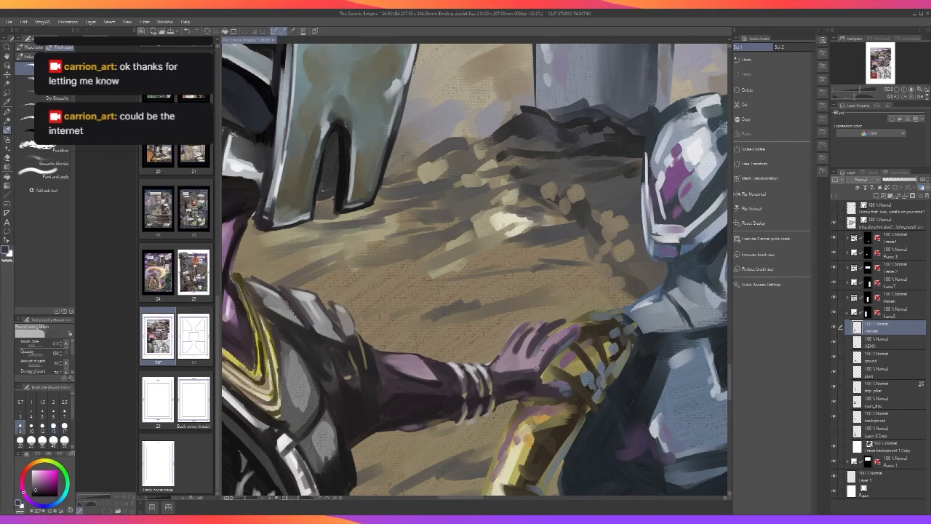
{"action": "scroll", "coordinate": [537, 363], "scroll_direction": "down", "scroll_amount": 1}
{"action": "scroll", "coordinate": [538, 363], "scroll_direction": "up", "scroll_amount": 1}
{"action": "left_click", "coordinate": [529, 348], "text": "alt"}
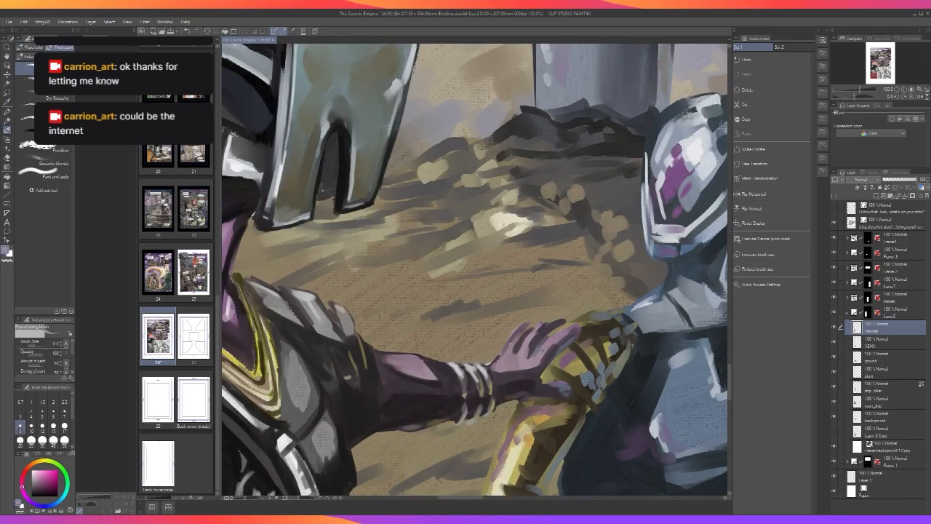
{"action": "left_click", "coordinate": [520, 342], "text": "alt"}
{"action": "scroll", "coordinate": [529, 323], "scroll_direction": "down", "scroll_amount": 4}
{"action": "scroll", "coordinate": [531, 313], "scroll_direction": "up", "scroll_amount": 4}
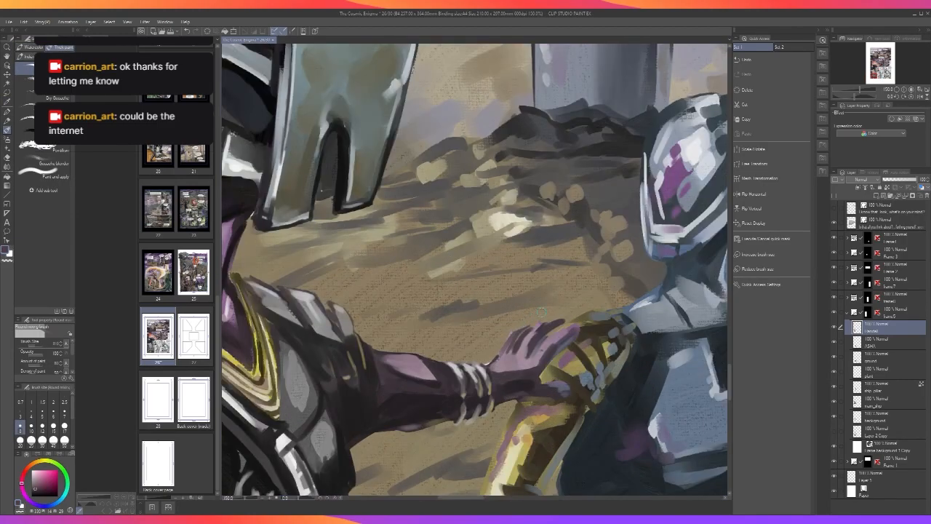
{"action": "scroll", "coordinate": [541, 311], "scroll_direction": "down", "scroll_amount": 2}
{"action": "scroll", "coordinate": [541, 311], "scroll_direction": "up", "scroll_amount": 2}
Sample a light mauve from the hand and repaint the lit areas of the fingers, adjusting the brush size.
{"action": "left_click", "coordinate": [509, 352], "text": "alt"}
{"action": "key", "text": "bracketright"}
{"action": "key", "text": "bracketright"}
{"action": "key", "text": "bracketright"}
{"action": "key", "text": "bracketleft"}
{"action": "key", "text": "bracketleft"}
{"action": "key", "text": "bracketleft"}
{"action": "key", "text": "bracketright"}
{"action": "key", "text": "bracketright"}
{"action": "key", "text": "bracketright"}
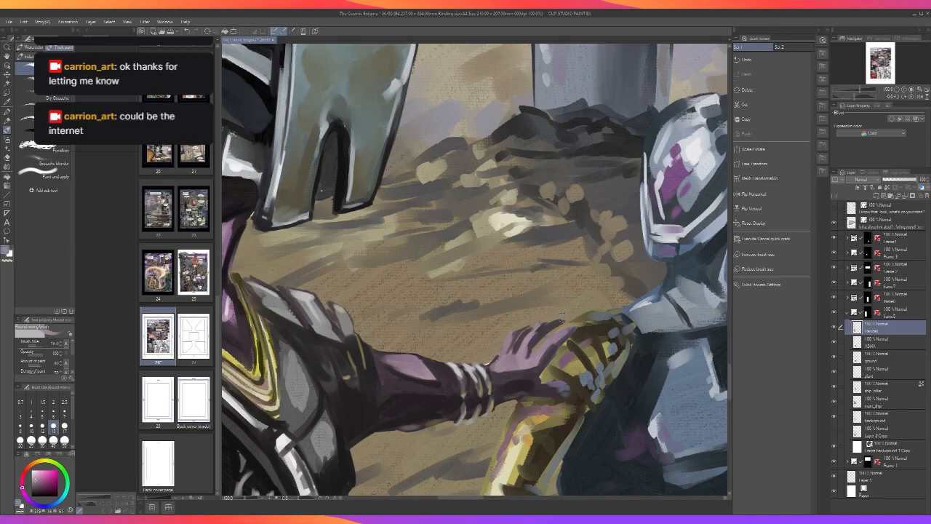
{"action": "scroll", "coordinate": [580, 330], "scroll_direction": "down", "scroll_amount": 2}
{"action": "scroll", "coordinate": [580, 329], "scroll_direction": "up", "scroll_amount": 1}
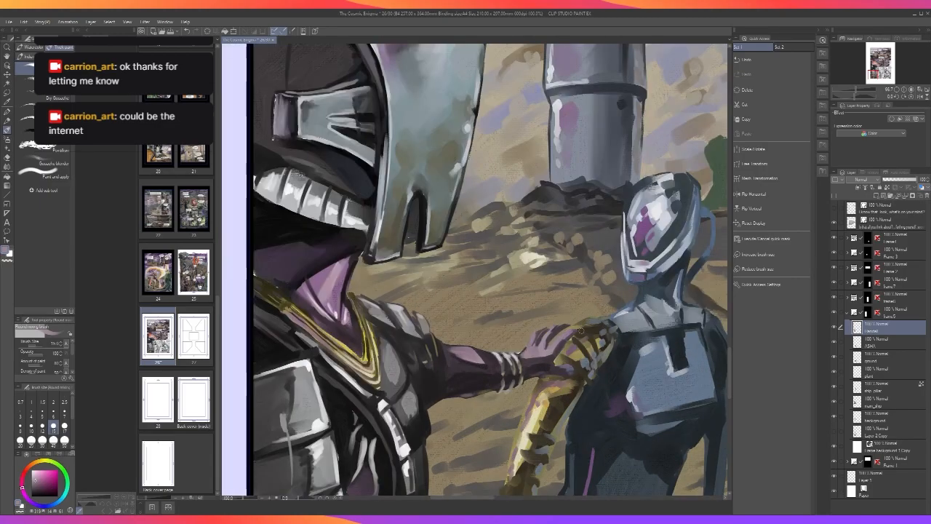
{"action": "scroll", "coordinate": [581, 330], "scroll_direction": "up", "scroll_amount": 1}
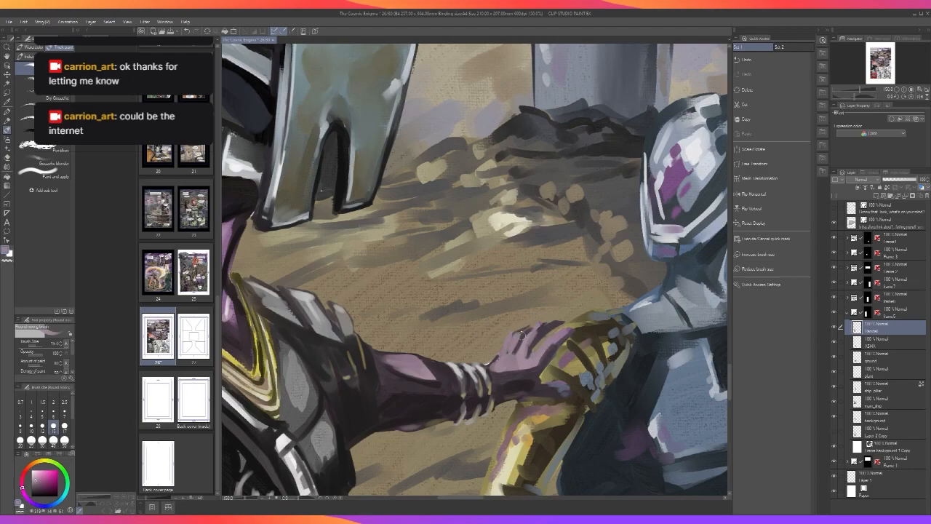
Sample a dark plum between the fingers and redraw the finger separations and fingertips with a smaller brush.
{"action": "left_click", "coordinate": [525, 331], "text": "alt"}
{"action": "key", "text": "bracketleft"}
{"action": "key", "text": "bracketleft"}
{"action": "key", "text": "bracketleft"}
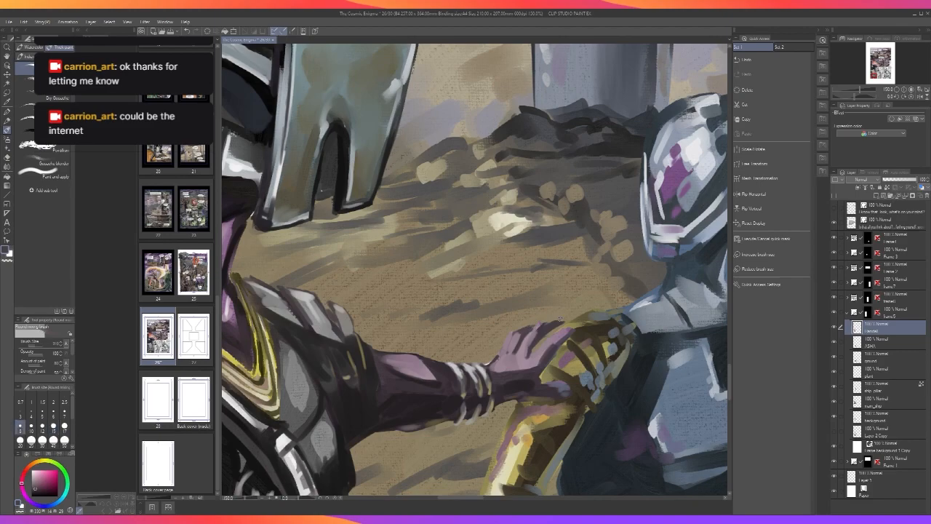
{"action": "left_click_drag", "start_coordinate": [536, 329], "coordinate": [550, 321]}
{"action": "scroll", "coordinate": [551, 320], "scroll_direction": "down", "scroll_amount": 2}
{"action": "scroll", "coordinate": [549, 324], "scroll_direction": "up", "scroll_amount": 2}
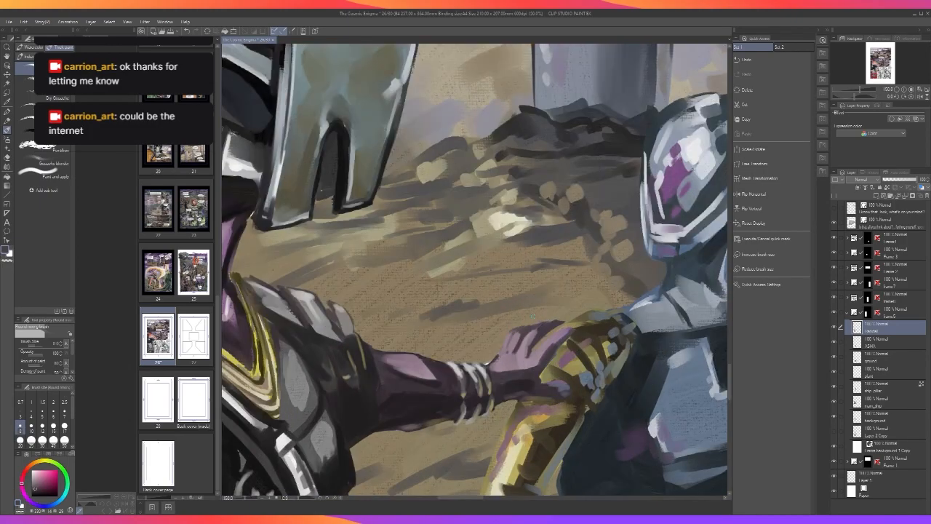
{"action": "scroll", "coordinate": [534, 316], "scroll_direction": "down", "scroll_amount": 2}
{"action": "scroll", "coordinate": [549, 317], "scroll_direction": "up", "scroll_amount": 2}
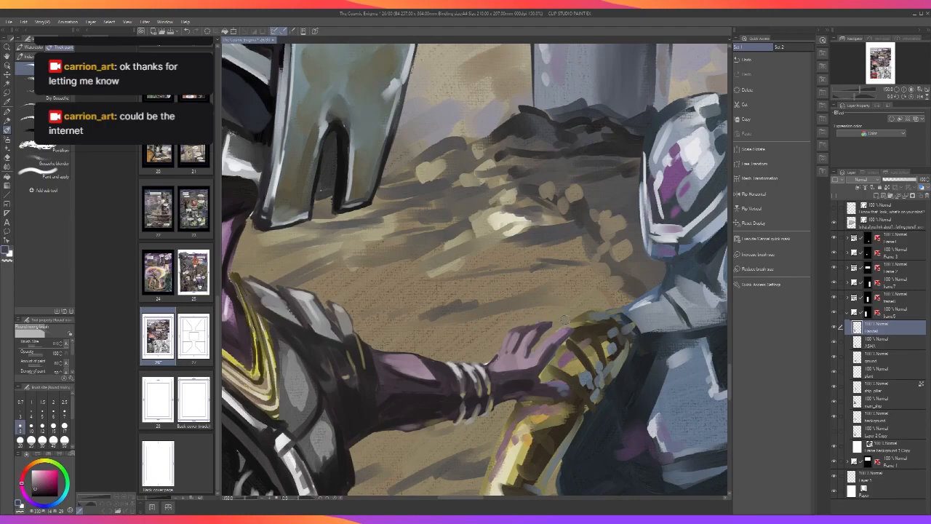
{"action": "scroll", "coordinate": [566, 317], "scroll_direction": "down", "scroll_amount": 3}
{"action": "scroll", "coordinate": [567, 317], "scroll_direction": "up", "scroll_amount": 3}
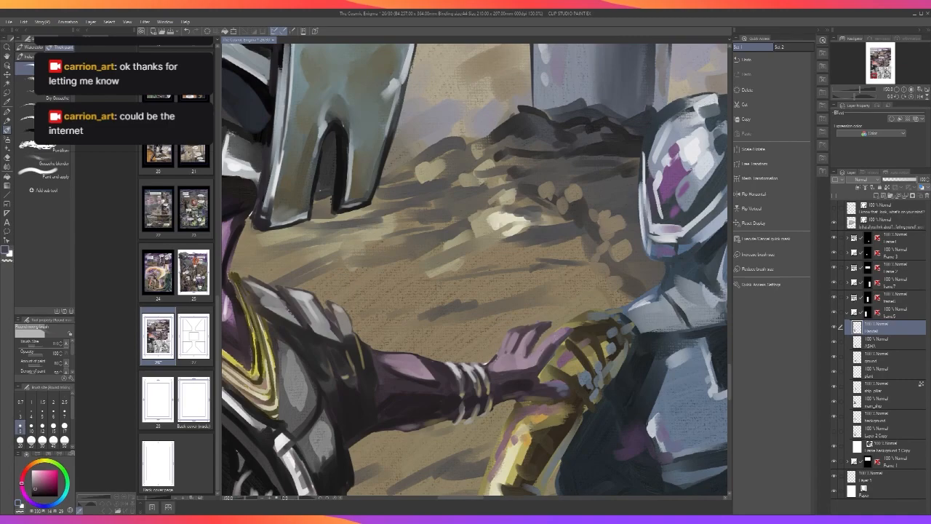
Pick a new dark purple and shade the finger closest to the golden arm.
{"action": "key", "text": "i"}
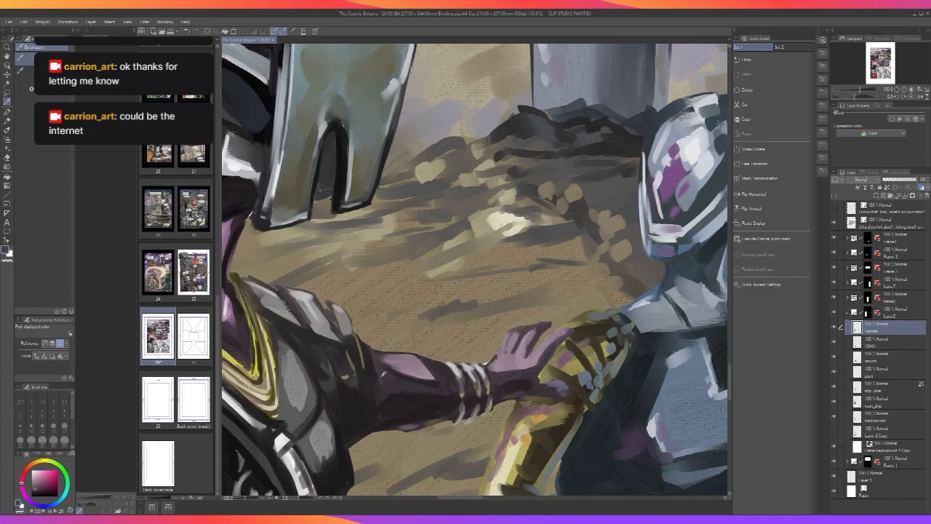
{"action": "key", "text": "b"}
{"action": "left_click_drag", "start_coordinate": [551, 341], "coordinate": [566, 332]}
{"action": "scroll", "coordinate": [578, 319], "scroll_direction": "down", "scroll_amount": 2}
{"action": "scroll", "coordinate": [578, 319], "scroll_direction": "up", "scroll_amount": 1}
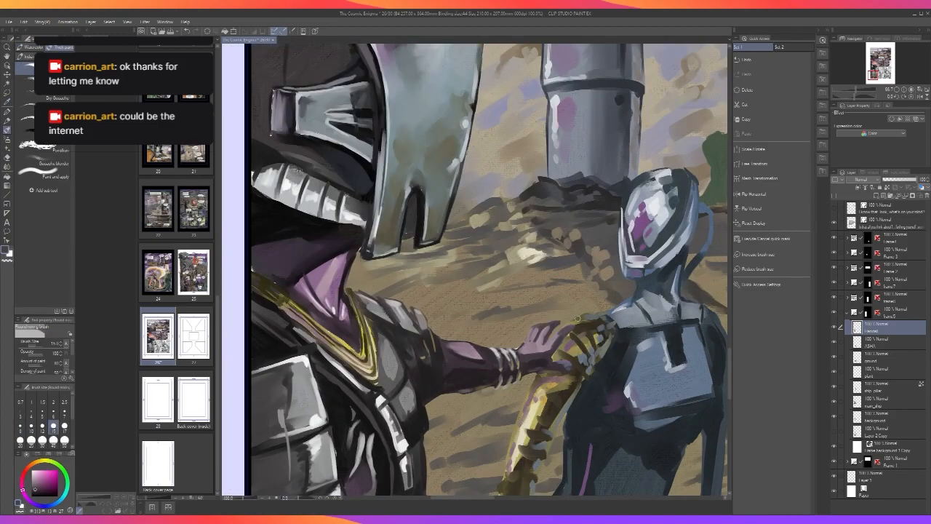
{"action": "scroll", "coordinate": [578, 319], "scroll_direction": "up", "scroll_amount": 1}
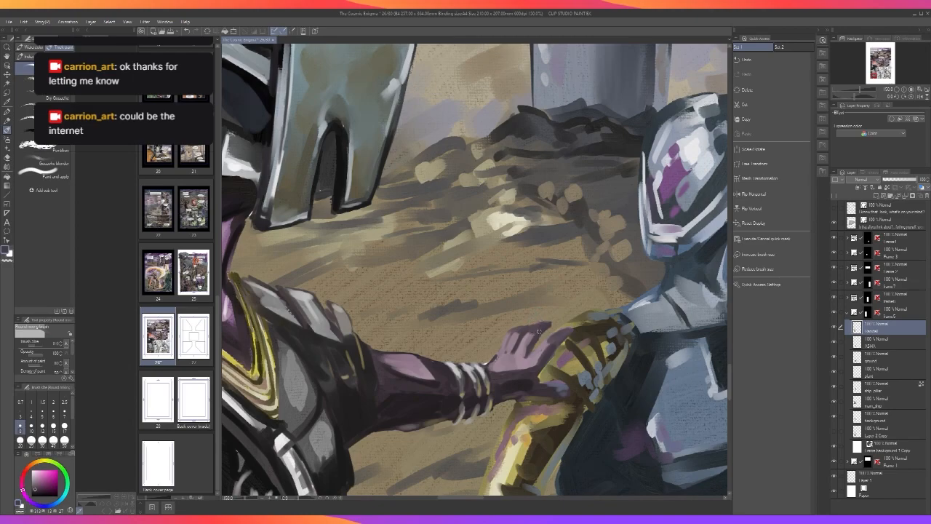
{"action": "scroll", "coordinate": [515, 331], "scroll_direction": "down", "scroll_amount": 3}
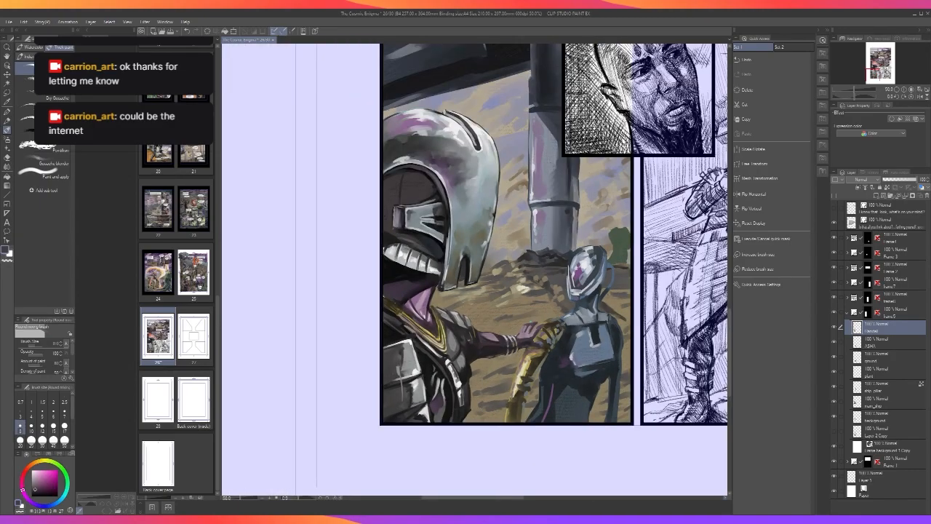
{"action": "scroll", "coordinate": [522, 352], "scroll_direction": "up", "scroll_amount": 4}
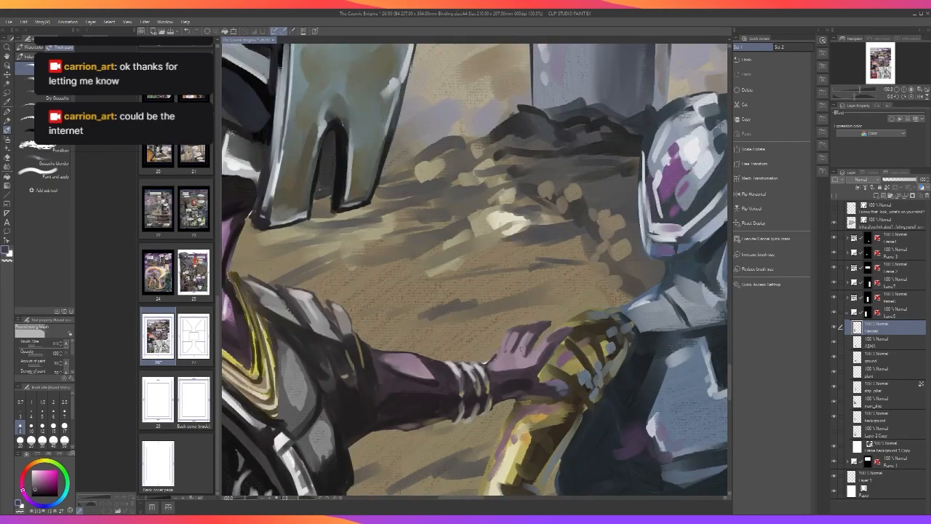
Sample a purple from the hand and shade the back of the hand below the knuckles with a larger brush.
{"action": "left_click", "coordinate": [522, 354], "text": "alt"}
{"action": "scroll", "coordinate": [523, 355], "scroll_direction": "down", "scroll_amount": 3}
{"action": "scroll", "coordinate": [523, 355], "scroll_direction": "up", "scroll_amount": 5}
{"action": "key", "text": "alt"}
{"action": "left_click", "coordinate": [518, 360], "text": "alt"}
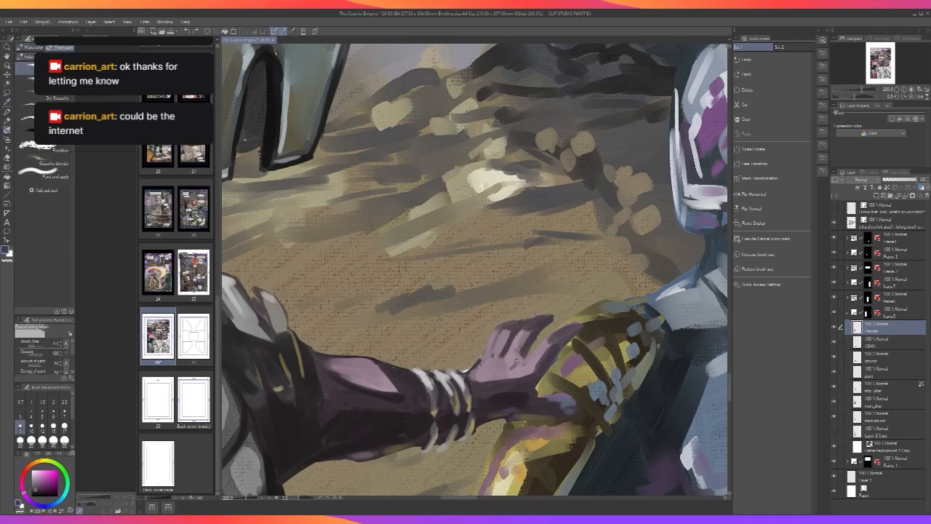
{"action": "key", "text": "bracketright"}
{"action": "key", "text": "bracketright"}
{"action": "key", "text": "bracketright"}
{"action": "left_click_drag", "start_coordinate": [510, 366], "coordinate": [517, 367]}
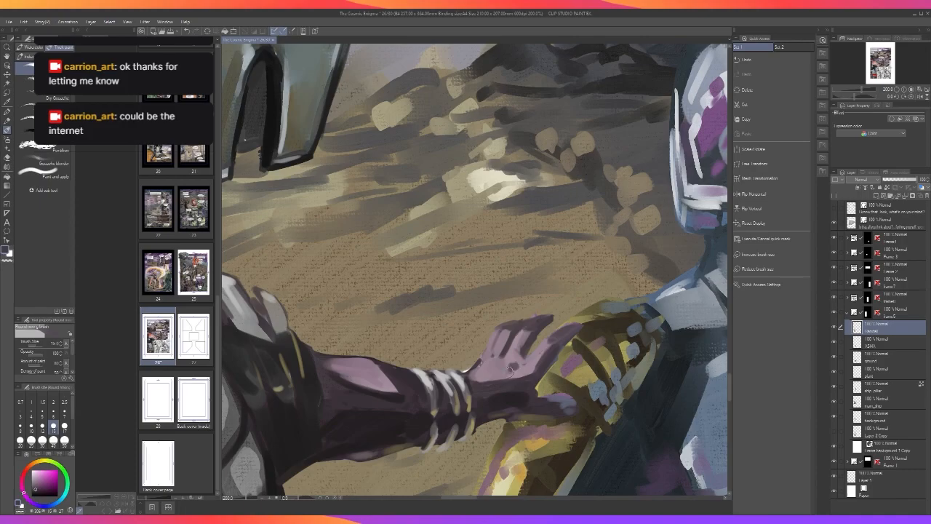
Sample a lighter mauve and touch up the lower back of the hand with a smaller brush.
{"action": "left_click", "coordinate": [528, 373], "text": "alt"}
{"action": "key", "text": "bracketleft"}
{"action": "key", "text": "bracketleft"}
{"action": "key", "text": "bracketleft"}
{"action": "left_click_drag", "start_coordinate": [528, 374], "coordinate": [521, 381]}
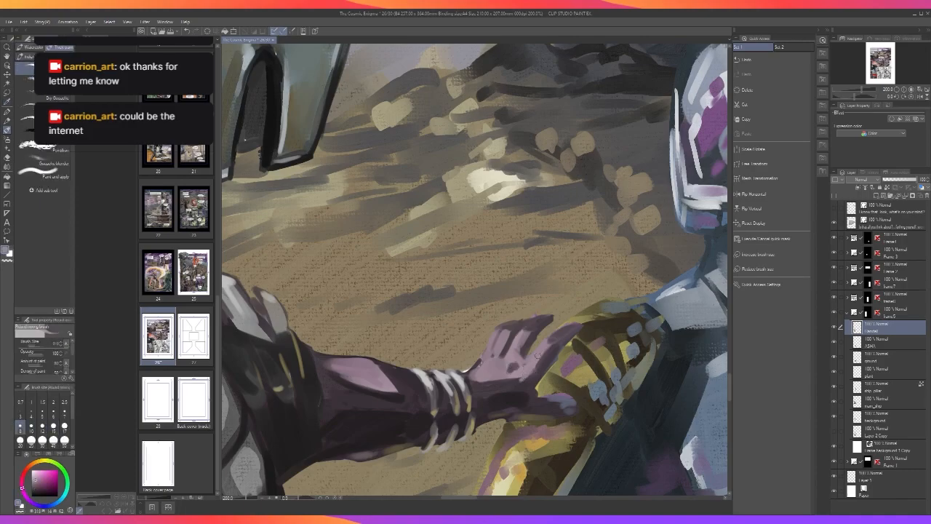
{"action": "scroll", "coordinate": [538, 357], "scroll_direction": "down", "scroll_amount": 2}
{"action": "scroll", "coordinate": [538, 357], "scroll_direction": "down", "scroll_amount": 2}
{"action": "scroll", "coordinate": [533, 348], "scroll_direction": "up", "scroll_amount": 4}
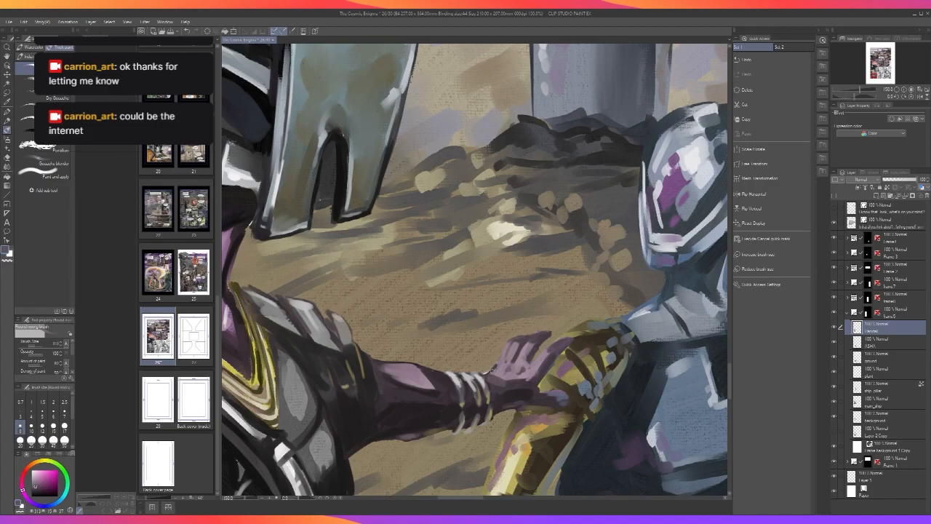
Sample a light mauve from the fingers and brush it over the knuckles and back of the hand.
{"action": "scroll", "coordinate": [497, 361], "scroll_direction": "down", "scroll_amount": 4}
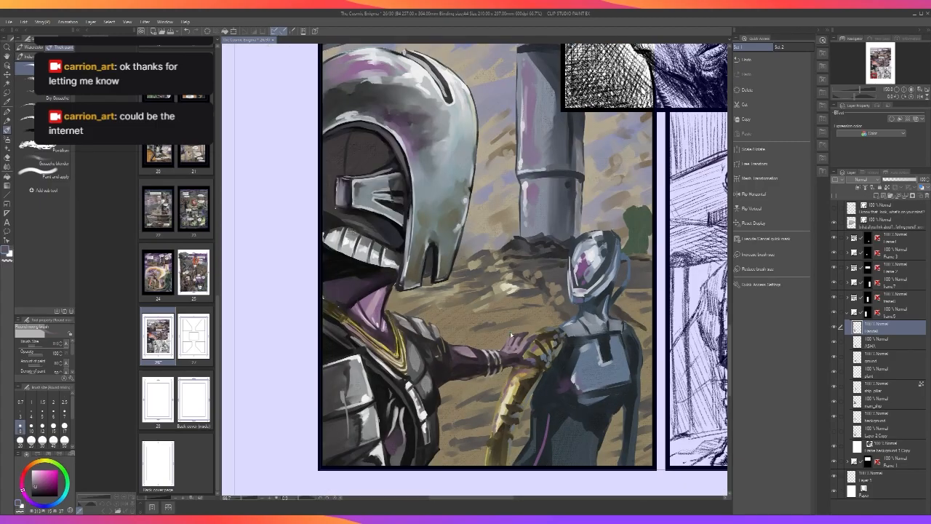
{"action": "scroll", "coordinate": [506, 333], "scroll_direction": "up", "scroll_amount": 4}
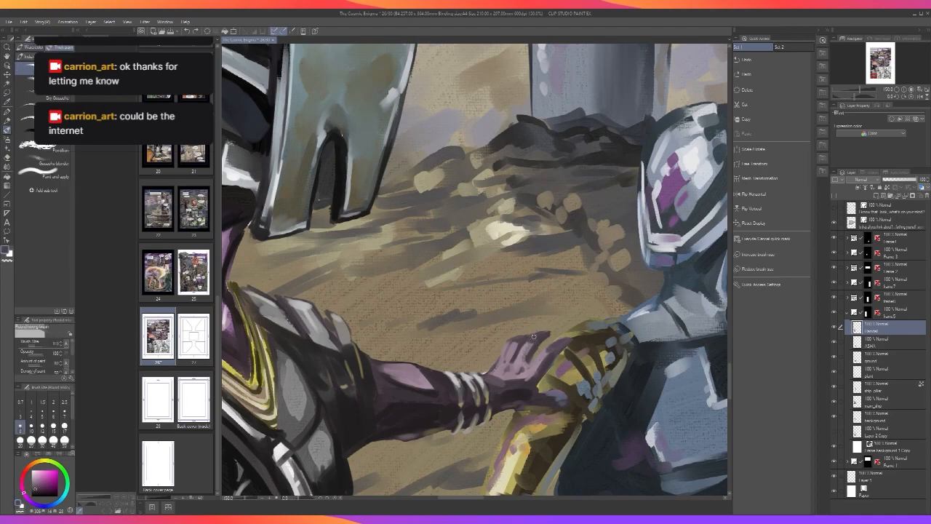
{"action": "left_click", "coordinate": [528, 347], "text": "alt"}
{"action": "left_click_drag", "start_coordinate": [518, 355], "coordinate": [513, 364]}
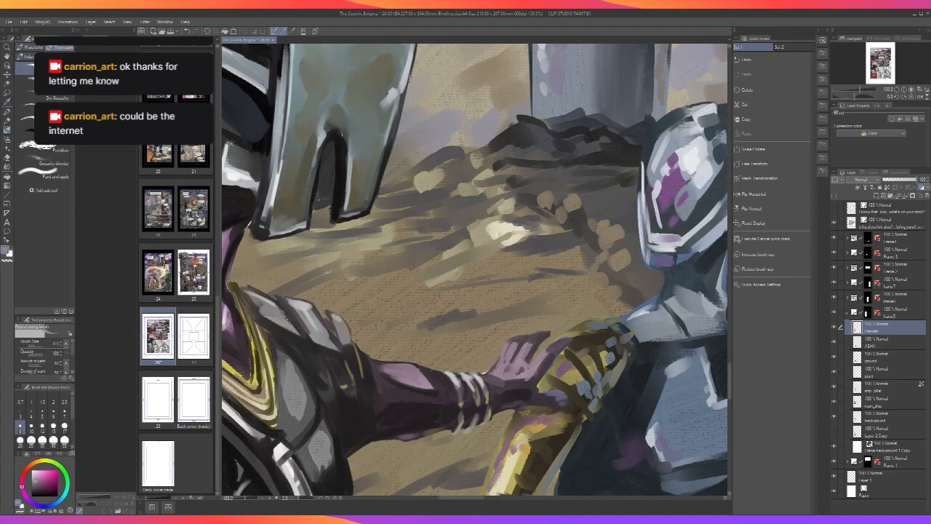
{"action": "scroll", "coordinate": [523, 357], "scroll_direction": "down", "scroll_amount": 5}
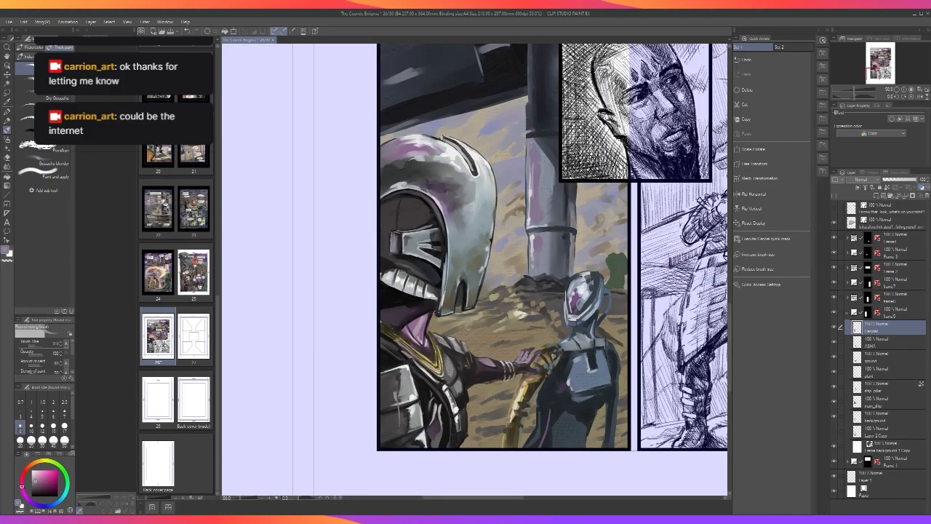
{"action": "scroll", "coordinate": [523, 368], "scroll_direction": "up", "scroll_amount": 5}
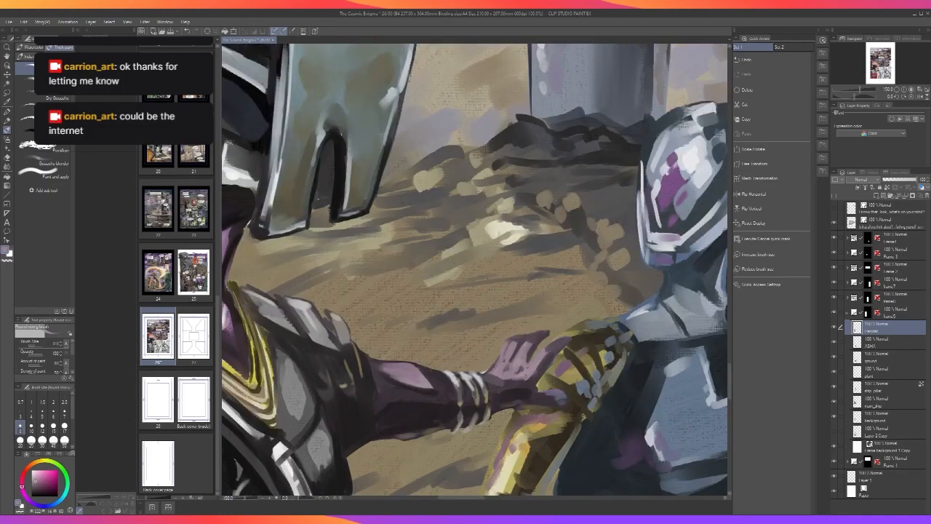
Undo the last stroke and repaint the back of the hand with a short mauve stroke.
{"action": "key", "text": "ctrl+z"}
{"action": "left_click_drag", "start_coordinate": [516, 382], "coordinate": [528, 378]}
{"action": "scroll", "coordinate": [542, 353], "scroll_direction": "down", "scroll_amount": 4}
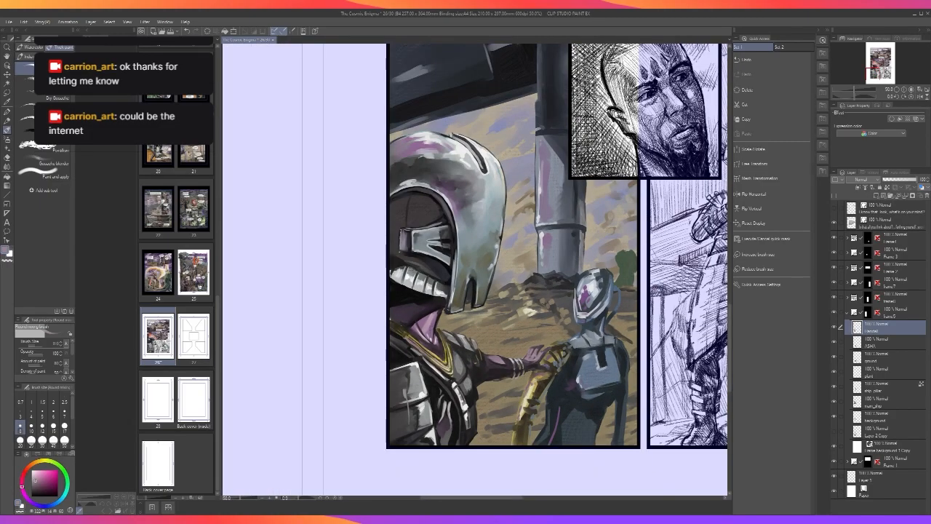
{"action": "scroll", "coordinate": [542, 353], "scroll_direction": "up", "scroll_amount": 4}
Sample a very dark purple near the wrist and define the hand's shadow edges with a smaller brush.
{"action": "left_click", "coordinate": [473, 368], "text": "alt"}
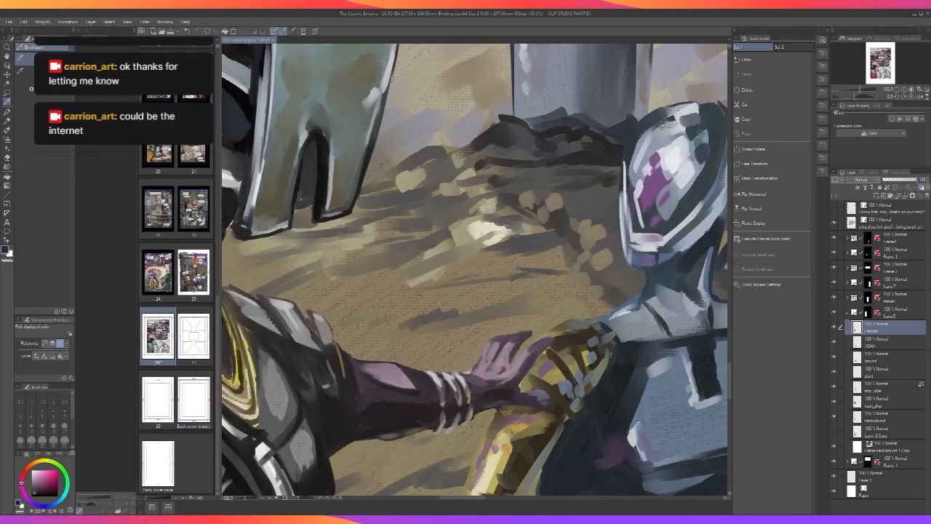
{"action": "key", "text": "["}
{"action": "key", "text": "["}
{"action": "key", "text": "["}
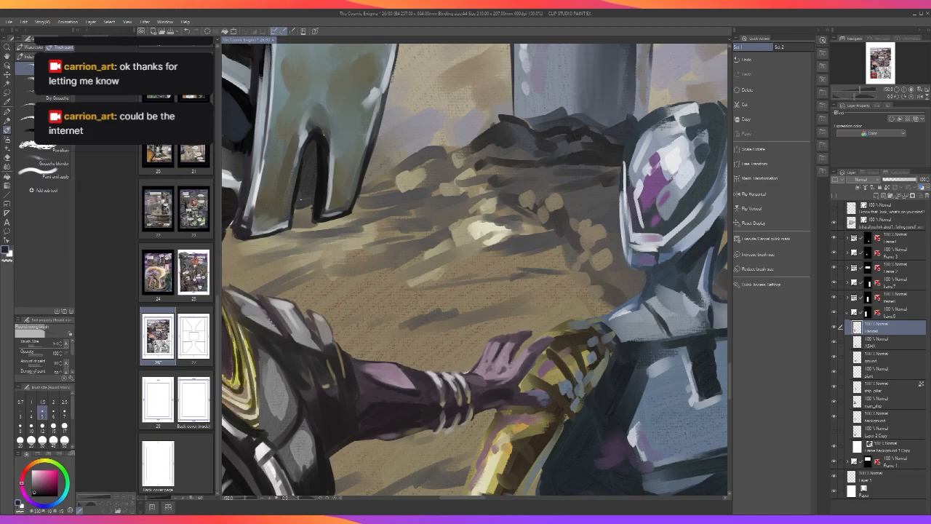
{"action": "scroll", "coordinate": [522, 337], "scroll_direction": "down", "scroll_amount": 3}
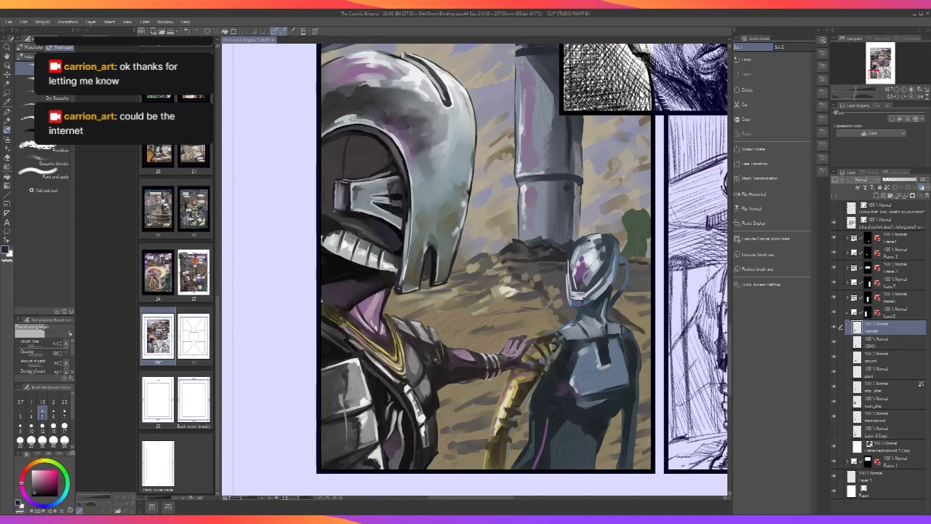
{"action": "scroll", "coordinate": [522, 337], "scroll_direction": "up", "scroll_amount": 3}
Enlarge the brush and rework the lower edge of the hand where it meets the golden arm.
{"action": "key", "text": "bracketright"}
{"action": "key", "text": "bracketright"}
{"action": "key", "text": "bracketright"}
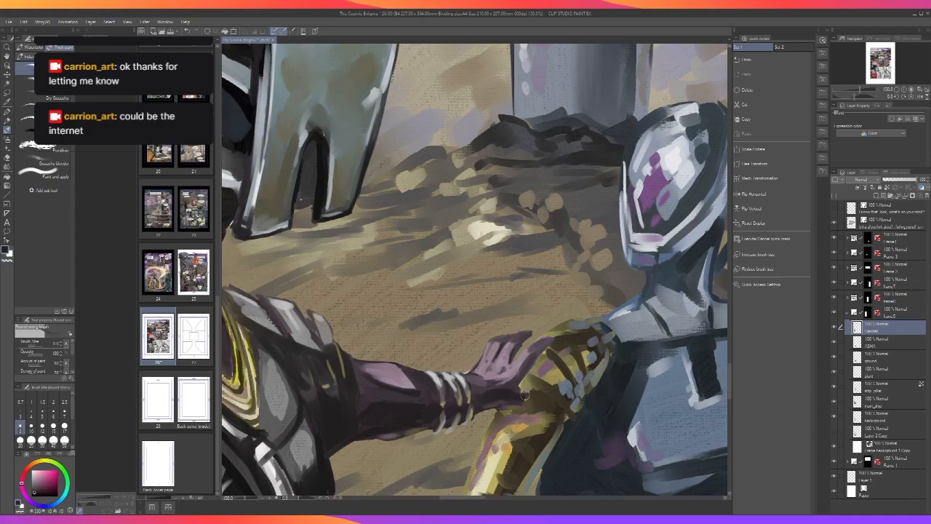
{"action": "scroll", "coordinate": [541, 390], "scroll_direction": "down", "scroll_amount": 3}
{"action": "scroll", "coordinate": [541, 391], "scroll_direction": "up", "scroll_amount": 3}
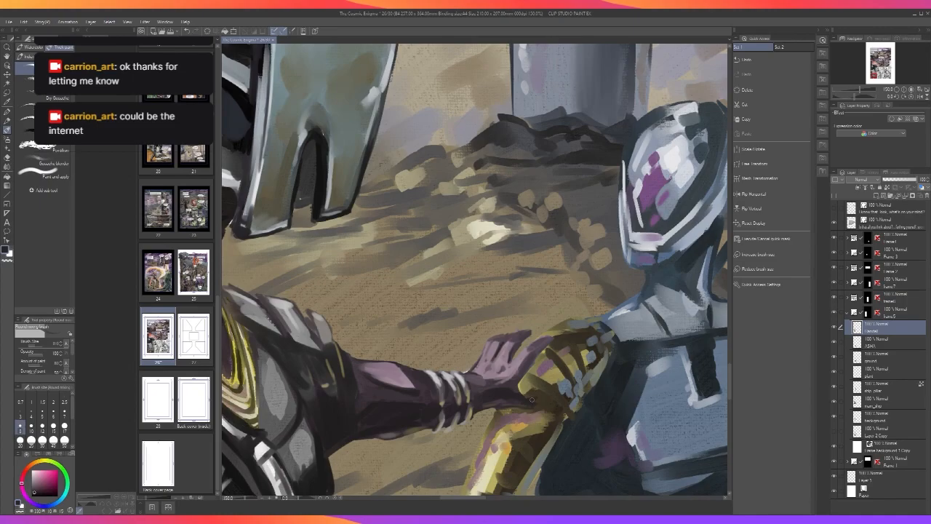
{"action": "scroll", "coordinate": [536, 398], "scroll_direction": "down", "scroll_amount": 3}
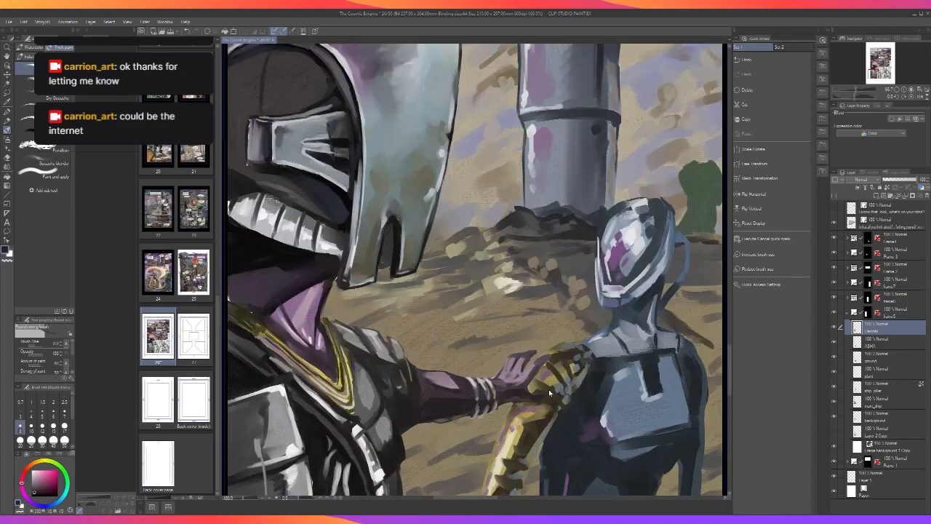
{"action": "scroll", "coordinate": [533, 400], "scroll_direction": "up", "scroll_amount": 3}
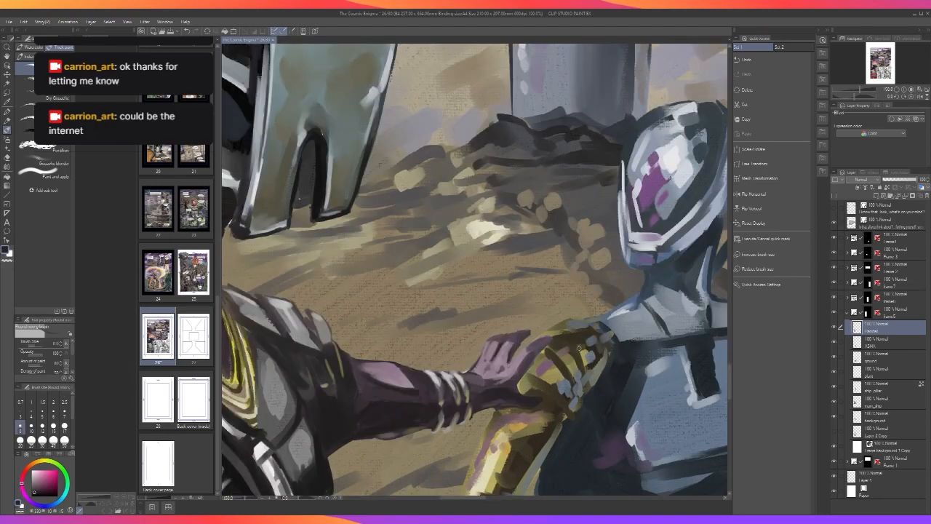
Examine the hand on the golden arm close up and within the whole panel.
{"action": "scroll", "coordinate": [538, 401], "scroll_direction": "down", "scroll_amount": 2}
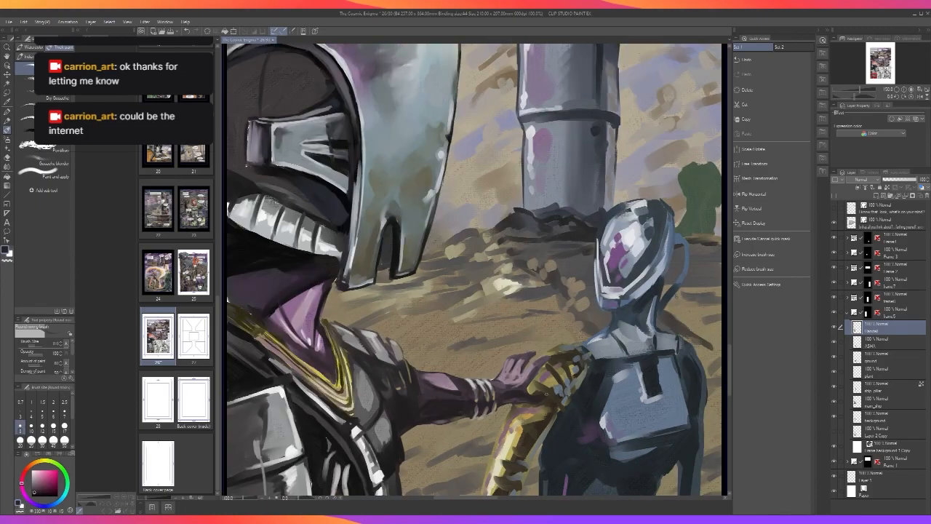
{"action": "scroll", "coordinate": [510, 400], "scroll_direction": "up", "scroll_amount": 2}
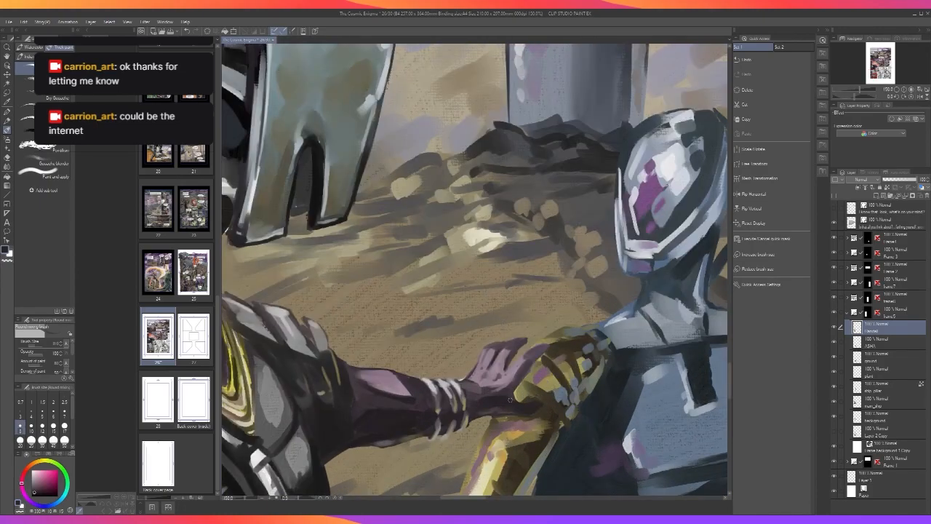
{"action": "scroll", "coordinate": [510, 399], "scroll_direction": "down", "scroll_amount": 2}
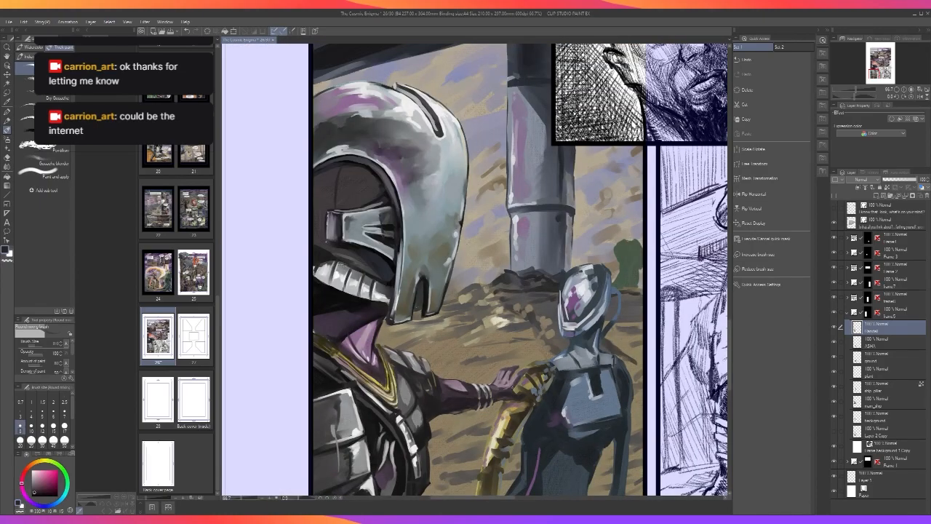
{"action": "scroll", "coordinate": [520, 385], "scroll_direction": "down", "scroll_amount": 1}
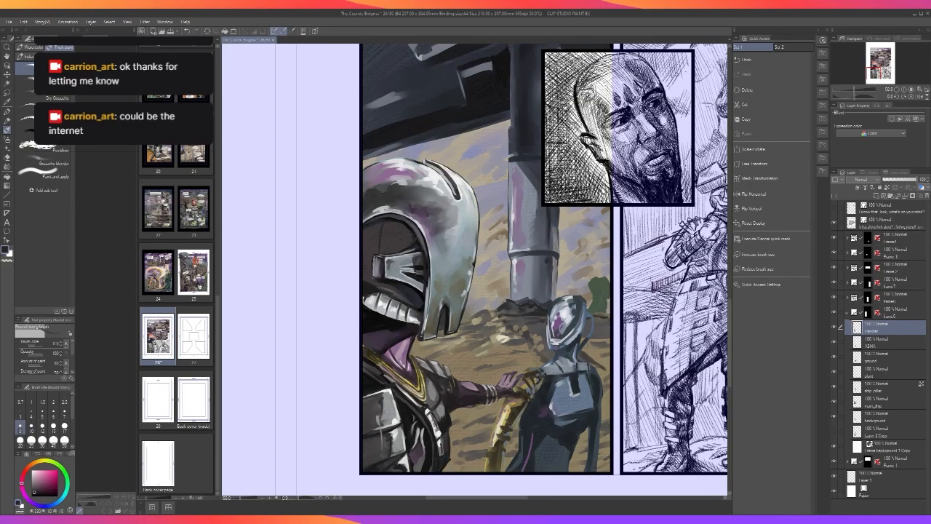
{"action": "scroll", "coordinate": [518, 372], "scroll_direction": "up", "scroll_amount": 4}
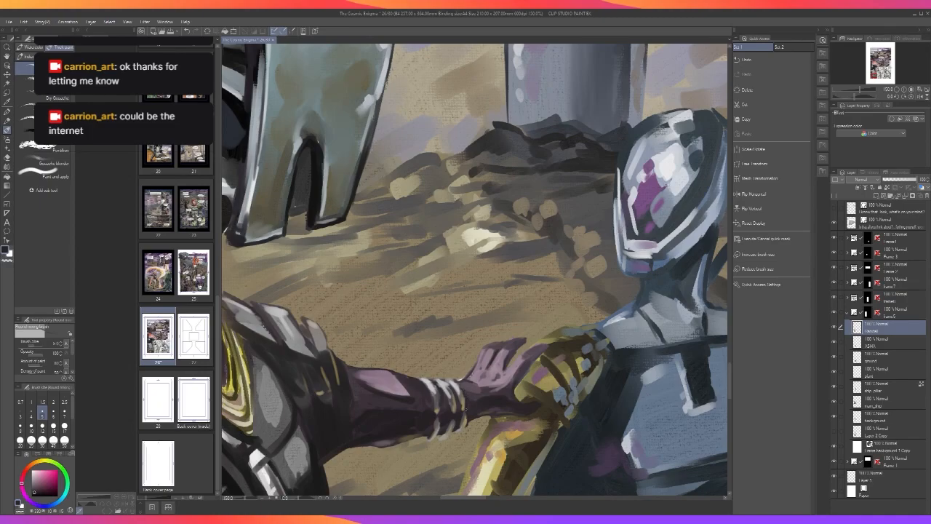
{"action": "scroll", "coordinate": [543, 356], "scroll_direction": "down", "scroll_amount": 3}
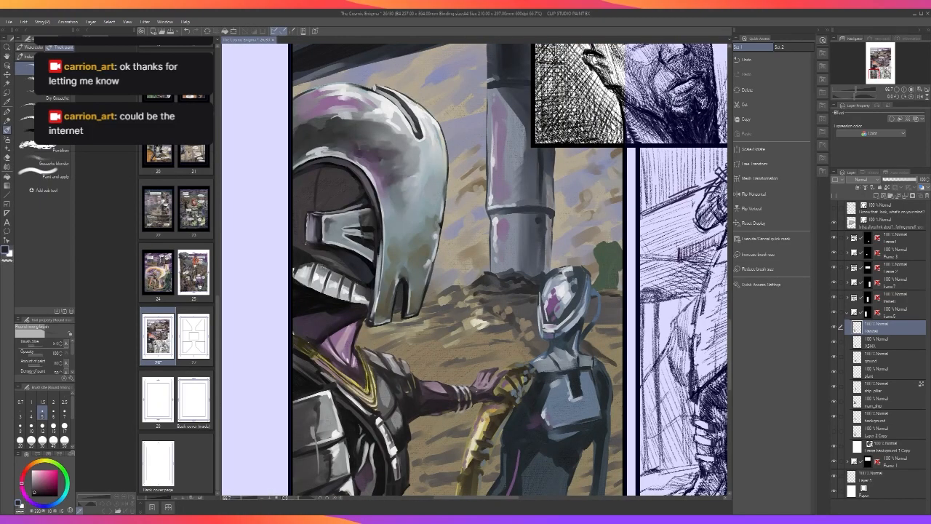
{"action": "scroll", "coordinate": [478, 395], "scroll_direction": "down", "scroll_amount": 1}
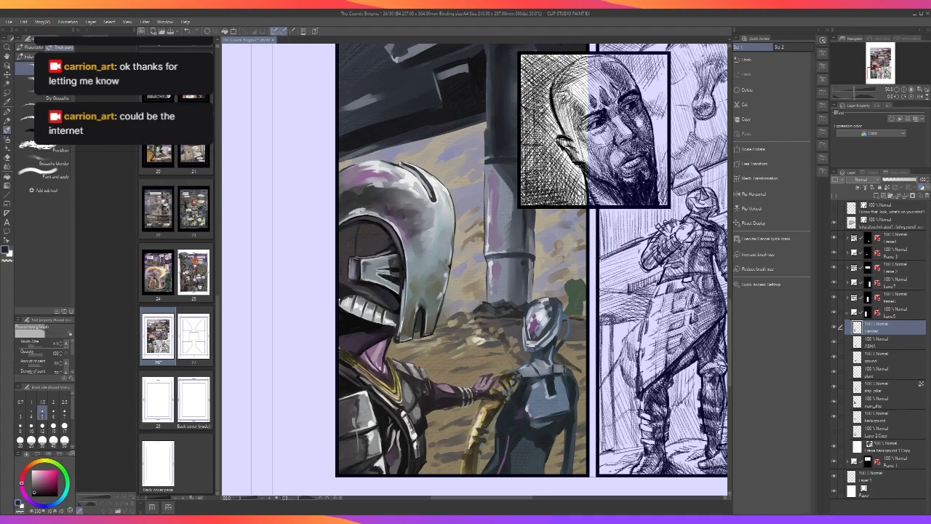
{"action": "scroll", "coordinate": [480, 397], "scroll_direction": "down", "scroll_amount": 1}
{"action": "scroll", "coordinate": [480, 397], "scroll_direction": "up", "scroll_amount": 3}
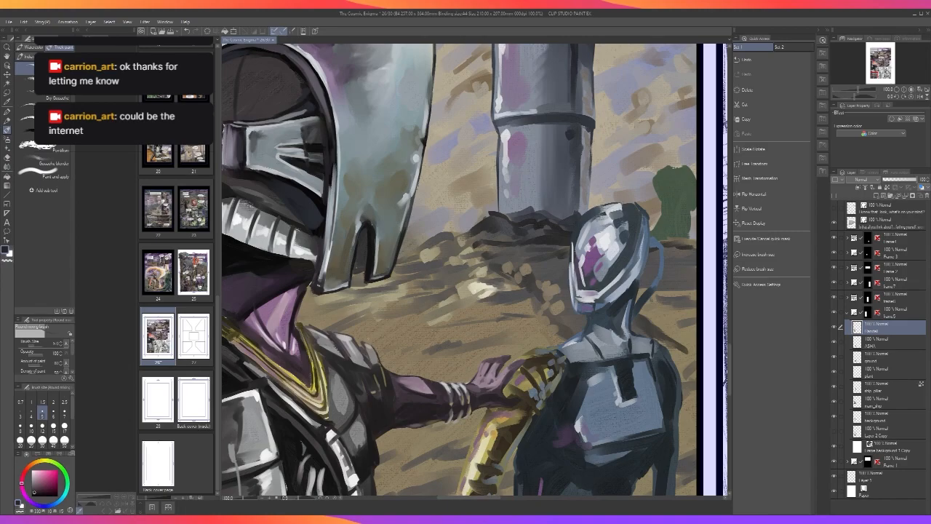
{"action": "scroll", "coordinate": [367, 338], "scroll_direction": "down", "scroll_amount": 2}
{"action": "scroll", "coordinate": [316, 342], "scroll_direction": "up", "scroll_amount": 2}
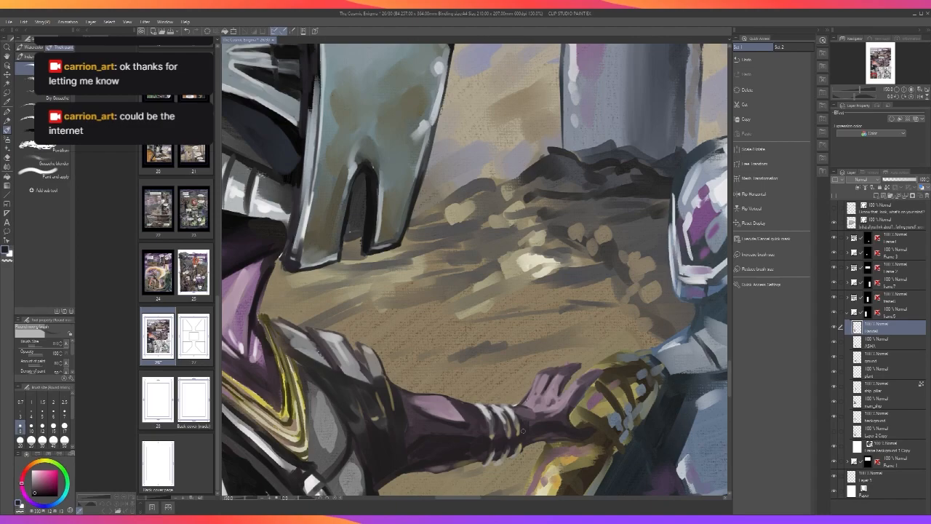
Sample a dark purple from the lower edge of the hand and refine the wrist and fingers with a small brush.
{"action": "left_click", "coordinate": [555, 421], "text": "alt"}
{"action": "key", "text": "bracketleft"}
{"action": "key", "text": "bracketleft"}
{"action": "key", "text": "bracketleft"}
{"action": "key", "text": "bracketright"}
{"action": "key", "text": "bracketright"}
{"action": "key", "text": "bracketright"}
{"action": "scroll", "coordinate": [551, 373], "scroll_direction": "down", "scroll_amount": 3}
{"action": "scroll", "coordinate": [549, 373], "scroll_direction": "up", "scroll_amount": 3}
{"action": "key", "text": "bracketleft"}
{"action": "key", "text": "bracketleft"}
{"action": "key", "text": "bracketleft"}
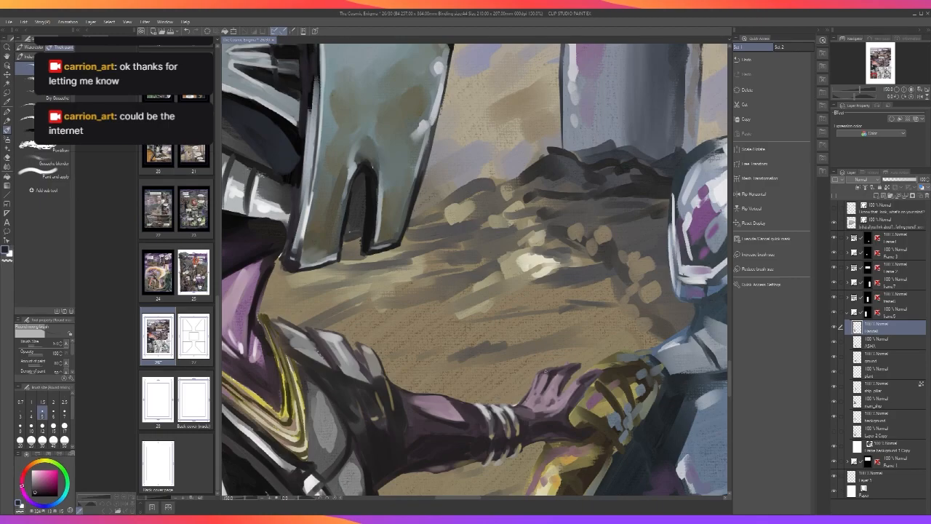
{"action": "scroll", "coordinate": [551, 373], "scroll_direction": "down", "scroll_amount": 3}
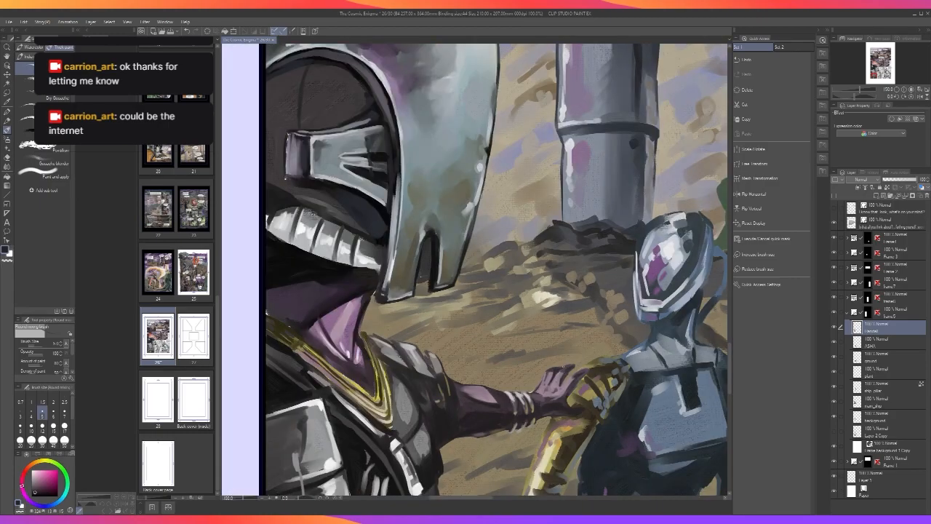
{"action": "scroll", "coordinate": [560, 375], "scroll_direction": "down", "scroll_amount": 1}
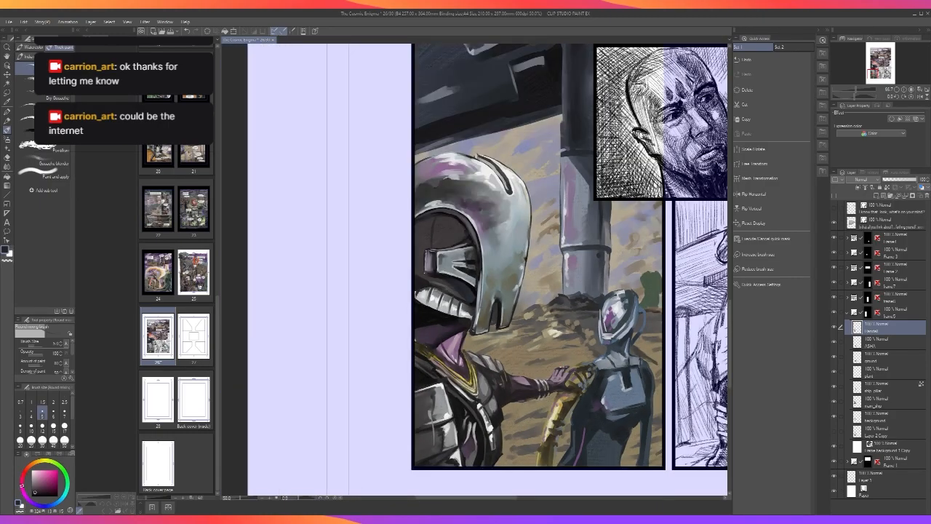
Sample a light mauve from the hand and brush a short highlight along the underside of the wrist with a larger brush.
{"action": "scroll", "coordinate": [560, 366], "scroll_direction": "up", "scroll_amount": 3}
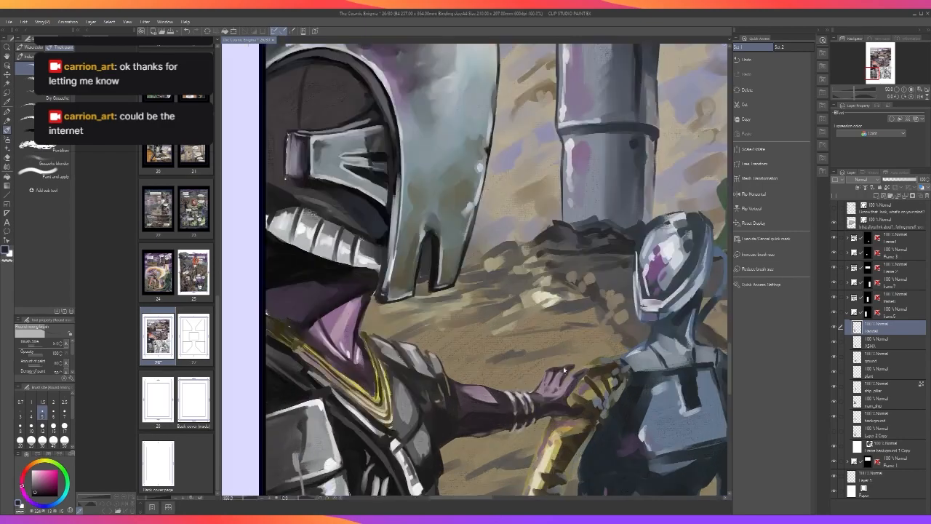
{"action": "left_click", "coordinate": [555, 386], "text": "alt"}
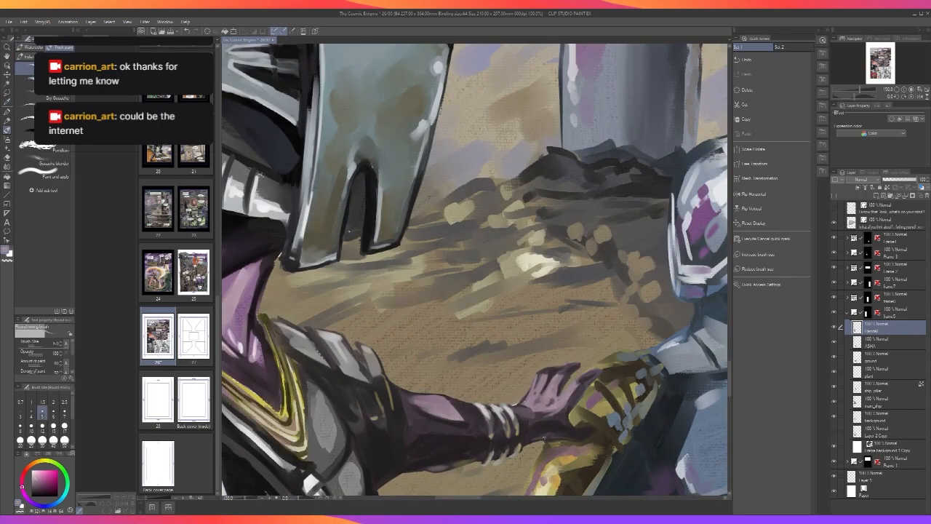
{"action": "key", "text": "bracketright"}
{"action": "key", "text": "bracketright"}
{"action": "key", "text": "bracketright"}
{"action": "left_click_drag", "start_coordinate": [551, 437], "coordinate": [560, 438]}
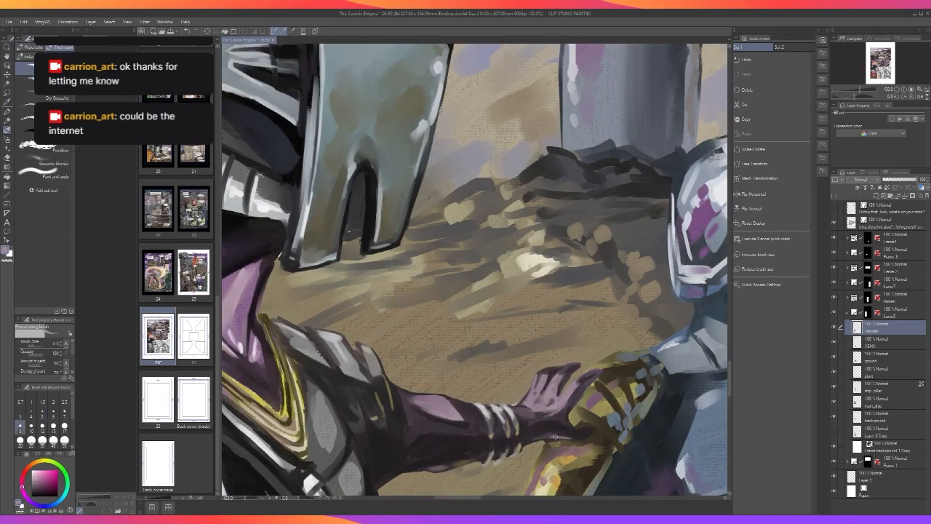
{"action": "scroll", "coordinate": [560, 436], "scroll_direction": "down", "scroll_amount": 3}
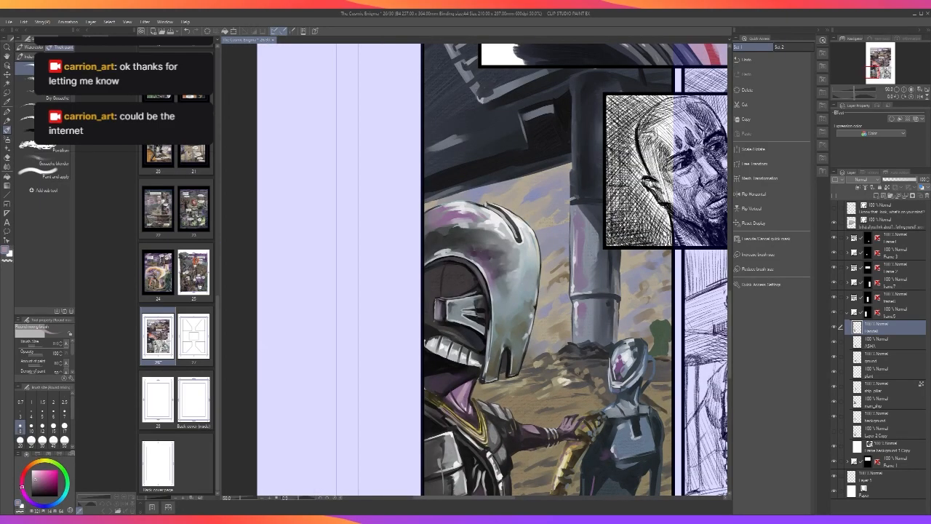
{"action": "scroll", "coordinate": [560, 436], "scroll_direction": "up", "scroll_amount": 2}
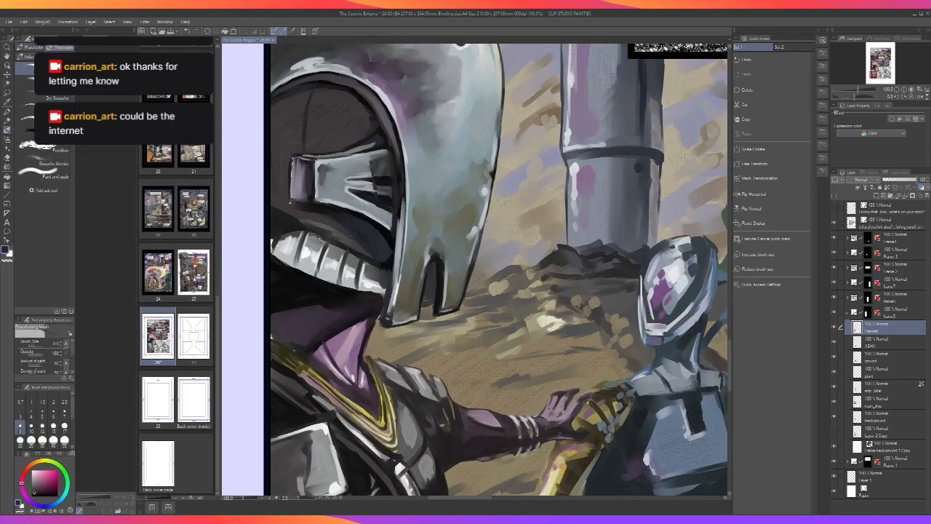
Sample colours around the golden arm, including a blue-grey and a dark purple, and touch up its edge beside the blue figure.
{"action": "scroll", "coordinate": [585, 434], "scroll_direction": "down", "scroll_amount": 1}
{"action": "scroll", "coordinate": [585, 434], "scroll_direction": "up", "scroll_amount": 1}
{"action": "left_click", "coordinate": [600, 427], "text": "alt"}
{"action": "left_click", "coordinate": [588, 434], "text": "alt"}
{"action": "left_click", "coordinate": [606, 424], "text": "alt"}
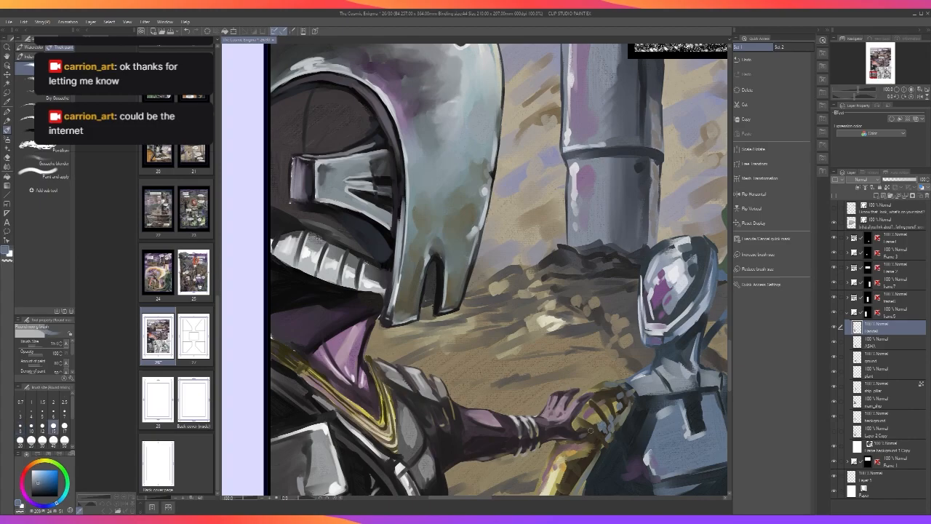
{"action": "scroll", "coordinate": [598, 427], "scroll_direction": "down", "scroll_amount": 1}
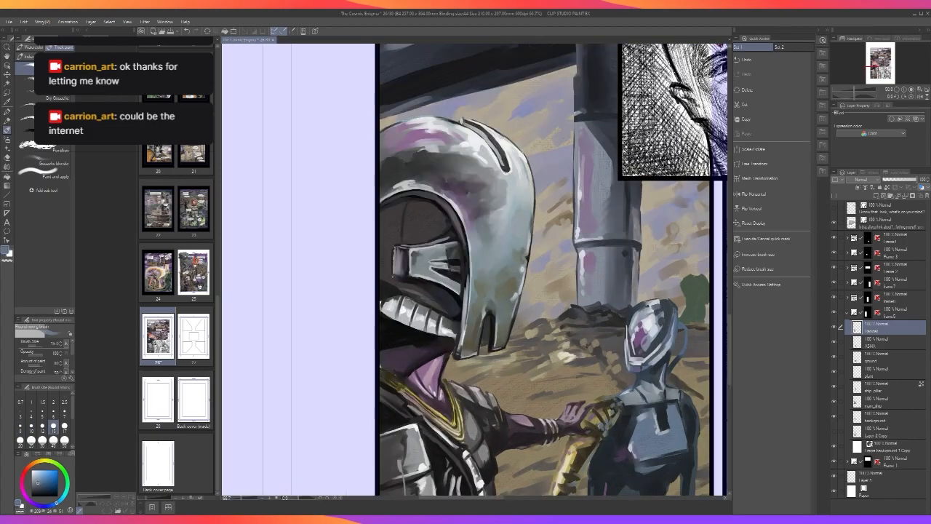
{"action": "scroll", "coordinate": [598, 428], "scroll_direction": "up", "scroll_amount": 1}
{"action": "left_click", "coordinate": [595, 426], "text": "alt"}
Examine the arm and hand within the full lower-left panel and the surrounding page.
{"action": "scroll", "coordinate": [596, 427], "scroll_direction": "down", "scroll_amount": 1}
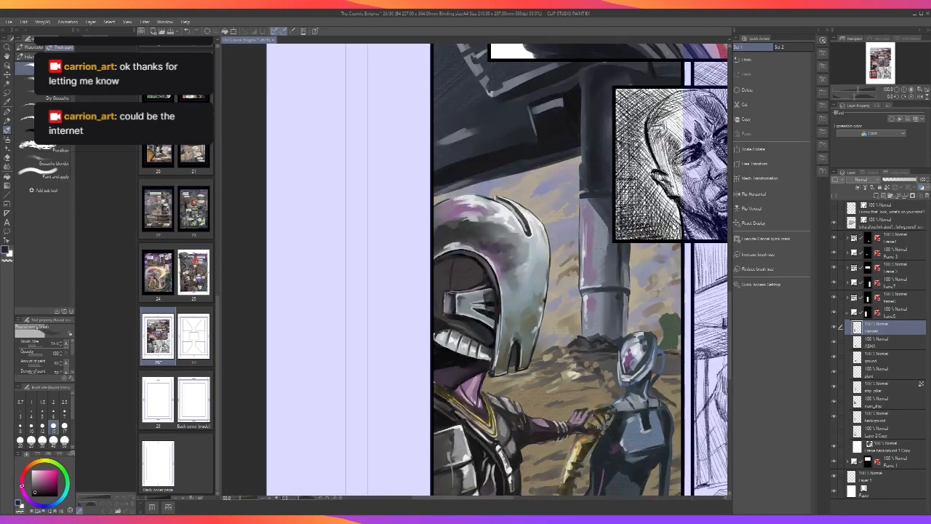
{"action": "left_click_drag", "start_coordinate": [653, 433], "coordinate": [648, 346]}
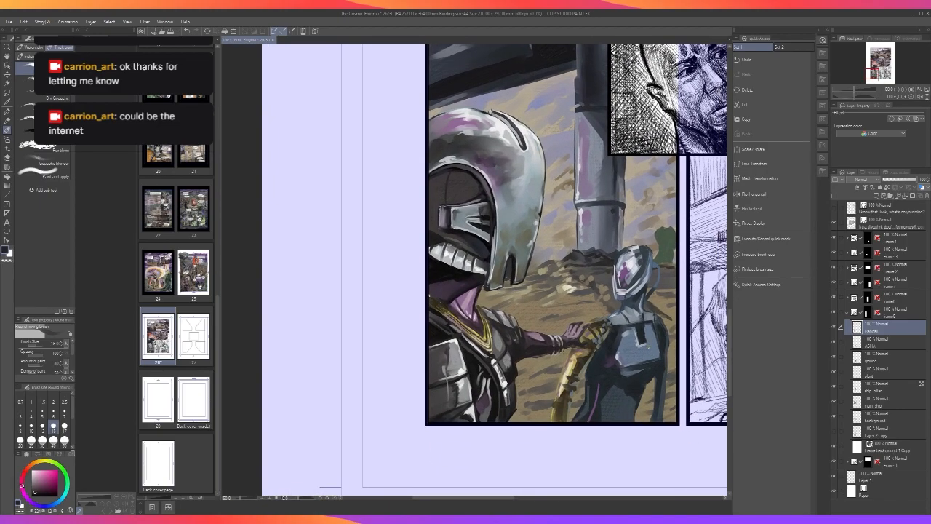
{"action": "scroll", "coordinate": [648, 348], "scroll_direction": "down", "scroll_amount": 1}
{"action": "scroll", "coordinate": [648, 349], "scroll_direction": "up", "scroll_amount": 1}
{"action": "left_click_drag", "start_coordinate": [671, 320], "coordinate": [582, 361]}
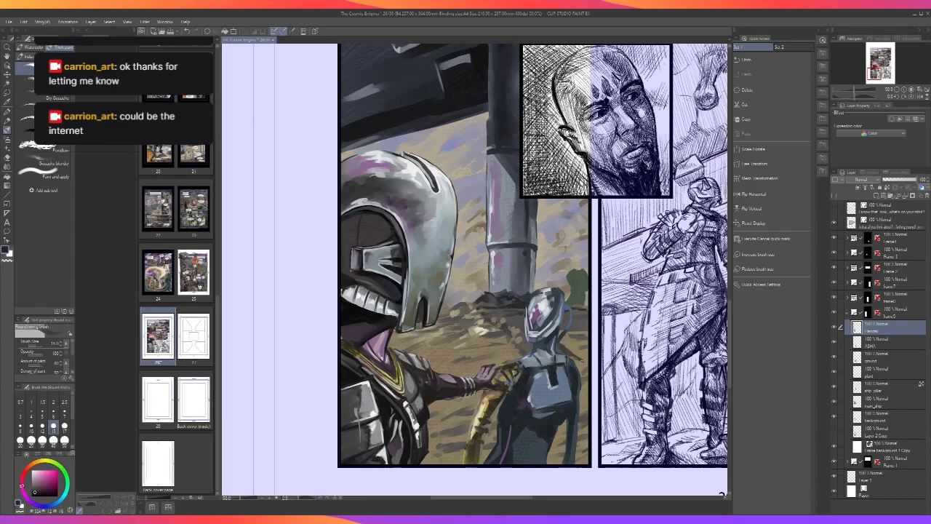
{"action": "scroll", "coordinate": [581, 361], "scroll_direction": "down", "scroll_amount": 1}
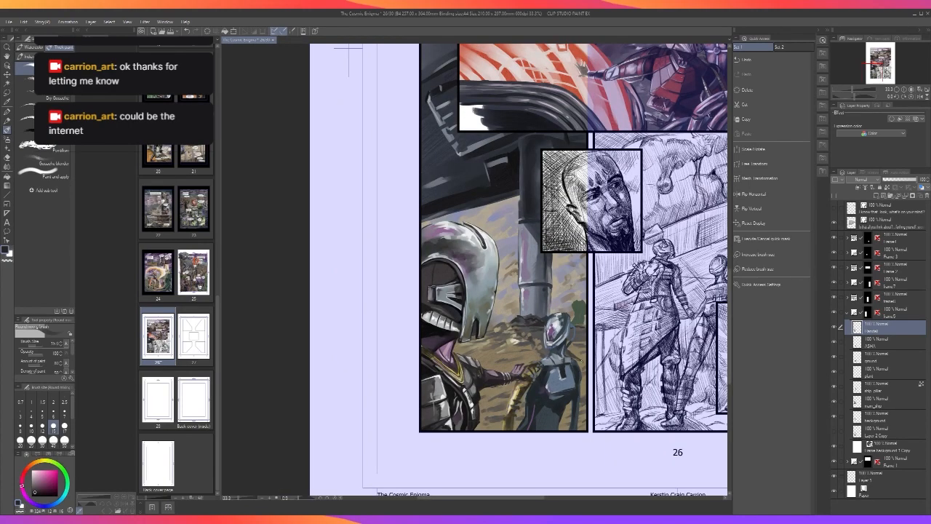
{"action": "scroll", "coordinate": [581, 360], "scroll_direction": "up", "scroll_amount": 1}
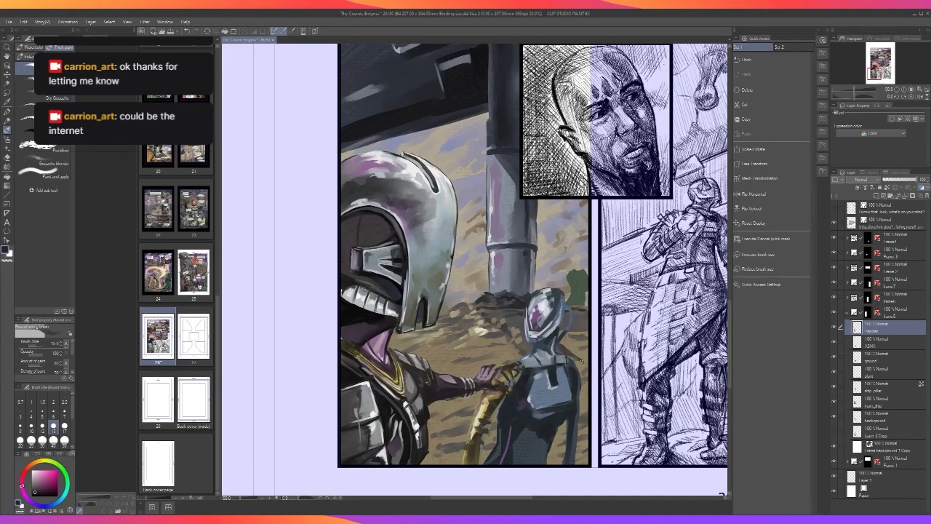
Sample near-black tones from the chest armour and forearm, touch up the forearm with a smaller brush, and save the page.
{"action": "scroll", "coordinate": [582, 361], "scroll_direction": "up", "scroll_amount": 1}
{"action": "left_click_drag", "start_coordinate": [426, 419], "coordinate": [518, 403]}
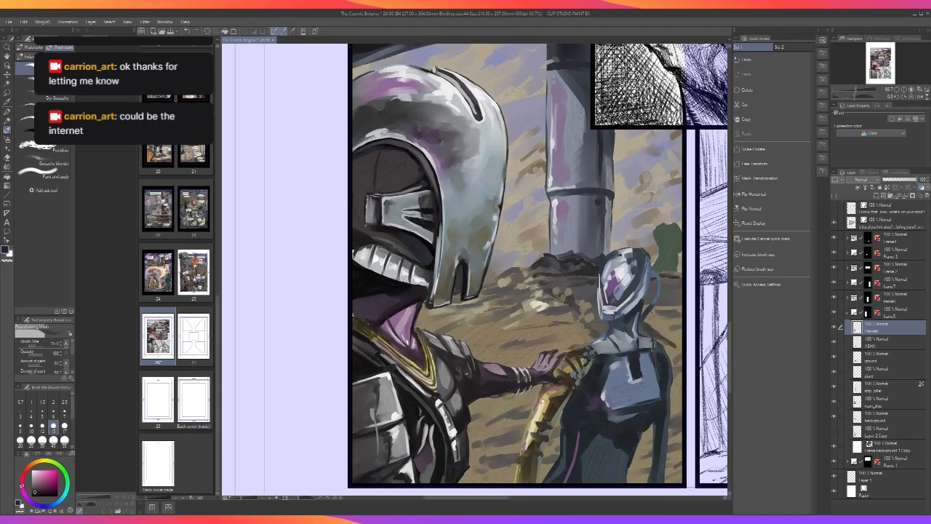
{"action": "left_click", "coordinate": [465, 416], "text": "alt"}
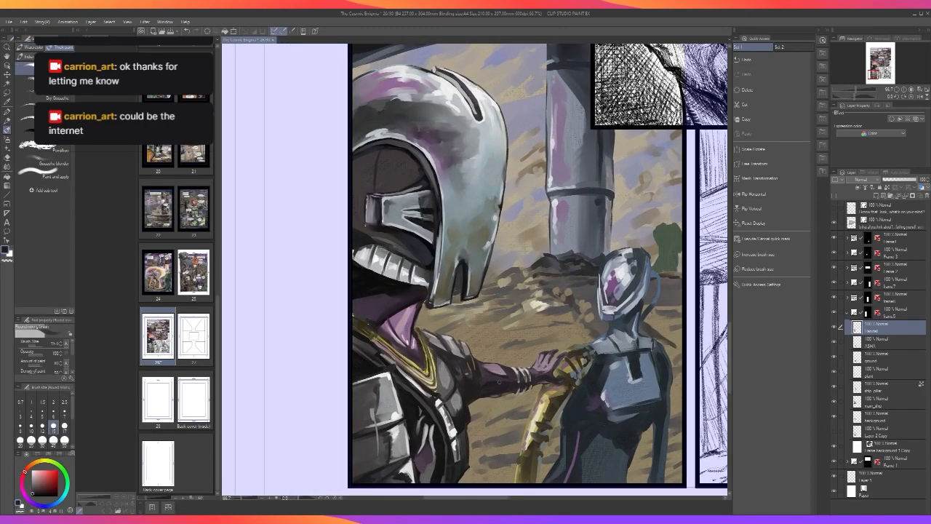
{"action": "key", "text": "c"}
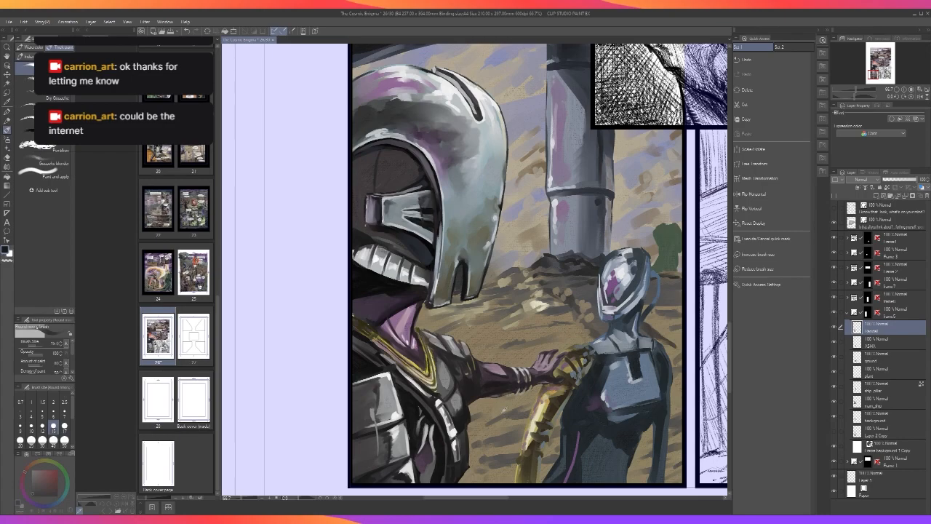
{"action": "left_click", "coordinate": [492, 385], "text": "alt"}
{"action": "key", "text": "bracketleft"}
{"action": "key", "text": "bracketleft"}
{"action": "key", "text": "bracketleft"}
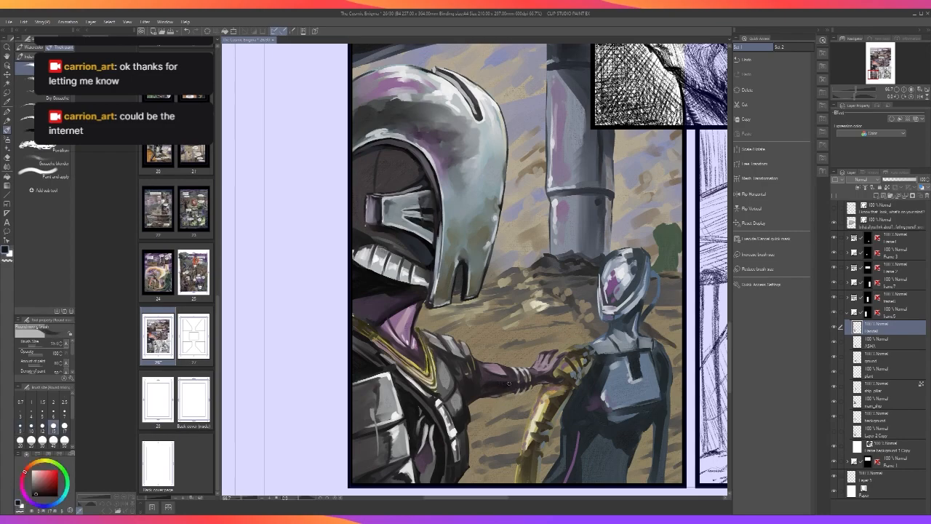
{"action": "scroll", "coordinate": [515, 381], "scroll_direction": "down", "scroll_amount": 1}
{"action": "scroll", "coordinate": [514, 380], "scroll_direction": "up", "scroll_amount": 1}
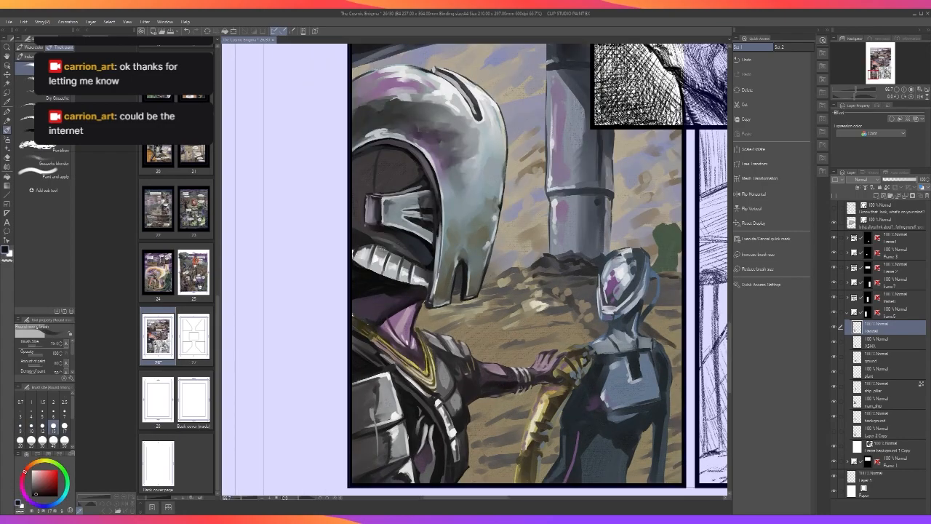
{"action": "key", "text": "bracketleft"}
{"action": "key", "text": "bracketleft"}
{"action": "key", "text": "bracketleft"}
{"action": "scroll", "coordinate": [549, 382], "scroll_direction": "down", "scroll_amount": 1}
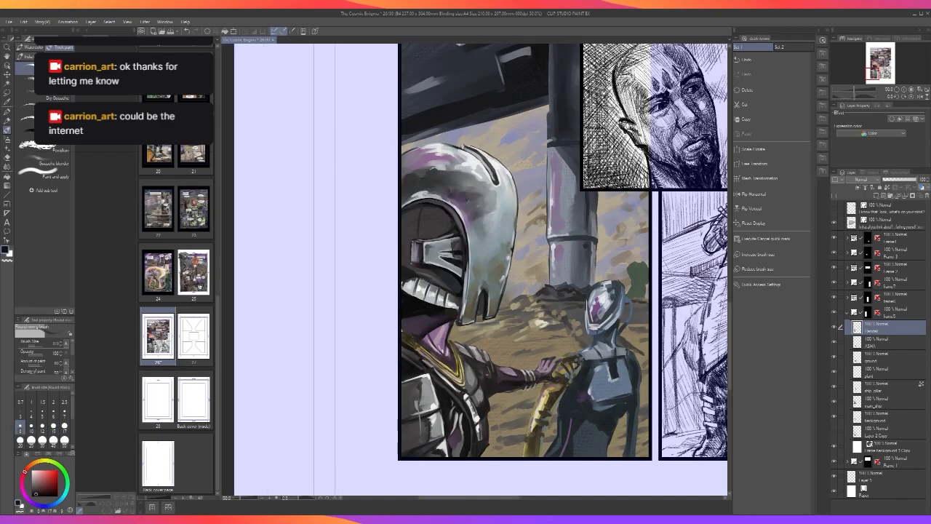
{"action": "left_click_drag", "start_coordinate": [641, 410], "coordinate": [597, 420]}
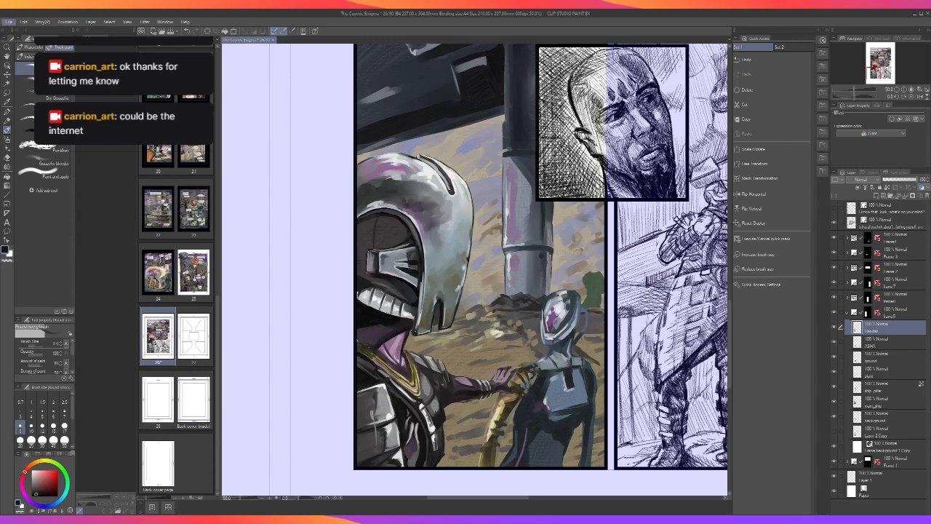
{"action": "key", "text": "alt+Tab"}
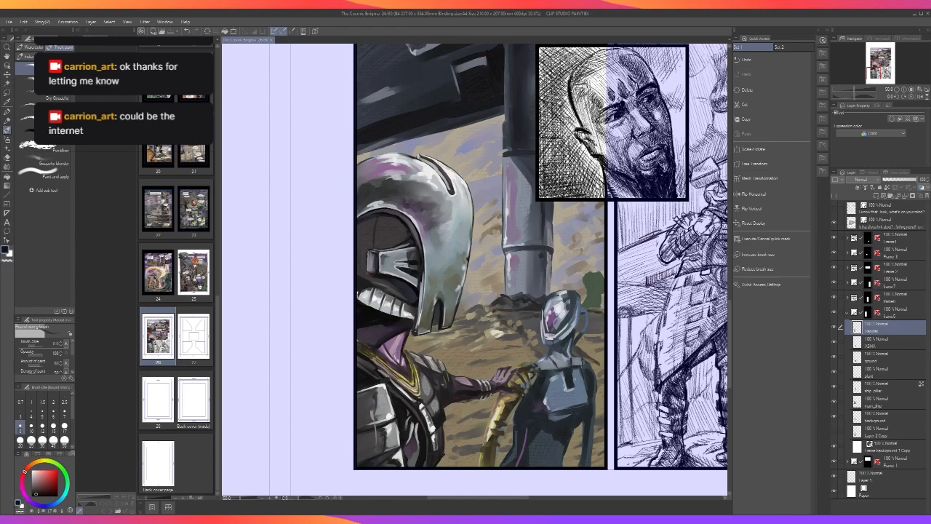
Select the ASHA layer and examine the blue figure within the lower-left panel and the surrounding page.
{"action": "left_click", "coordinate": [872, 345]}
{"action": "key", "text": "ctrl+minus"}
{"action": "key", "text": "ctrl+plus"}
{"action": "key", "text": "ctrl+plus"}
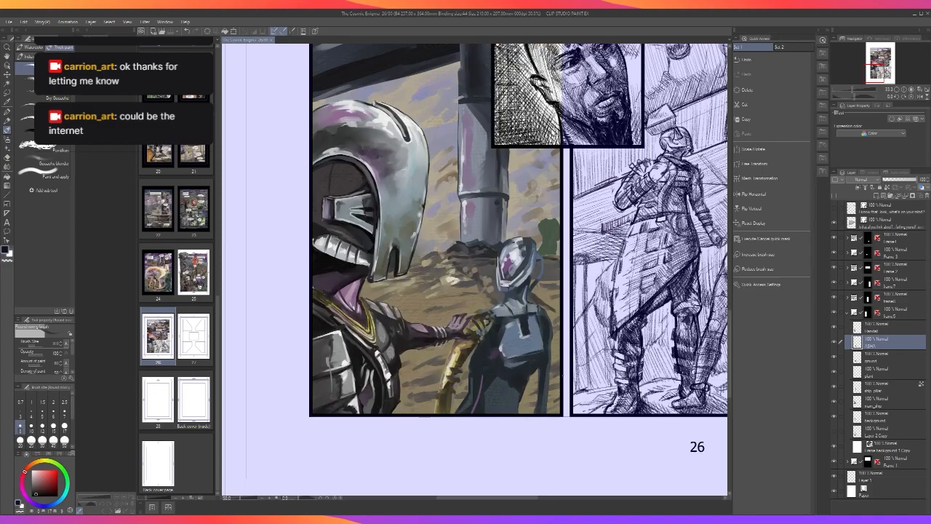
{"action": "left_click_drag", "start_coordinate": [513, 351], "coordinate": [583, 420]}
{"action": "scroll", "coordinate": [582, 420], "scroll_direction": "down", "scroll_amount": 2}
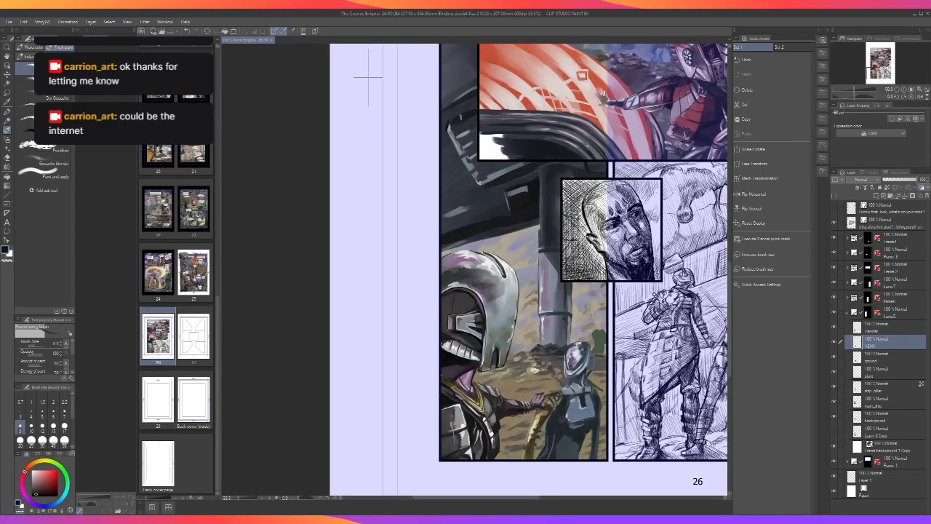
{"action": "scroll", "coordinate": [545, 459], "scroll_direction": "up", "scroll_amount": 1}
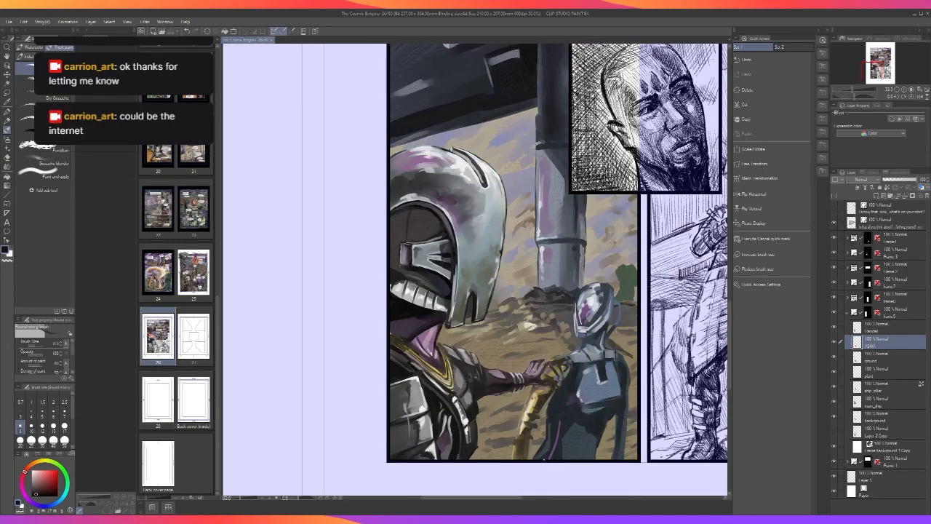
{"action": "scroll", "coordinate": [545, 460], "scroll_direction": "down", "scroll_amount": 1}
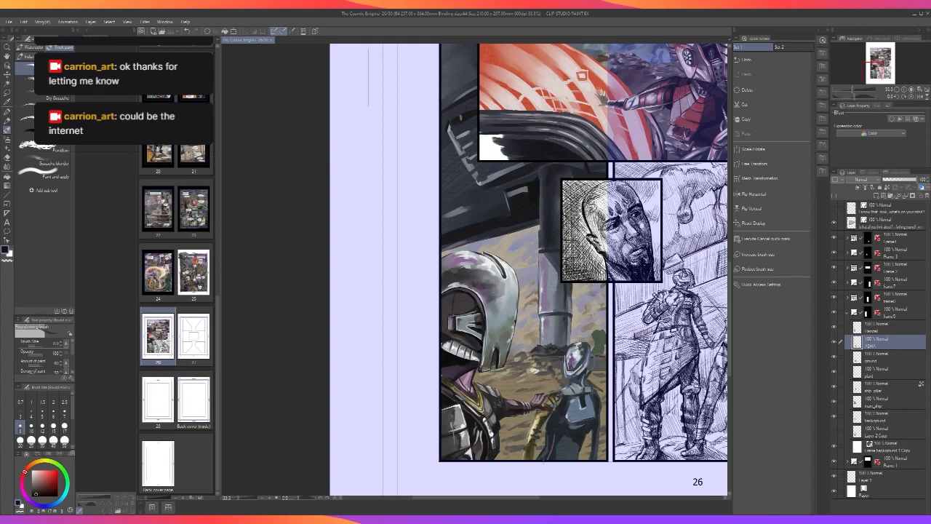
{"action": "scroll", "coordinate": [545, 460], "scroll_direction": "down", "scroll_amount": 1}
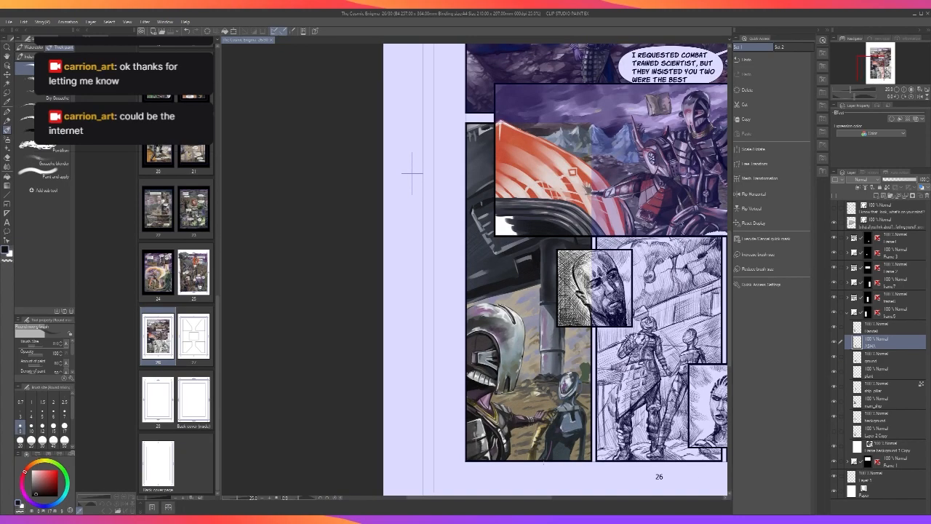
{"action": "scroll", "coordinate": [543, 462], "scroll_direction": "up", "scroll_amount": 1}
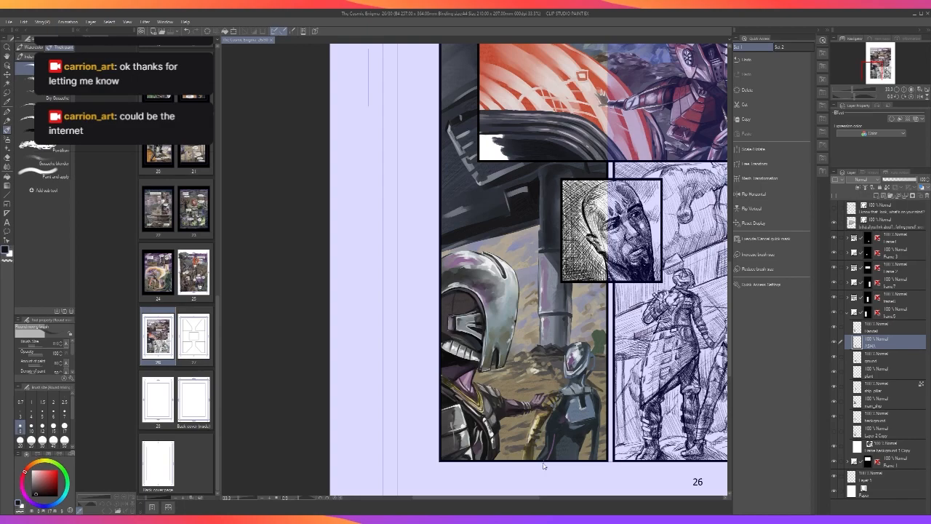
Sample a dark blue from the blue figure's helmet and refine the visor's edge with fine strokes.
{"action": "scroll", "coordinate": [543, 462], "scroll_direction": "up", "scroll_amount": 3}
{"action": "left_click_drag", "start_coordinate": [643, 280], "coordinate": [566, 500]}
{"action": "key", "text": "alt"}
{"action": "left_click", "coordinate": [581, 385], "text": "alt"}
{"action": "key", "text": "alt"}
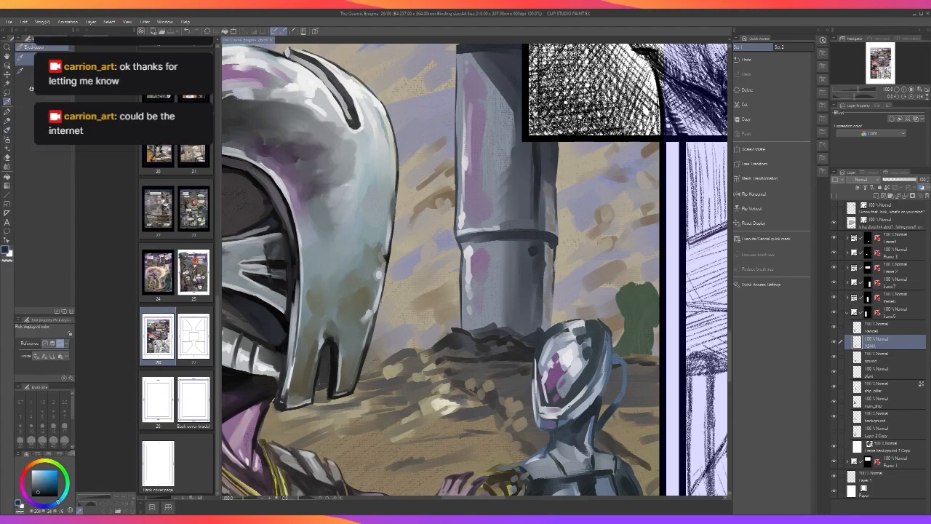
{"action": "key", "text": "ctrl+z"}
{"action": "key", "text": "ctrl+y"}
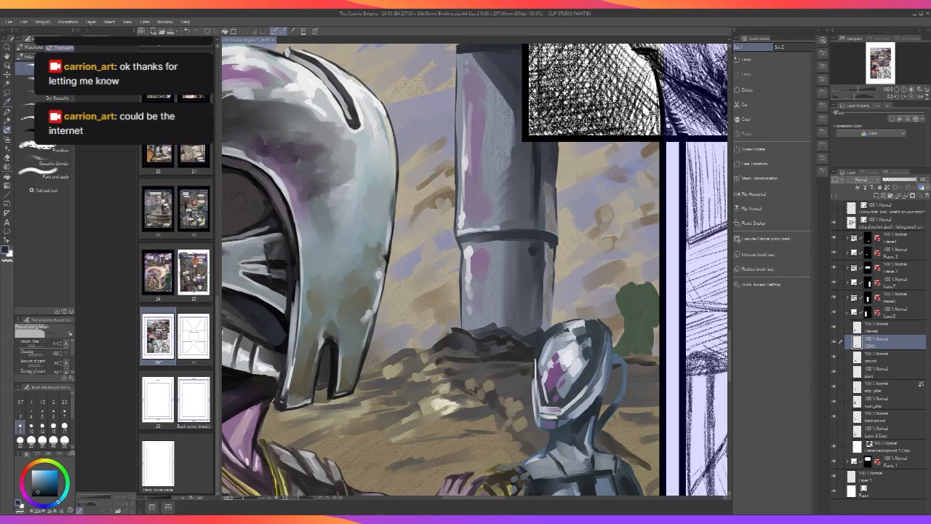
{"action": "key", "text": "c"}
{"action": "mouse_move", "coordinate": [572, 397]}
{"action": "left_mouse_down"}
{"action": "mouse_move", "coordinate": [560, 413]}
{"action": "mouse_move", "coordinate": [600, 352]}
{"action": "left_mouse_up"}
Sample a colour from the blue figure's mouthpiece and refine the lower helmet rim with small strokes.
{"action": "left_click", "coordinate": [558, 413], "text": "alt"}
{"action": "key", "text": "bracketright"}
{"action": "key", "text": "bracketright"}
{"action": "key", "text": "bracketright"}
{"action": "scroll", "coordinate": [603, 342], "scroll_direction": "down", "scroll_amount": 3}
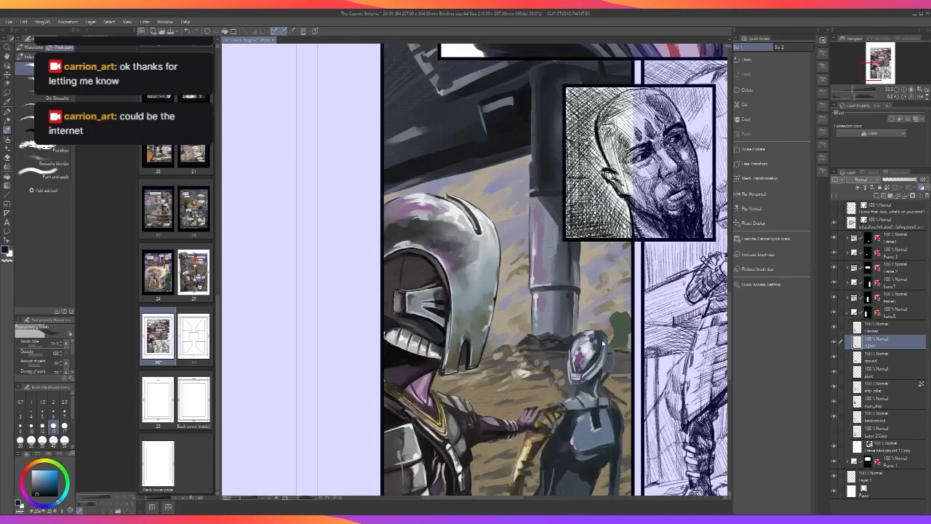
{"action": "scroll", "coordinate": [602, 343], "scroll_direction": "up", "scroll_amount": 3}
{"action": "key", "text": "bracketleft"}
{"action": "key", "text": "bracketleft"}
{"action": "key", "text": "bracketleft"}
{"action": "mouse_move", "coordinate": [579, 419]}
{"action": "left_mouse_down"}
{"action": "mouse_move", "coordinate": [604, 390]}
{"action": "mouse_move", "coordinate": [604, 399]}
{"action": "left_mouse_up"}
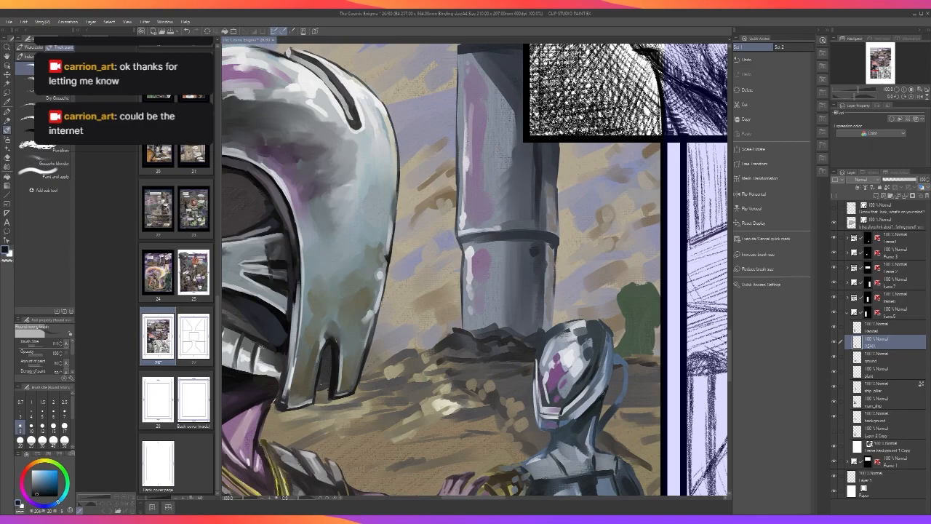
Touch up the back edge of the blue figure's helmet, undo a stroke, and brush a light lavender-blue line along it.
{"action": "scroll", "coordinate": [611, 373], "scroll_direction": "down", "scroll_amount": 3}
{"action": "scroll", "coordinate": [611, 374], "scroll_direction": "up", "scroll_amount": 3}
{"action": "left_click_drag", "start_coordinate": [611, 366], "coordinate": [607, 382]}
{"action": "left_click_drag", "start_coordinate": [605, 327], "coordinate": [602, 339]}
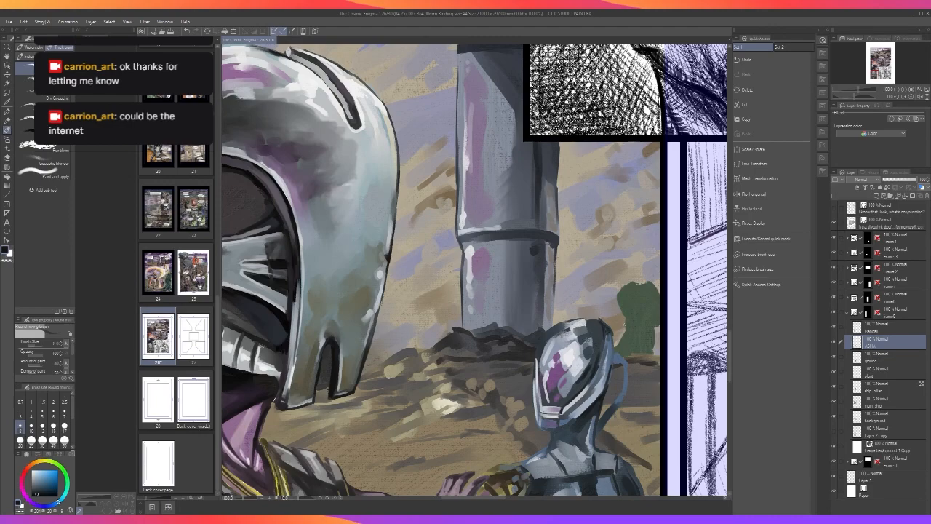
{"action": "left_click", "coordinate": [609, 356], "text": "alt"}
{"action": "key", "text": "ctrl+z"}
{"action": "left_click_drag", "start_coordinate": [602, 321], "coordinate": [611, 354]}
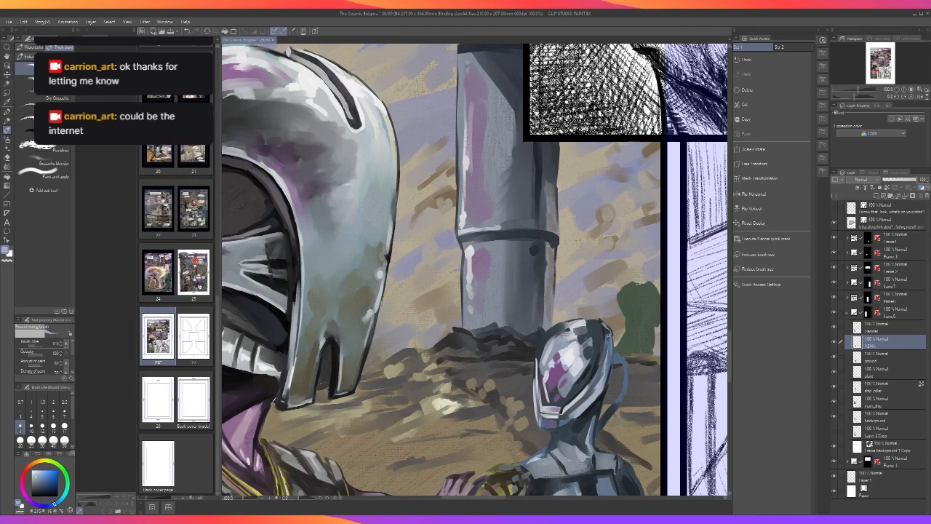
Try a light lavender-blue stroke along the cable behind the blue figure's head.
{"action": "scroll", "coordinate": [615, 335], "scroll_direction": "down", "scroll_amount": 1}
{"action": "scroll", "coordinate": [614, 335], "scroll_direction": "up", "scroll_amount": 1}
{"action": "left_click_drag", "start_coordinate": [625, 362], "coordinate": [617, 408]}
{"action": "key", "text": "ctrl+z"}
Sample yellow from the large figure's gold collar and paint over the cable behind the blue figure's head with a larger brush.
{"action": "scroll", "coordinate": [628, 375], "scroll_direction": "down", "scroll_amount": 1}
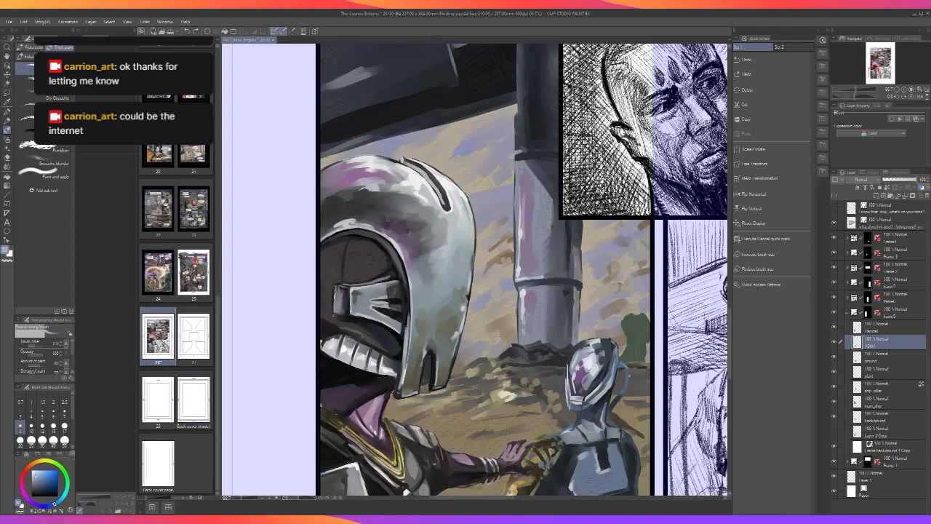
{"action": "left_click", "coordinate": [388, 454], "text": "alt"}
{"action": "scroll", "coordinate": [605, 379], "scroll_direction": "up", "scroll_amount": 1}
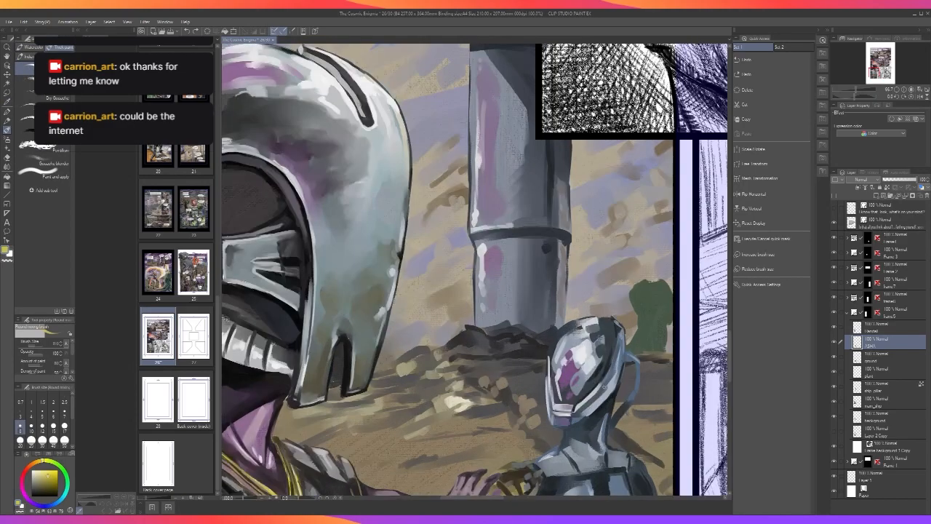
{"action": "key", "text": "bracketright"}
{"action": "key", "text": "bracketright"}
{"action": "key", "text": "bracketright"}
{"action": "mouse_move", "coordinate": [627, 405]}
{"action": "left_mouse_down"}
{"action": "mouse_move", "coordinate": [611, 428]}
{"action": "mouse_move", "coordinate": [632, 397]}
{"action": "left_mouse_up"}
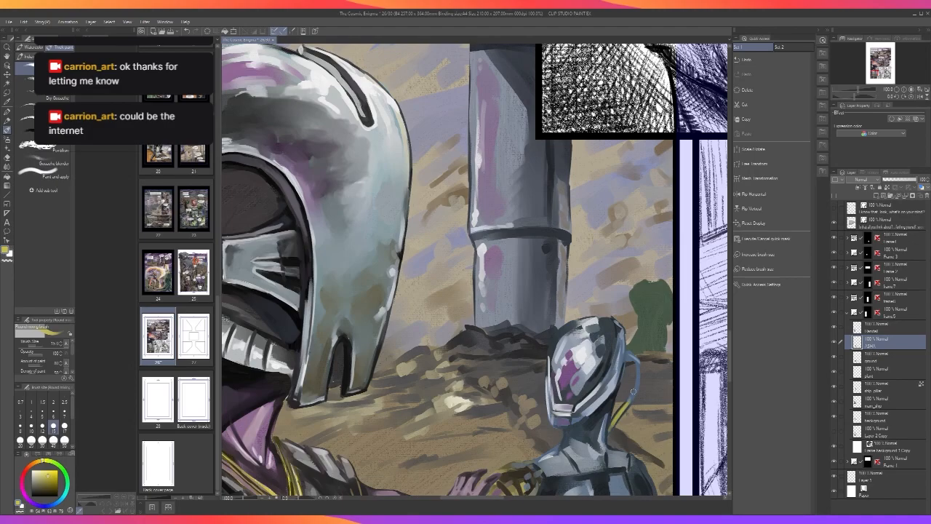
{"action": "left_click_drag", "start_coordinate": [633, 362], "coordinate": [631, 396]}
{"action": "scroll", "coordinate": [629, 399], "scroll_direction": "down", "scroll_amount": 1}
{"action": "scroll", "coordinate": [630, 399], "scroll_direction": "up", "scroll_amount": 1}
{"action": "key", "text": "space"}
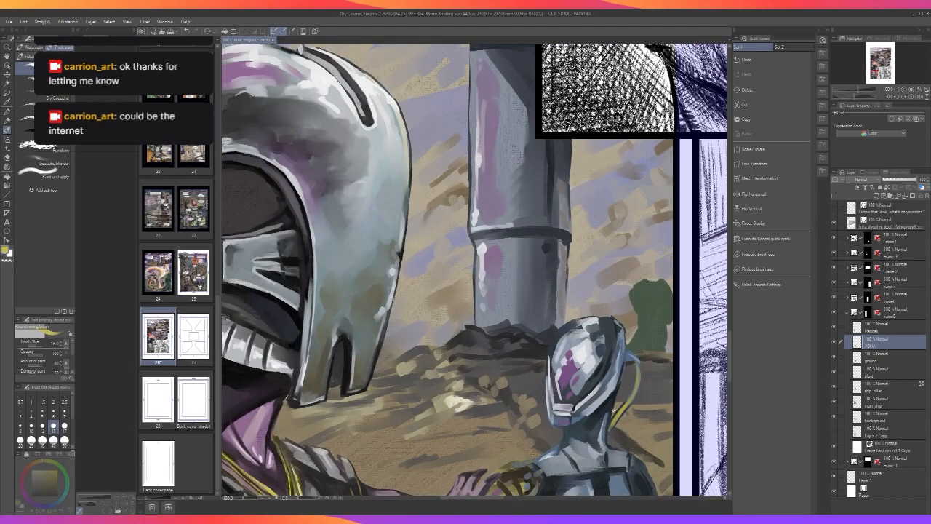
Try a thin brownish-gold stroke along the lower part of the yellow cable with a smaller brush.
{"action": "left_click", "coordinate": [602, 371]}
{"action": "left_click", "coordinate": [620, 396]}
{"action": "key", "text": "bracketleft"}
{"action": "key", "text": "bracketleft"}
{"action": "key", "text": "bracketleft"}
{"action": "left_click_drag", "start_coordinate": [616, 422], "coordinate": [626, 401]}
{"action": "key", "text": "ctrl+z"}
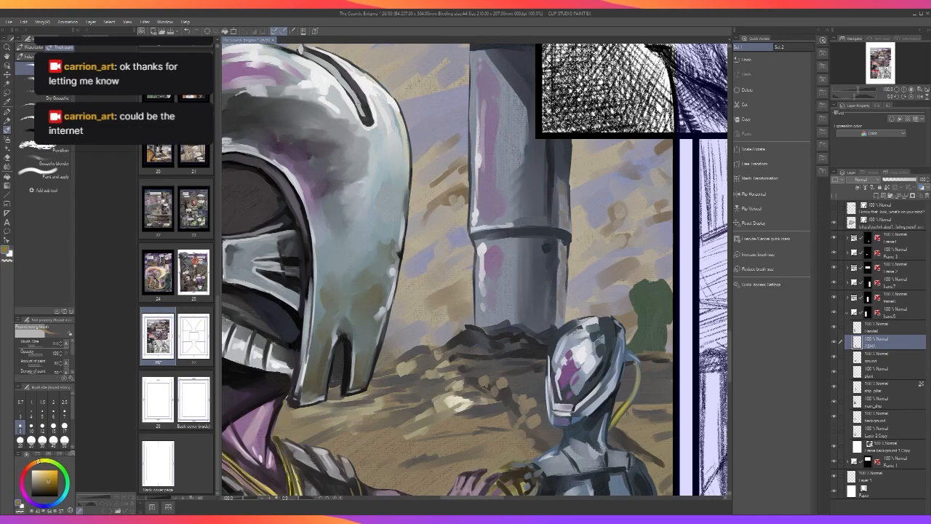
Sample a dark olive-grey beside the yellow cable and shade the cable's upper curve with a larger brush.
{"action": "key", "text": "bracketright"}
{"action": "key", "text": "bracketright"}
{"action": "key", "text": "bracketright"}
{"action": "scroll", "coordinate": [641, 350], "scroll_direction": "down", "scroll_amount": 1}
{"action": "scroll", "coordinate": [642, 350], "scroll_direction": "up", "scroll_amount": 1}
{"action": "left_click", "coordinate": [633, 377], "text": "alt"}
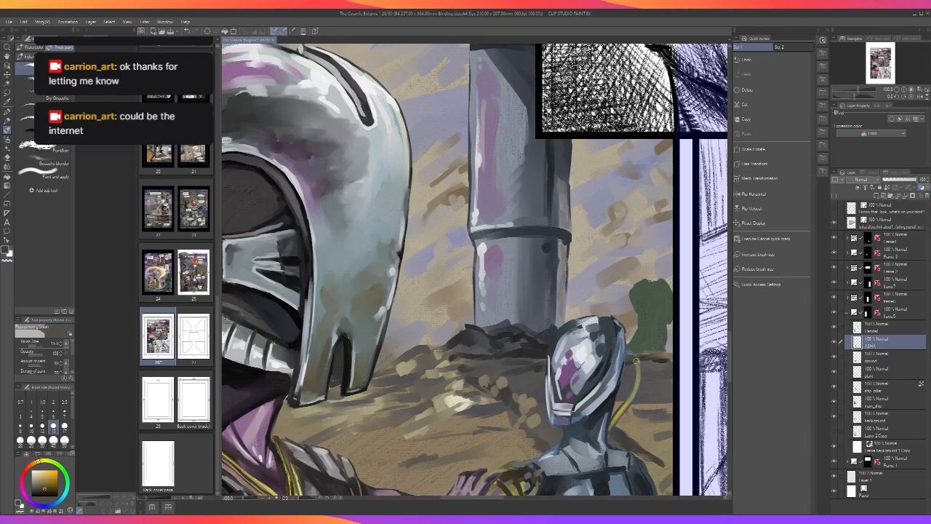
{"action": "scroll", "coordinate": [640, 368], "scroll_direction": "down", "scroll_amount": 1}
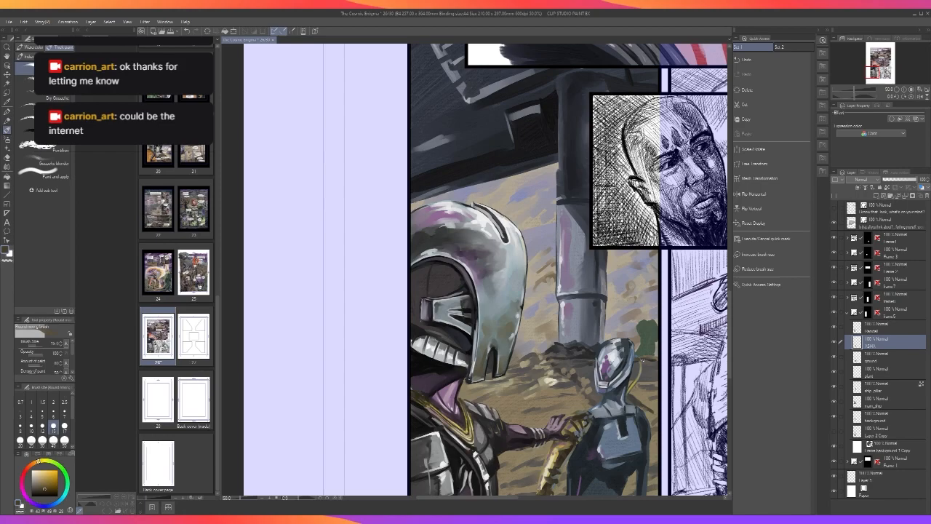
{"action": "scroll", "coordinate": [614, 370], "scroll_direction": "up", "scroll_amount": 1}
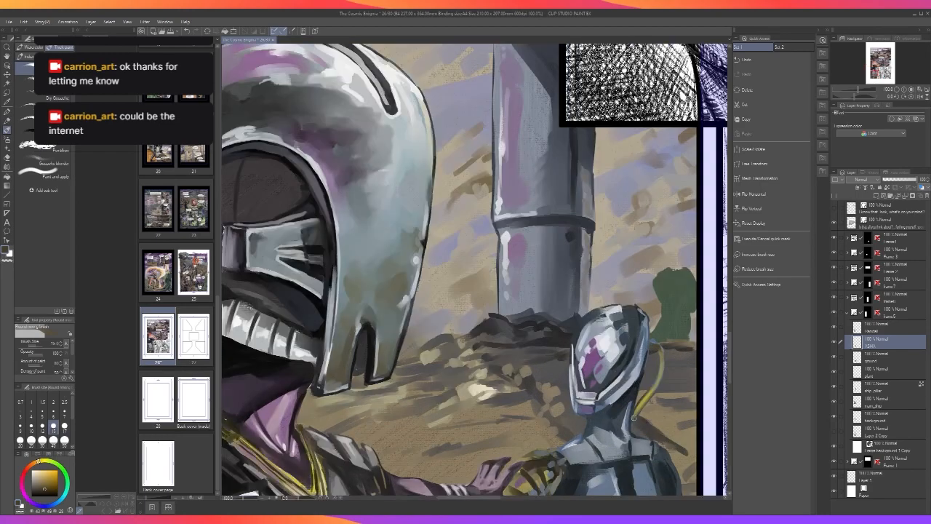
Sample dark blue and olive tones around the neck and cable, and shade the cable's lower curve down to the shoulder.
{"action": "key", "text": "alt"}
{"action": "left_click", "coordinate": [639, 387], "text": "alt"}
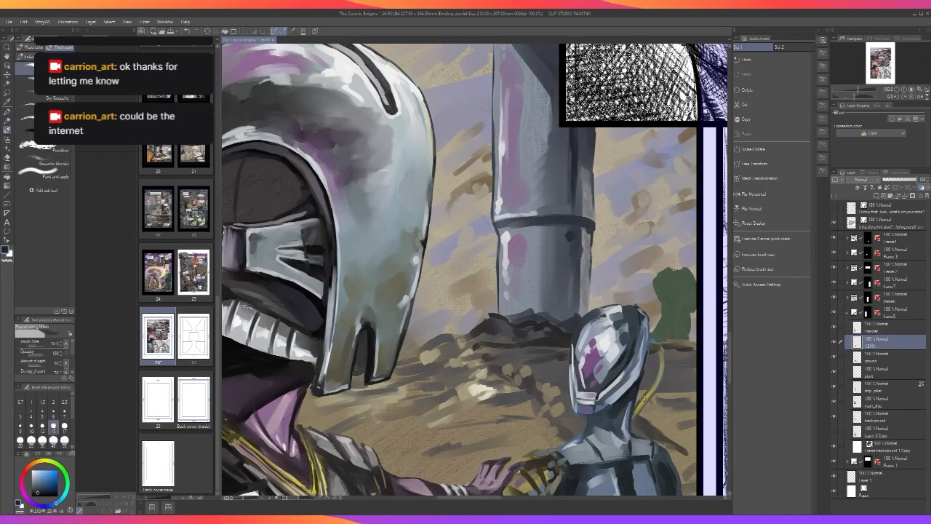
{"action": "left_click", "coordinate": [646, 396], "text": "alt"}
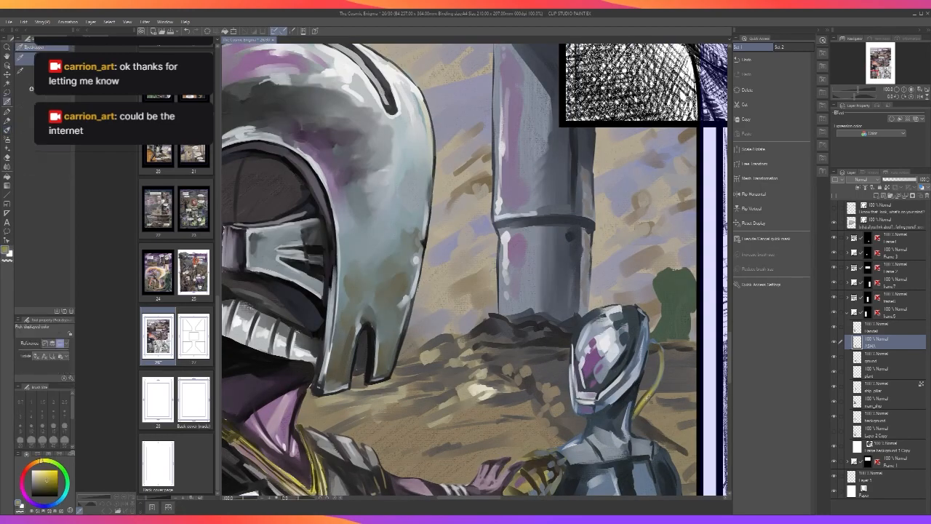
{"action": "left_click", "coordinate": [640, 404], "text": "alt"}
{"action": "left_click", "coordinate": [641, 407], "text": "alt"}
{"action": "left_click", "coordinate": [645, 404], "text": "alt"}
{"action": "left_click", "coordinate": [648, 396], "text": "alt"}
{"action": "left_click", "coordinate": [646, 396], "text": "alt"}
{"action": "left_click", "coordinate": [644, 396], "text": "alt"}
{"action": "left_click", "coordinate": [644, 395], "text": "alt"}
{"action": "left_click", "coordinate": [646, 394], "text": "alt"}
{"action": "left_click_drag", "start_coordinate": [648, 396], "coordinate": [633, 417]}
{"action": "scroll", "coordinate": [668, 360], "scroll_direction": "down", "scroll_amount": 2}
{"action": "scroll", "coordinate": [668, 361], "scroll_direction": "up", "scroll_amount": 2}
Sample a dark olive near the cable's upper end and refine the cable with a smaller brush.
{"action": "key", "text": "c"}
{"action": "left_click", "coordinate": [653, 375], "text": "alt"}
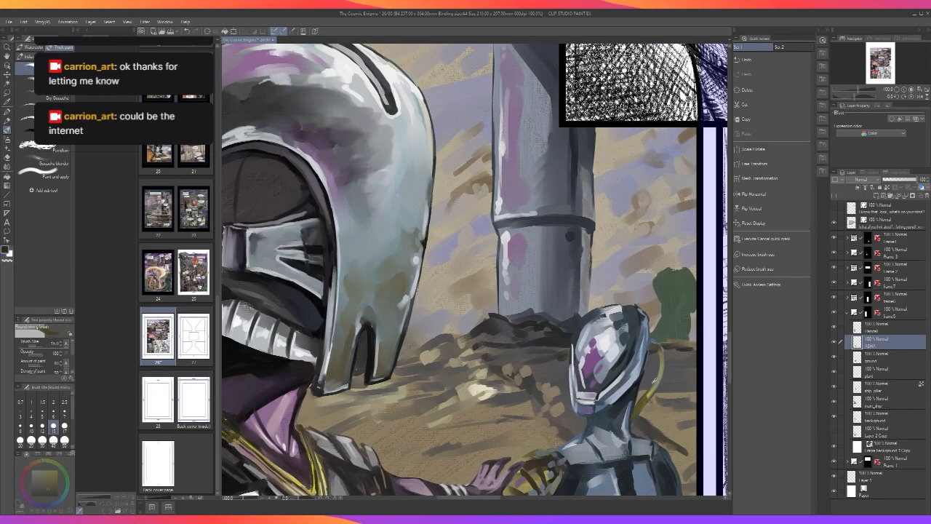
{"action": "key", "text": "bracketleft"}
{"action": "key", "text": "bracketleft"}
{"action": "key", "text": "bracketleft"}
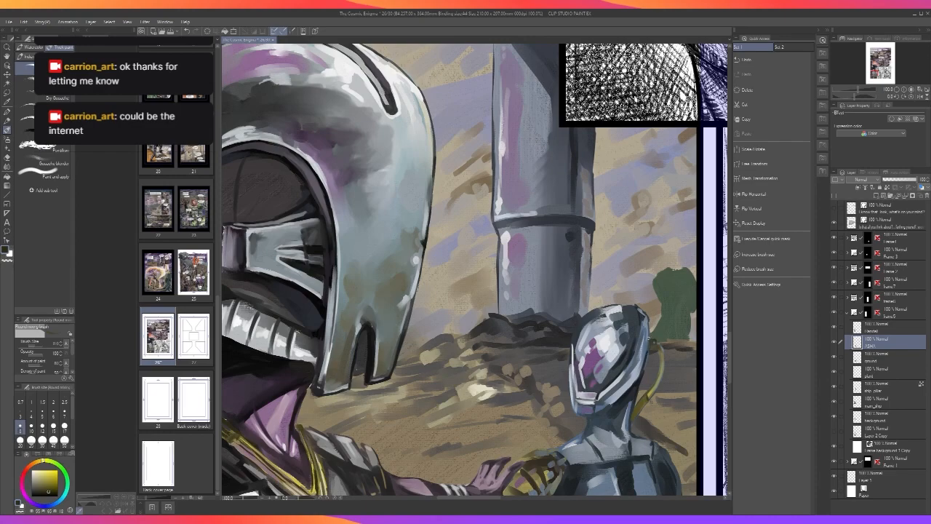
Sample a dark blue from the back of the blue figure's helmet and brush along the helmet's top edge.
{"action": "left_click", "coordinate": [644, 369], "text": "alt"}
{"action": "mouse_move", "coordinate": [647, 314]}
{"action": "left_mouse_down"}
{"action": "mouse_move", "coordinate": [646, 331]}
{"action": "mouse_move", "coordinate": [610, 306]}
{"action": "left_mouse_up"}
{"action": "scroll", "coordinate": [607, 298], "scroll_direction": "down", "scroll_amount": 3}
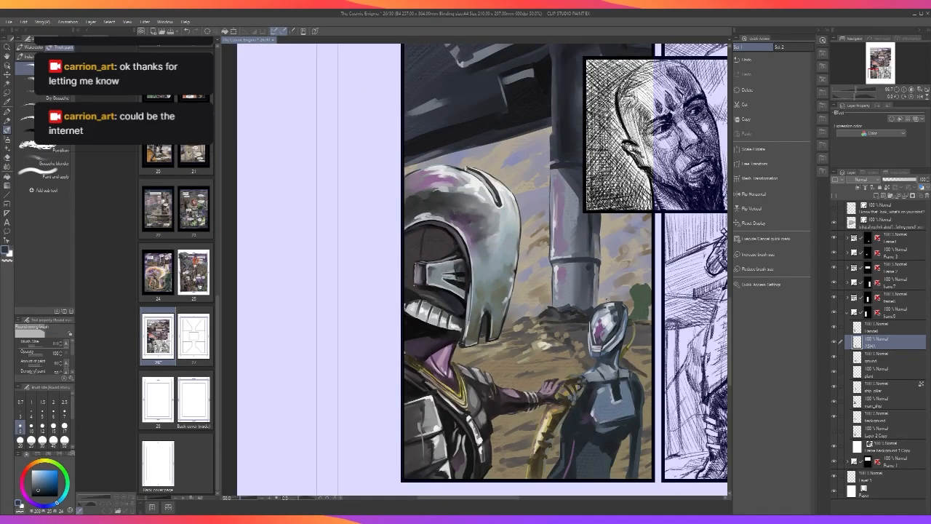
Sample a dark blue from the blue figure's neck and shade the back of the helmet with a larger brush.
{"action": "scroll", "coordinate": [606, 298], "scroll_direction": "up", "scroll_amount": 3}
{"action": "left_click", "coordinate": [626, 396], "text": "alt"}
{"action": "key", "text": "]"}
{"action": "key", "text": "]"}
{"action": "key", "text": "]"}
{"action": "mouse_move", "coordinate": [627, 374]}
{"action": "left_mouse_down"}
{"action": "mouse_move", "coordinate": [630, 386]}
{"action": "mouse_move", "coordinate": [644, 328]}
{"action": "mouse_move", "coordinate": [645, 340]}
{"action": "left_mouse_up"}
{"action": "scroll", "coordinate": [643, 328], "scroll_direction": "down", "scroll_amount": 2}
{"action": "scroll", "coordinate": [643, 329], "scroll_direction": "up", "scroll_amount": 2}
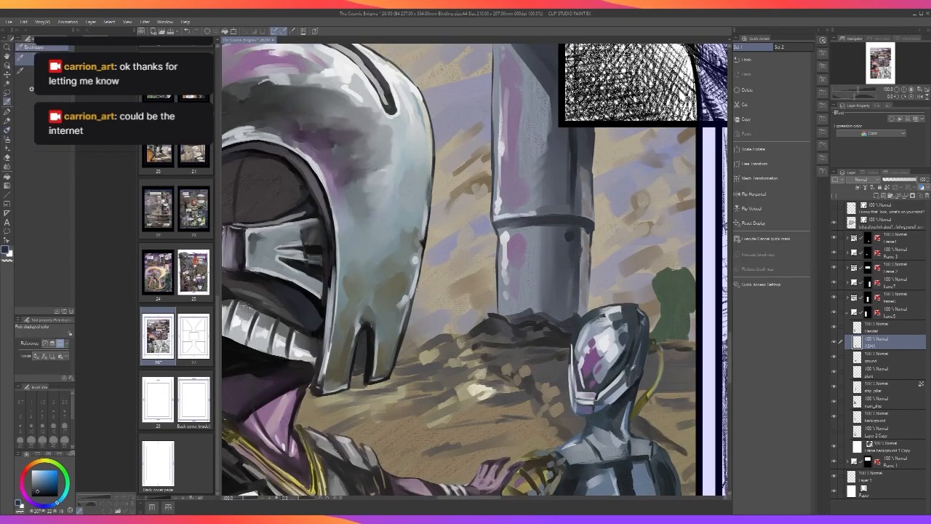
Sample a mid grey-blue from the base of the helmet and brush a fine highlight up its back with a smaller brush.
{"action": "left_click", "coordinate": [631, 368], "text": "alt"}
{"action": "key", "text": "["}
{"action": "key", "text": "["}
{"action": "key", "text": "["}
{"action": "left_click_drag", "start_coordinate": [637, 354], "coordinate": [642, 334]}
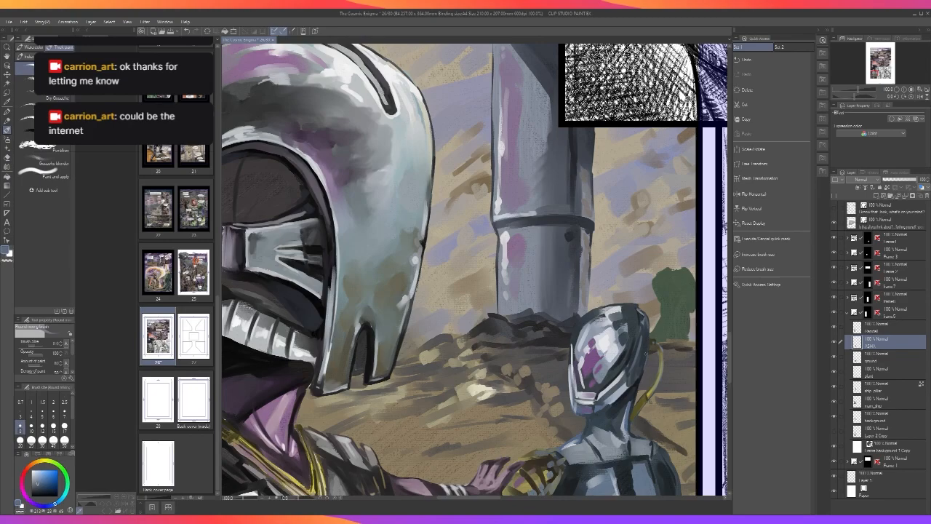
Sample a dark blue from the back of the blue figure's helmet and shade down onto the neck with a larger brush.
{"action": "scroll", "coordinate": [643, 364], "scroll_direction": "down", "scroll_amount": 3}
{"action": "scroll", "coordinate": [640, 368], "scroll_direction": "down", "scroll_amount": 1}
{"action": "scroll", "coordinate": [640, 368], "scroll_direction": "up", "scroll_amount": 4}
{"action": "left_click", "coordinate": [629, 394], "text": "alt"}
{"action": "left_click", "coordinate": [53, 427]}
{"action": "left_click_drag", "start_coordinate": [627, 402], "coordinate": [604, 427]}
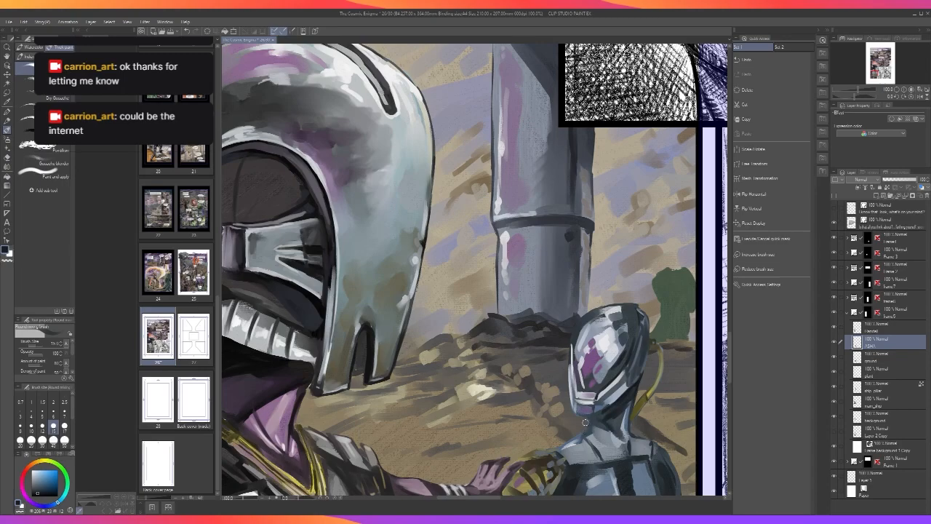
{"action": "scroll", "coordinate": [582, 415], "scroll_direction": "down", "scroll_amount": 2}
{"action": "scroll", "coordinate": [585, 419], "scroll_direction": "up", "scroll_amount": 2}
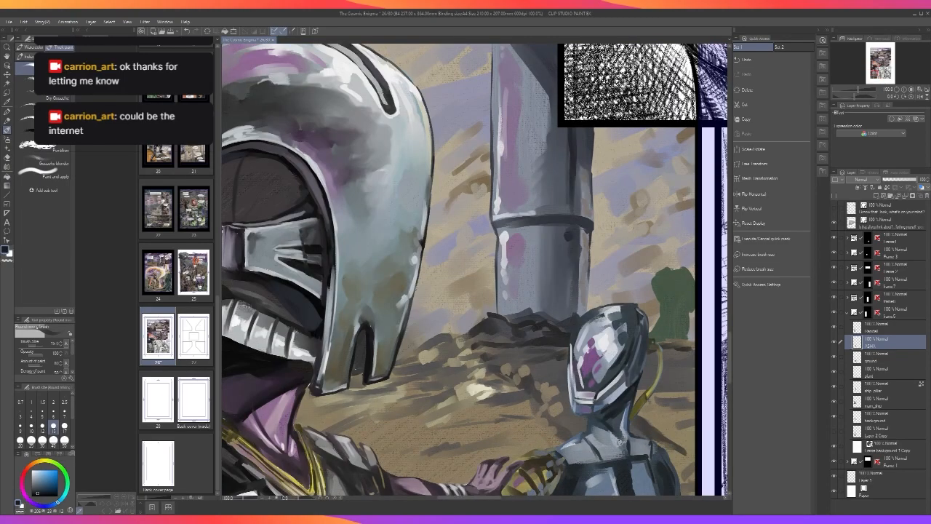
Sample light grey-blues from the blue figure's collar and lower helmet and brush highlights across the base of the neck.
{"action": "key", "text": "i"}
{"action": "left_click", "coordinate": [624, 439], "text": "alt"}
{"action": "left_click_drag", "start_coordinate": [622, 442], "coordinate": [616, 447]}
{"action": "left_click", "coordinate": [620, 438], "text": "alt"}
{"action": "mouse_move", "coordinate": [621, 442]}
{"action": "left_mouse_down"}
{"action": "mouse_move", "coordinate": [615, 450]}
{"action": "mouse_move", "coordinate": [619, 441]}
{"action": "left_mouse_up"}
{"action": "left_click", "coordinate": [619, 432], "text": "alt"}
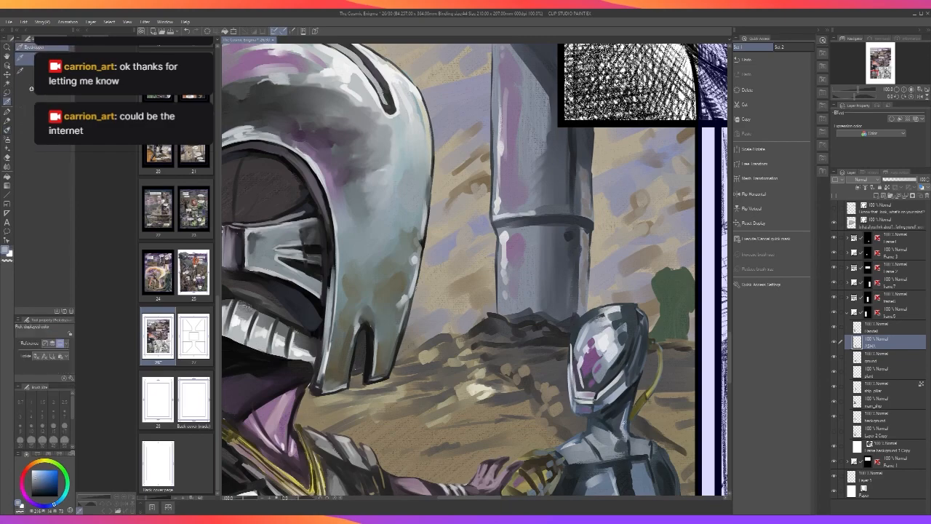
{"action": "left_click_drag", "start_coordinate": [599, 437], "coordinate": [612, 445]}
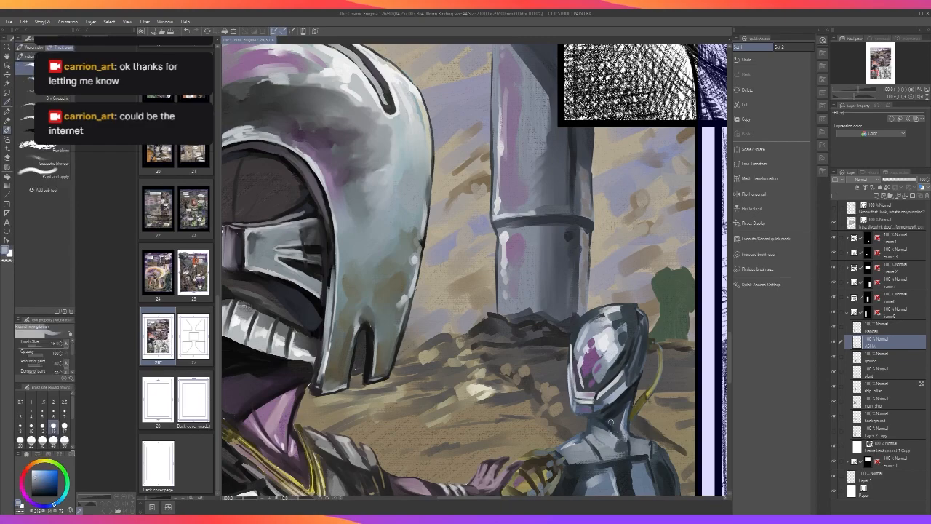
{"action": "left_click", "coordinate": [600, 400], "text": "alt"}
{"action": "left_click_drag", "start_coordinate": [600, 439], "coordinate": [609, 443]}
Sample dark blues around the base of the blue figure's neck and refine its shading while adjusting the brush size.
{"action": "left_click", "coordinate": [619, 444], "text": "alt"}
{"action": "key", "text": "bracketleft"}
{"action": "key", "text": "bracketleft"}
{"action": "key", "text": "bracketleft"}
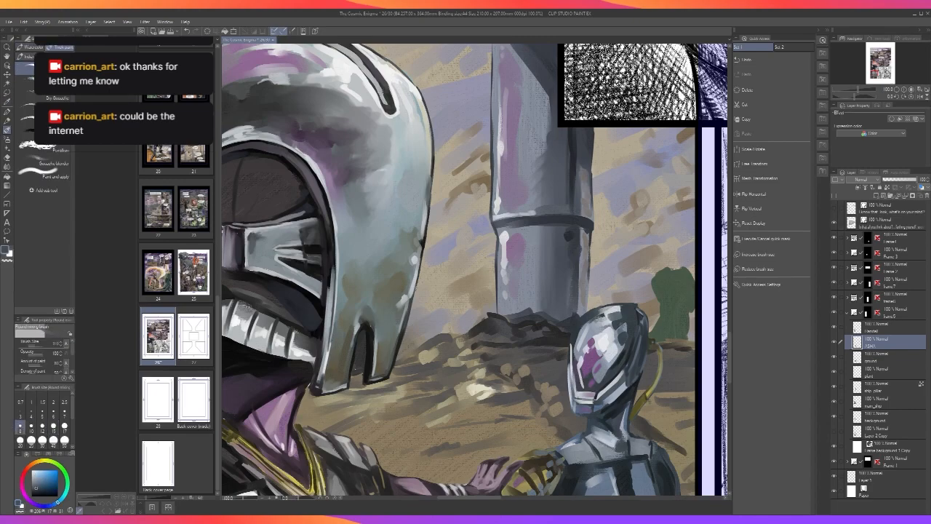
{"action": "key", "text": "bracketright"}
{"action": "key", "text": "bracketright"}
{"action": "key", "text": "bracketright"}
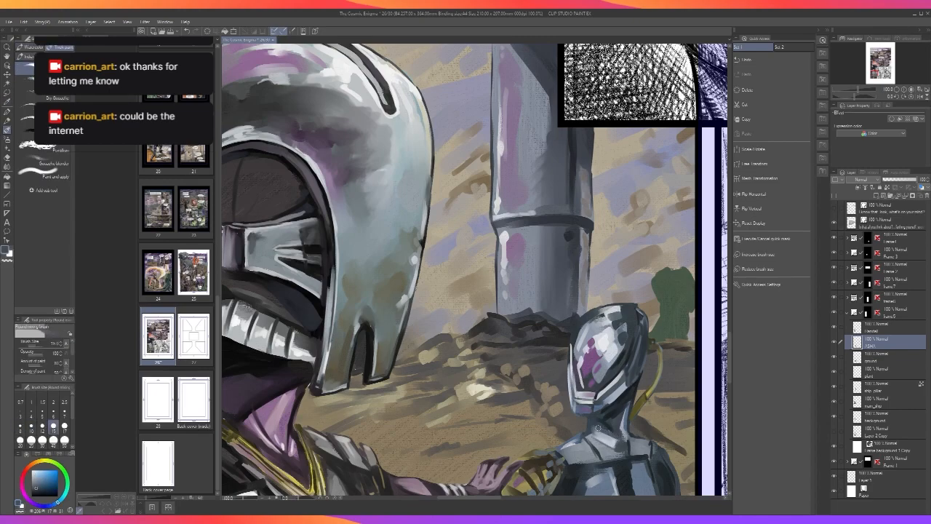
{"action": "key", "text": "alt"}
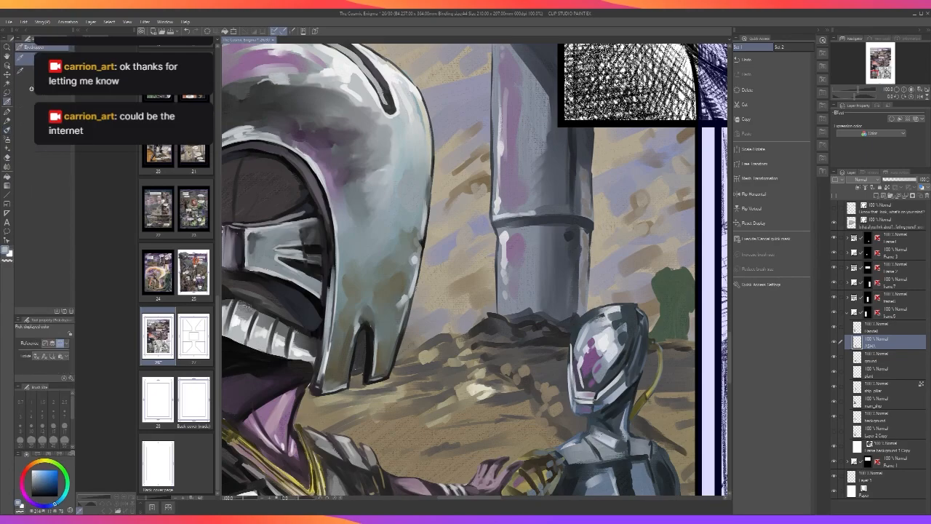
{"action": "left_click", "coordinate": [598, 432], "text": "alt"}
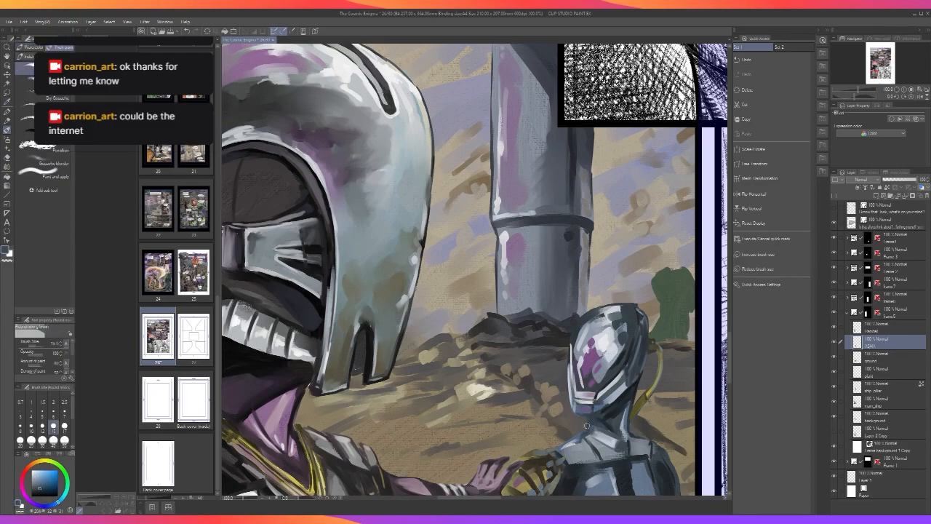
{"action": "scroll", "coordinate": [588, 426], "scroll_direction": "down", "scroll_amount": 2}
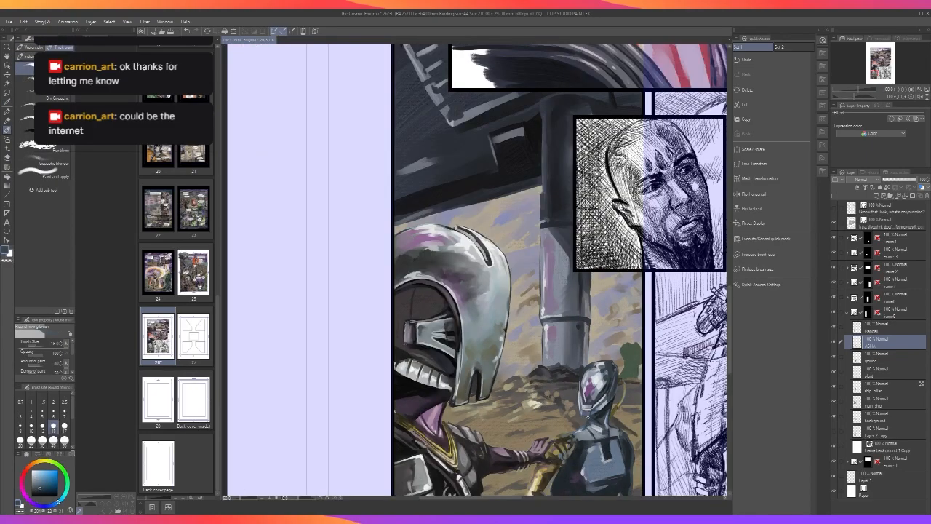
{"action": "scroll", "coordinate": [588, 422], "scroll_direction": "up", "scroll_amount": 3}
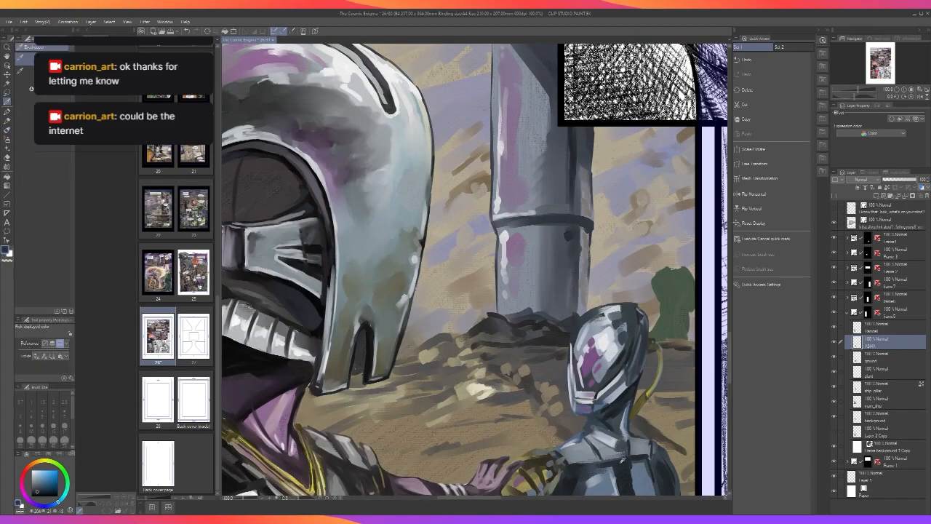
Brush dark blue along the top of the blue figure's far shoulder, beside the collar.
{"action": "key", "text": "bracketleft"}
{"action": "key", "text": "bracketleft"}
{"action": "key", "text": "bracketleft"}
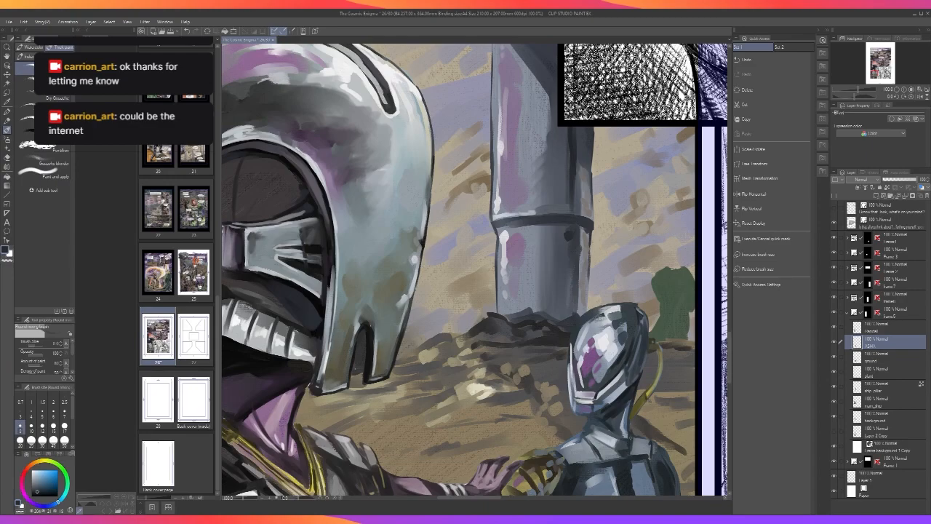
{"action": "scroll", "coordinate": [628, 445], "scroll_direction": "down", "scroll_amount": 2}
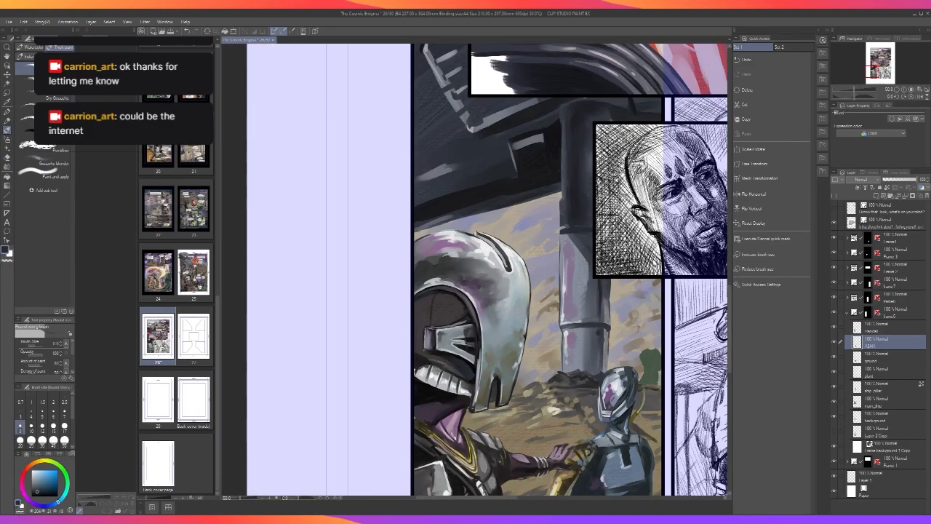
{"action": "scroll", "coordinate": [628, 445], "scroll_direction": "up", "scroll_amount": 2}
{"action": "left_click_drag", "start_coordinate": [659, 442], "coordinate": [636, 345]}
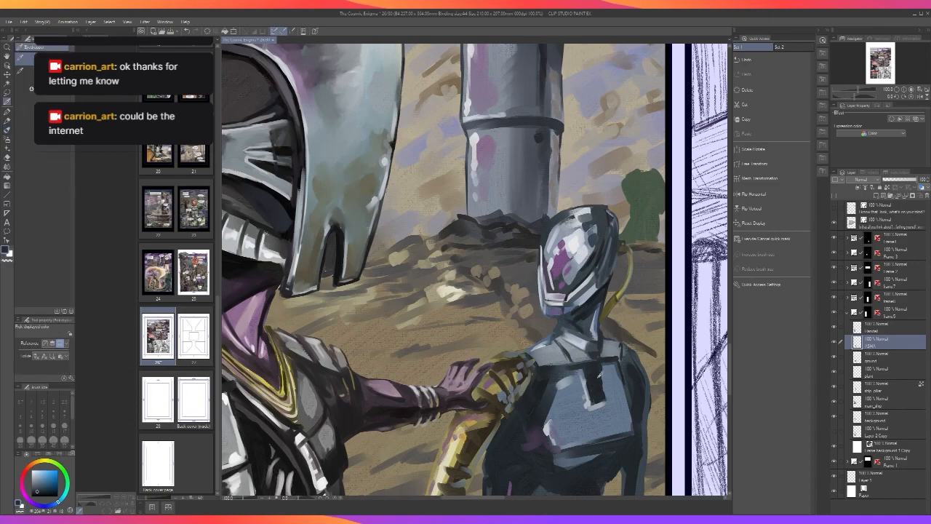
{"action": "left_click_drag", "start_coordinate": [595, 351], "coordinate": [617, 351]}
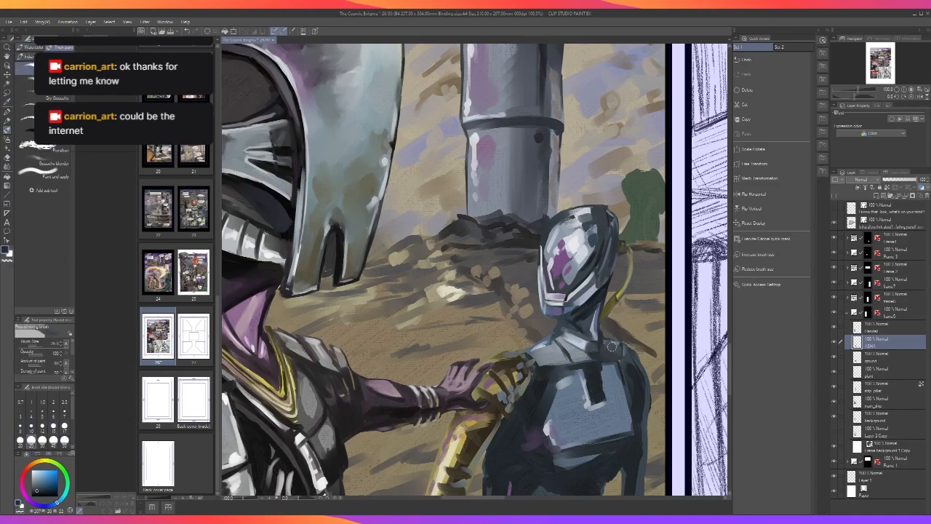
{"action": "scroll", "coordinate": [617, 351], "scroll_direction": "down", "scroll_amount": 4}
{"action": "scroll", "coordinate": [617, 343], "scroll_direction": "up", "scroll_amount": 4}
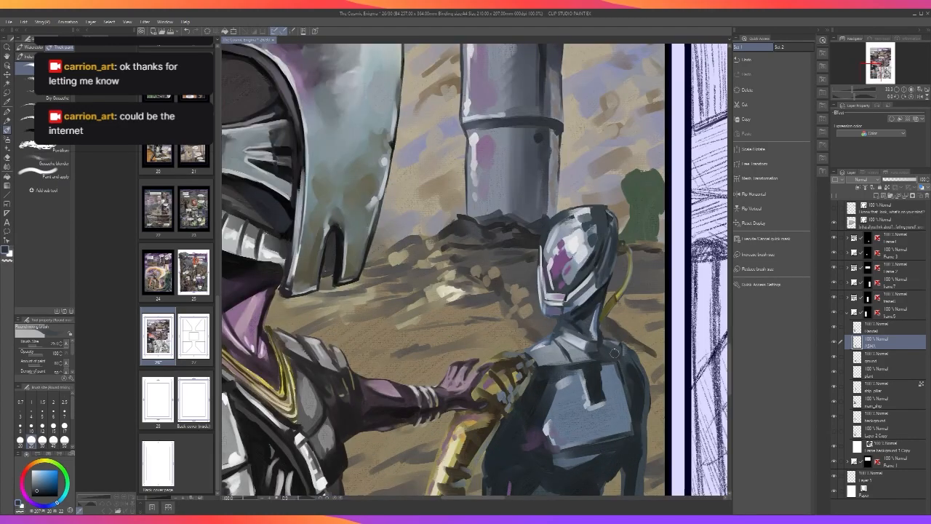
Sample a light grey-blue from the shoulder and a muted purple from the visor, and touch up the far shoulder's edge.
{"action": "left_click", "coordinate": [618, 342], "text": "alt"}
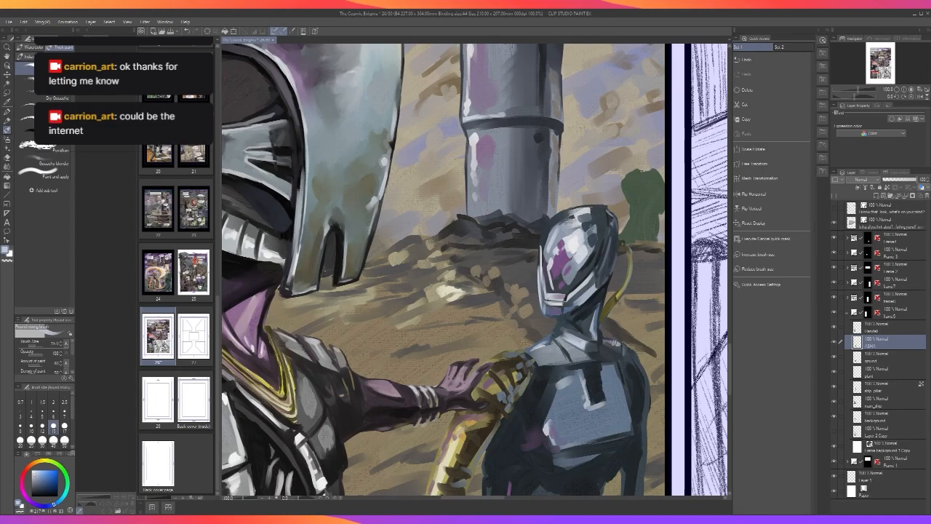
{"action": "scroll", "coordinate": [617, 344], "scroll_direction": "down", "scroll_amount": 1}
{"action": "scroll", "coordinate": [616, 343], "scroll_direction": "up", "scroll_amount": 1}
{"action": "key", "text": "alt"}
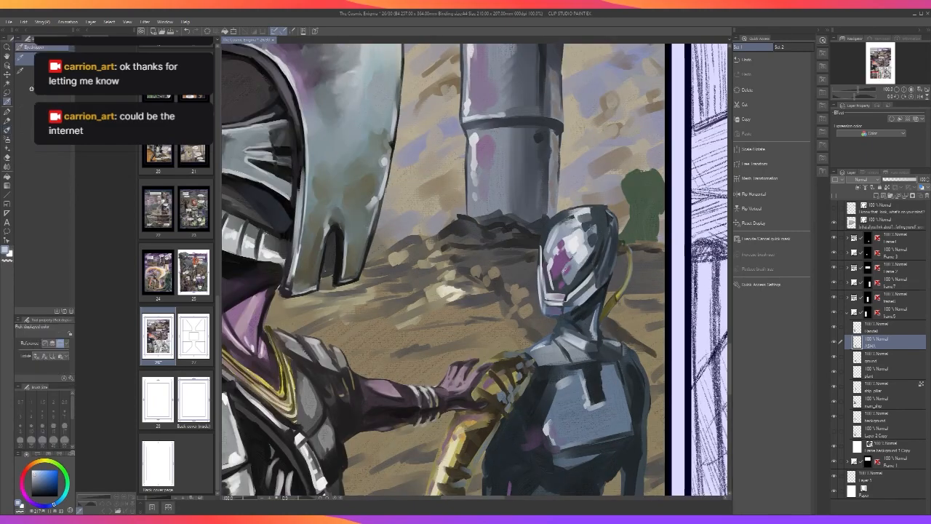
{"action": "left_click", "coordinate": [563, 283], "text": "alt"}
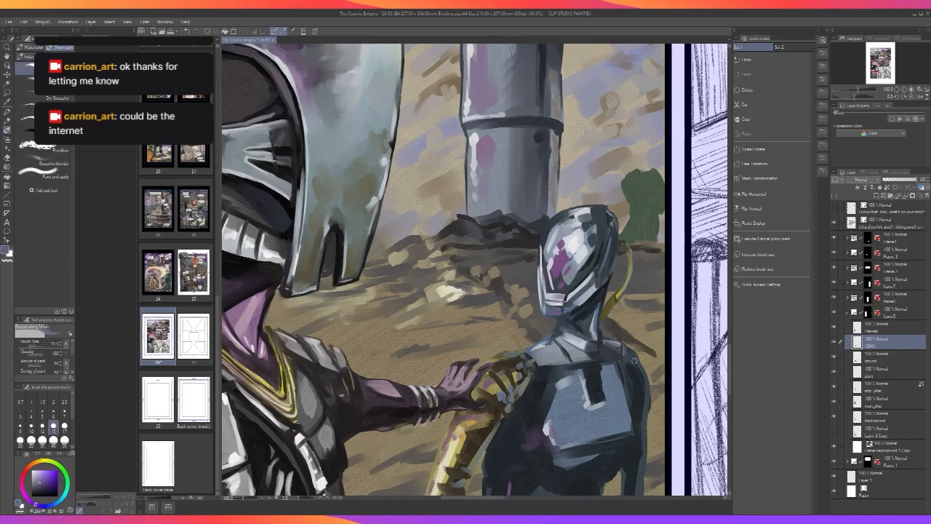
{"action": "scroll", "coordinate": [635, 361], "scroll_direction": "down", "scroll_amount": 1}
{"action": "scroll", "coordinate": [635, 361], "scroll_direction": "down", "scroll_amount": 1}
{"action": "scroll", "coordinate": [635, 357], "scroll_direction": "up", "scroll_amount": 2}
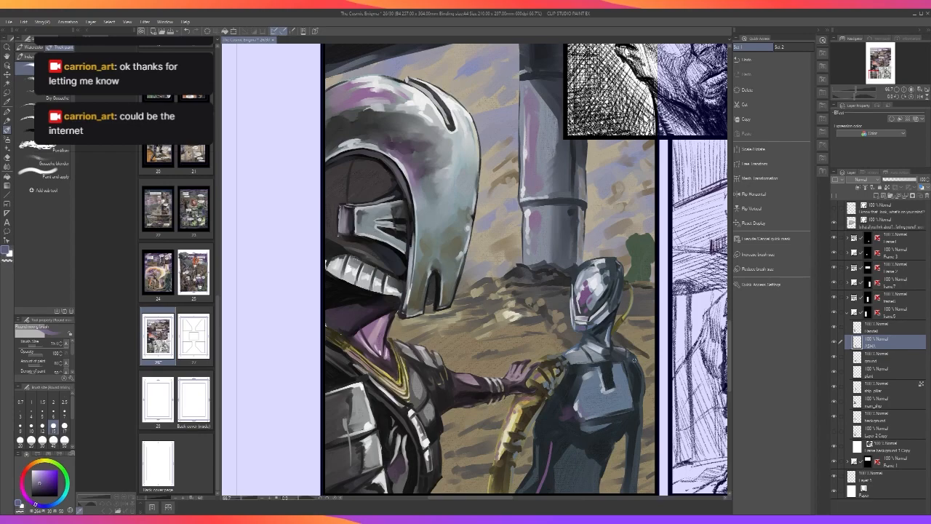
Undo the last stroke, sample a dark blue from below the blue figure's back panel, and shade along the panel's lower edge.
{"action": "left_click", "coordinate": [607, 415], "text": "alt"}
{"action": "key", "text": "ctrl+z"}
{"action": "left_click", "coordinate": [591, 419], "text": "alt"}
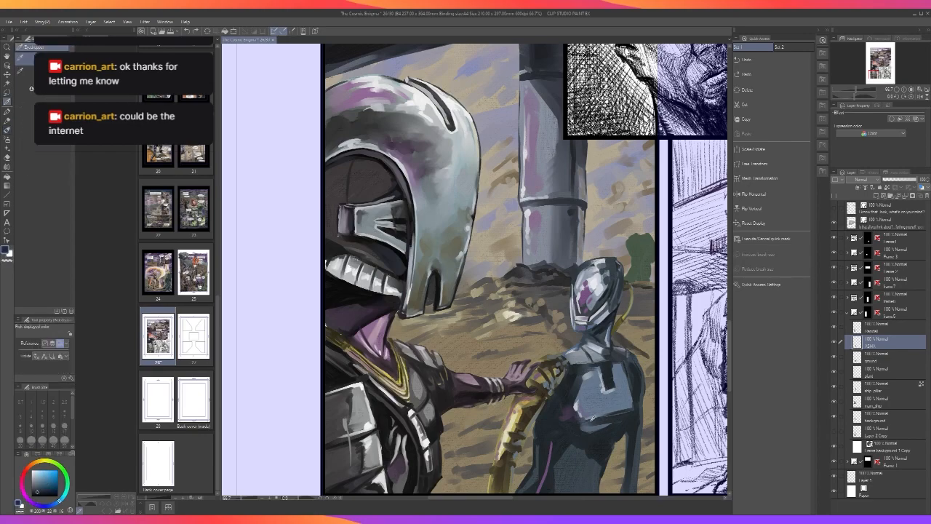
{"action": "left_click_drag", "start_coordinate": [619, 415], "coordinate": [580, 421]}
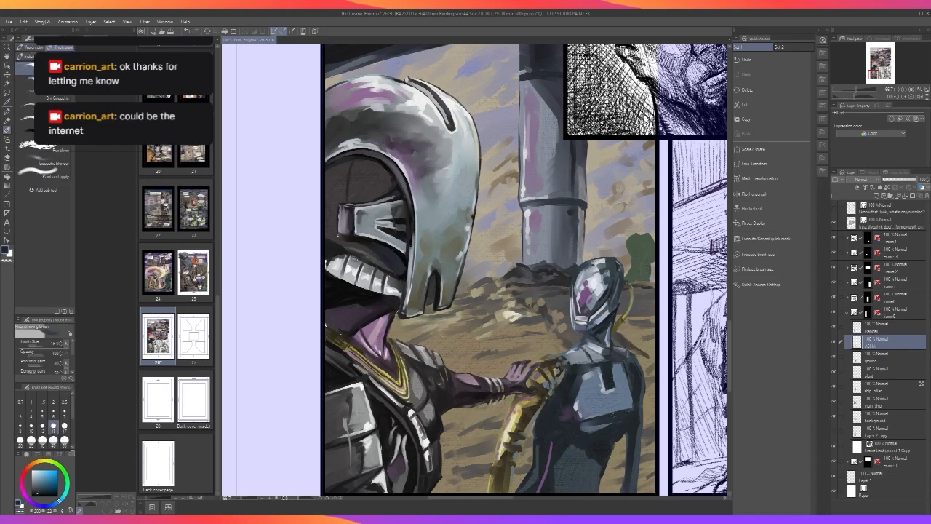
{"action": "scroll", "coordinate": [636, 403], "scroll_direction": "down", "scroll_amount": 2}
{"action": "scroll", "coordinate": [635, 403], "scroll_direction": "up", "scroll_amount": 2}
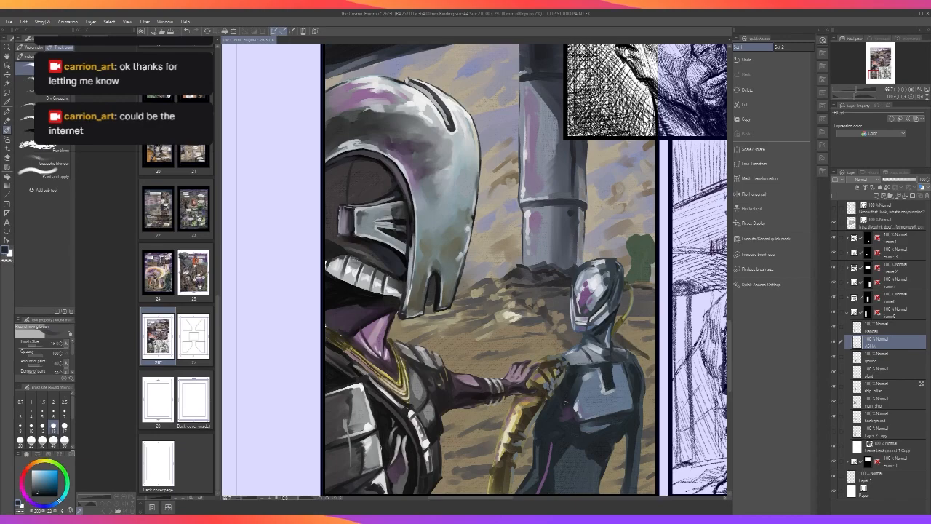
Paint over the purple line on the blue figure's lower torso in dark blue with a much larger brush.
{"action": "scroll", "coordinate": [565, 402], "scroll_direction": "down", "scroll_amount": 1}
{"action": "key", "text": "alt"}
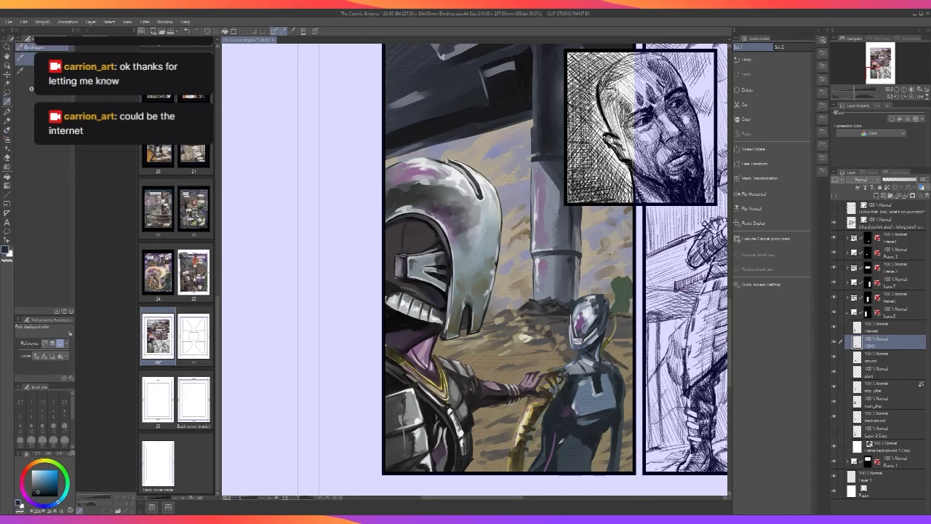
{"action": "key", "text": "]"}
{"action": "key", "text": "]"}
{"action": "key", "text": "]"}
{"action": "key", "text": "]"}
{"action": "key", "text": "]"}
{"action": "key", "text": "]"}
{"action": "left_click_drag", "start_coordinate": [555, 438], "coordinate": [547, 462]}
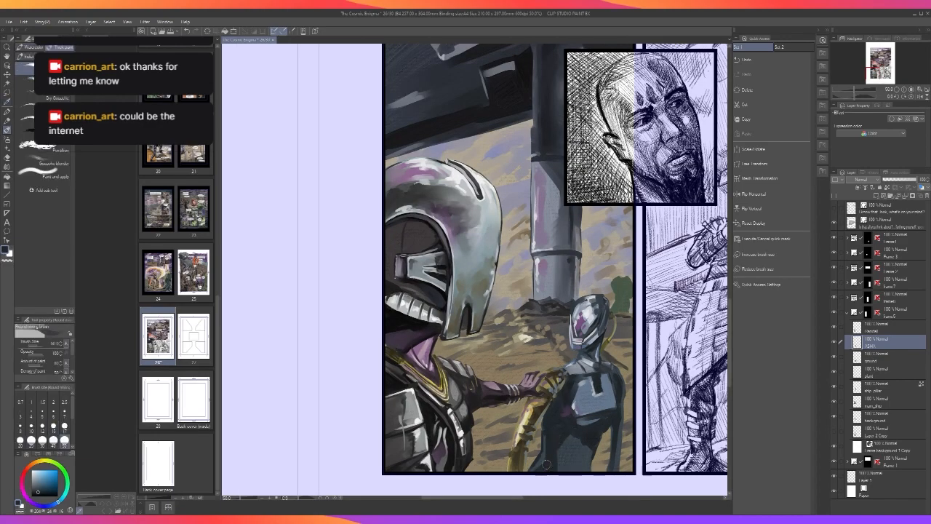
Hide and reshow the blue figure's layer to compare the panel with and without it.
{"action": "scroll", "coordinate": [547, 462], "scroll_direction": "down", "scroll_amount": 1}
{"action": "left_click", "coordinate": [834, 341]}
{"action": "left_click", "coordinate": [834, 342]}
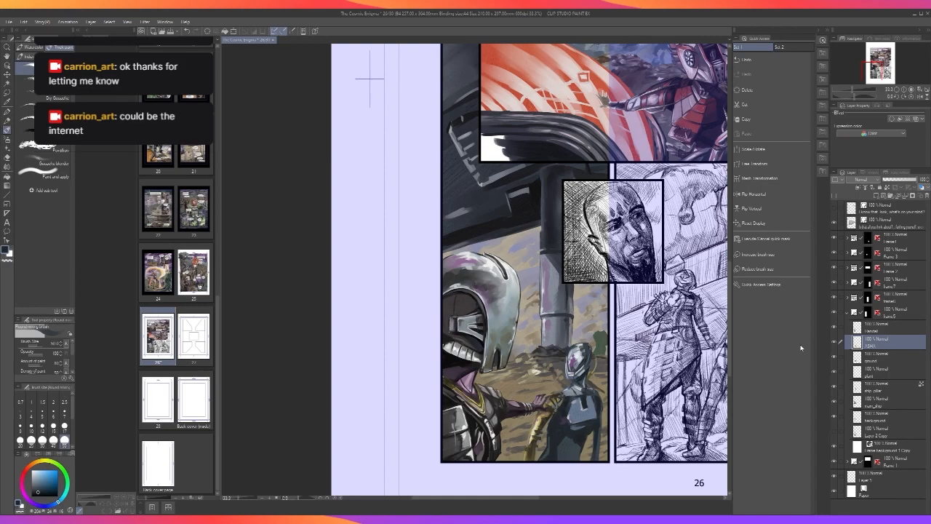
Sample an olive from beside the golden arm and start a thin belt at the blue figure's waist with a smaller brush.
{"action": "key", "text": "ctrl+plus"}
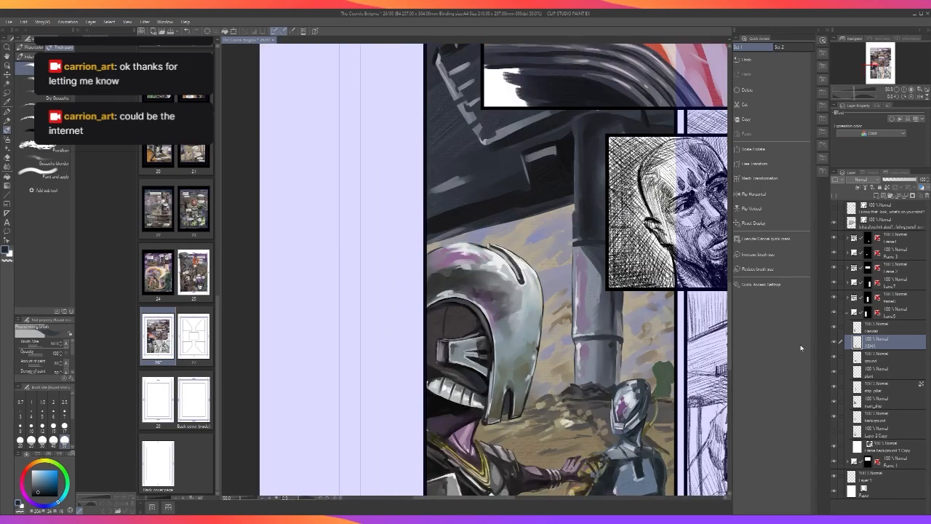
{"action": "key", "text": "ctrl+plus"}
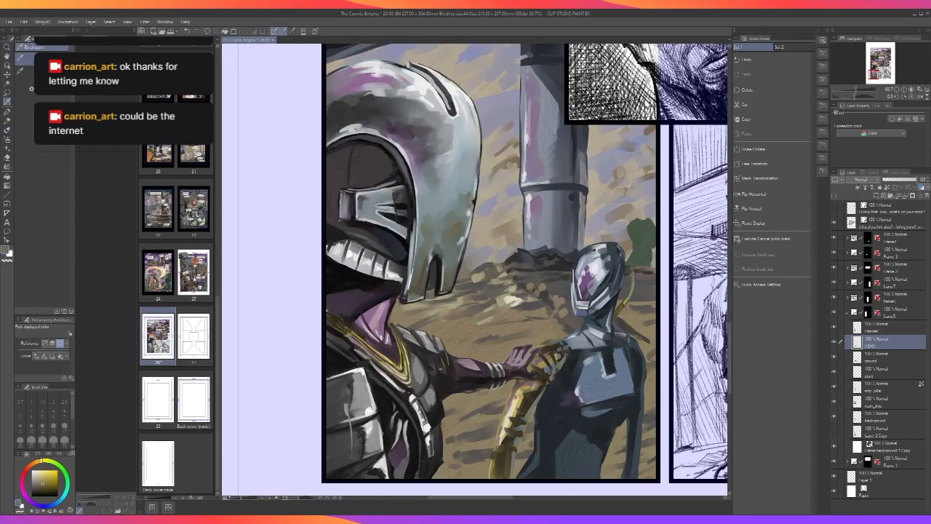
{"action": "left_click", "coordinate": [533, 387], "text": "alt"}
{"action": "key", "text": "bracketleft"}
{"action": "key", "text": "bracketleft"}
{"action": "key", "text": "bracketleft"}
{"action": "left_click_drag", "start_coordinate": [535, 441], "coordinate": [555, 453]}
{"action": "key", "text": "ctrl+z"}
{"action": "key", "text": "ctrl+z"}
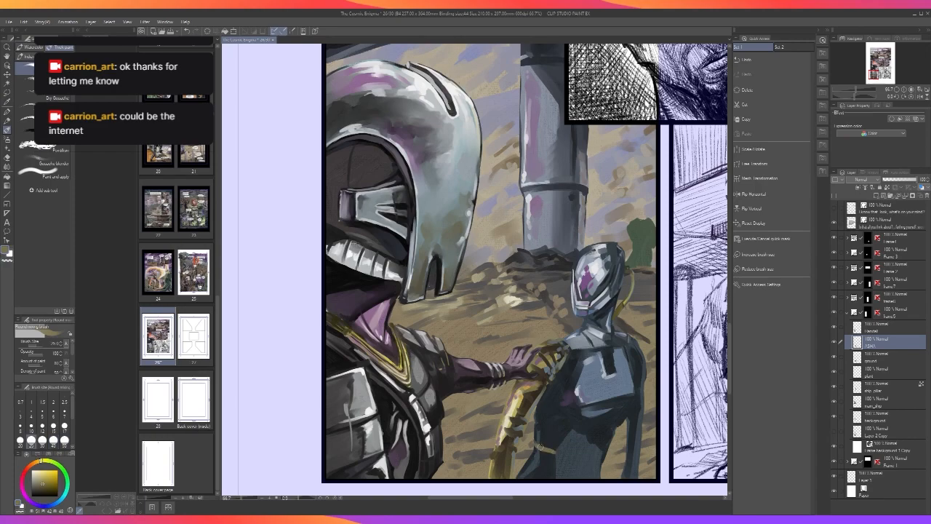
Resample the belt's olive and extend the belt in a curve across the blue figure's waist and up its far side.
{"action": "left_click", "coordinate": [567, 443], "text": "alt"}
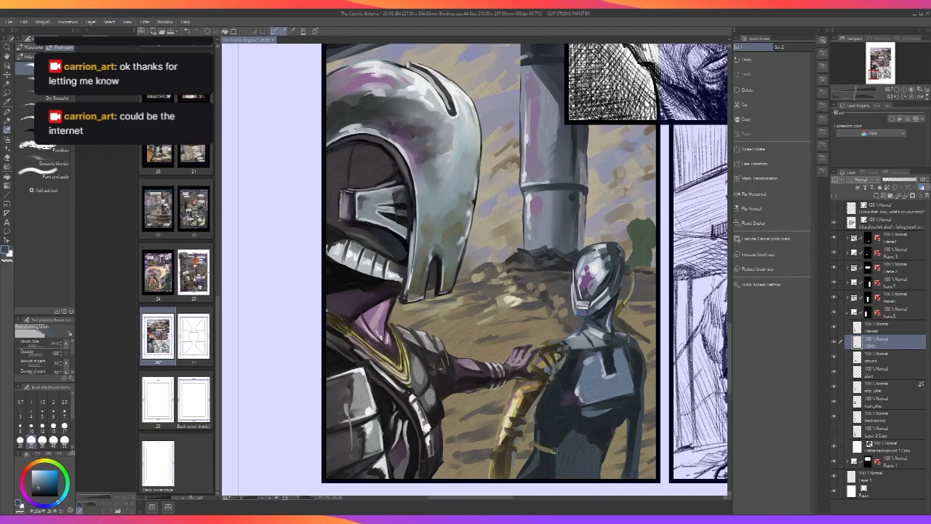
{"action": "left_click", "coordinate": [551, 448], "text": "alt"}
{"action": "left_click_drag", "start_coordinate": [551, 451], "coordinate": [587, 444]}
{"action": "key", "text": "ctrl+z"}
{"action": "key", "text": "ctrl+z"}
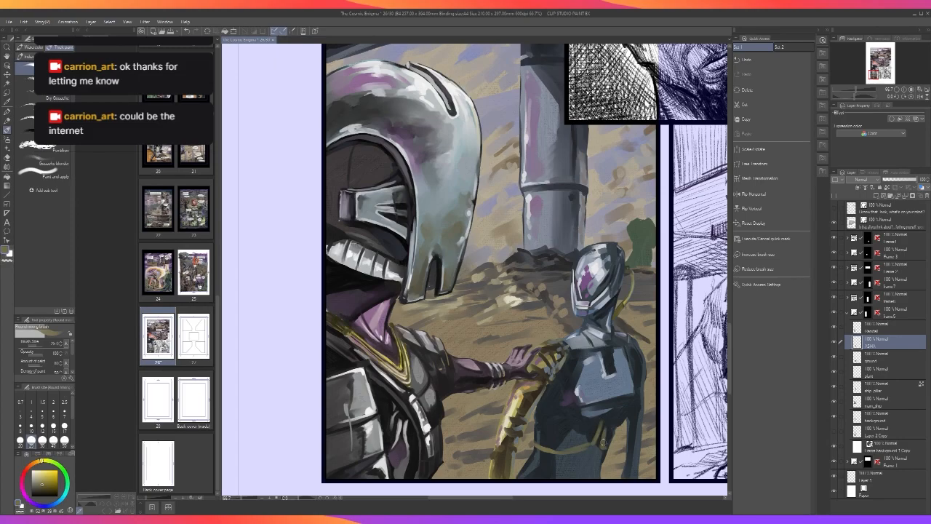
{"action": "scroll", "coordinate": [606, 447], "scroll_direction": "down", "scroll_amount": 1}
{"action": "scroll", "coordinate": [606, 441], "scroll_direction": "down", "scroll_amount": 1}
{"action": "scroll", "coordinate": [604, 429], "scroll_direction": "up", "scroll_amount": 2}
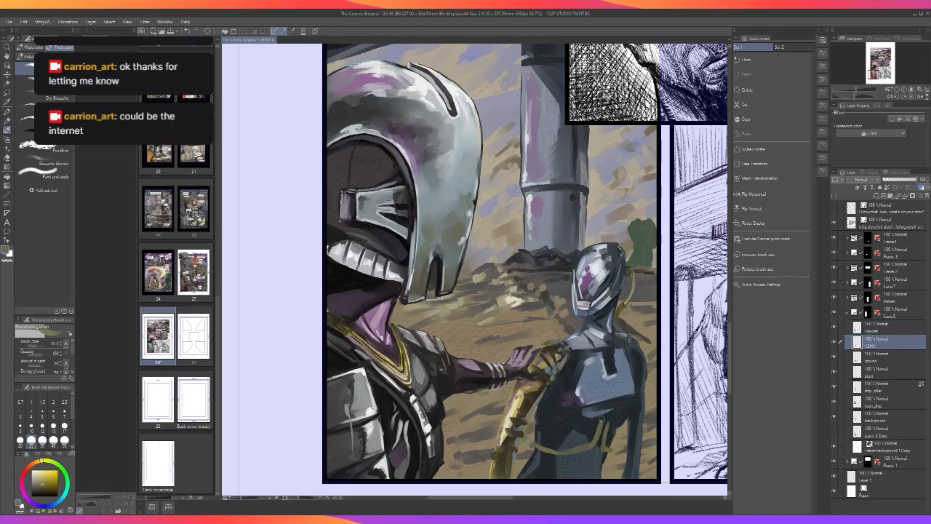
{"action": "scroll", "coordinate": [602, 412], "scroll_direction": "down", "scroll_amount": 1}
{"action": "scroll", "coordinate": [601, 421], "scroll_direction": "down", "scroll_amount": 1}
{"action": "scroll", "coordinate": [600, 421], "scroll_direction": "up", "scroll_amount": 2}
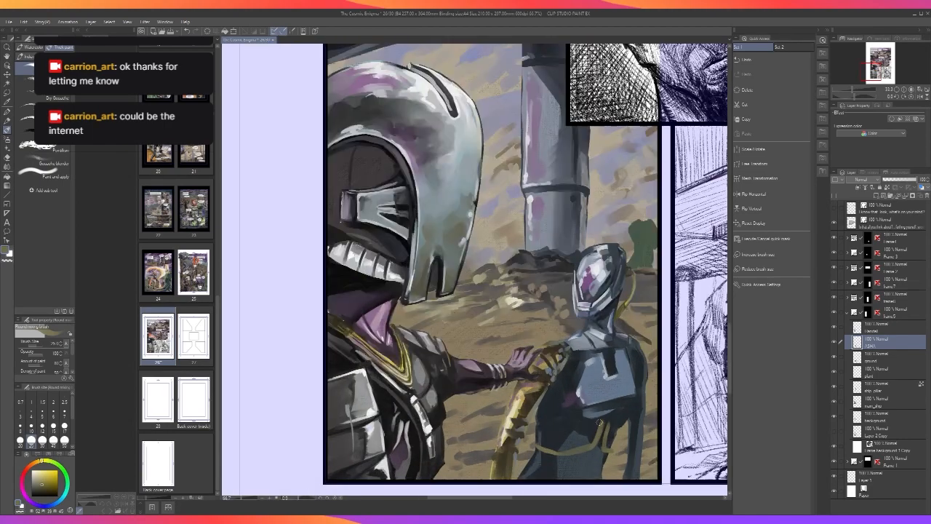
Sample a dark blue from the lower torso and shade along the underside of the olive belt.
{"action": "key", "text": "alt"}
{"action": "left_click", "coordinate": [581, 434], "text": "alt"}
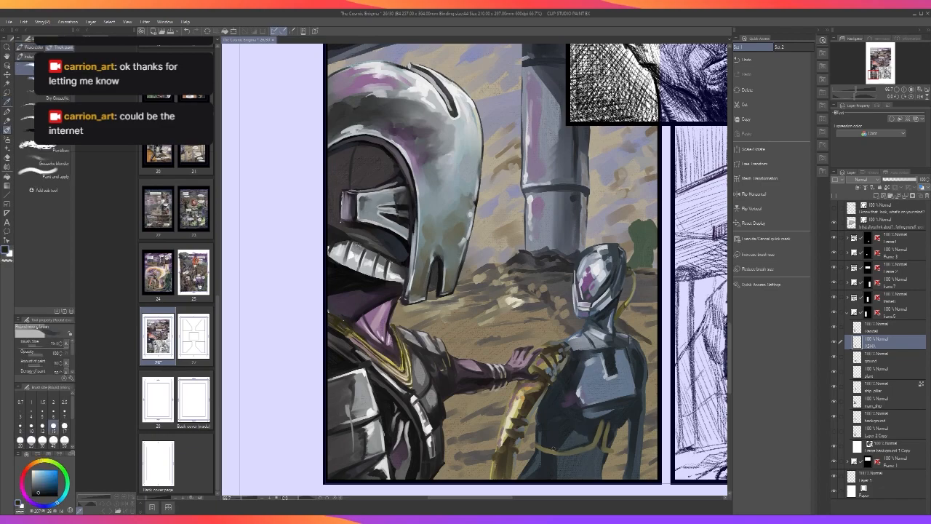
{"action": "left_click_drag", "start_coordinate": [563, 453], "coordinate": [603, 455]}
{"action": "scroll", "coordinate": [624, 417], "scroll_direction": "down", "scroll_amount": 2}
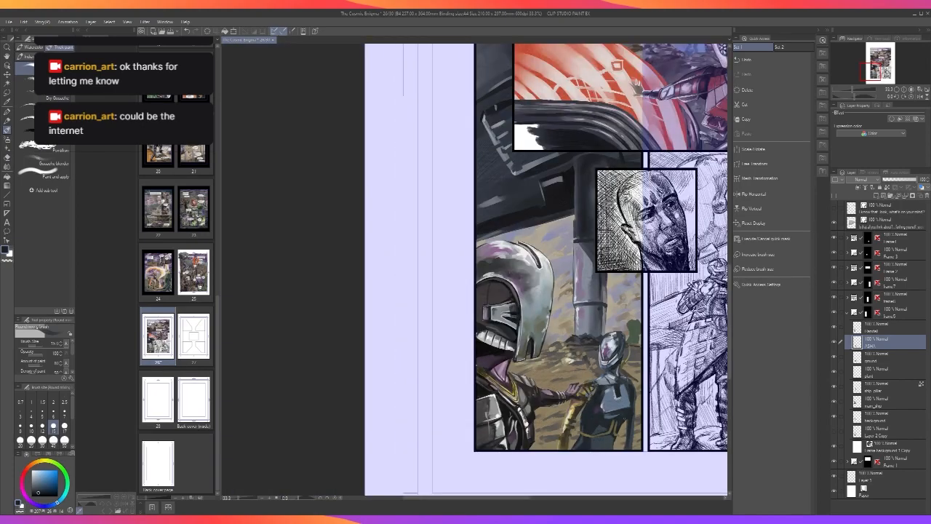
{"action": "scroll", "coordinate": [624, 417], "scroll_direction": "up", "scroll_amount": 2}
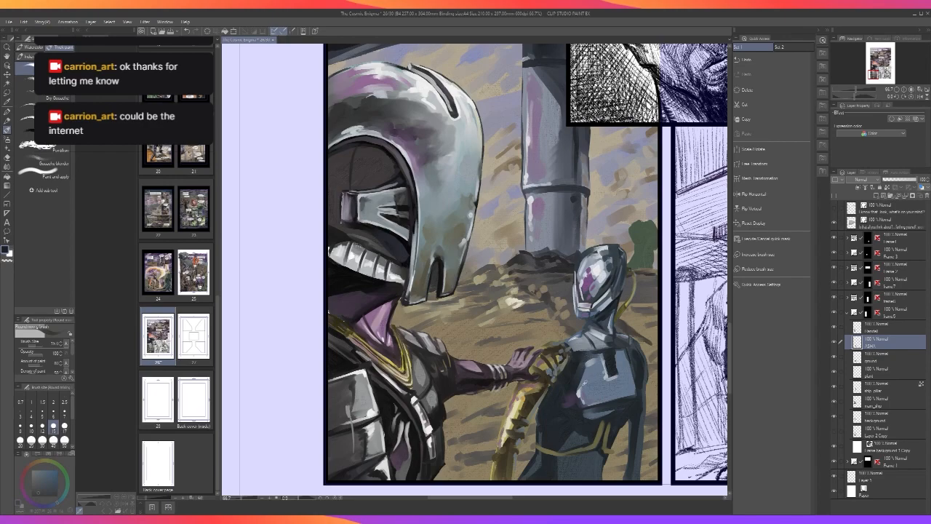
Sample a dark blue from the torso and paint over the blue figure's waist just beneath the olive belt.
{"action": "left_click", "coordinate": [598, 435], "text": "alt"}
{"action": "key", "text": "]"}
{"action": "key", "text": "]"}
{"action": "key", "text": "]"}
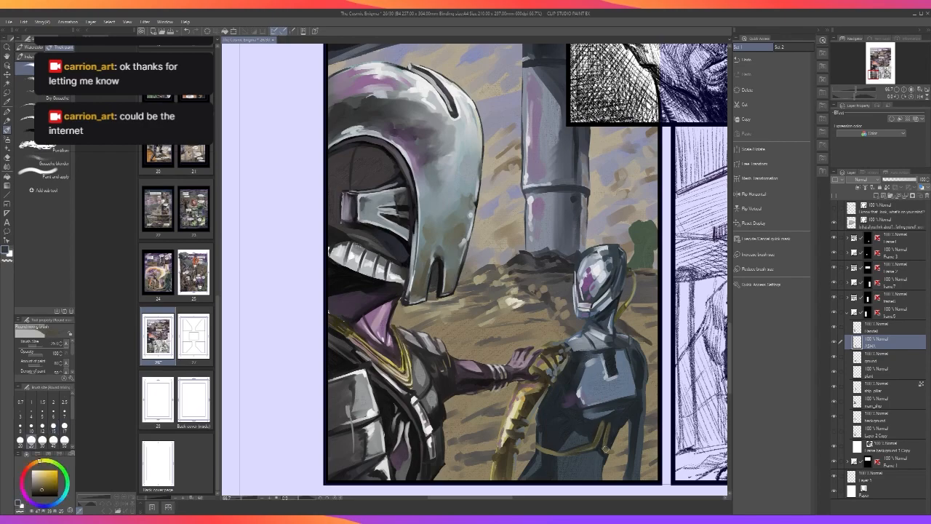
{"action": "scroll", "coordinate": [607, 433], "scroll_direction": "down", "scroll_amount": 1}
{"action": "scroll", "coordinate": [608, 432], "scroll_direction": "down", "scroll_amount": 2}
{"action": "scroll", "coordinate": [608, 434], "scroll_direction": "up", "scroll_amount": 3}
{"action": "left_click", "coordinate": [620, 366], "text": "alt"}
{"action": "mouse_move", "coordinate": [583, 444]}
{"action": "left_mouse_down"}
{"action": "mouse_move", "coordinate": [563, 450]}
{"action": "mouse_move", "coordinate": [596, 453]}
{"action": "left_mouse_up"}
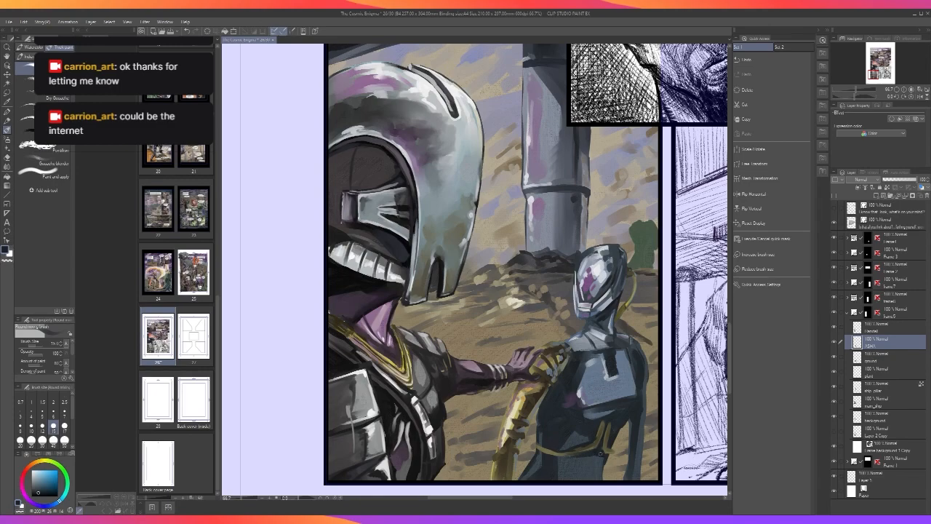
Sample the belt's olive and a pale yellow from the golden arm, and brighten the blue figure's belt with a small brush.
{"action": "left_click", "coordinate": [608, 422], "text": "alt"}
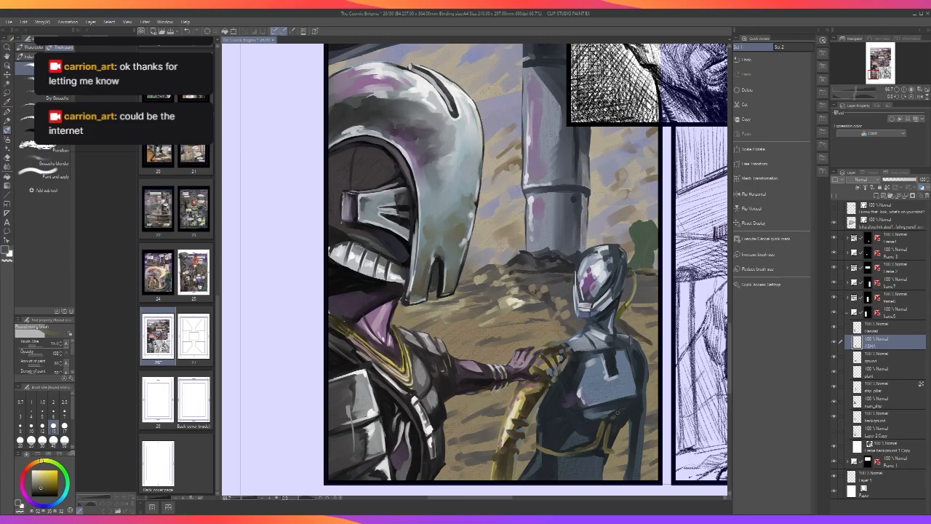
{"action": "scroll", "coordinate": [614, 415], "scroll_direction": "down", "scroll_amount": 2}
{"action": "scroll", "coordinate": [617, 412], "scroll_direction": "up", "scroll_amount": 2}
{"action": "left_click", "coordinate": [527, 393], "text": "alt"}
{"action": "scroll", "coordinate": [542, 446], "scroll_direction": "down", "scroll_amount": 2}
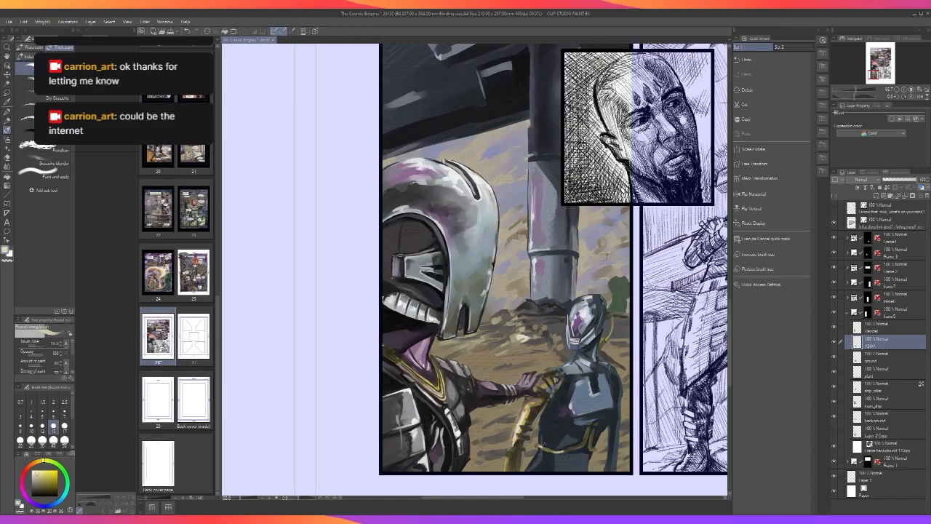
{"action": "scroll", "coordinate": [542, 445], "scroll_direction": "up", "scroll_amount": 2}
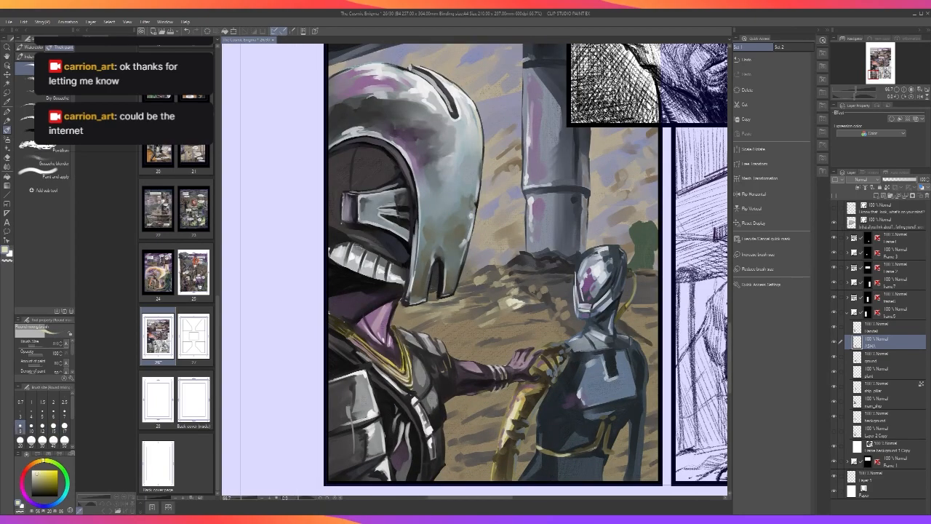
{"action": "scroll", "coordinate": [541, 445], "scroll_direction": "down", "scroll_amount": 2}
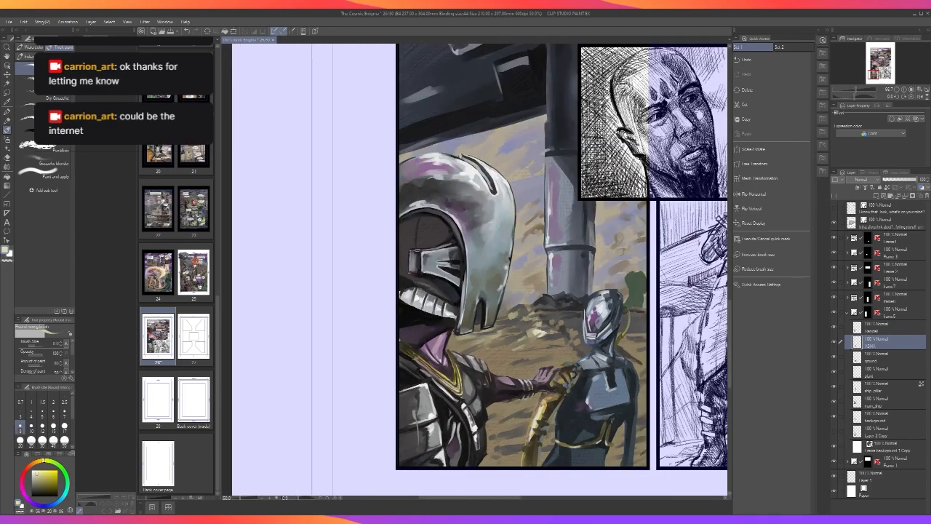
{"action": "scroll", "coordinate": [541, 445], "scroll_direction": "up", "scroll_amount": 2}
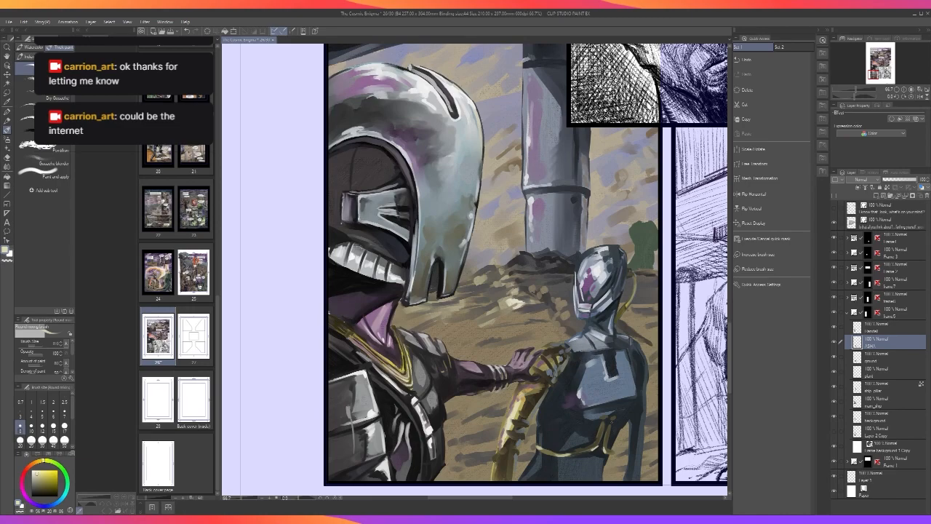
Sample a dark blue beside the belt, adjust the brush size and shade the blue figure's waist along the belt's edges.
{"action": "left_click", "coordinate": [606, 425], "text": "alt"}
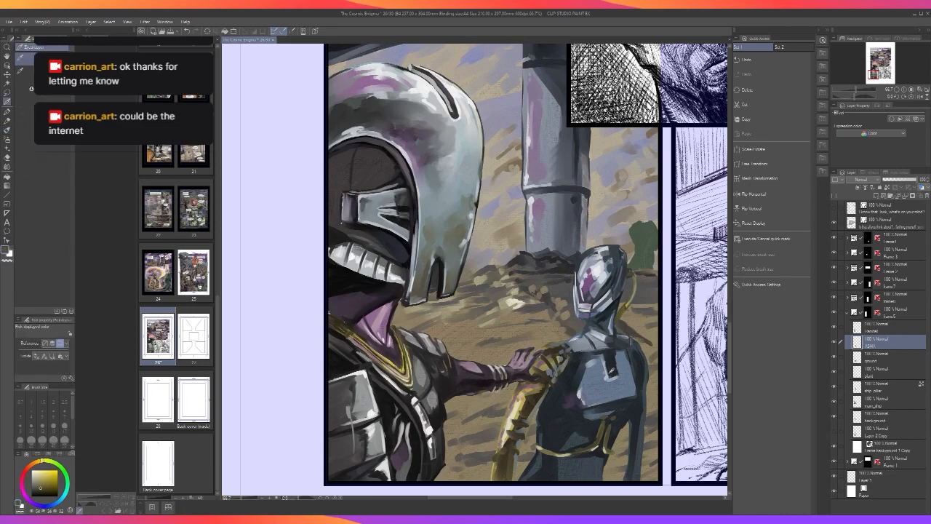
{"action": "left_click", "coordinate": [580, 436], "text": "alt"}
{"action": "key", "text": "bracketright"}
{"action": "key", "text": "bracketright"}
{"action": "key", "text": "bracketright"}
{"action": "key", "text": "bracketleft"}
{"action": "key", "text": "bracketleft"}
{"action": "key", "text": "bracketleft"}
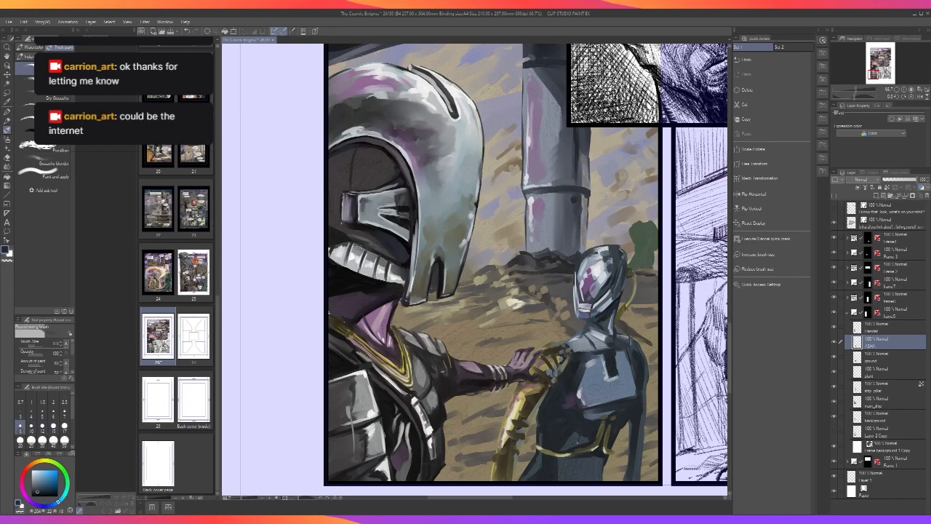
{"action": "key", "text": "bracketright"}
{"action": "key", "text": "bracketright"}
{"action": "key", "text": "bracketright"}
{"action": "scroll", "coordinate": [575, 415], "scroll_direction": "down", "scroll_amount": 1}
{"action": "scroll", "coordinate": [575, 425], "scroll_direction": "up", "scroll_amount": 1}
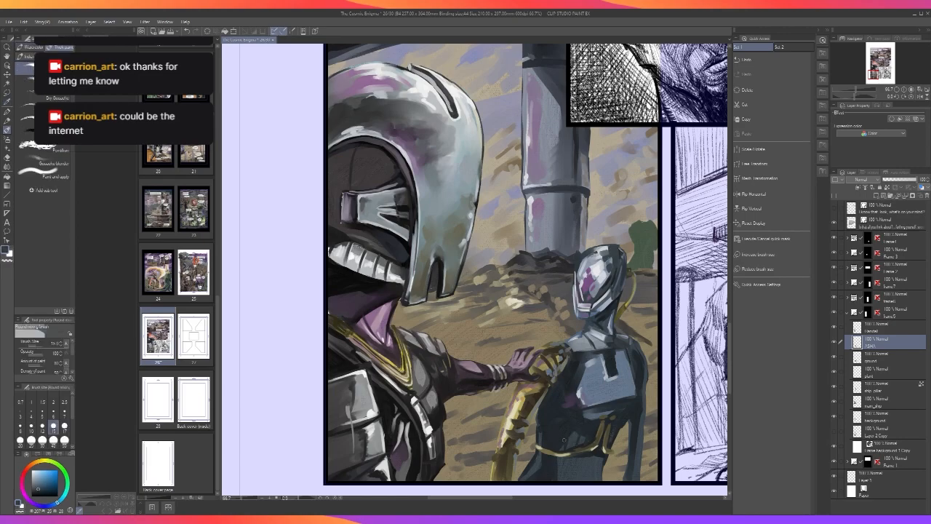
Sample a lighter blue from the figure's hip and blend it into the lower torso under the belt.
{"action": "scroll", "coordinate": [565, 428], "scroll_direction": "down", "scroll_amount": 2}
{"action": "scroll", "coordinate": [565, 427], "scroll_direction": "up", "scroll_amount": 2}
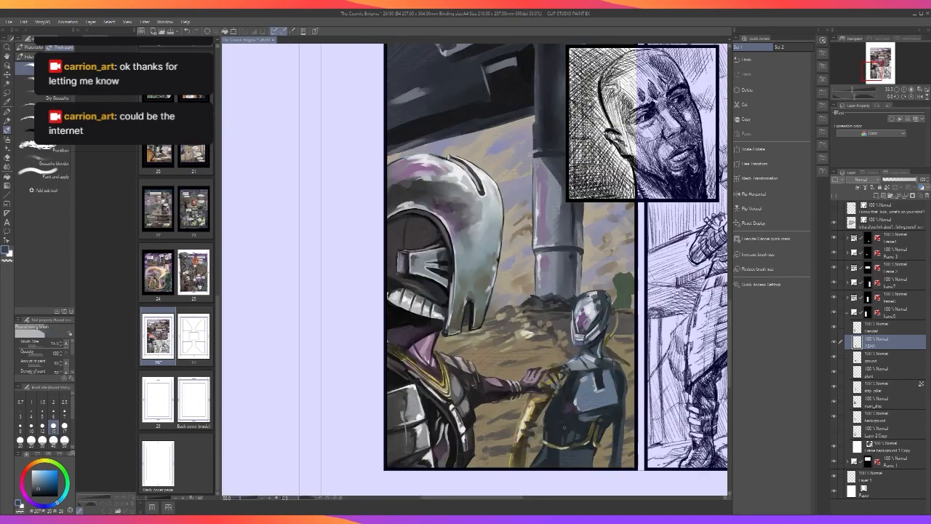
{"action": "left_click_drag", "start_coordinate": [620, 413], "coordinate": [631, 353]}
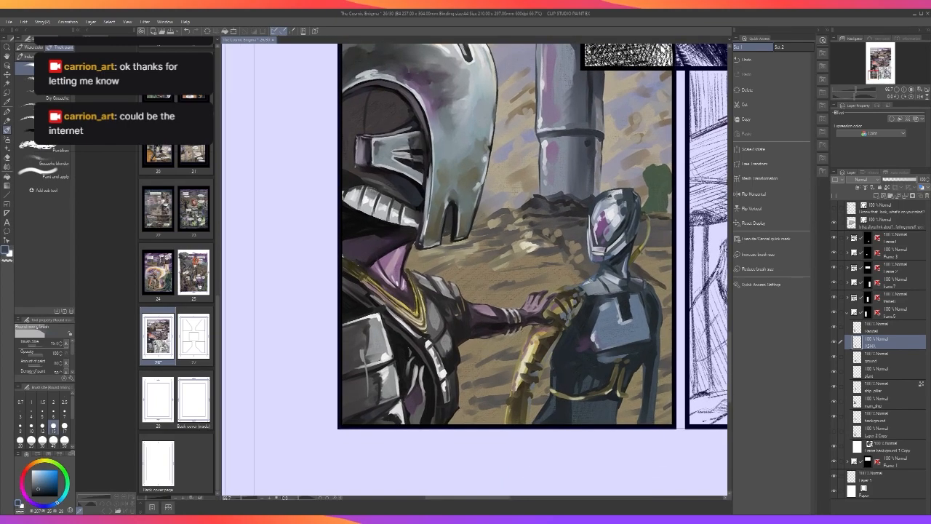
{"action": "key", "text": "i"}
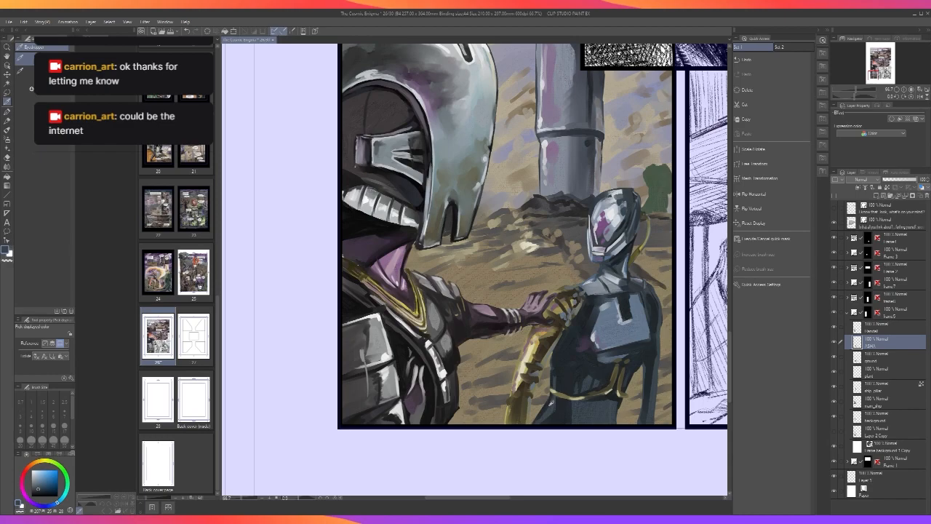
{"action": "left_click", "coordinate": [551, 404]}
{"action": "key", "text": "b"}
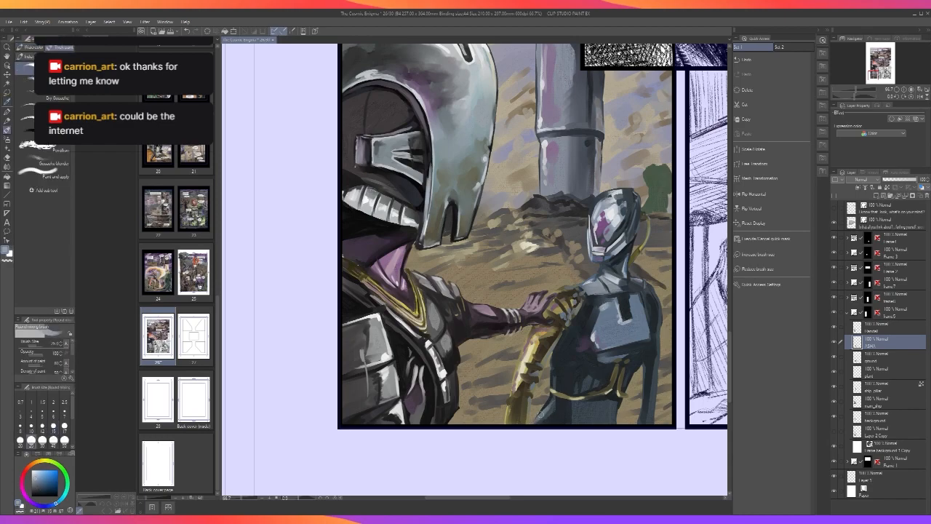
{"action": "scroll", "coordinate": [553, 407], "scroll_direction": "down", "scroll_amount": 2}
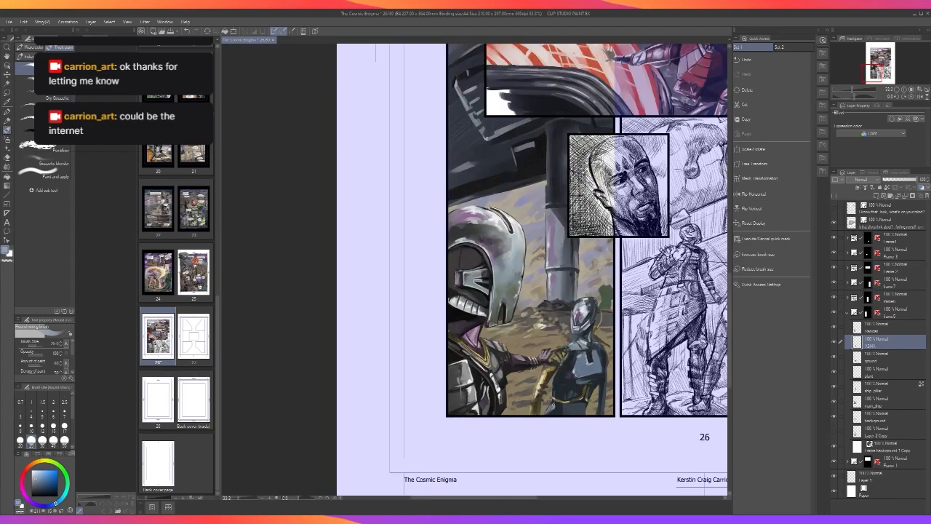
{"action": "scroll", "coordinate": [552, 405], "scroll_direction": "up", "scroll_amount": 2}
{"action": "key", "text": "bracketleft"}
{"action": "key", "text": "bracketleft"}
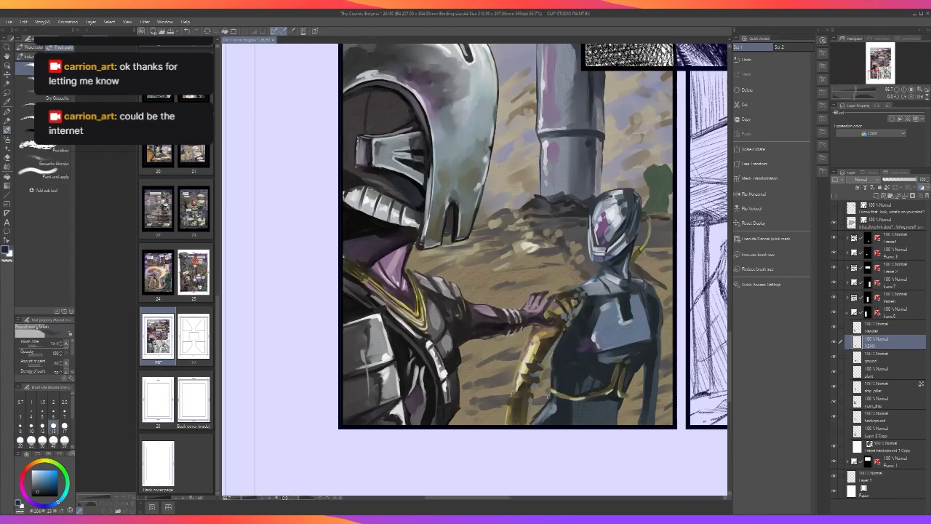
Shade the blue figure's lower torso below the belt in dark blue.
{"action": "scroll", "coordinate": [556, 394], "scroll_direction": "down", "scroll_amount": 1}
{"action": "scroll", "coordinate": [601, 411], "scroll_direction": "up", "scroll_amount": 1}
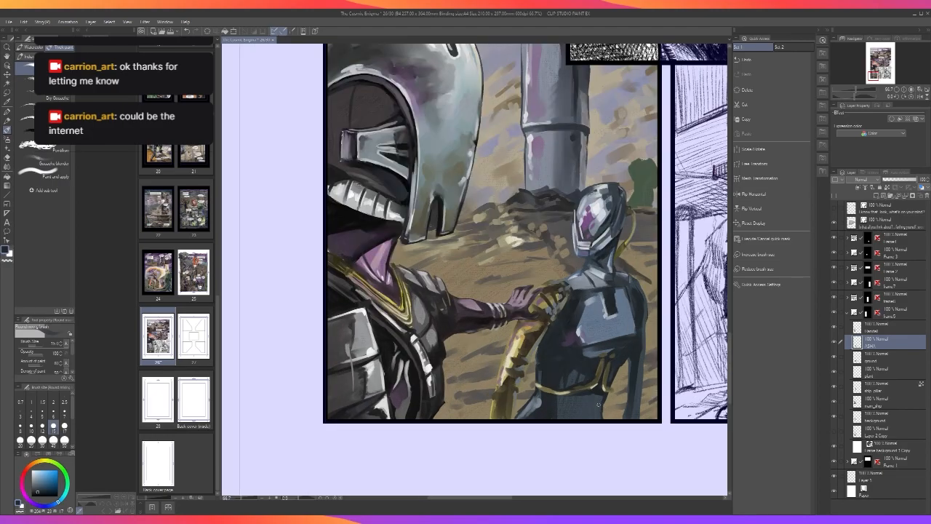
{"action": "scroll", "coordinate": [590, 396], "scroll_direction": "down", "scroll_amount": 2}
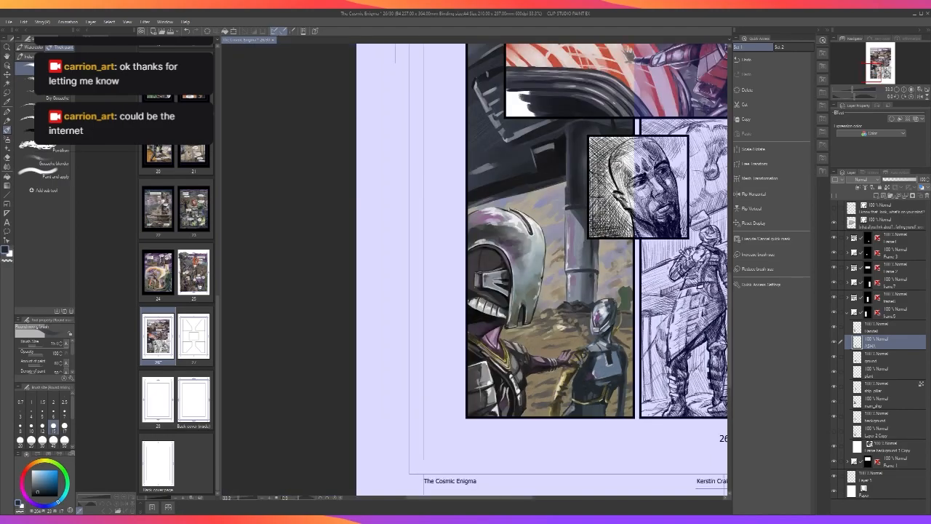
{"action": "scroll", "coordinate": [604, 411], "scroll_direction": "up", "scroll_amount": 2}
{"action": "scroll", "coordinate": [575, 344], "scroll_direction": "down", "scroll_amount": 1}
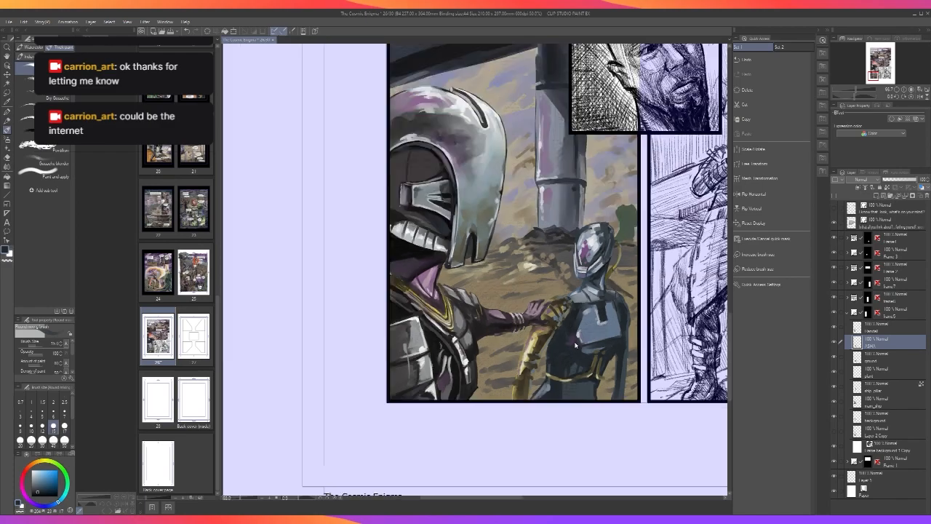
Paint lighter blue-grey strokes along the blue figure's far arm.
{"action": "scroll", "coordinate": [574, 340], "scroll_direction": "up", "scroll_amount": 1}
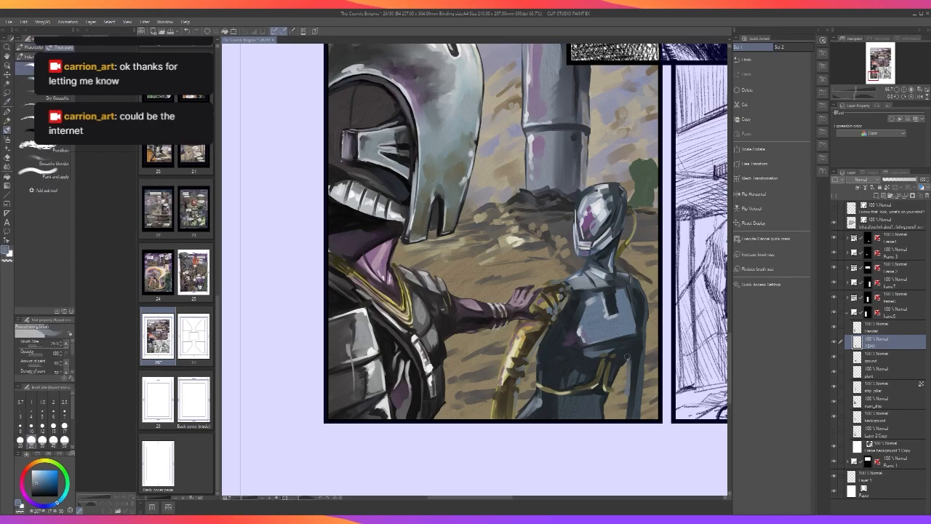
{"action": "scroll", "coordinate": [626, 360], "scroll_direction": "down", "scroll_amount": 1}
{"action": "scroll", "coordinate": [627, 358], "scroll_direction": "up", "scroll_amount": 1}
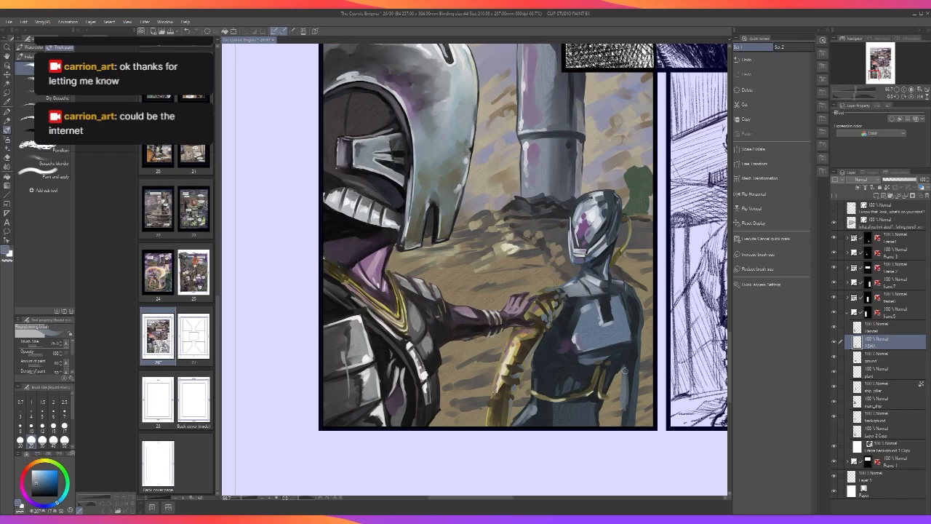
{"action": "scroll", "coordinate": [633, 362], "scroll_direction": "down", "scroll_amount": 1}
{"action": "scroll", "coordinate": [633, 362], "scroll_direction": "up", "scroll_amount": 1}
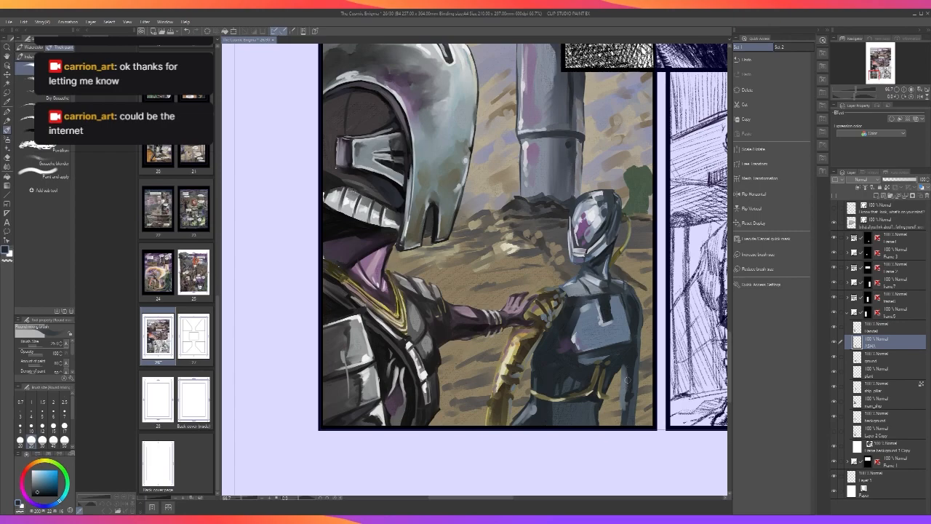
Try a smaller dark blue stroke along the inner edge of the blue figure's far arm and undo it.
{"action": "key", "text": "bracketleft"}
{"action": "key", "text": "bracketleft"}
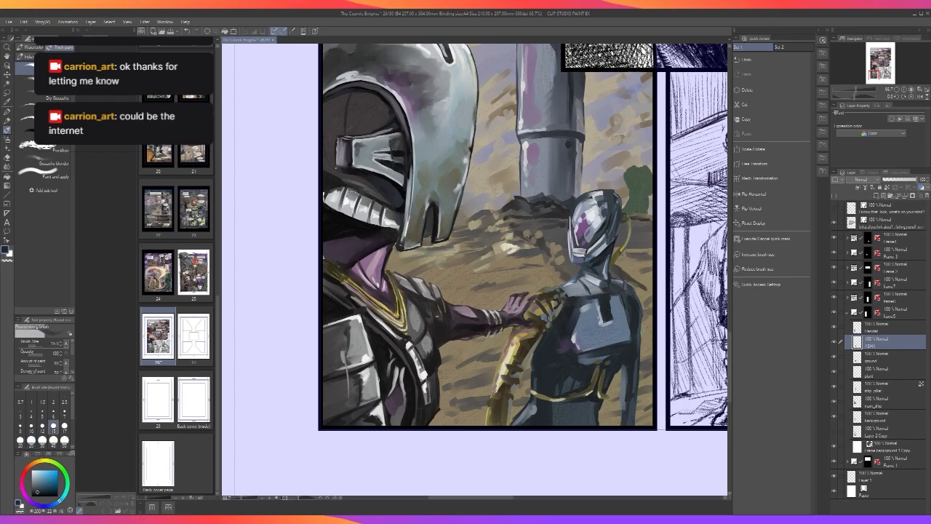
{"action": "scroll", "coordinate": [629, 276], "scroll_direction": "down", "scroll_amount": 1}
{"action": "scroll", "coordinate": [629, 277], "scroll_direction": "up", "scroll_amount": 1}
{"action": "scroll", "coordinate": [618, 409], "scroll_direction": "down", "scroll_amount": 1}
{"action": "scroll", "coordinate": [617, 411], "scroll_direction": "up", "scroll_amount": 1}
{"action": "left_click_drag", "start_coordinate": [622, 366], "coordinate": [621, 392]}
{"action": "key", "text": "ctrl+z"}
{"action": "scroll", "coordinate": [633, 407], "scroll_direction": "down", "scroll_amount": 2}
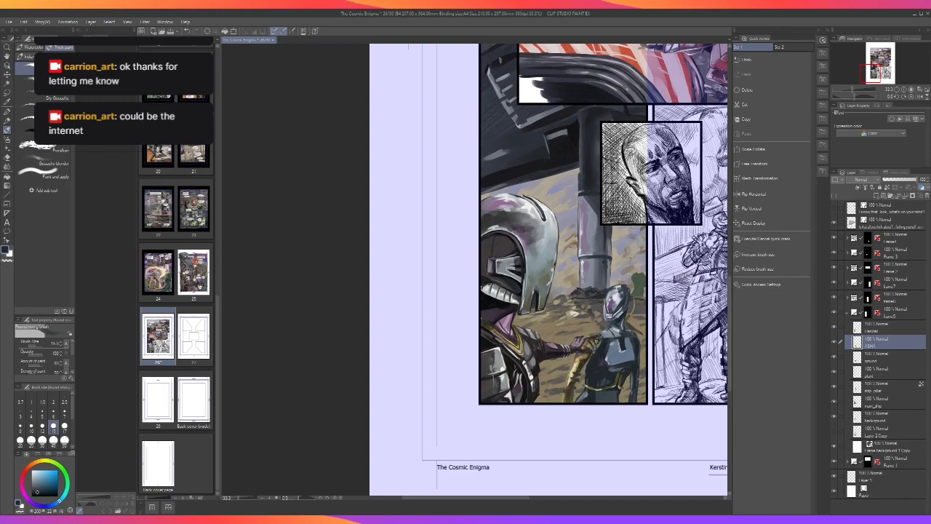
Sample a dark brown from the golden arm's shoulder area and draw thin shadow lines along the arm with a smaller brush.
{"action": "scroll", "coordinate": [641, 375], "scroll_direction": "up", "scroll_amount": 2}
{"action": "left_click_drag", "start_coordinate": [544, 424], "coordinate": [572, 477]}
{"action": "left_click", "coordinate": [575, 358], "text": "alt"}
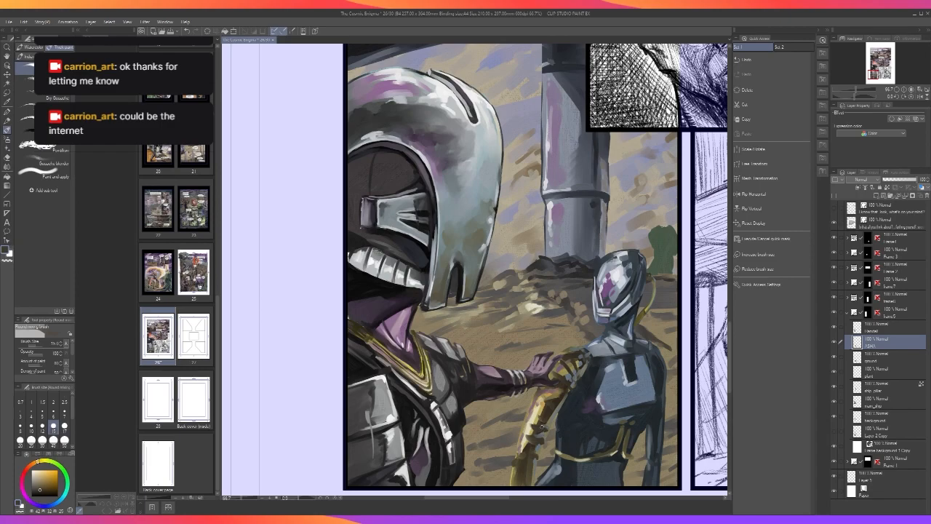
{"action": "key", "text": "["}
{"action": "key", "text": "["}
{"action": "key", "text": "["}
{"action": "left_click_drag", "start_coordinate": [546, 440], "coordinate": [562, 405]}
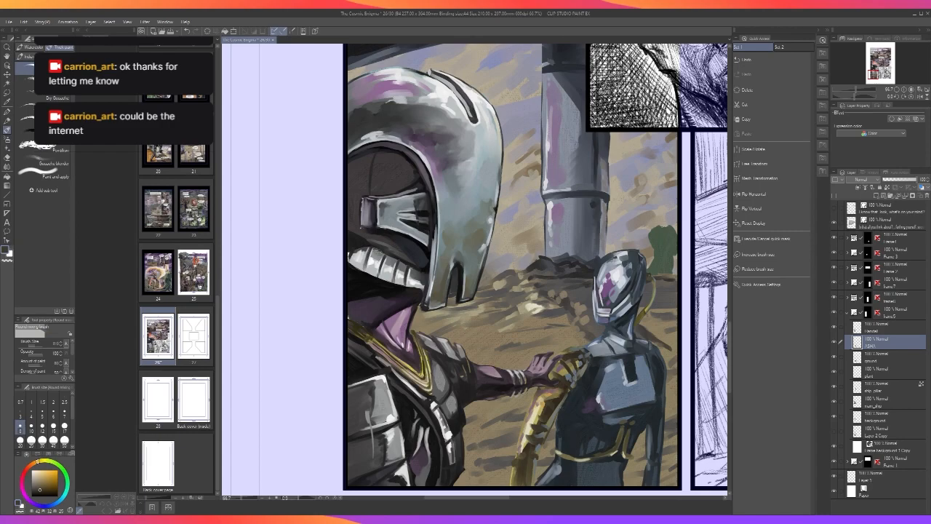
Sample a darker tone from the golden hand and deepen the shadows between the golden arm's segments.
{"action": "scroll", "coordinate": [573, 378], "scroll_direction": "down", "scroll_amount": 1}
{"action": "scroll", "coordinate": [572, 378], "scroll_direction": "up", "scroll_amount": 1}
{"action": "left_click", "coordinate": [567, 371], "text": "alt"}
{"action": "left_click_drag", "start_coordinate": [544, 444], "coordinate": [558, 408]}
{"action": "scroll", "coordinate": [547, 430], "scroll_direction": "down", "scroll_amount": 3}
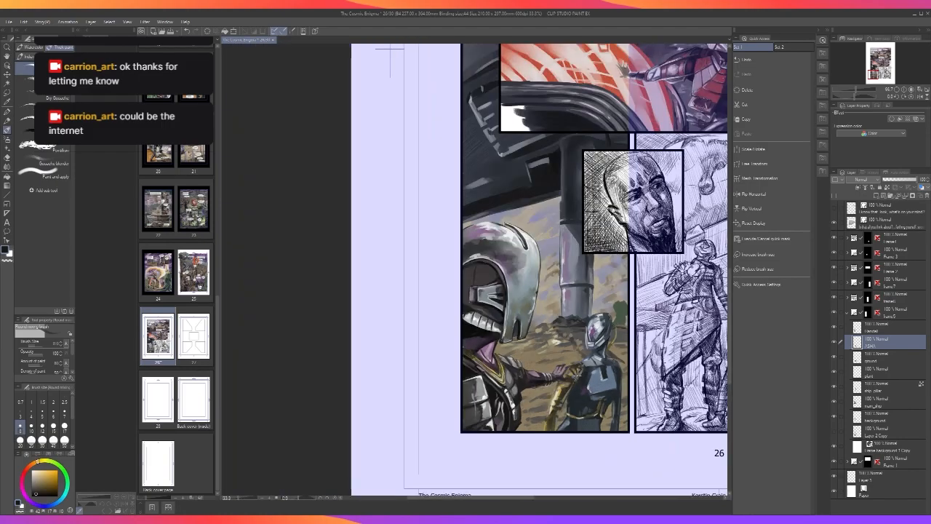
Enlarge the brush and darken the shaded side of the golden arm from the shoulder down to the forearm.
{"action": "scroll", "coordinate": [547, 431], "scroll_direction": "up", "scroll_amount": 3}
{"action": "key", "text": "]"}
{"action": "key", "text": "]"}
{"action": "key", "text": "]"}
{"action": "left_click_drag", "start_coordinate": [544, 416], "coordinate": [568, 391]}
{"action": "scroll", "coordinate": [568, 386], "scroll_direction": "down", "scroll_amount": 1}
{"action": "scroll", "coordinate": [567, 386], "scroll_direction": "up", "scroll_amount": 1}
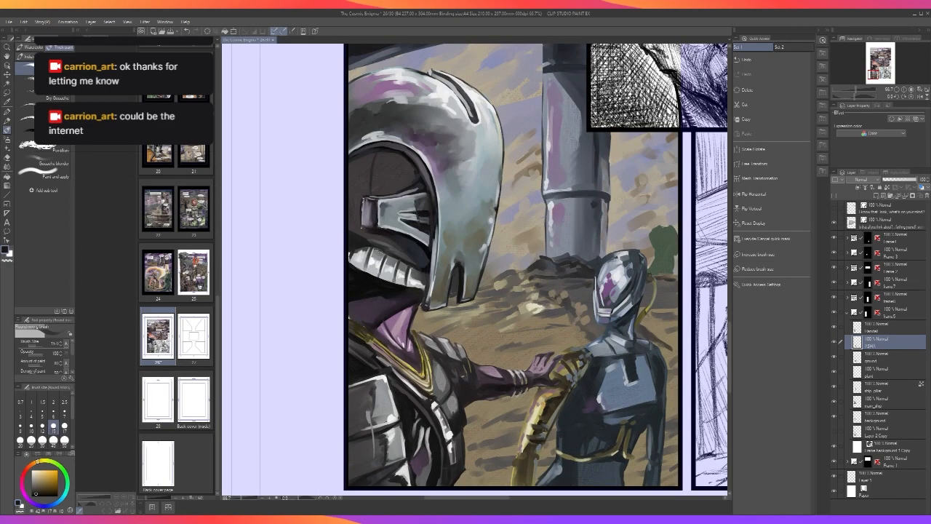
{"action": "mouse_move", "coordinate": [550, 418]}
{"action": "left_mouse_down"}
{"action": "mouse_move", "coordinate": [535, 422]}
{"action": "mouse_move", "coordinate": [528, 456]}
{"action": "left_mouse_up"}
Examine the golden arm and blue figure up close and within the whole panel.
{"action": "scroll", "coordinate": [547, 410], "scroll_direction": "down", "scroll_amount": 1}
{"action": "scroll", "coordinate": [548, 410], "scroll_direction": "up", "scroll_amount": 1}
{"action": "scroll", "coordinate": [590, 445], "scroll_direction": "down", "scroll_amount": 2}
{"action": "scroll", "coordinate": [590, 445], "scroll_direction": "up", "scroll_amount": 3}
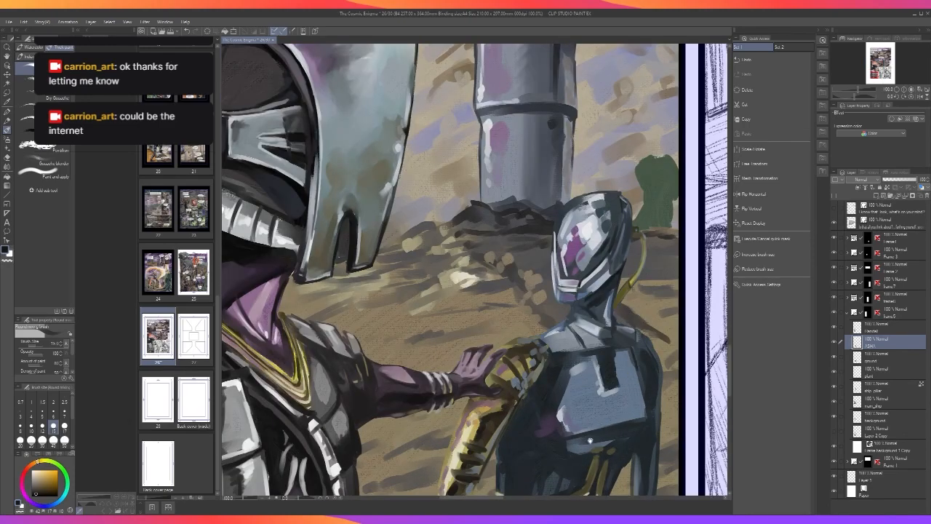
{"action": "left_click_drag", "start_coordinate": [588, 443], "coordinate": [626, 311]}
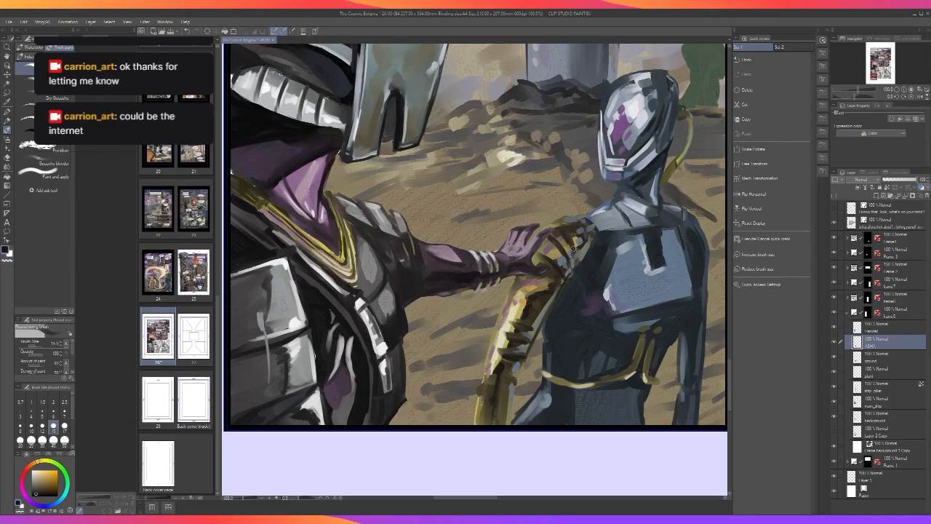
{"action": "scroll", "coordinate": [573, 250], "scroll_direction": "down", "scroll_amount": 3}
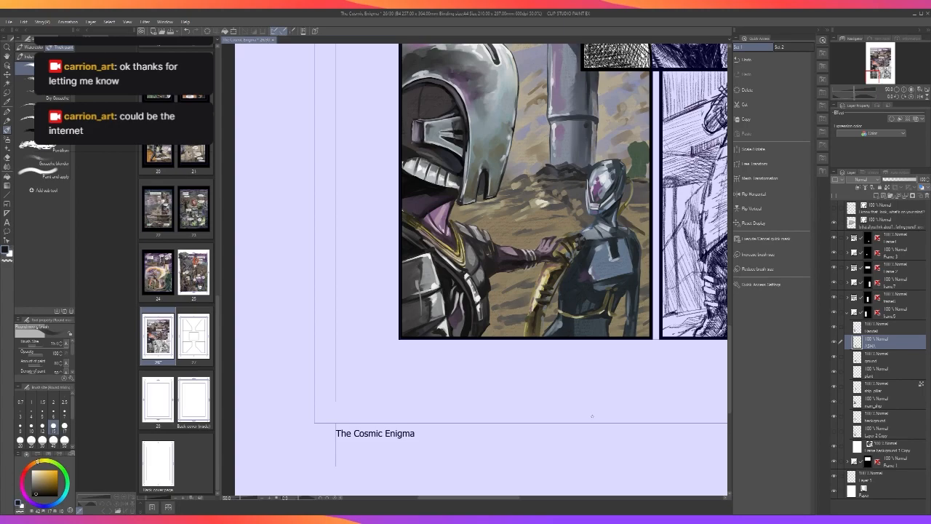
{"action": "scroll", "coordinate": [592, 417], "scroll_direction": "down", "scroll_amount": 1}
{"action": "scroll", "coordinate": [568, 315], "scroll_direction": "up", "scroll_amount": 2}
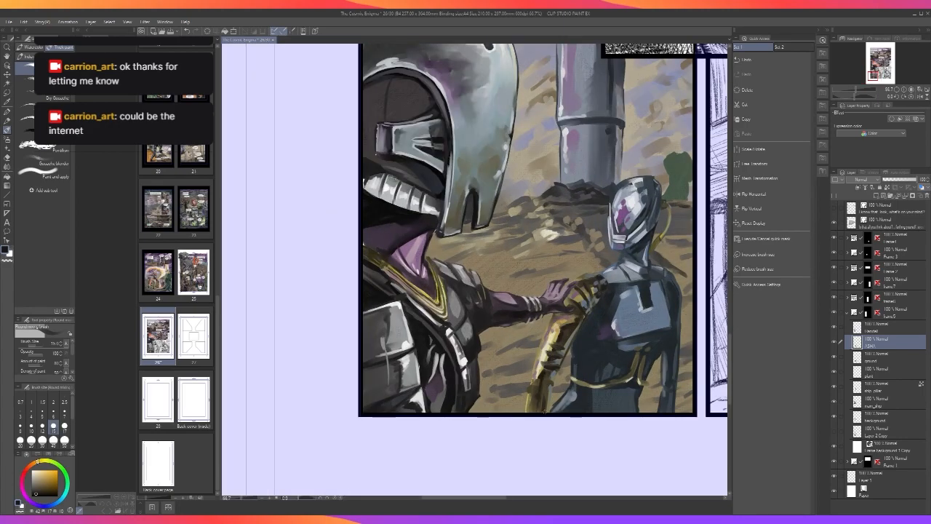
Sample a grey-green near the lower golden arm and add cool strokes to the forearm's shaded side.
{"action": "left_click", "coordinate": [548, 391], "text": "alt"}
{"action": "left_click_drag", "start_coordinate": [544, 375], "coordinate": [554, 376]}
{"action": "scroll", "coordinate": [555, 365], "scroll_direction": "down", "scroll_amount": 1}
{"action": "scroll", "coordinate": [557, 370], "scroll_direction": "up", "scroll_amount": 1}
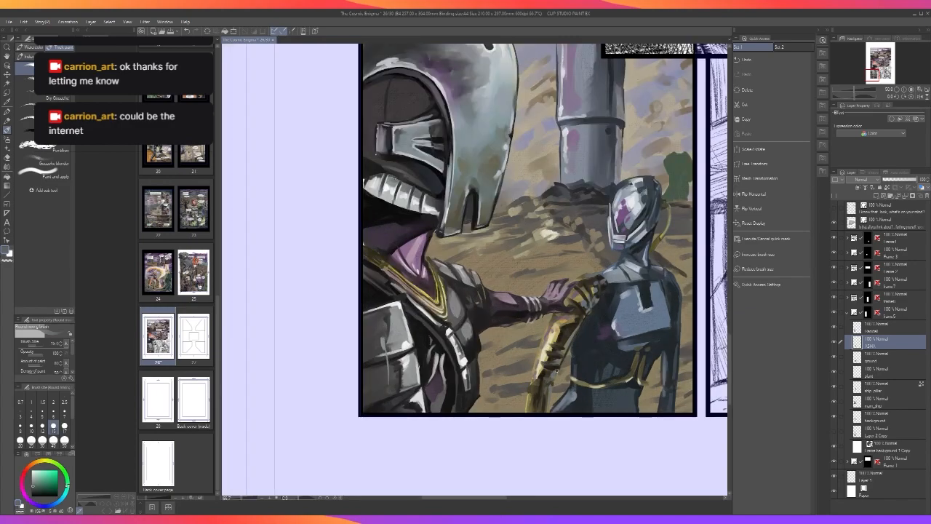
{"action": "scroll", "coordinate": [547, 372], "scroll_direction": "up", "scroll_amount": 1}
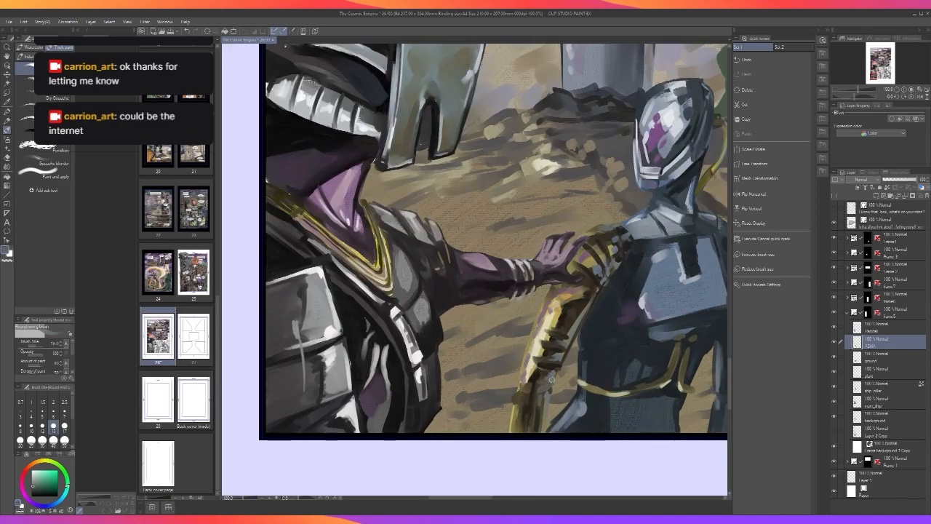
{"action": "scroll", "coordinate": [550, 364], "scroll_direction": "down", "scroll_amount": 2}
{"action": "scroll", "coordinate": [550, 364], "scroll_direction": "up", "scroll_amount": 2}
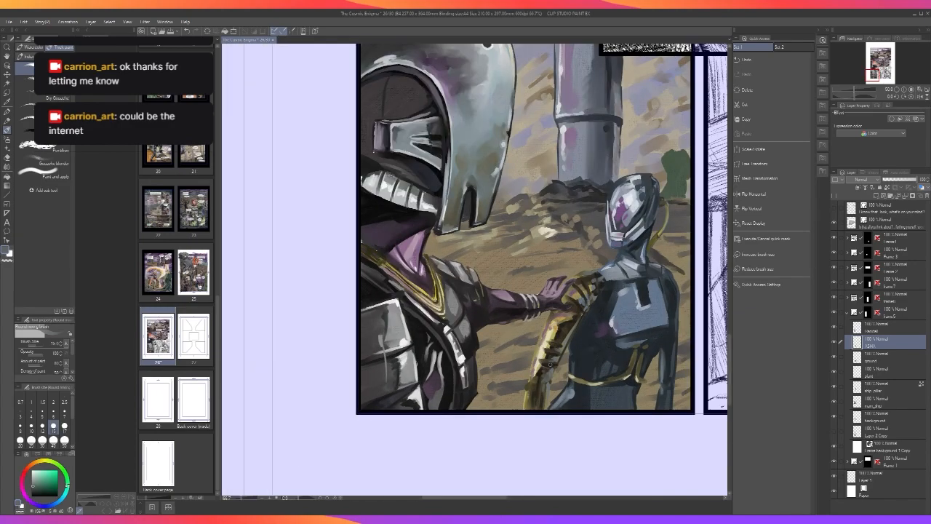
Sample a dark brown from the golden arm and paint a shadow line down the forearm's outer edge.
{"action": "left_click", "coordinate": [550, 364], "text": "alt"}
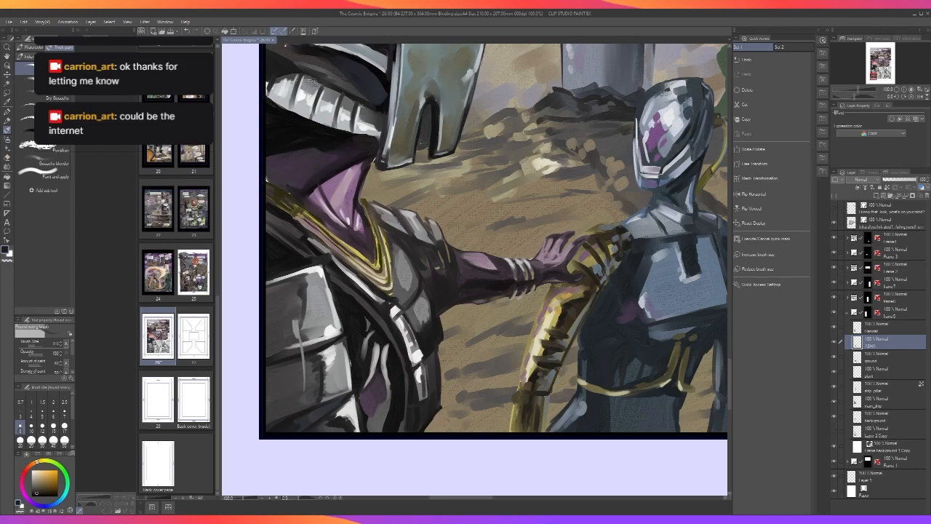
{"action": "left_click_drag", "start_coordinate": [525, 355], "coordinate": [518, 386]}
{"action": "key", "text": "ctrl+z"}
{"action": "left_click_drag", "start_coordinate": [526, 351], "coordinate": [517, 390]}
{"action": "key", "text": "alt"}
Sample a yellow-olive from the lower golden arm and paint a short stroke across the forearm near the wrist band.
{"action": "left_click", "coordinate": [531, 388], "text": "alt"}
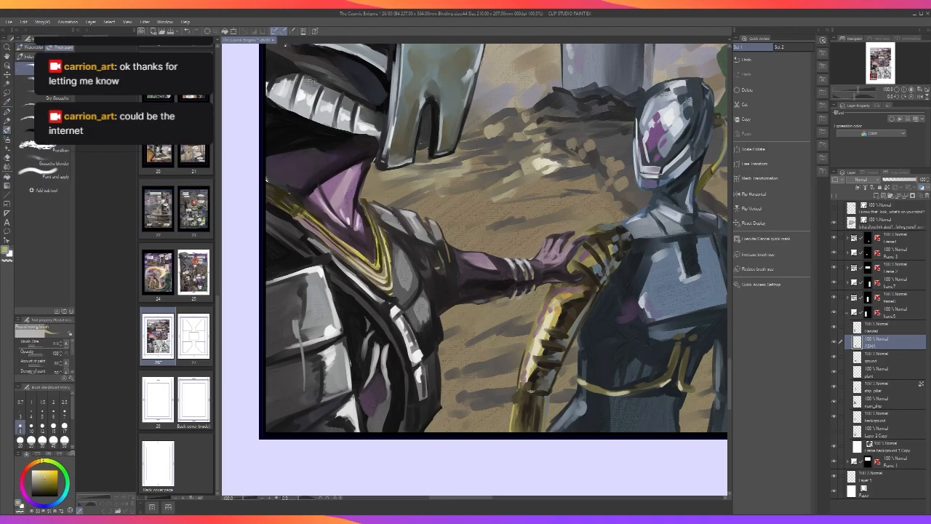
{"action": "scroll", "coordinate": [534, 390], "scroll_direction": "down", "scroll_amount": 2}
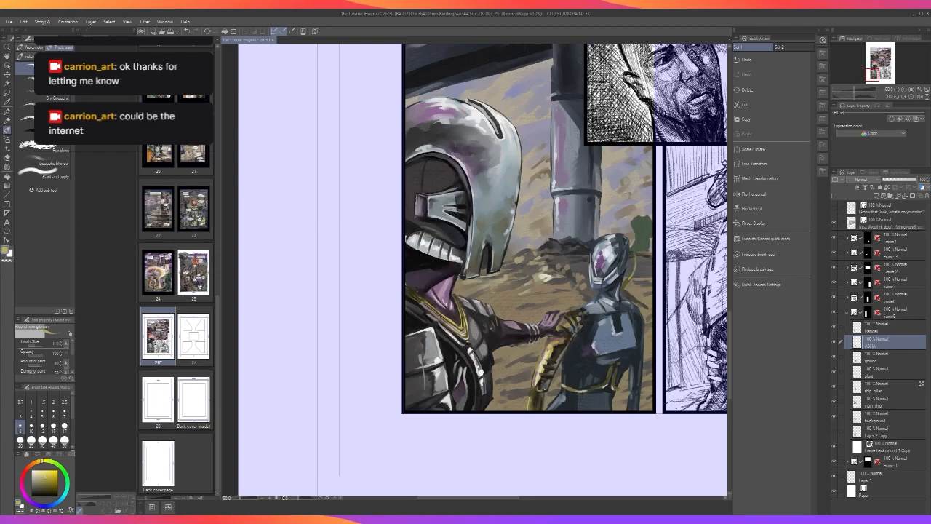
{"action": "scroll", "coordinate": [534, 390], "scroll_direction": "up", "scroll_amount": 2}
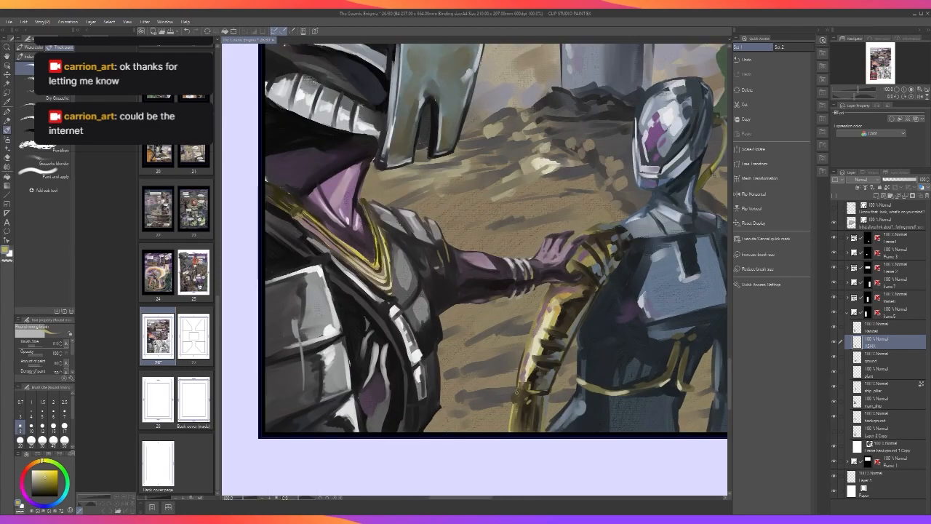
{"action": "left_click_drag", "start_coordinate": [516, 397], "coordinate": [528, 397]}
Sample a dark brown, shrink the brush and define the golden arm's upper edge and the golden hand's contour.
{"action": "left_click", "coordinate": [538, 385], "text": "alt"}
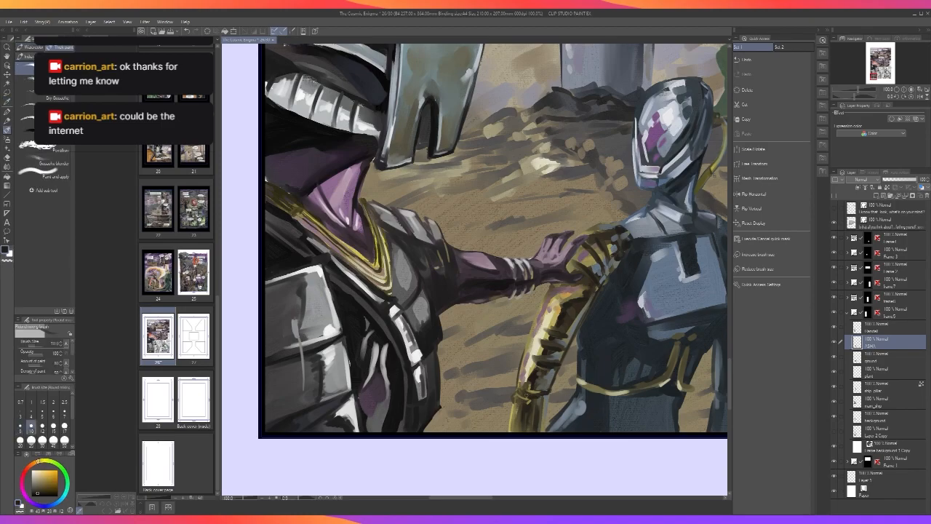
{"action": "scroll", "coordinate": [542, 395], "scroll_direction": "down", "scroll_amount": 2}
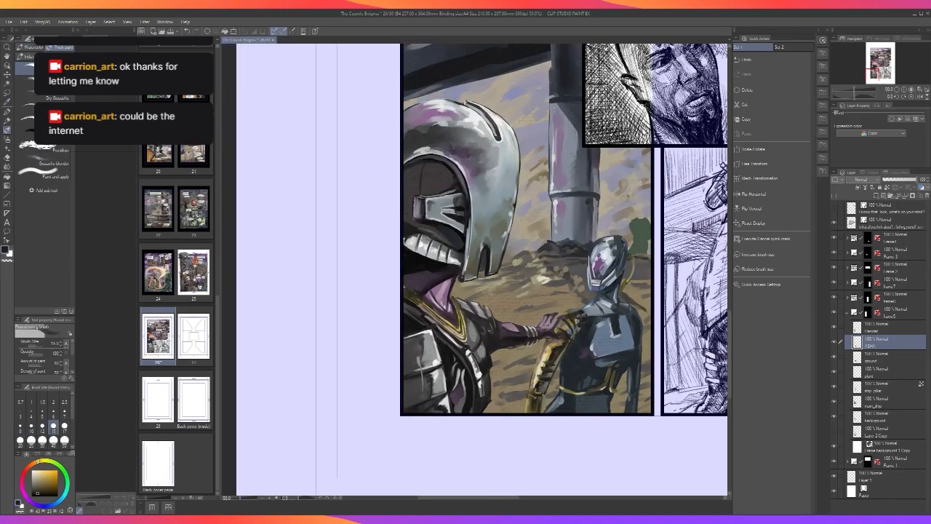
{"action": "scroll", "coordinate": [542, 394], "scroll_direction": "up", "scroll_amount": 2}
{"action": "key", "text": "bracketleft"}
{"action": "key", "text": "bracketleft"}
{"action": "key", "text": "bracketleft"}
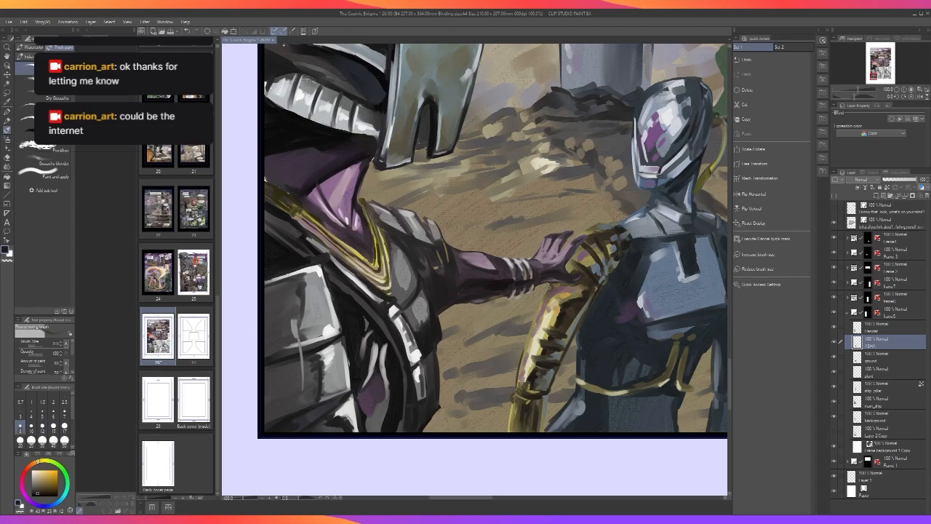
{"action": "left_click_drag", "start_coordinate": [542, 304], "coordinate": [539, 313]}
{"action": "mouse_move", "coordinate": [569, 259]}
{"action": "left_mouse_down"}
{"action": "mouse_move", "coordinate": [579, 265]}
{"action": "mouse_move", "coordinate": [585, 249]}
{"action": "left_mouse_up"}
{"action": "scroll", "coordinate": [590, 231], "scroll_direction": "down", "scroll_amount": 1}
{"action": "scroll", "coordinate": [591, 229], "scroll_direction": "up", "scroll_amount": 1}
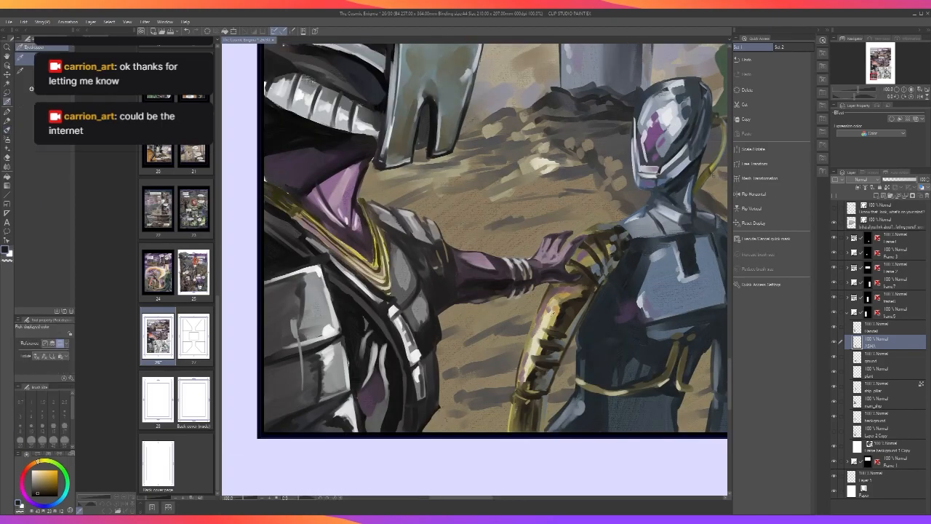
Switch to a pale yellow and add small highlights to the golden hand's fingers.
{"action": "left_click_drag", "start_coordinate": [595, 251], "coordinate": [604, 260]}
{"action": "scroll", "coordinate": [604, 234], "scroll_direction": "down", "scroll_amount": 2}
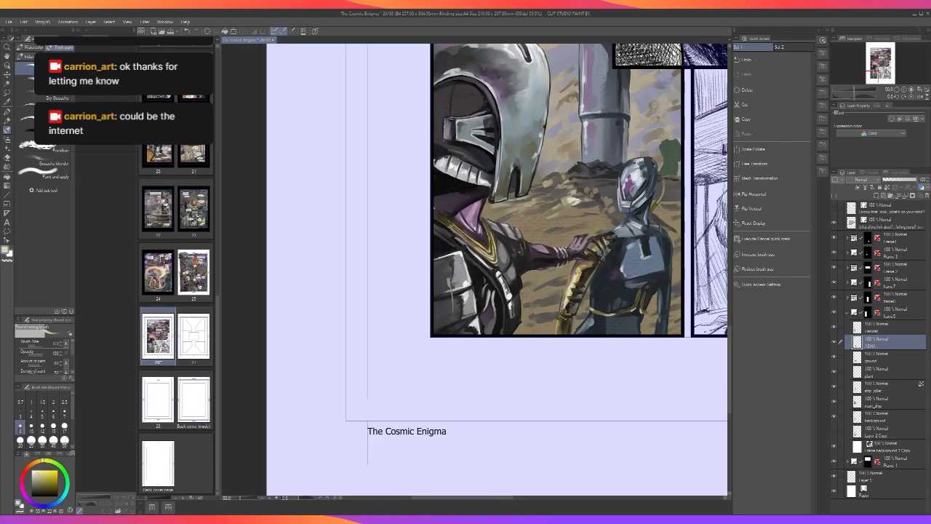
{"action": "scroll", "coordinate": [600, 240], "scroll_direction": "up", "scroll_amount": 2}
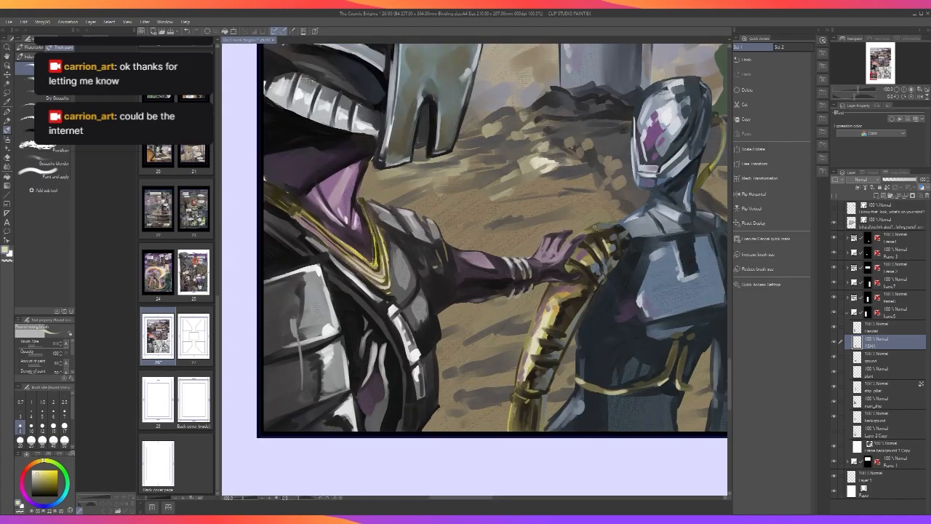
{"action": "scroll", "coordinate": [593, 228], "scroll_direction": "down", "scroll_amount": 1}
{"action": "scroll", "coordinate": [593, 228], "scroll_direction": "down", "scroll_amount": 1}
{"action": "scroll", "coordinate": [603, 229], "scroll_direction": "up", "scroll_amount": 2}
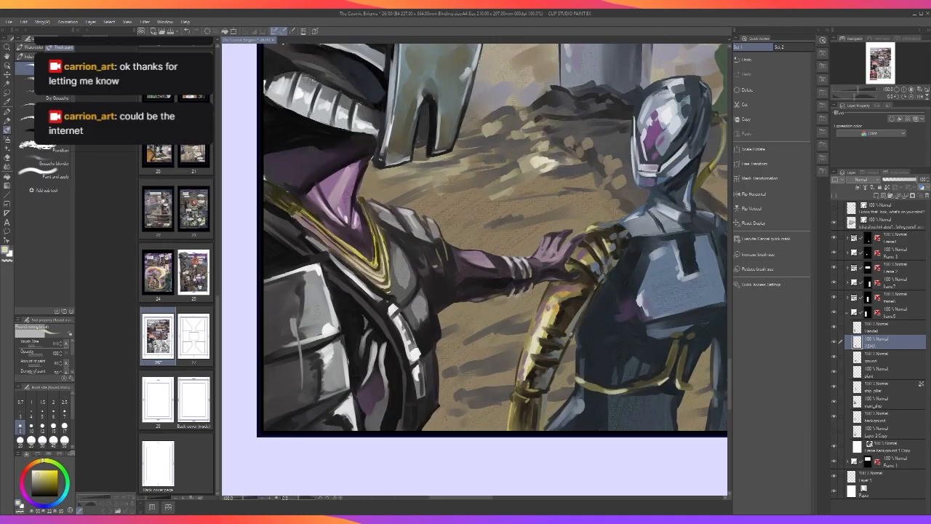
{"action": "scroll", "coordinate": [536, 398], "scroll_direction": "down", "scroll_amount": 2}
{"action": "scroll", "coordinate": [536, 398], "scroll_direction": "up", "scroll_amount": 2}
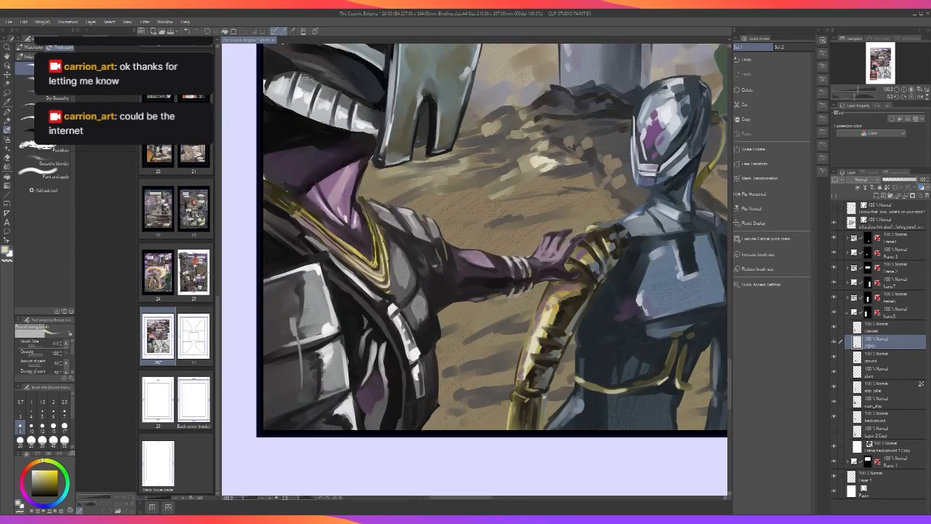
Sample a tone beneath the purple hand, enlarge the brush and paint where the golden arm meets the golden hand.
{"action": "scroll", "coordinate": [515, 393], "scroll_direction": "down", "scroll_amount": 2}
{"action": "scroll", "coordinate": [515, 393], "scroll_direction": "down", "scroll_amount": 1}
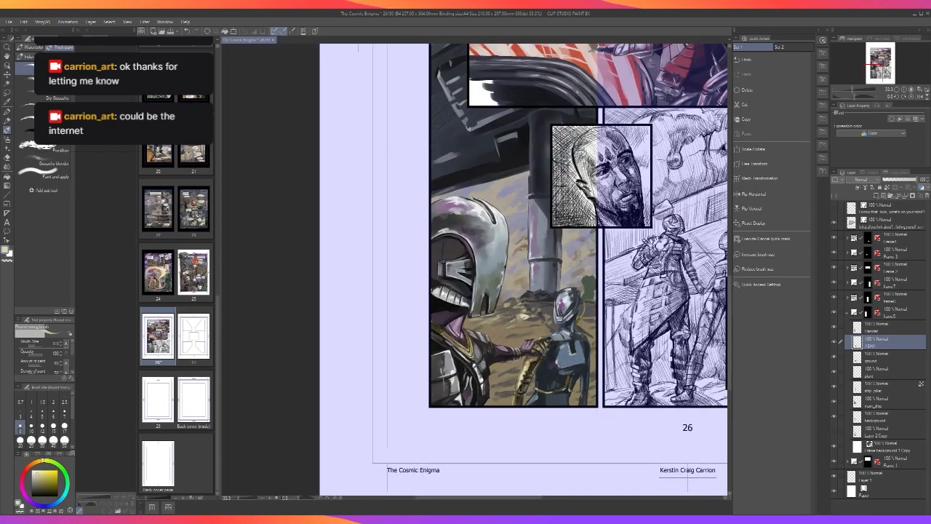
{"action": "scroll", "coordinate": [515, 393], "scroll_direction": "up", "scroll_amount": 2}
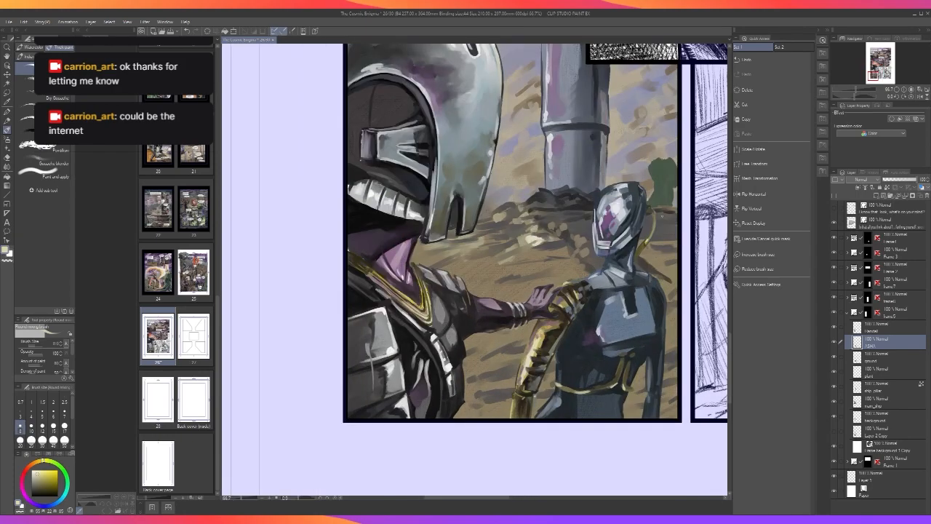
{"action": "scroll", "coordinate": [661, 216], "scroll_direction": "down", "scroll_amount": 1}
{"action": "scroll", "coordinate": [661, 217], "scroll_direction": "up", "scroll_amount": 2}
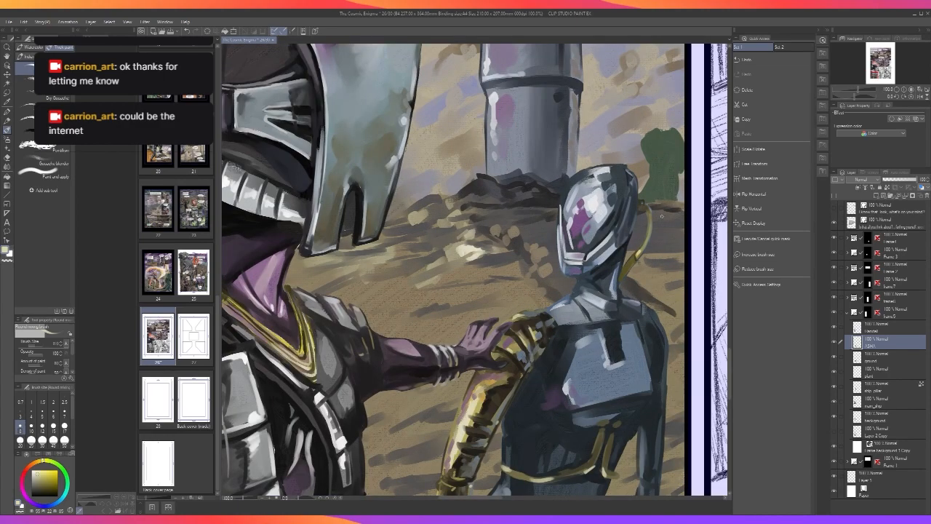
{"action": "left_click", "coordinate": [502, 355], "text": "alt"}
{"action": "key", "text": "bracketright"}
{"action": "key", "text": "bracketright"}
{"action": "key", "text": "bracketright"}
{"action": "left_click_drag", "start_coordinate": [495, 359], "coordinate": [499, 352]}
Sample darker tones from the golden hand and shade its knuckles and the side facing the blue shoulder.
{"action": "left_click", "coordinate": [511, 336], "text": "alt"}
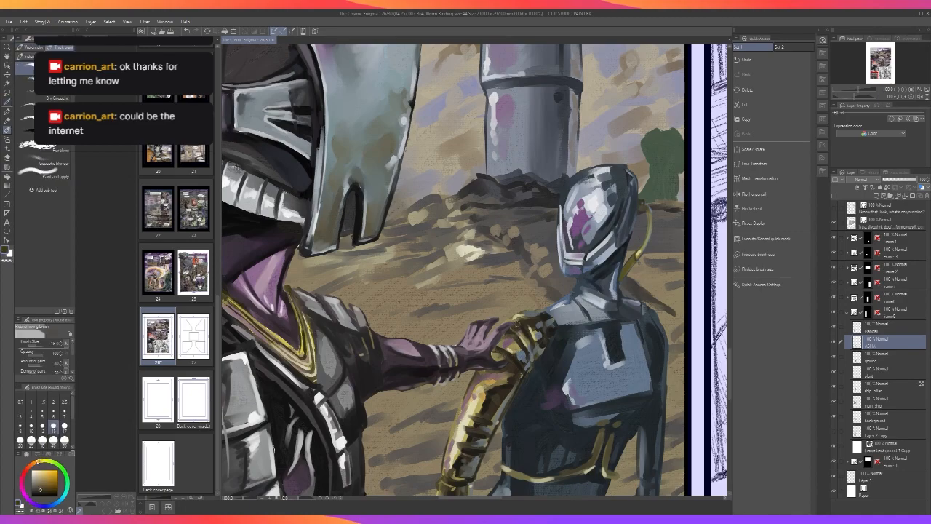
{"action": "left_click", "coordinate": [515, 333], "text": "alt"}
{"action": "left_click_drag", "start_coordinate": [510, 332], "coordinate": [520, 315]}
{"action": "left_click_drag", "start_coordinate": [518, 356], "coordinate": [528, 333]}
{"action": "scroll", "coordinate": [531, 335], "scroll_direction": "down", "scroll_amount": 2}
{"action": "scroll", "coordinate": [532, 325], "scroll_direction": "up", "scroll_amount": 2}
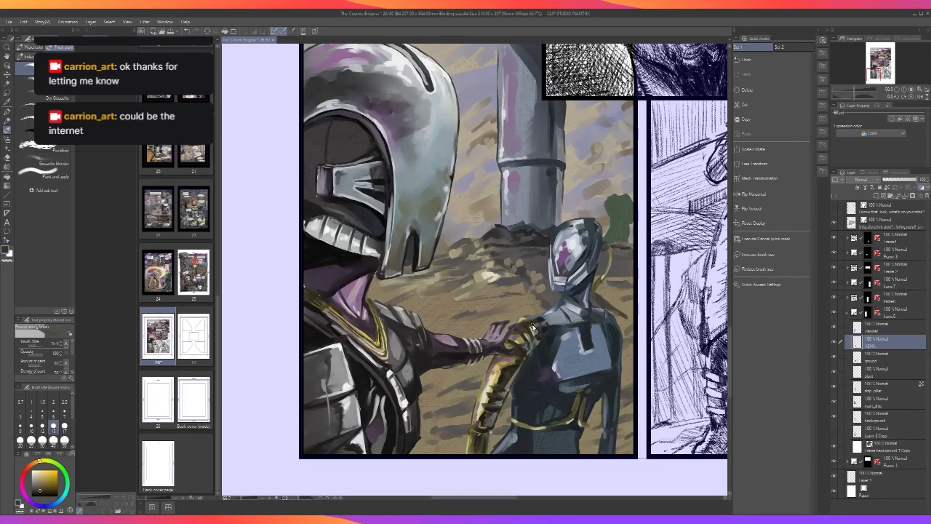
Sample an olive mid-tone and blend it into the golden hand beside the purple fingers.
{"action": "left_click", "coordinate": [503, 353], "text": "alt"}
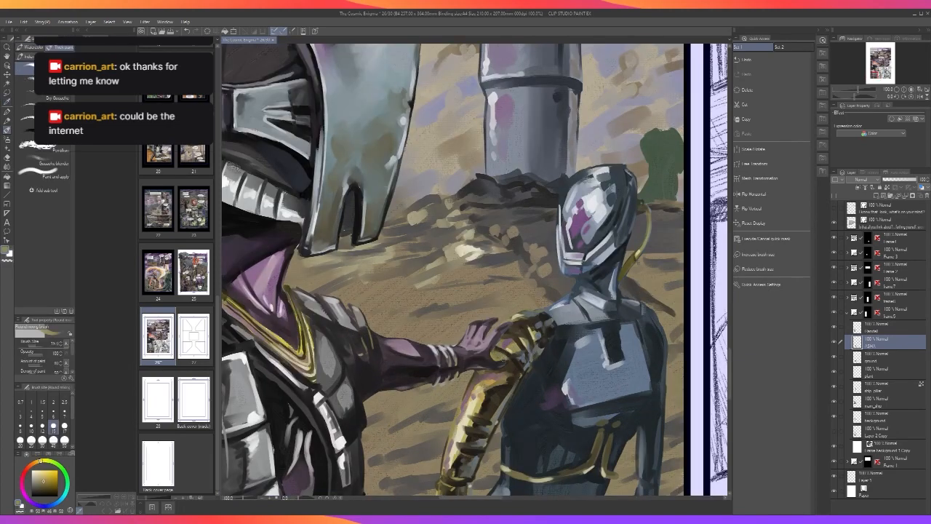
{"action": "left_click_drag", "start_coordinate": [493, 350], "coordinate": [508, 353]}
{"action": "scroll", "coordinate": [531, 372], "scroll_direction": "down", "scroll_amount": 1}
{"action": "scroll", "coordinate": [530, 372], "scroll_direction": "up", "scroll_amount": 1}
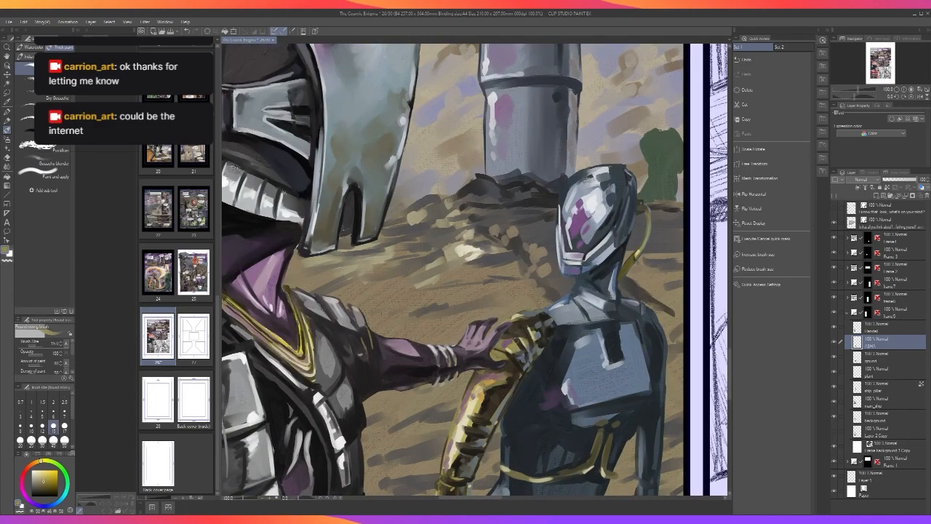
{"action": "scroll", "coordinate": [520, 335], "scroll_direction": "down", "scroll_amount": 2}
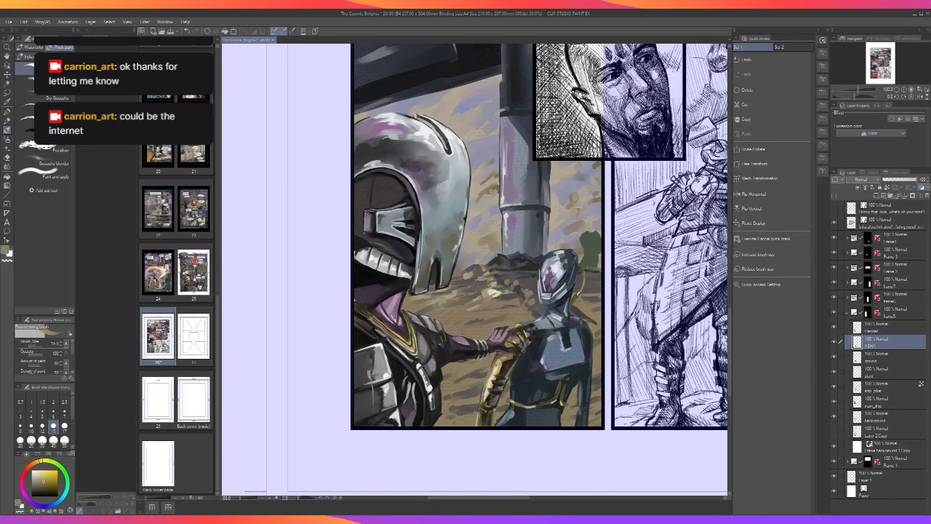
{"action": "scroll", "coordinate": [520, 323], "scroll_direction": "up", "scroll_amount": 2}
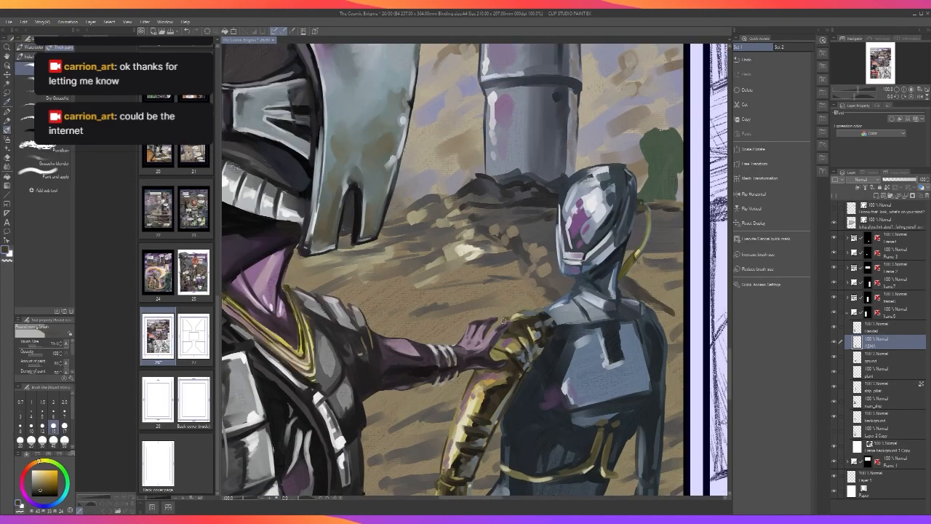
Sample a pale yellow from the golden arm, shrink the brush and brighten the golden fingers with fine highlights.
{"action": "left_click", "coordinate": [523, 333], "text": "alt"}
{"action": "left_click", "coordinate": [494, 378], "text": "alt"}
{"action": "key", "text": "bracketleft"}
{"action": "key", "text": "bracketleft"}
{"action": "key", "text": "bracketleft"}
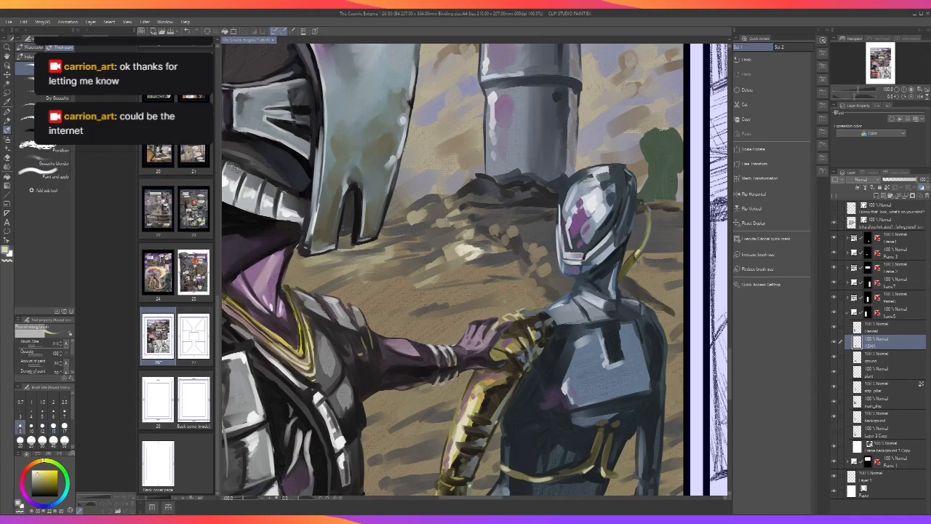
{"action": "scroll", "coordinate": [494, 326], "scroll_direction": "down", "scroll_amount": 3}
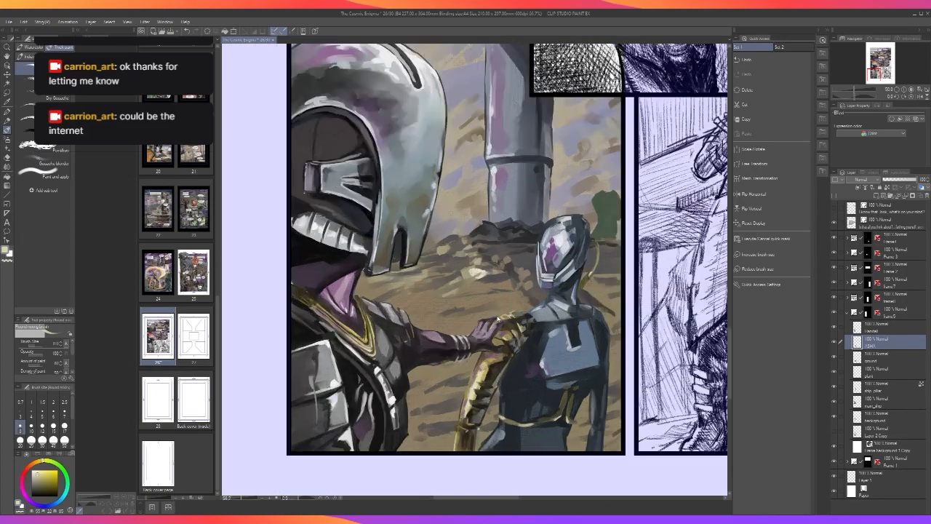
{"action": "scroll", "coordinate": [498, 318], "scroll_direction": "up", "scroll_amount": 3}
Sample a dark brown from the golden hand and add dark accents where it meets the blue shoulder.
{"action": "left_click", "coordinate": [544, 317], "text": "alt"}
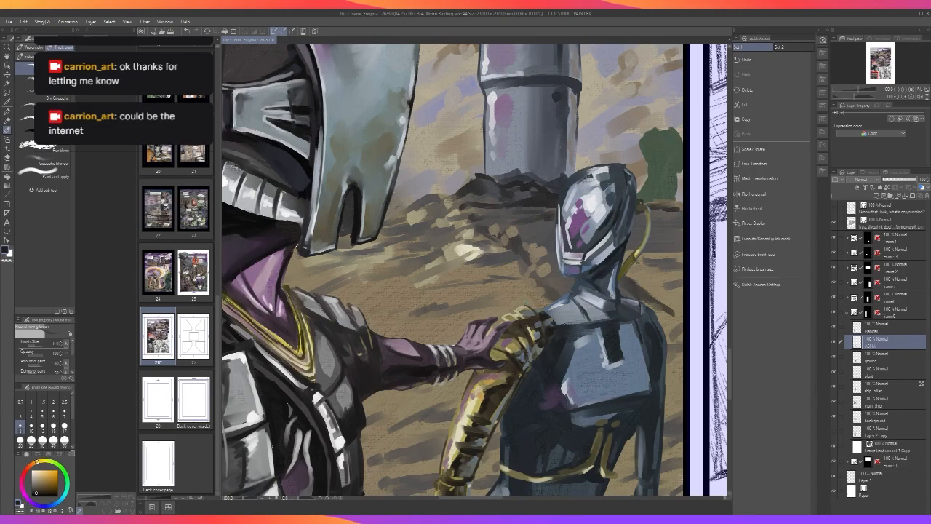
{"action": "scroll", "coordinate": [524, 315], "scroll_direction": "down", "scroll_amount": 3}
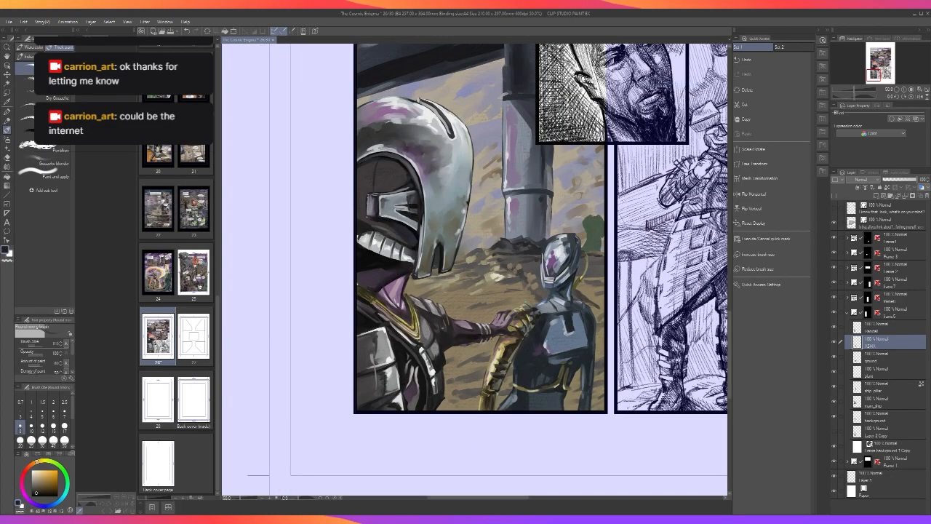
{"action": "scroll", "coordinate": [526, 304], "scroll_direction": "up", "scroll_amount": 1}
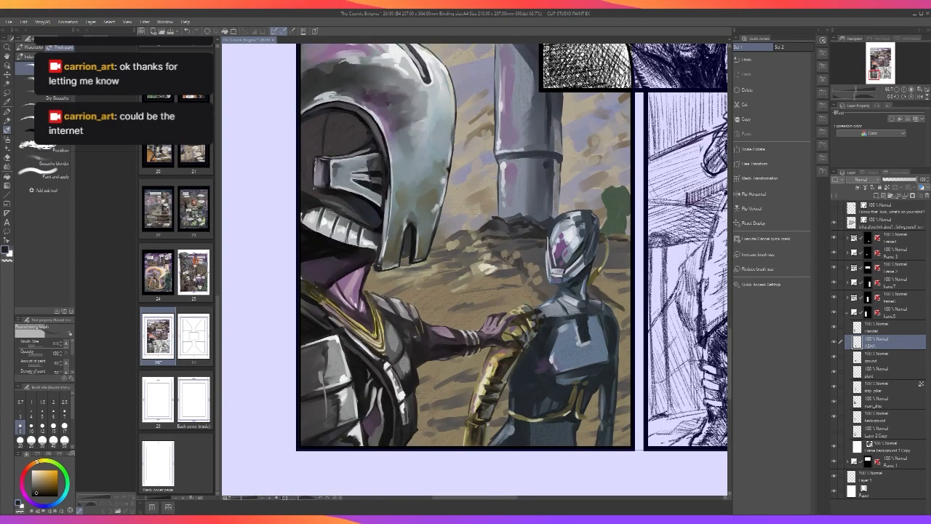
{"action": "scroll", "coordinate": [542, 400], "scroll_direction": "up", "scroll_amount": 1}
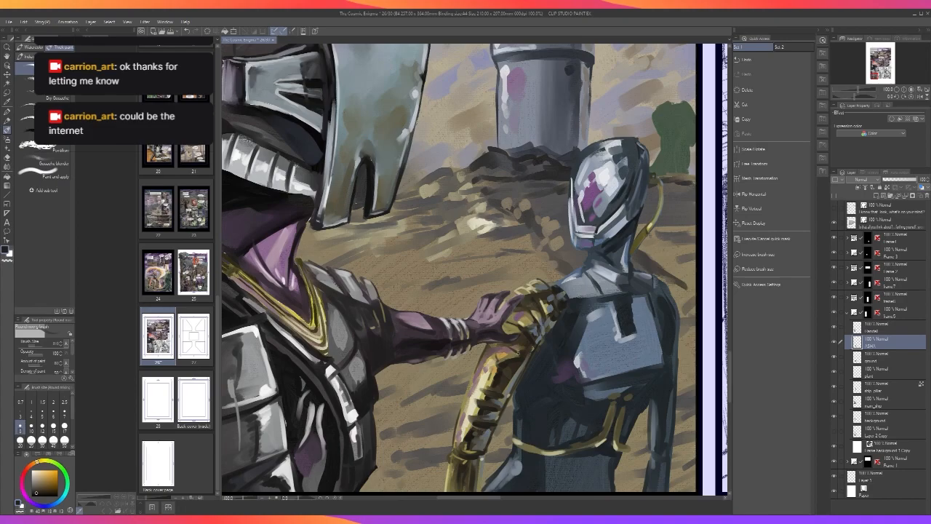
Darken the top of the golden arm beneath the purple hand with a small brush and sample a grey-green there.
{"action": "key", "text": "]"}
{"action": "key", "text": "]"}
{"action": "key", "text": "]"}
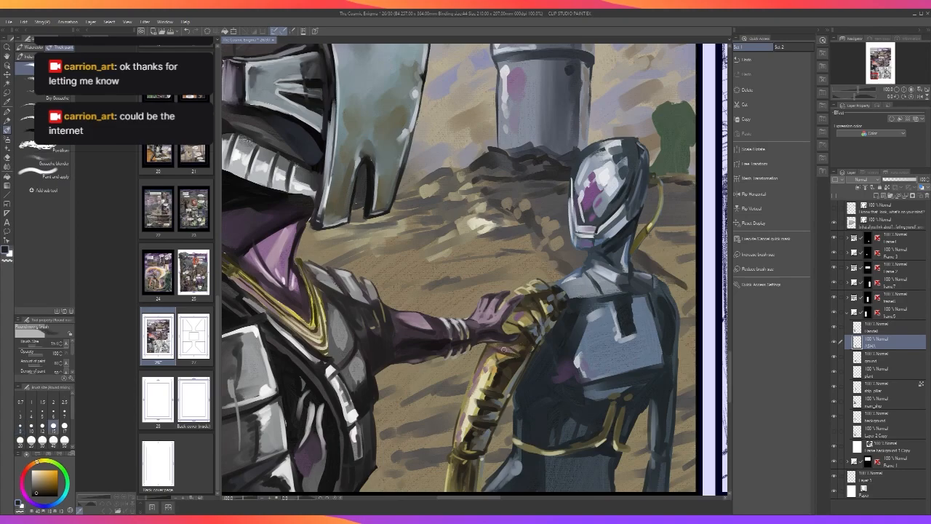
{"action": "key", "text": "bracketleft"}
{"action": "key", "text": "bracketleft"}
{"action": "key", "text": "bracketleft"}
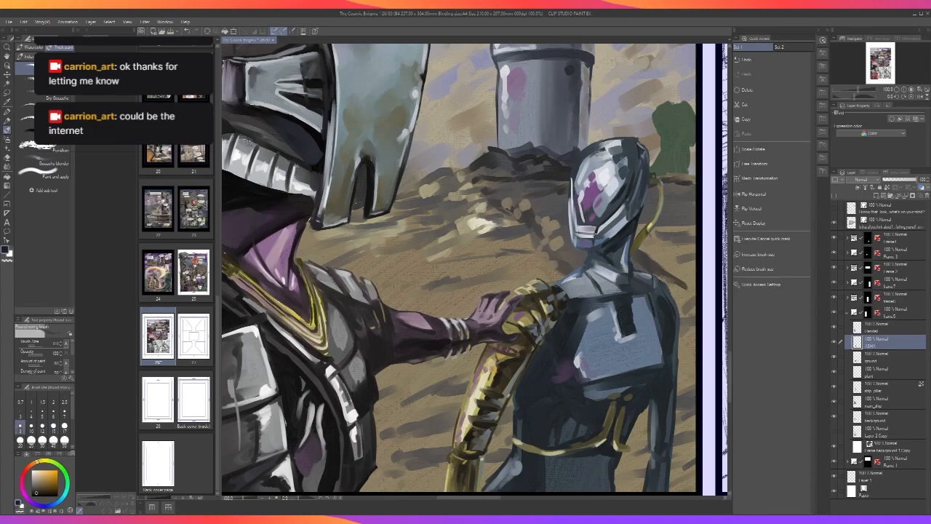
{"action": "left_click_drag", "start_coordinate": [508, 341], "coordinate": [505, 353]}
{"action": "left_click", "coordinate": [518, 357], "text": "alt"}
{"action": "left_click", "coordinate": [531, 349], "text": "alt"}
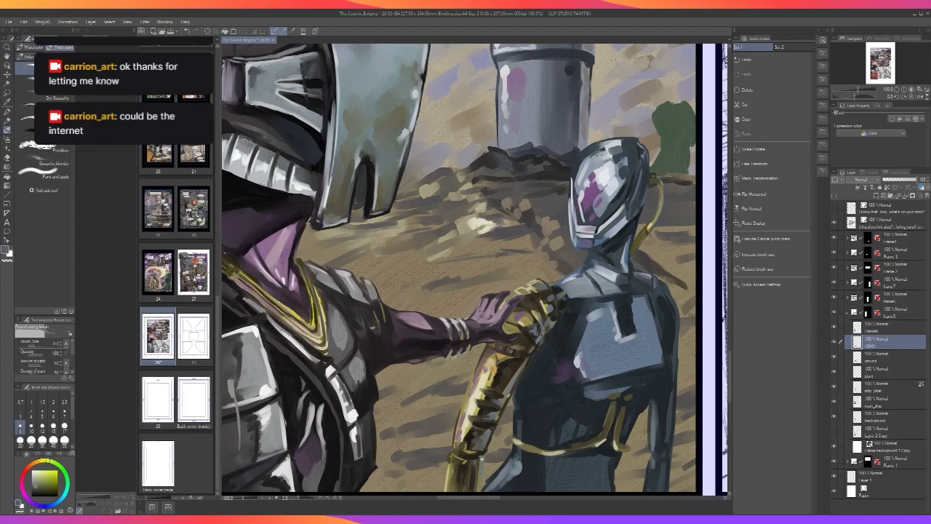
{"action": "scroll", "coordinate": [549, 329], "scroll_direction": "down", "scroll_amount": 3}
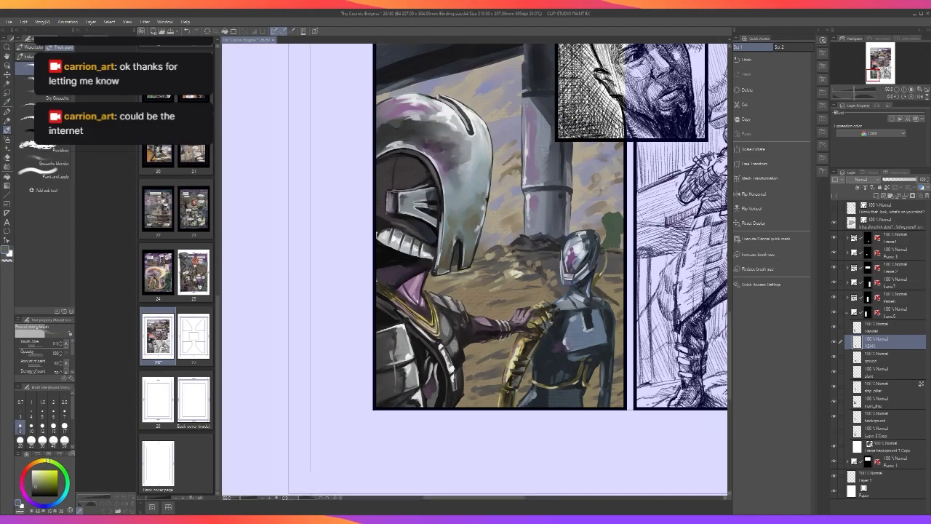
{"action": "scroll", "coordinate": [552, 325], "scroll_direction": "down", "scroll_amount": 2}
Sample a light blue from the blue figure and add a fine highlight stroke along its chest plate.
{"action": "scroll", "coordinate": [552, 325], "scroll_direction": "up", "scroll_amount": 3}
{"action": "key", "text": "alt"}
{"action": "left_click", "coordinate": [570, 348], "text": "alt"}
{"action": "mouse_move", "coordinate": [569, 350]}
{"action": "left_mouse_down"}
{"action": "mouse_move", "coordinate": [573, 360]}
{"action": "mouse_move", "coordinate": [623, 350]}
{"action": "left_mouse_up"}
{"action": "scroll", "coordinate": [626, 344], "scroll_direction": "down", "scroll_amount": 2}
{"action": "scroll", "coordinate": [626, 344], "scroll_direction": "up", "scroll_amount": 2}
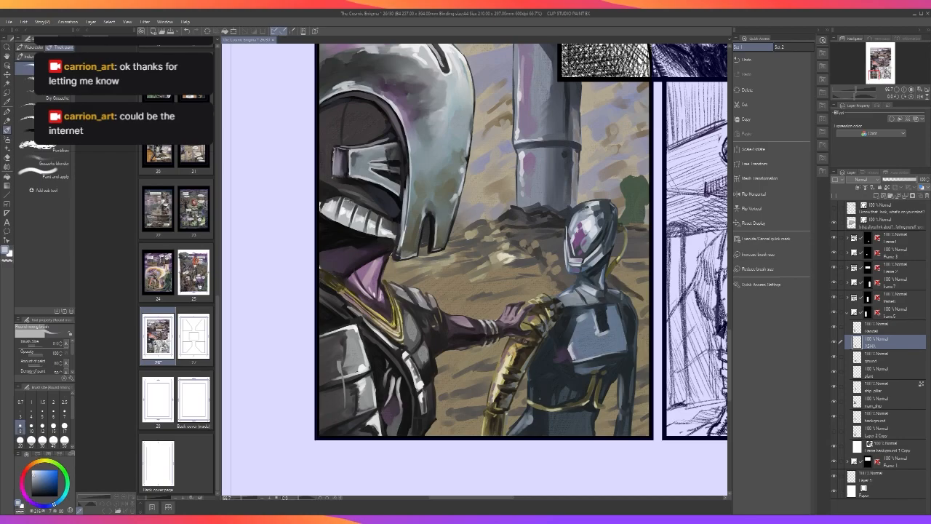
{"action": "scroll", "coordinate": [536, 382], "scroll_direction": "down", "scroll_amount": 3}
{"action": "scroll", "coordinate": [535, 425], "scroll_direction": "up", "scroll_amount": 3}
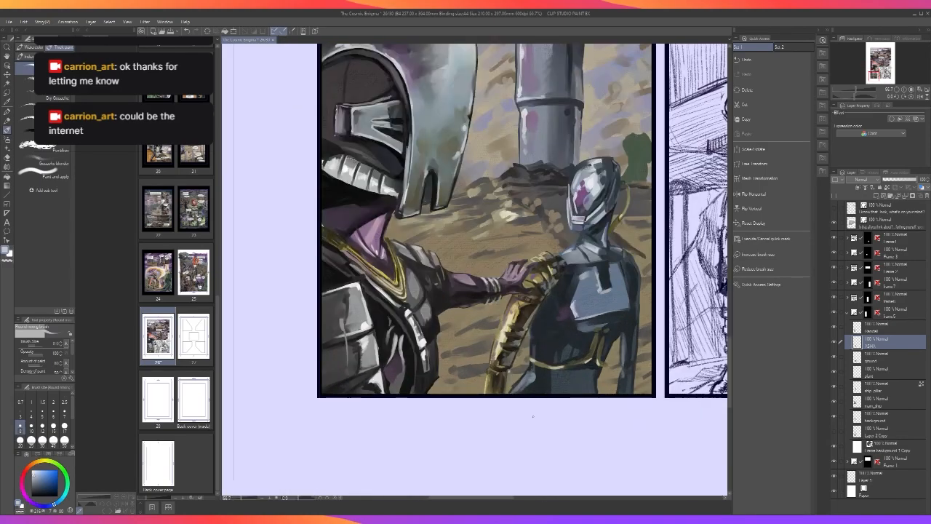
Sample a blue-grey from the blue figure's shoulder, enlarge the brush and try a stroke from the shoulder toward the neck.
{"action": "left_click_drag", "start_coordinate": [553, 326], "coordinate": [553, 424]}
{"action": "scroll", "coordinate": [554, 424], "scroll_direction": "up", "scroll_amount": 1}
{"action": "left_click", "coordinate": [580, 309], "text": "alt"}
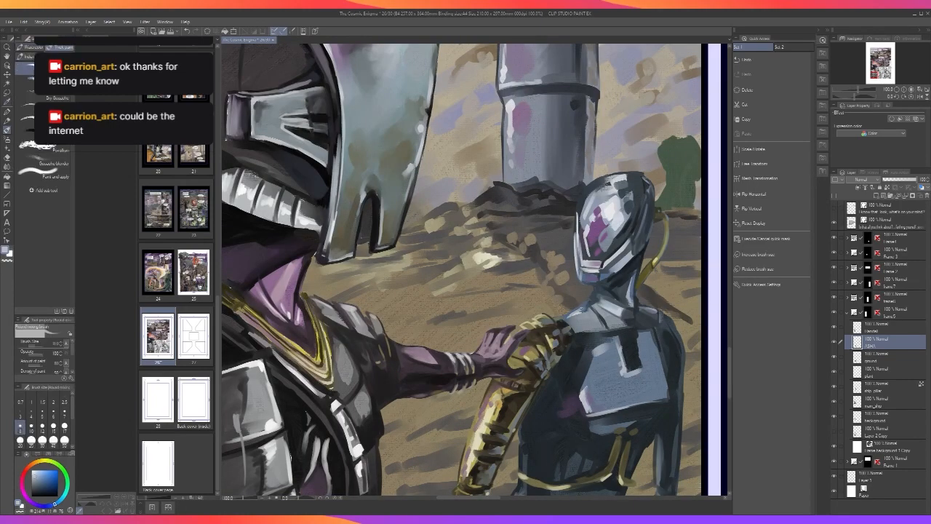
{"action": "key", "text": "bracketright"}
{"action": "key", "text": "bracketright"}
{"action": "key", "text": "bracketright"}
{"action": "left_click_drag", "start_coordinate": [575, 314], "coordinate": [596, 301]}
{"action": "key", "text": "ctrl+z"}
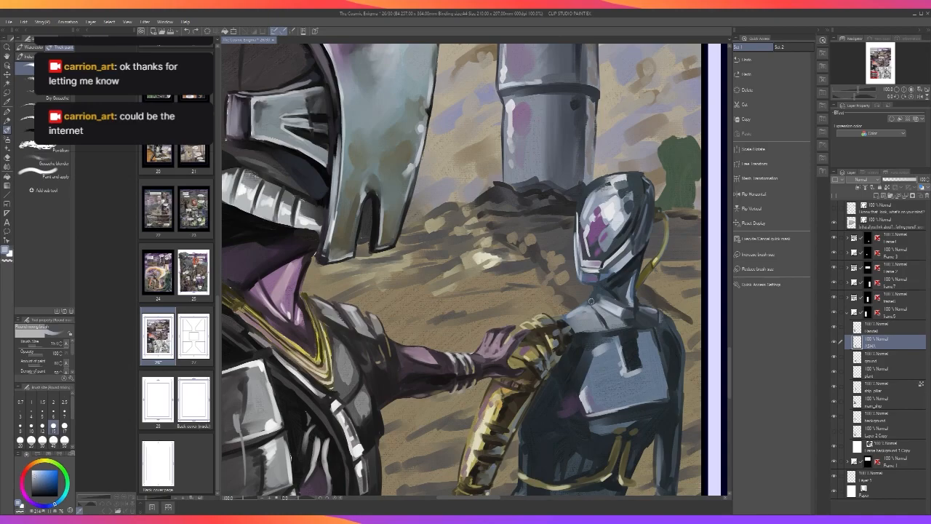
Sample dark tones beside the golden hand, enlarge the brush and deepen the shadow between the golden arm and the blue torso.
{"action": "scroll", "coordinate": [601, 291], "scroll_direction": "down", "scroll_amount": 3}
{"action": "scroll", "coordinate": [601, 292], "scroll_direction": "up", "scroll_amount": 3}
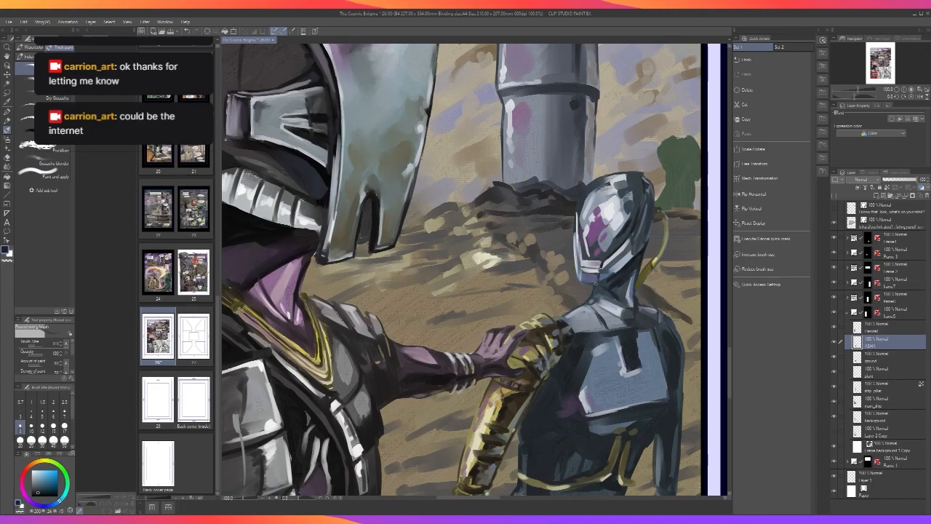
{"action": "scroll", "coordinate": [600, 289], "scroll_direction": "down", "scroll_amount": 5}
{"action": "scroll", "coordinate": [600, 291], "scroll_direction": "up", "scroll_amount": 2}
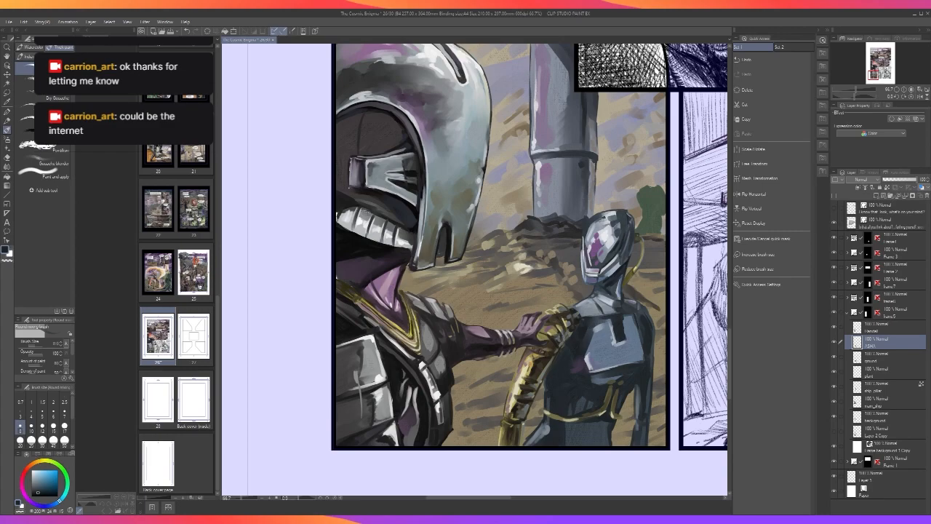
{"action": "left_click", "coordinate": [577, 311], "text": "alt"}
{"action": "key", "text": "]"}
{"action": "key", "text": "]"}
{"action": "key", "text": "]"}
{"action": "key", "text": "]"}
{"action": "key", "text": "]"}
{"action": "key", "text": "]"}
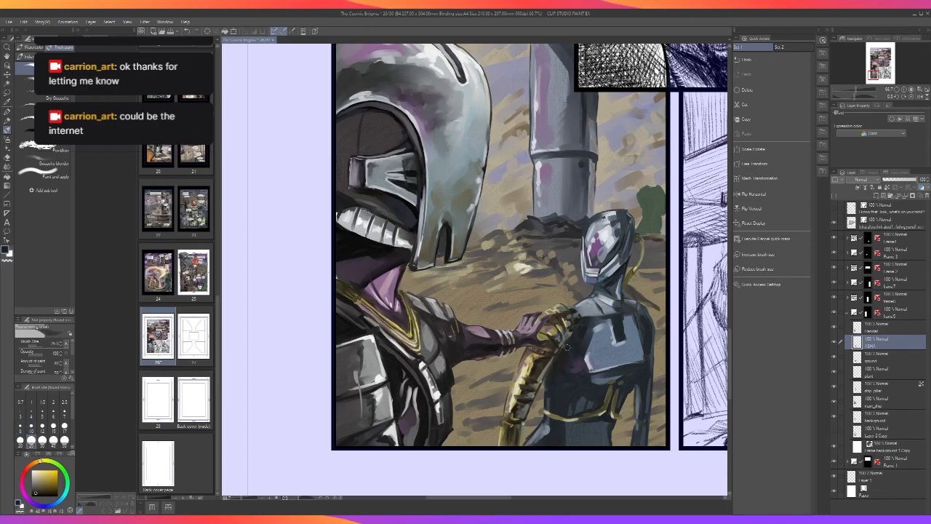
{"action": "scroll", "coordinate": [572, 338], "scroll_direction": "down", "scroll_amount": 1}
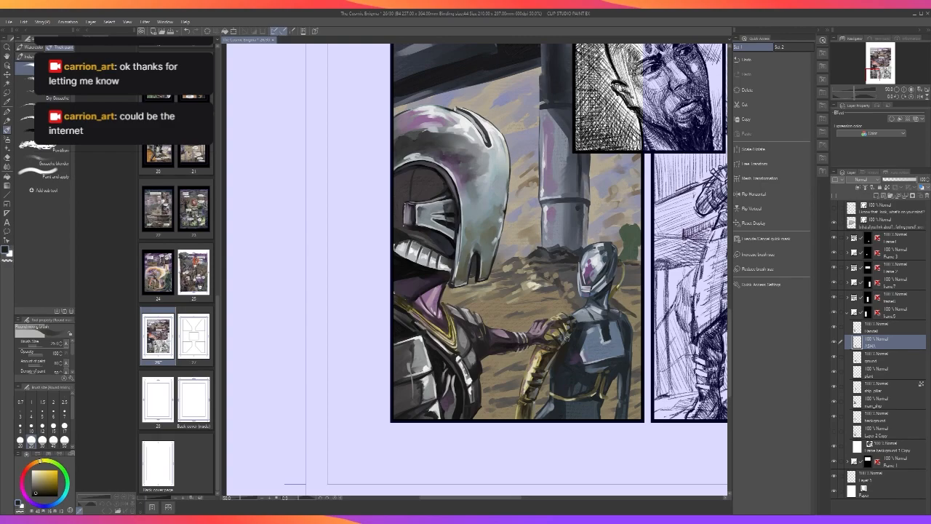
{"action": "left_click", "coordinate": [566, 359], "text": "alt"}
{"action": "scroll", "coordinate": [562, 344], "scroll_direction": "up", "scroll_amount": 1}
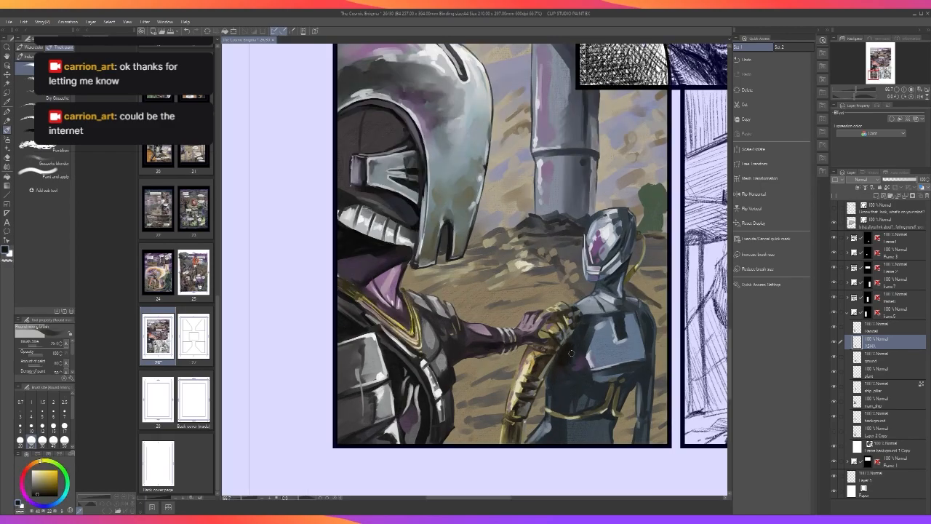
Reduce the brush size and add a fine dark stroke along the edge of the blue figure's chest plate.
{"action": "key", "text": "bracketleft"}
{"action": "key", "text": "bracketleft"}
{"action": "key", "text": "bracketleft"}
{"action": "scroll", "coordinate": [573, 356], "scroll_direction": "down", "scroll_amount": 2}
{"action": "scroll", "coordinate": [578, 342], "scroll_direction": "up", "scroll_amount": 2}
{"action": "left_click_drag", "start_coordinate": [644, 326], "coordinate": [642, 345]}
{"action": "scroll", "coordinate": [562, 362], "scroll_direction": "down", "scroll_amount": 2}
{"action": "scroll", "coordinate": [564, 342], "scroll_direction": "up", "scroll_amount": 2}
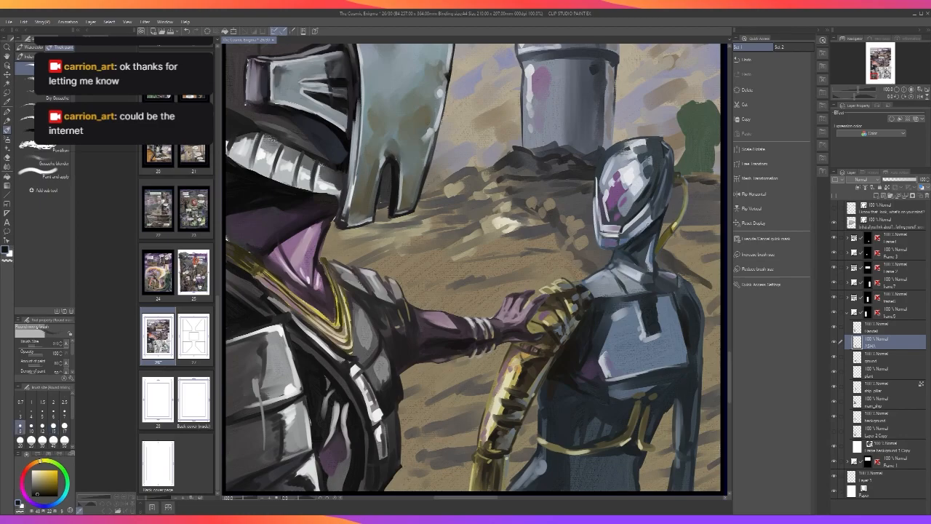
{"action": "scroll", "coordinate": [640, 233], "scroll_direction": "down", "scroll_amount": 1}
{"action": "scroll", "coordinate": [659, 213], "scroll_direction": "down", "scroll_amount": 1}
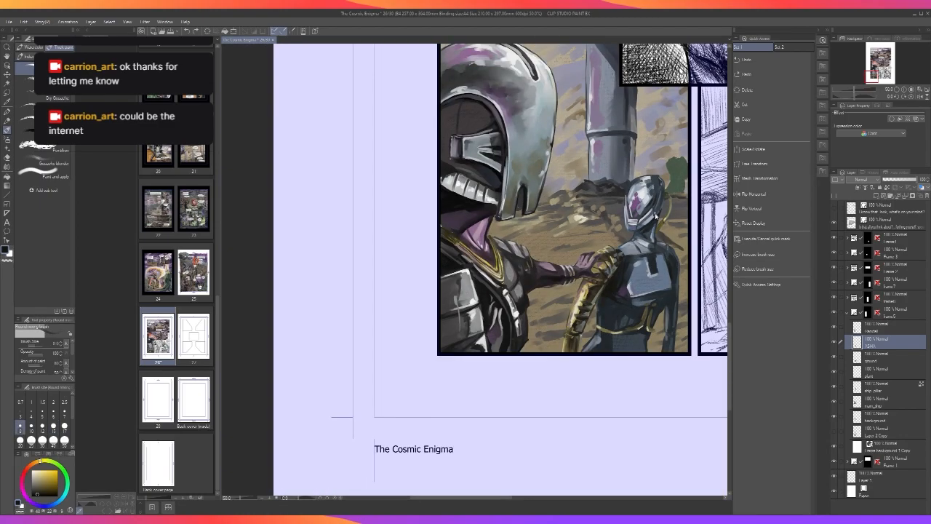
{"action": "scroll", "coordinate": [655, 214], "scroll_direction": "up", "scroll_amount": 1}
{"action": "key", "text": "ctrl+y"}
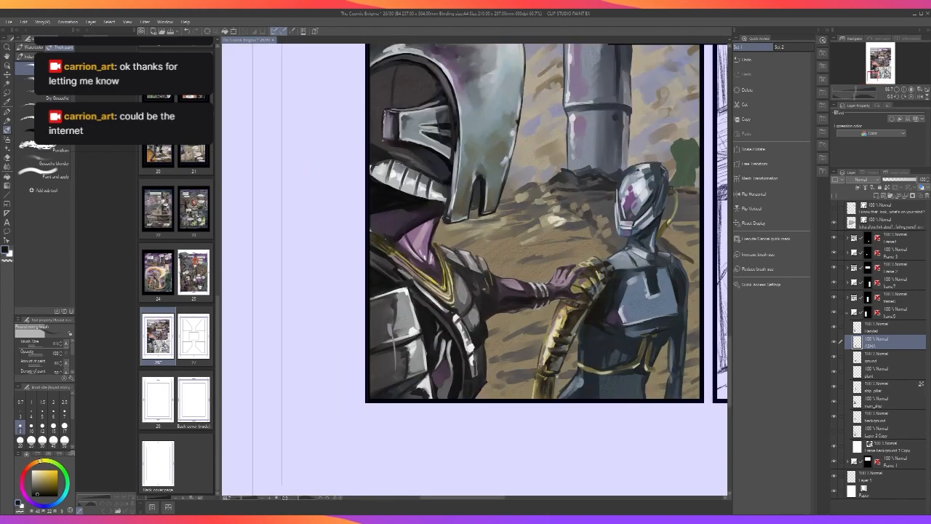
Enlarge the brush, sample a dark blue from the blue figure's lower body and paint strokes around the waist.
{"action": "key", "text": "]"}
{"action": "key", "text": "]"}
{"action": "key", "text": "]"}
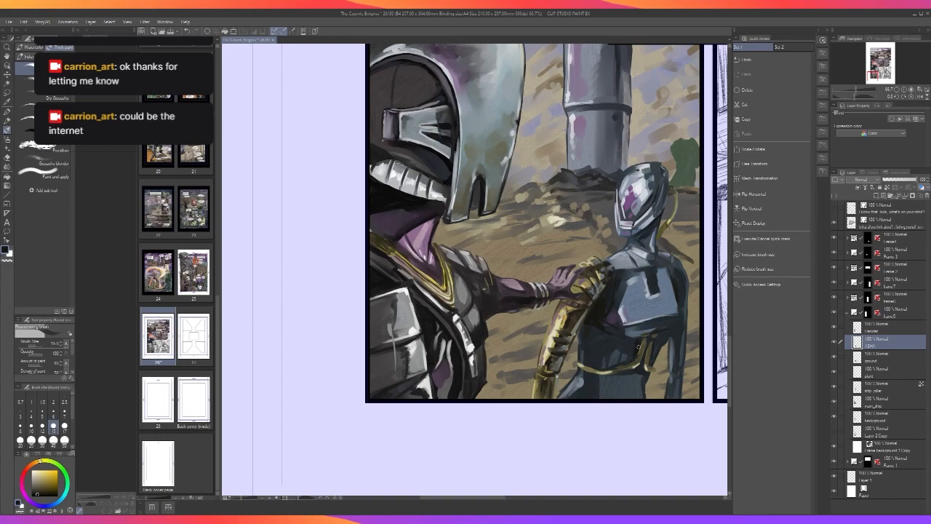
{"action": "scroll", "coordinate": [631, 352], "scroll_direction": "down", "scroll_amount": 2}
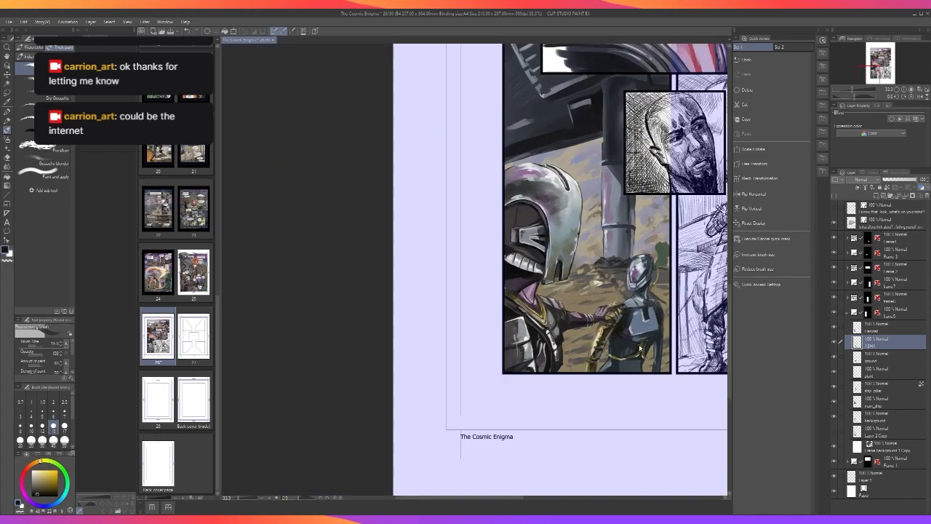
{"action": "scroll", "coordinate": [637, 346], "scroll_direction": "up", "scroll_amount": 2}
{"action": "left_click", "coordinate": [640, 368], "text": "alt"}
{"action": "key", "text": "]"}
{"action": "scroll", "coordinate": [643, 365], "scroll_direction": "down", "scroll_amount": 1}
{"action": "scroll", "coordinate": [644, 364], "scroll_direction": "up", "scroll_amount": 1}
{"action": "left_click_drag", "start_coordinate": [627, 379], "coordinate": [639, 394]}
{"action": "scroll", "coordinate": [640, 373], "scroll_direction": "down", "scroll_amount": 1}
{"action": "scroll", "coordinate": [640, 373], "scroll_direction": "up", "scroll_amount": 1}
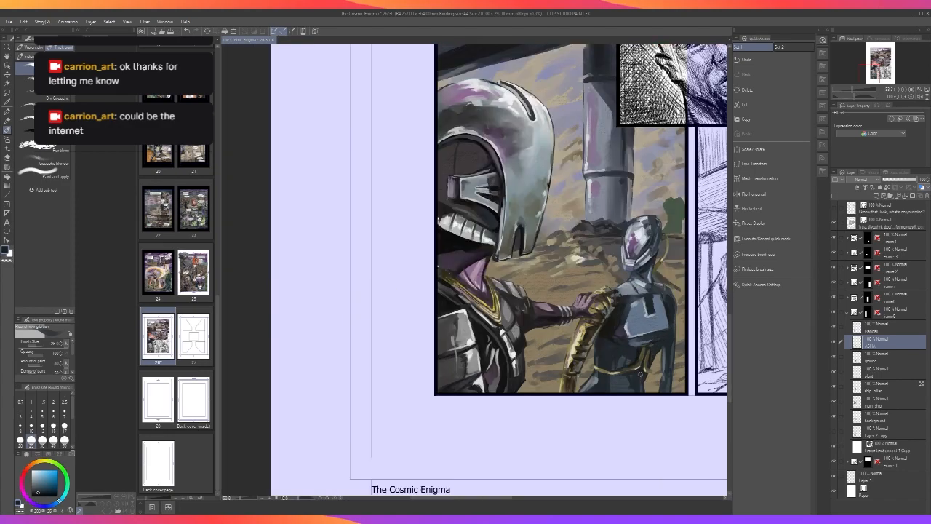
Sample a near-black tone by the golden arm and stroke a thin dark outline along the top of the blue figure's head.
{"action": "left_click_drag", "start_coordinate": [667, 286], "coordinate": [629, 407]}
{"action": "left_click", "coordinate": [567, 430], "text": "alt"}
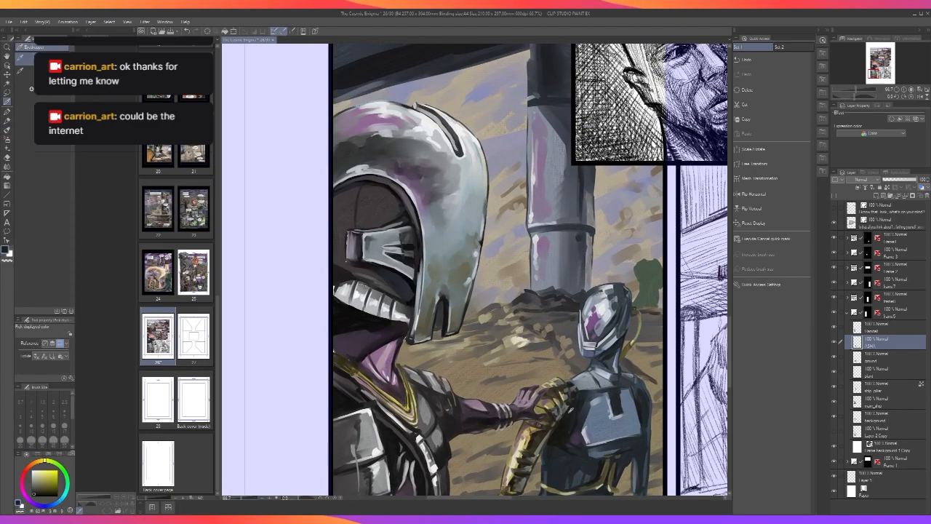
{"action": "scroll", "coordinate": [578, 336], "scroll_direction": "up", "scroll_amount": 2}
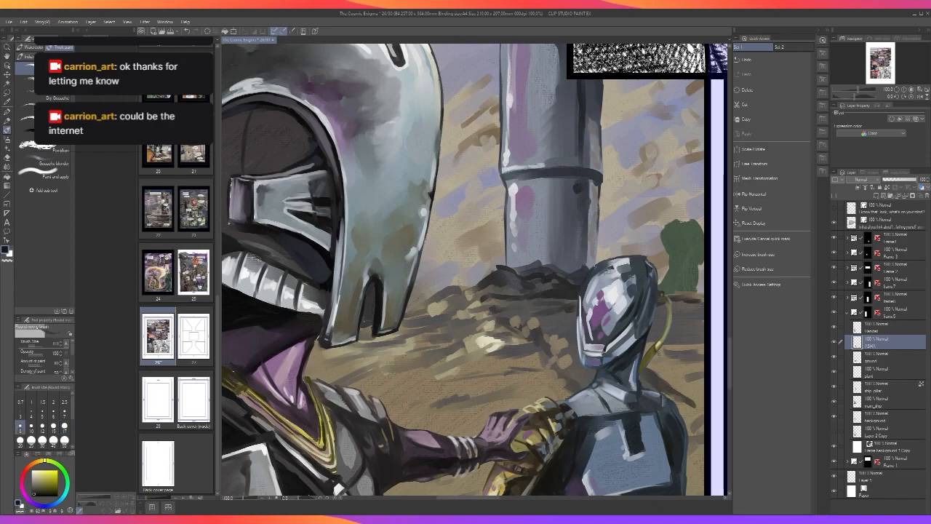
{"action": "left_click_drag", "start_coordinate": [607, 259], "coordinate": [635, 255]}
{"action": "scroll", "coordinate": [646, 279], "scroll_direction": "down", "scroll_amount": 2}
{"action": "scroll", "coordinate": [645, 281], "scroll_direction": "up", "scroll_amount": 2}
Sample light and blue-grey tones from the blue figure's head, refine its upper edge and undo the last stroke.
{"action": "left_click", "coordinate": [631, 331], "text": "alt"}
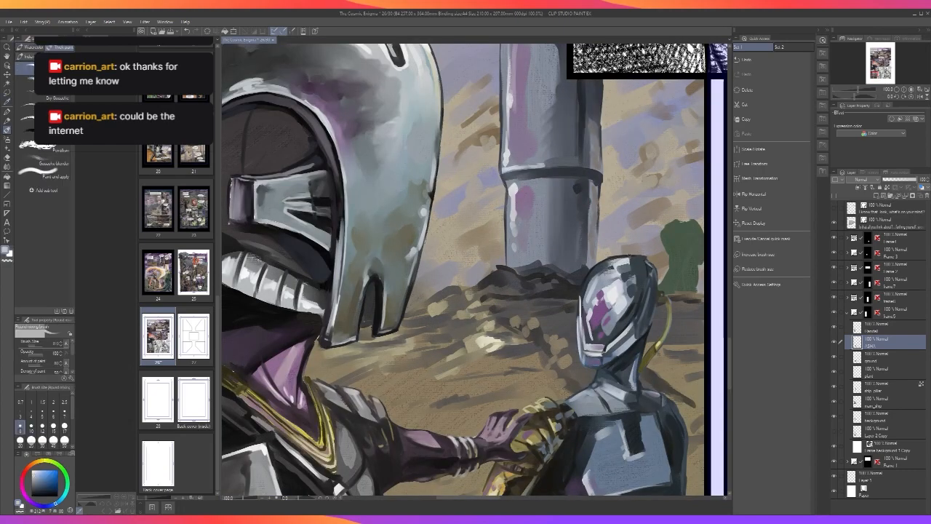
{"action": "left_click", "coordinate": [656, 272], "text": "alt"}
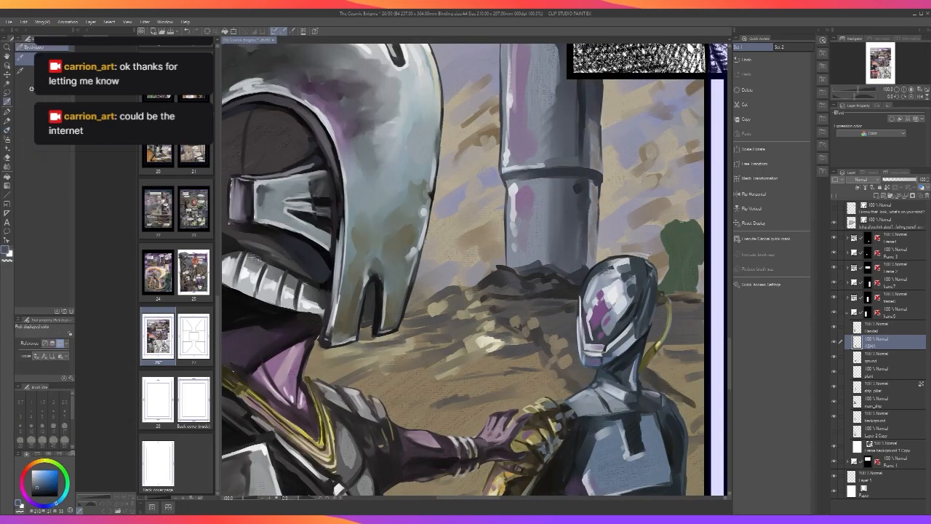
{"action": "mouse_move", "coordinate": [641, 254]}
{"action": "left_mouse_down"}
{"action": "mouse_move", "coordinate": [654, 265]}
{"action": "mouse_move", "coordinate": [651, 253]}
{"action": "mouse_move", "coordinate": [618, 255]}
{"action": "left_mouse_up"}
{"action": "scroll", "coordinate": [655, 256], "scroll_direction": "down", "scroll_amount": 1}
{"action": "scroll", "coordinate": [654, 256], "scroll_direction": "up", "scroll_amount": 1}
{"action": "key", "text": "ctrl+z"}
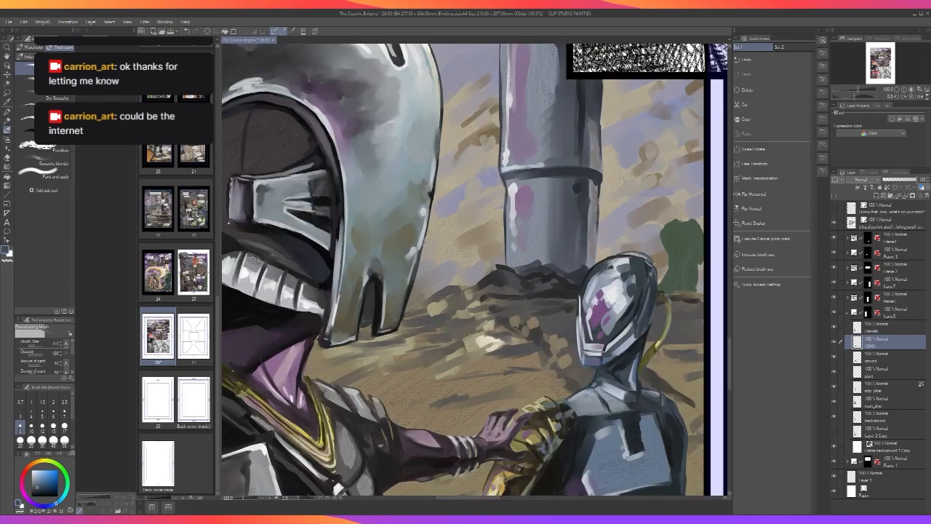
Sample a dark brown beside the golden arm, enlarge the brush and darken the blue figure's side below the armpit.
{"action": "scroll", "coordinate": [651, 382], "scroll_direction": "down", "scroll_amount": 2}
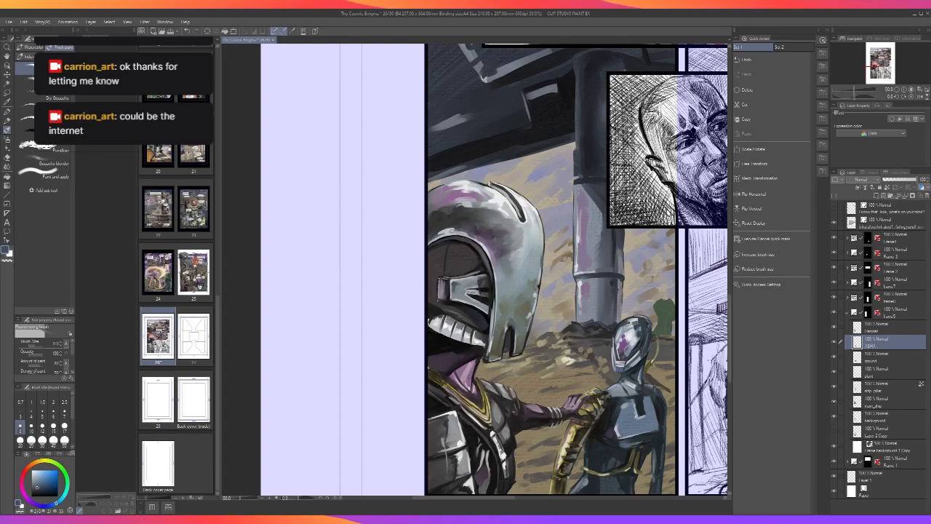
{"action": "left_click_drag", "start_coordinate": [641, 370], "coordinate": [631, 335]}
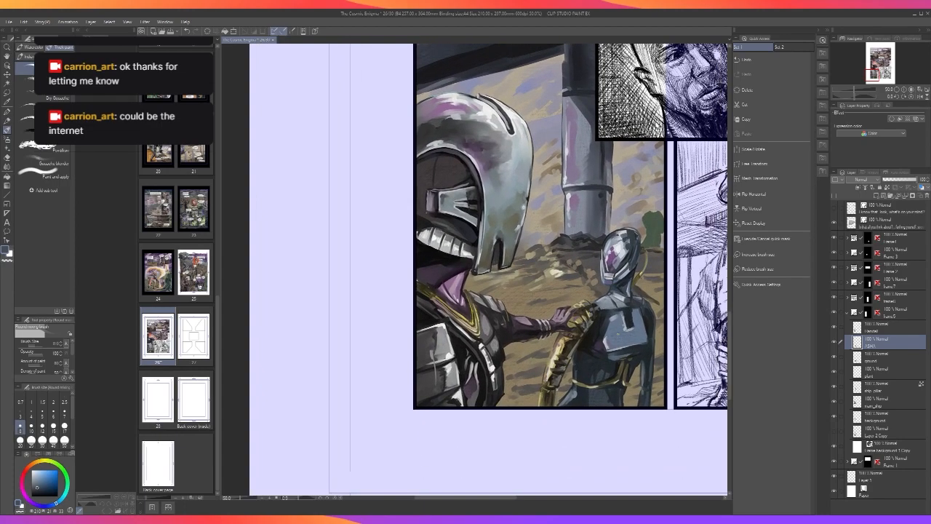
{"action": "scroll", "coordinate": [596, 340], "scroll_direction": "up", "scroll_amount": 1}
{"action": "left_click", "coordinate": [582, 344], "text": "alt"}
{"action": "key", "text": "bracketright"}
{"action": "key", "text": "bracketright"}
{"action": "key", "text": "bracketright"}
{"action": "key", "text": "bracketright"}
{"action": "key", "text": "bracketright"}
{"action": "key", "text": "bracketright"}
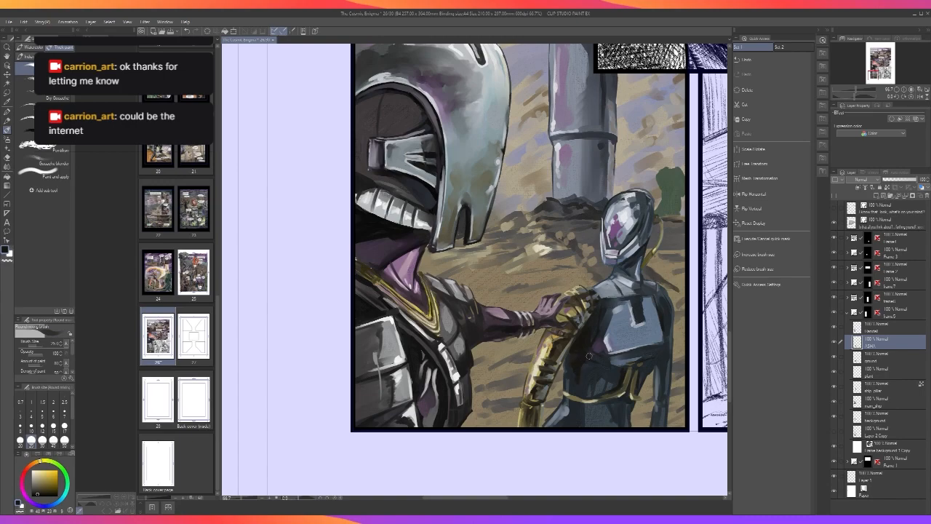
{"action": "scroll", "coordinate": [585, 357], "scroll_direction": "down", "scroll_amount": 1}
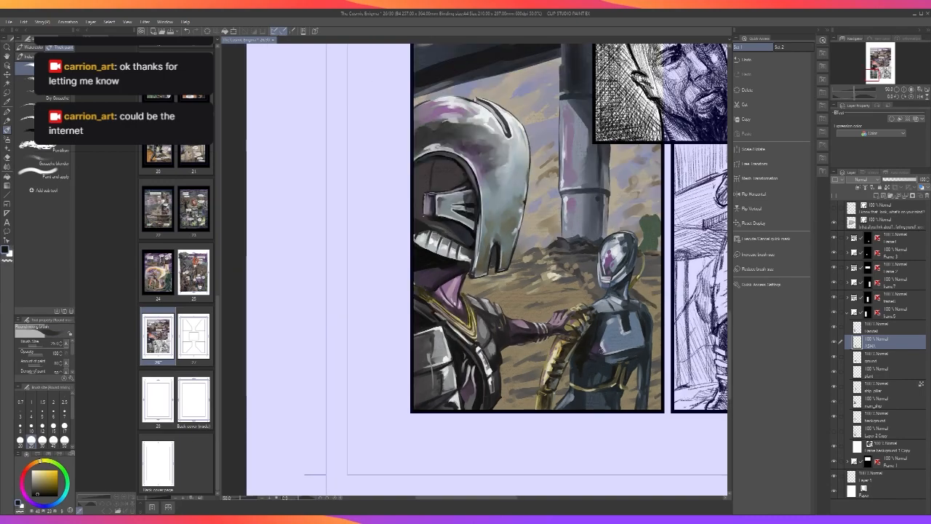
Review the painted lower-left panel against the neighbouring panels and the whole of page 26.
{"action": "scroll", "coordinate": [588, 344], "scroll_direction": "down", "scroll_amount": 1}
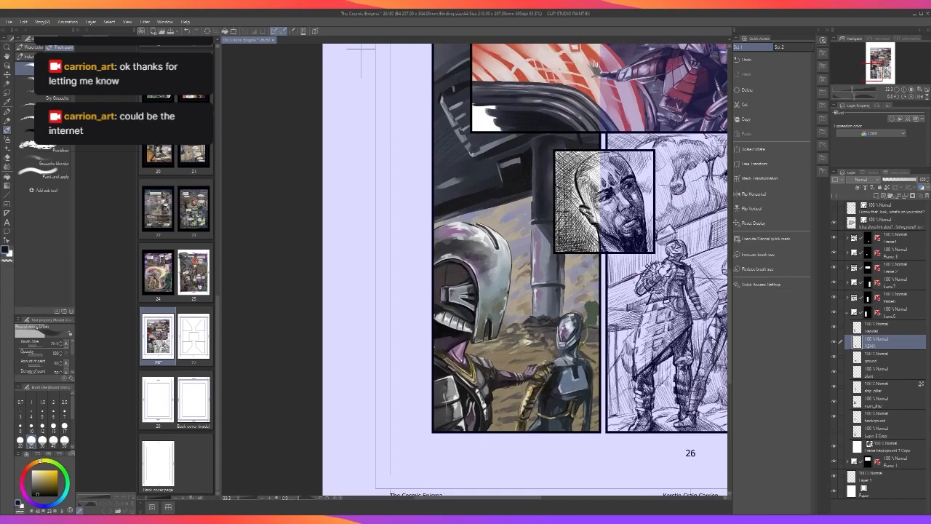
{"action": "scroll", "coordinate": [579, 421], "scroll_direction": "down", "scroll_amount": 1}
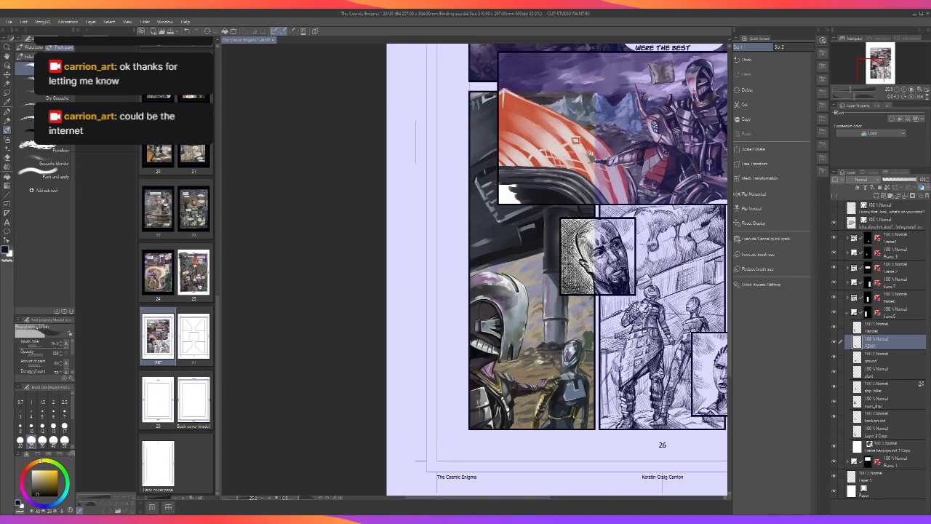
{"action": "left_click_drag", "start_coordinate": [594, 333], "coordinate": [613, 343]}
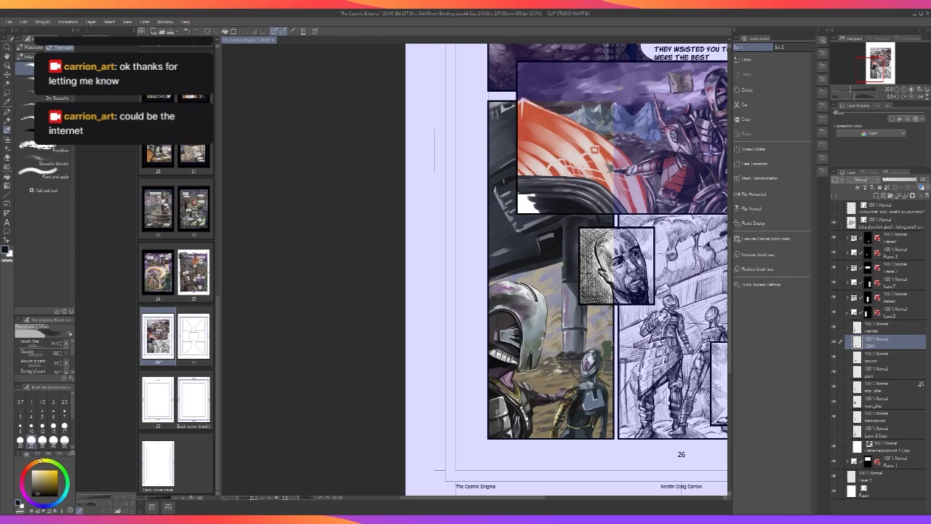
{"action": "scroll", "coordinate": [613, 343], "scroll_direction": "down", "scroll_amount": 2}
{"action": "scroll", "coordinate": [612, 344], "scroll_direction": "up", "scroll_amount": 2}
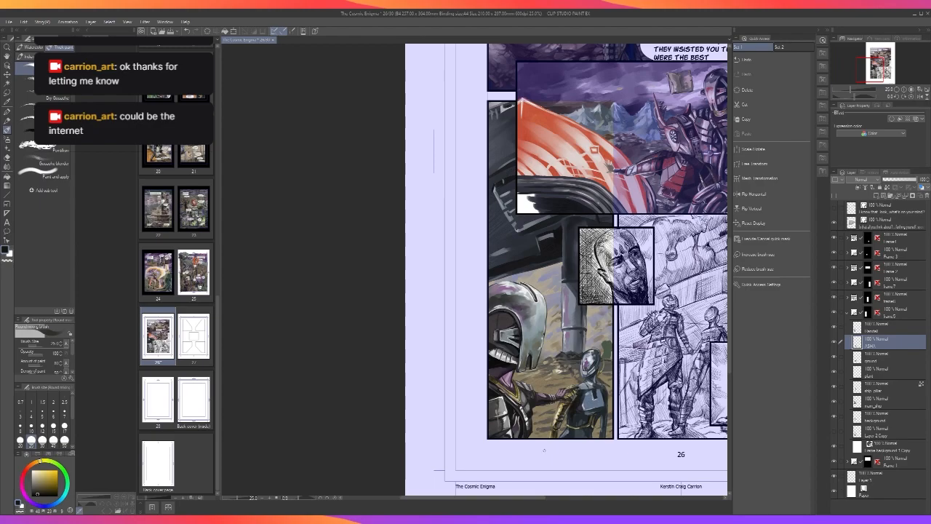
{"action": "left_click_drag", "start_coordinate": [435, 150], "coordinate": [313, 266]}
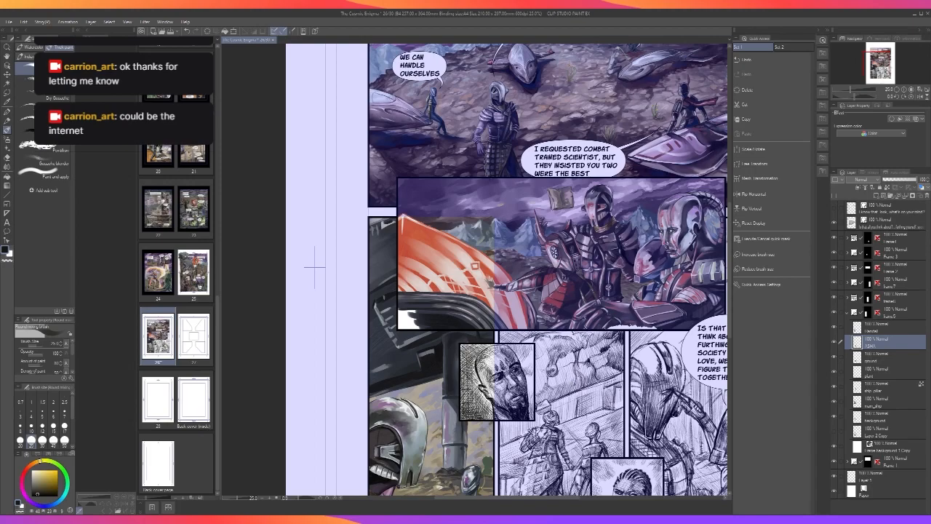
{"action": "left_click_drag", "start_coordinate": [595, 434], "coordinate": [605, 376]}
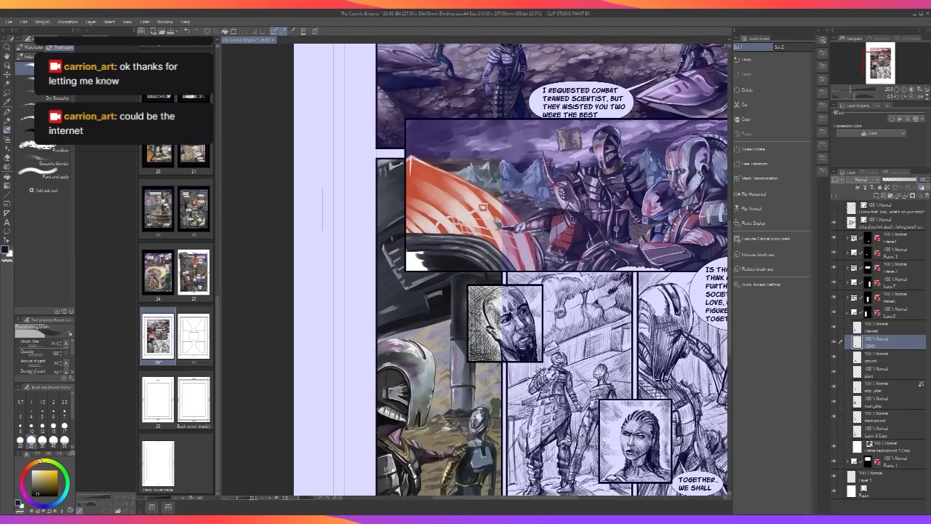
{"action": "scroll", "coordinate": [604, 354], "scroll_direction": "down", "scroll_amount": 2}
{"action": "scroll", "coordinate": [603, 356], "scroll_direction": "up", "scroll_amount": 2}
{"action": "left_click_drag", "start_coordinate": [323, 209], "coordinate": [339, 160]}
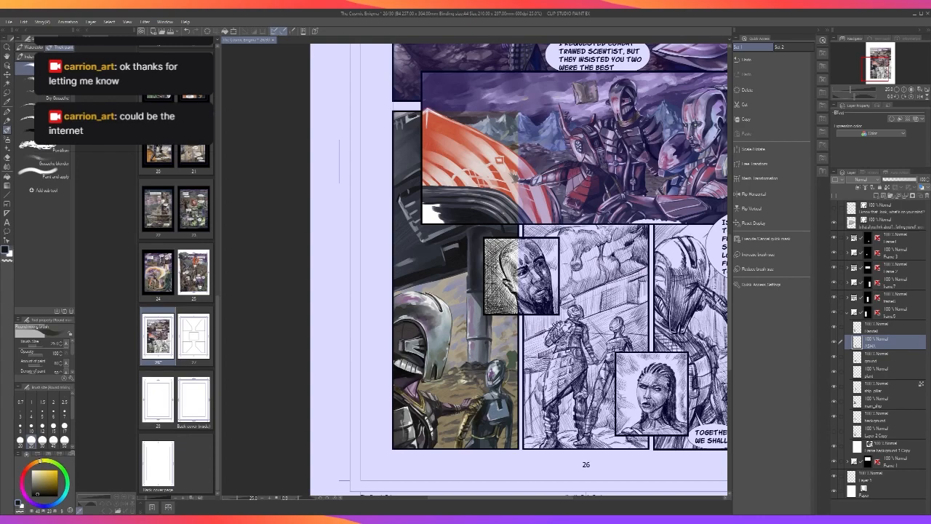
{"action": "scroll", "coordinate": [553, 395], "scroll_direction": "down", "scroll_amount": 2}
{"action": "left_click_drag", "start_coordinate": [553, 395], "coordinate": [546, 428]}
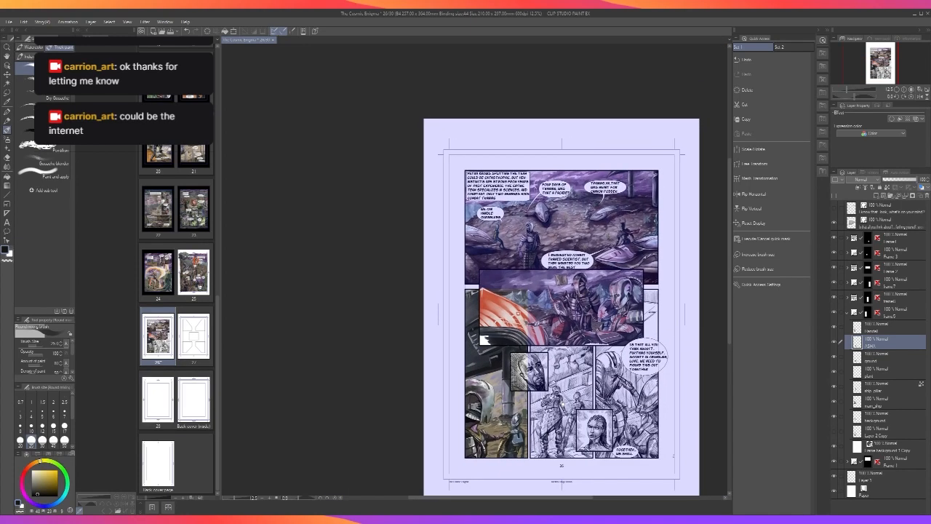
{"action": "scroll", "coordinate": [556, 387], "scroll_direction": "up", "scroll_amount": 2}
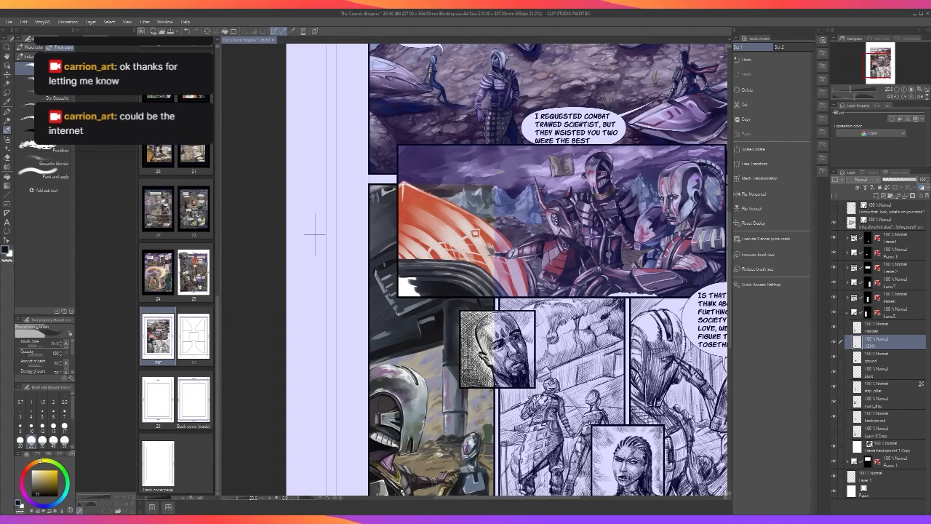
{"action": "scroll", "coordinate": [315, 234], "scroll_direction": "down", "scroll_amount": 2}
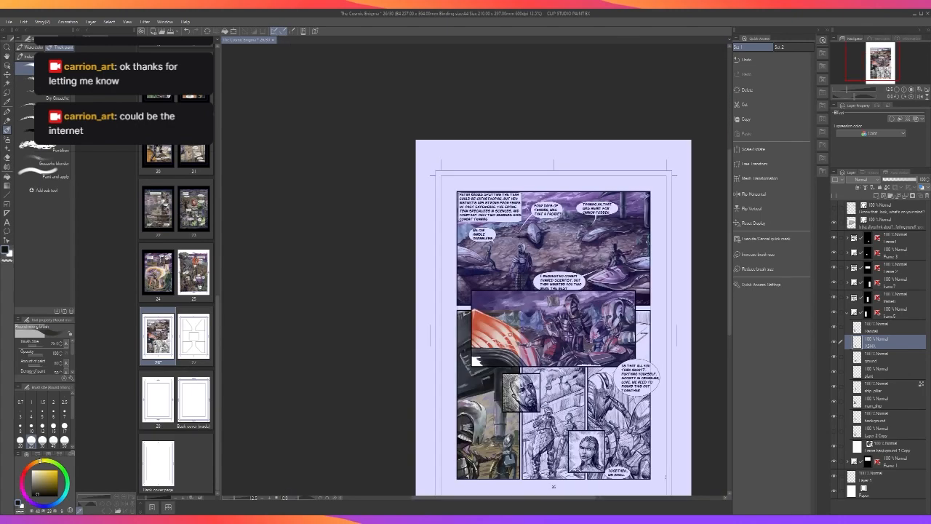
{"action": "left_click_drag", "start_coordinate": [546, 449], "coordinate": [562, 409]}
{"action": "scroll", "coordinate": [568, 395], "scroll_direction": "up", "scroll_amount": 2}
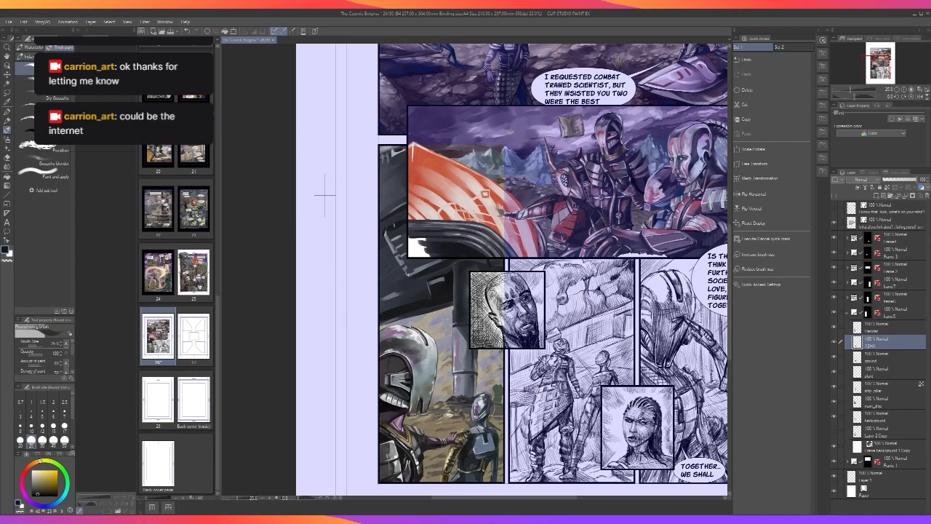
{"action": "scroll", "coordinate": [568, 396], "scroll_direction": "down", "scroll_amount": 2}
{"action": "scroll", "coordinate": [568, 396], "scroll_direction": "up", "scroll_amount": 2}
Open the file commands for the comic document.
{"action": "left_click", "coordinate": [9, 23]}
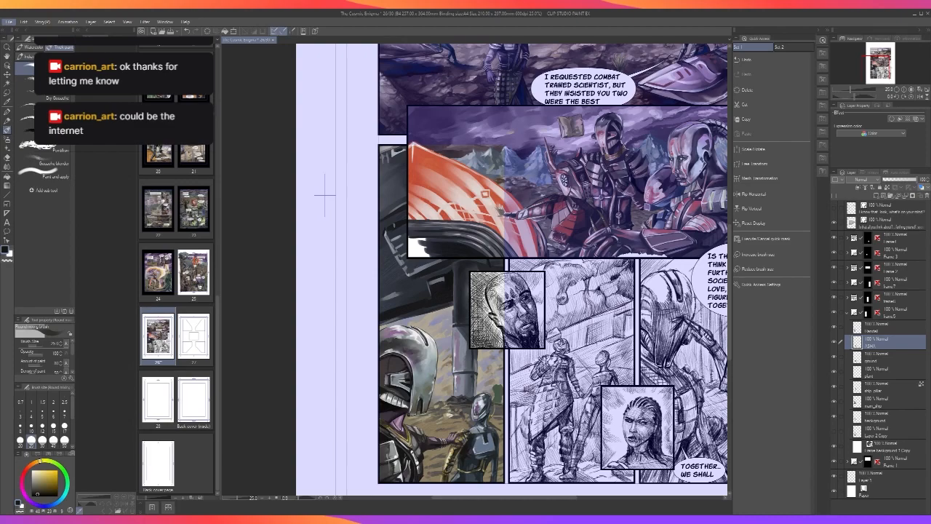